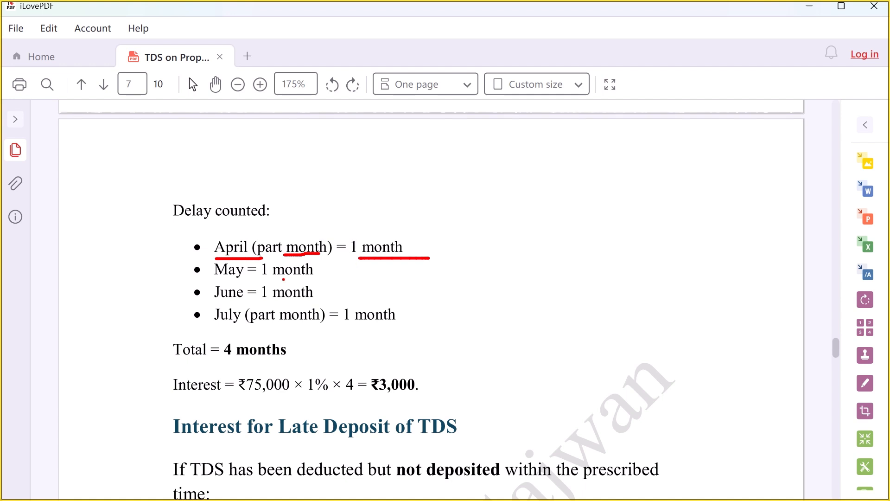
Tick the April–July bullets and underline '4 months' and the ₹75,000 × 1% × 4 = ₹3,000 line
drag(238, 324, 416, 319)
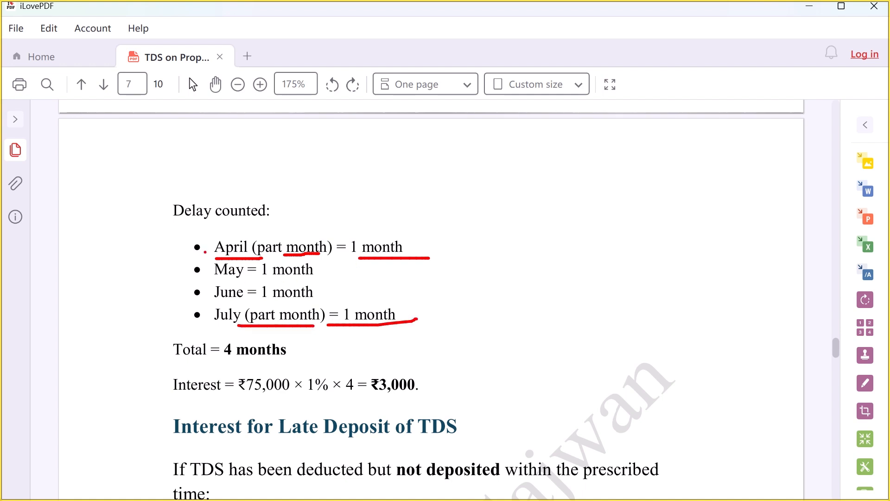
drag(199, 254, 220, 242)
mouse_move(192, 268)
mouse_down()
mouse_move(209, 263)
mouse_move(207, 290)
mouse_move(216, 288)
mouse_up()
drag(195, 315, 208, 312)
drag(229, 366, 292, 356)
drag(244, 404, 444, 394)
click(341, 397)
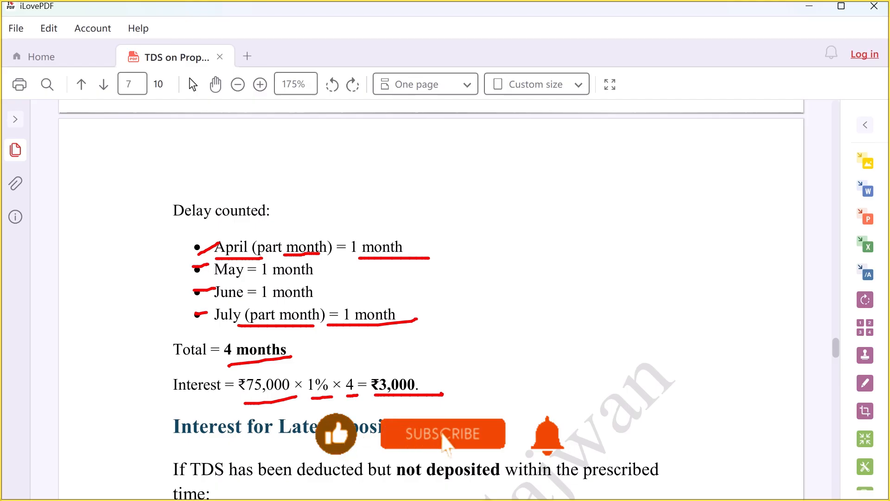
Scroll down to the Interest for Late Deposit of TDS section and underline its heading
key(Escape)
scroll(417, 378, down, 1)
scroll(419, 383, down, 4)
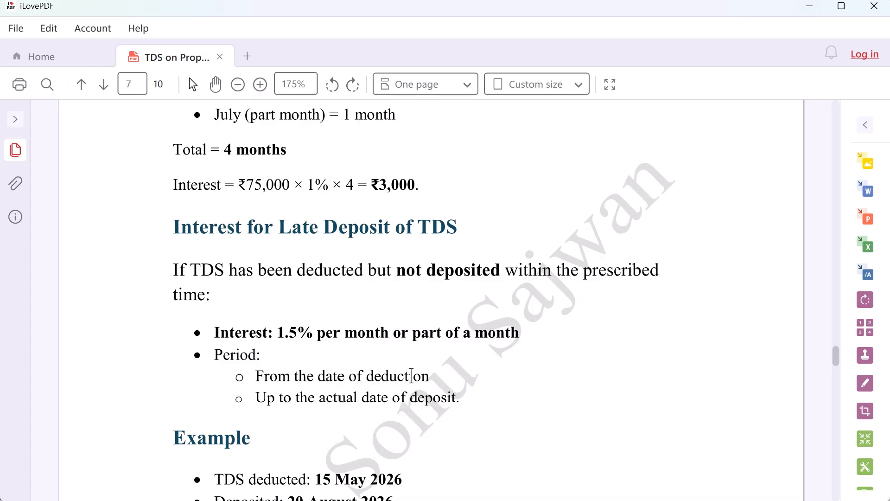
key(ctrl+2)
drag(189, 240, 392, 249)
drag(424, 245, 460, 241)
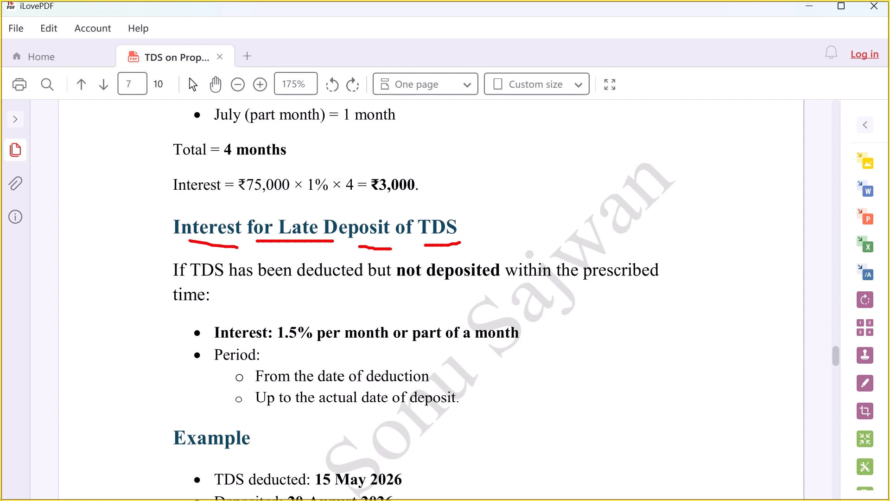
key(Escape)
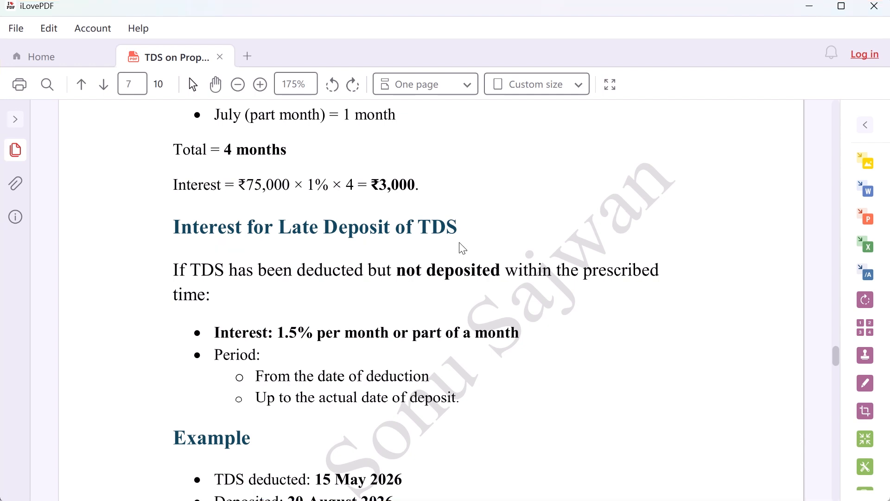
Underline the not-deposited condition, prescribed time, 1.5% monthly rate and deduction-to-deposit period
key(ctrl+2)
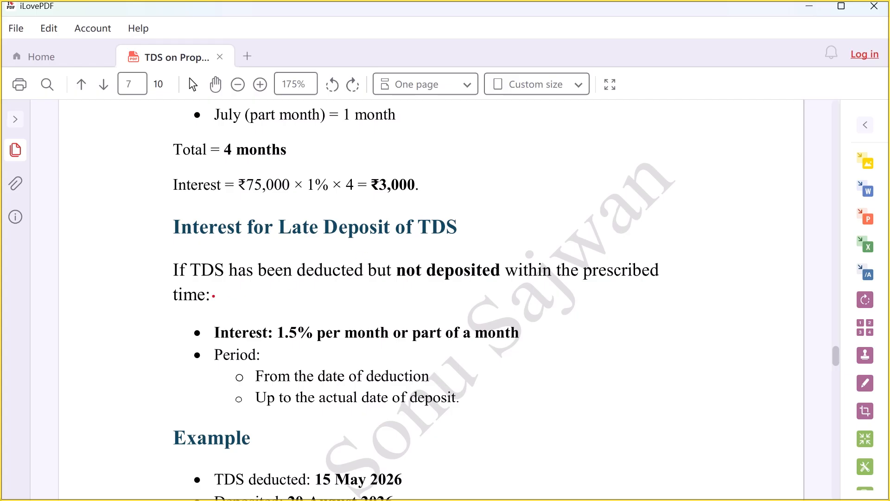
drag(196, 286, 653, 284)
drag(171, 304, 237, 298)
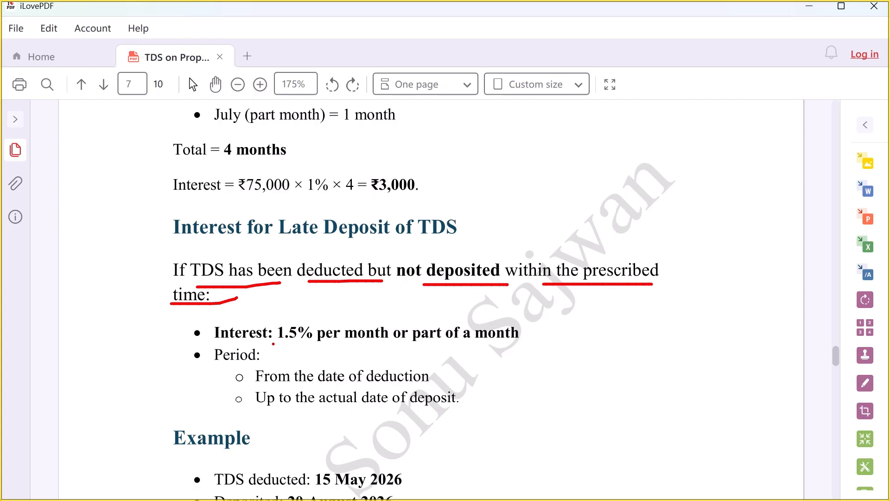
drag(273, 343, 523, 343)
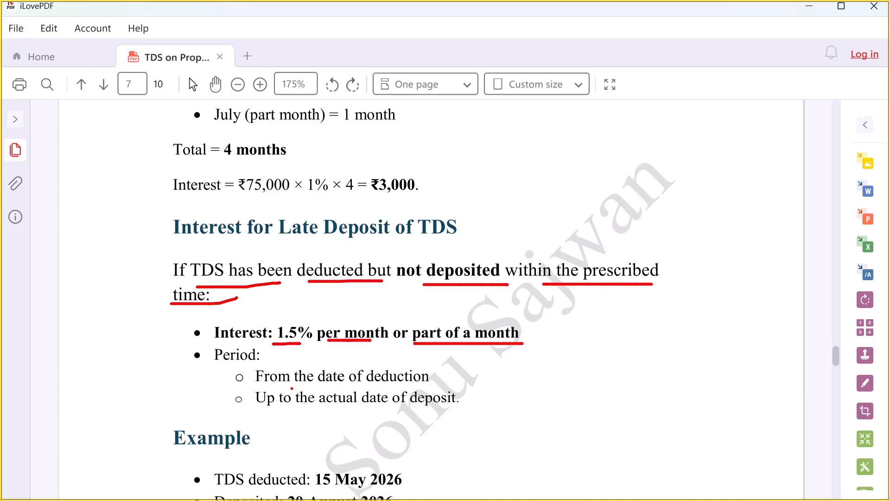
mouse_move(283, 388)
mouse_down()
mouse_move(448, 376)
mouse_move(433, 385)
mouse_move(469, 388)
mouse_up()
drag(253, 408, 400, 411)
drag(438, 410, 463, 410)
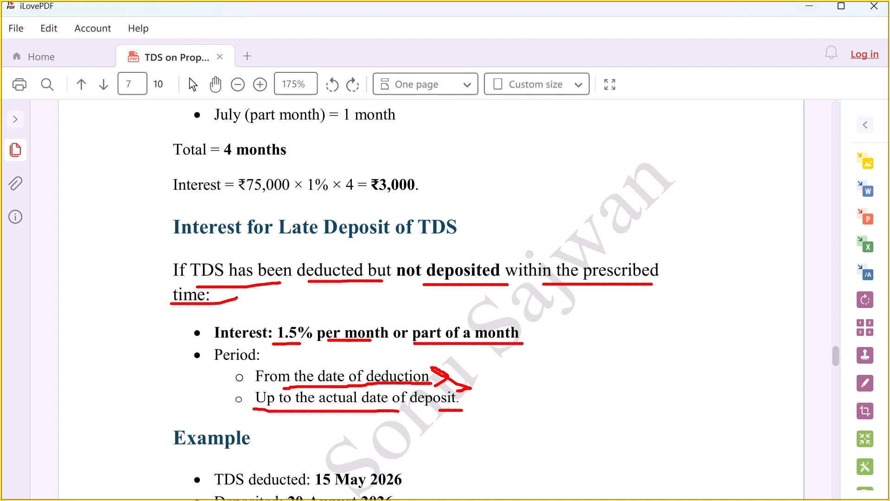
key(Escape)
Box 'TDS deducted: 15 May 2026' and underline the 20 August 2026 deposit date and ₹85,000
scroll(345, 376, down, 3)
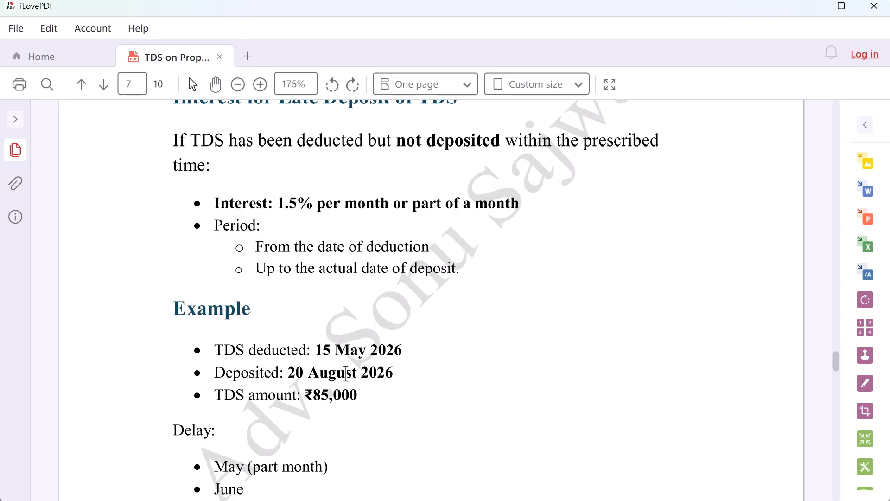
scroll(344, 374, up, 1)
key(ctrl+2)
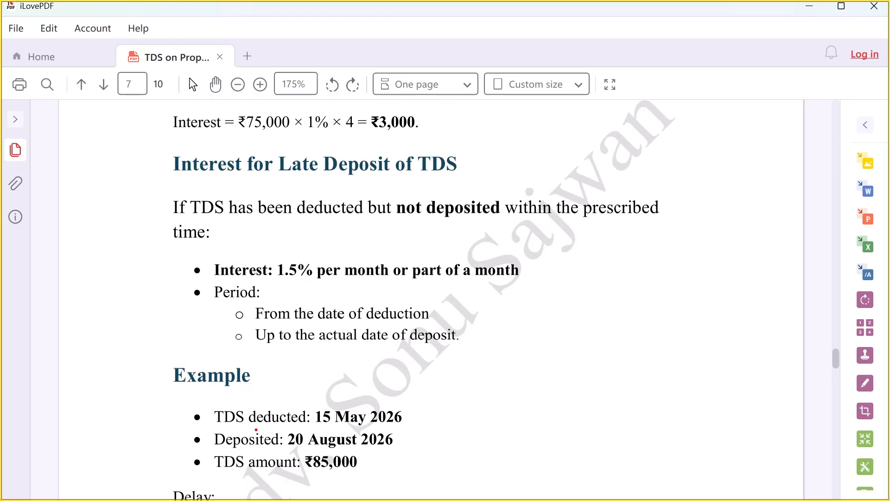
drag(414, 418, 436, 420)
key(Escape)
mouse_move(210, 399)
mouse_down()
mouse_move(315, 429)
mouse_move(419, 427)
mouse_up()
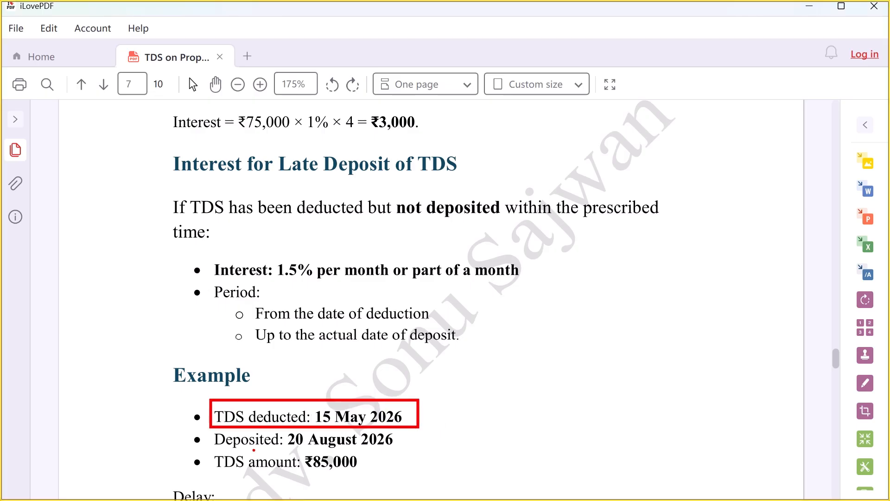
drag(292, 449, 391, 448)
drag(302, 478, 392, 469)
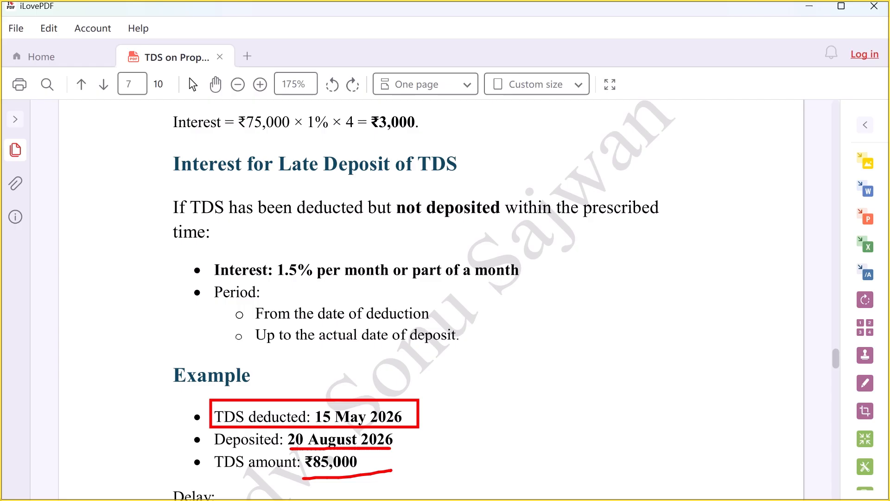
key(Escape)
Underline the May–August delay months, the 4-month total and the ₹85,000 interest line with ₹5,100 result
scroll(346, 376, down, 6)
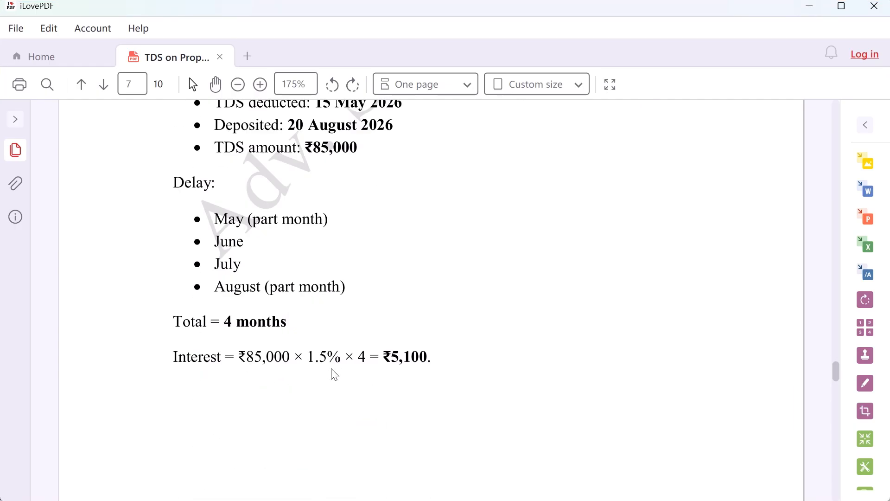
drag(219, 228, 297, 227)
drag(250, 244, 292, 241)
drag(250, 262, 280, 263)
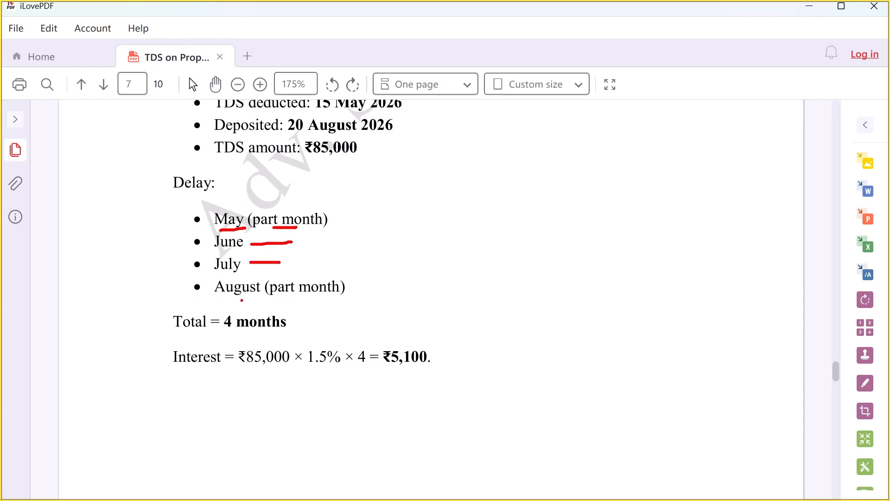
click(287, 299)
drag(240, 300, 373, 299)
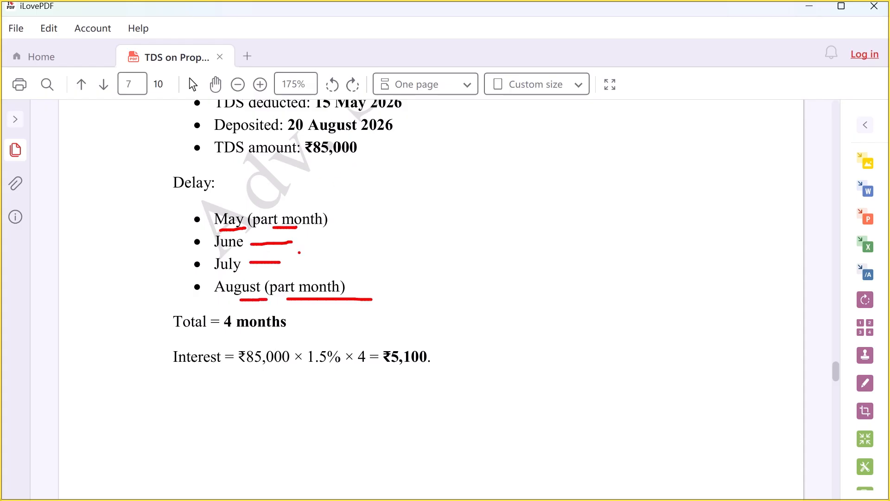
drag(238, 331, 308, 331)
drag(251, 377, 376, 366)
drag(391, 367, 424, 369)
drag(408, 333, 436, 371)
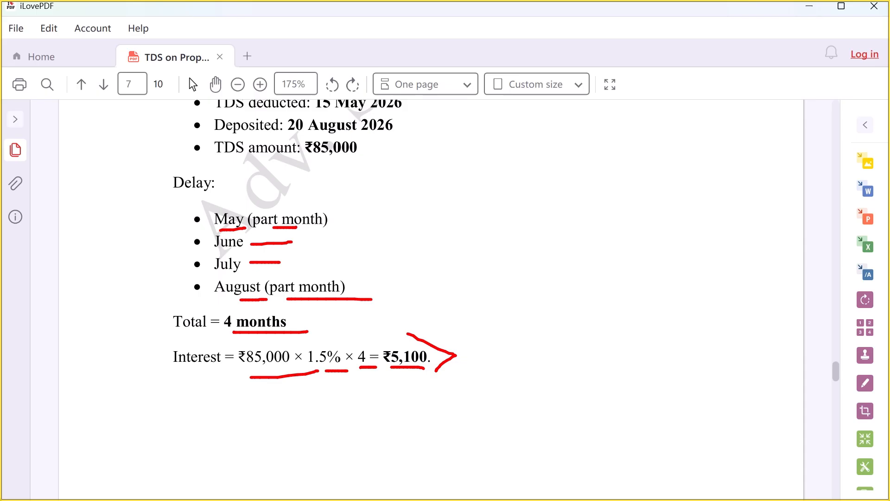
On page 8, underline the Late Filing Fee heading, condition, ₹200 per day and maximum fee
key(Escape)
scroll(381, 350, down, 10)
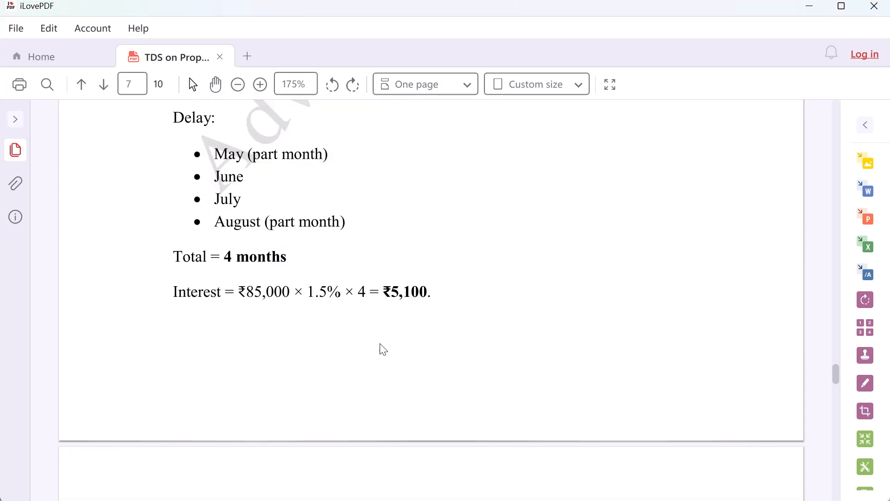
key(ctrl+2)
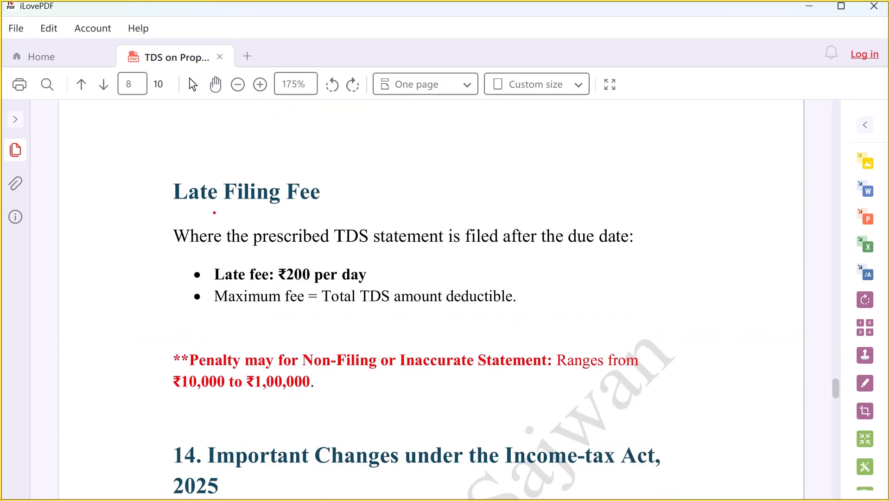
drag(186, 207, 343, 207)
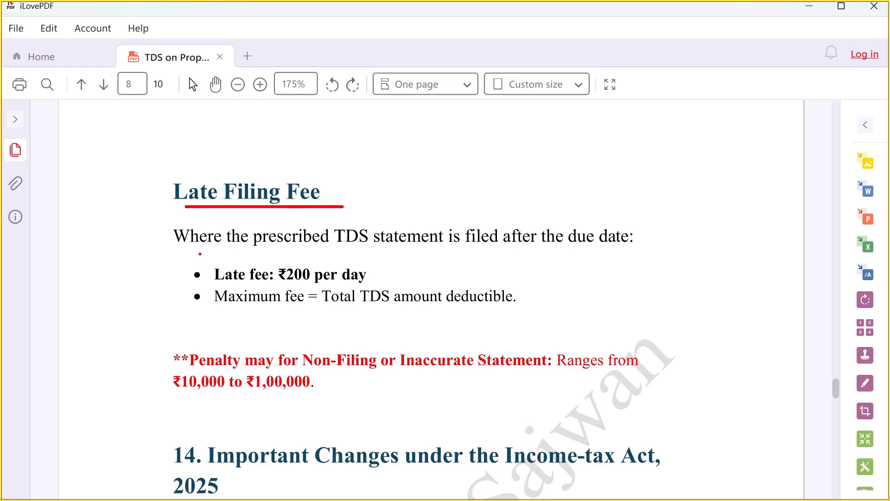
mouse_move(196, 253)
mouse_down()
mouse_move(430, 258)
mouse_move(594, 241)
mouse_move(644, 249)
mouse_move(644, 229)
mouse_move(620, 252)
mouse_up()
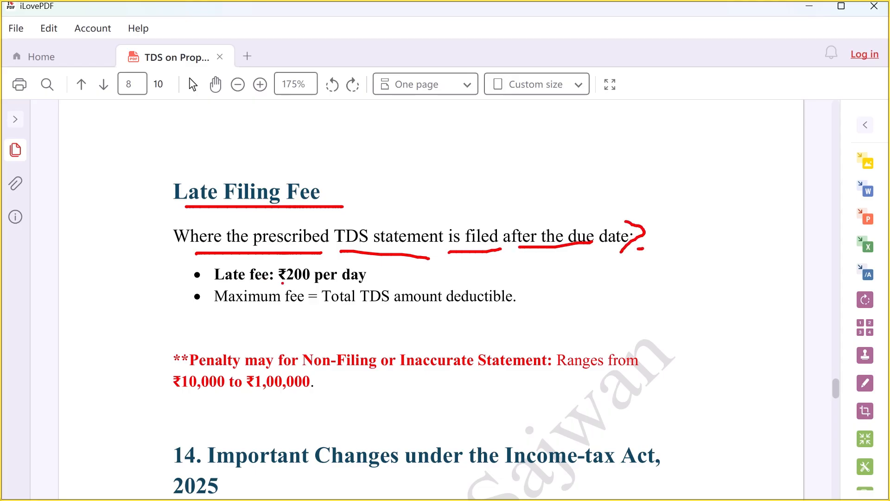
drag(282, 283, 355, 282)
drag(245, 308, 515, 303)
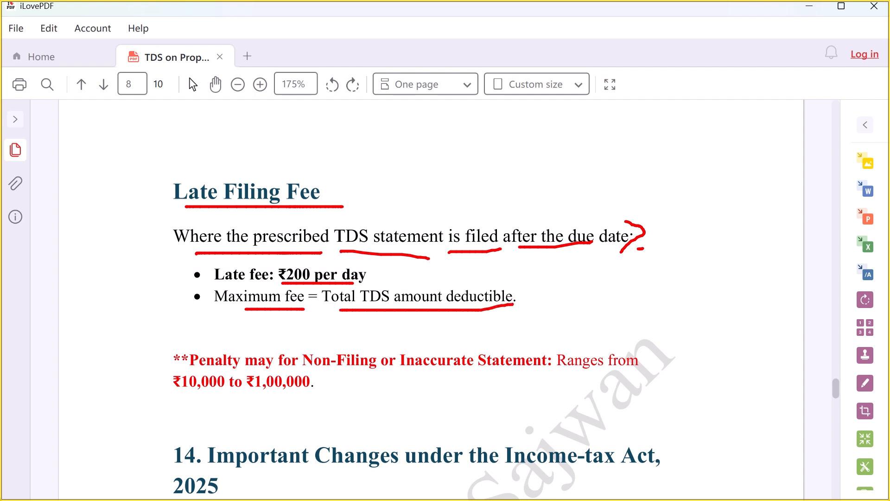
drag(523, 272, 510, 314)
Handwrite and circle '5 m' and '6 m' notes beside the fee rule, then clear the ink
drag(687, 235, 706, 280)
drag(696, 235, 733, 233)
mouse_move(750, 246)
mouse_down()
mouse_move(755, 254)
mouse_move(785, 236)
mouse_move(792, 252)
mouse_up()
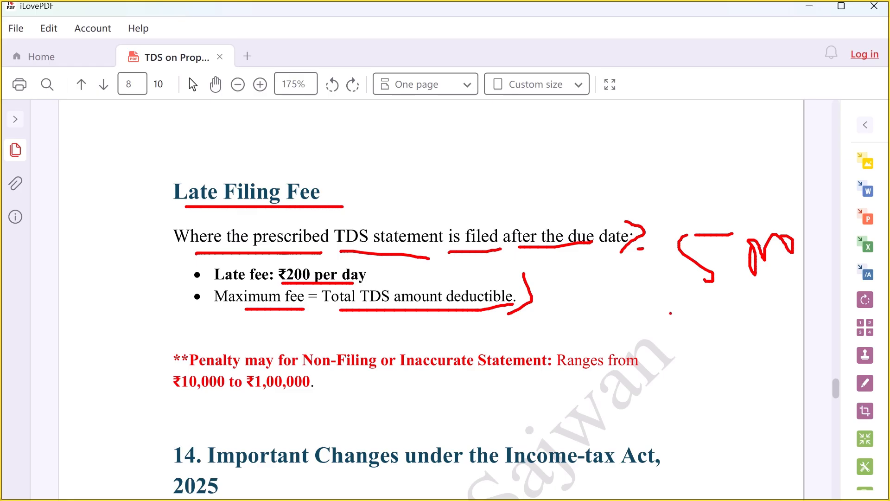
mouse_move(720, 304)
mouse_down()
mouse_move(684, 351)
mouse_move(763, 349)
mouse_move(792, 366)
mouse_up()
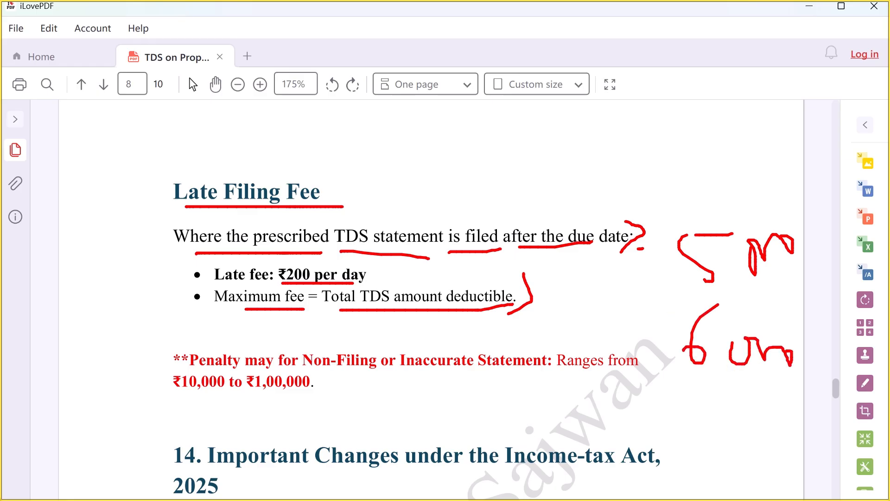
drag(717, 295, 707, 326)
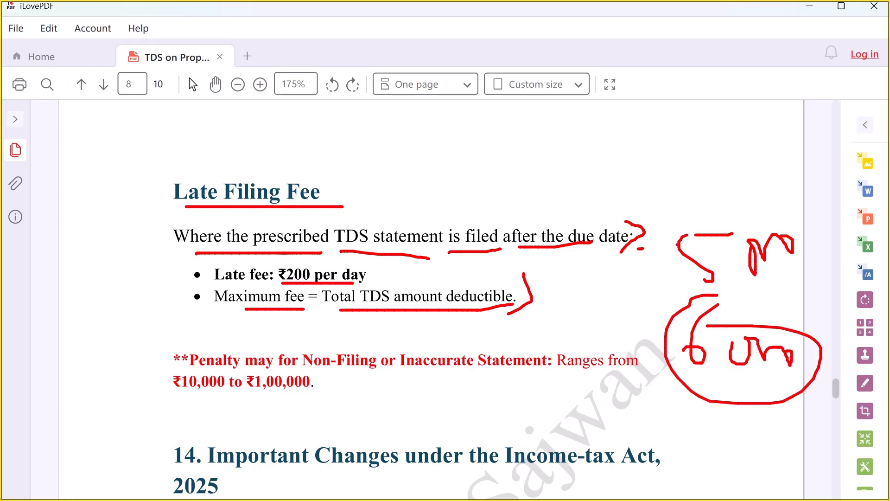
mouse_move(689, 220)
mouse_down()
mouse_move(688, 277)
mouse_move(684, 198)
mouse_move(678, 205)
mouse_up()
key(Escape)
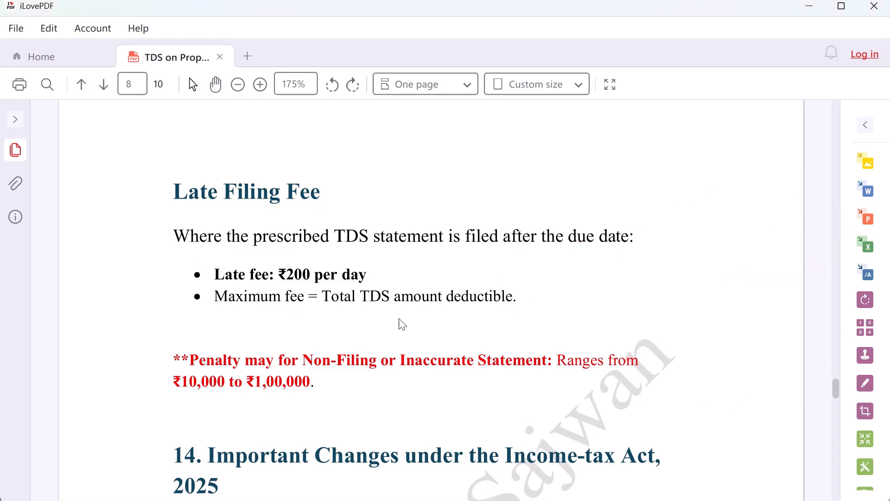
Underline the non-filing penalty line, box the word 'may' and underline the ₹10,000–₹1,00,000 range
scroll(371, 320, down, 2)
key(ctrl+2)
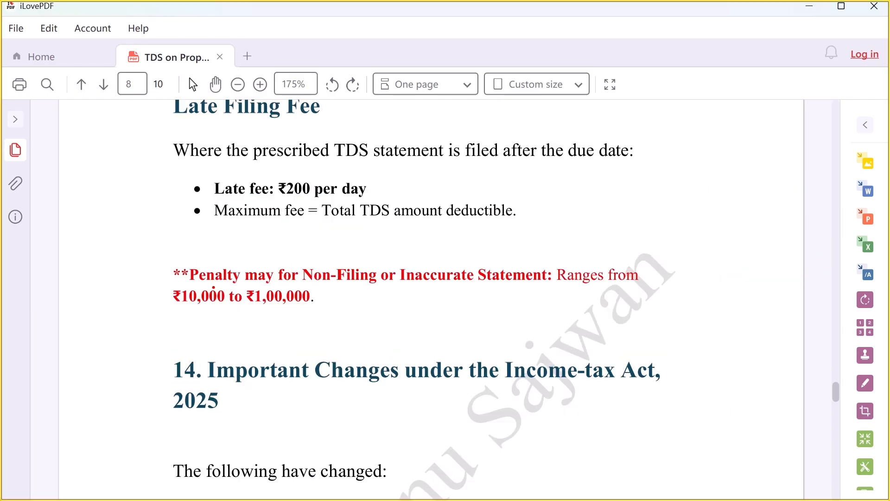
drag(213, 287, 654, 287)
drag(186, 306, 348, 305)
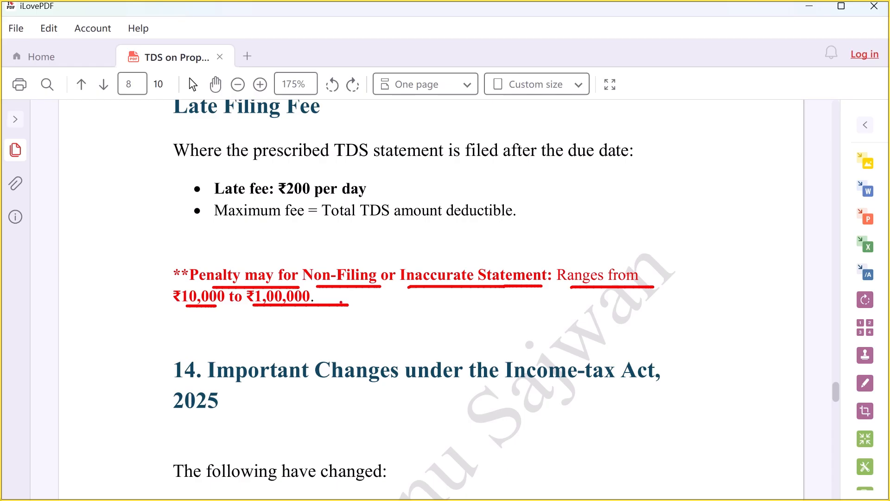
mouse_move(239, 259)
mouse_down()
mouse_move(244, 279)
mouse_move(278, 277)
mouse_move(272, 260)
mouse_move(245, 258)
mouse_up()
key(e)
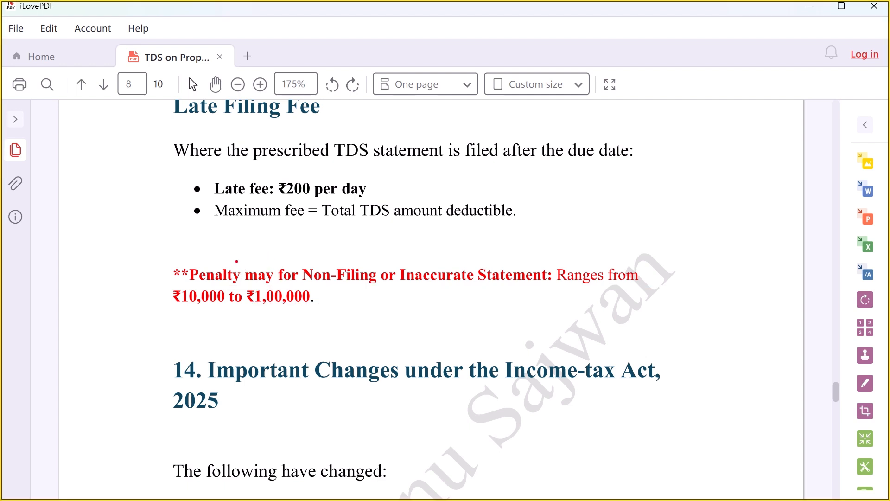
mouse_move(244, 264)
mouse_down()
mouse_move(244, 281)
mouse_move(269, 287)
mouse_move(276, 277)
mouse_move(269, 259)
mouse_move(244, 258)
mouse_up()
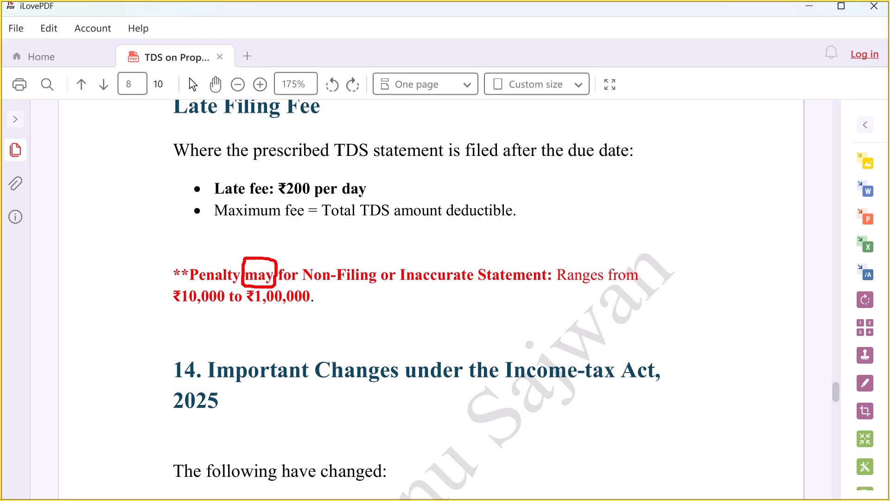
drag(264, 307, 315, 308)
key(Escape)
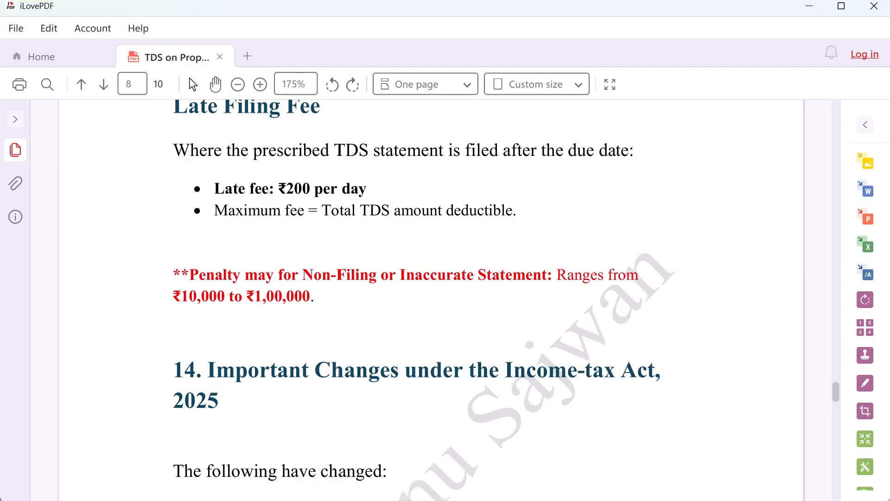
Underline the section 14 heading on the Income-tax Act, 2025
scroll(299, 199, down, 5)
key(ctrl+2)
drag(271, 172, 675, 158)
drag(178, 188, 242, 187)
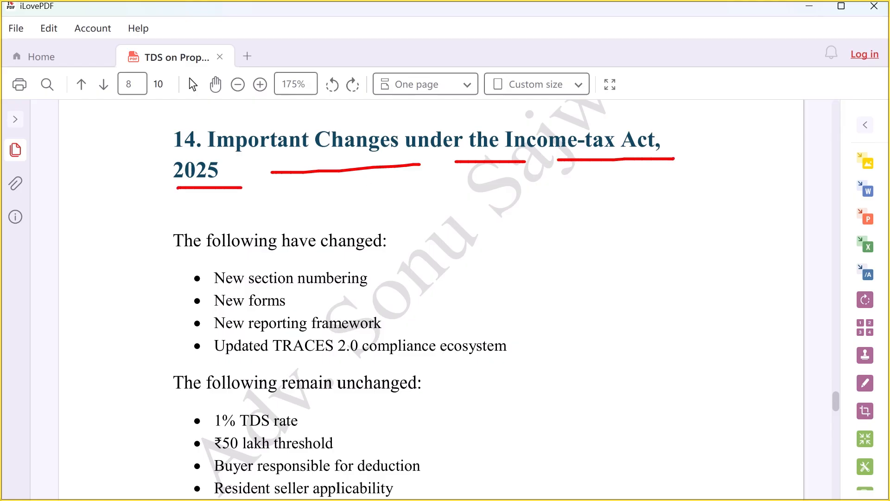
drag(188, 254, 420, 254)
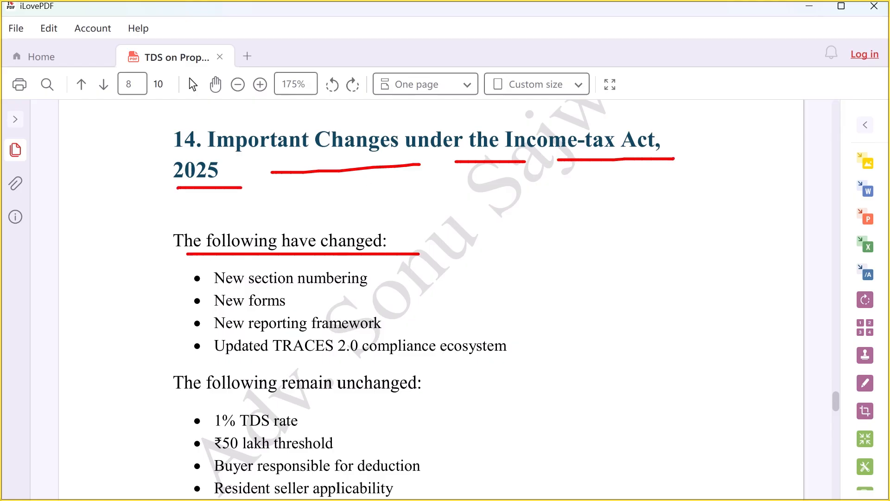
key(Escape)
Mark the changed items: new section numbering, new forms, new reporting framework and TRACES 2.0
scroll(339, 303, down, 2)
key(ctrl+2)
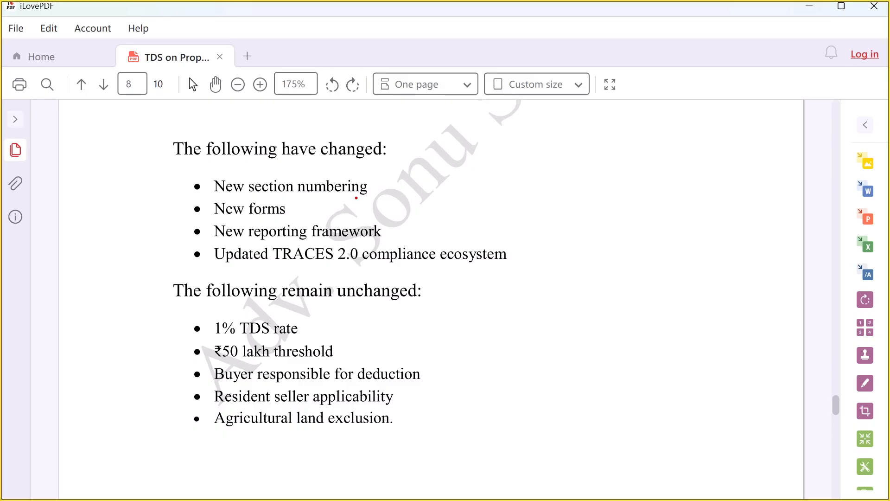
drag(382, 188, 405, 183)
drag(293, 212, 333, 203)
drag(381, 236, 418, 227)
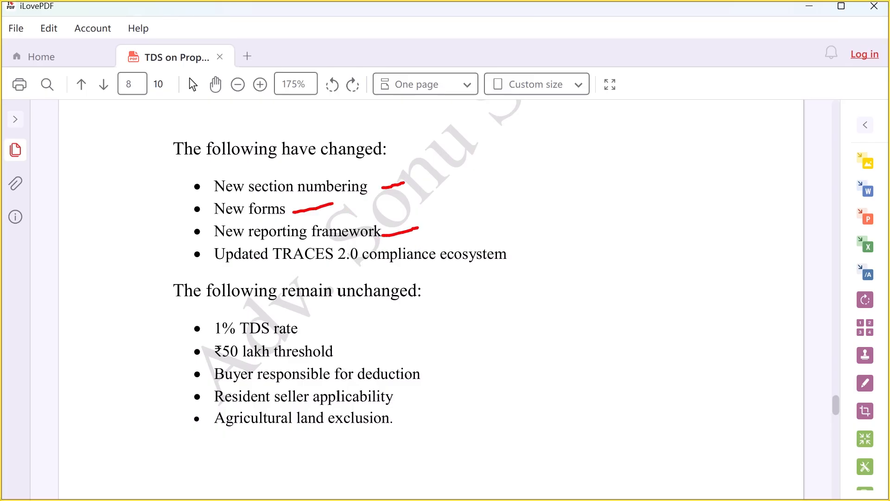
drag(280, 267, 347, 266)
drag(354, 269, 473, 269)
drag(482, 267, 526, 263)
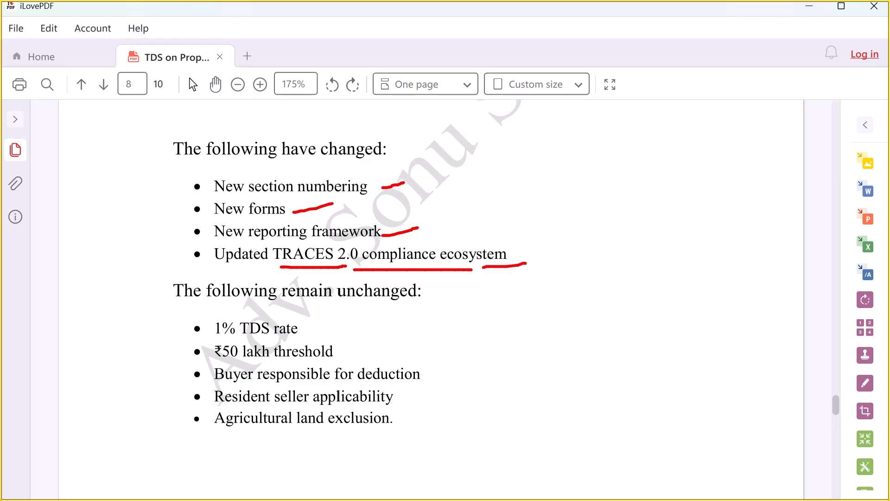
Mark the unchanged items: 1% TDS rate, ₹50 lakh threshold, resident seller applicability, agricultural land exclusion
drag(185, 308, 268, 307)
drag(293, 306, 466, 307)
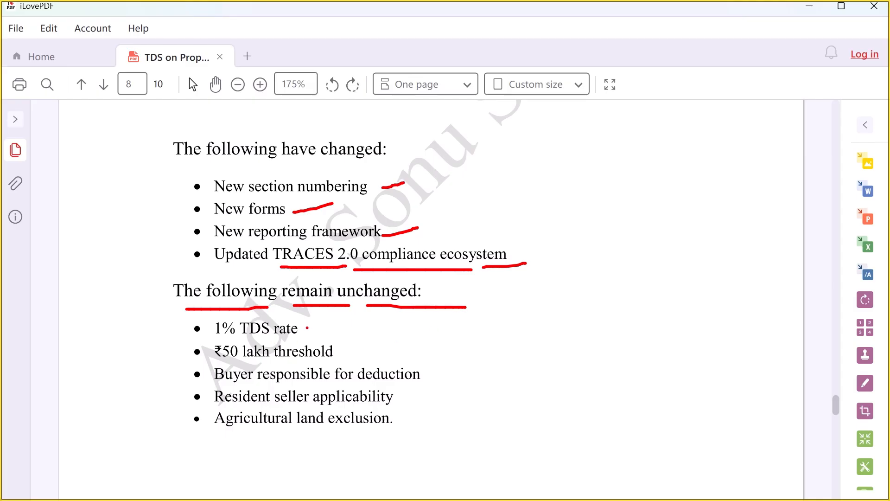
drag(307, 327, 345, 317)
drag(354, 356, 474, 361)
drag(397, 399, 414, 393)
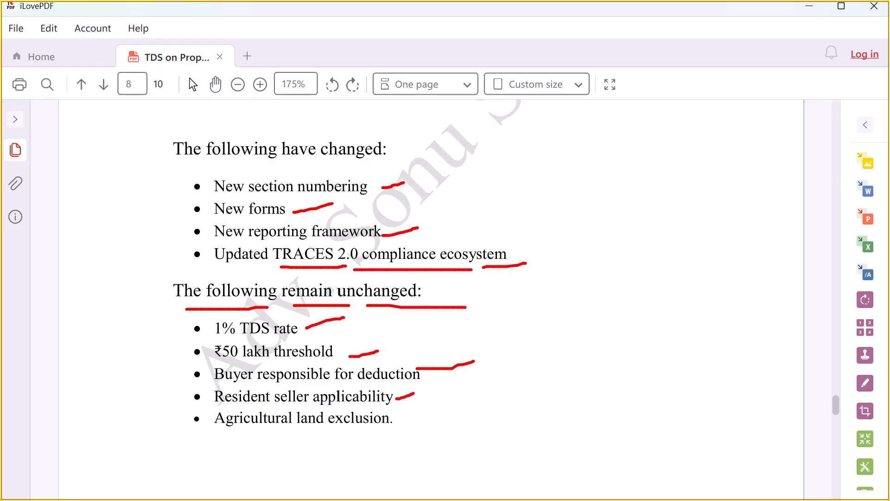
drag(225, 433, 383, 433)
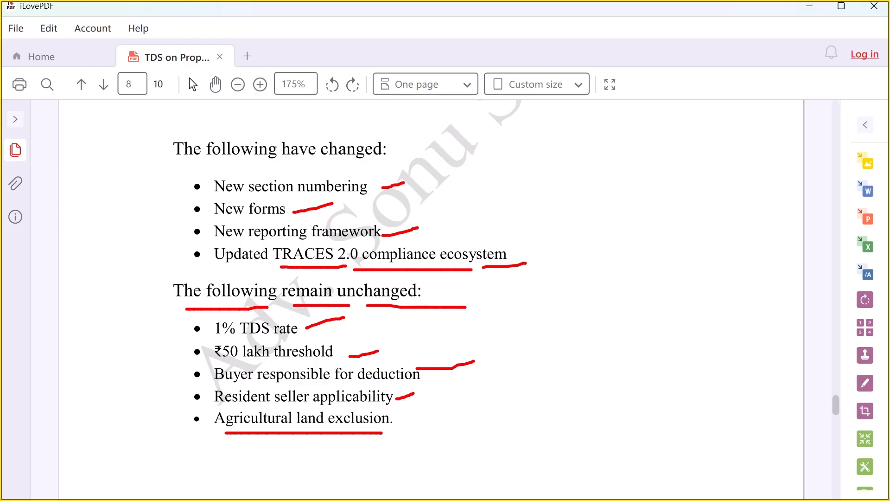
drag(392, 406, 392, 441)
key(Escape)
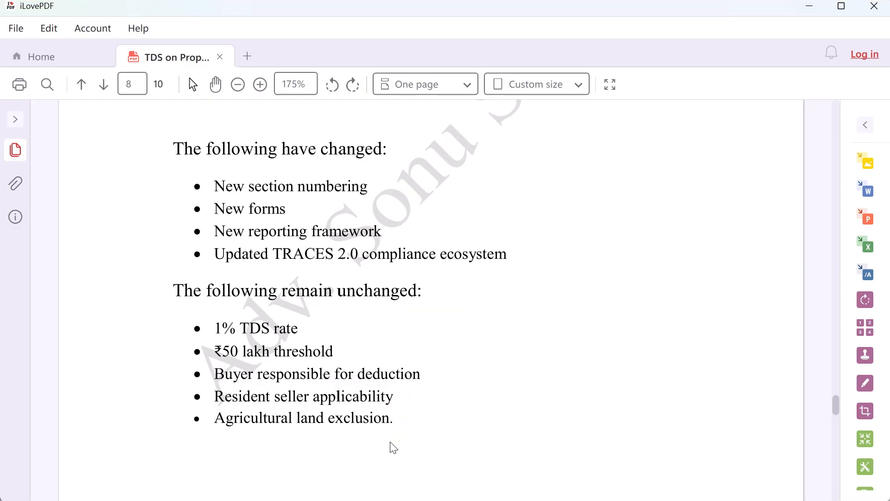
Scroll to section 15 and underline the Special Relief heading and the Form 128 framework
scroll(368, 417, down, 2)
scroll(369, 418, down, 8)
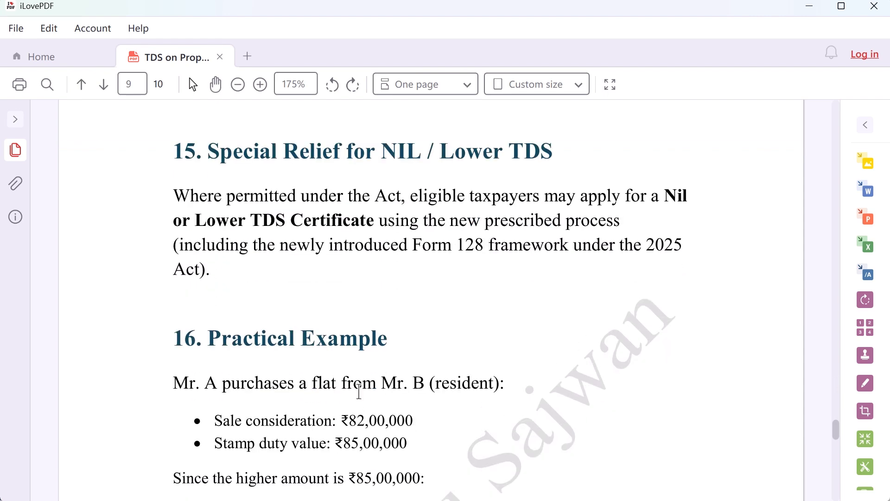
key(ctrl+2)
drag(228, 171, 549, 163)
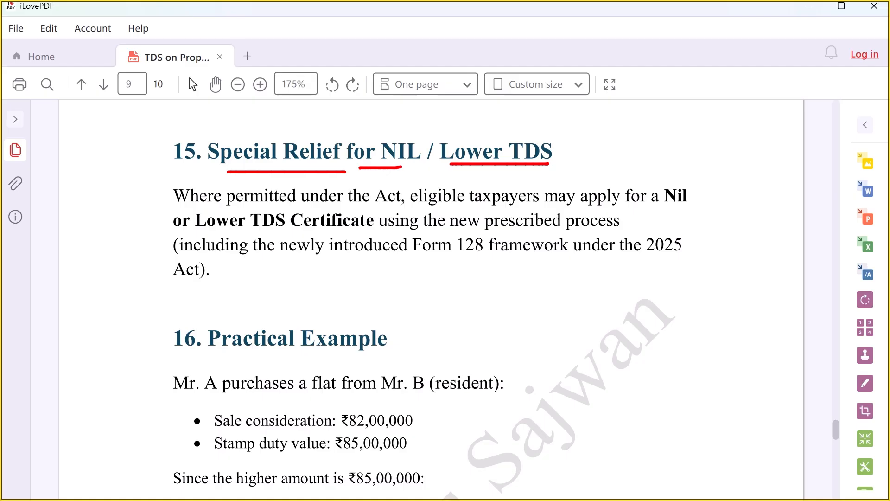
drag(420, 256, 551, 249)
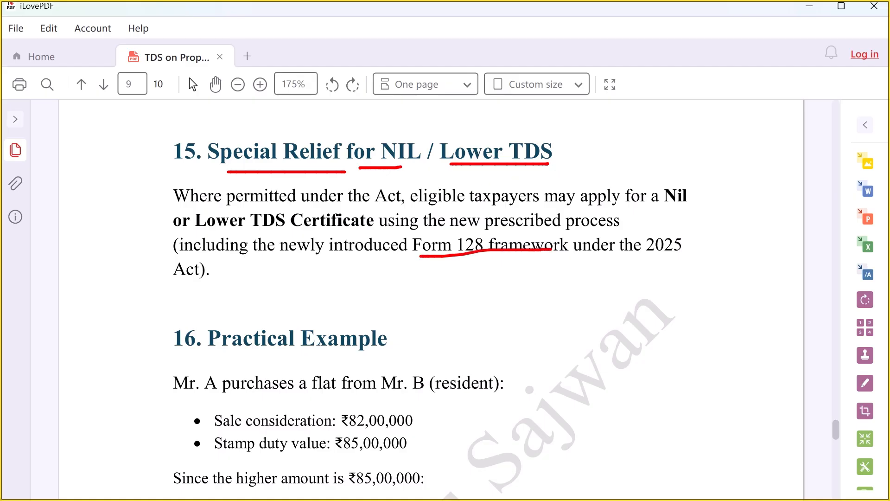
key(ctrl+z)
drag(446, 261, 532, 258)
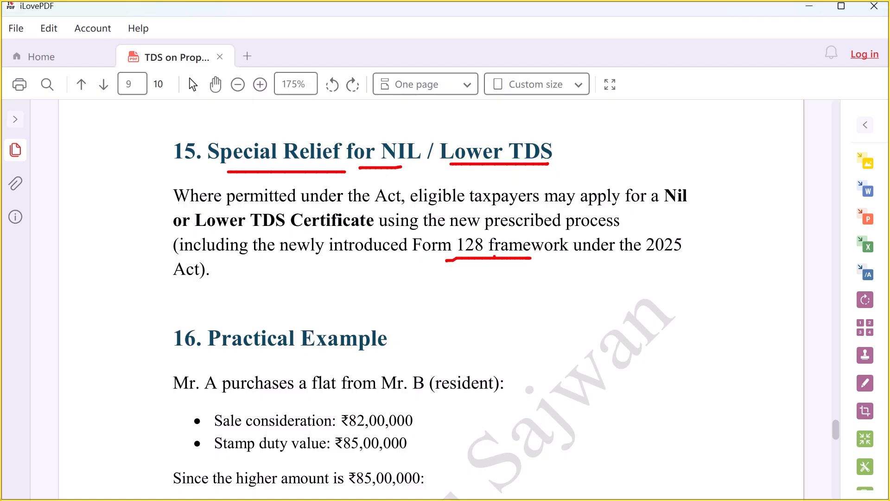
Handwrite a circled '15G | 15H' note beside the paragraph
mouse_move(573, 296)
mouse_down()
mouse_move(577, 327)
mouse_move(598, 298)
mouse_move(633, 346)
mouse_up()
drag(650, 275, 650, 388)
mouse_move(662, 311)
mouse_down()
mouse_move(667, 343)
mouse_move(689, 311)
mouse_up()
mouse_move(708, 290)
mouse_down()
mouse_move(718, 338)
mouse_move(735, 314)
mouse_up()
drag(732, 299, 741, 330)
mouse_move(566, 278)
mouse_down()
mouse_move(770, 306)
mouse_move(671, 257)
mouse_up()
Extend the Form 128 underline and underline Nil, Lower TDS Certificate and the 2025 Act reference
drag(439, 260, 506, 260)
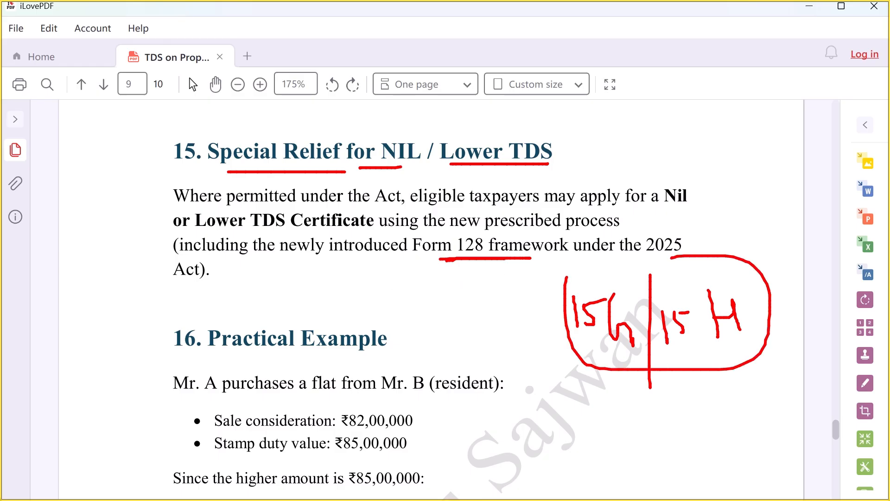
drag(557, 258, 662, 258)
drag(168, 276, 211, 278)
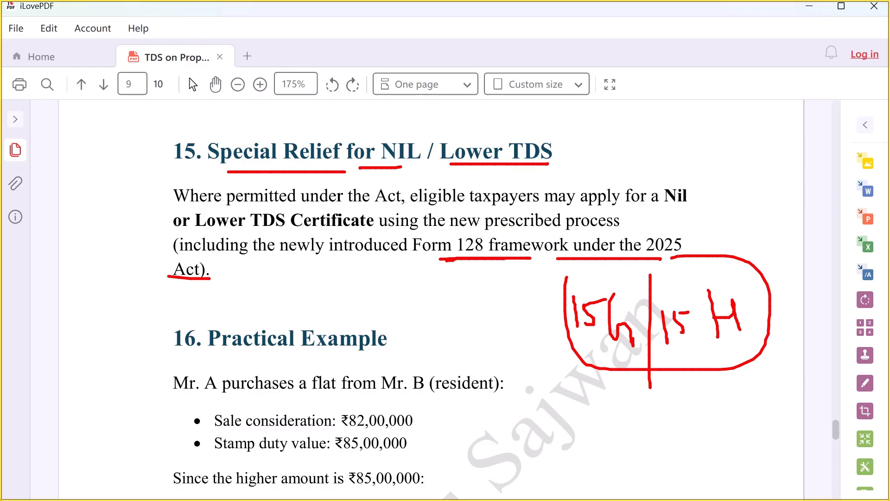
drag(663, 203, 714, 196)
drag(206, 232, 327, 232)
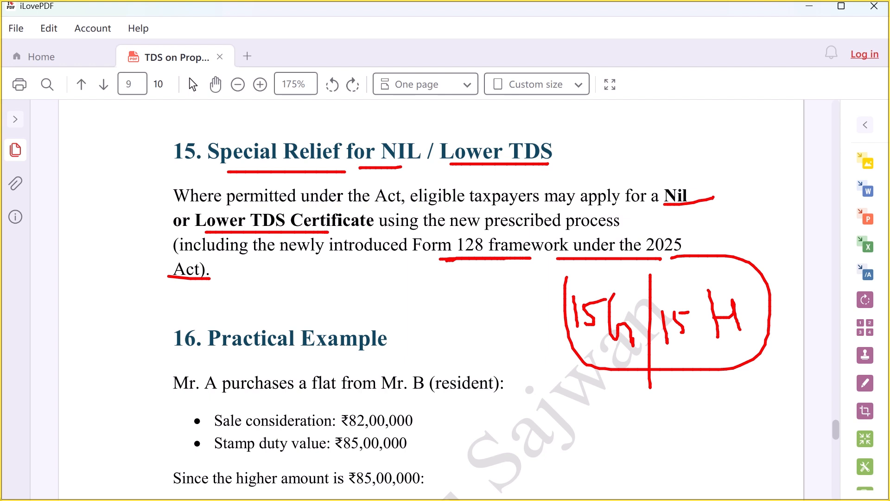
drag(459, 261, 525, 259)
Underline section 16's Practical Example heading, box the sale consideration and tick ₹82,00,000
key(Escape)
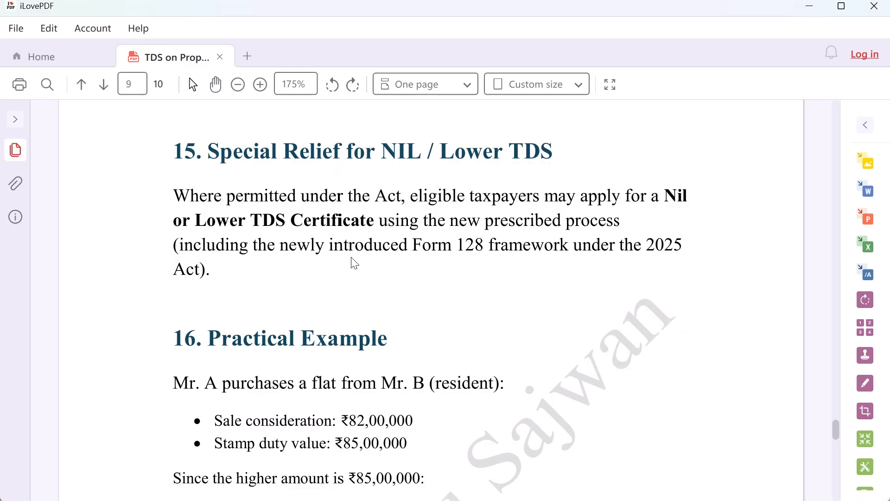
scroll(355, 253, down, 3)
key(ctrl+2)
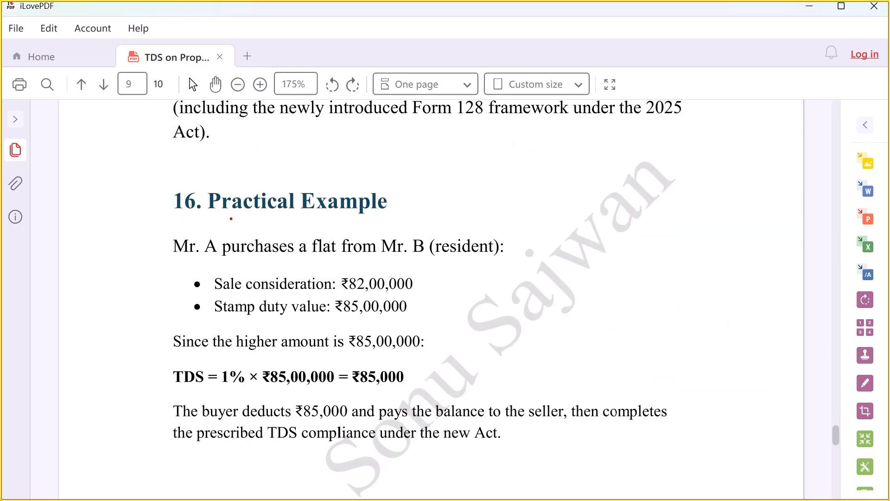
drag(231, 218, 409, 217)
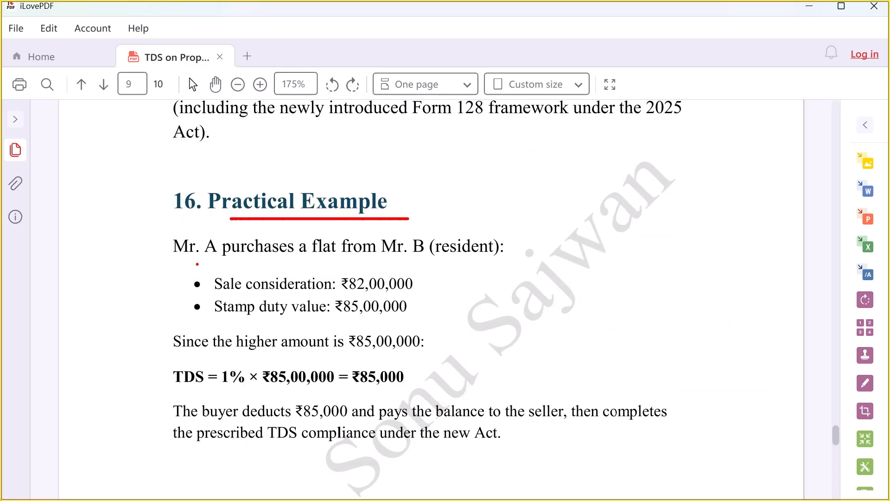
drag(179, 263, 541, 261)
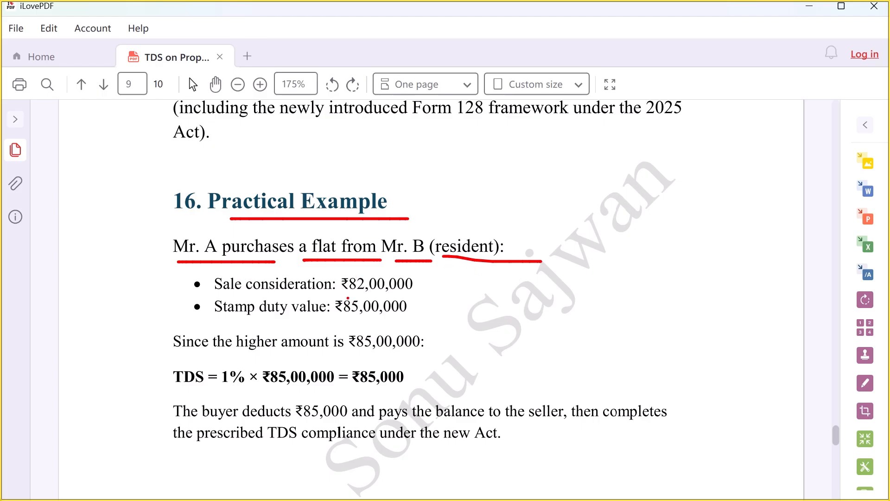
drag(213, 270, 332, 297)
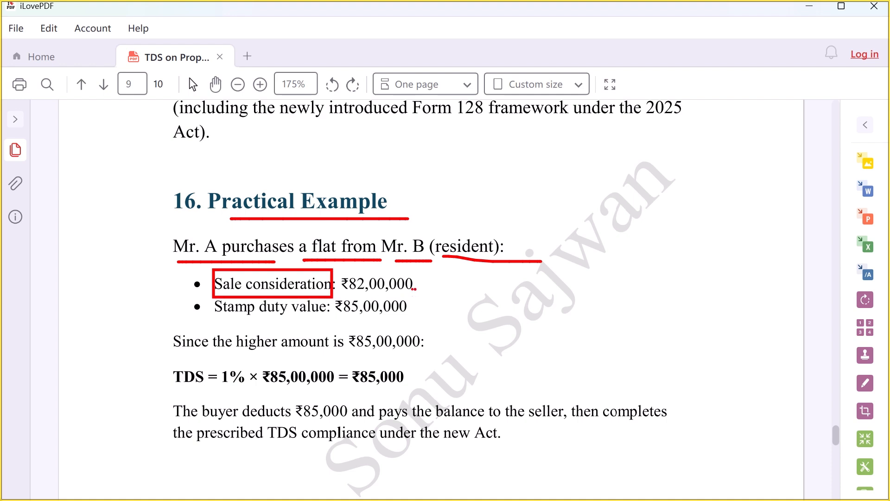
drag(414, 288, 429, 281)
Box the higher ₹85,00,000 amount, circle the ₹85,000 TDS and underline the buyer's compliance text
drag(219, 317, 409, 317)
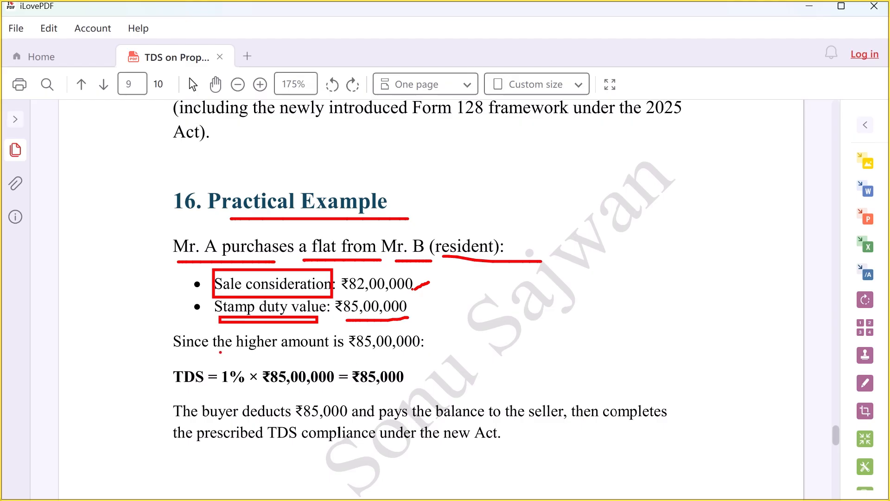
mouse_move(165, 320)
mouse_down()
mouse_move(176, 342)
mouse_move(441, 360)
mouse_up()
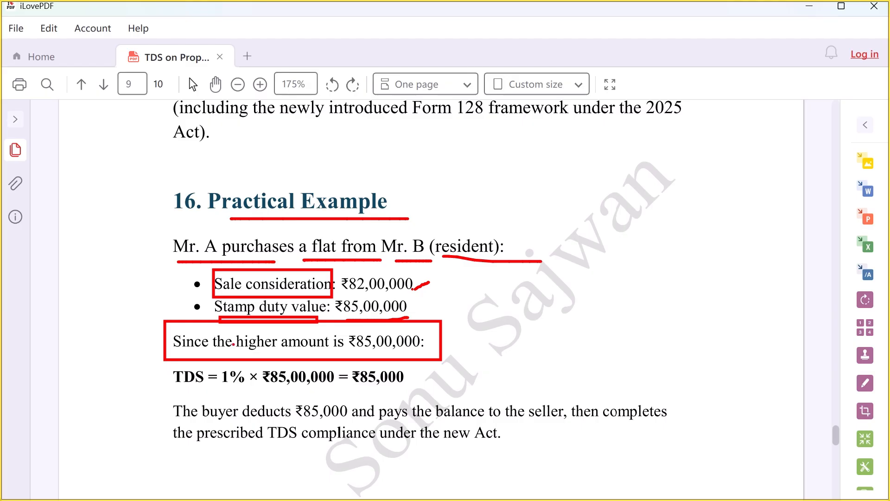
drag(426, 335, 467, 327)
drag(221, 389, 304, 391)
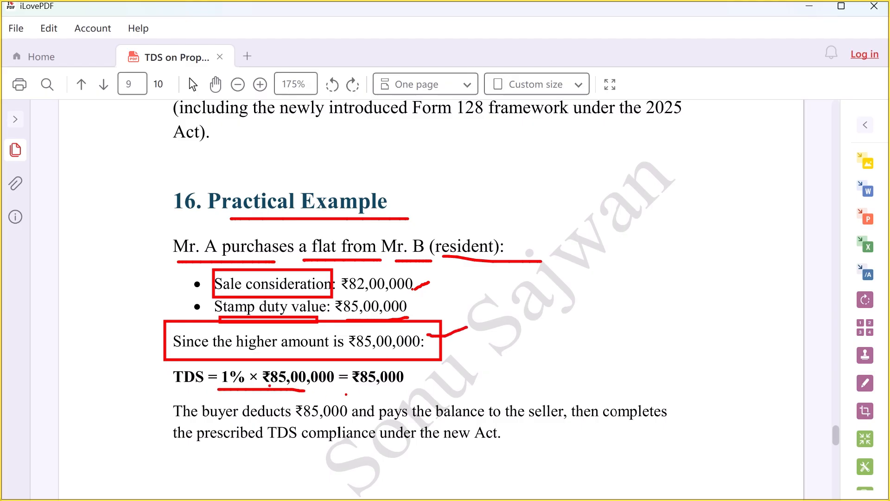
mouse_move(351, 365)
mouse_down()
mouse_move(357, 393)
mouse_move(373, 363)
mouse_up()
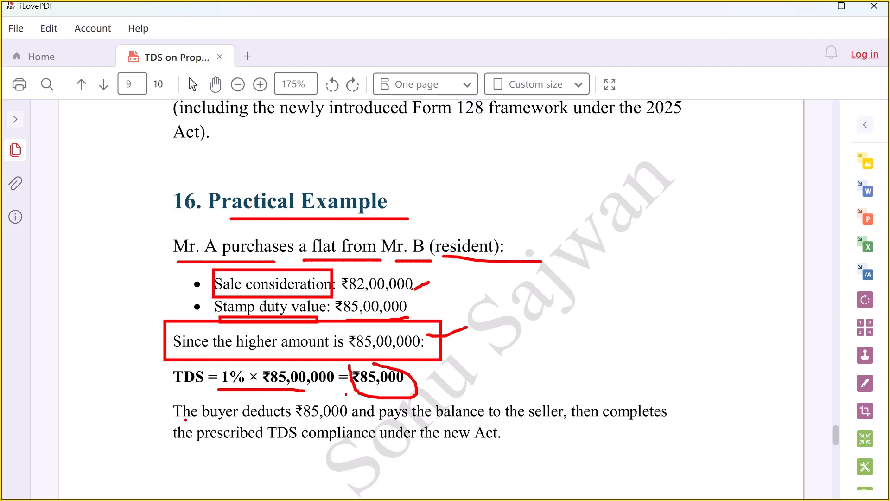
drag(304, 419, 548, 420)
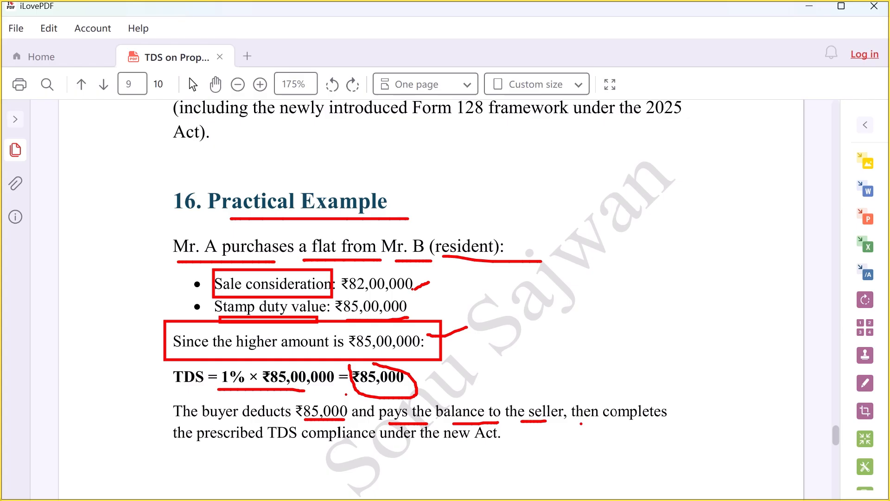
drag(581, 423, 675, 420)
drag(189, 449, 514, 440)
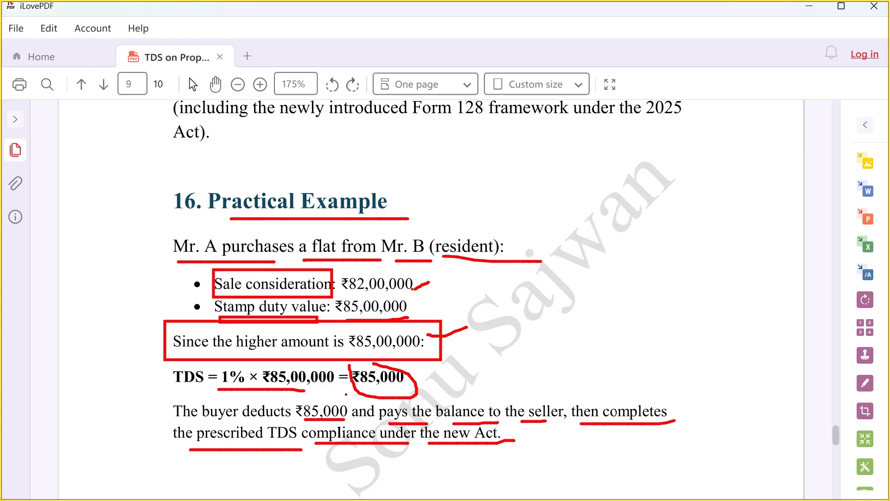
Box and underline the FORM 141 REQUIREMENTS heading, then clear the ink
key(Escape)
scroll(397, 360, down, 5)
scroll(398, 351, up, 1)
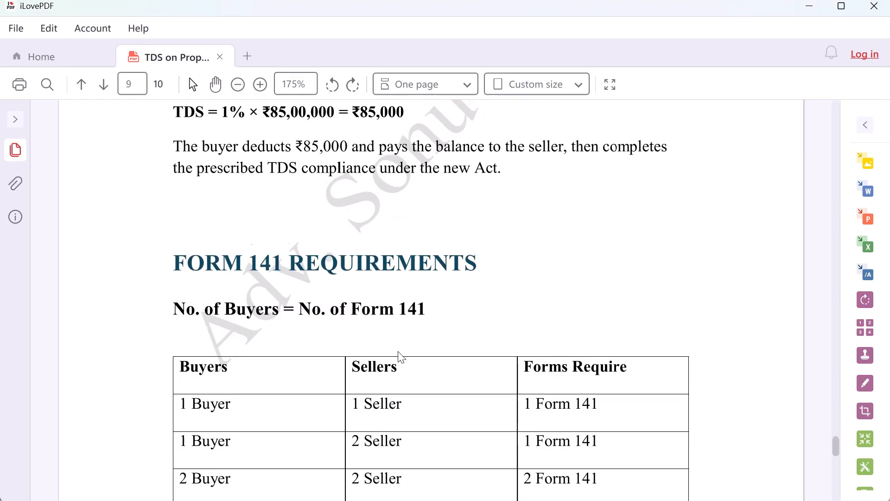
key(ctrl+2)
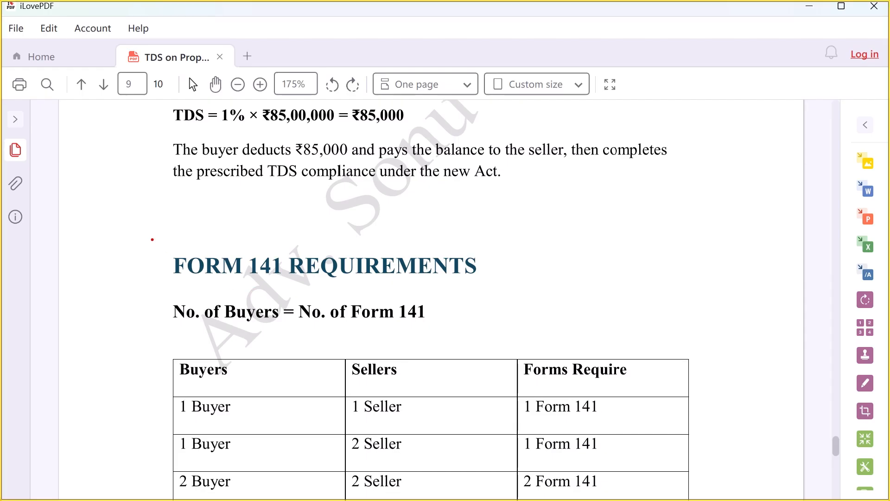
mouse_move(153, 240)
mouse_down()
mouse_move(250, 288)
mouse_move(500, 289)
mouse_up()
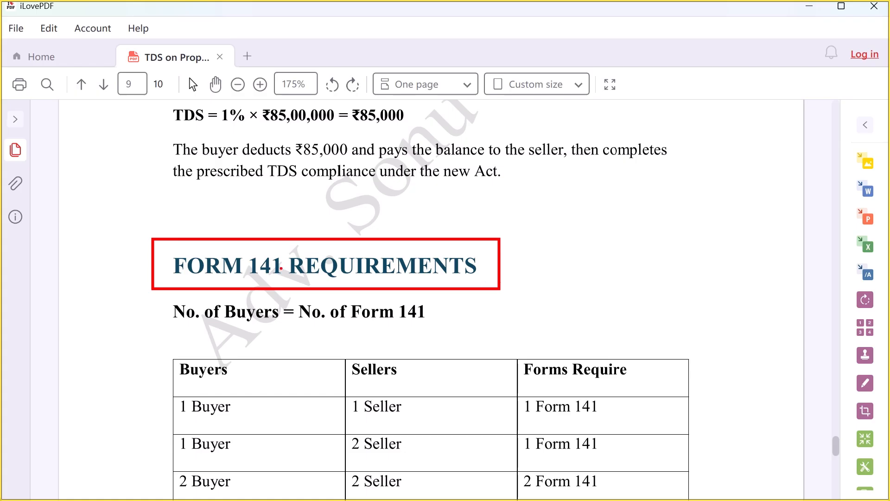
drag(190, 279, 477, 281)
key(Escape)
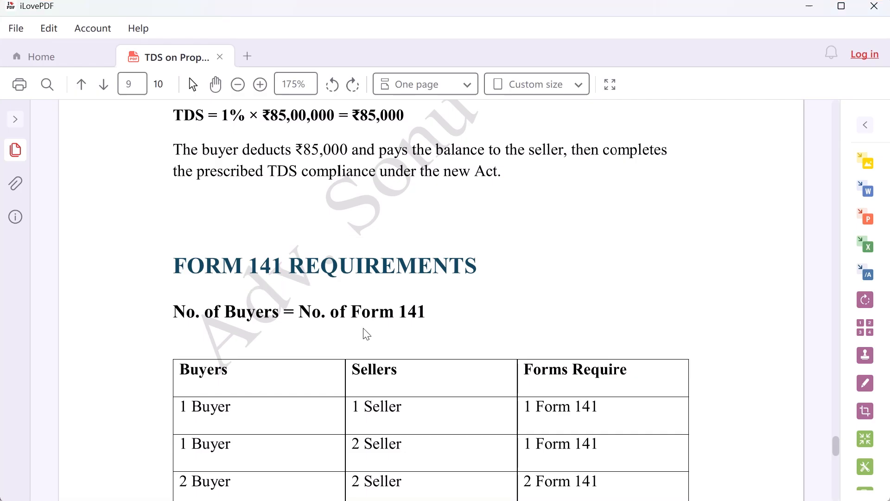
Scroll to the table and underline the No. of Buyers = No. of Form 141 rule
scroll(332, 294, down, 3)
drag(172, 202, 420, 198)
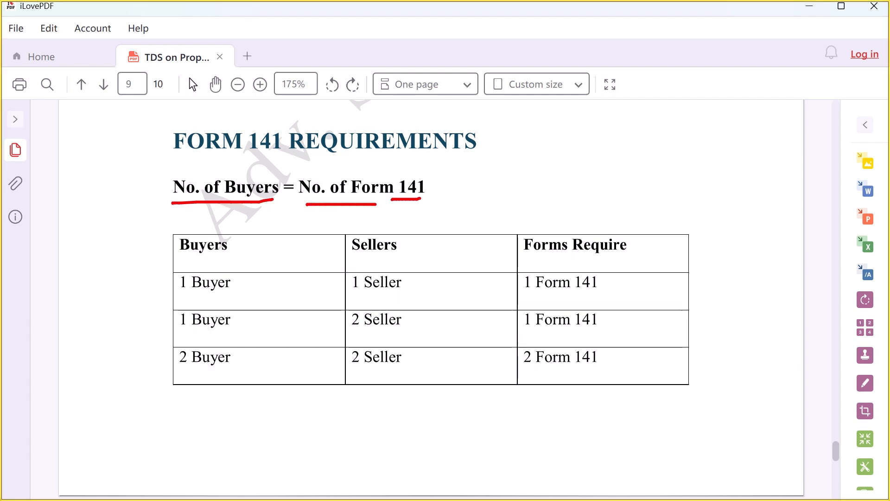
key(Escape)
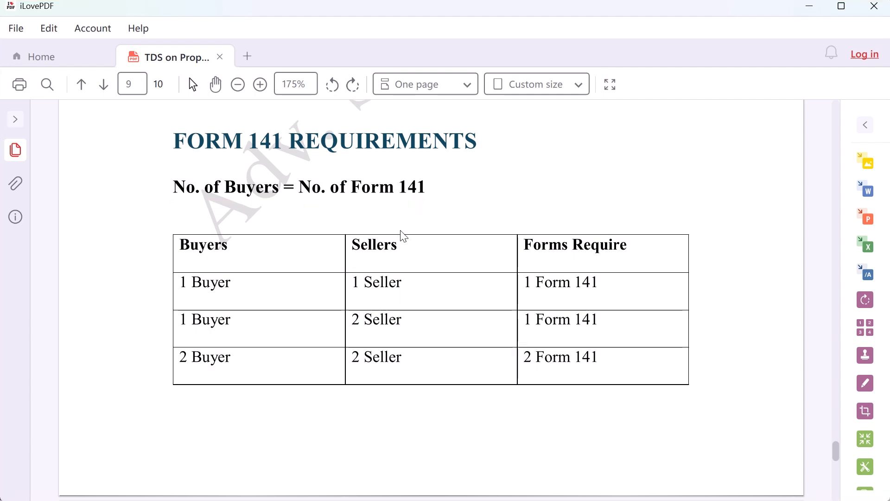
Bring the Form 141 table into view and underline its Buyers, Sellers and Forms Require headers in red
scroll(402, 237, down, 3)
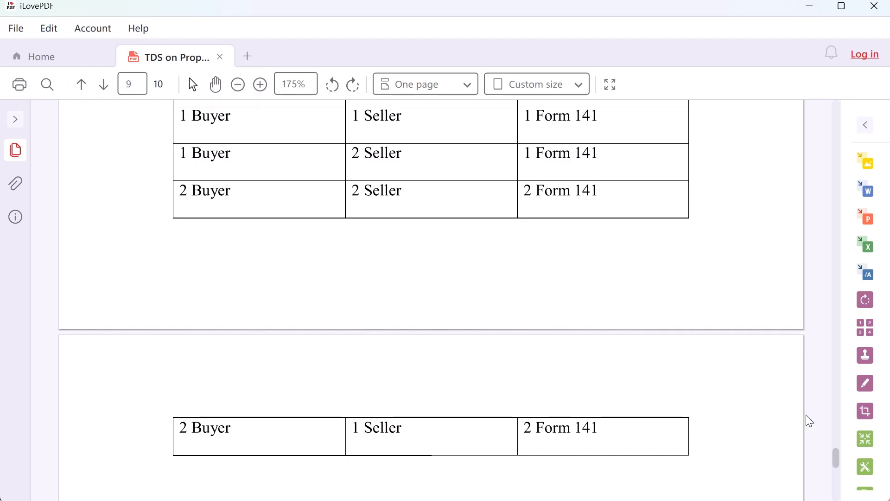
drag(836, 453, 832, 444)
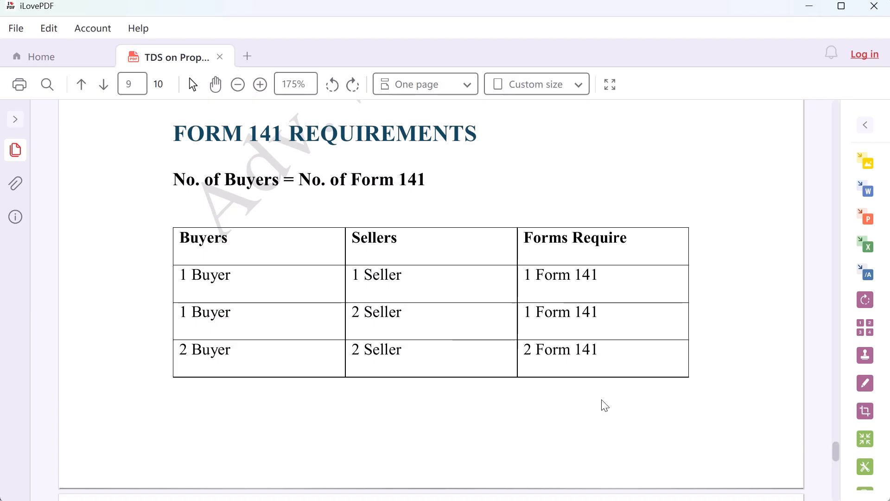
key(ctrl+2)
drag(180, 249, 232, 248)
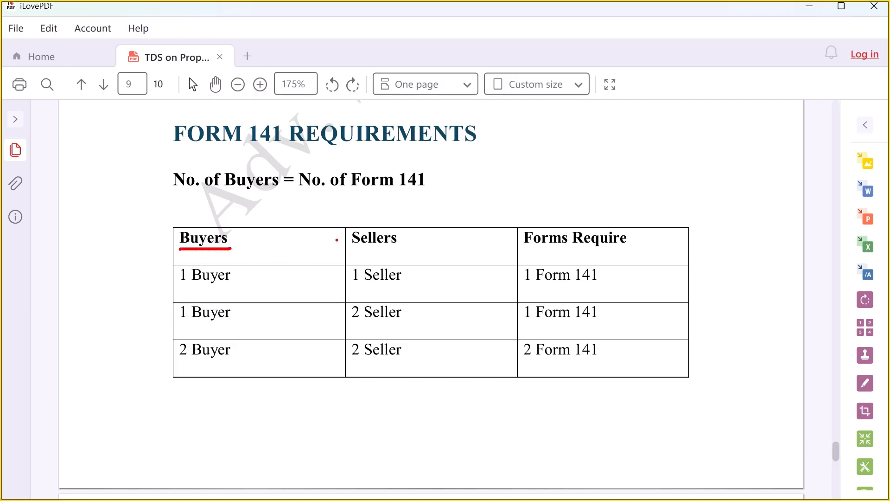
drag(345, 249, 379, 248)
drag(543, 248, 650, 247)
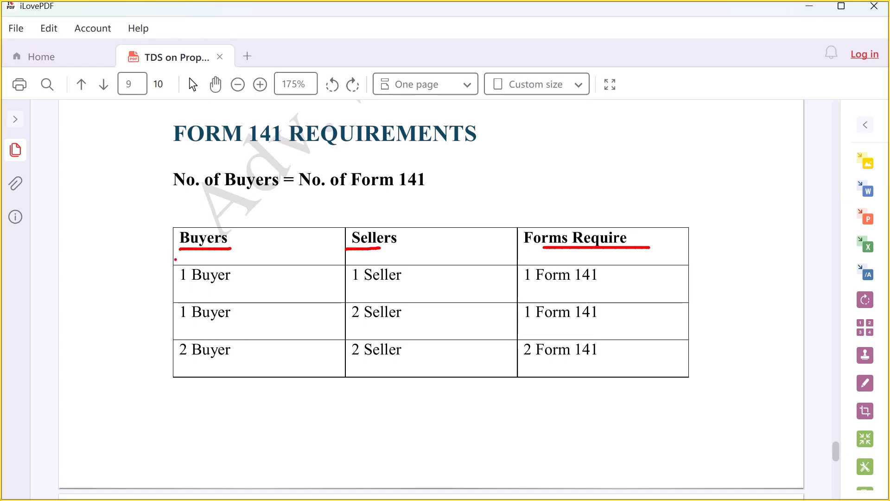
Circle and underline the first two rows: 1 Buyer/1 Seller/1 Form 141 and 1 Buyer/2 Seller/1 Form 141
mouse_move(176, 258)
mouse_down()
mouse_move(250, 284)
mouse_move(219, 260)
mouse_move(181, 261)
mouse_up()
mouse_move(351, 255)
mouse_down()
mouse_move(352, 268)
mouse_move(389, 290)
mouse_move(401, 262)
mouse_move(376, 265)
mouse_up()
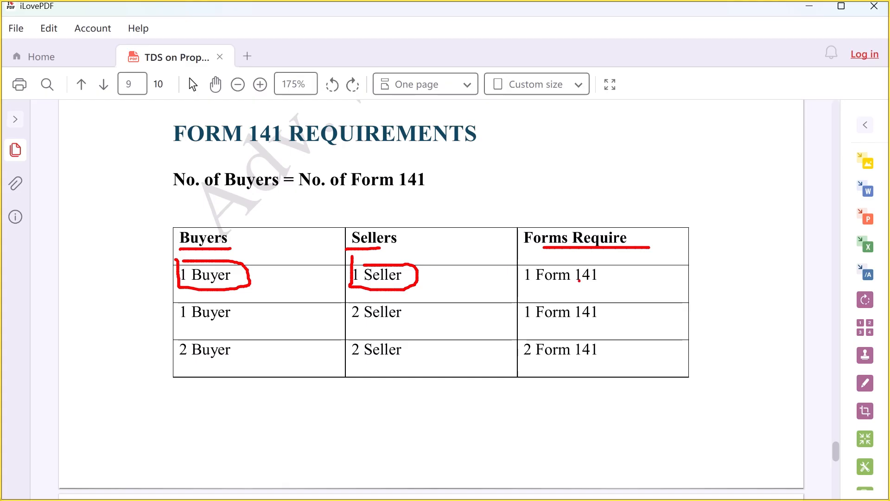
mouse_move(522, 288)
mouse_down()
mouse_move(580, 291)
mouse_move(599, 260)
mouse_move(517, 274)
mouse_move(523, 283)
mouse_up()
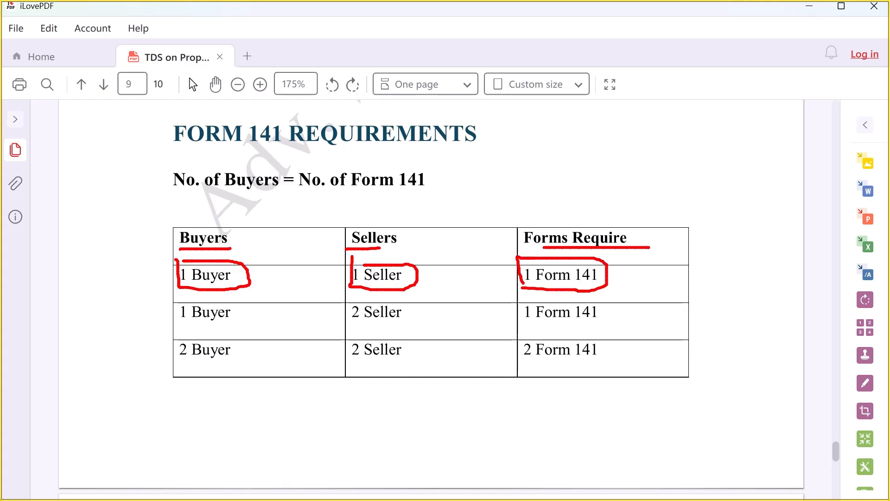
drag(176, 321, 221, 322)
drag(349, 320, 392, 314)
mouse_move(521, 299)
mouse_down()
mouse_move(522, 326)
mouse_move(611, 302)
mouse_move(517, 295)
mouse_up()
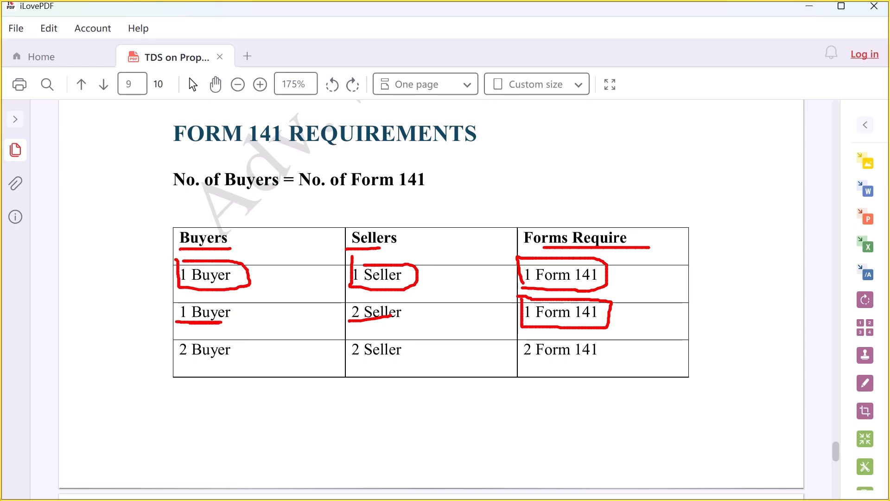
mouse_move(347, 323)
mouse_down()
mouse_move(392, 327)
mouse_move(399, 302)
mouse_move(392, 331)
mouse_up()
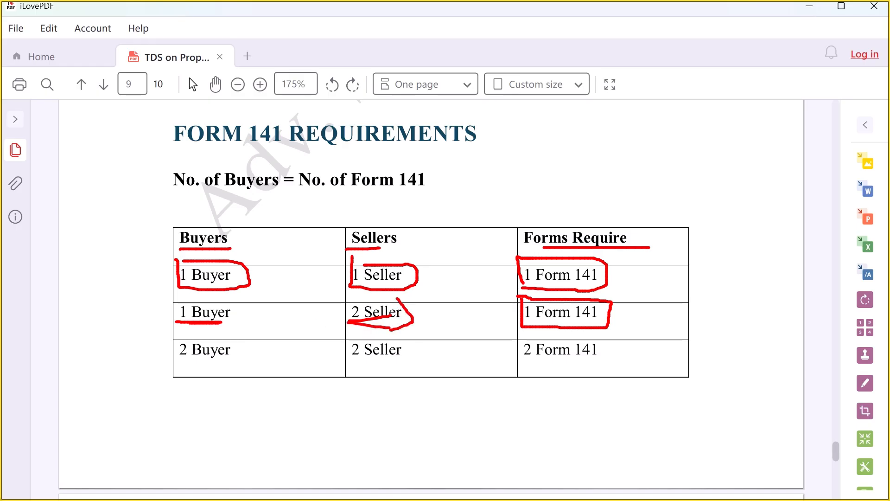
drag(540, 324, 618, 326)
Underline and bracket the last row's 2 Buyer, 2 Seller and 2 Form 141
drag(179, 364, 231, 364)
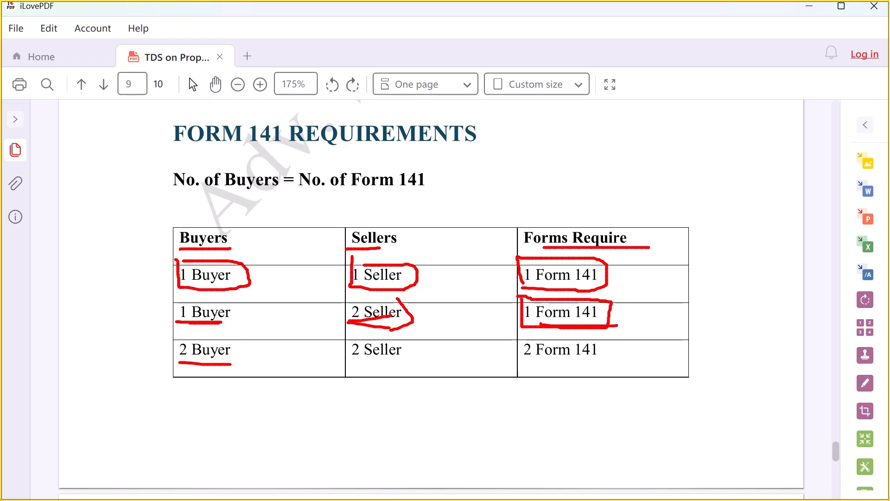
drag(354, 368, 361, 369)
drag(523, 365, 560, 365)
mouse_move(593, 331)
mouse_down()
mouse_move(542, 373)
mouse_move(499, 373)
mouse_up()
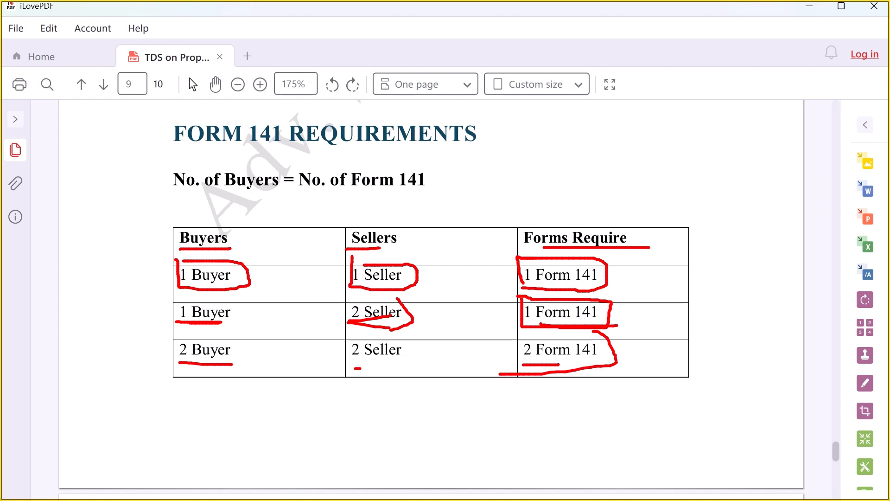
drag(359, 363, 375, 357)
Clear the ink, move to page 10 and mark the 2 Buyer, 1 Seller, 2 Form 141 row
key(Escape)
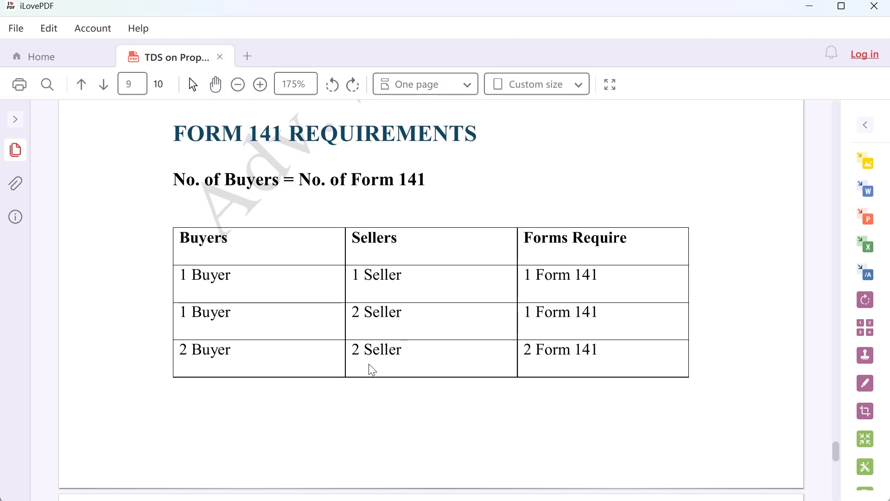
scroll(370, 365, down, 5)
key(ctrl+2)
drag(179, 364, 248, 365)
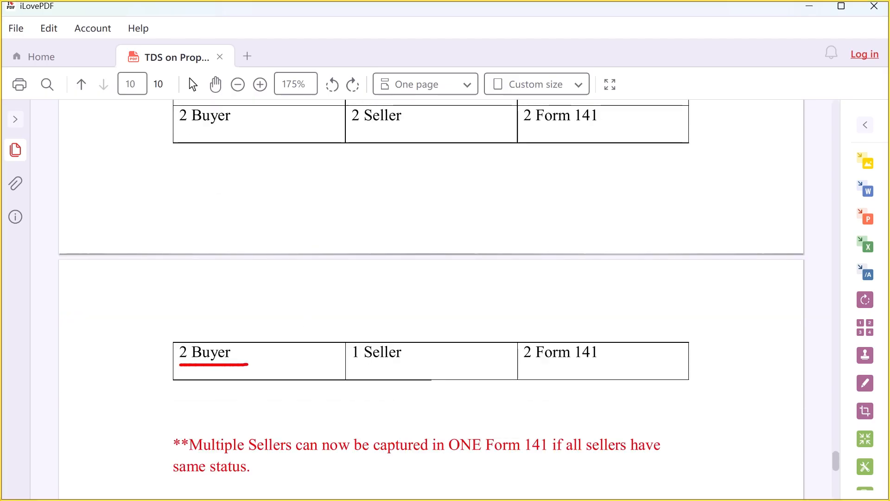
drag(359, 364, 394, 360)
mouse_move(524, 326)
mouse_down()
mouse_move(523, 370)
mouse_move(608, 343)
mouse_move(512, 337)
mouse_up()
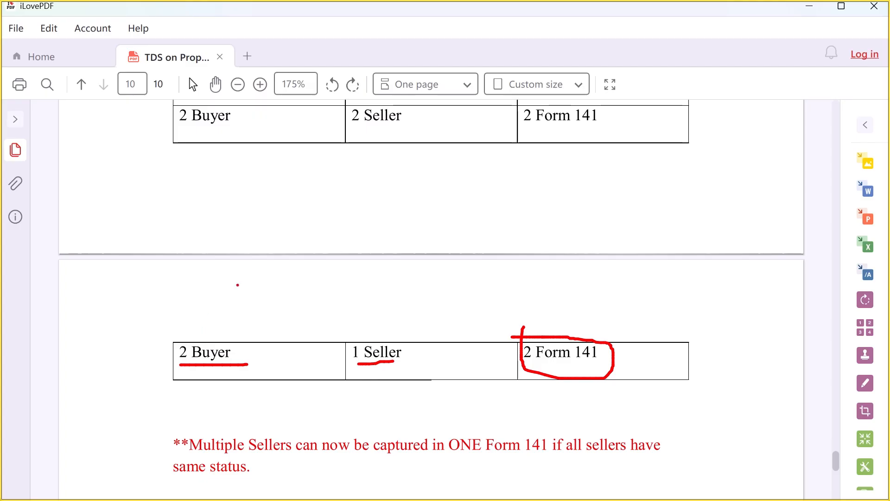
mouse_move(351, 321)
mouse_down()
mouse_move(360, 378)
mouse_move(337, 318)
mouse_up()
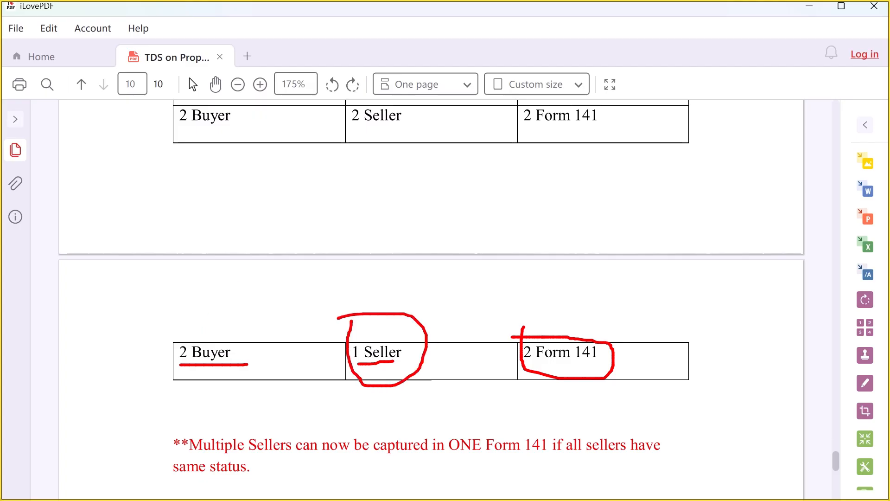
Handwrite figures above the row, including 1.2 over 2 Form 141 and a circled 4 and 1 over 2 Buyer
drag(420, 284, 436, 310)
click(456, 289)
mouse_move(479, 265)
mouse_down()
mouse_move(463, 310)
mouse_move(480, 263)
mouse_up()
mouse_move(497, 278)
mouse_down()
mouse_move(499, 308)
mouse_move(512, 309)
mouse_up()
mouse_move(570, 264)
mouse_down()
mouse_move(576, 285)
mouse_move(633, 272)
mouse_move(637, 252)
mouse_up()
click(589, 280)
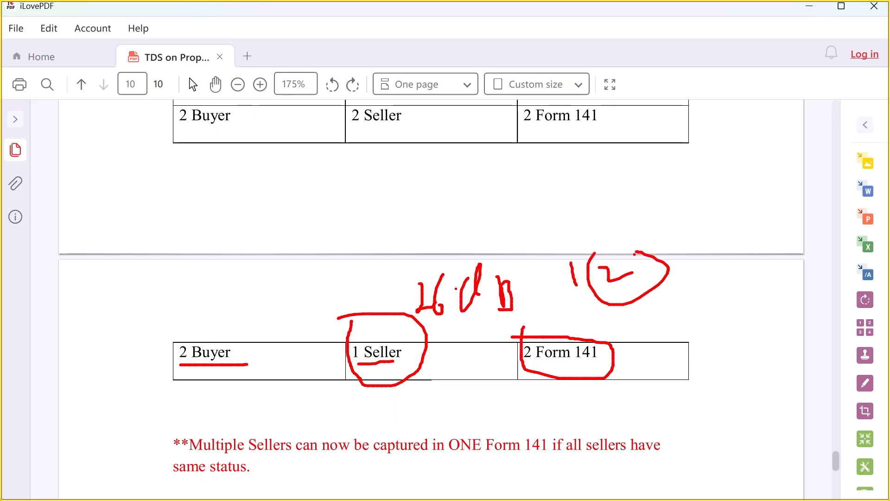
drag(188, 242, 195, 277)
drag(264, 230, 284, 235)
drag(284, 230, 280, 265)
mouse_move(261, 205)
mouse_down()
mouse_move(300, 234)
mouse_move(277, 223)
mouse_move(358, 241)
mouse_up()
mouse_move(347, 197)
mouse_down()
mouse_move(335, 223)
mouse_move(352, 202)
mouse_up()
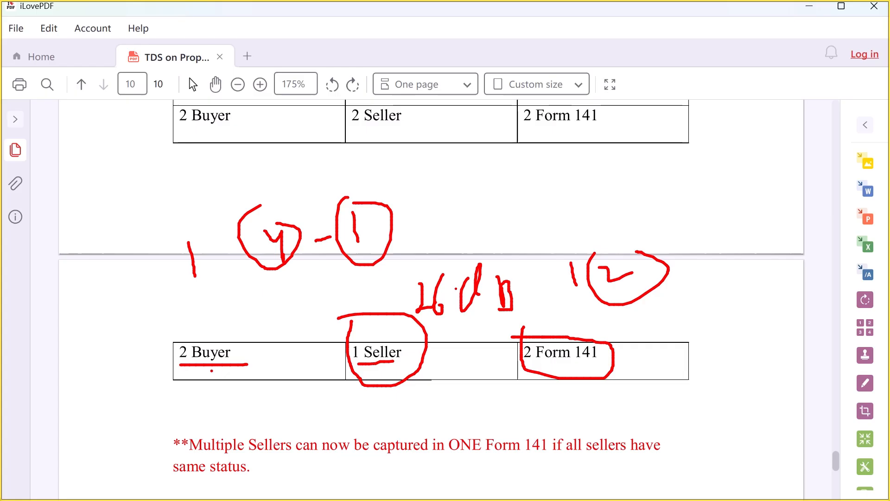
Underline the 2 Buyer/2 Seller/2 Form 141 and 2 Buyer/1 Seller/2 Form 141 rows, then clear the ink
drag(184, 126, 241, 125)
drag(371, 124, 396, 125)
drag(538, 129, 610, 130)
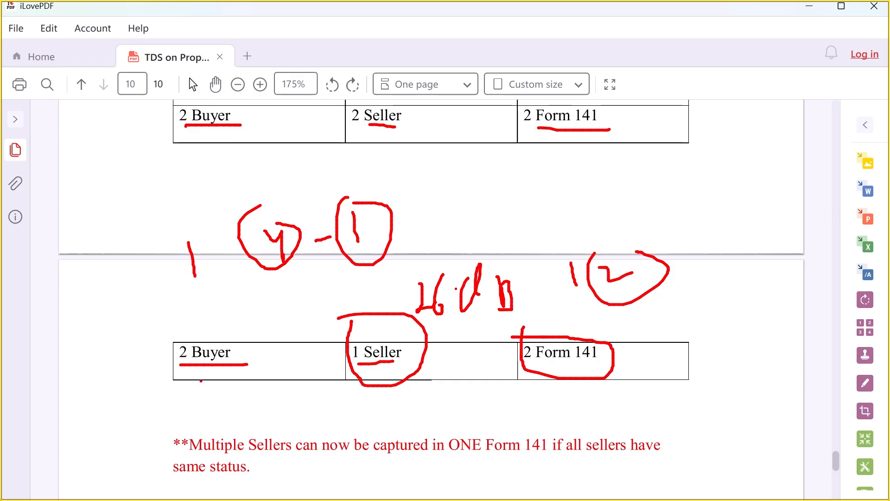
key(e)
drag(181, 362, 229, 357)
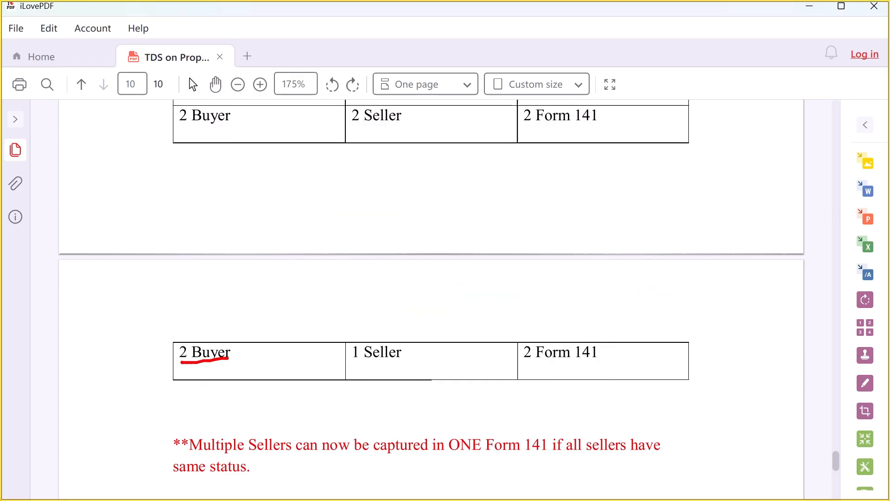
drag(352, 365, 382, 361)
drag(530, 368, 609, 361)
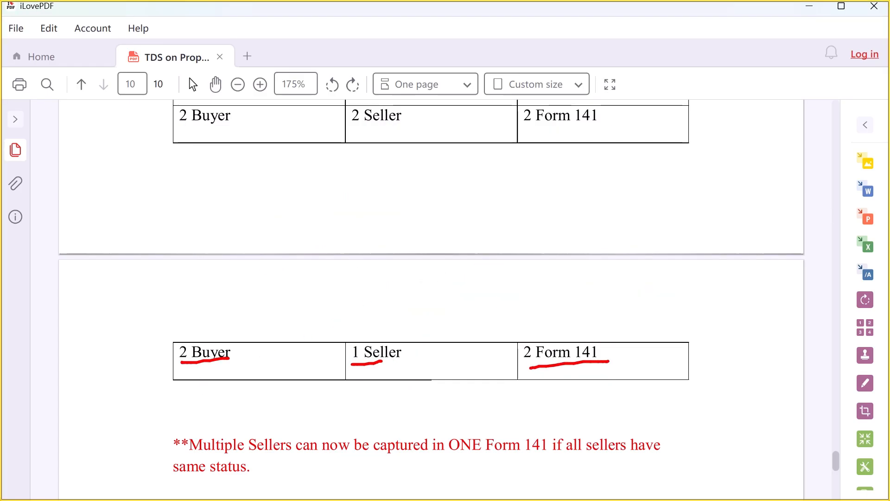
key(Escape)
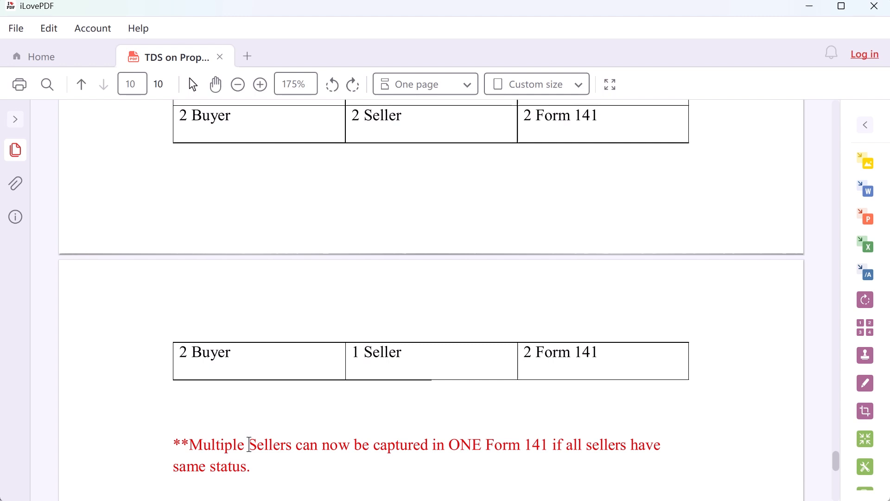
Underline the red note about multiple sellers being captured in one Form 141
scroll(237, 402, down, 1)
scroll(234, 408, up, 1)
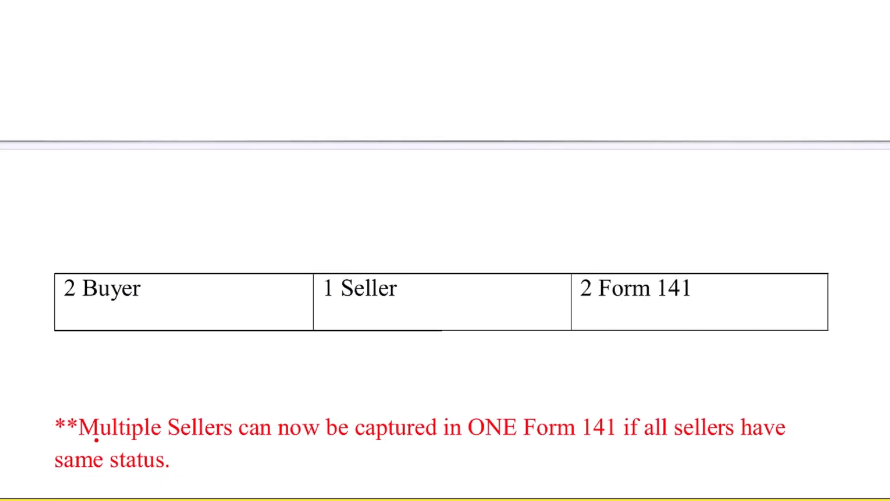
drag(160, 43, 333, 53)
drag(231, 32, 352, 65)
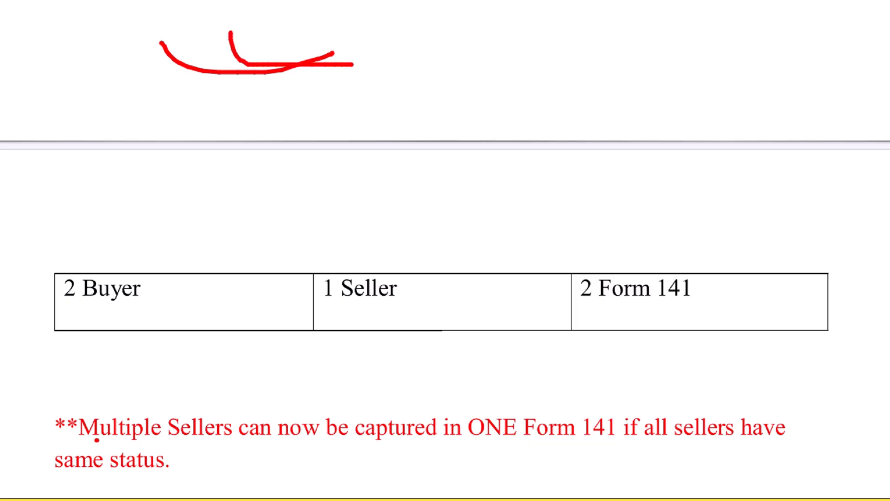
drag(86, 439, 194, 442)
mouse_move(271, 443)
mouse_down()
mouse_move(645, 443)
mouse_move(736, 435)
mouse_up()
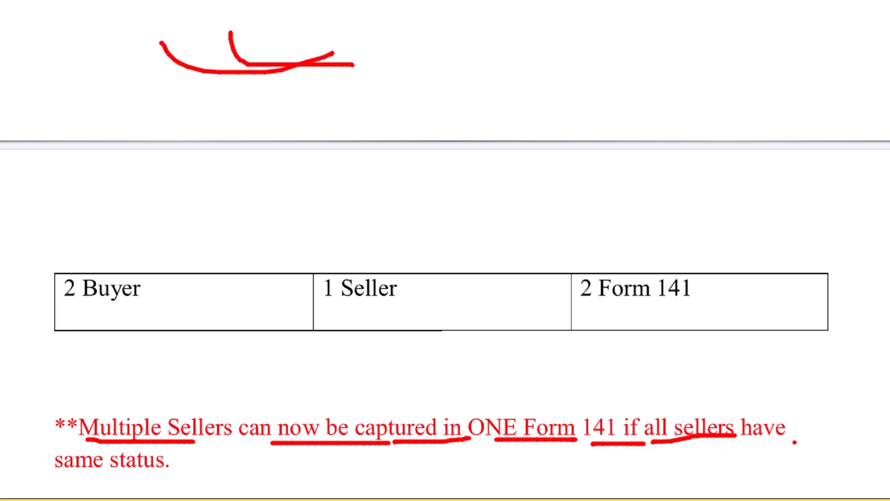
drag(748, 438, 812, 437)
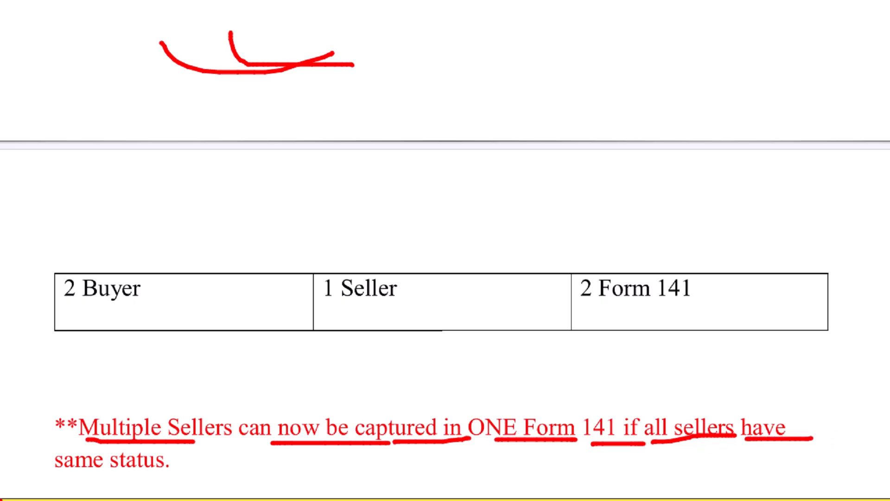
drag(58, 473, 131, 472)
drag(143, 475, 172, 472)
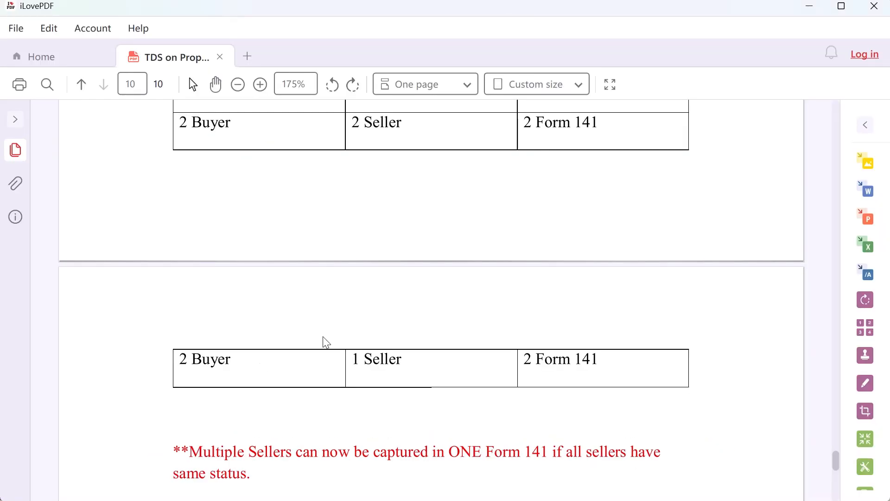
Add a red 'individual' text label below the upper row, fixing the typos
key(ctrl+2)
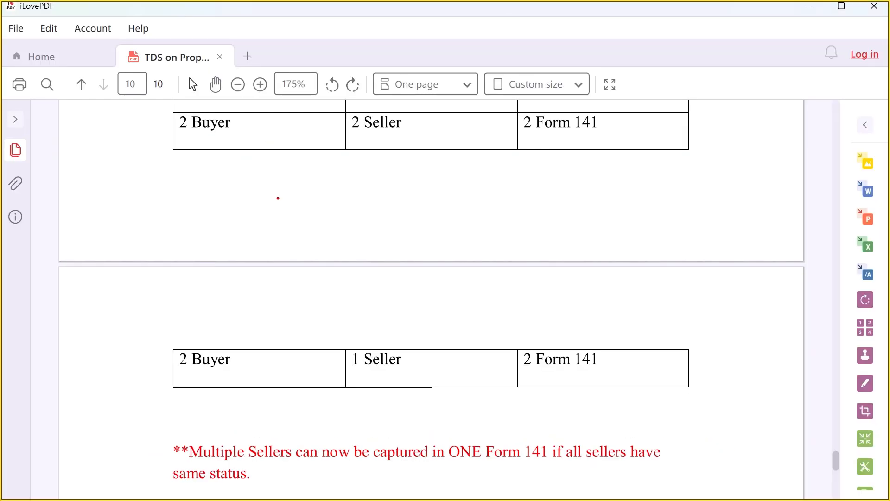
drag(278, 183, 279, 222)
text(in)
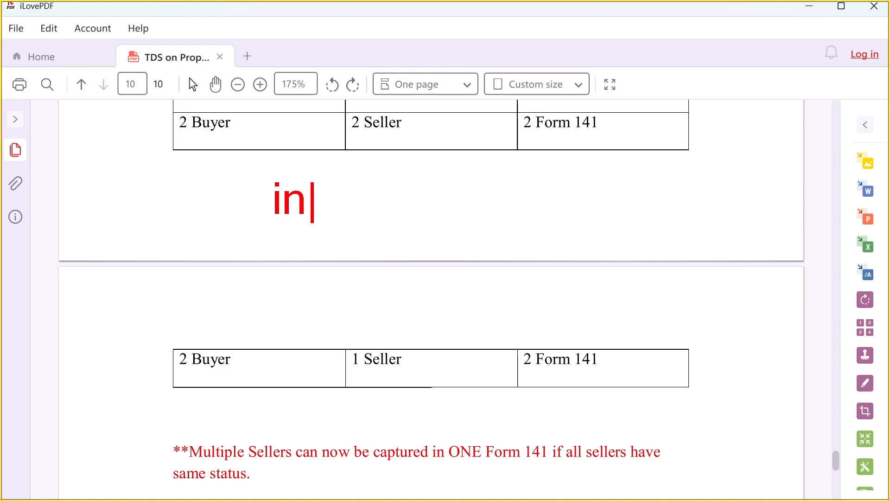
text(dividaul)
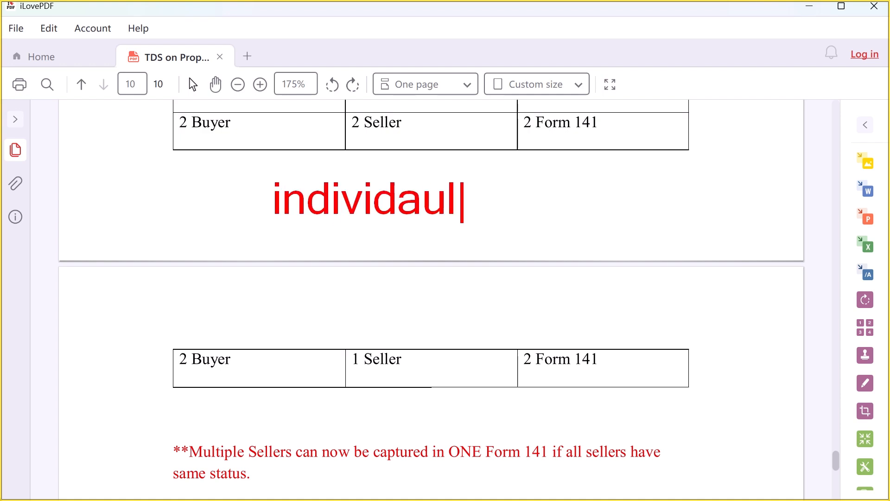
key(BackSpace)
key(BackSpace)
key(BackSpace)
text(au)
key(BackSpace)
key(BackSpace)
text(ual)
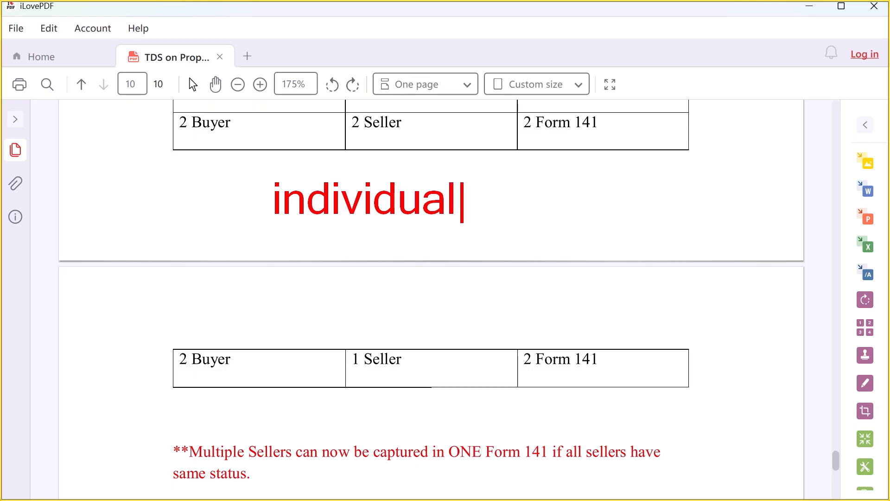
text( compahy)
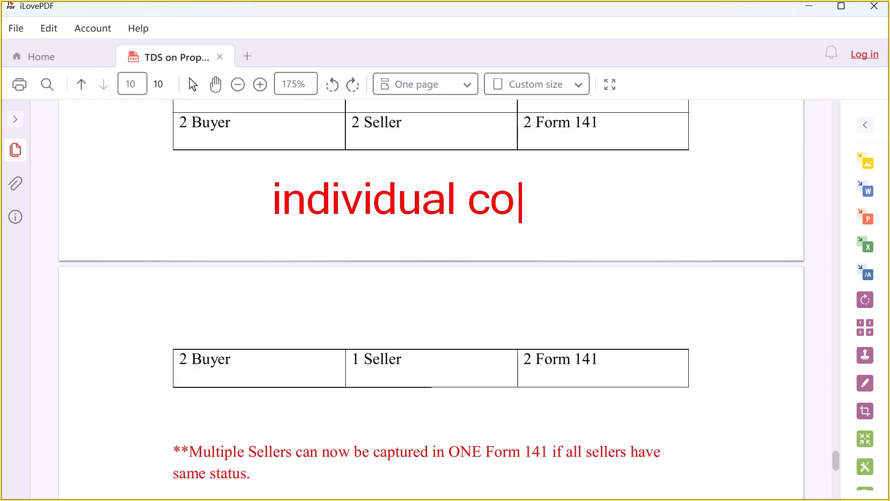
key(BackSpace)
key(BackSpace)
key(BackSpace)
key(BackSpace)
key(BackSpace)
key(BackSpace)
key(BackSpace)
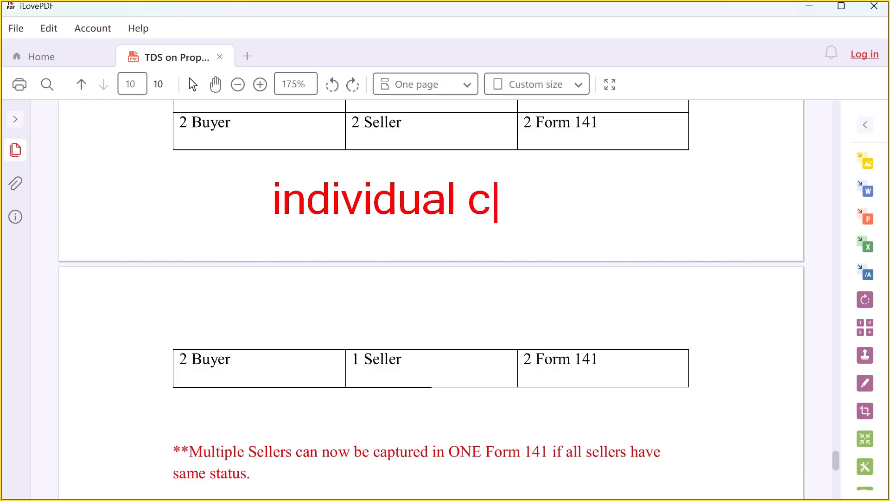
Circle 'individual', write a circled 2 beside it and draw an arrow down the page
mouse_move(263, 168)
mouse_down()
mouse_move(253, 171)
mouse_move(385, 163)
mouse_up()
mouse_move(492, 185)
mouse_down()
mouse_move(496, 212)
mouse_move(542, 194)
mouse_move(506, 204)
mouse_move(524, 208)
mouse_up()
mouse_move(498, 166)
mouse_down()
mouse_move(459, 218)
mouse_move(492, 173)
mouse_up()
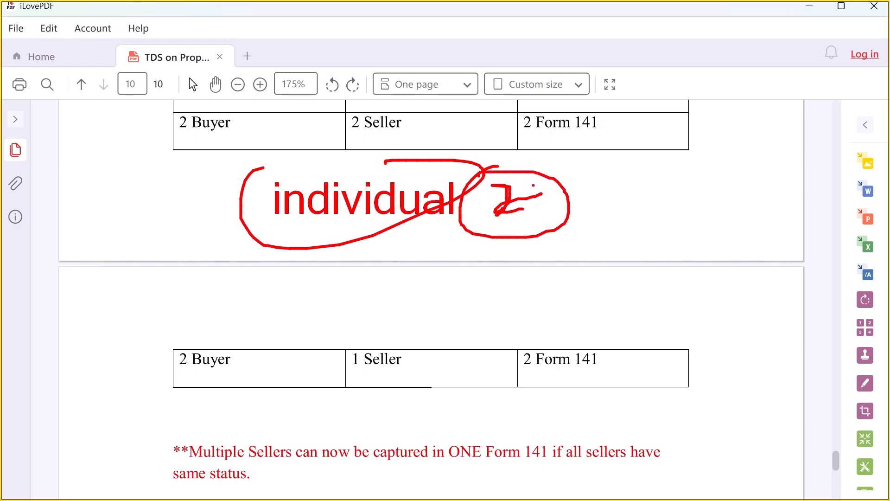
drag(385, 227, 412, 275)
mouse_move(410, 249)
mouse_down()
mouse_move(420, 282)
mouse_move(399, 282)
mouse_up()
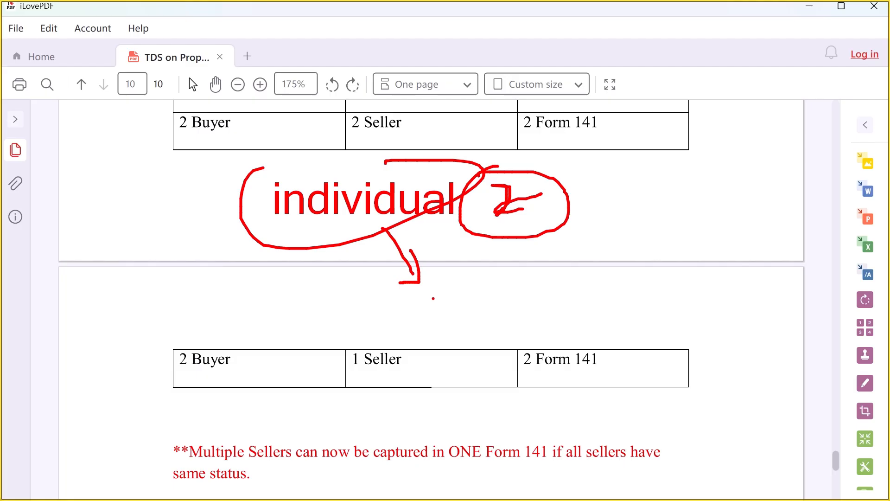
Add a 'company' label below the arrow with a circled 1 beside it
click(451, 285)
text(company)
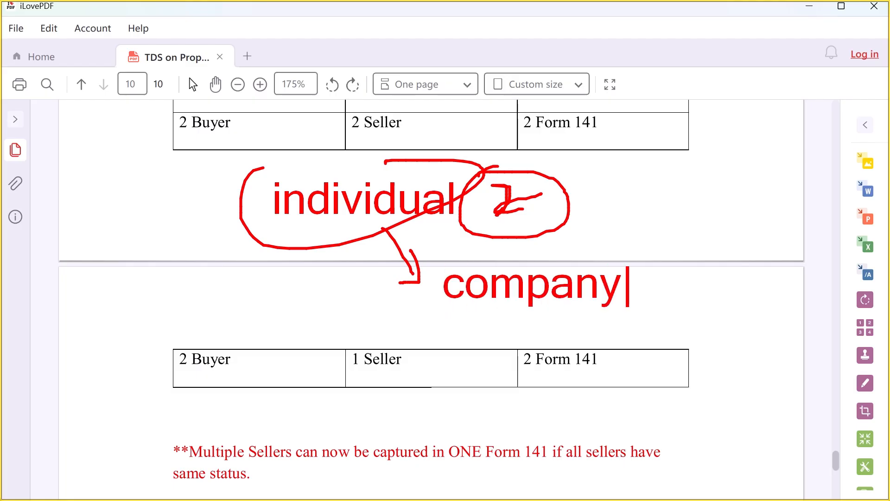
key(BackSpace)
key(BackSpace)
key(BackSpace)
text(any)
mouse_move(657, 281)
mouse_down()
mouse_move(642, 296)
mouse_move(667, 317)
mouse_up()
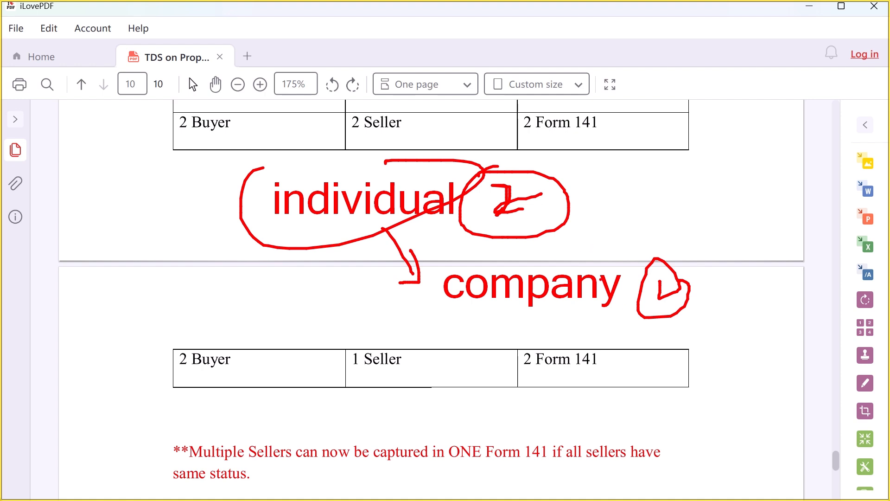
drag(654, 282, 659, 300)
Link 'individual' to 'company' with a curved arrow, underline 'company', then clear the drawings
mouse_move(275, 208)
mouse_down()
mouse_move(312, 285)
mouse_move(428, 277)
mouse_move(420, 294)
mouse_up()
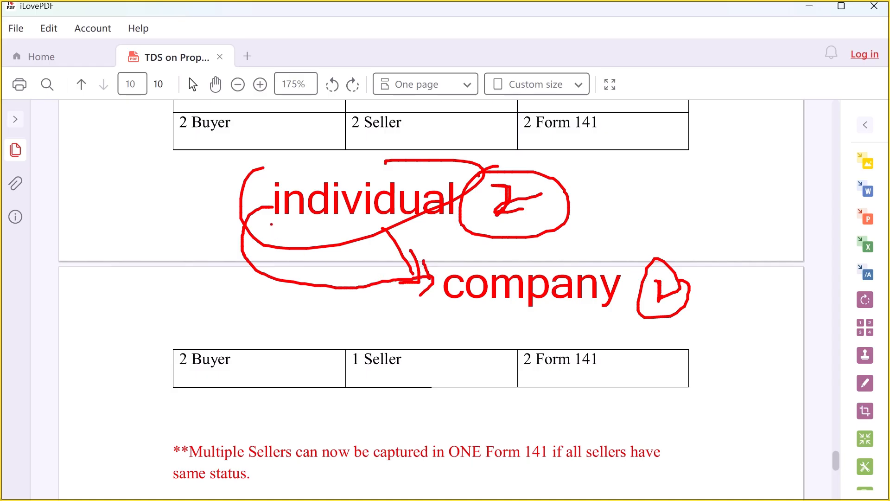
drag(258, 193, 274, 198)
mouse_move(275, 200)
mouse_down()
mouse_move(264, 221)
mouse_move(437, 219)
mouse_up()
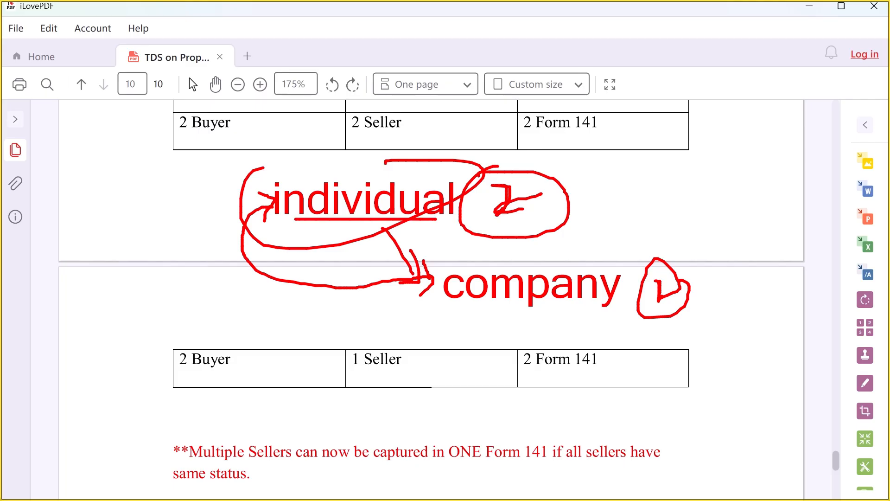
drag(475, 310, 596, 308)
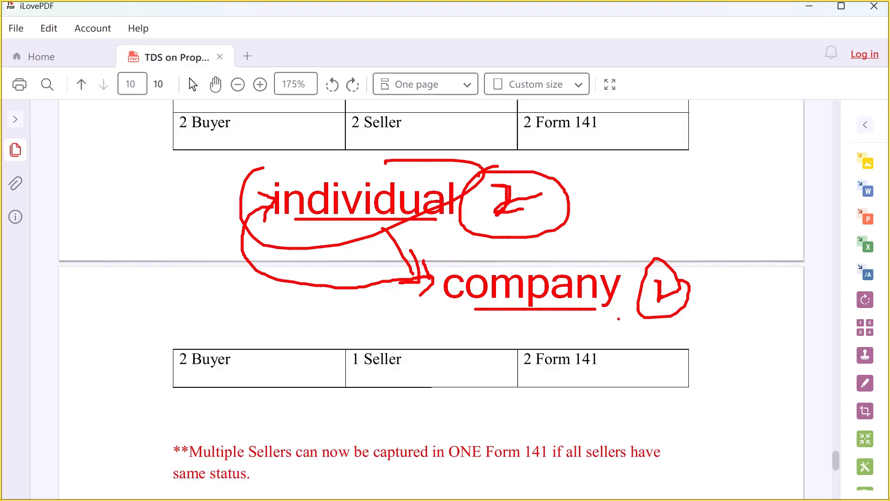
key(Escape)
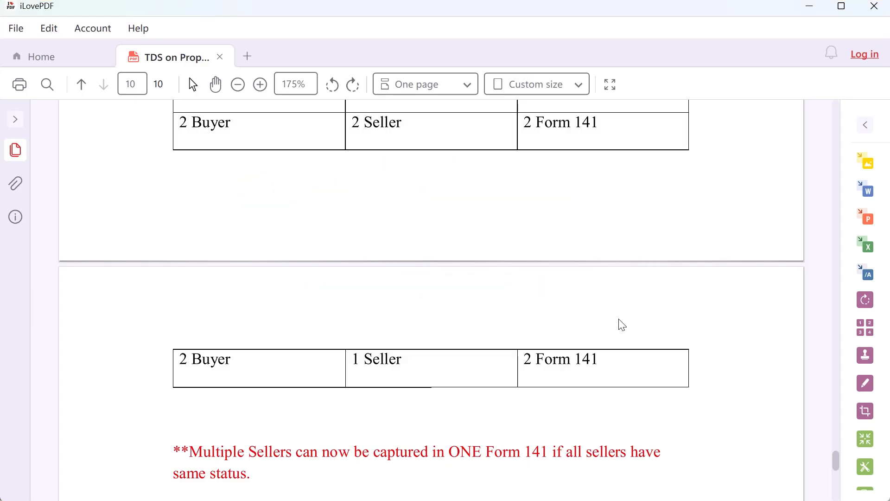
Scroll to the different-status sellers section and underline 'apply according to the table below'
scroll(509, 292, down, 1)
scroll(506, 284, down, 3)
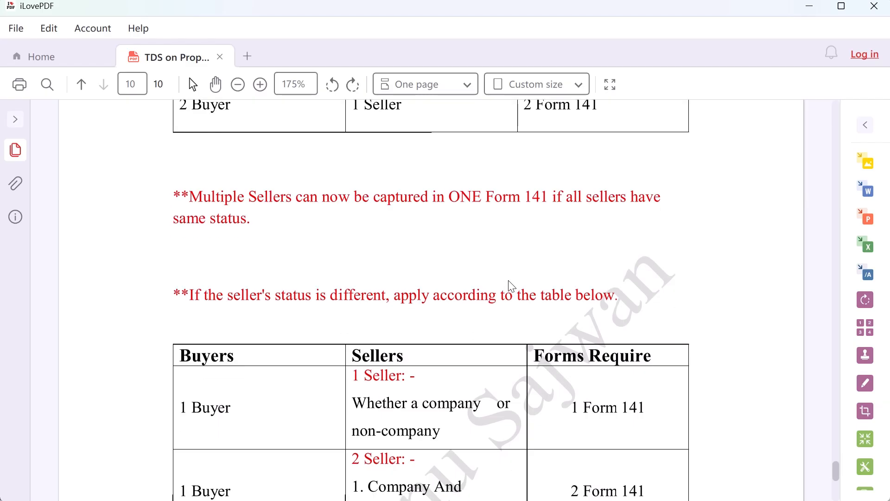
scroll(508, 283, down, 2)
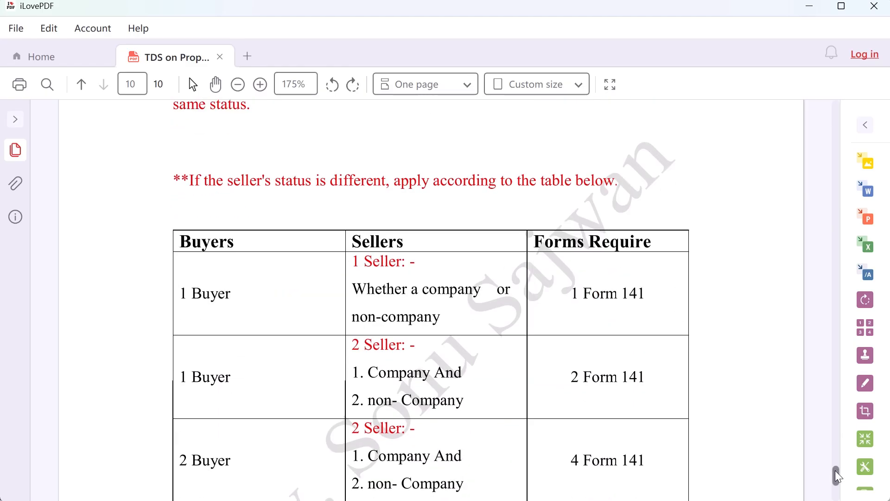
drag(835, 471, 833, 471)
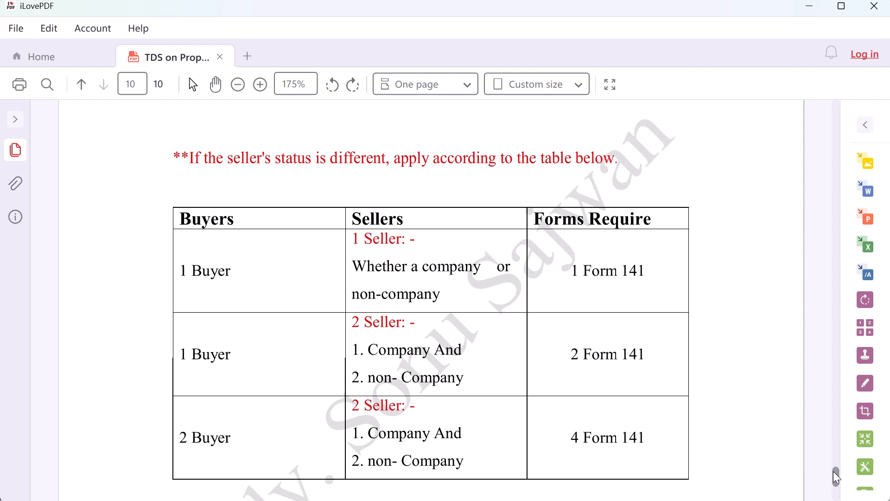
key(ctrl+2)
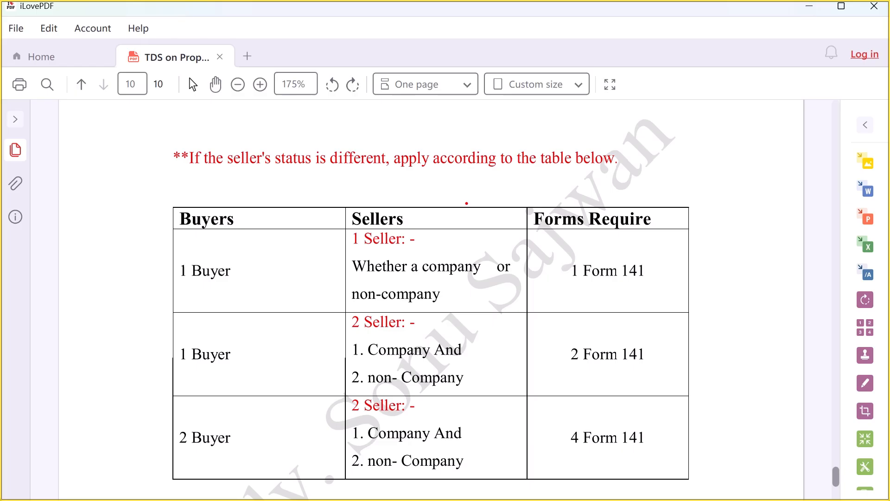
mouse_move(193, 173)
mouse_down()
mouse_move(324, 176)
mouse_move(351, 167)
mouse_up()
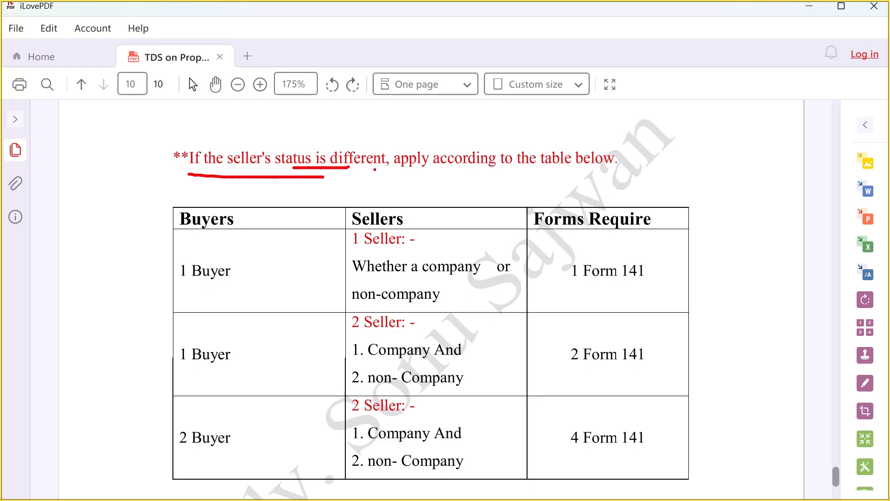
drag(410, 177, 622, 173)
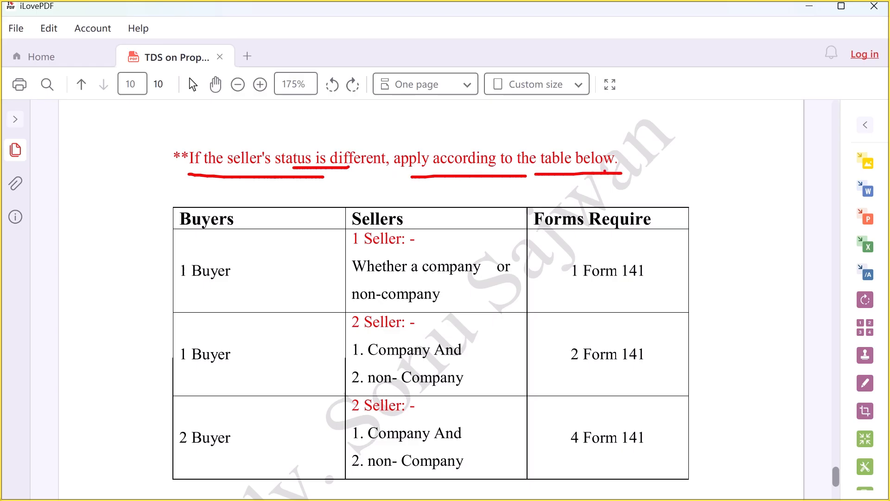
drag(551, 166, 639, 167)
Tick the column headings, underline the 1 Buyer, 1 Seller company/non-company row and circle 1 Form 141
drag(244, 220, 283, 207)
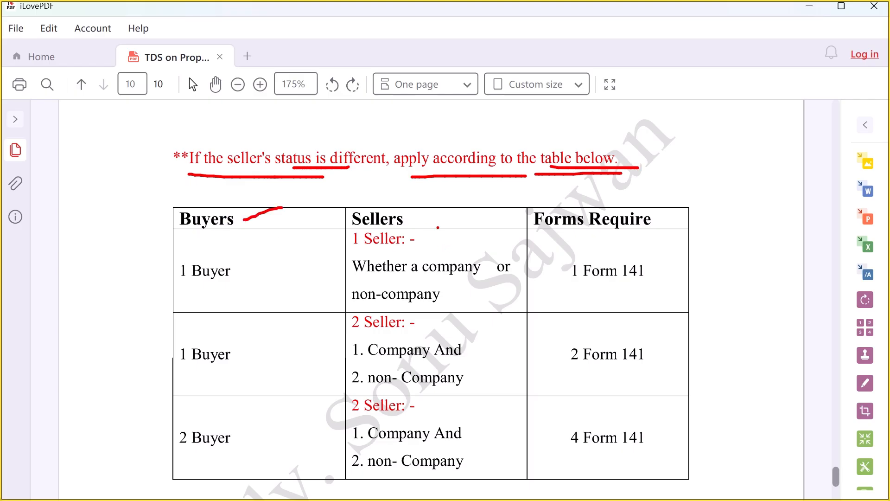
drag(419, 224, 458, 215)
drag(653, 222, 672, 213)
drag(180, 284, 246, 279)
drag(353, 246, 415, 241)
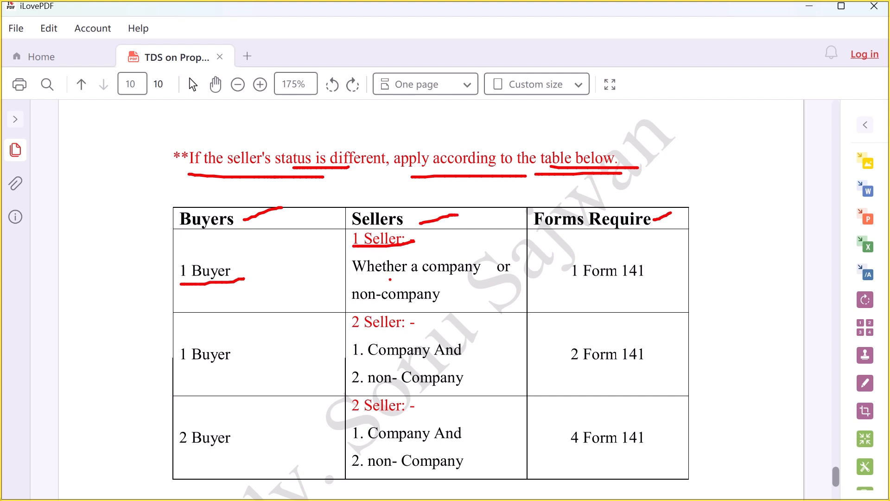
drag(387, 274, 472, 271)
drag(373, 305, 444, 301)
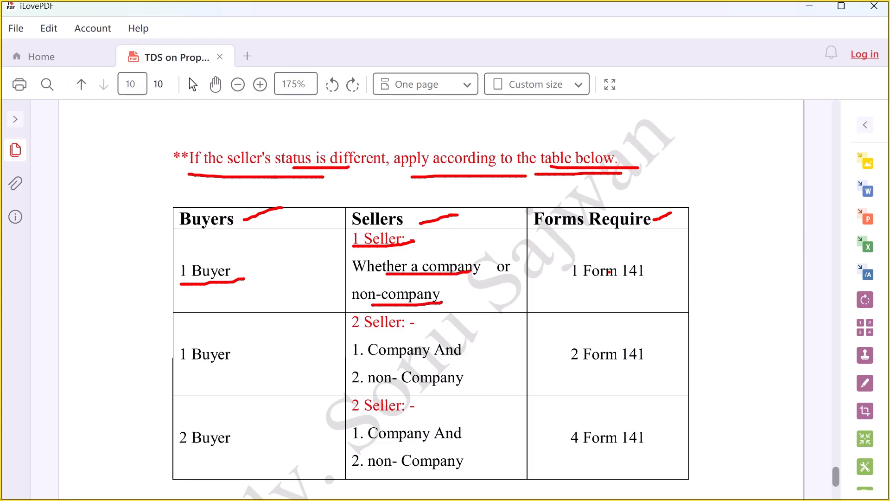
mouse_move(574, 249)
mouse_down()
mouse_move(630, 299)
mouse_move(580, 239)
mouse_move(568, 245)
mouse_up()
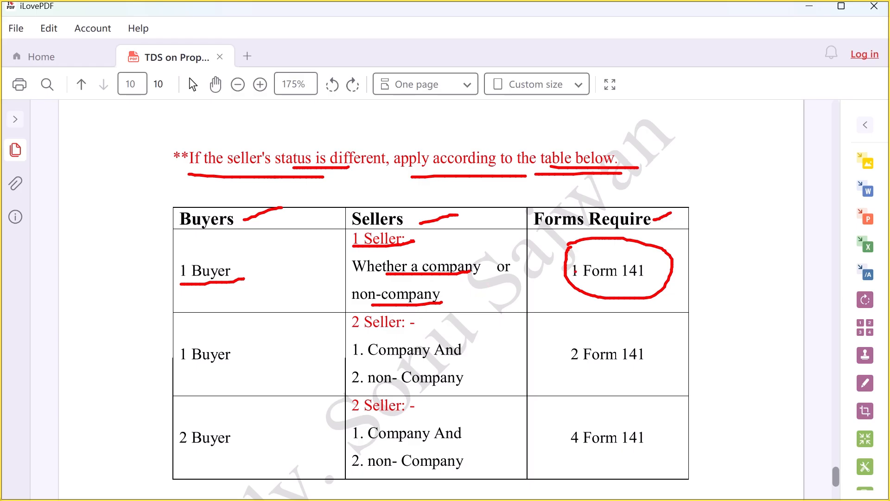
drag(568, 256, 640, 305)
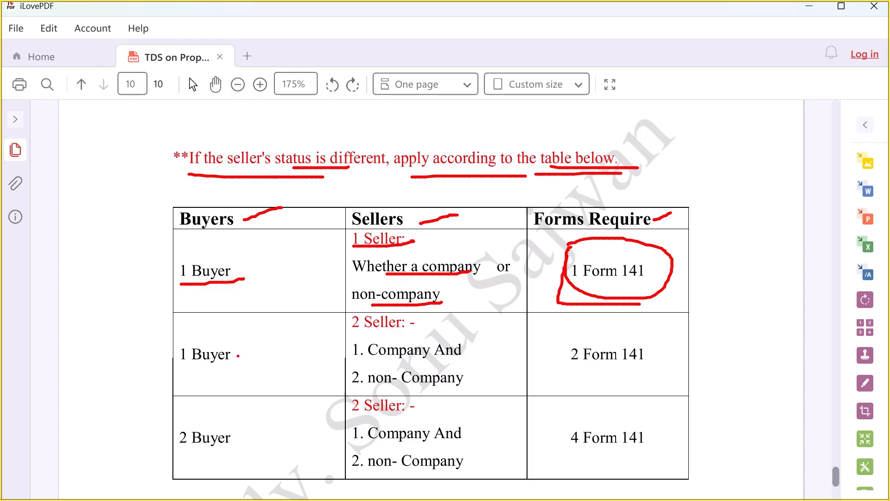
Underline the second row's 1 Buyer and 2 Seller, then clear the drawings
drag(187, 373, 258, 372)
drag(352, 333, 432, 328)
key(Escape)
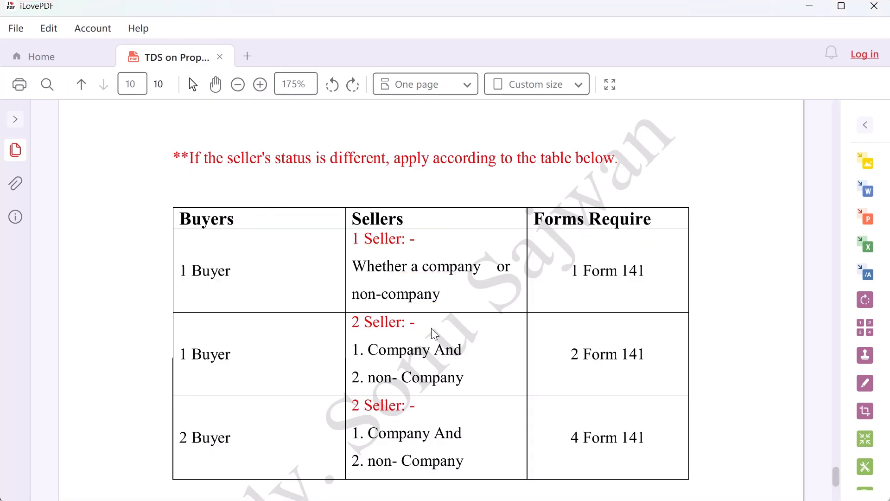
Underline 1 Buyer, 2 Seller, Company and non- Company, and write 'Ltd.' beside non- Company
key(ctrl+2)
drag(172, 367, 261, 368)
drag(353, 332, 417, 332)
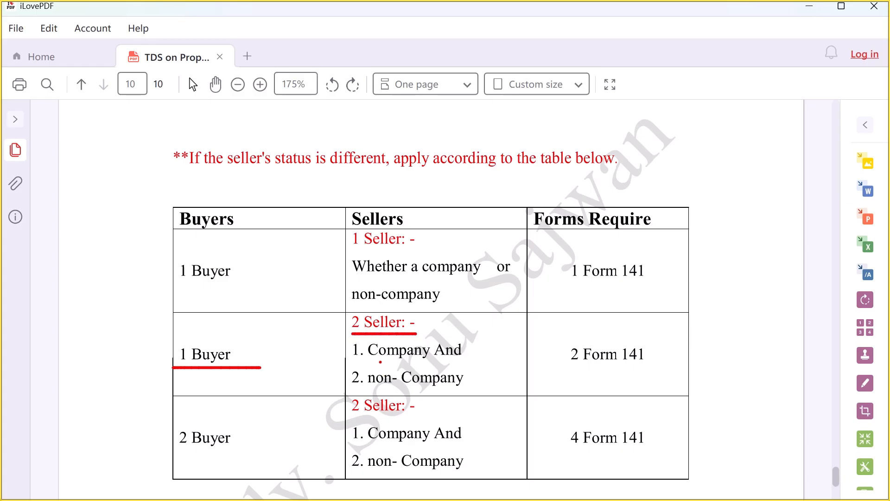
drag(380, 362, 433, 361)
drag(370, 388, 484, 388)
drag(477, 373, 496, 371)
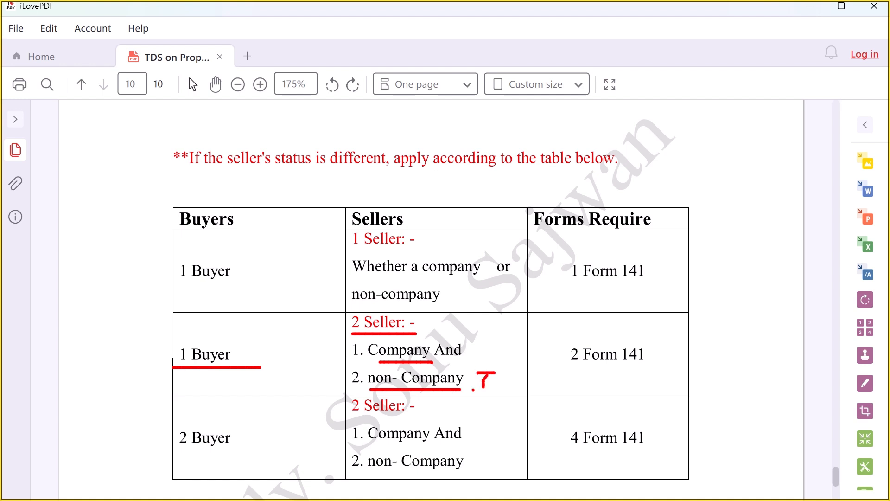
drag(461, 395, 521, 393)
Circle 2 Form 141, add an arrow at 1 Buyer and extend the Company underlines
mouse_move(577, 328)
mouse_down()
mouse_move(644, 386)
mouse_move(565, 328)
mouse_up()
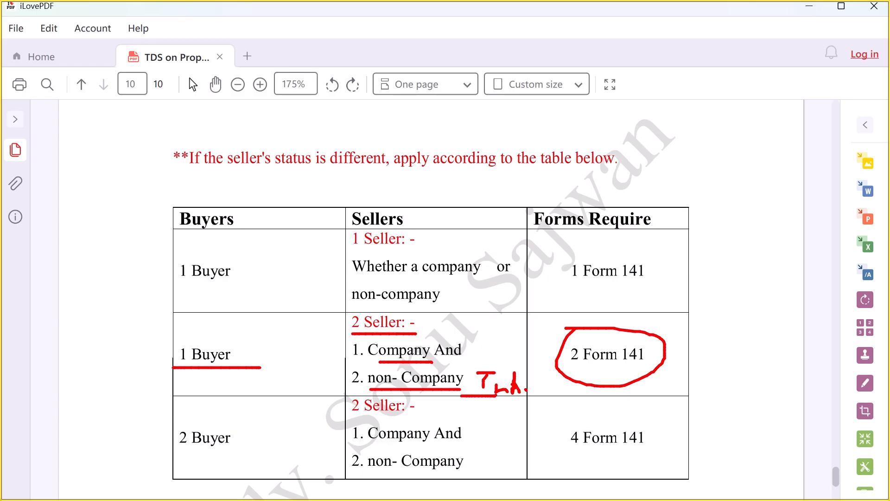
mouse_move(235, 339)
mouse_down()
mouse_move(259, 371)
mouse_move(255, 383)
mouse_up()
drag(349, 322, 415, 332)
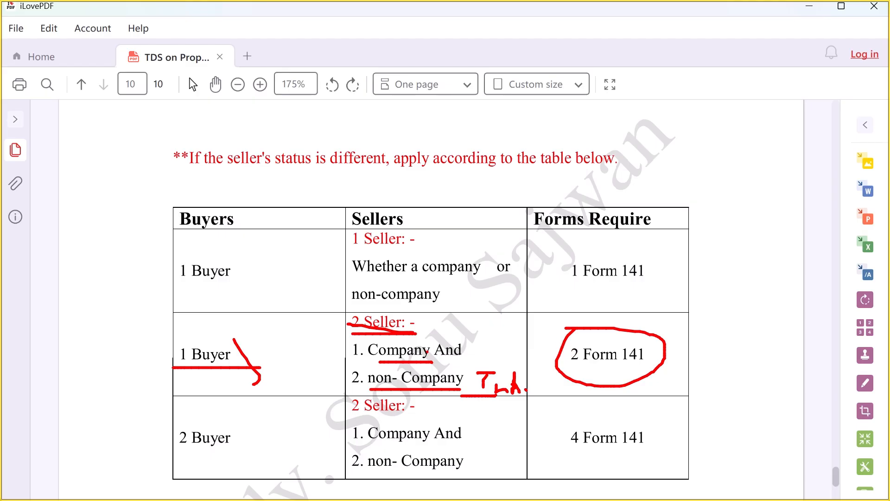
drag(433, 362, 462, 362)
drag(400, 395, 491, 392)
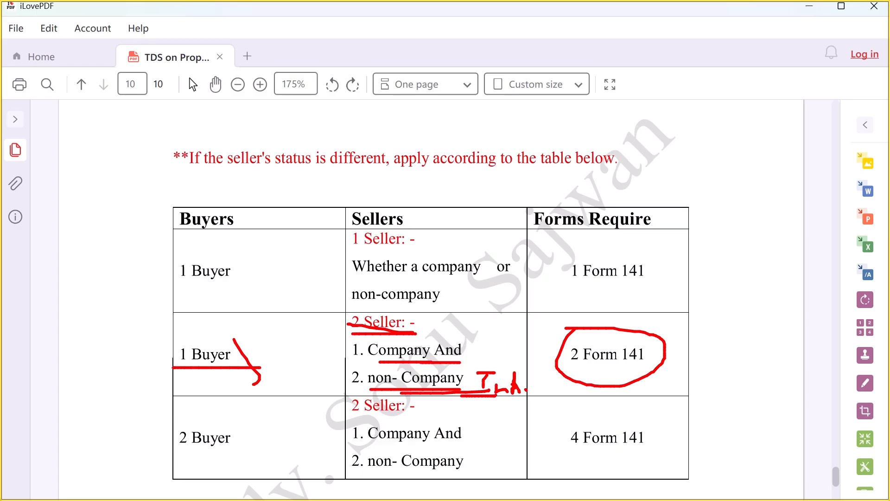
Erase the old ink, underline the bottom row's 2 Buyer, 2 Seller, Company, non- Company and box 4 Form 141
key(e)
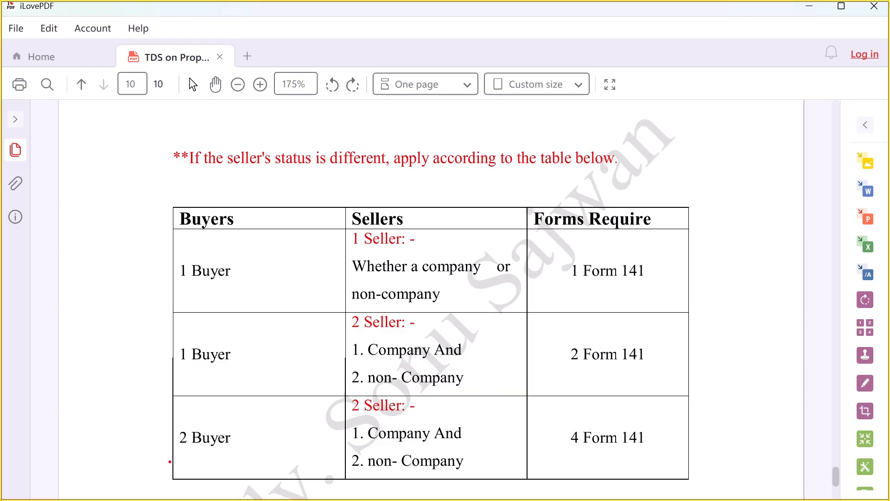
drag(179, 452, 227, 453)
drag(353, 421, 425, 412)
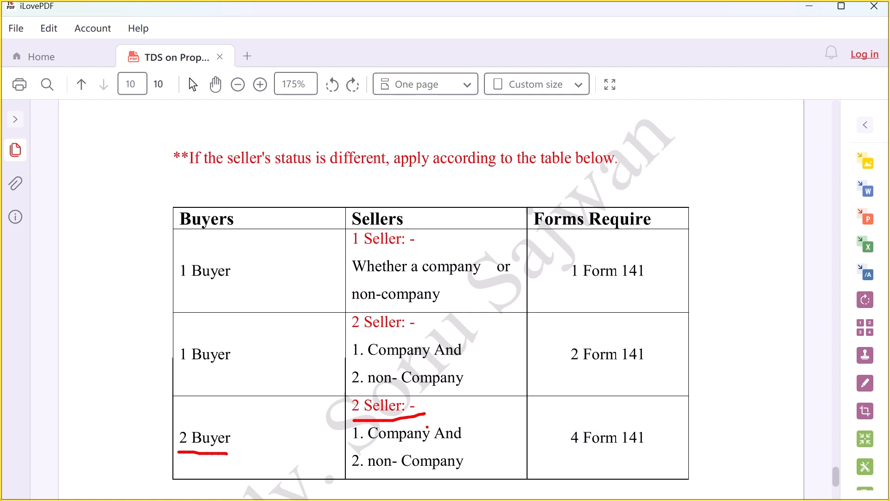
drag(377, 446, 440, 444)
drag(380, 473, 470, 472)
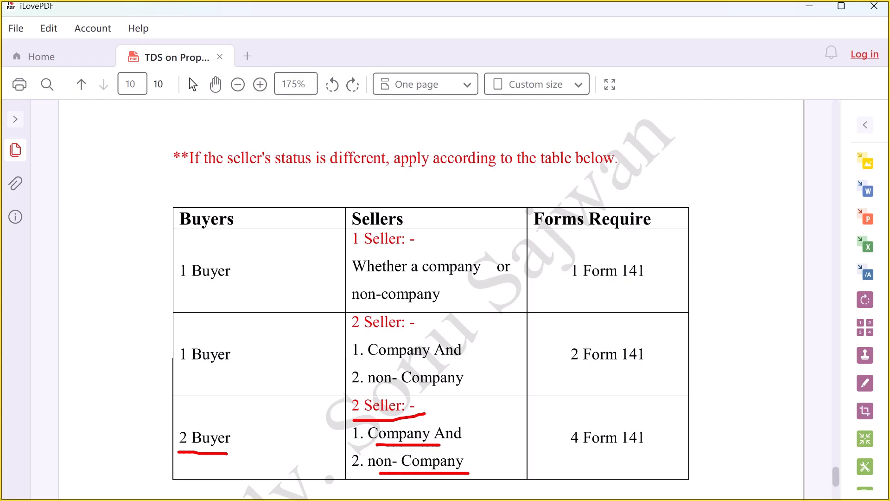
mouse_move(567, 408)
mouse_down()
mouse_move(560, 461)
mouse_move(681, 420)
mouse_move(537, 408)
mouse_up()
click(241, 457)
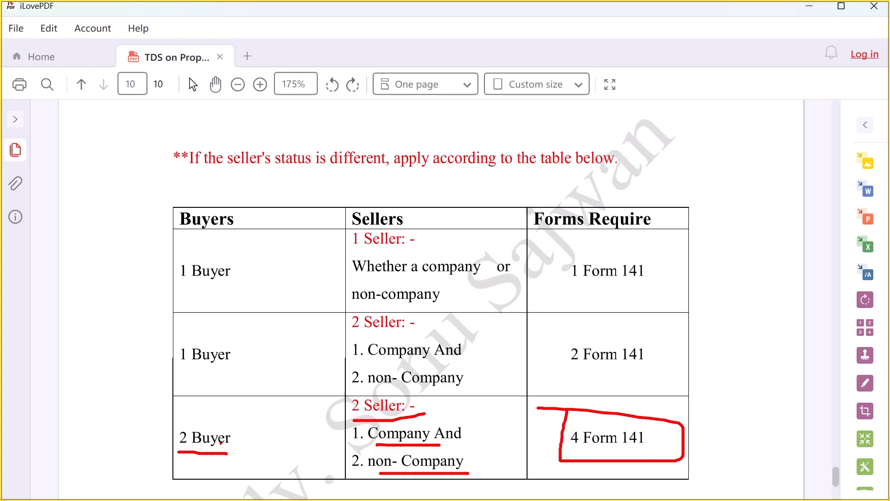
Tick the company and non-company sellers and thicken the underline beneath 2 Buyer
drag(355, 442, 365, 434)
drag(348, 467, 363, 459)
drag(237, 410, 242, 427)
click(251, 424)
drag(342, 449, 357, 441)
drag(195, 452, 232, 450)
drag(357, 447, 366, 439)
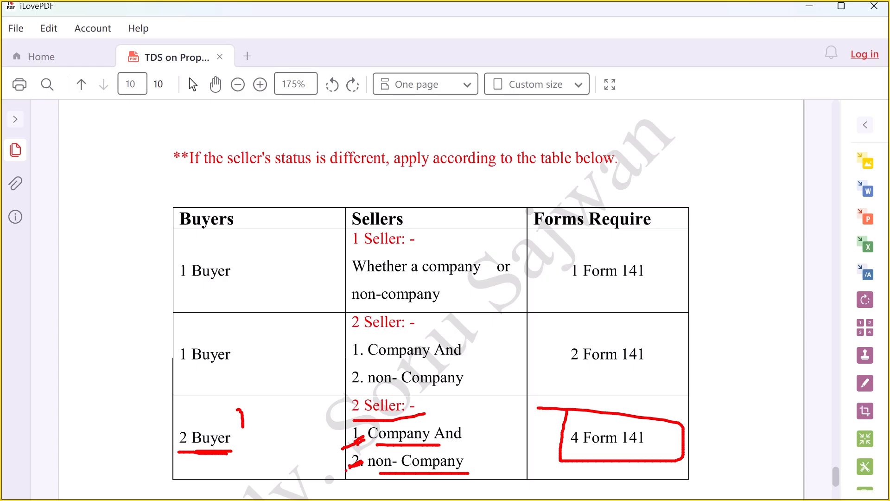
drag(345, 472, 364, 465)
Return to page 1's Applicable Provision table and highlight the Section 393(1) reference
scroll(413, 380, down, 8)
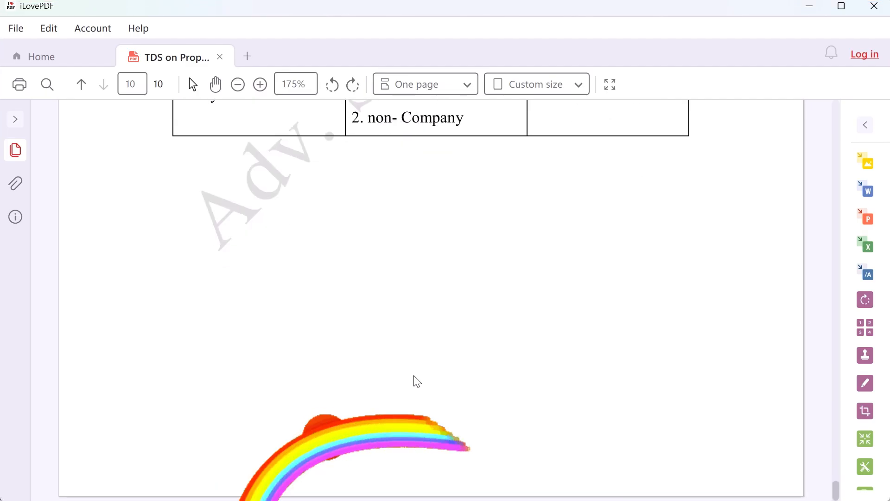
scroll(431, 408, up, 15)
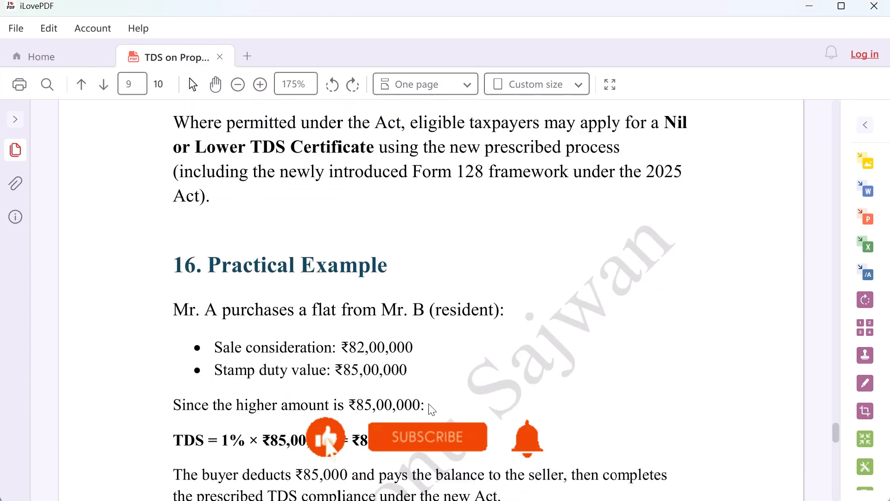
scroll(431, 408, up, 10)
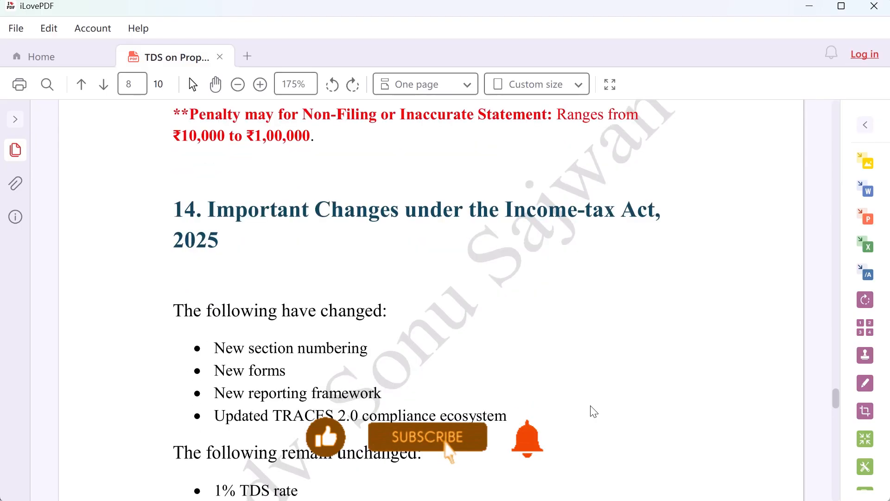
scroll(593, 412, down, 10)
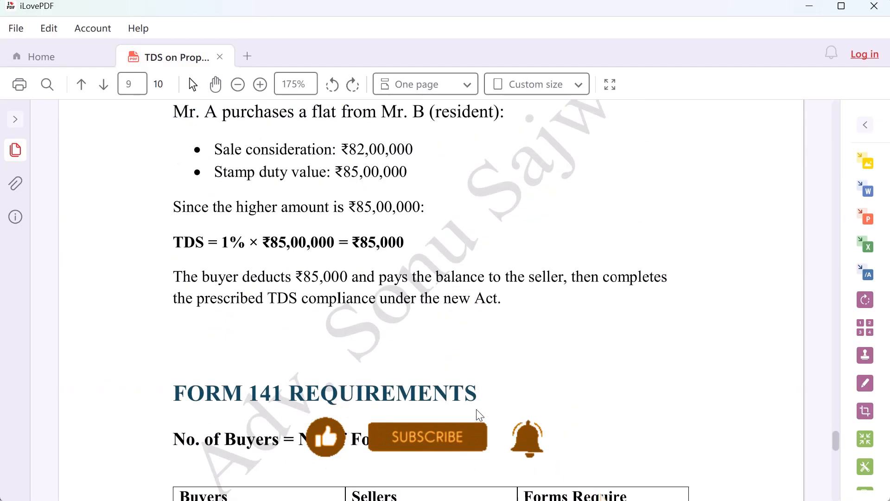
scroll(479, 414, down, 5)
drag(836, 448, 835, 127)
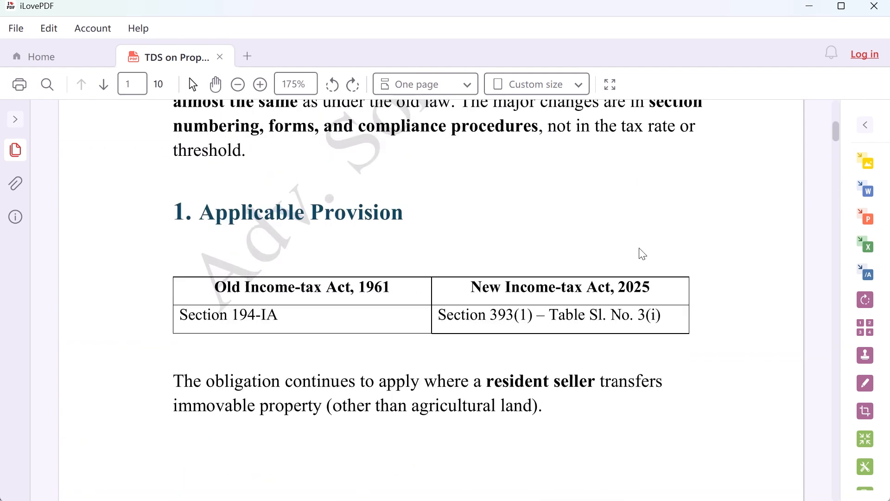
drag(466, 315, 657, 313)
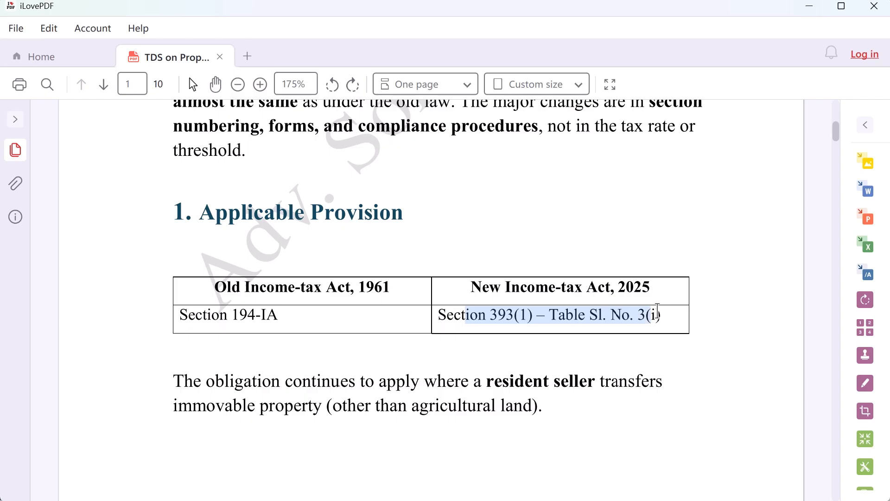
click(658, 317)
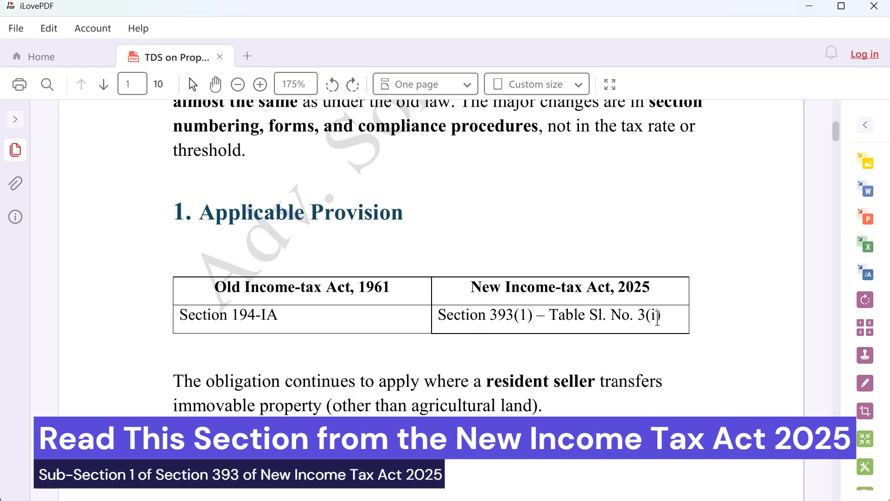
key(alt+Tab)
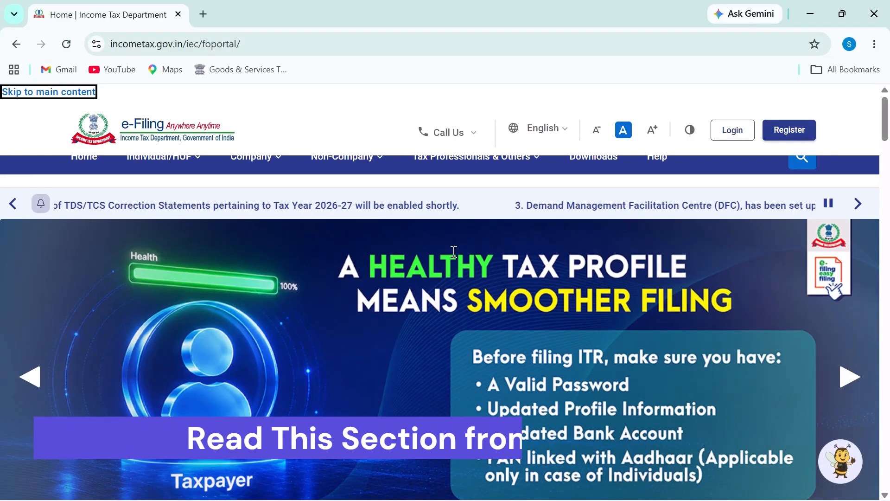
Search Google for 'incometax act 2025' and open the incometaxindia.gov.in Income-tax Act, 2025 page
click(203, 14)
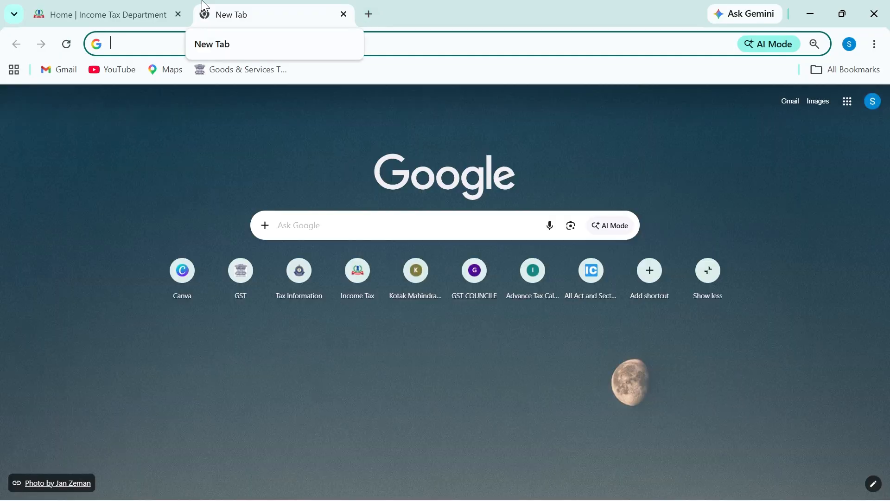
text(incom)
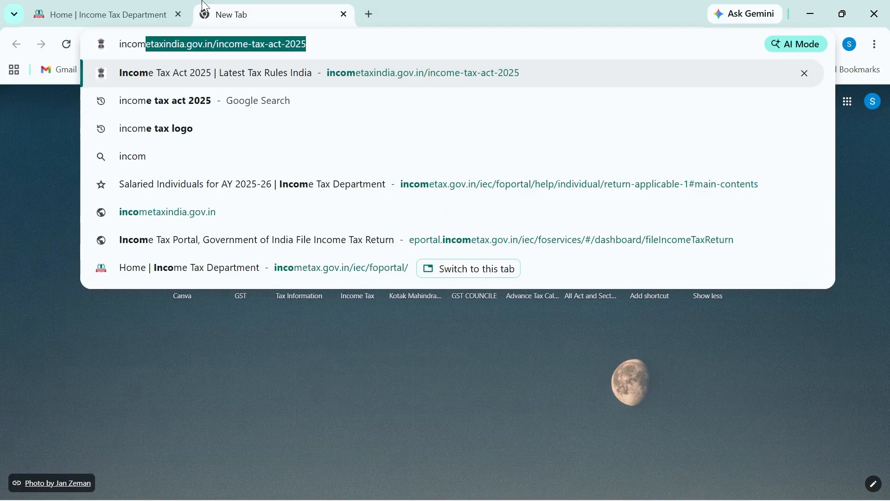
text(etax act 2025)
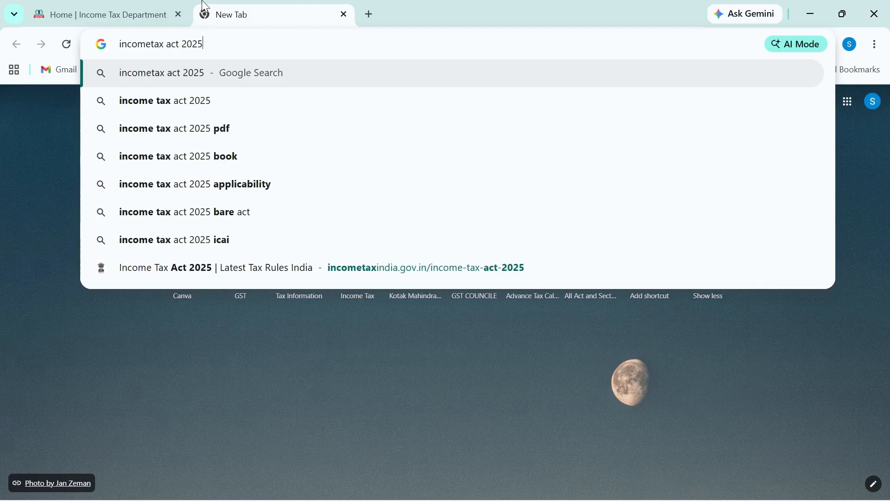
key(Return)
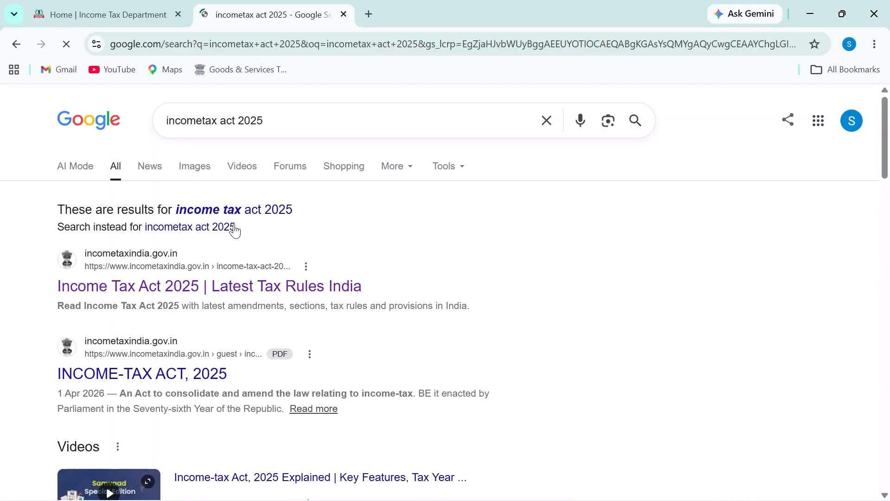
click(210, 210)
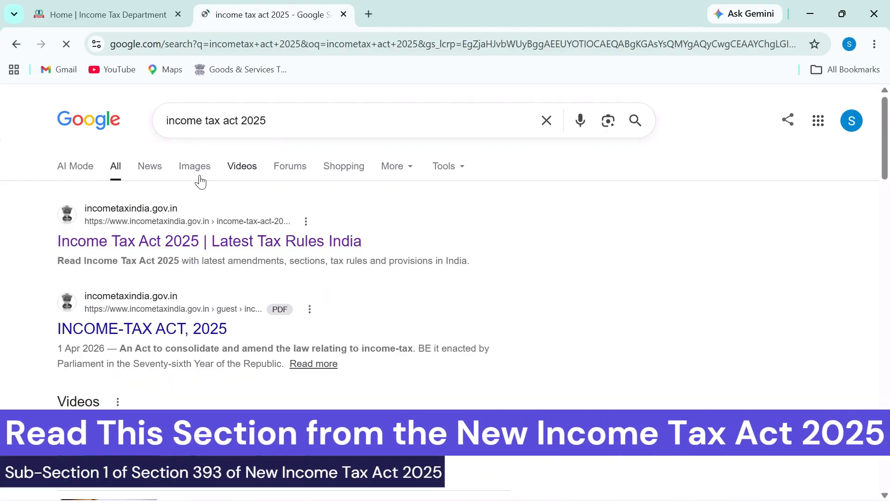
click(214, 242)
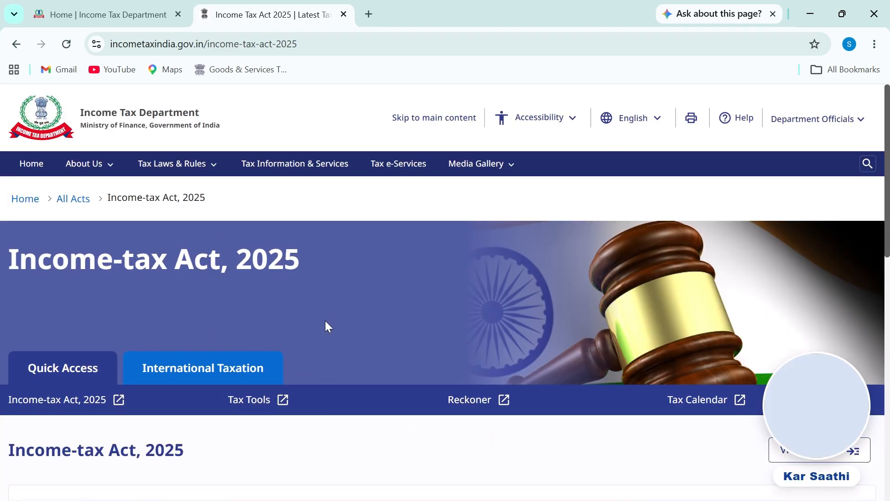
Filter the Income-tax Act, 2025 to Section 393 and open its full text on TDS
scroll(326, 323, down, 5)
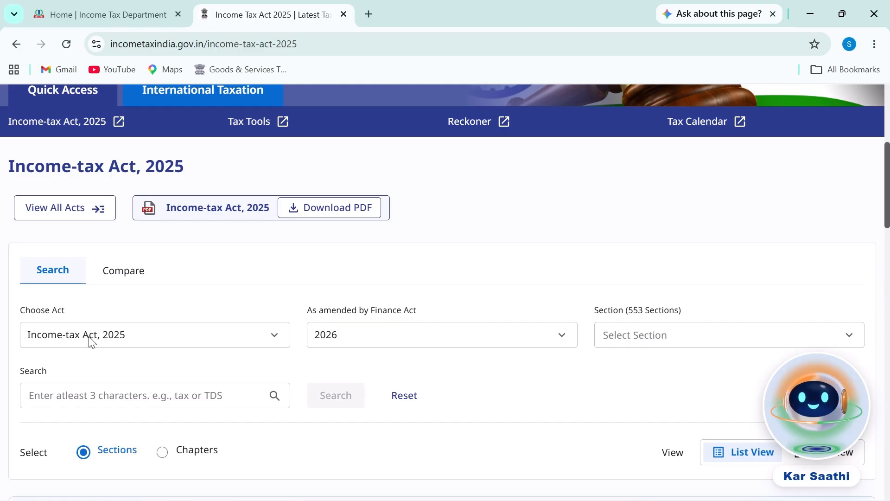
click(177, 344)
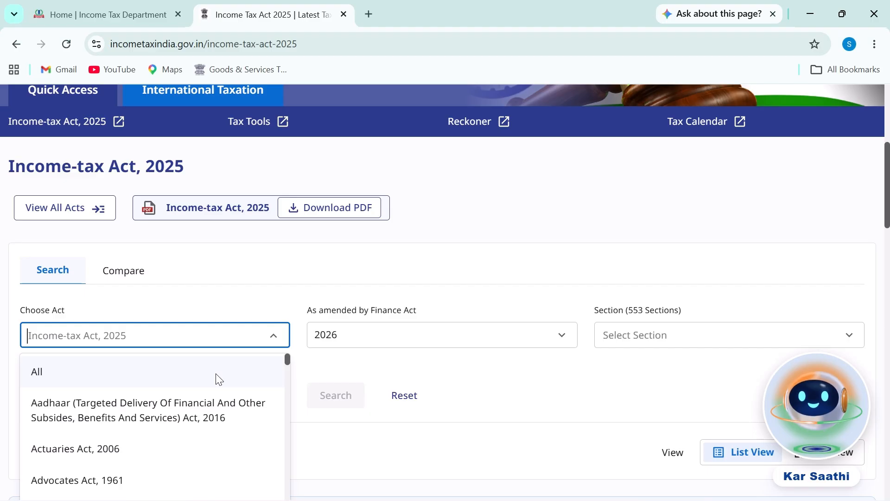
click(149, 338)
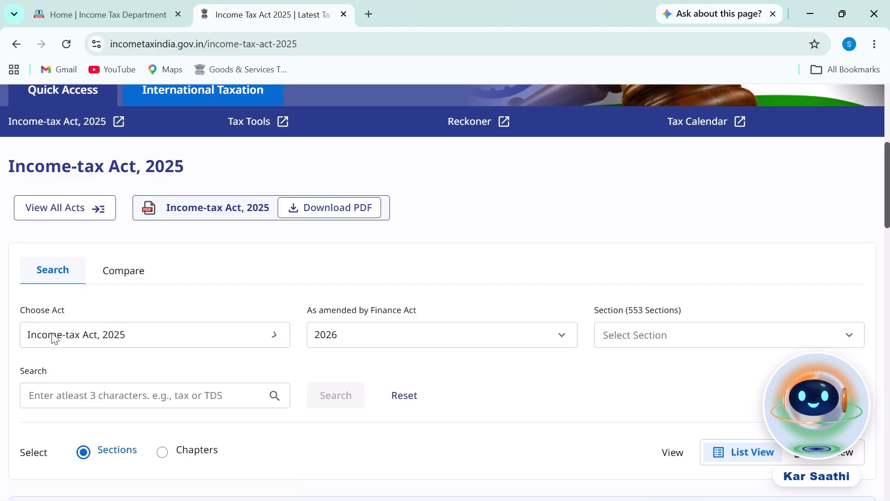
click(664, 340)
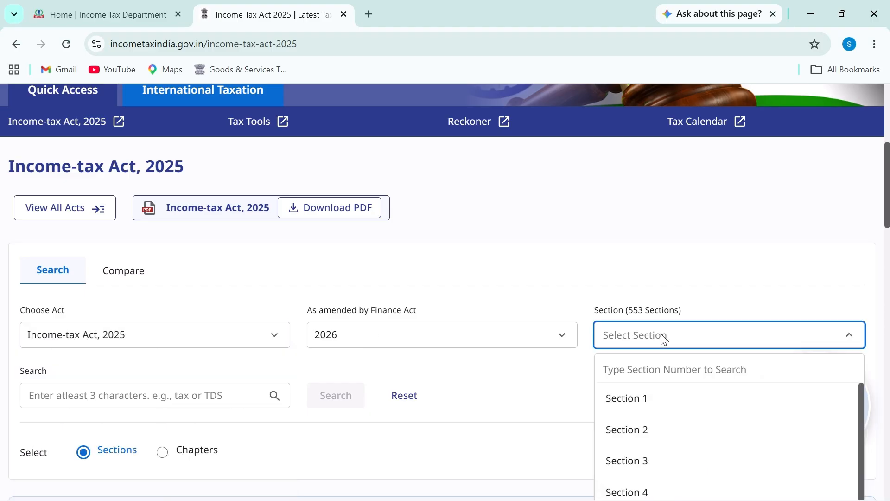
text(393)
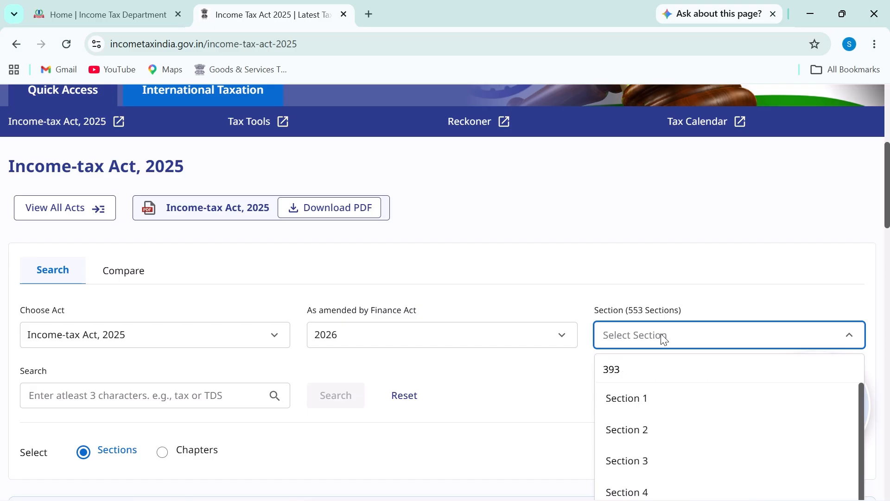
click(644, 398)
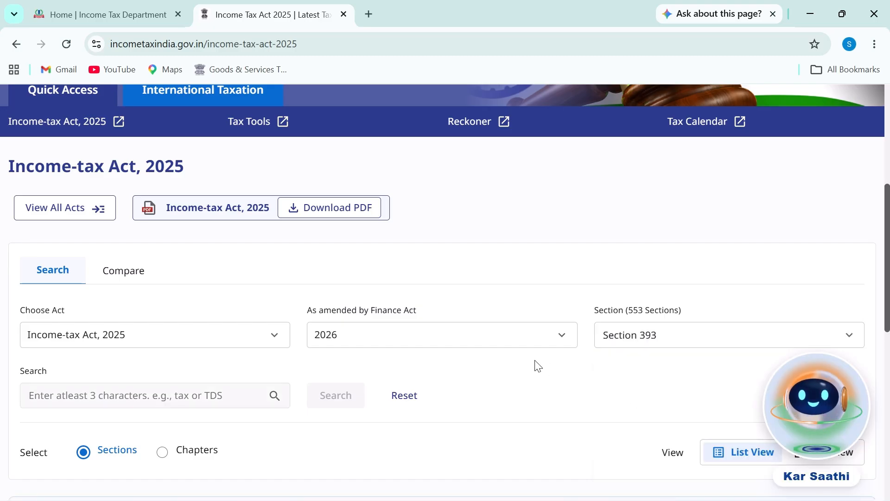
scroll(349, 342, down, 6)
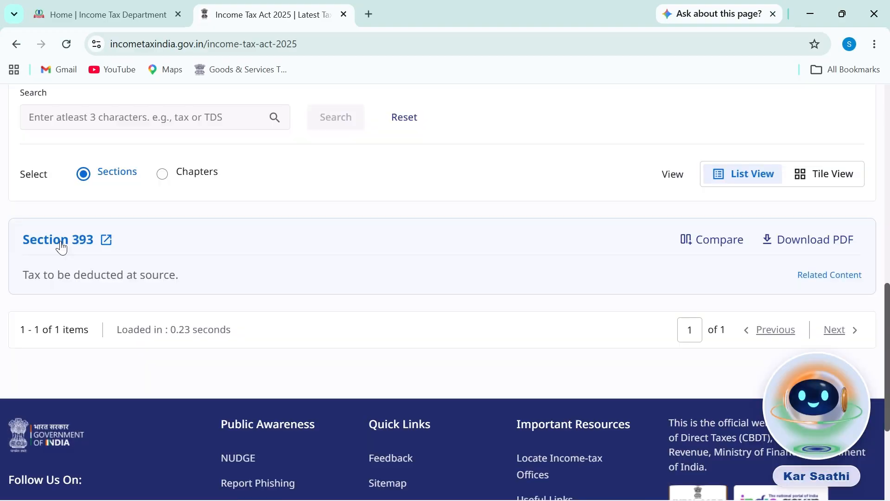
click(61, 241)
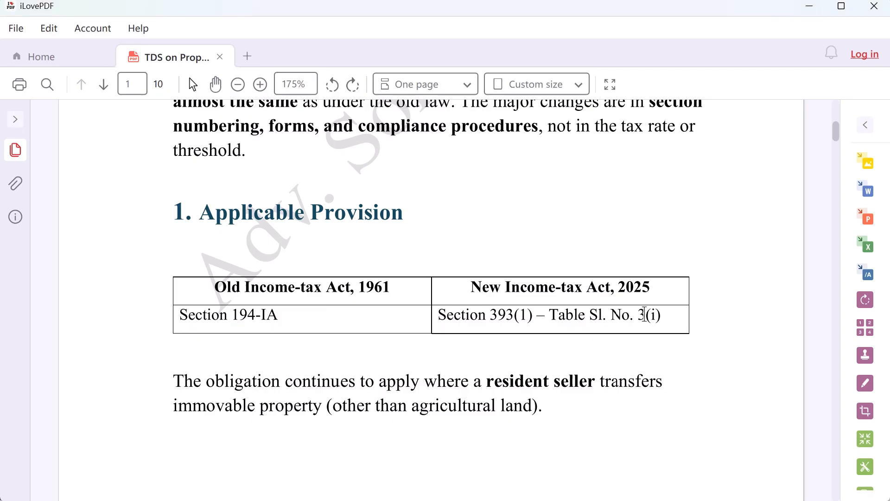
key(alt+Tab)
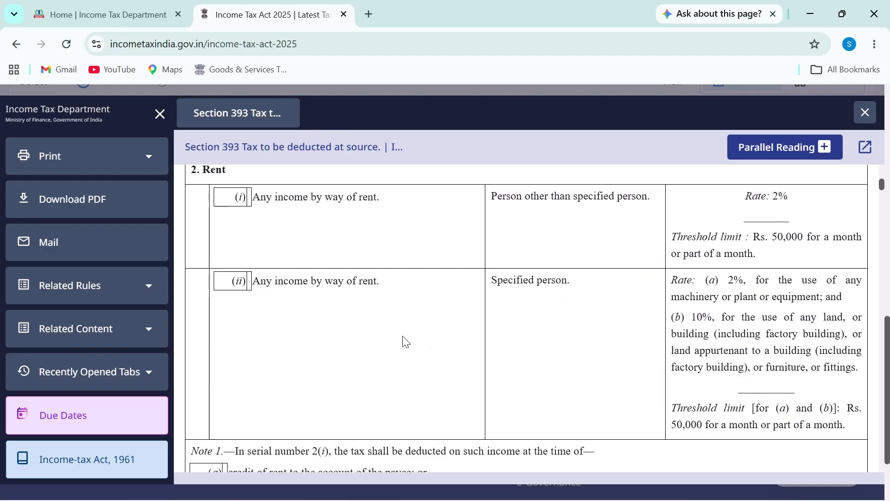
Scroll to item 3 of Section 393 and select, then deselect, its immovable-property heading
scroll(400, 324, down, 6)
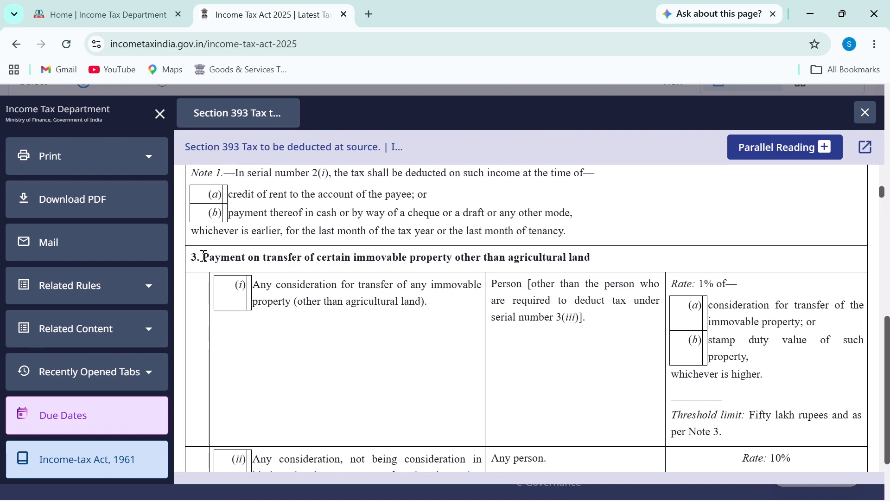
drag(204, 258, 542, 258)
drag(369, 301, 442, 302)
click(442, 301)
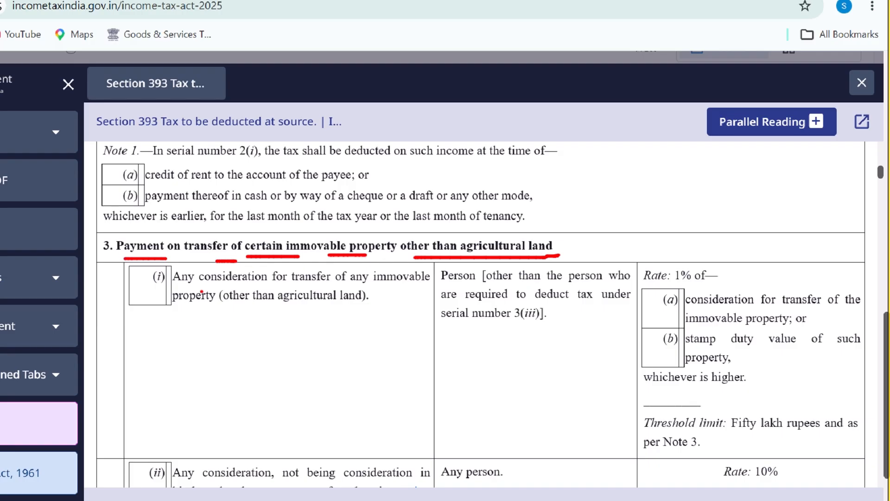
Underline item 3(i)'s consideration, any immovable property, 'other than', and 'required to deduct tax' phrases
drag(181, 286, 329, 286)
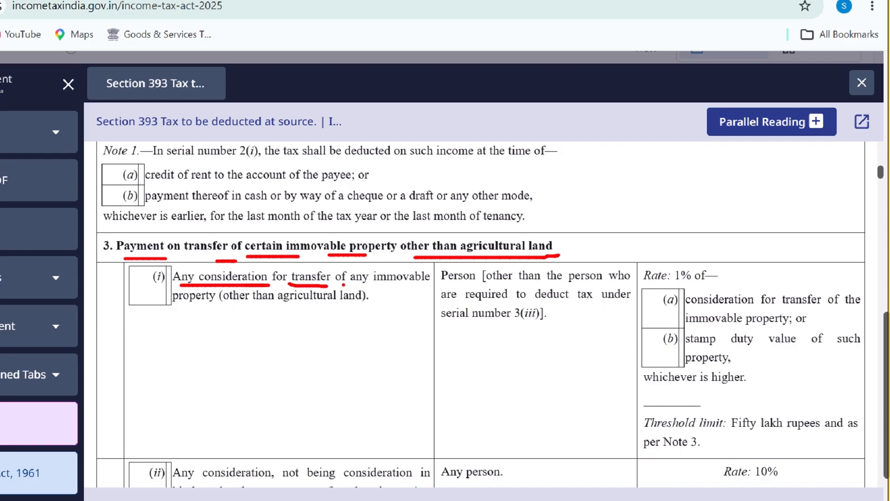
drag(343, 284, 442, 283)
drag(172, 306, 358, 307)
drag(444, 286, 471, 282)
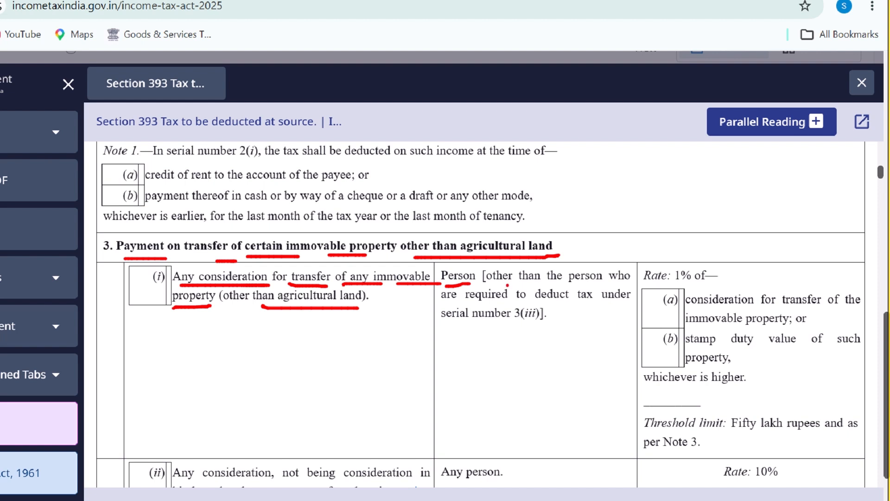
drag(492, 286, 608, 286)
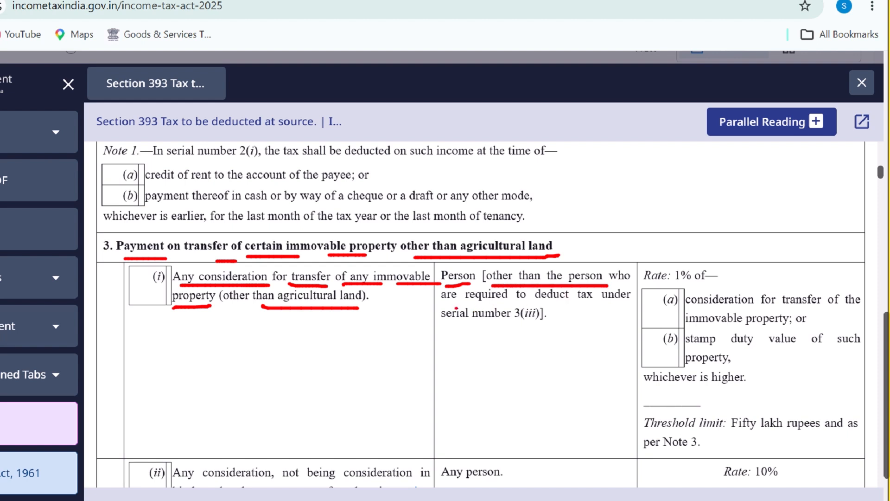
drag(455, 307, 624, 300)
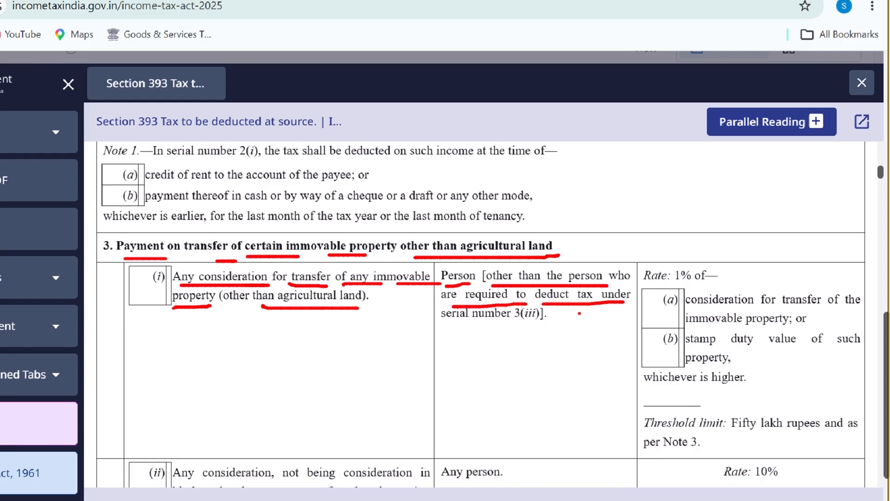
drag(435, 325, 521, 330)
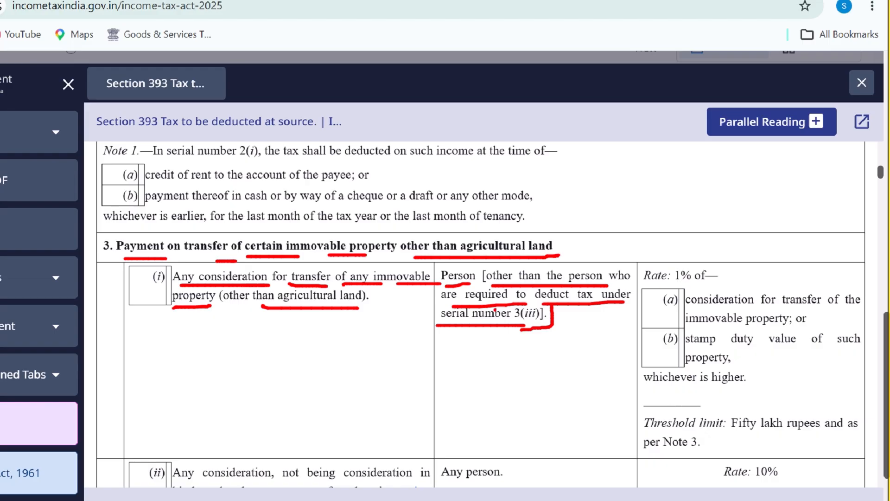
drag(492, 281, 543, 280)
drag(482, 259, 467, 287)
Underline 'Rate: 1% of', tick (a) and (b), underline 'whichever is higher' and the fifty-lakh threshold
key(ctrl+z)
drag(657, 281, 743, 281)
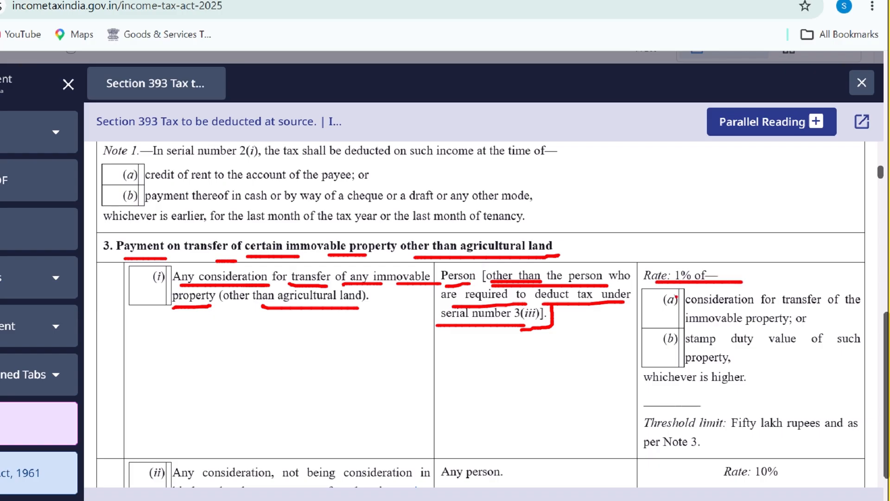
drag(662, 310, 679, 296)
drag(658, 353, 664, 342)
drag(705, 331, 776, 326)
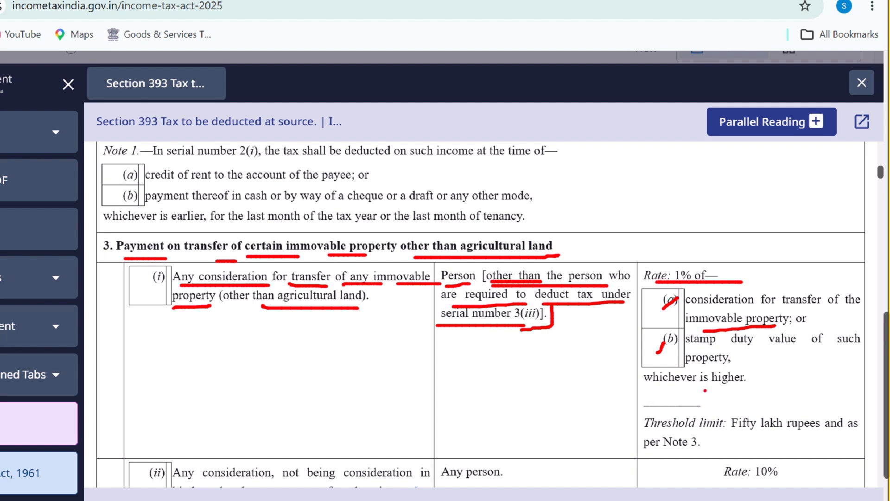
drag(655, 389, 749, 381)
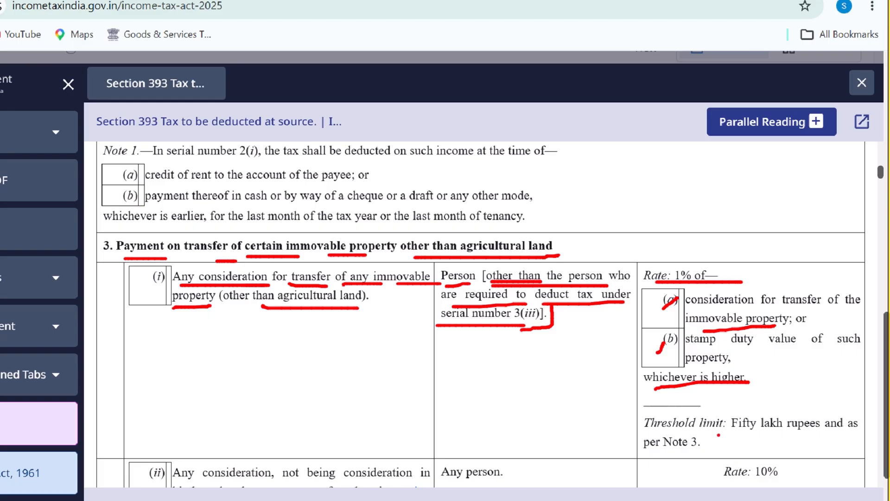
drag(730, 433, 860, 435)
drag(648, 457, 702, 453)
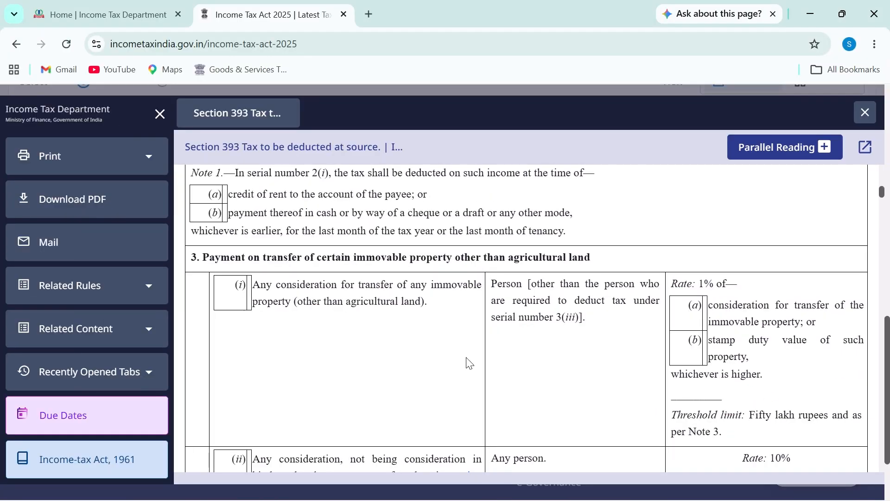
scroll(417, 376, down, 7)
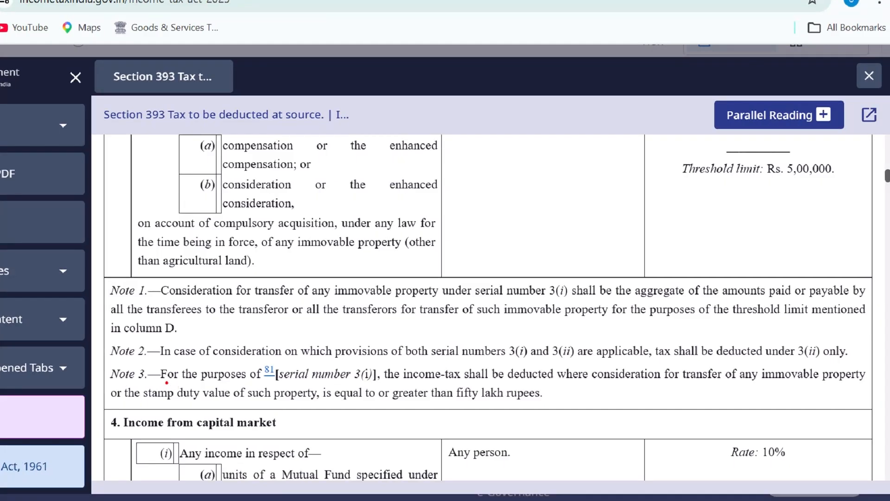
mouse_move(103, 364)
mouse_down()
mouse_move(101, 377)
mouse_move(135, 383)
mouse_up()
drag(343, 380, 376, 381)
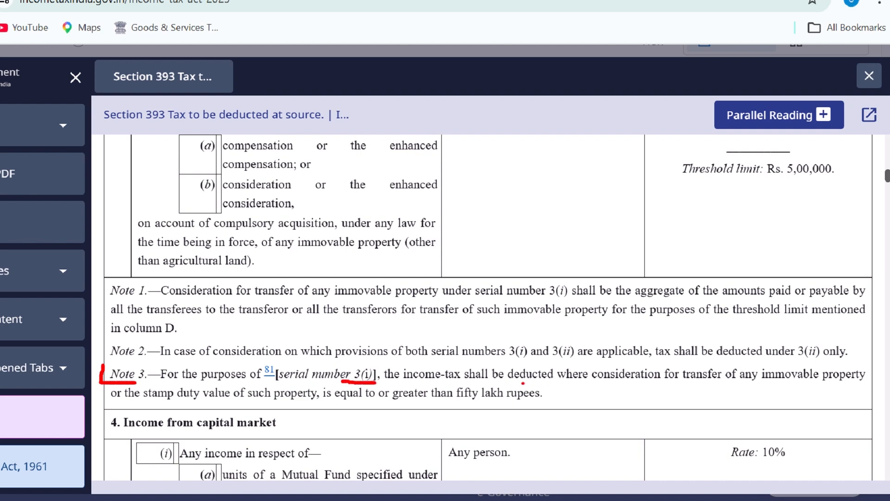
drag(523, 383, 650, 384)
drag(652, 384, 834, 382)
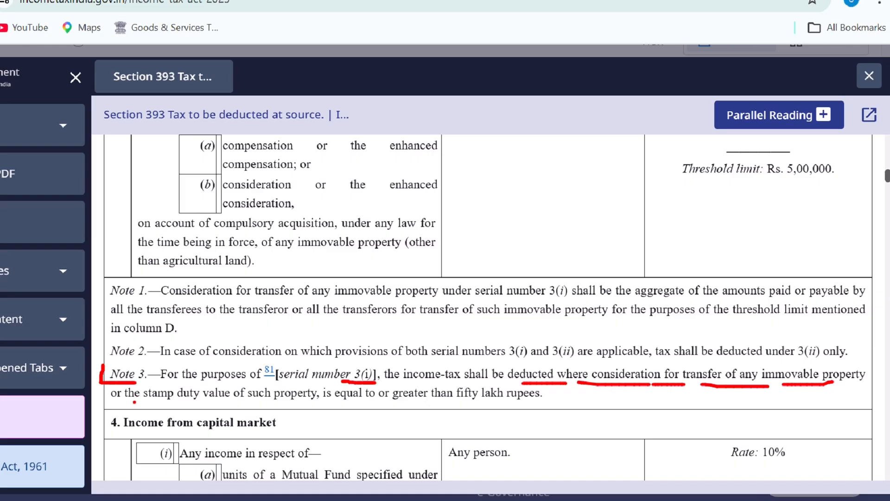
drag(135, 402, 360, 402)
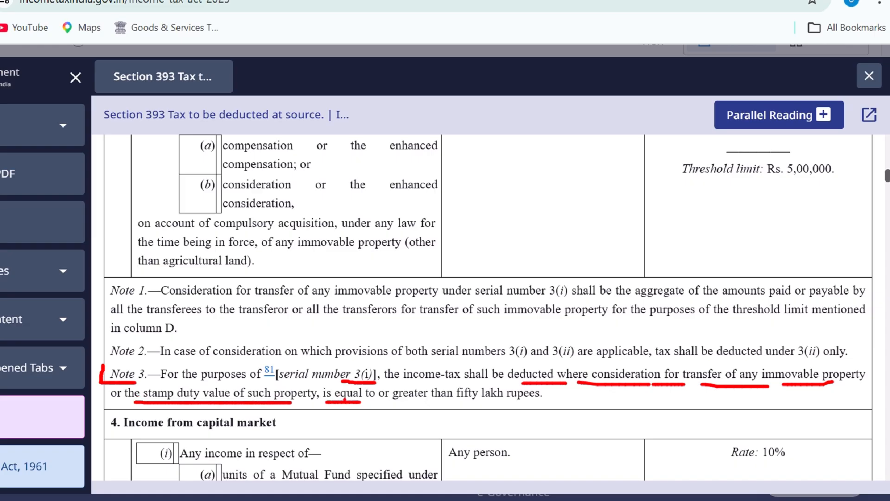
drag(385, 403, 530, 404)
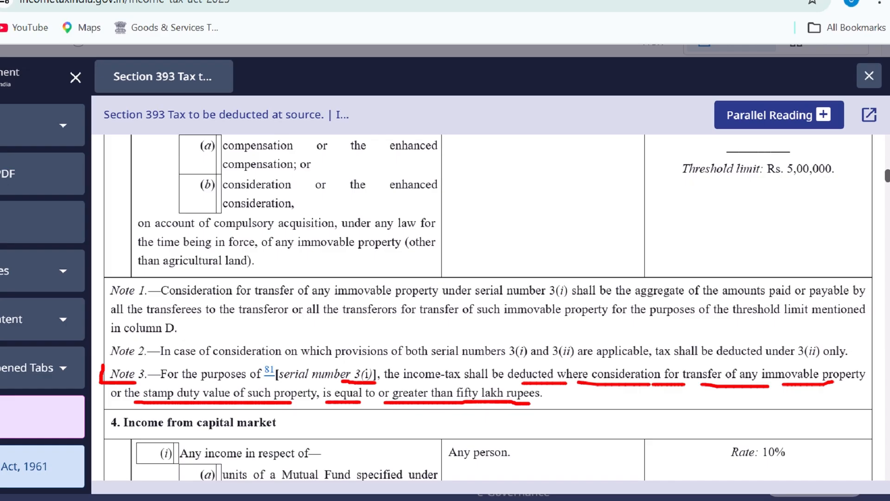
drag(357, 401, 374, 402)
key(Escape)
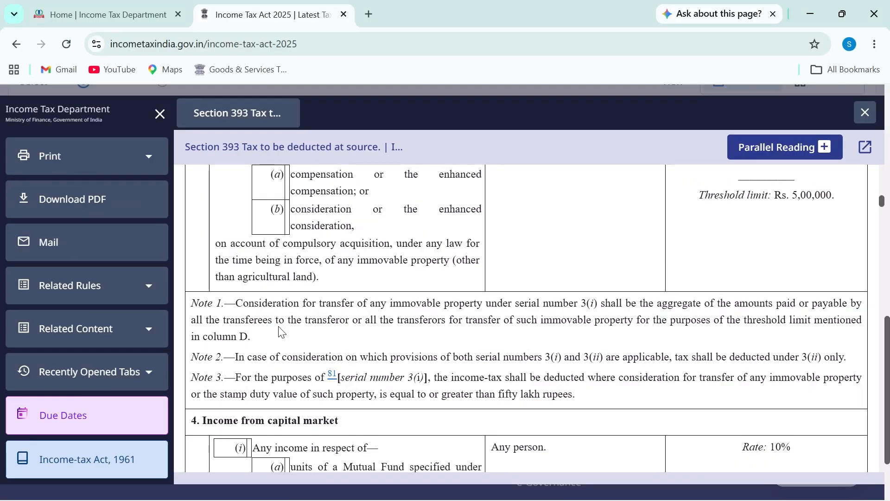
Go to the e-Filing home page and circle the Login and Register buttons with the pen
click(108, 21)
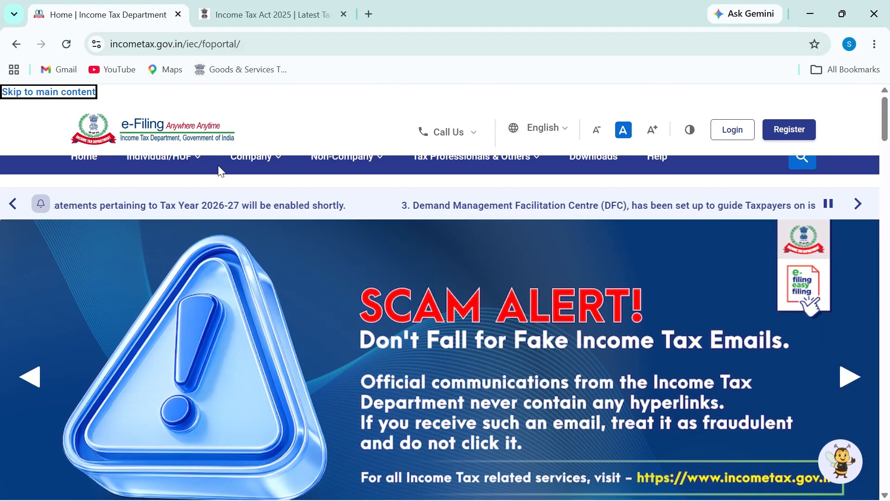
click(731, 131)
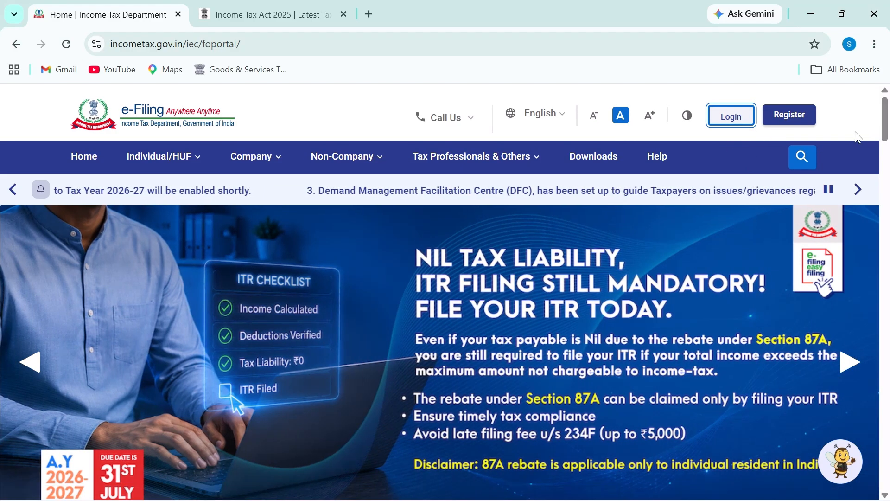
key(ctrl+2)
mouse_move(763, 84)
mouse_down()
mouse_move(756, 133)
mouse_move(816, 135)
mouse_move(824, 96)
mouse_move(764, 91)
mouse_up()
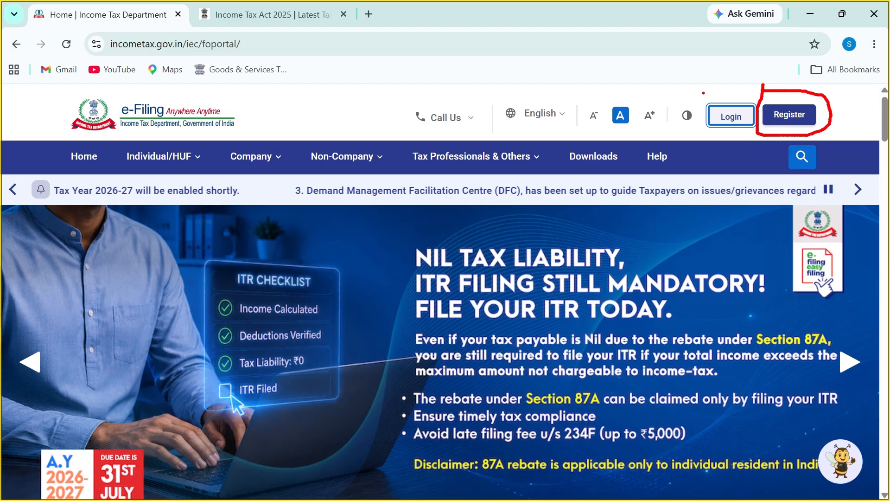
mouse_move(704, 93)
mouse_down()
mouse_move(697, 137)
mouse_move(755, 132)
mouse_move(760, 114)
mouse_move(741, 90)
mouse_move(704, 92)
mouse_up()
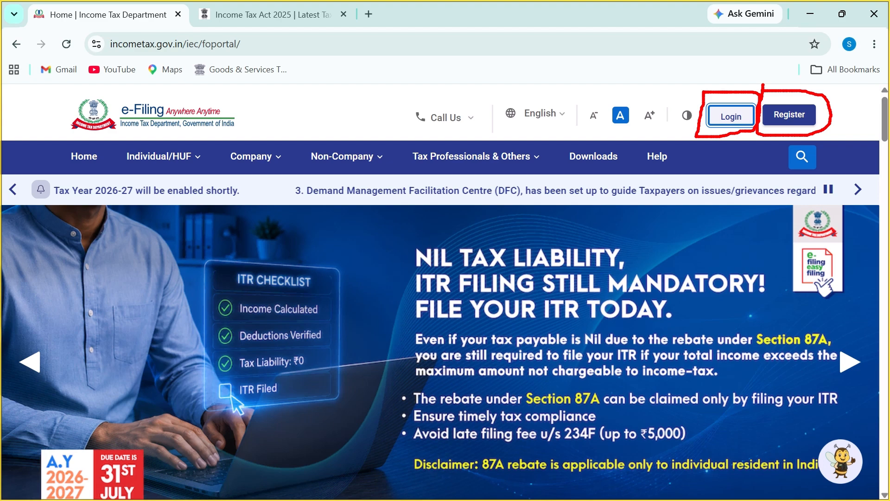
key(Escape)
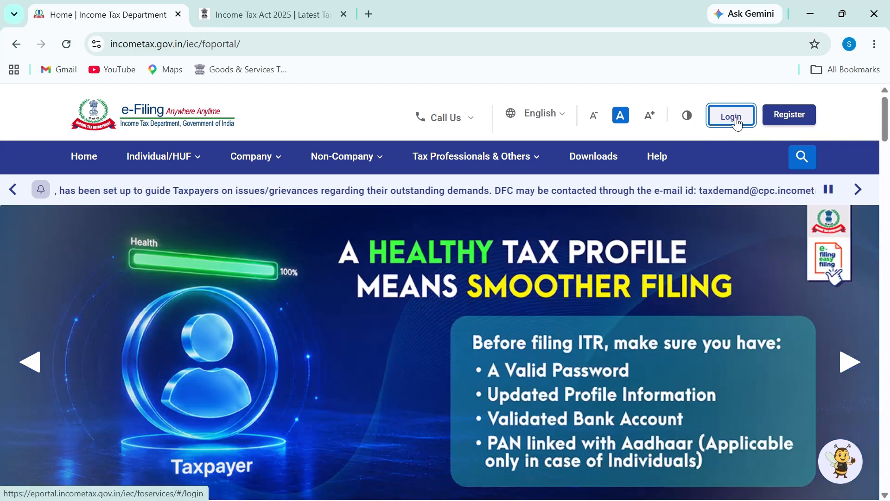
Log in to the e-Filing portal and go to the account Dashboard
click(737, 118)
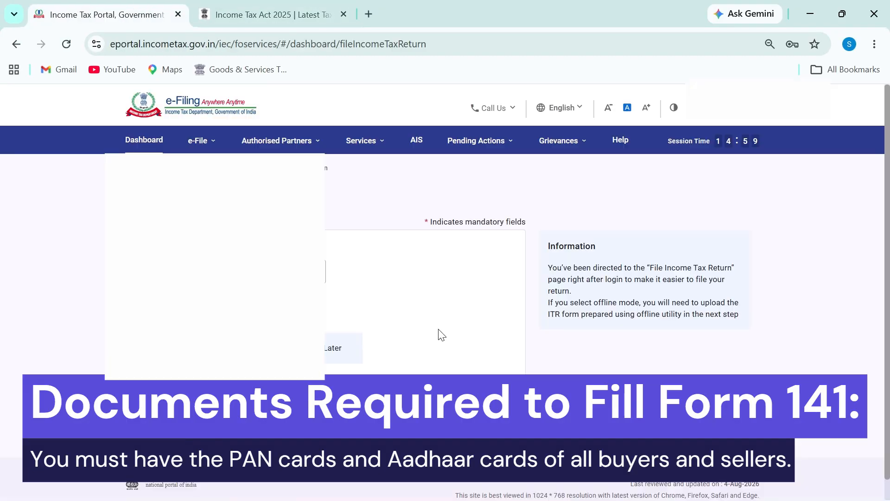
click(145, 140)
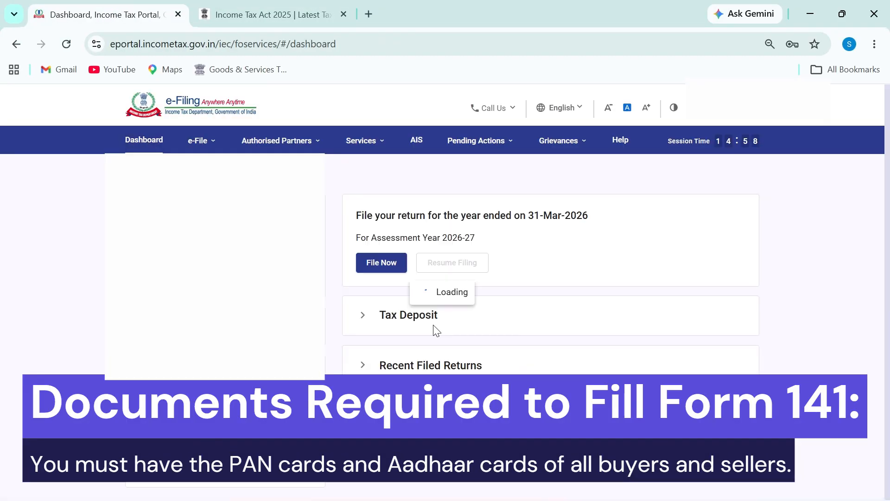
scroll(566, 312, down, 3)
scroll(564, 311, up, 2)
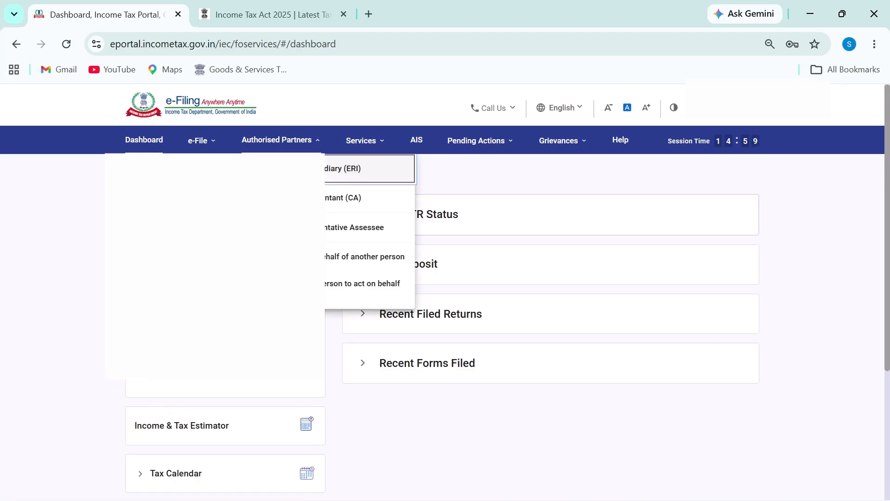
Choose e-File > e-Pay Tax from the menu
mouse_move(201, 140)
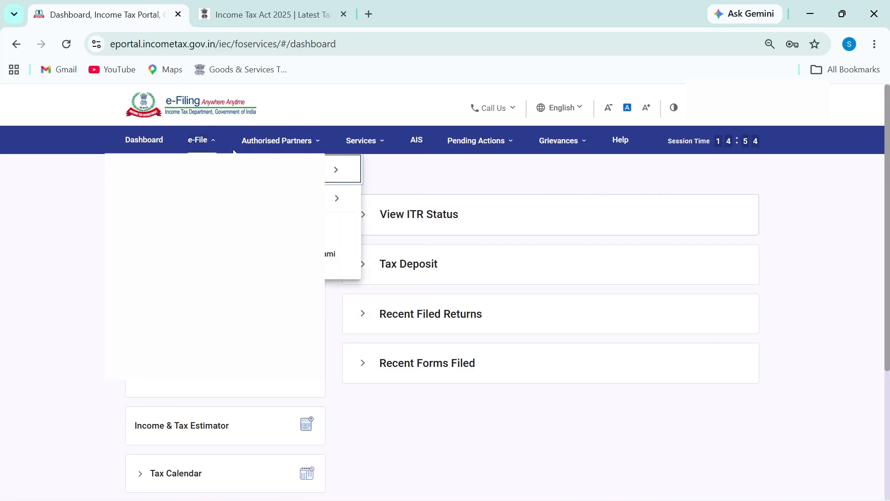
mouse_move(284, 175)
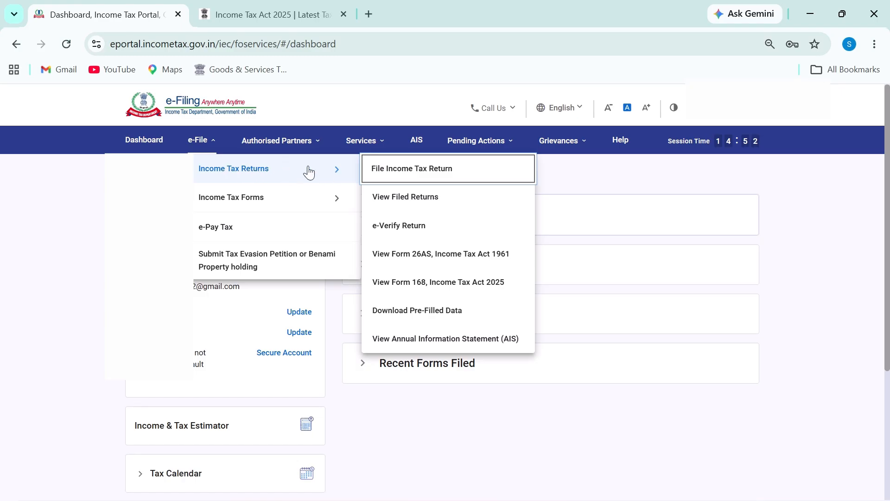
mouse_move(247, 204)
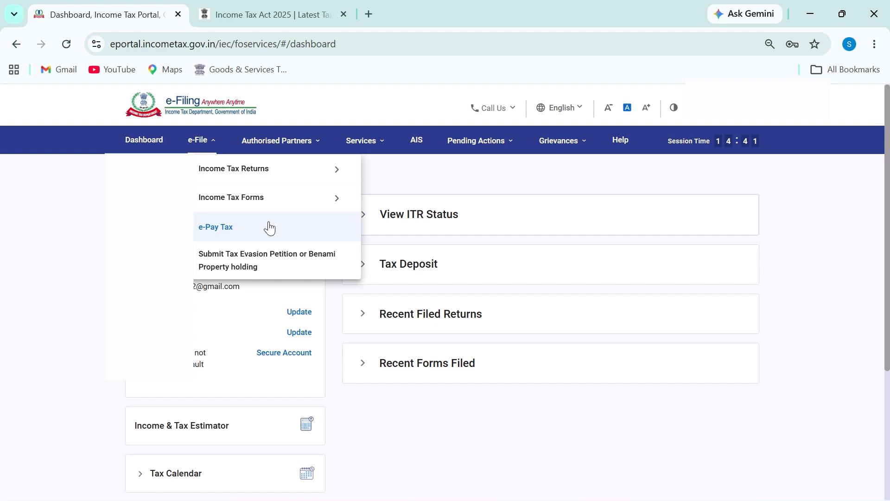
click(269, 228)
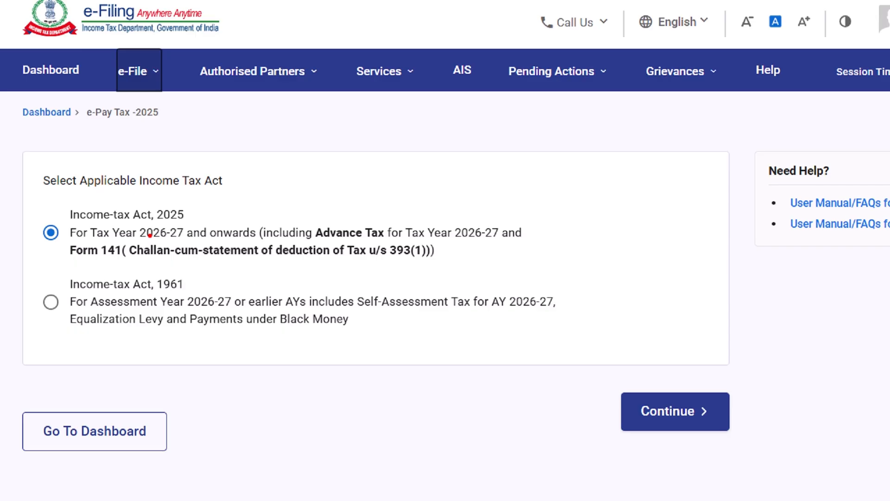
Underline the 2025 Act option and Equalization Levy under the 1961 option, adding a handwritten note
drag(168, 221, 261, 220)
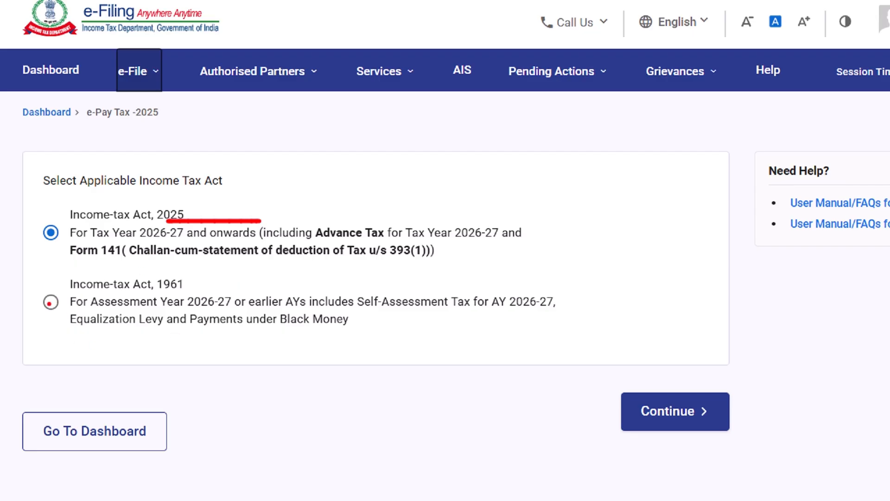
drag(73, 337, 192, 337)
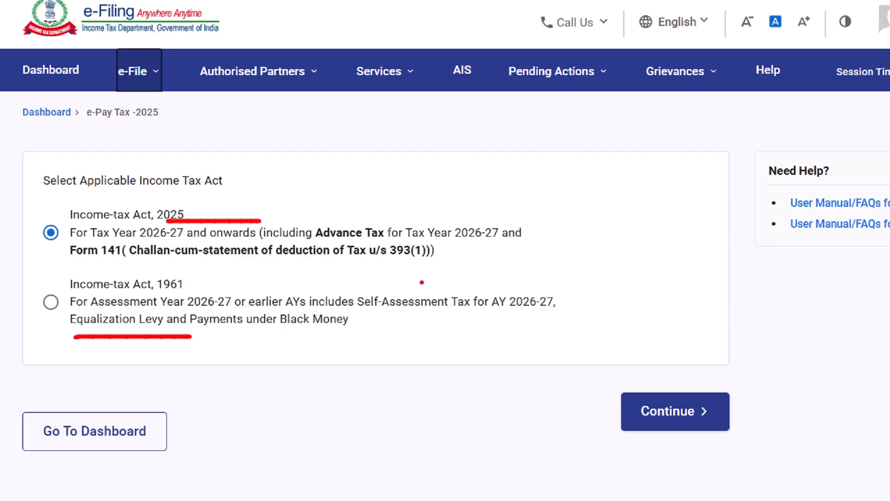
drag(421, 280, 446, 298)
mouse_move(459, 262)
mouse_down()
mouse_move(458, 307)
mouse_move(447, 297)
mouse_up()
mouse_move(514, 255)
mouse_down()
mouse_move(510, 291)
mouse_move(552, 258)
mouse_move(547, 305)
mouse_up()
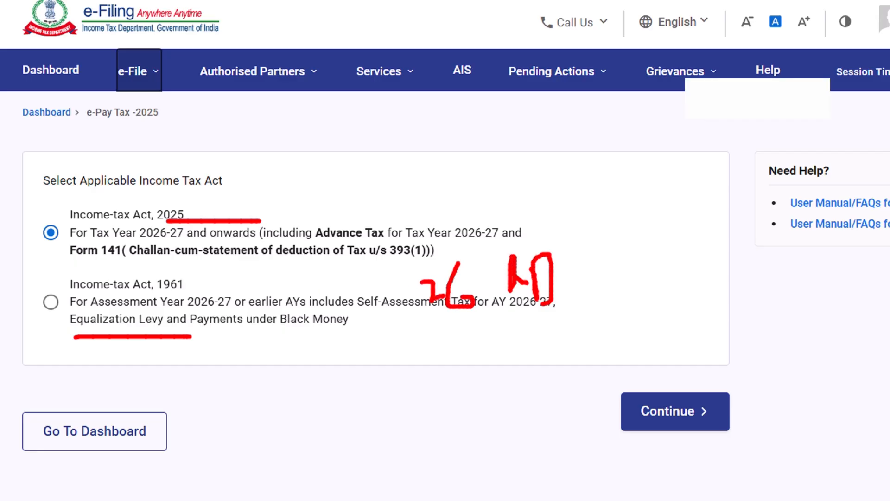
key(Escape)
Add and circle handwritten figures, clear the ink, and continue under the Income-tax Act, 2025
key(ctrl+2)
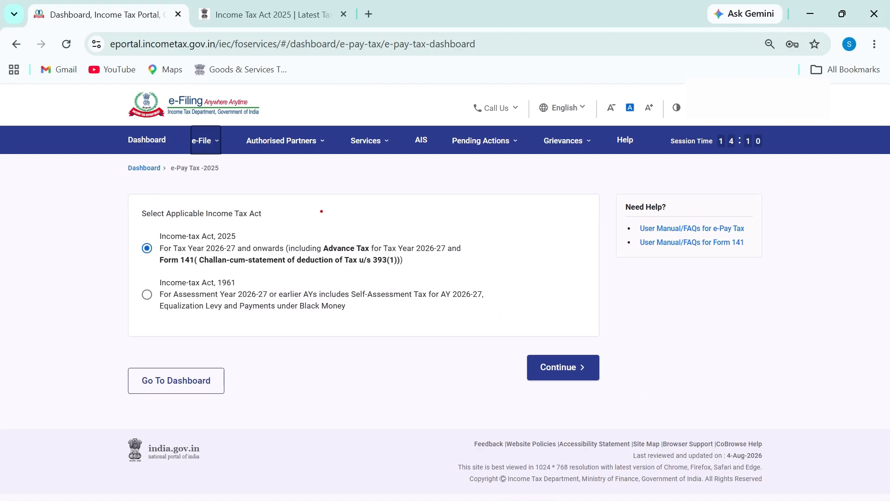
drag(321, 211, 319, 232)
mouse_move(334, 205)
mouse_down()
mouse_move(348, 215)
mouse_move(347, 241)
mouse_up()
drag(379, 208, 379, 235)
mouse_move(332, 191)
mouse_down()
mouse_move(328, 258)
mouse_move(296, 200)
mouse_up()
key(Escape)
click(557, 373)
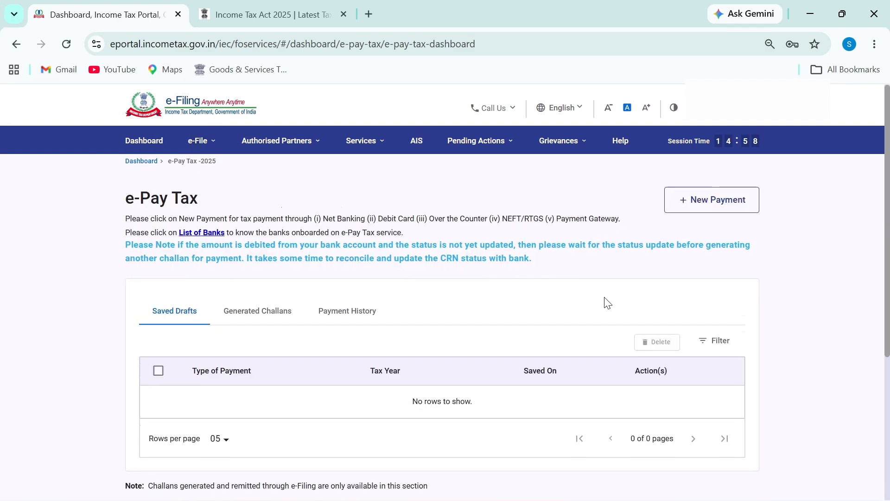
scroll(495, 292, down, 4)
scroll(495, 292, up, 2)
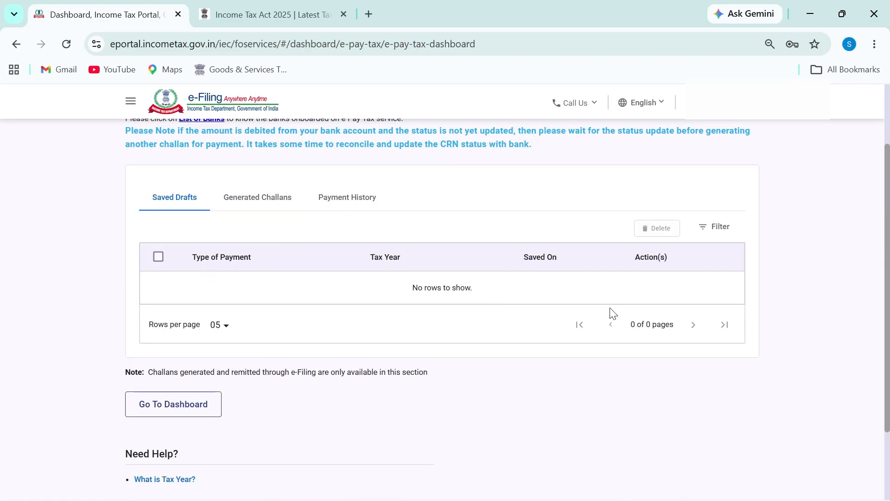
scroll(703, 331, up, 2)
scroll(701, 326, up, 1)
triple_click(886, 237)
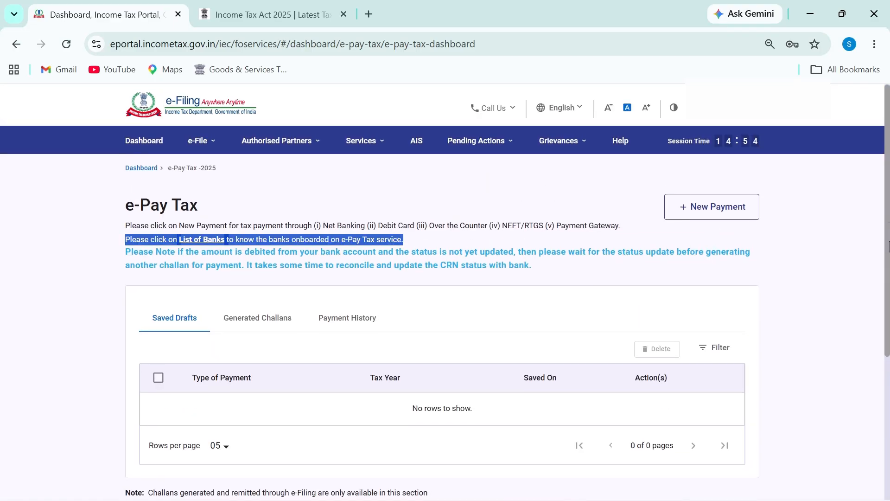
scroll(886, 236, down, 1)
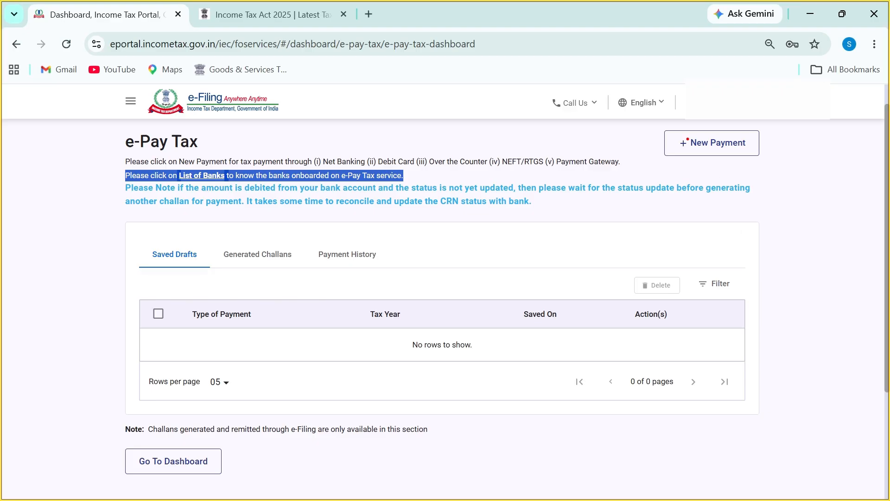
drag(668, 125, 704, 177)
key(Escape)
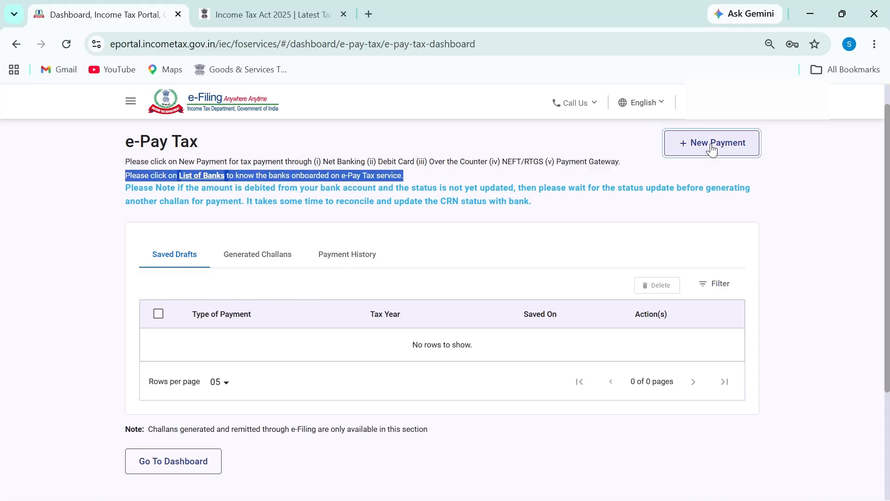
click(711, 148)
scroll(793, 250, down, 5)
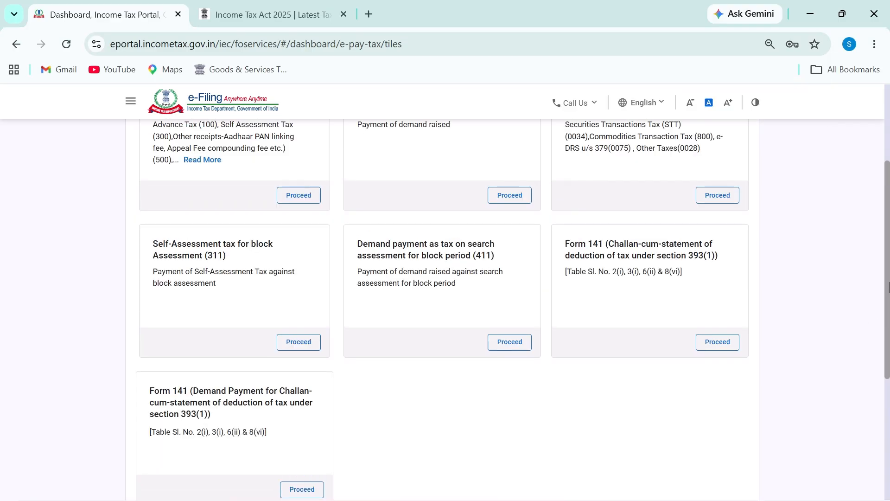
scroll(886, 303, down, 1)
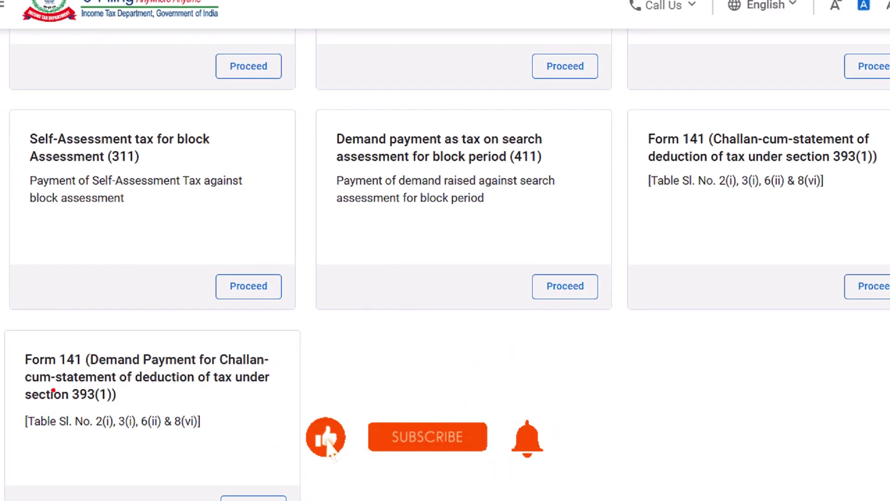
mouse_move(654, 110)
mouse_down()
mouse_move(646, 151)
mouse_move(718, 144)
mouse_up()
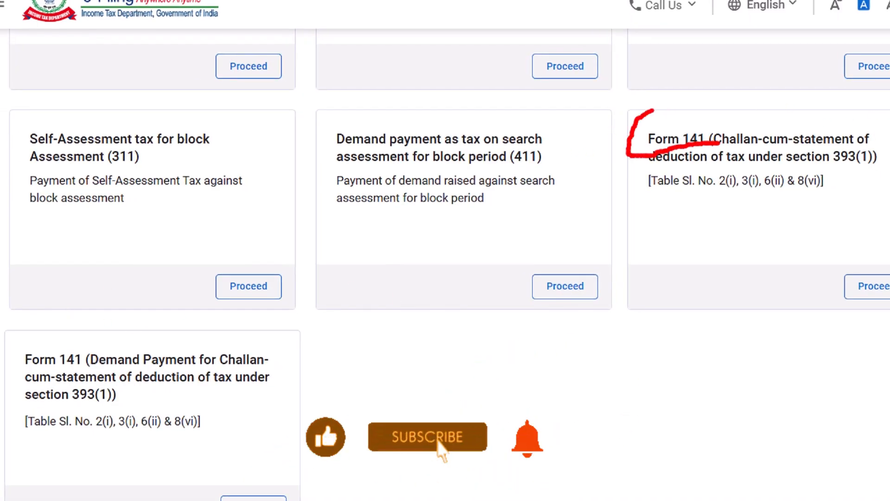
mouse_move(49, 326)
mouse_down()
mouse_move(26, 361)
mouse_move(79, 373)
mouse_move(258, 370)
mouse_up()
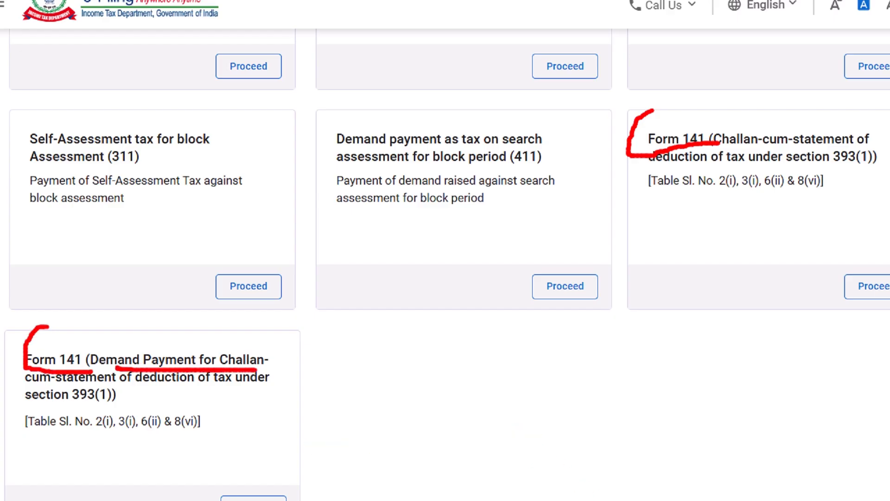
drag(47, 385, 161, 383)
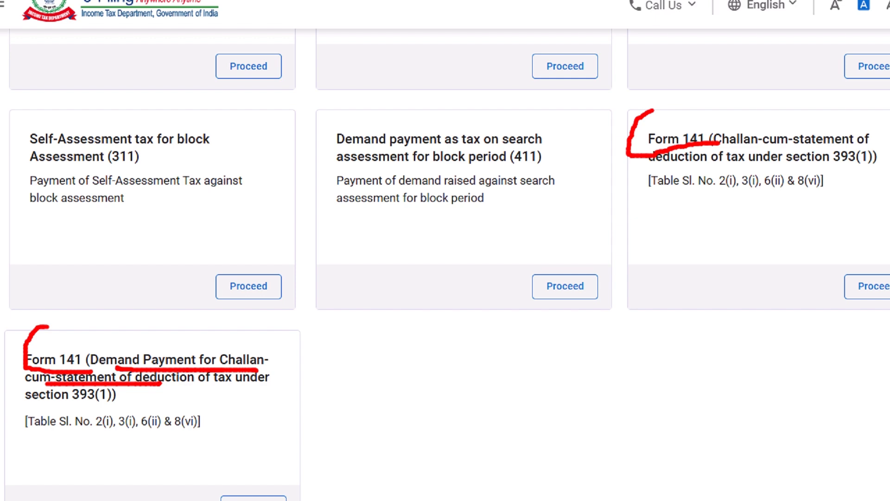
key(Escape)
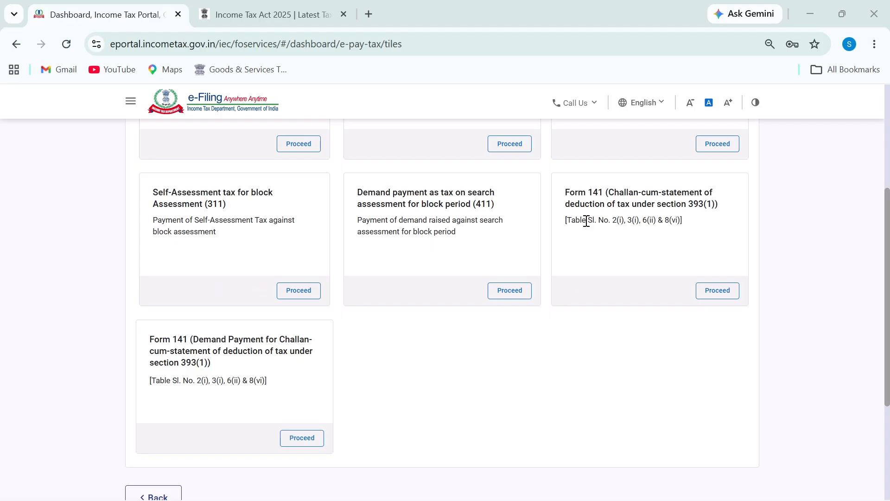
key(ctrl+2)
mouse_move(568, 171)
mouse_down()
mouse_move(552, 199)
mouse_move(708, 240)
mouse_move(717, 181)
mouse_move(559, 174)
mouse_up()
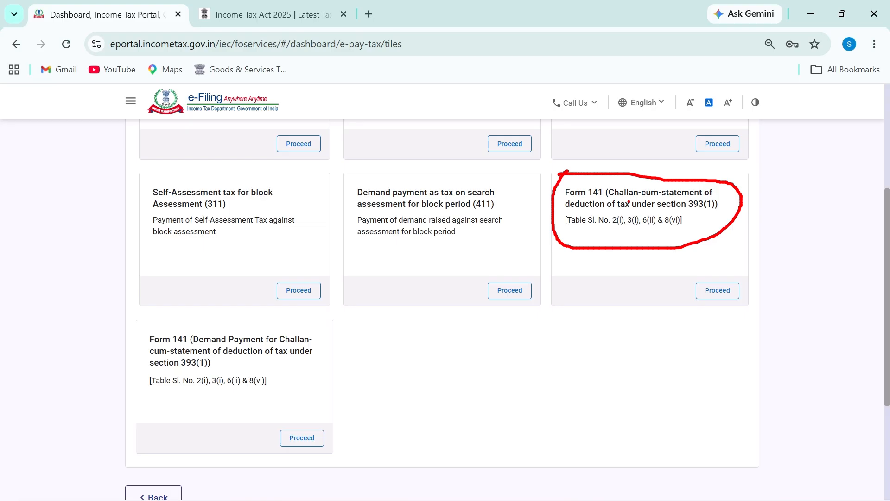
Start Form 141 and mark up the deductee type options, writing 'Seller' beside them
click(727, 292)
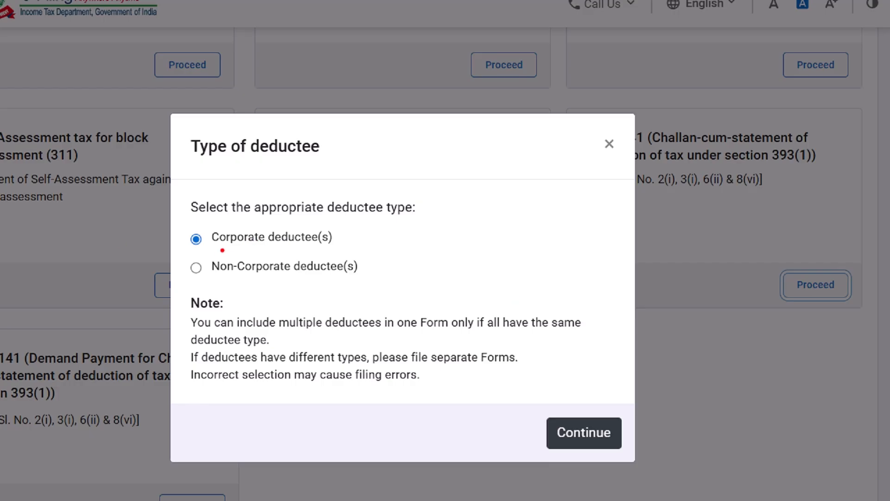
drag(213, 246, 337, 247)
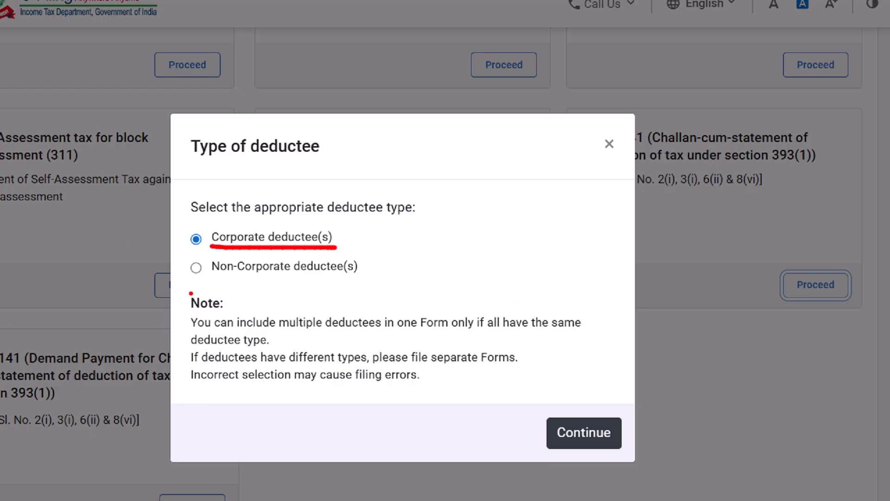
drag(214, 280, 372, 291)
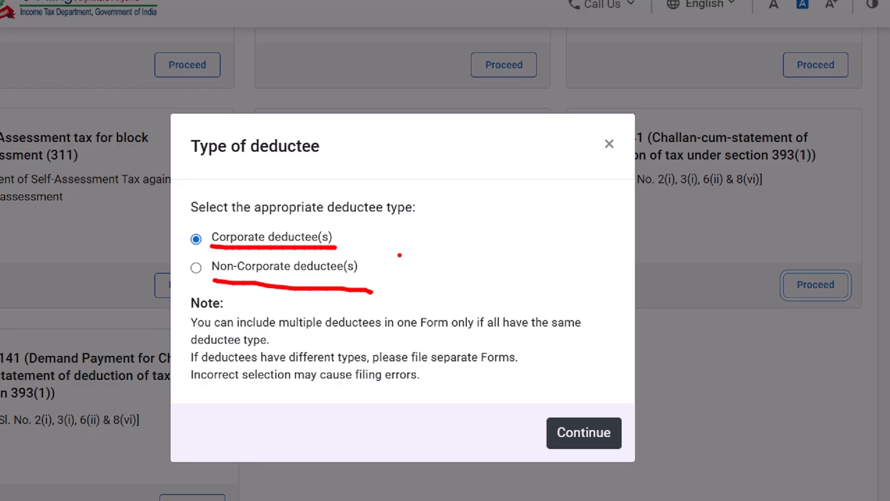
drag(339, 244, 360, 237)
drag(376, 224, 381, 270)
mouse_move(437, 250)
mouse_down()
mouse_move(459, 218)
mouse_move(476, 271)
mouse_move(500, 250)
mouse_move(542, 260)
mouse_up()
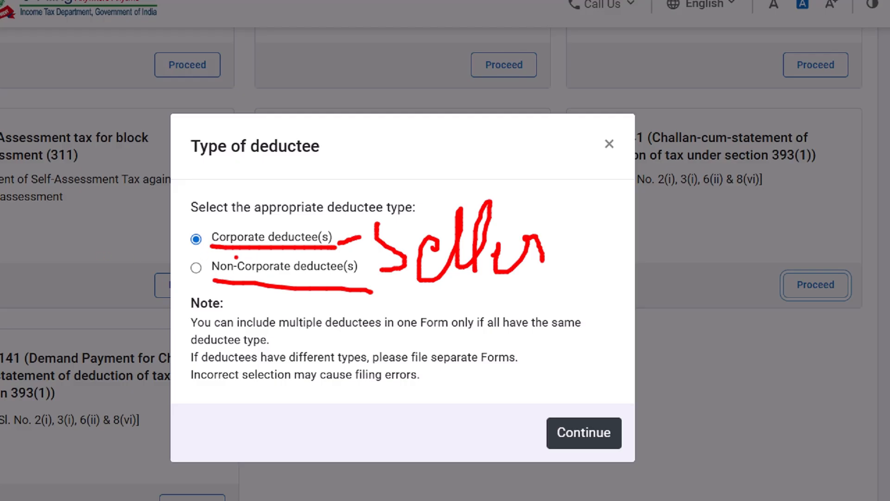
Draw an arrow to 'Seller', then choose Non-Corporate deductee(s) and continue
drag(231, 249, 415, 249)
drag(227, 286, 376, 288)
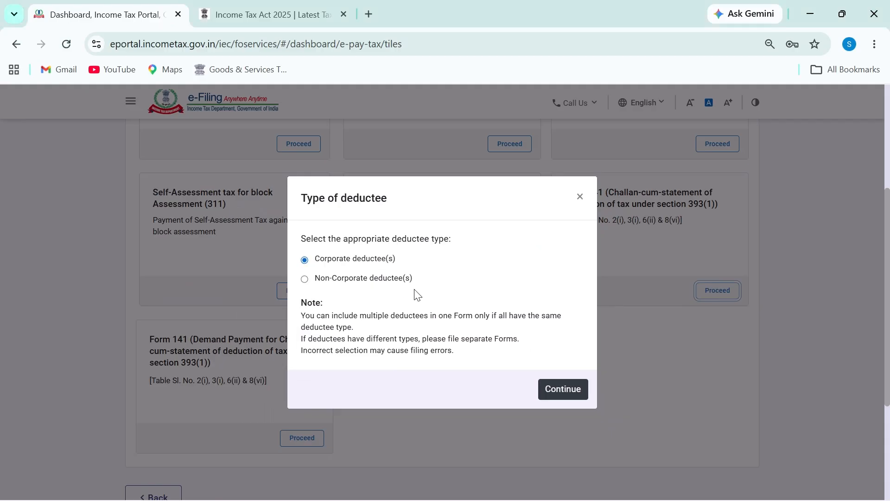
click(226, 268)
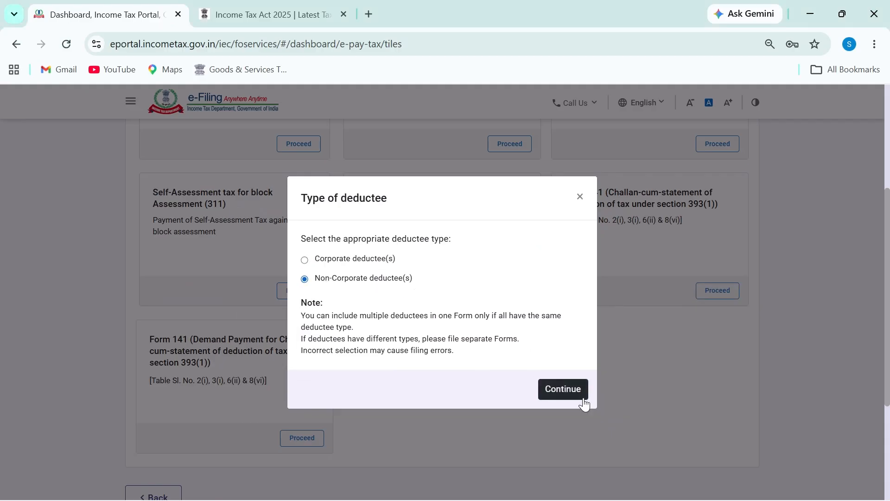
click(568, 395)
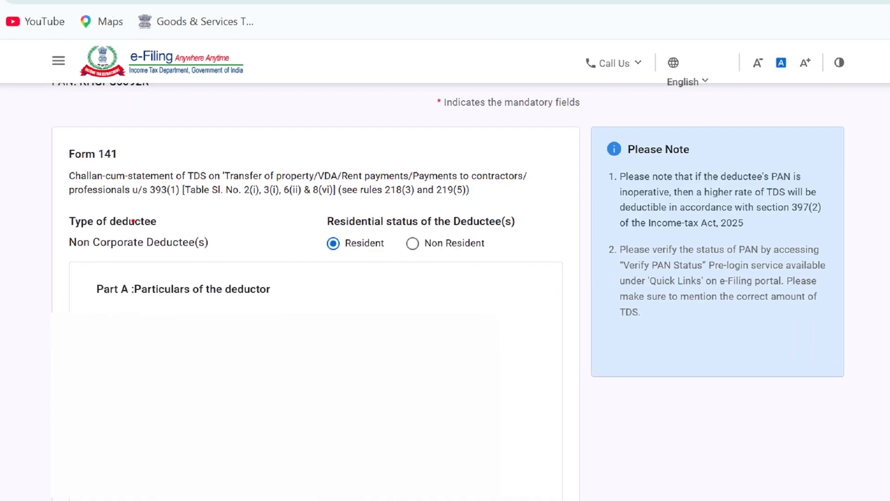
Choose Non Resident, underline the resulting Form 144 notice, and close it
drag(68, 252, 187, 251)
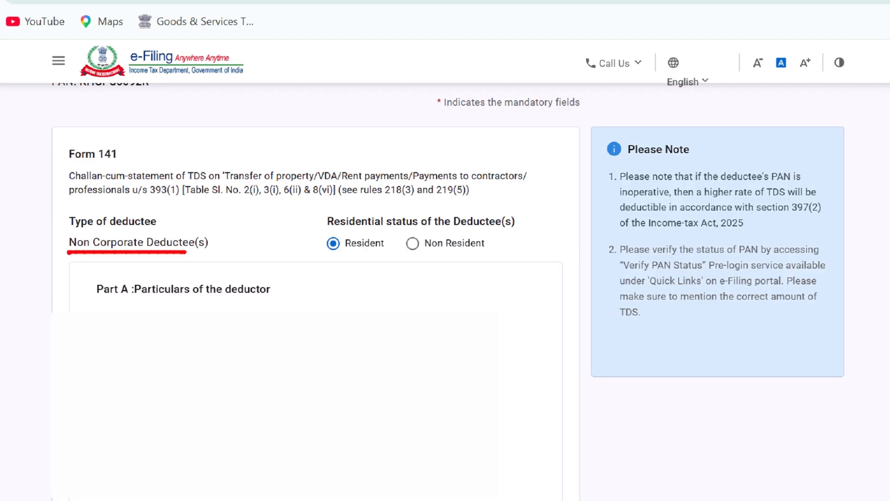
mouse_move(343, 231)
mouse_down()
mouse_move(492, 228)
mouse_move(524, 233)
mouse_move(523, 243)
mouse_up()
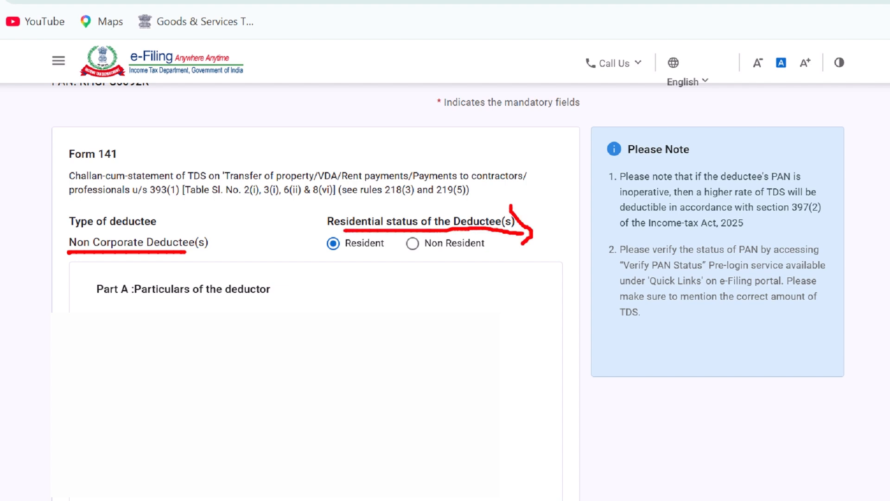
click(431, 246)
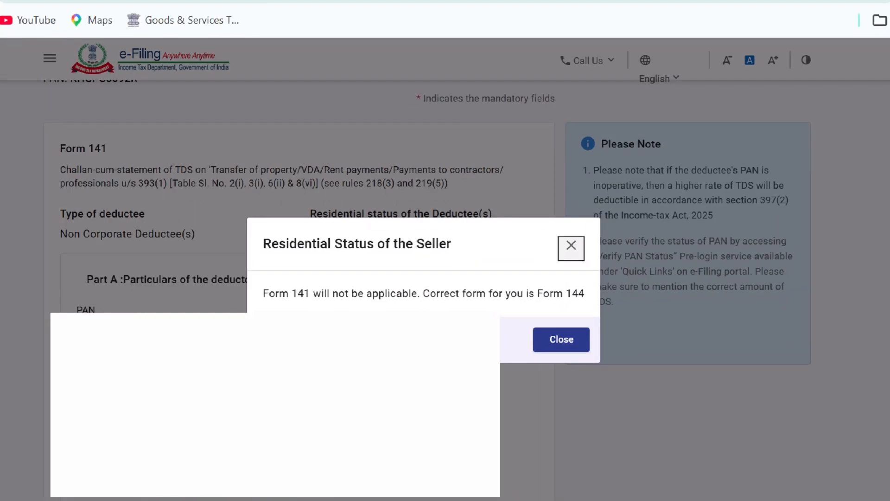
drag(263, 301, 402, 301)
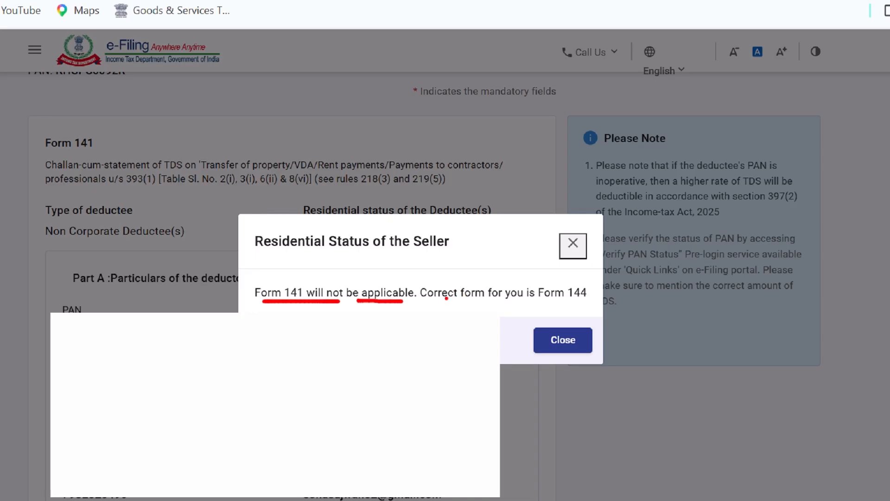
drag(446, 298, 629, 311)
drag(579, 273, 605, 308)
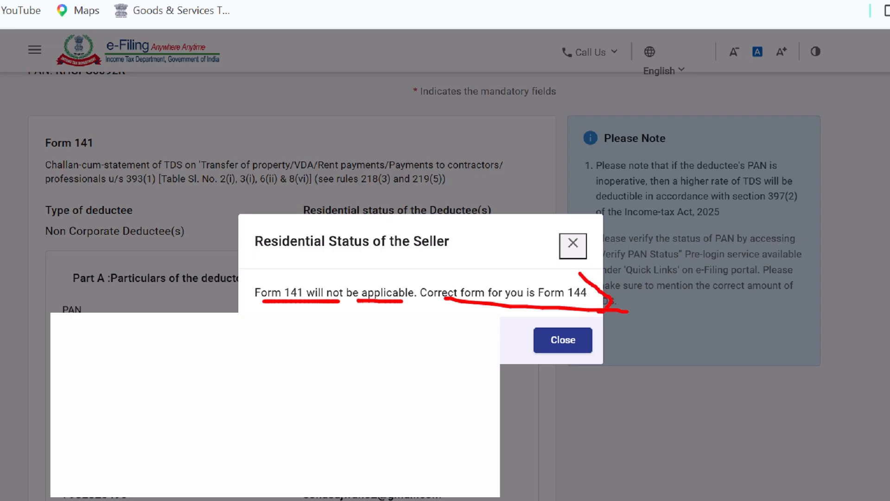
click(568, 343)
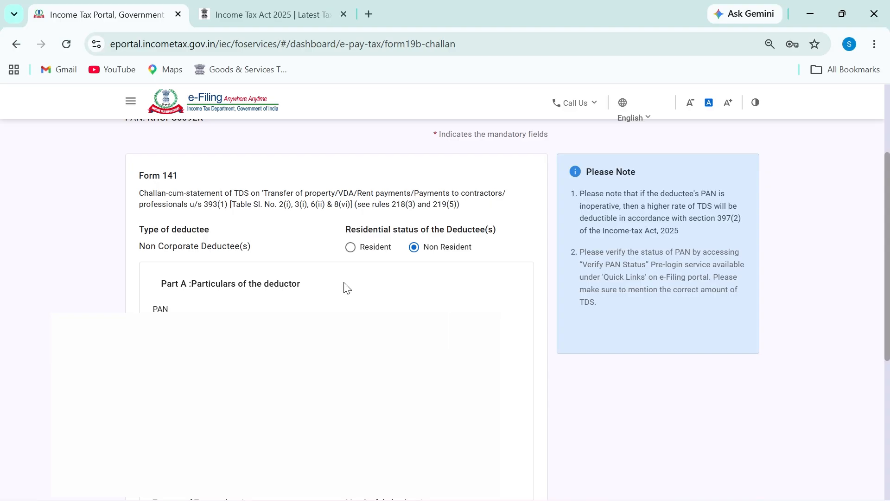
Set the deductee back to Resident and circle the Part A deductor particulars heading
click(358, 252)
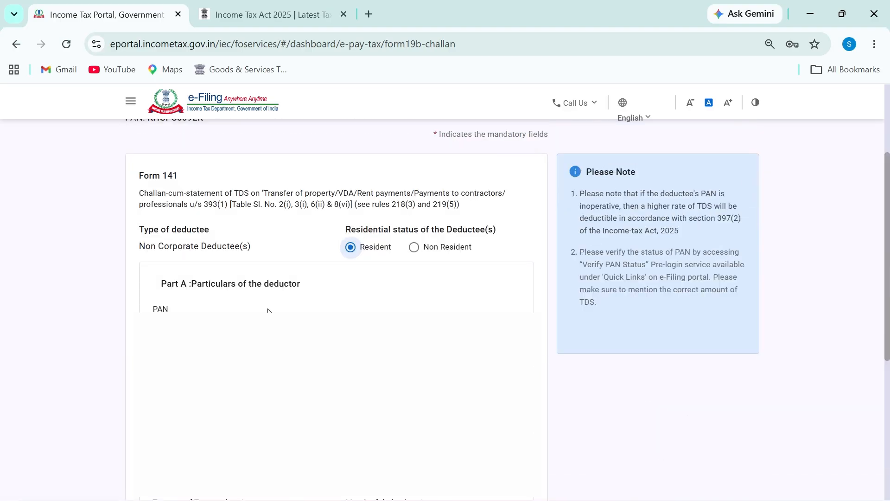
key(ctrl+2)
mouse_move(153, 269)
mouse_down()
mouse_move(271, 297)
mouse_move(239, 264)
mouse_move(155, 271)
mouse_up()
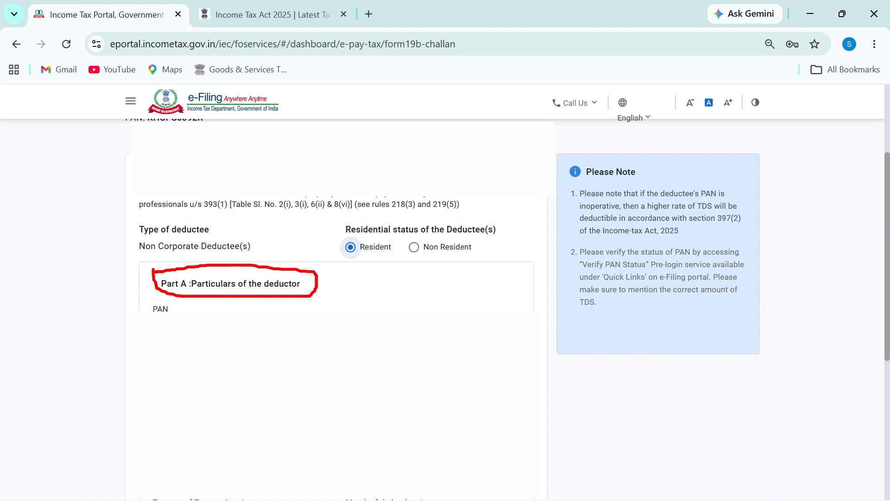
scroll(238, 279, down, 8)
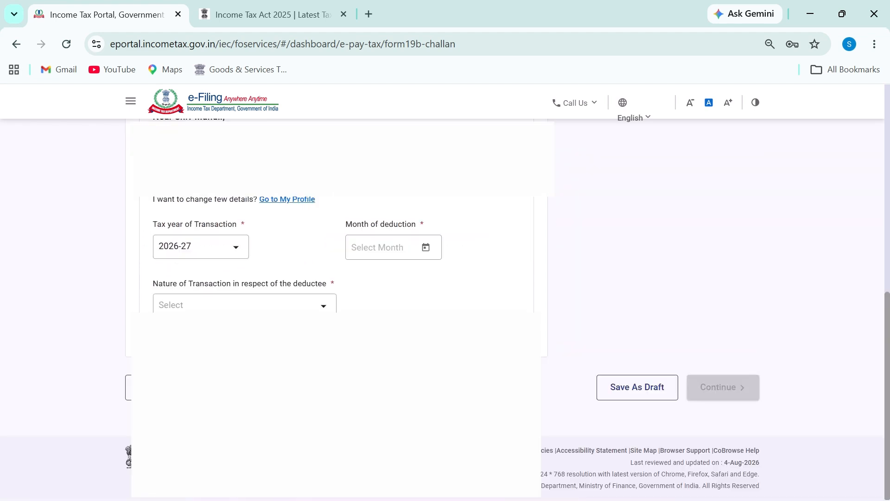
Set the tax year to 2026-27 and the month of deduction to Jun-2026
click(234, 250)
click(192, 276)
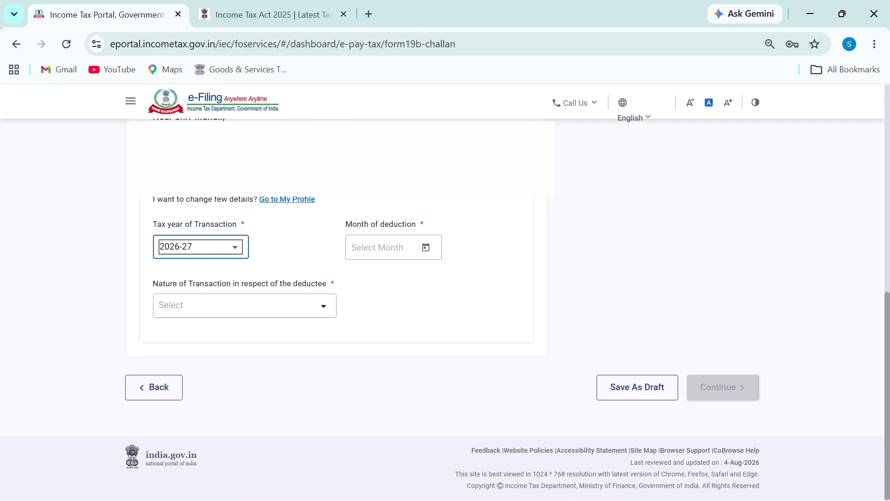
click(426, 247)
click(473, 425)
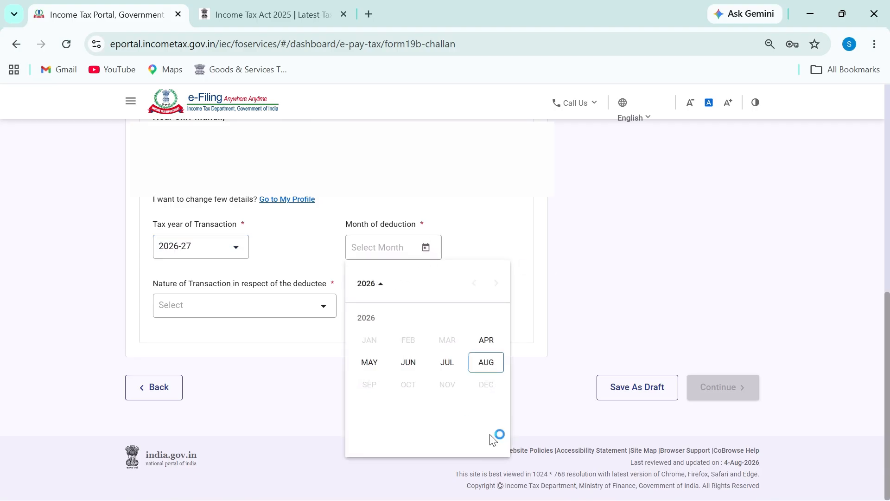
click(410, 364)
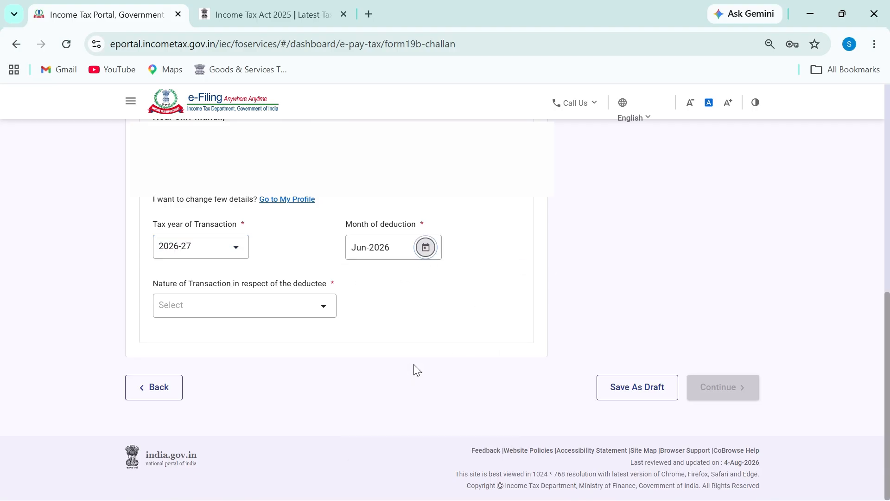
click(266, 314)
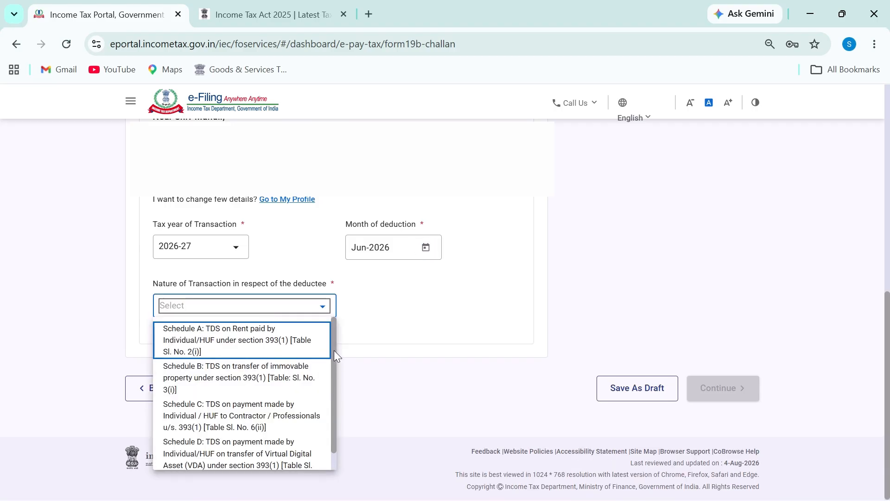
mouse_move(334, 354)
mouse_down()
mouse_move(335, 377)
mouse_move(335, 342)
mouse_up()
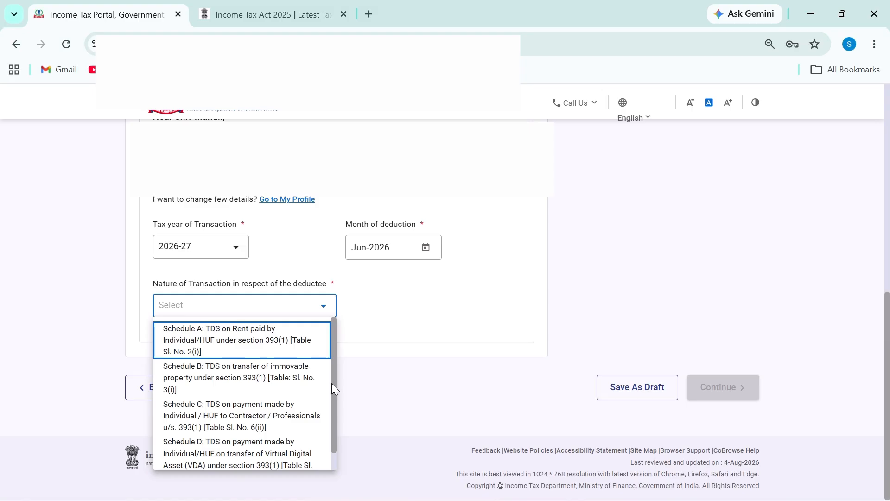
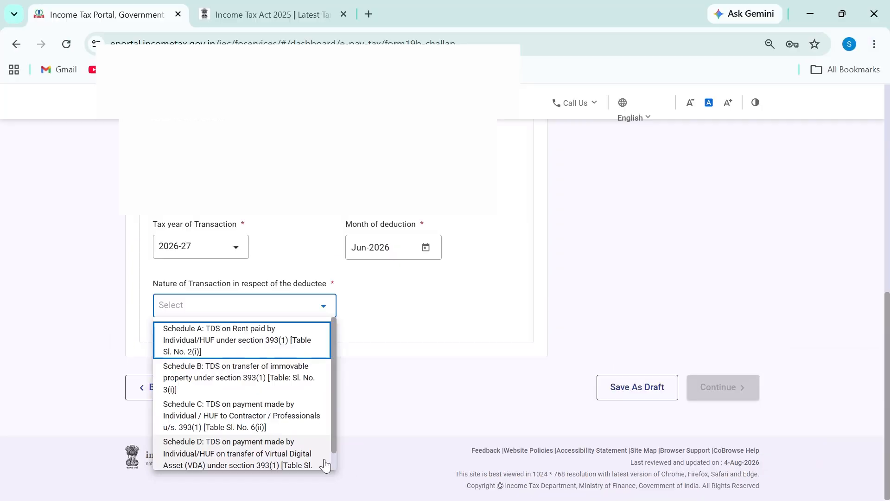
Choose 'Schedule B: TDS on transfer of immovable property' as the transaction nature and continue
click(259, 383)
scroll(620, 369, down, 1)
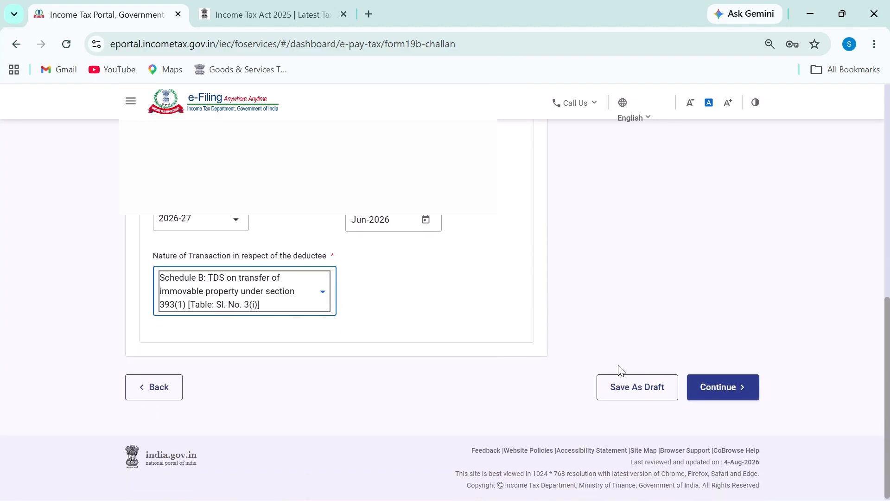
click(727, 387)
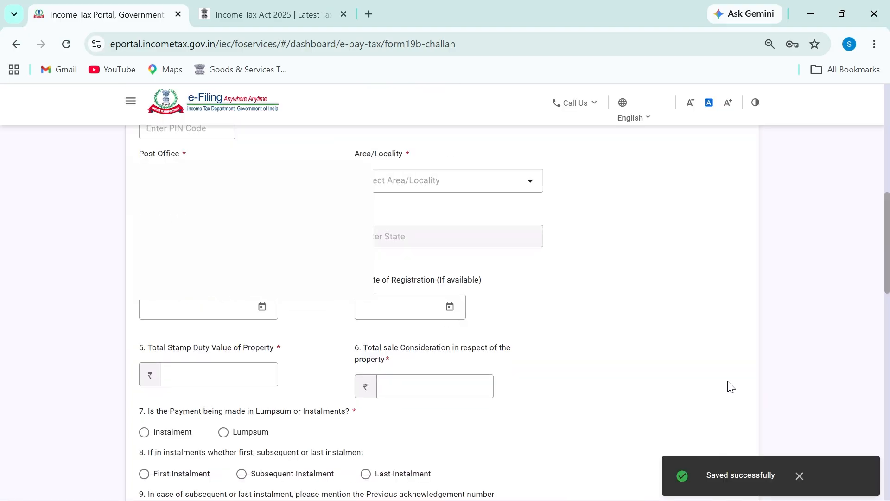
After toggling with Building, settle the property type on Land (other than agricultural land)
scroll(481, 362, down, 3)
scroll(482, 363, up, 2)
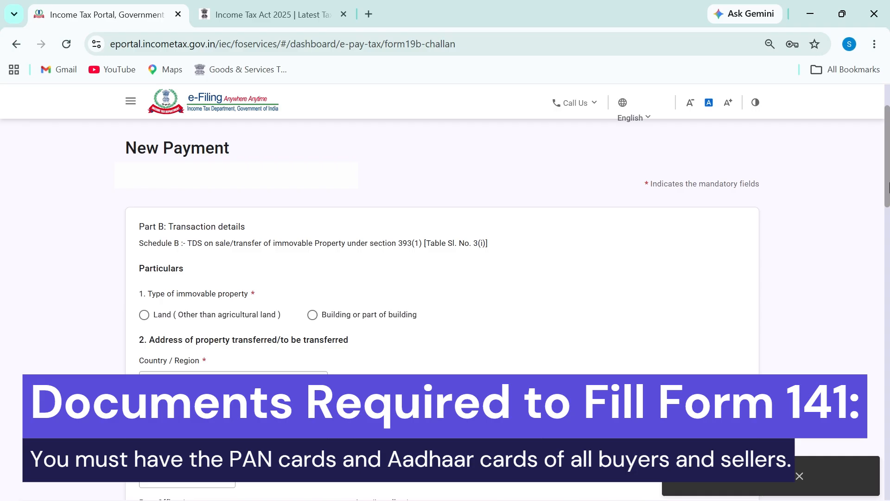
scroll(888, 190, down, 1)
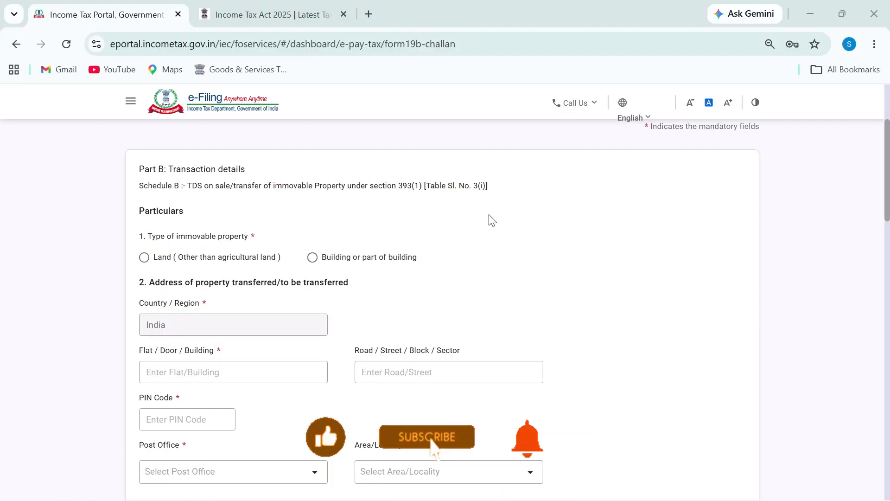
click(312, 258)
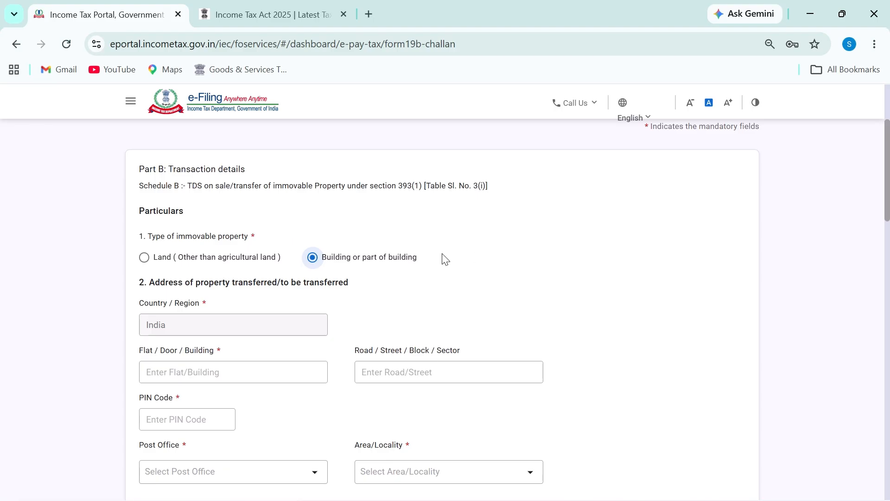
click(144, 262)
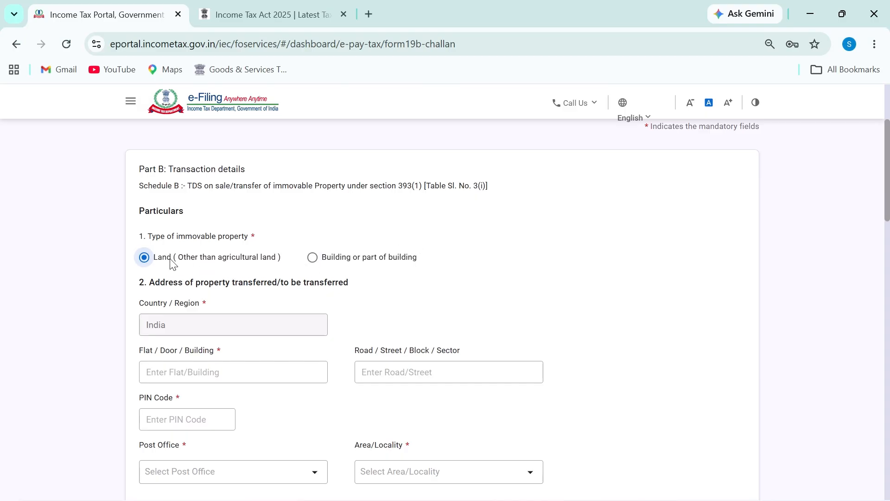
click(313, 260)
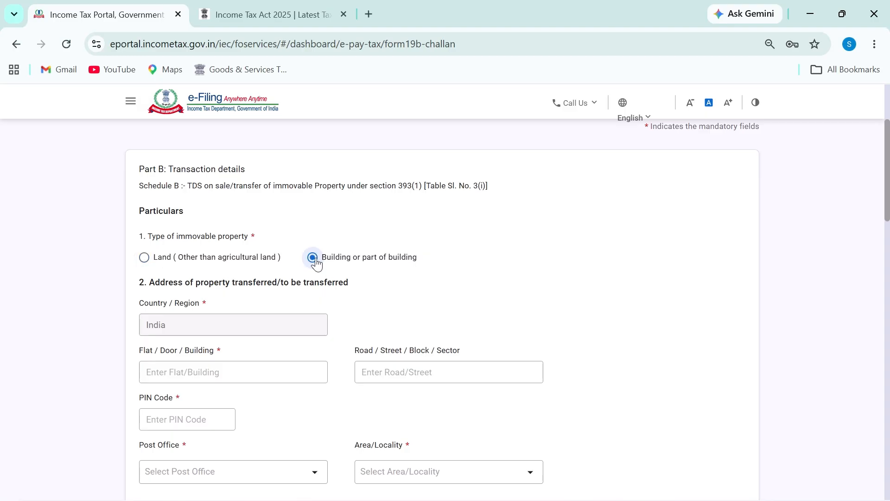
click(159, 264)
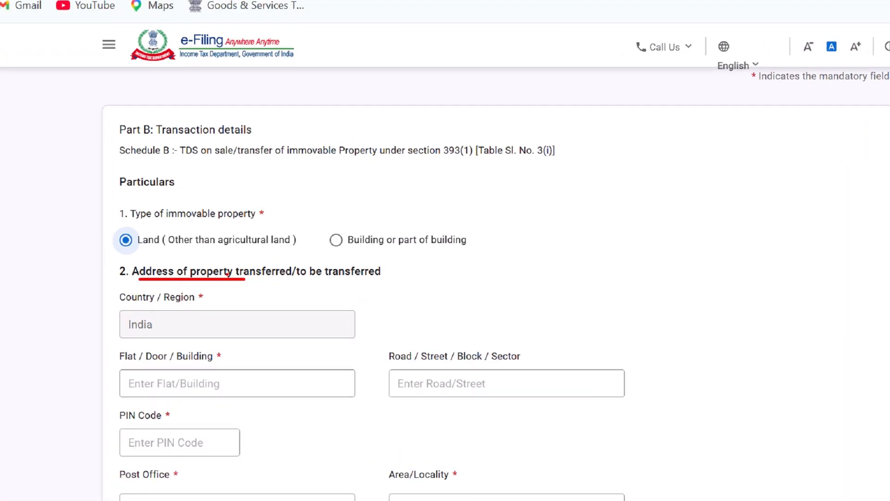
Underline the 'transferred/to be transferred' wording and the address heading
drag(254, 280, 332, 281)
drag(341, 280, 402, 283)
scroll(184, 327, down, 2)
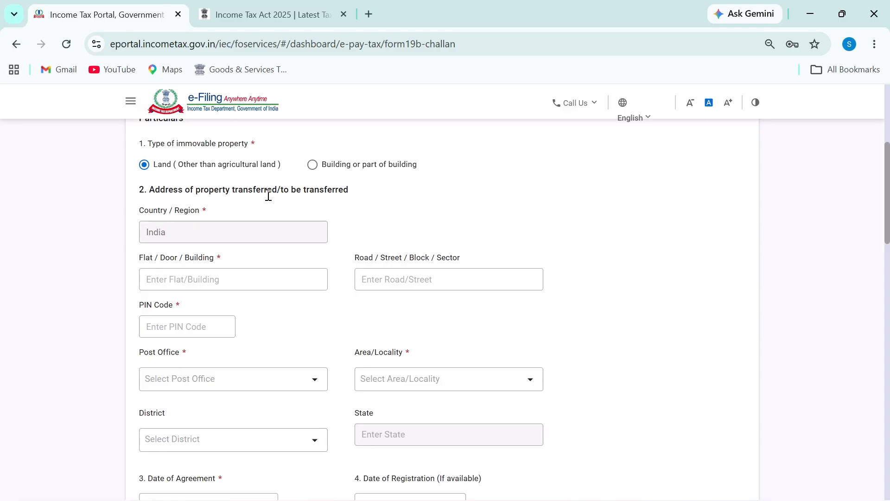
drag(149, 193, 347, 217)
click(238, 266)
scroll(271, 329, down, 4)
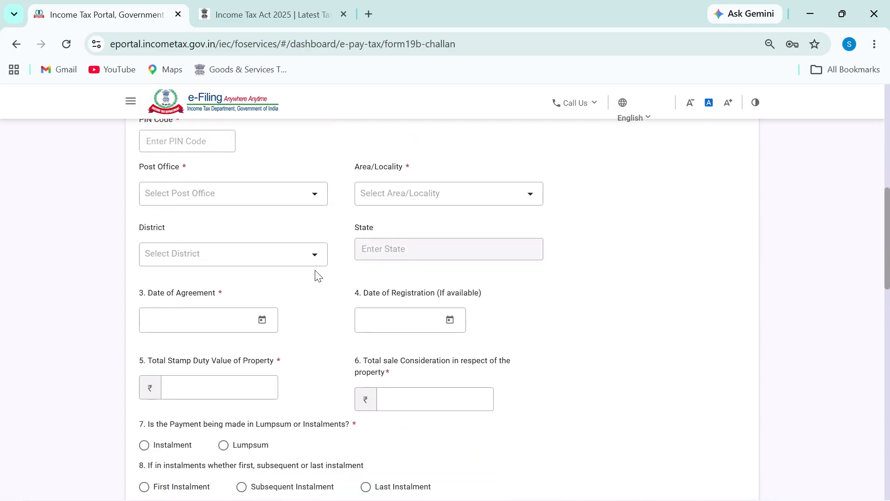
scroll(311, 260, up, 2)
scroll(276, 304, down, 2)
drag(131, 234, 189, 225)
drag(340, 244, 398, 232)
scroll(304, 355, down, 2)
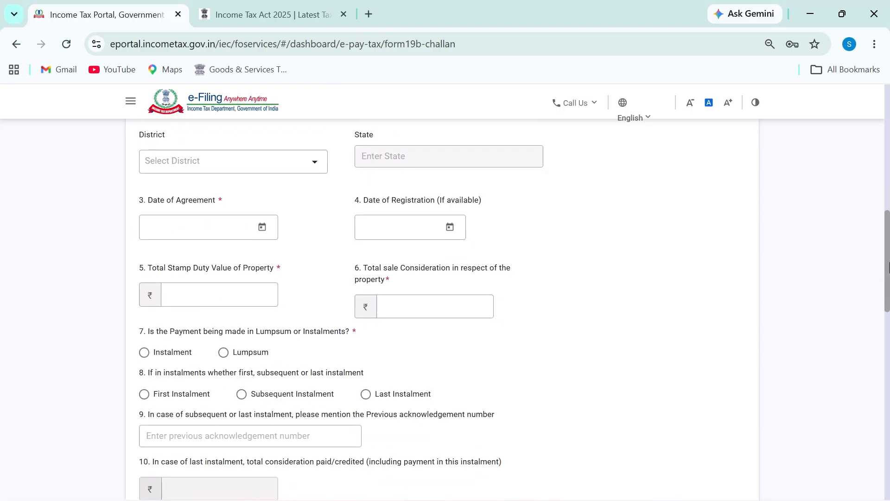
scroll(888, 282, down, 1)
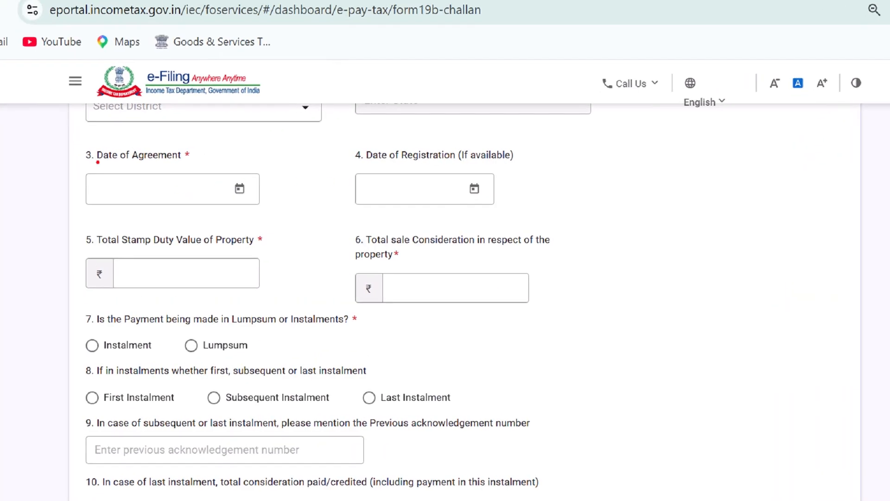
drag(96, 164, 182, 164)
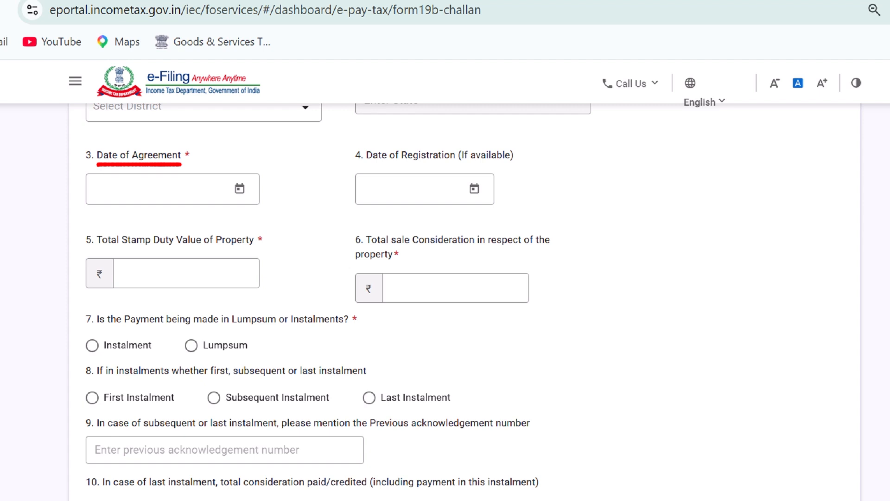
drag(361, 161, 460, 163)
mouse_move(539, 152)
mouse_down()
mouse_move(541, 183)
mouse_move(575, 188)
mouse_move(580, 173)
mouse_move(583, 181)
mouse_up()
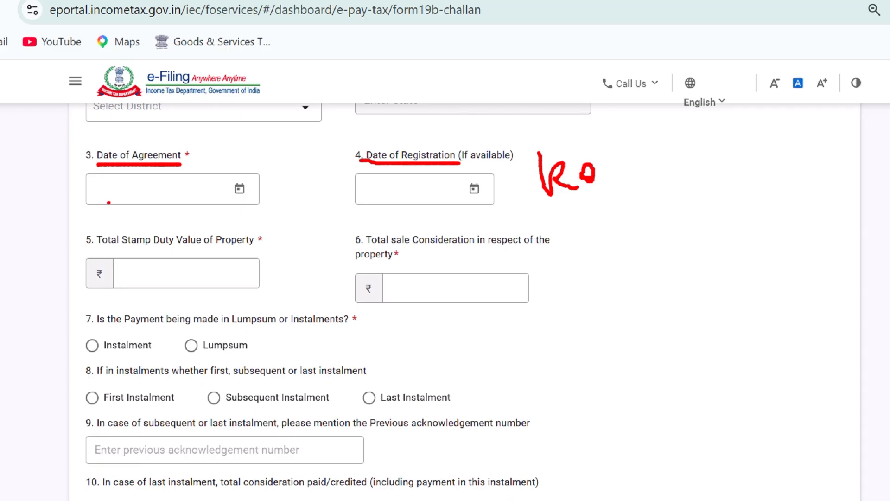
drag(110, 167, 189, 166)
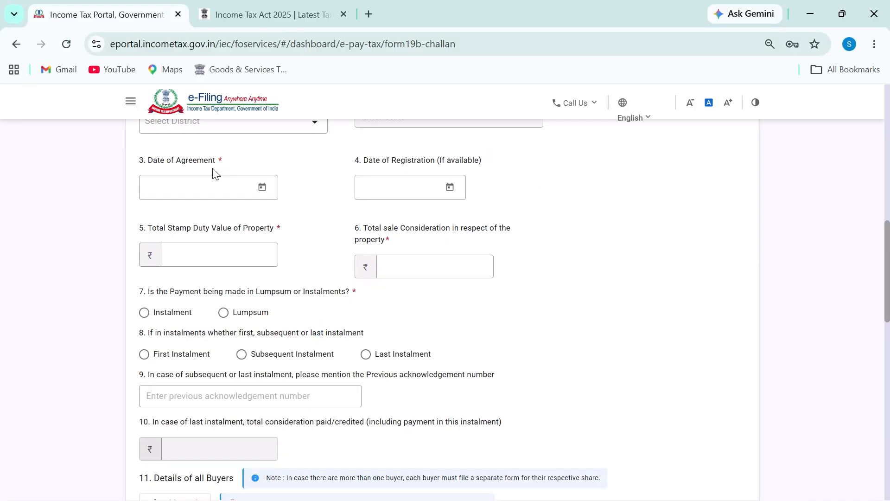
Highlight the Date of Agreement label
drag(138, 161, 247, 163)
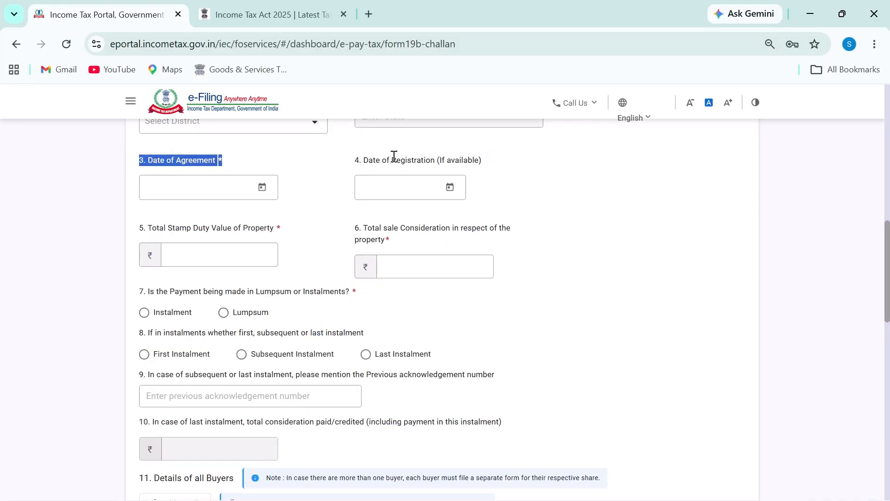
click(143, 162)
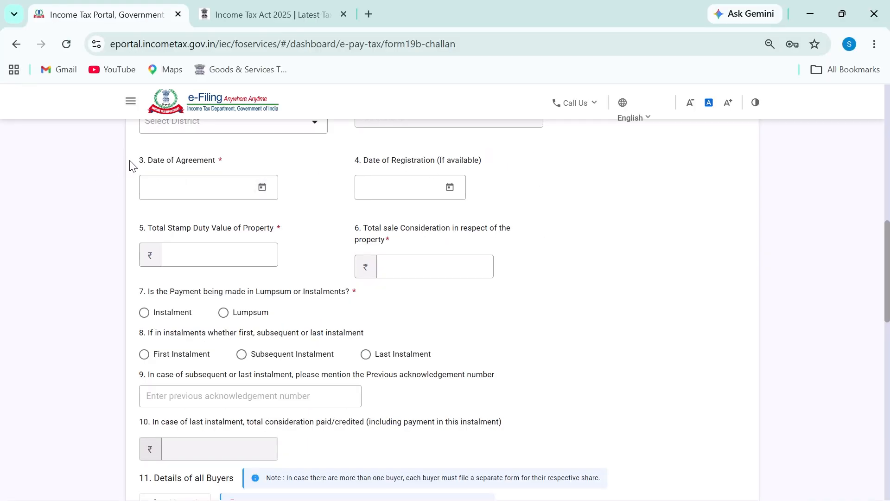
drag(132, 163, 220, 166)
click(144, 159)
drag(139, 160, 213, 160)
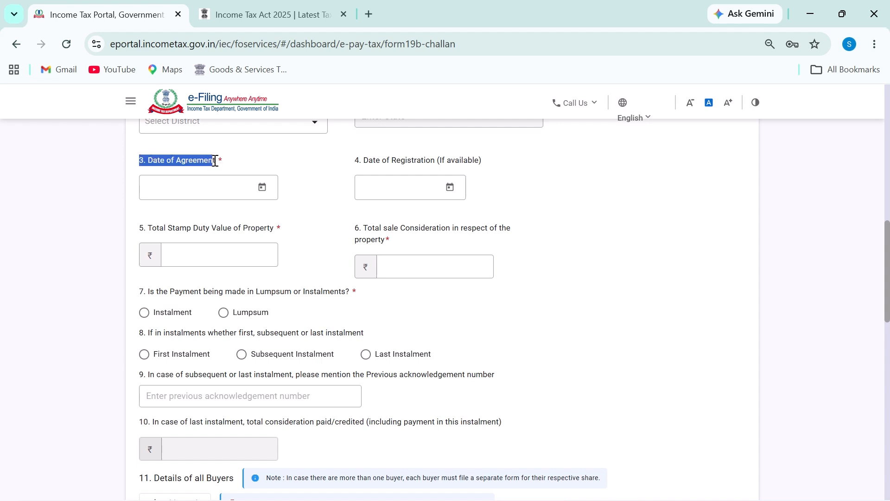
Pick 15-Jun-2026 as the Date of Agreement and circle the chosen date
click(261, 187)
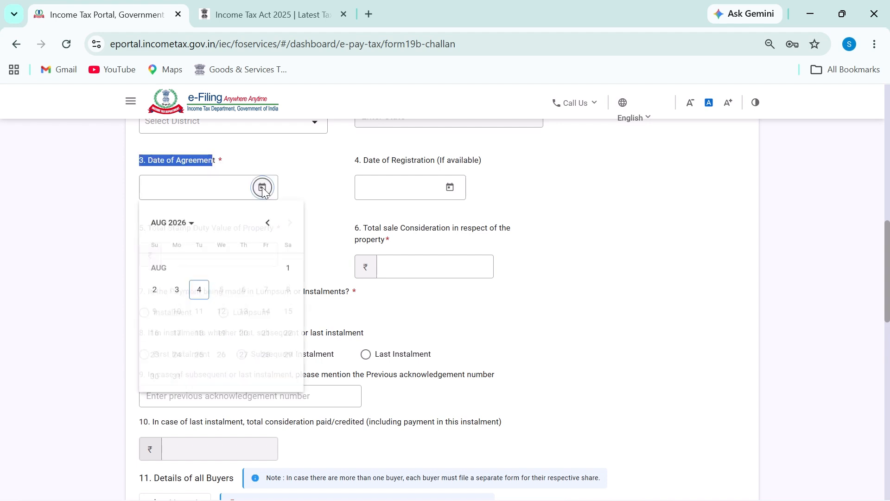
click(189, 222)
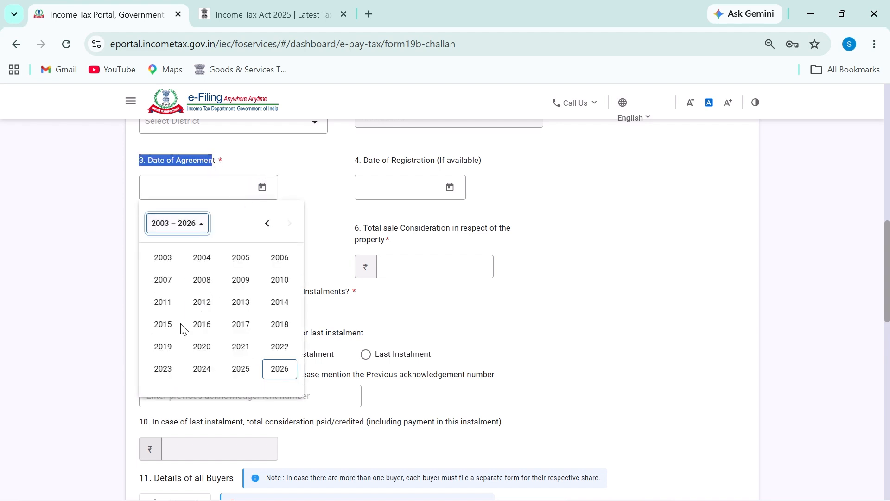
click(276, 371)
click(204, 303)
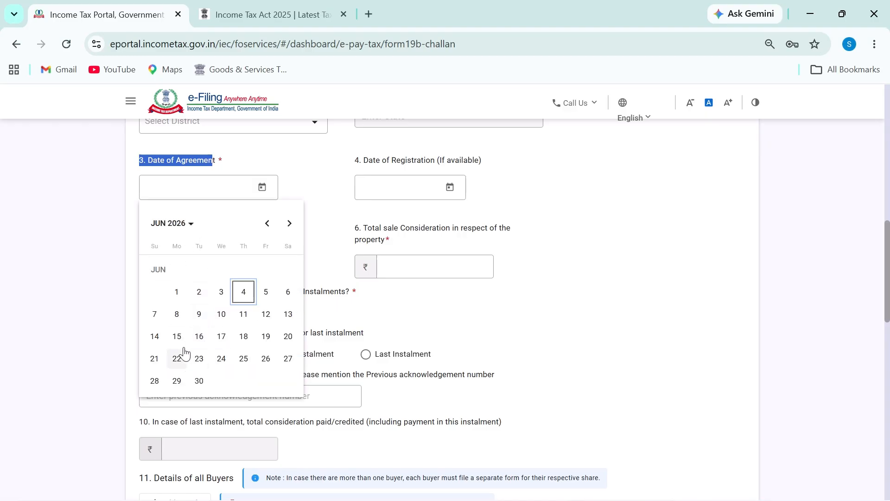
click(176, 336)
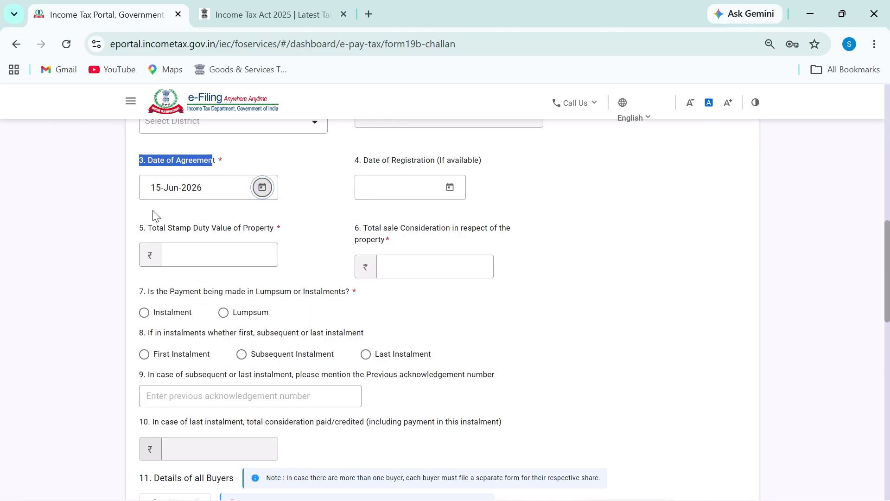
mouse_move(139, 166)
mouse_down()
mouse_move(133, 192)
mouse_move(245, 185)
mouse_move(158, 167)
mouse_up()
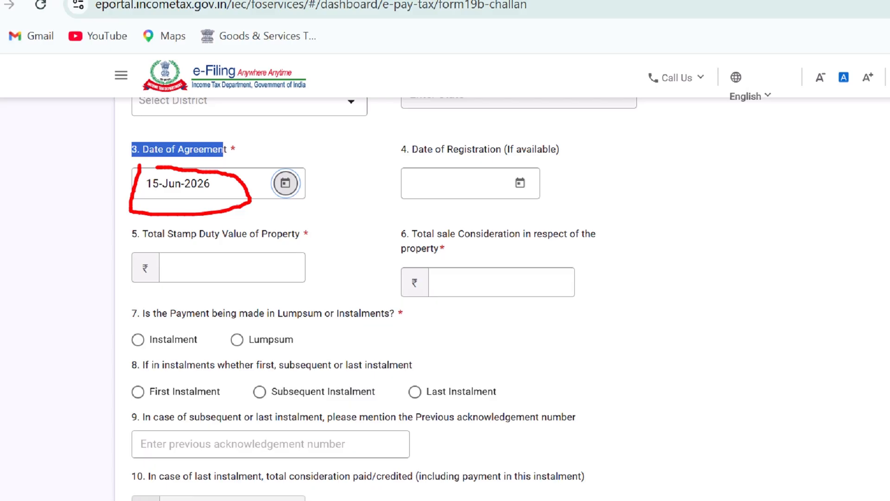
drag(410, 149, 537, 150)
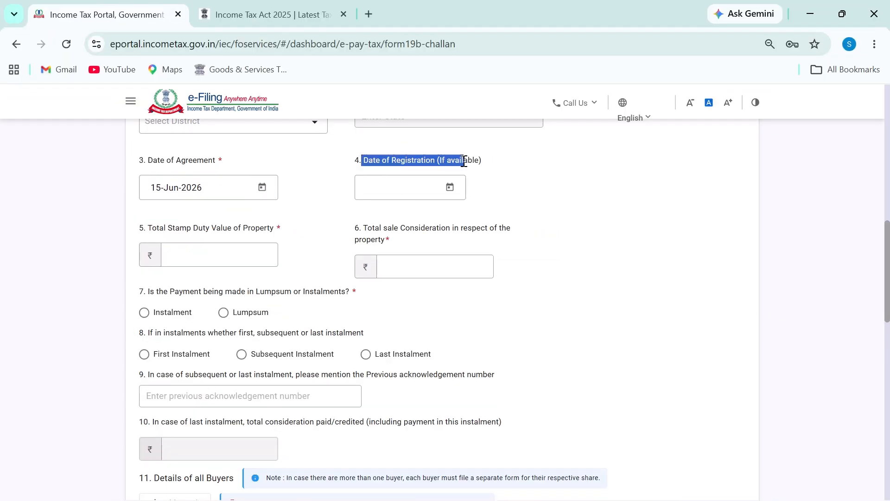
click(464, 161)
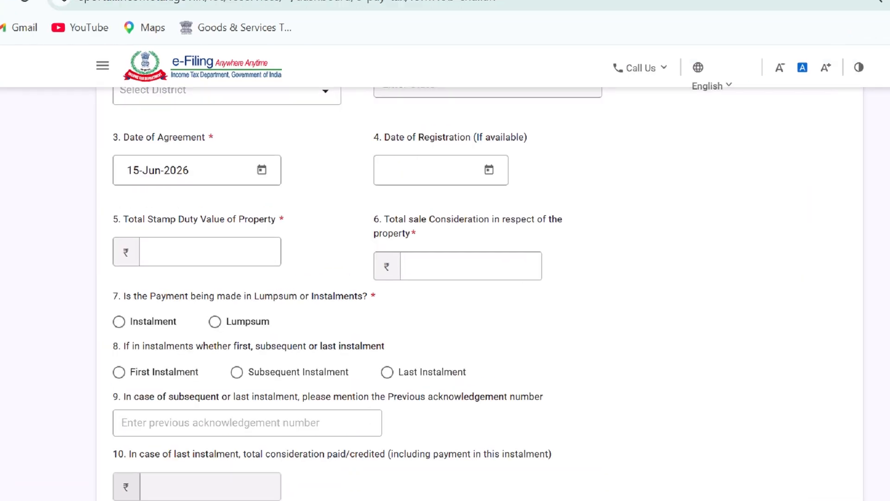
drag(104, 133, 119, 124)
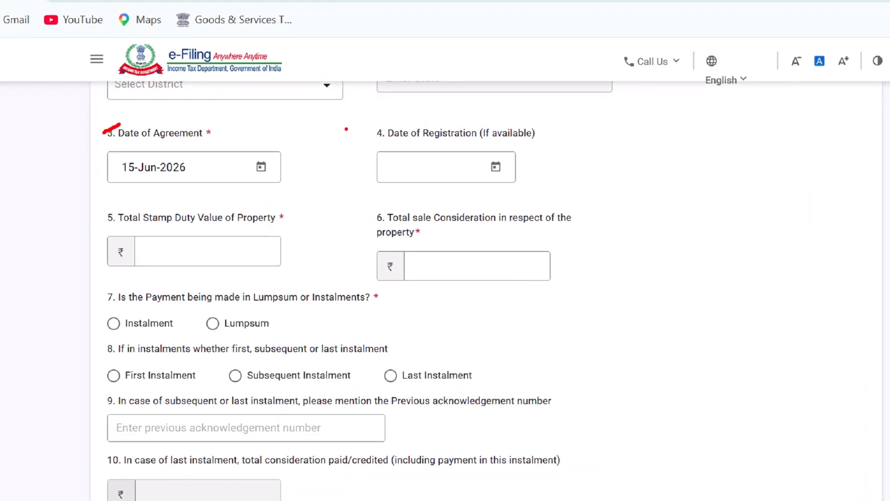
drag(368, 132, 388, 130)
drag(96, 221, 112, 215)
drag(368, 222, 381, 214)
key(ctrl+z)
key(ctrl+z)
drag(120, 226, 268, 224)
drag(427, 227, 563, 227)
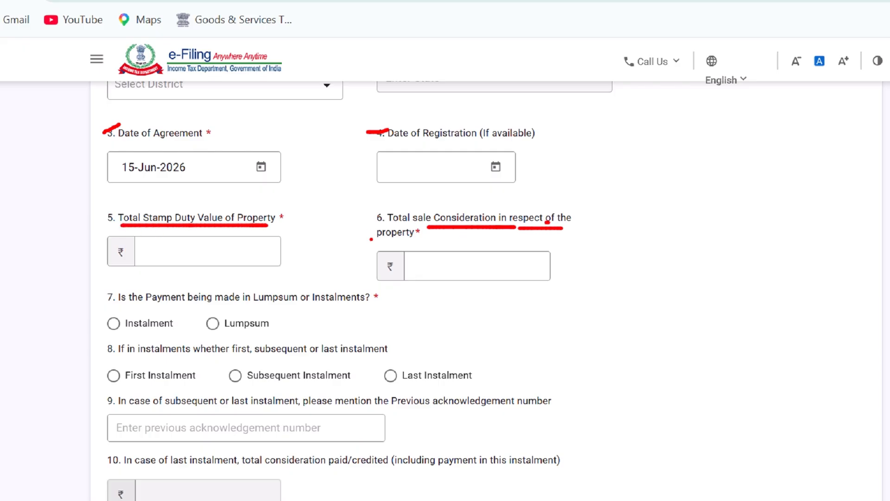
drag(371, 239, 449, 243)
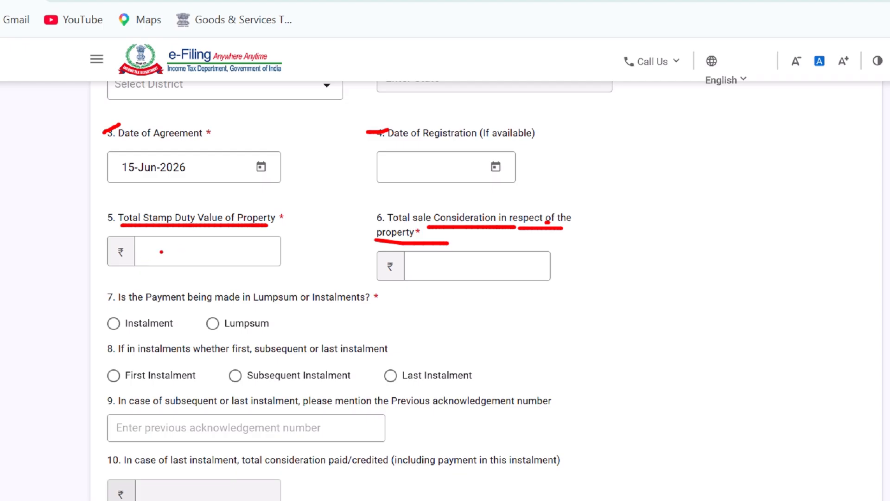
drag(161, 250, 246, 248)
drag(424, 267, 533, 269)
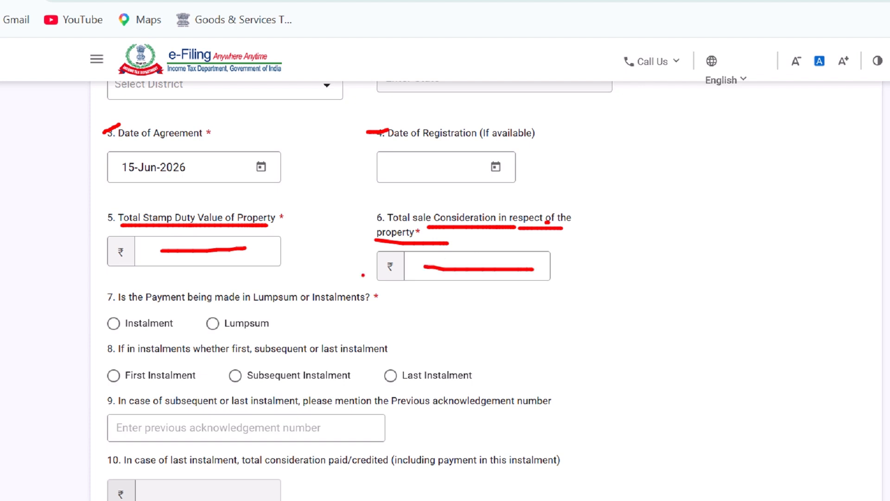
drag(160, 243, 161, 259)
mouse_move(429, 255)
mouse_down()
mouse_move(397, 278)
mouse_move(457, 291)
mouse_up()
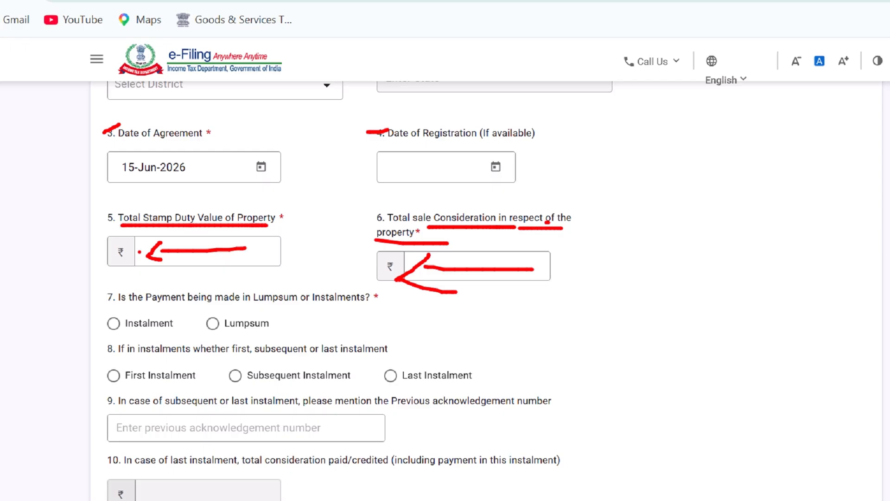
mouse_move(160, 244)
mouse_down()
mouse_move(147, 260)
mouse_move(164, 265)
mouse_up()
drag(427, 256, 393, 276)
click(197, 245)
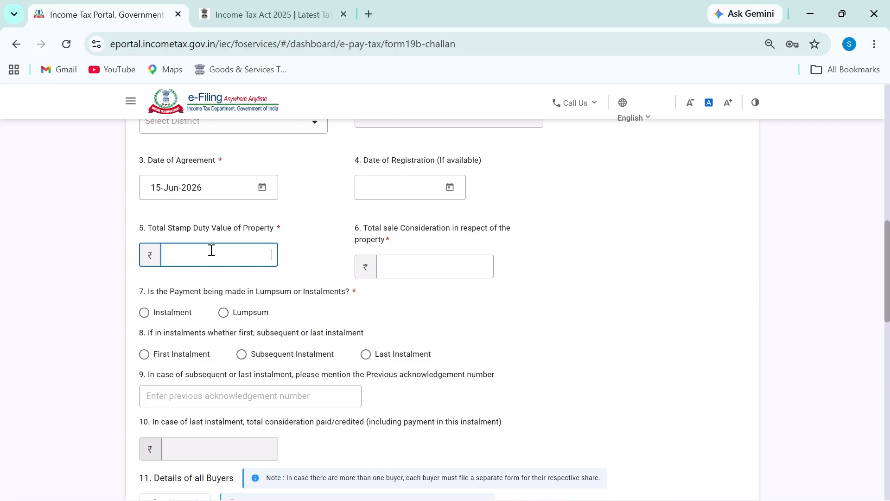
Enter 1,00,00,000 as both total stamp duty value and total sale consideration, circling each
text(1,00,00,000)
key(Tab)
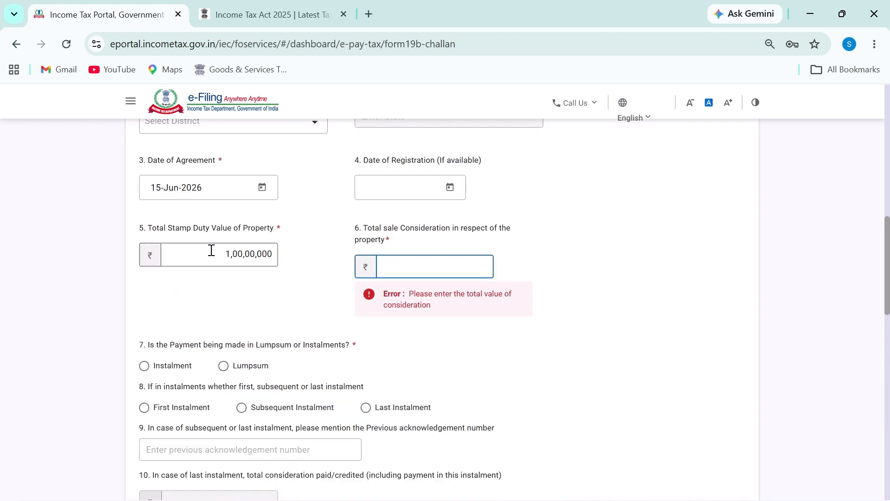
text(1,00,00,0)
text(0,00,00)
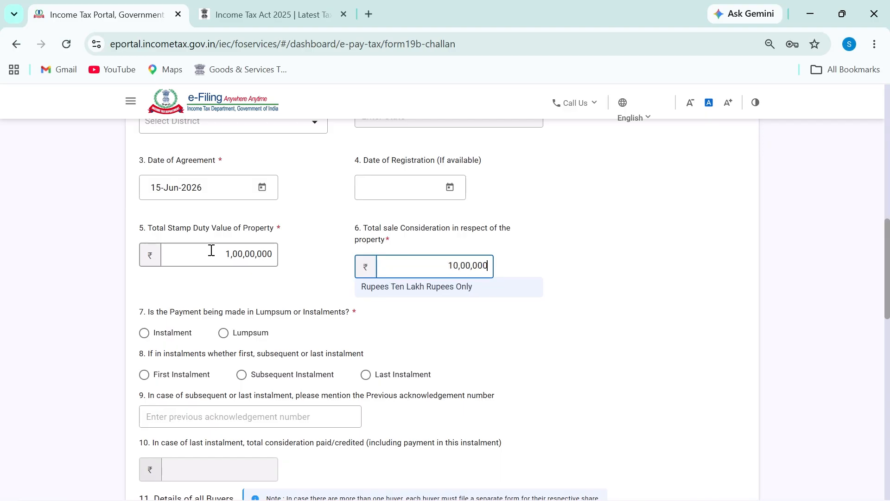
text(0)
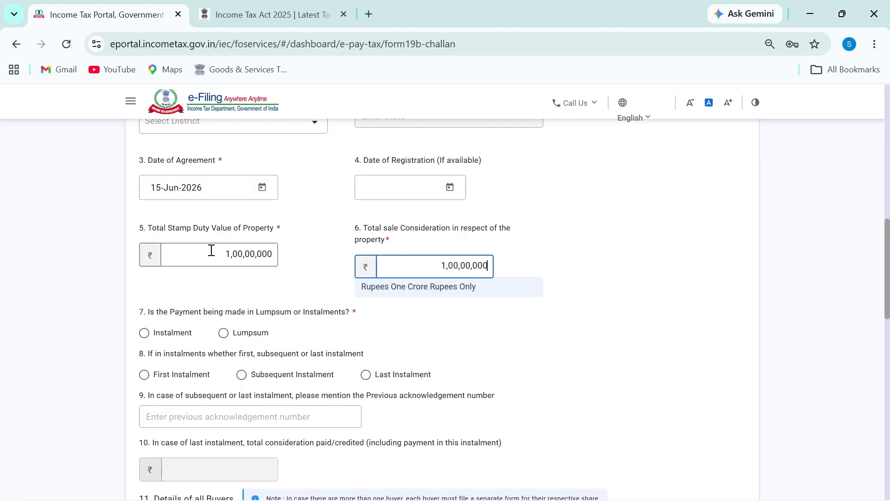
mouse_move(426, 245)
mouse_down()
mouse_move(514, 278)
mouse_move(431, 257)
mouse_up()
mouse_move(221, 246)
mouse_down()
mouse_move(288, 247)
mouse_move(203, 241)
mouse_up()
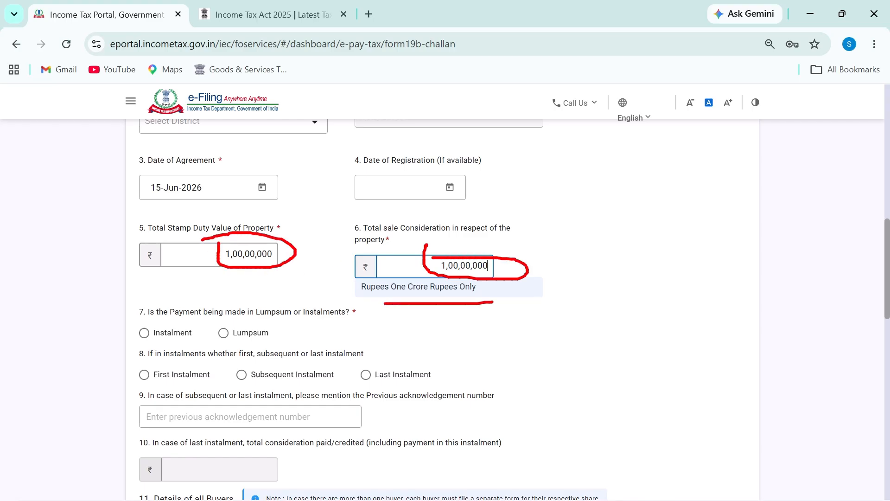
key(Escape)
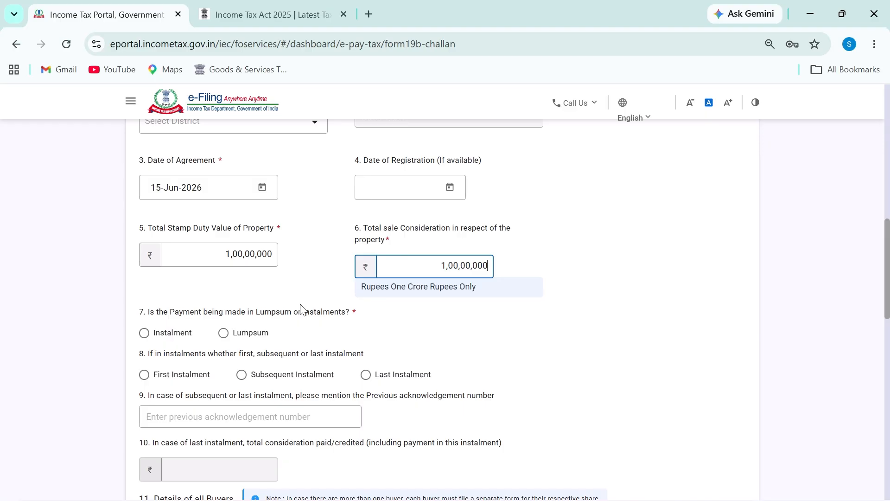
mouse_move(229, 235)
mouse_down()
mouse_move(200, 271)
mouse_move(236, 243)
mouse_up()
drag(429, 235, 474, 242)
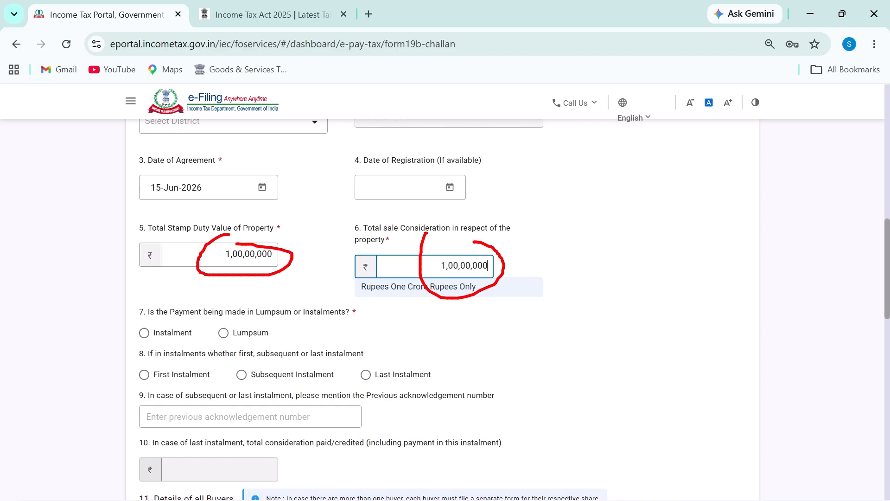
key(Escape)
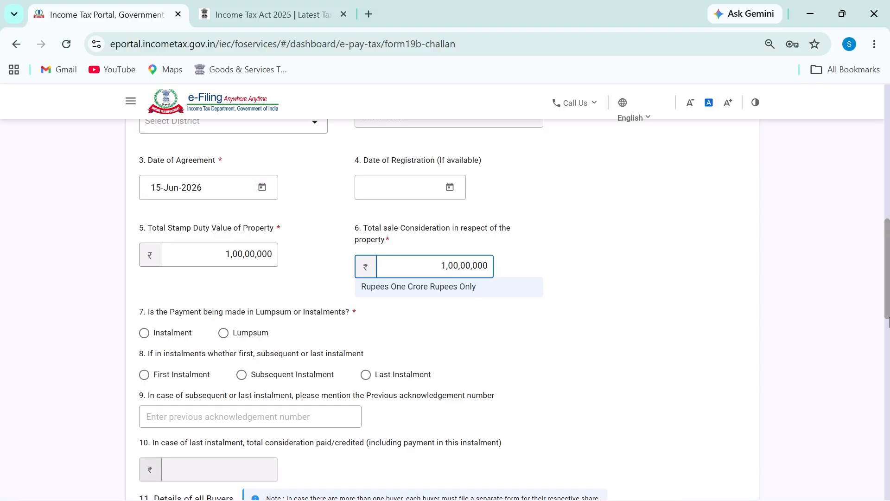
Mark the lumpsum-or-instalments question and select Instalment
scroll(888, 297, down, 1)
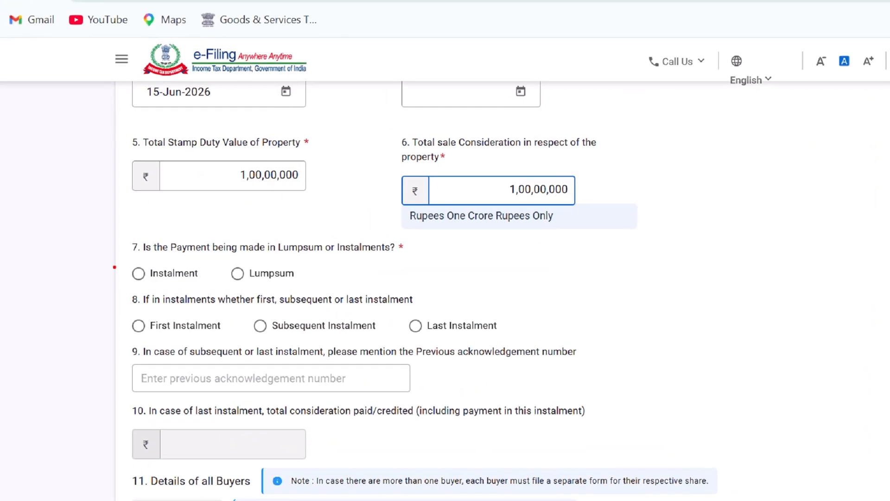
drag(125, 252, 140, 229)
drag(229, 256, 350, 261)
key(Escape)
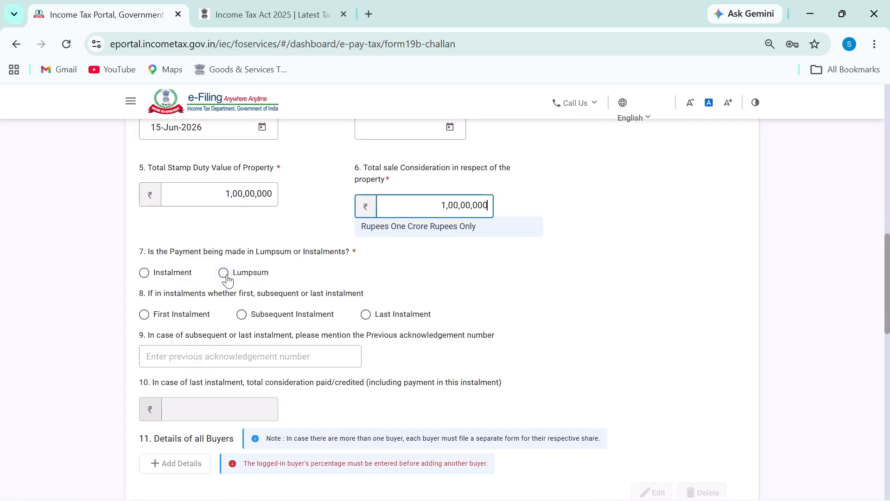
click(164, 276)
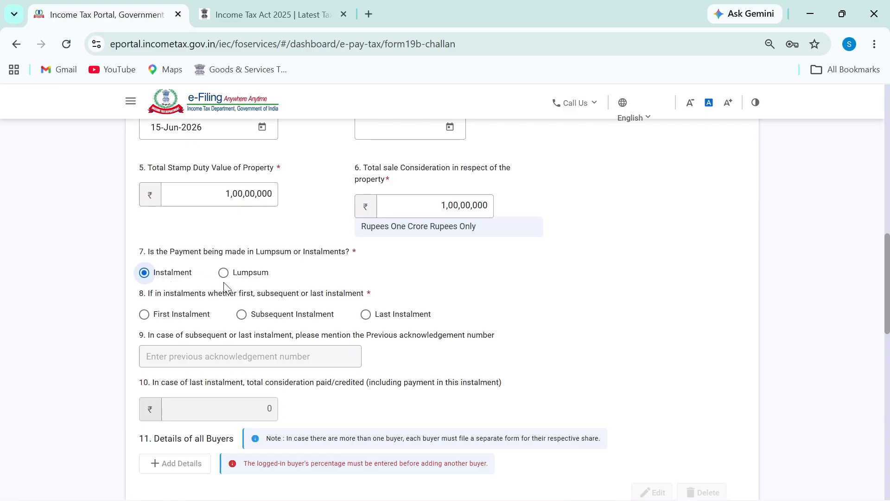
Underline the Instalment choice and handwrite explanatory notes and figures beside the consideration amount
drag(163, 281, 200, 282)
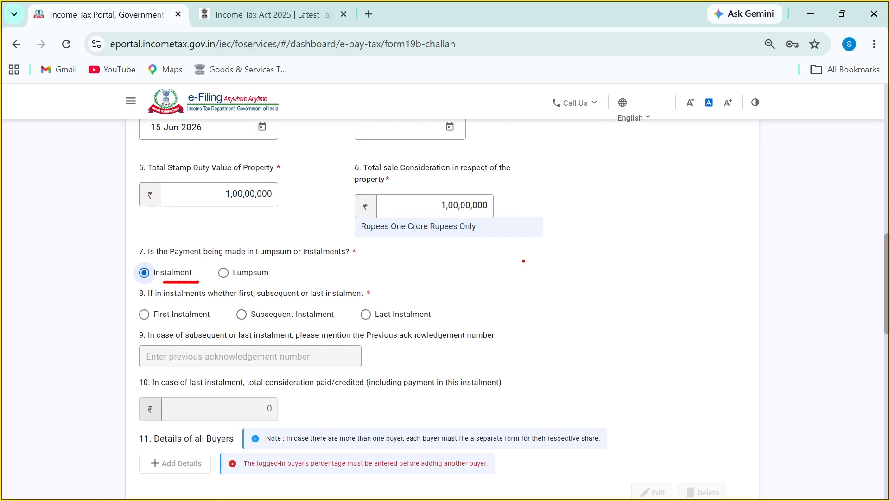
mouse_move(690, 204)
mouse_down()
mouse_move(666, 218)
mouse_move(659, 250)
mouse_move(708, 206)
mouse_move(700, 200)
mouse_move(738, 265)
mouse_move(686, 195)
mouse_up()
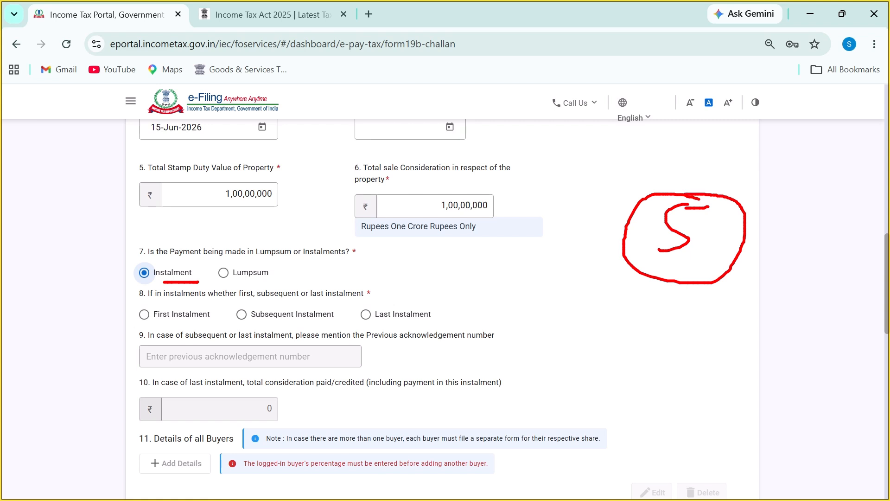
key(Escape)
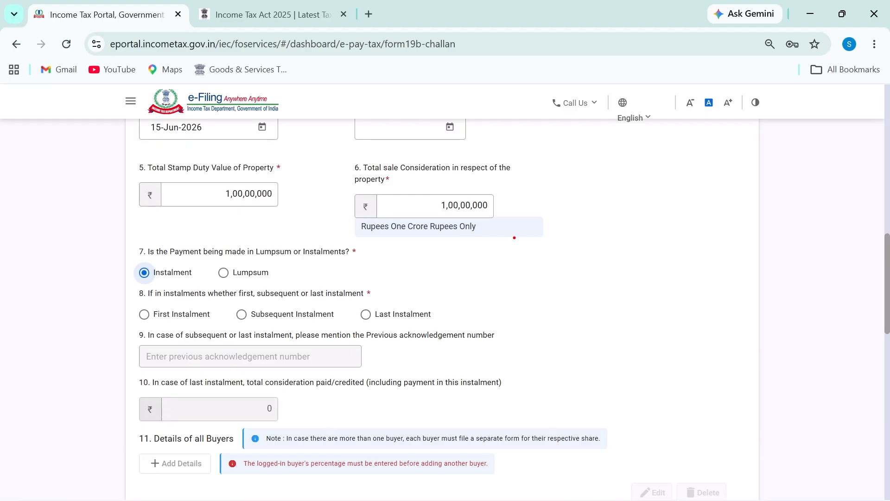
mouse_move(599, 218)
mouse_down()
mouse_move(564, 276)
mouse_move(645, 218)
mouse_move(542, 281)
mouse_move(619, 203)
mouse_up()
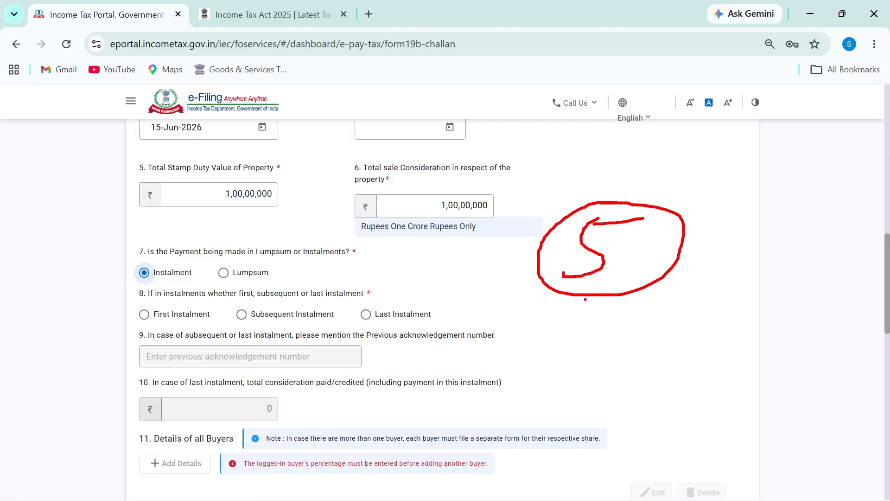
drag(610, 225, 663, 217)
click(585, 241)
drag(703, 229, 703, 260)
drag(709, 211, 729, 245)
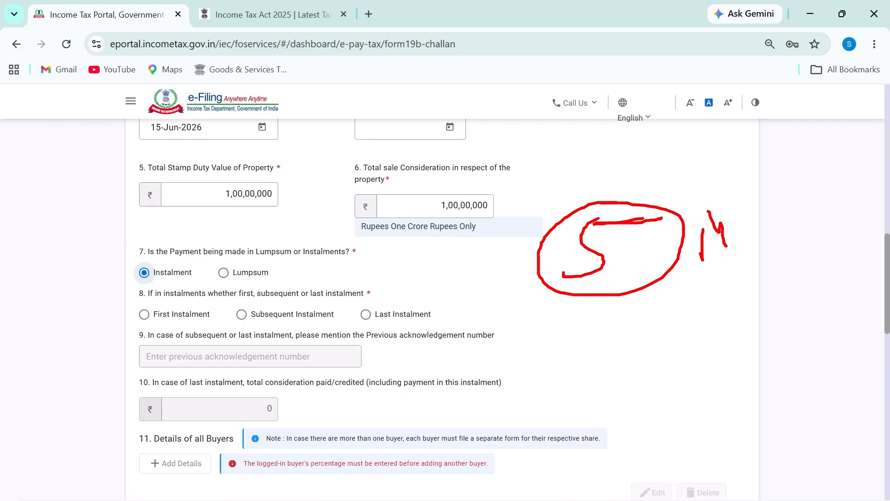
drag(754, 206, 760, 229)
mouse_move(707, 174)
mouse_down()
mouse_move(680, 246)
mouse_move(764, 179)
mouse_up()
key(Escape)
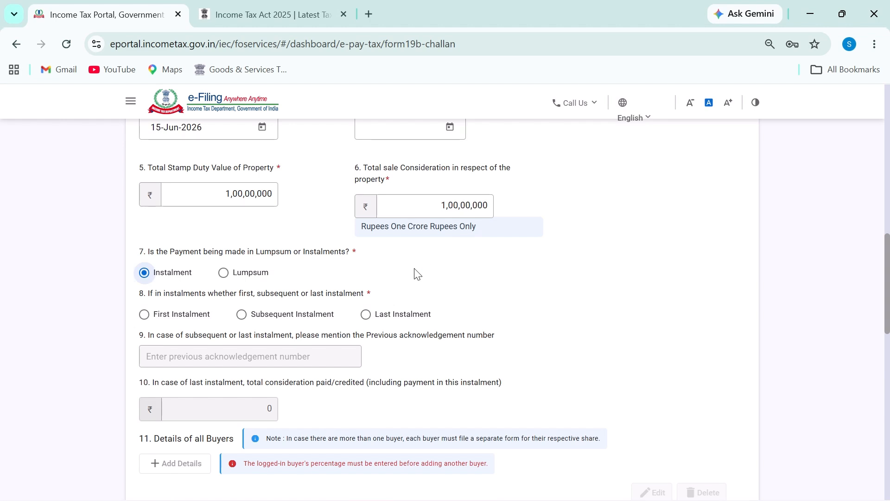
Underline the first, subsequent and last instalment options, then select First Instalment
key(ctrl+2)
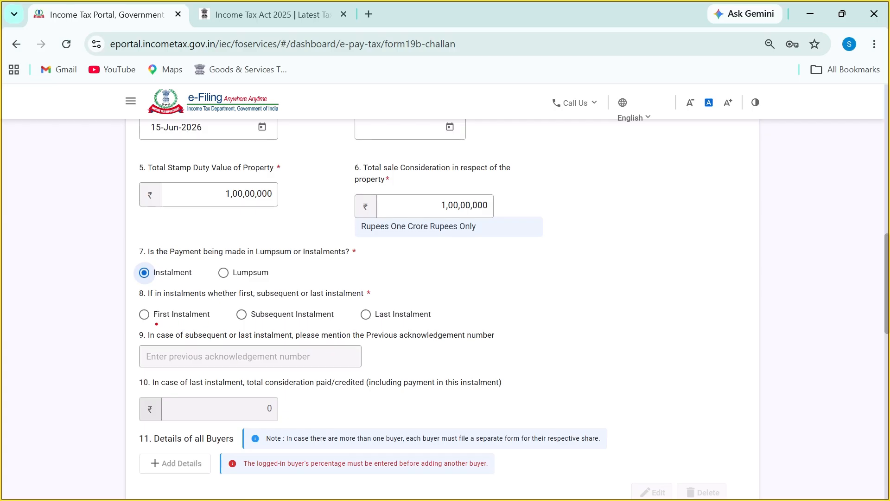
drag(156, 324, 321, 323)
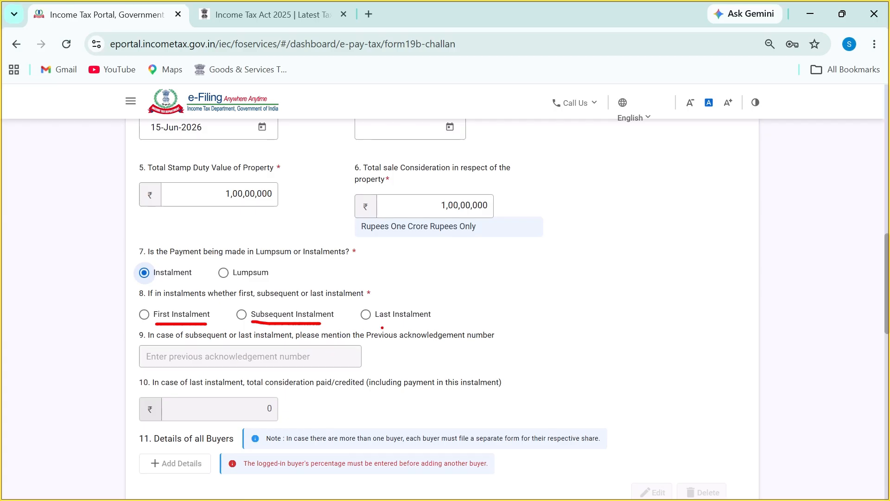
drag(379, 322, 431, 321)
key(Escape)
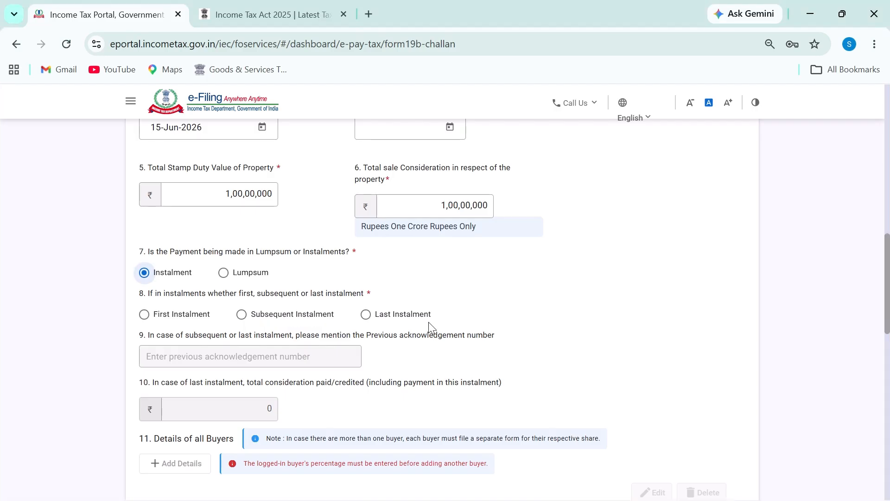
click(143, 319)
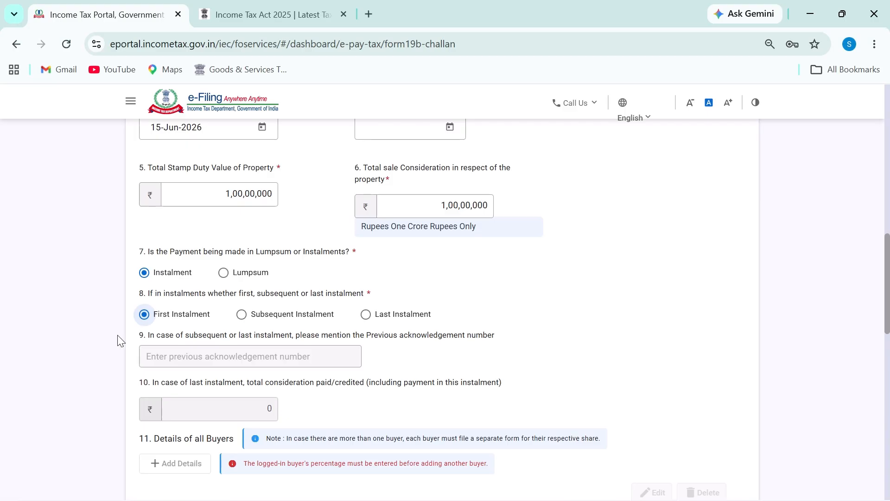
Point out the previous acknowledgement number field and underline the total consideration paid amount
mouse_move(123, 340)
mouse_down()
mouse_move(148, 335)
mouse_move(141, 359)
mouse_move(322, 367)
mouse_move(271, 344)
mouse_up()
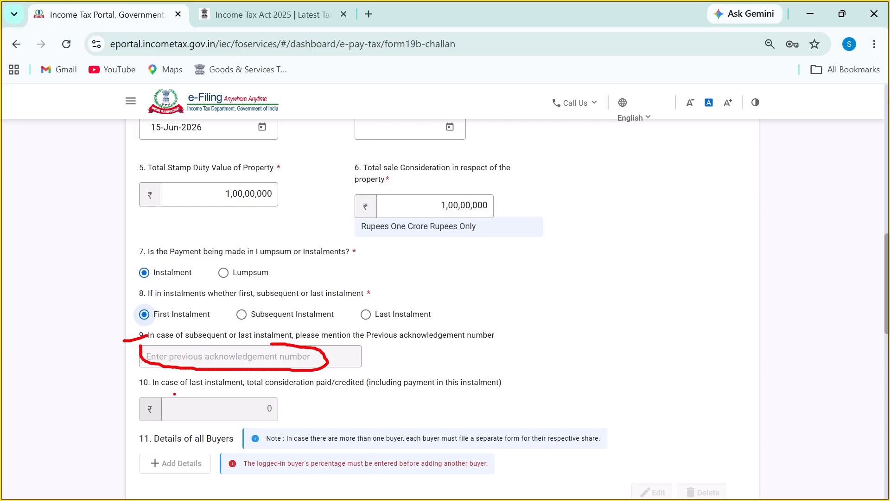
mouse_move(174, 393)
mouse_down()
mouse_move(235, 425)
mouse_move(278, 425)
mouse_up()
drag(128, 385, 148, 380)
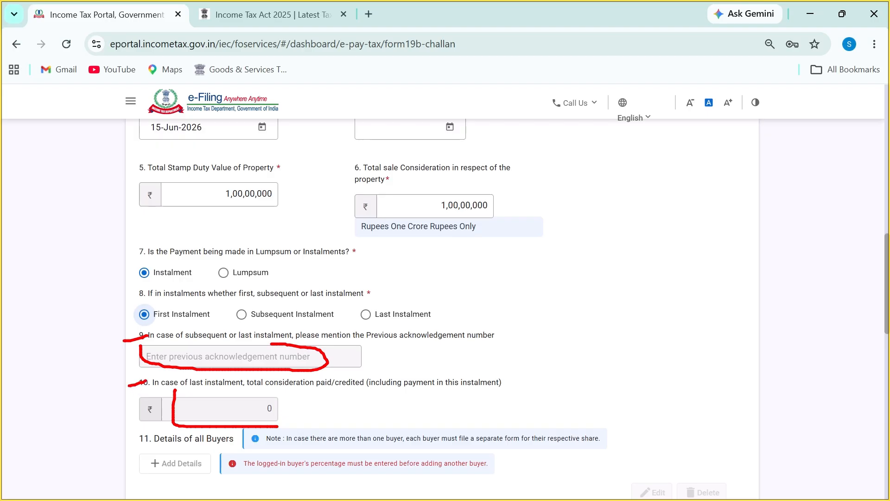
key(Escape)
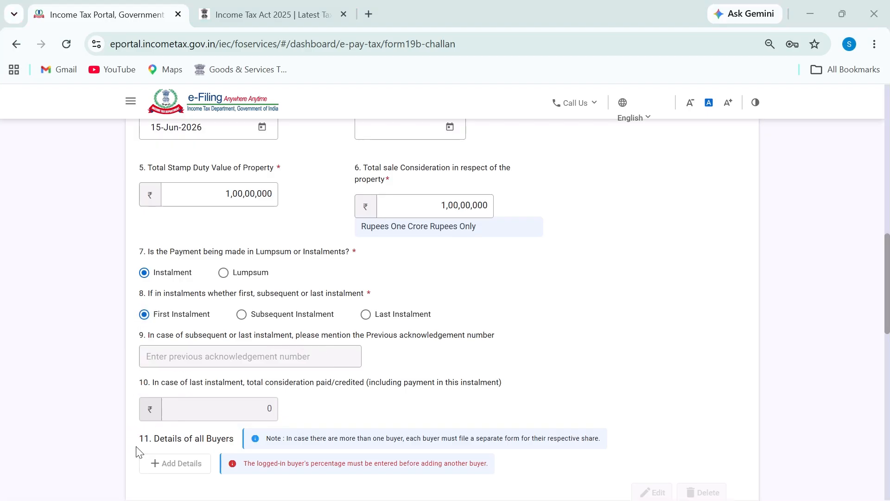
Underline the Details of all Buyers heading and sketch a one buyer, two sellers note
scroll(163, 417, down, 2)
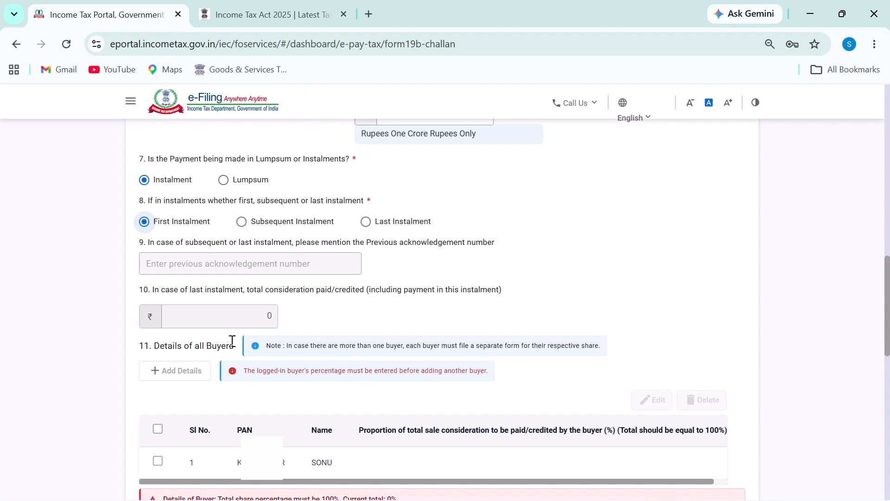
key(ctrl+2)
drag(159, 353, 257, 354)
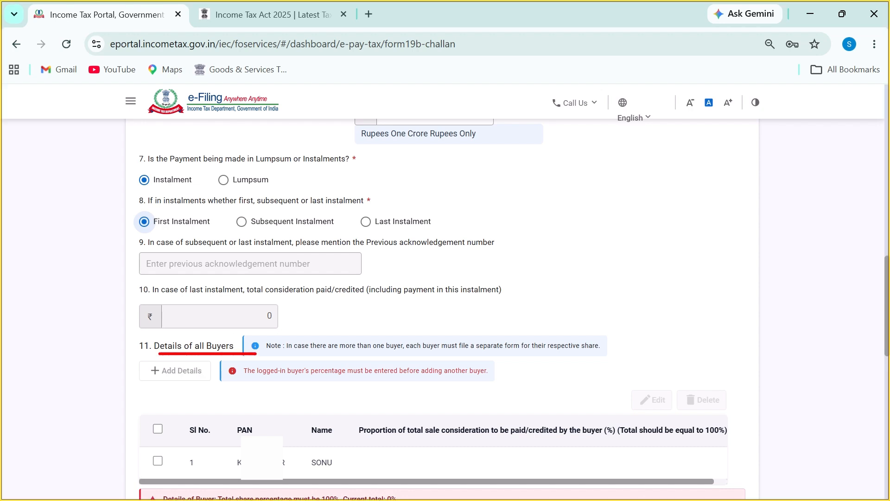
drag(649, 192, 649, 235)
mouse_move(685, 198)
mouse_down()
mouse_move(711, 241)
mouse_move(687, 252)
mouse_up()
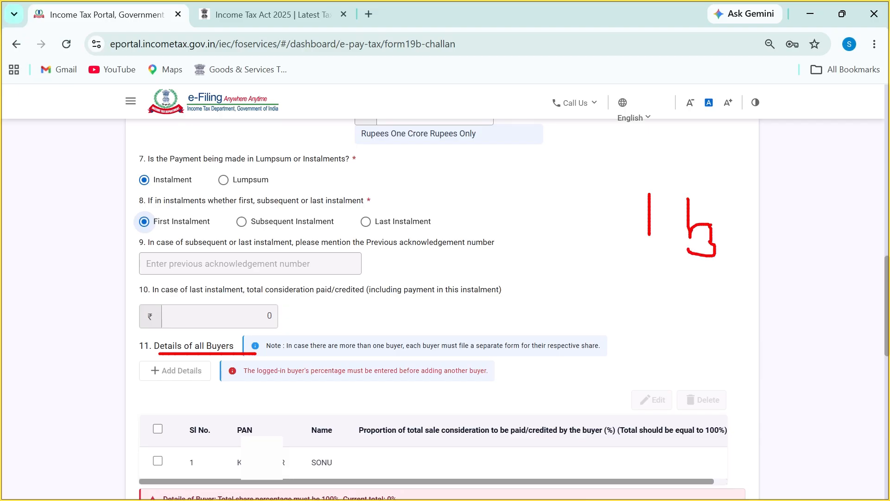
mouse_move(716, 221)
mouse_down()
mouse_move(735, 287)
mouse_move(718, 262)
mouse_move(742, 292)
mouse_move(752, 239)
mouse_up()
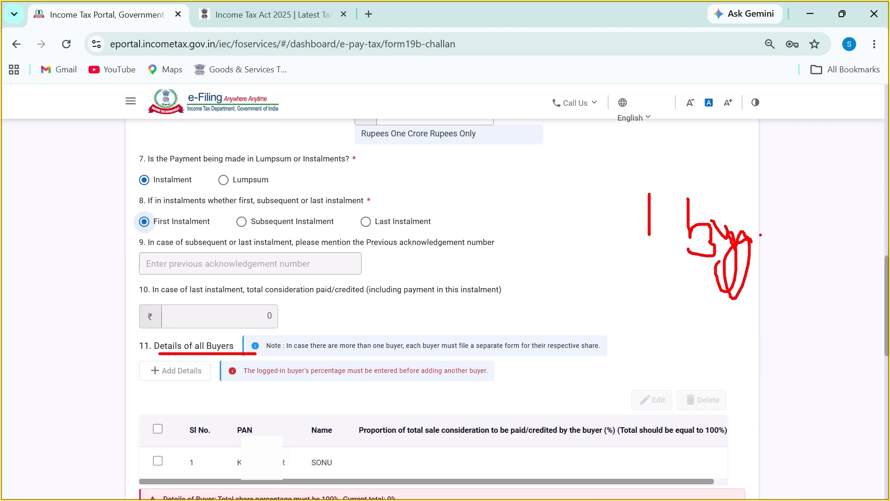
mouse_move(773, 192)
mouse_down()
mouse_move(799, 224)
mouse_move(840, 178)
mouse_move(870, 217)
mouse_up()
click(847, 200)
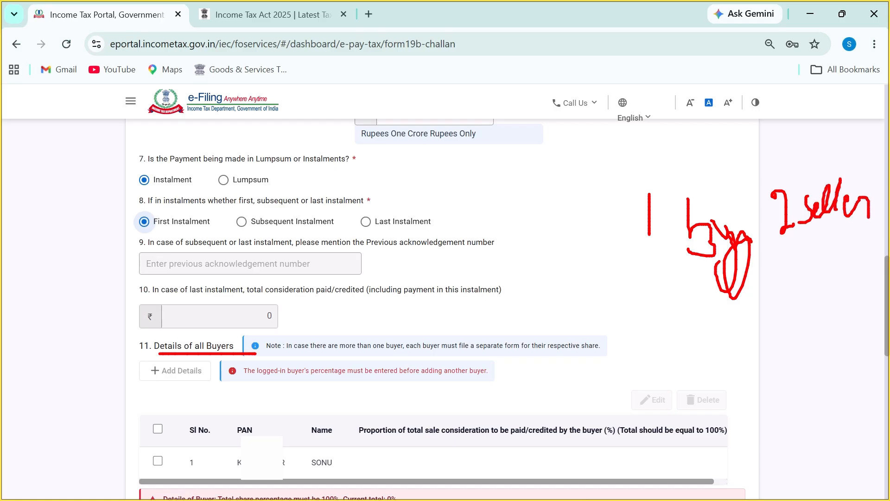
mouse_move(645, 273)
mouse_down()
mouse_move(779, 267)
mouse_move(878, 214)
mouse_up()
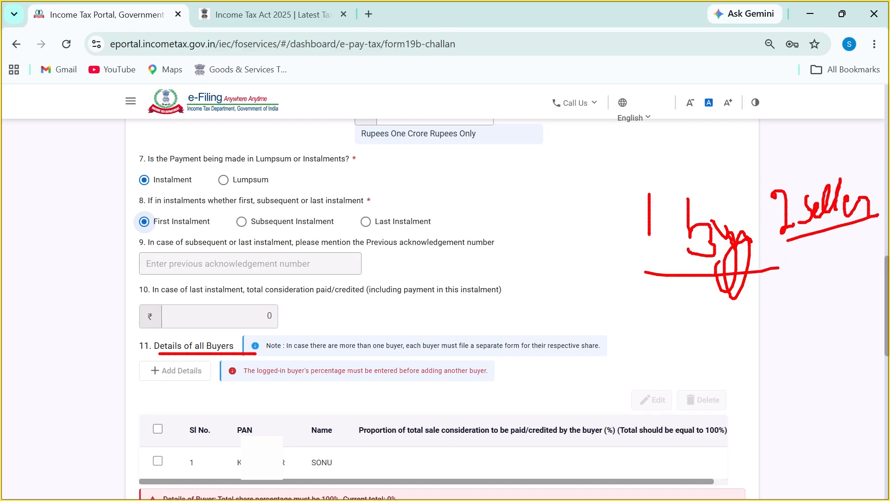
key(Escape)
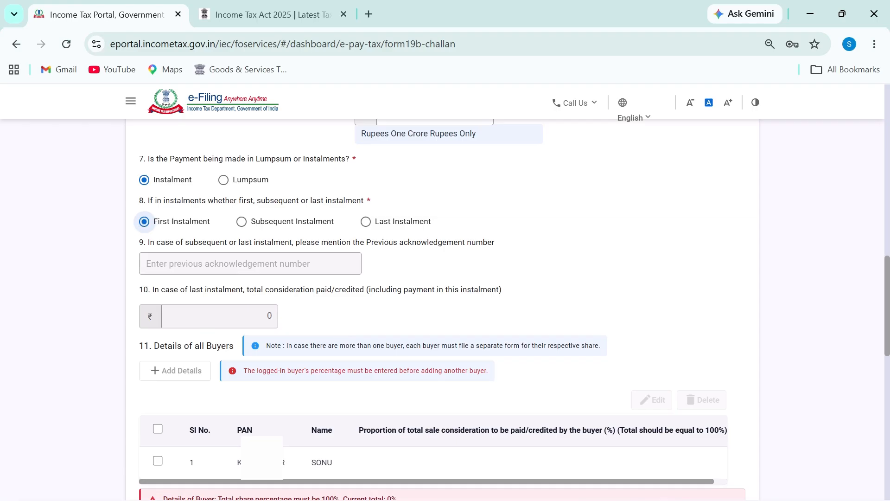
Tick buyer row 1 in the section 11 buyers table
scroll(176, 249, down, 2)
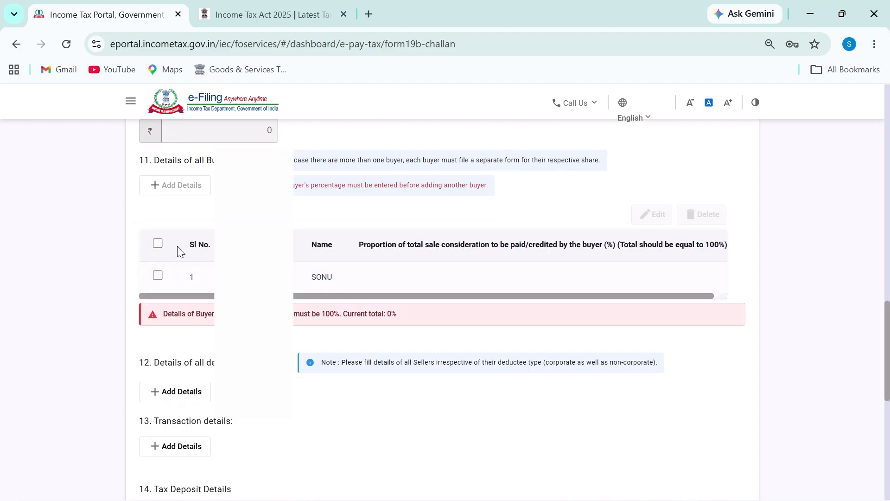
scroll(449, 358, down, 4)
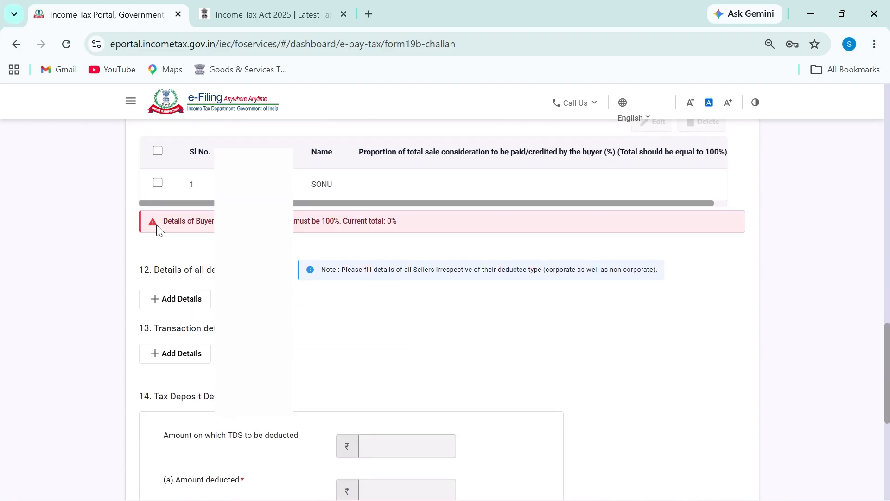
click(158, 183)
scroll(626, 270, up, 4)
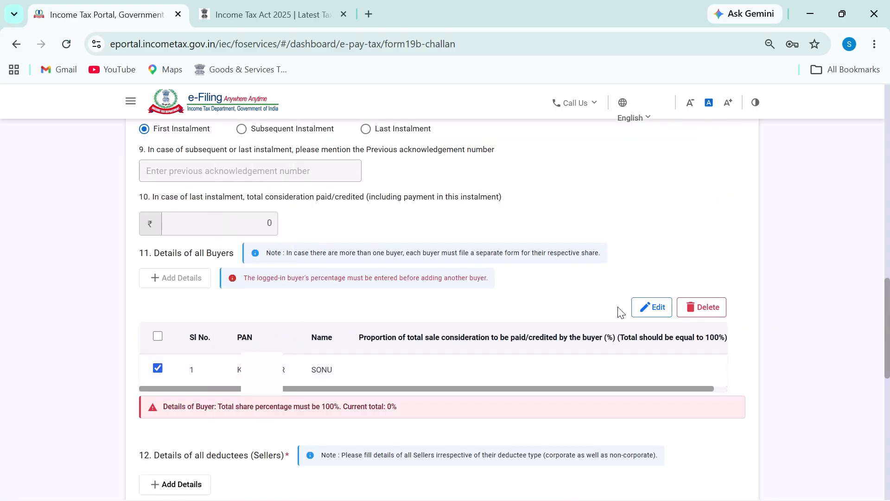
Edit the buyer row and save its proportion of sale consideration as 100 percent
click(649, 306)
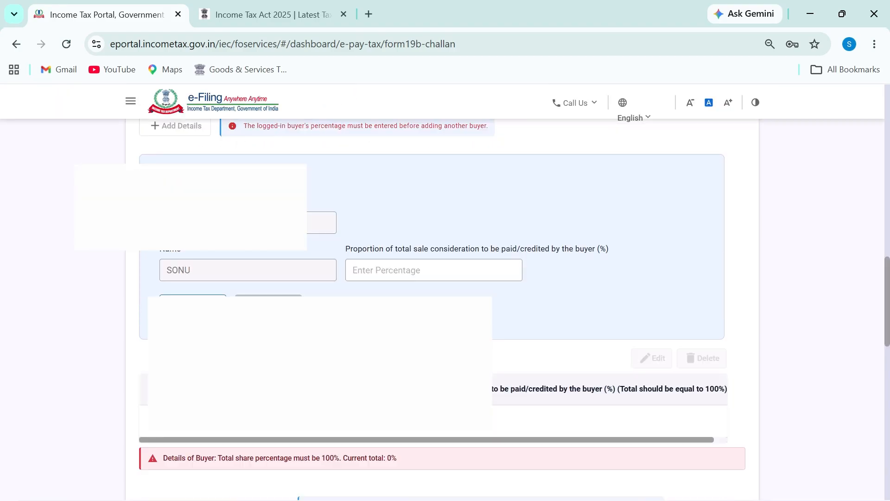
click(414, 236)
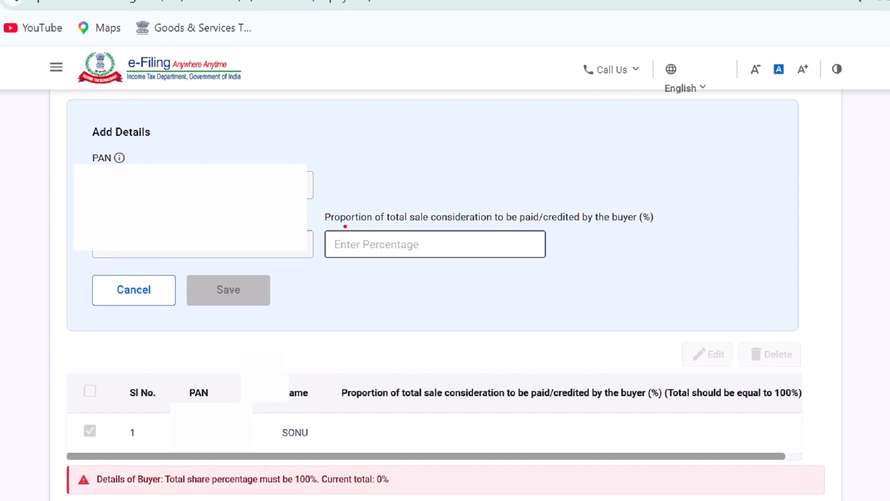
drag(360, 227, 448, 225)
drag(466, 225, 640, 223)
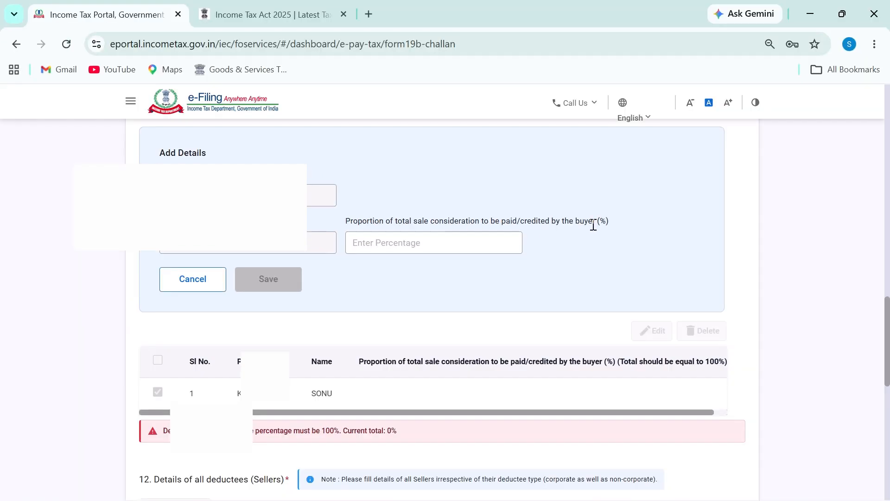
click(451, 242)
text(100)
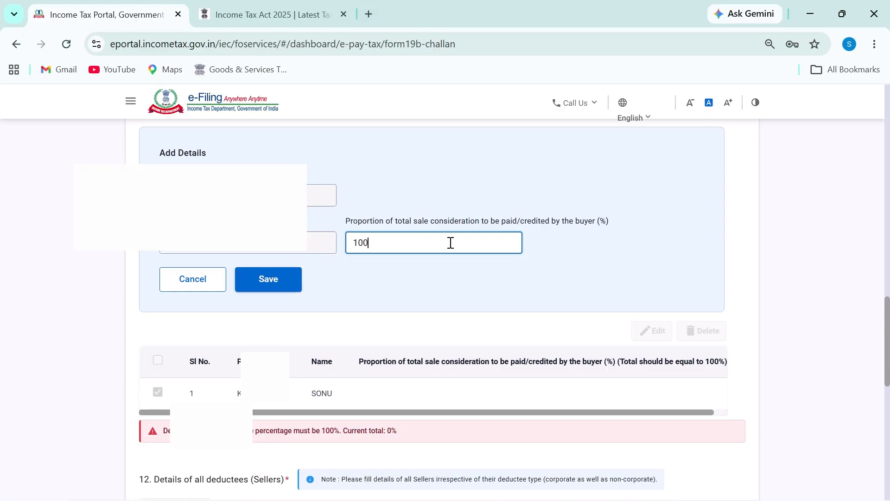
text(0)
key(BackSpace)
click(285, 288)
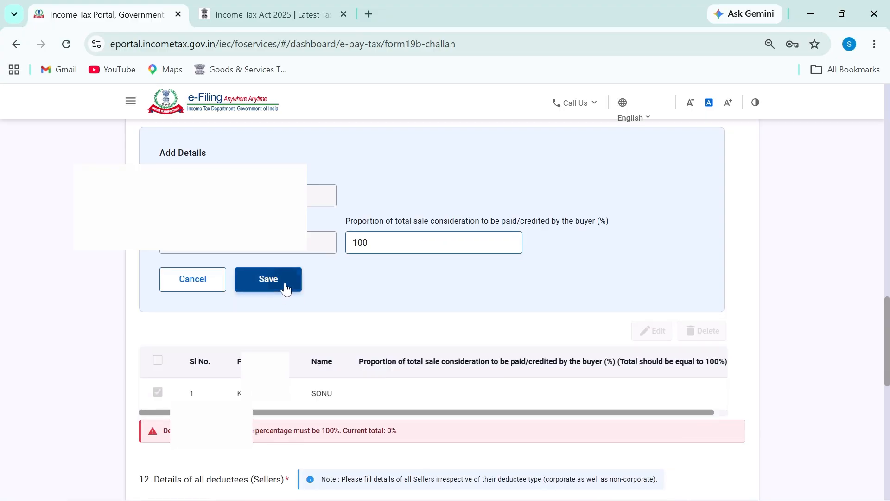
Circle the buyer's 100 percent share and note 50 beside it
scroll(361, 312, up, 2)
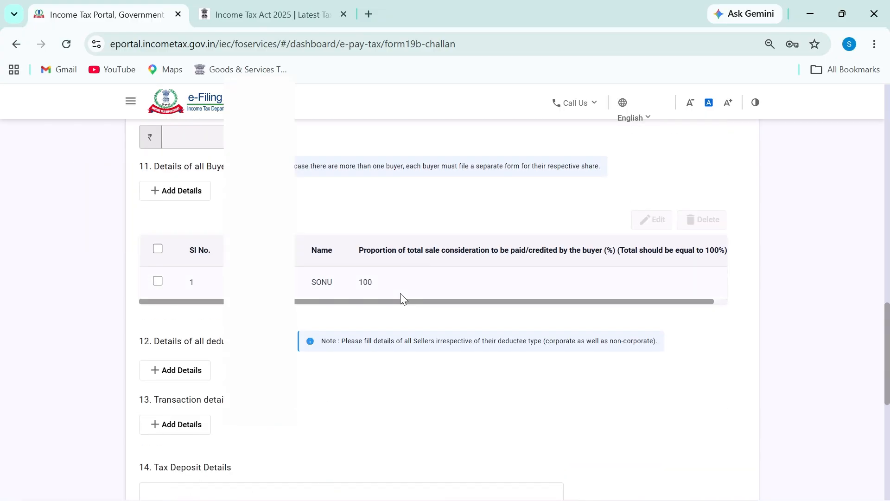
mouse_move(386, 264)
mouse_down()
mouse_move(355, 285)
mouse_move(397, 276)
mouse_up()
drag(431, 266, 418, 289)
drag(431, 265, 441, 270)
key(Escape)
scroll(445, 306, down, 2)
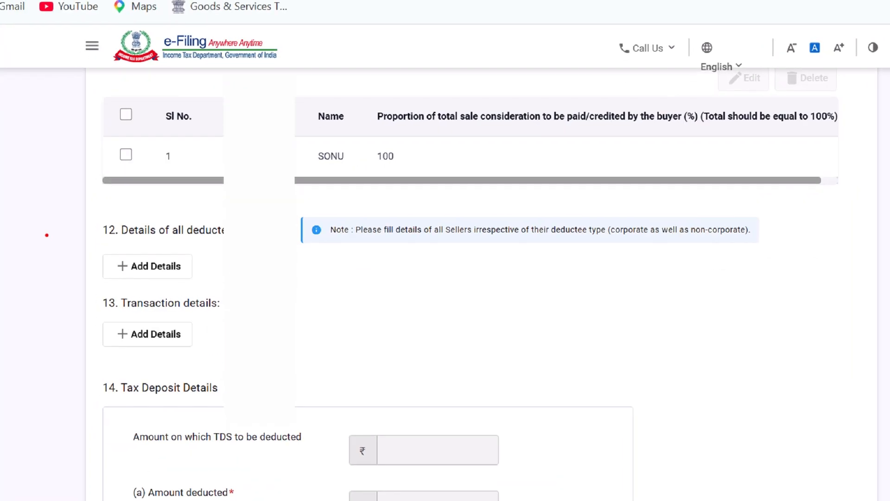
drag(86, 244, 241, 234)
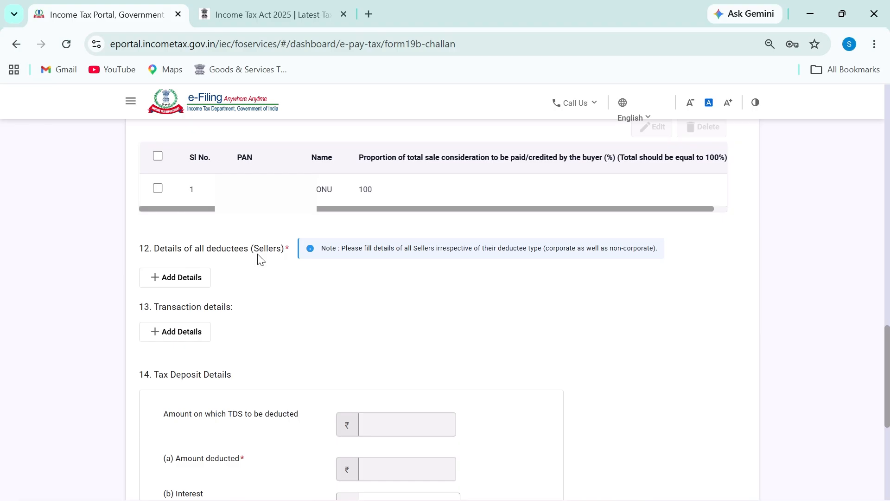
Open Add Details for a seller and underline the PAN, name, contact, email and share labels
click(190, 286)
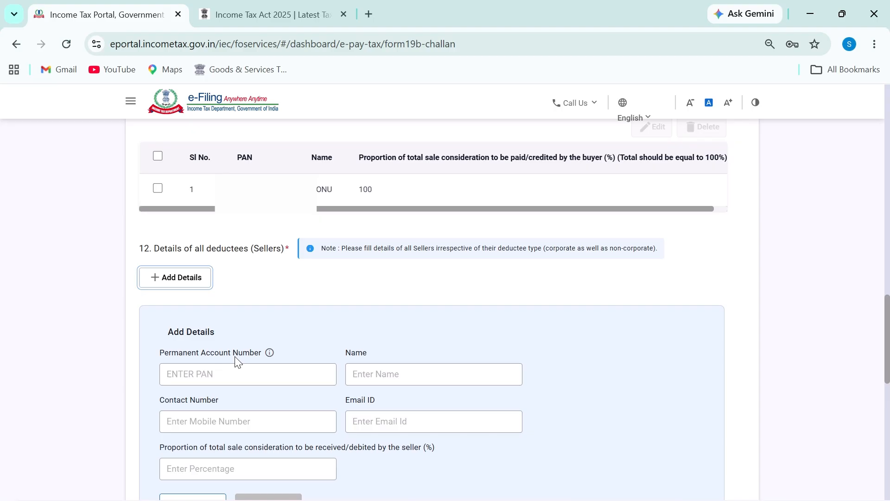
scroll(237, 357, down, 2)
click(255, 285)
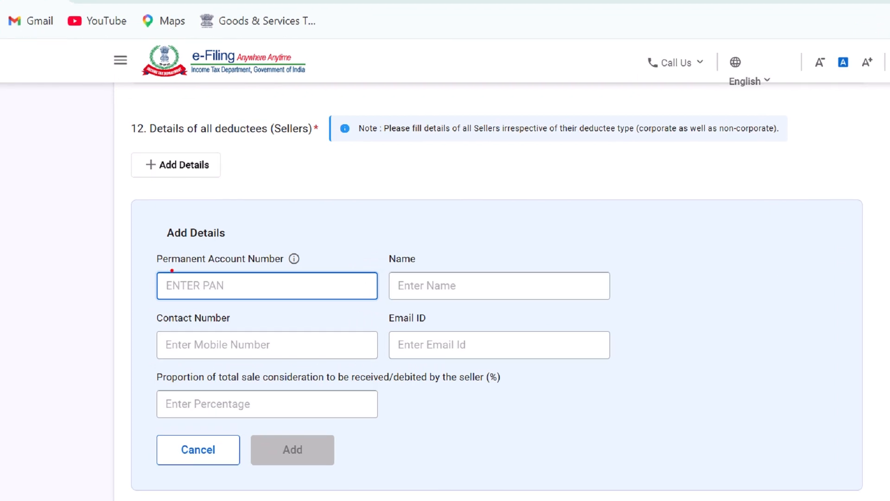
drag(177, 268, 286, 263)
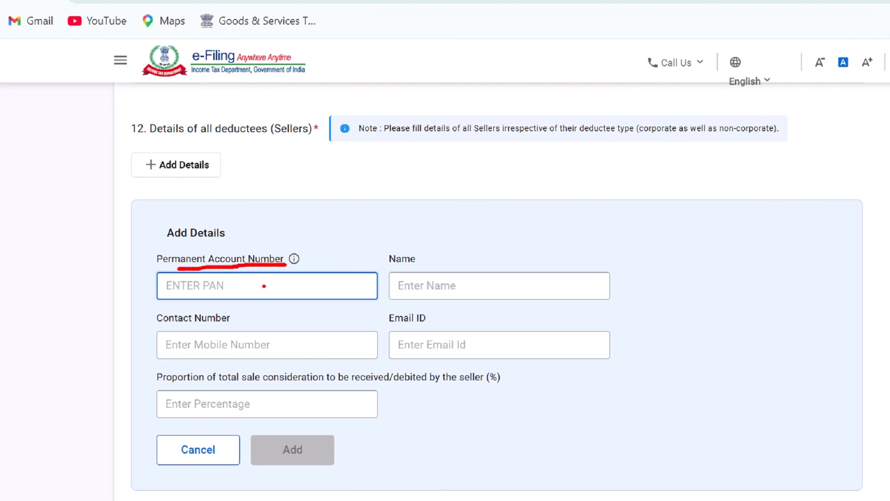
drag(408, 263, 446, 254)
drag(237, 317, 293, 309)
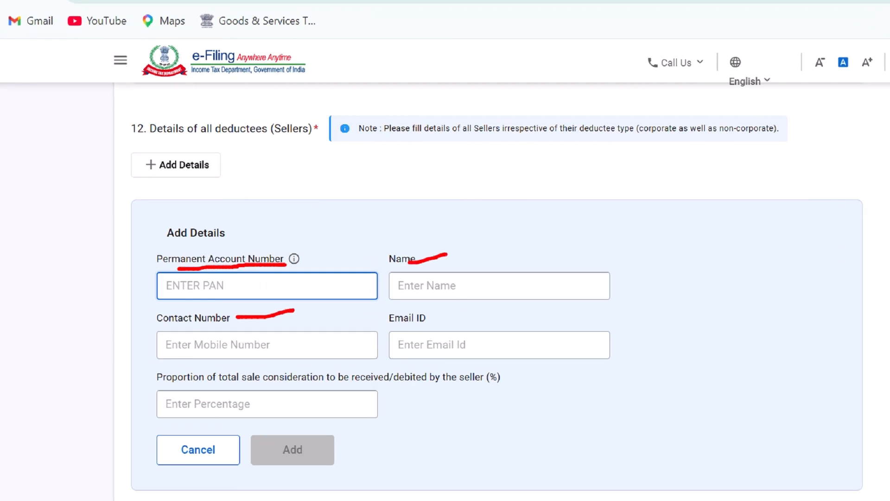
drag(430, 321, 475, 309)
drag(164, 387, 520, 380)
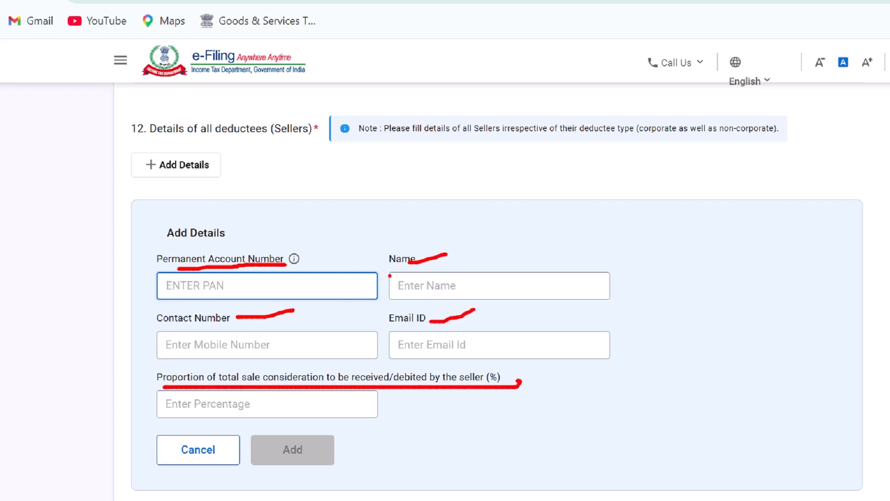
key(Escape)
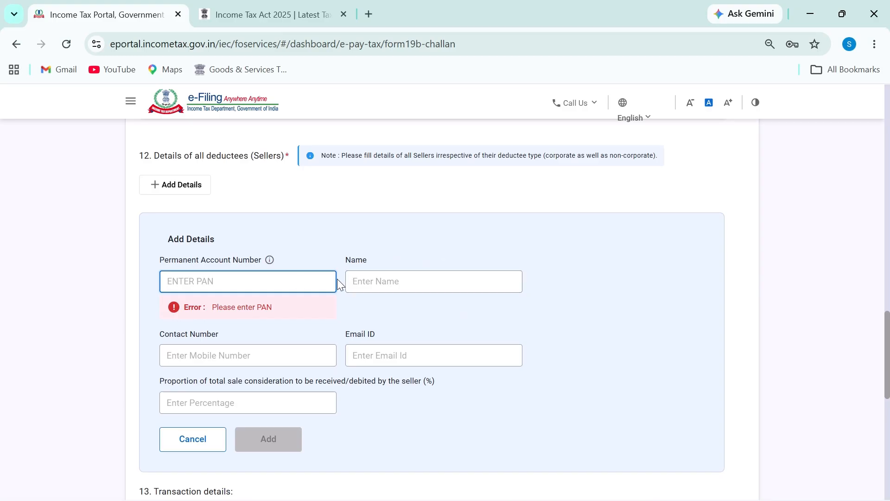
Sketch notes beside the seller form and underline its input fields
key(ctrl+2)
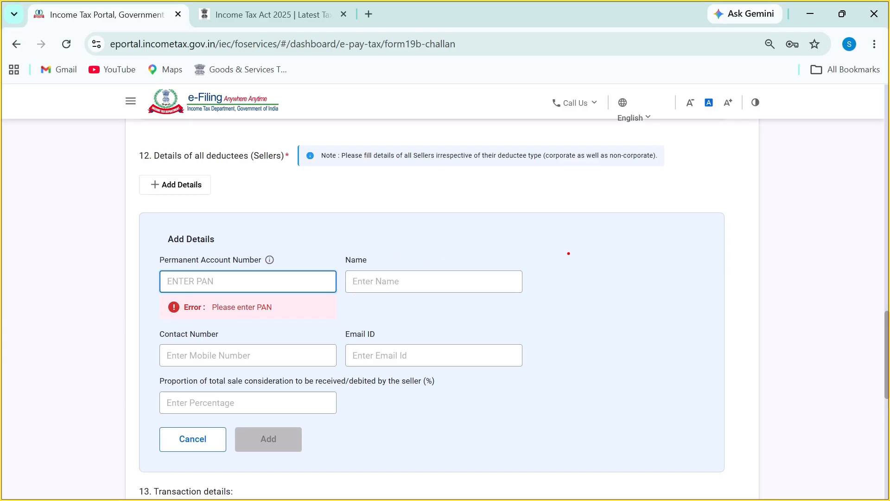
mouse_move(585, 245)
mouse_down()
mouse_move(585, 272)
mouse_move(624, 242)
mouse_up()
mouse_move(573, 275)
mouse_down()
mouse_move(628, 269)
mouse_move(651, 252)
mouse_move(654, 268)
mouse_up()
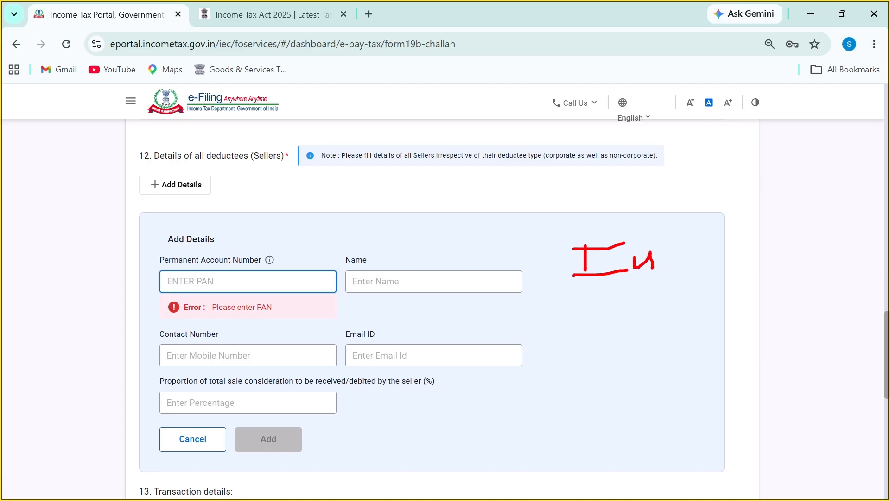
drag(226, 282, 272, 281)
drag(386, 281, 401, 282)
drag(224, 355, 255, 356)
drag(346, 355, 363, 353)
key(Escape)
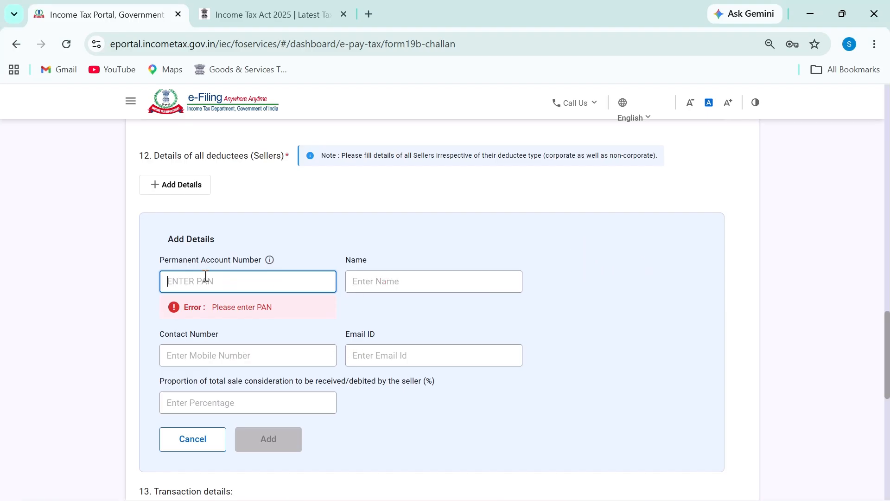
Enter the first seller's PAN and add them with a 50 percent share
text(ABC)
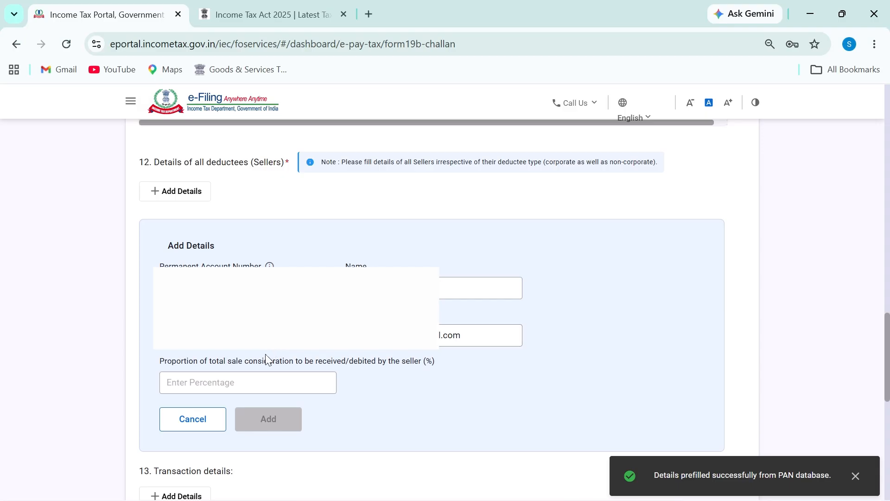
click(236, 382)
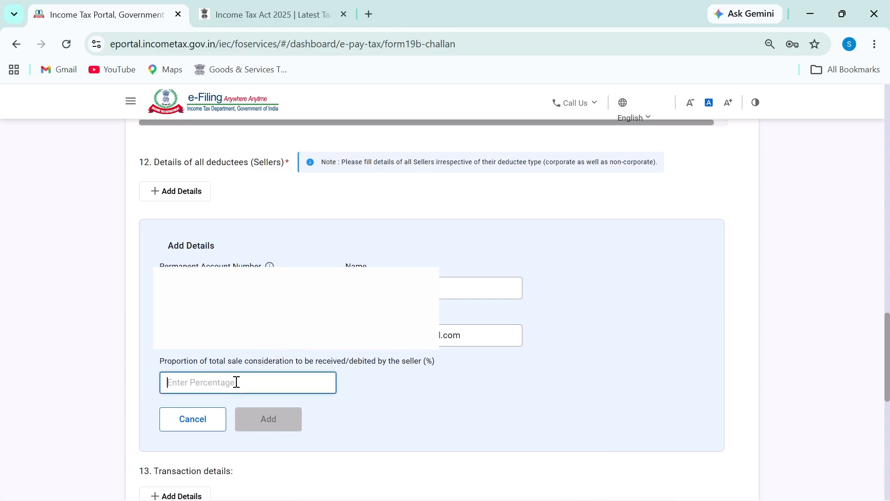
text(50)
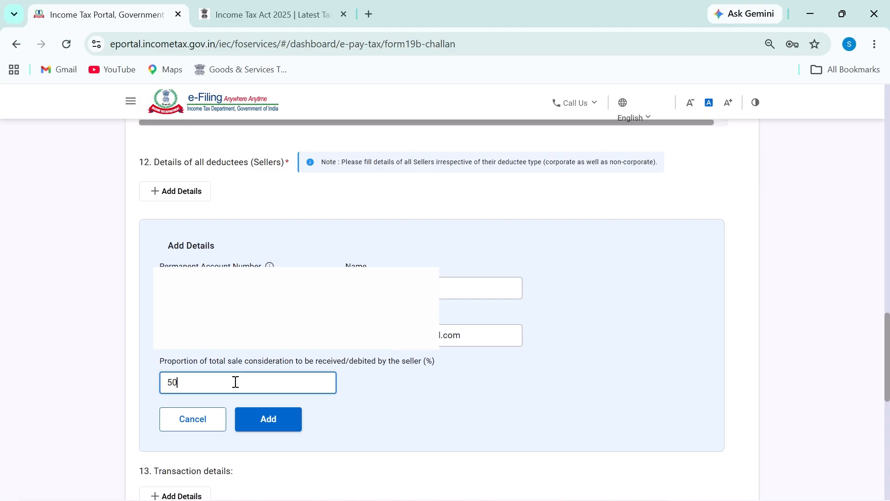
click(276, 419)
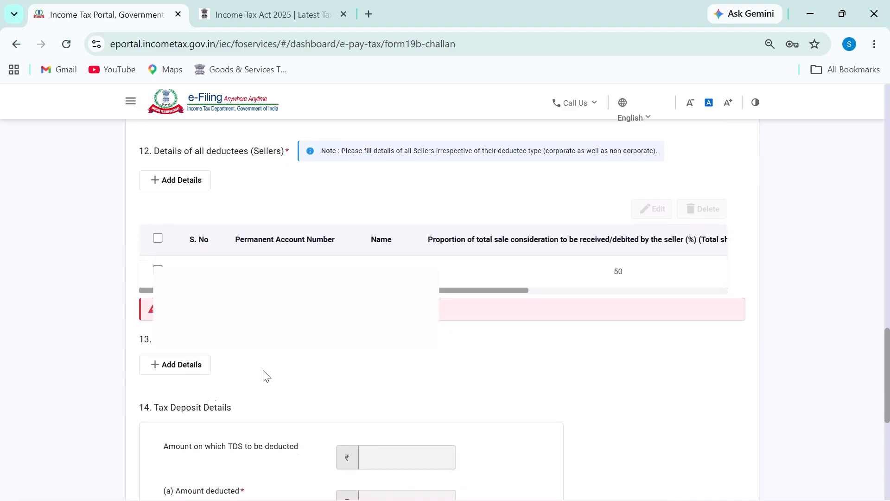
scroll(264, 374, down, 2)
scroll(215, 273, up, 5)
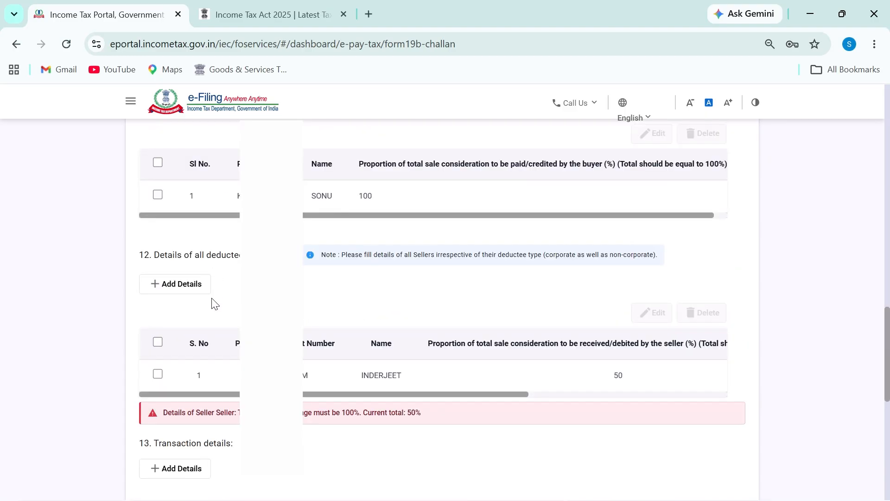
Enter the second seller's PAN and add them with a 50 percent share
click(185, 290)
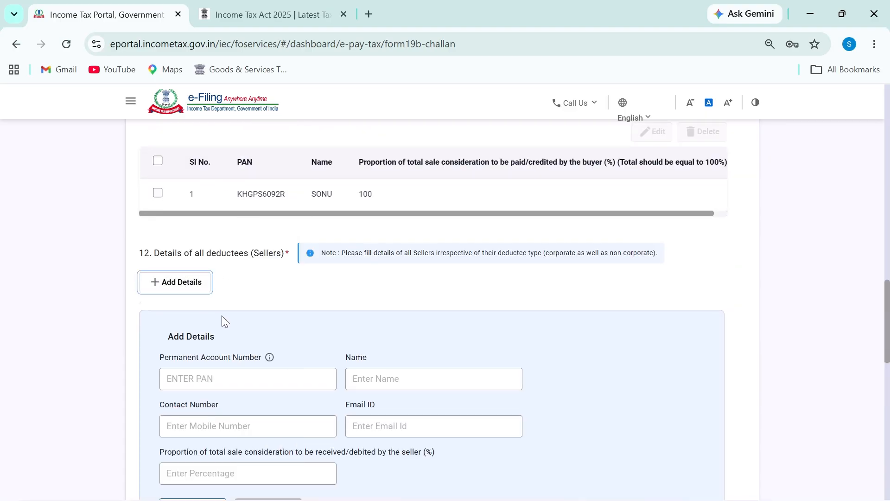
scroll(222, 316, down, 2)
click(268, 293)
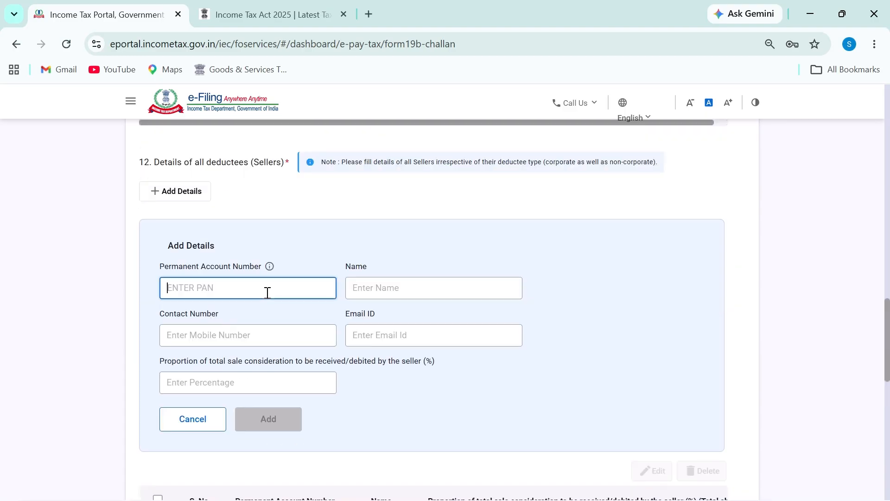
text(BQ)
scroll(399, 390, down, 2)
click(239, 302)
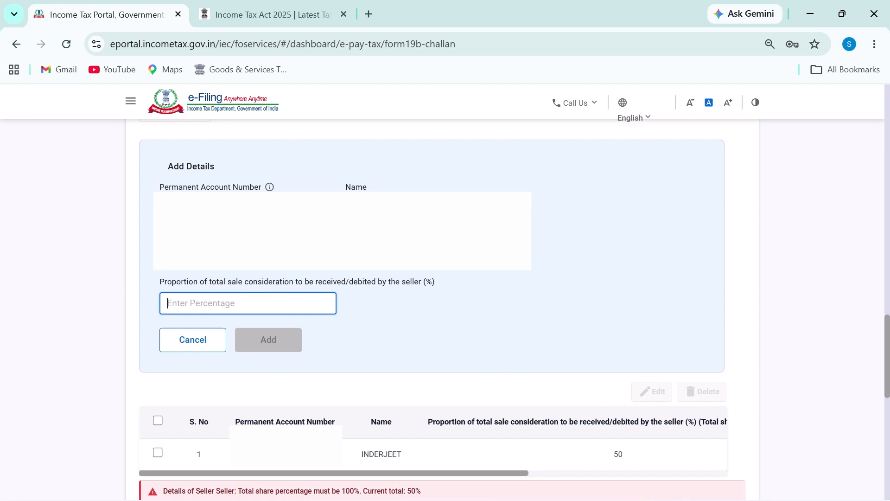
text(50)
click(254, 334)
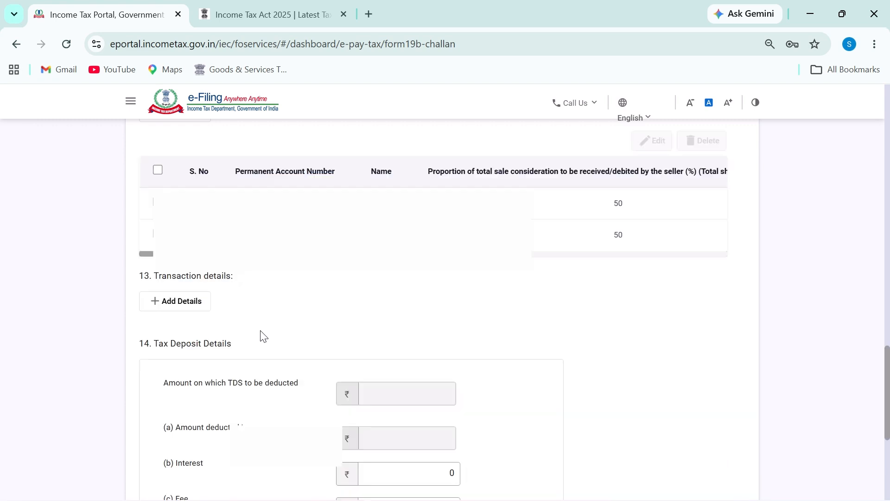
scroll(377, 341, up, 4)
scroll(390, 350, down, 2)
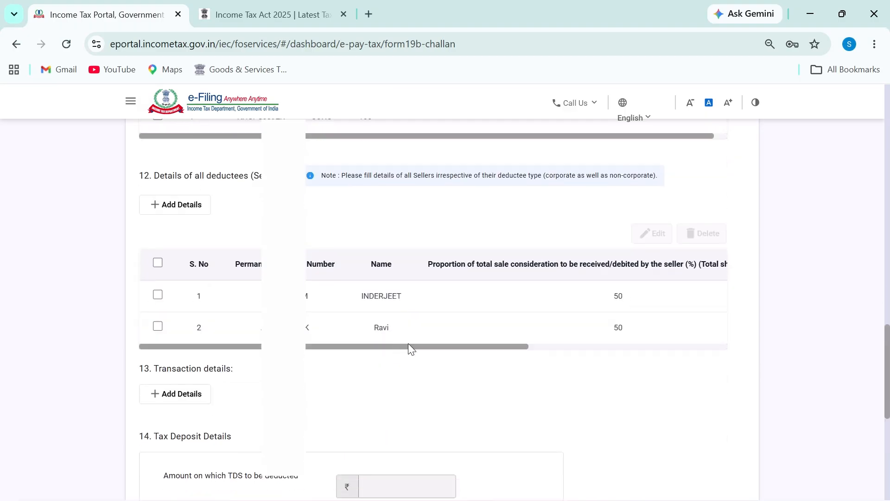
Circle both sellers' names and 50 percent shares, then mark the Transaction details section
key(ctrl+2)
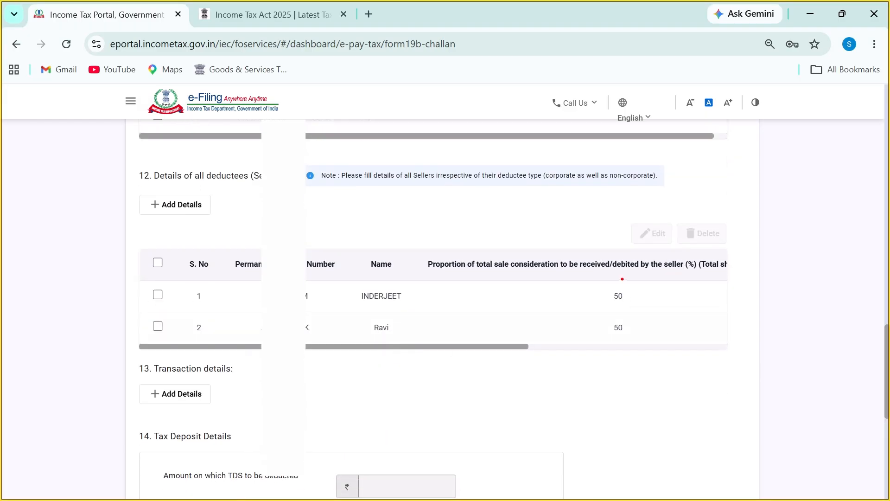
mouse_move(622, 278)
mouse_down()
mouse_move(653, 274)
mouse_move(612, 279)
mouse_up()
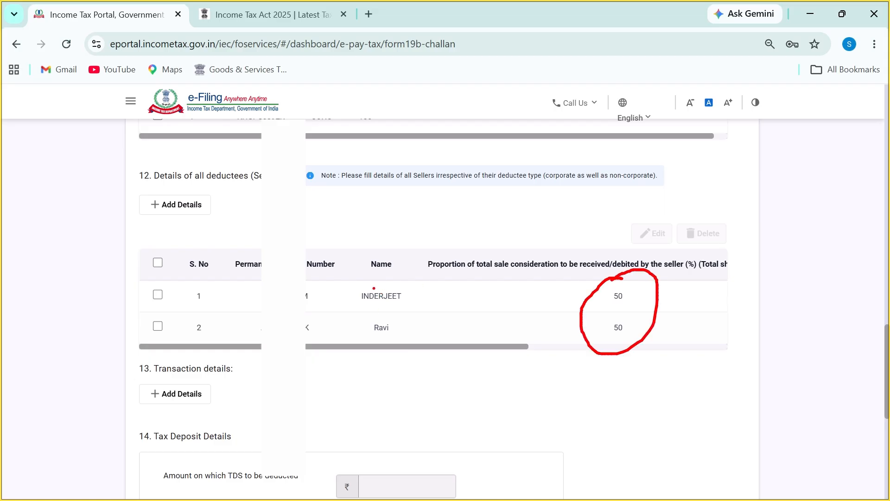
mouse_move(365, 281)
mouse_down()
mouse_move(392, 352)
mouse_move(374, 275)
mouse_up()
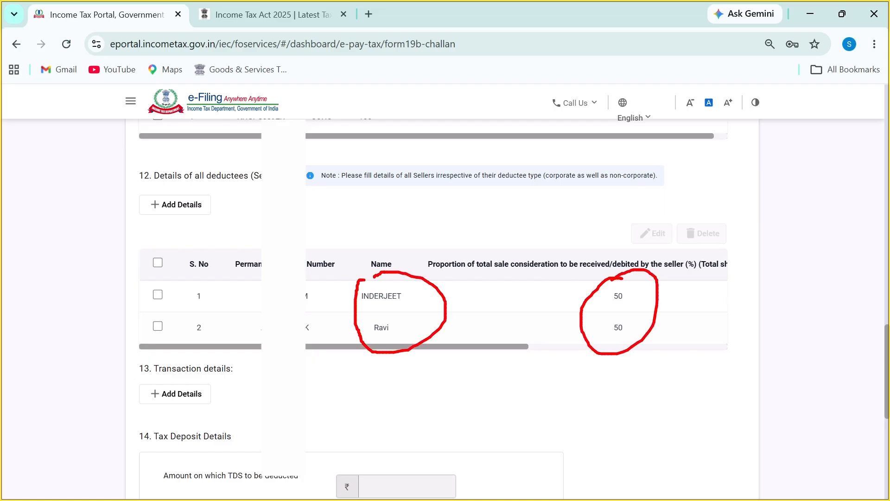
key(Escape)
scroll(468, 336, down, 3)
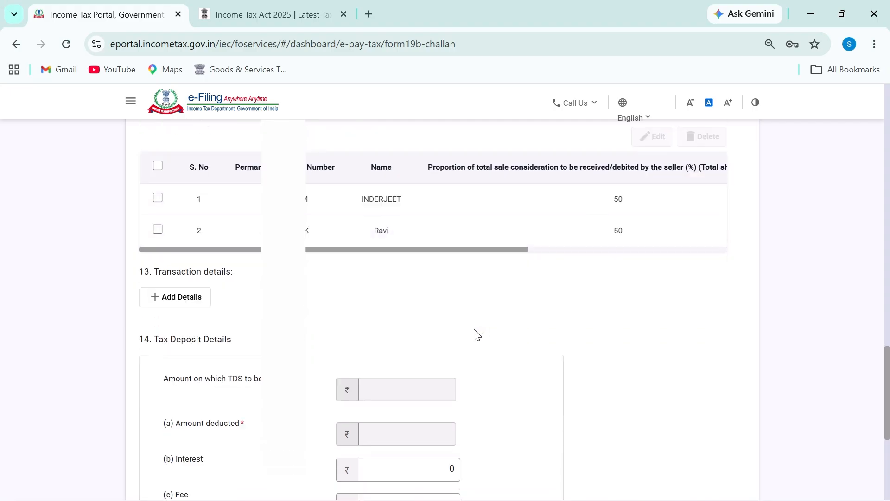
scroll(467, 333, up, 1)
key(ctrl+2)
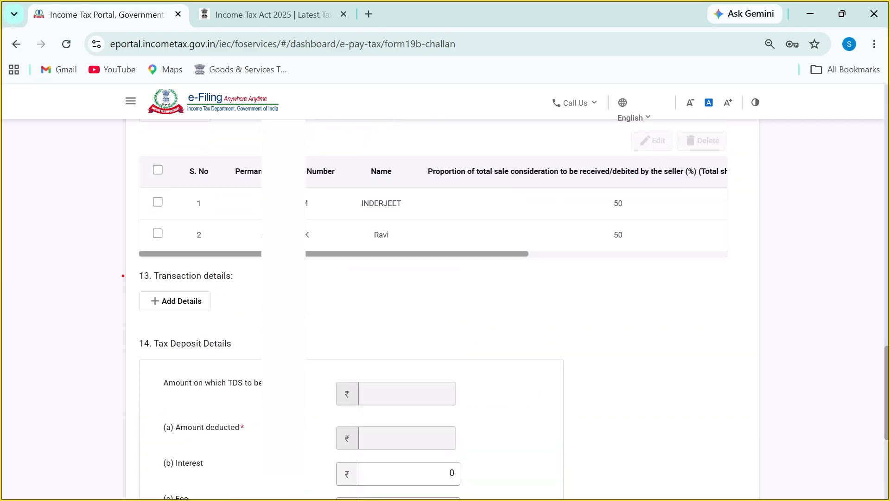
drag(141, 285, 239, 283)
key(Escape)
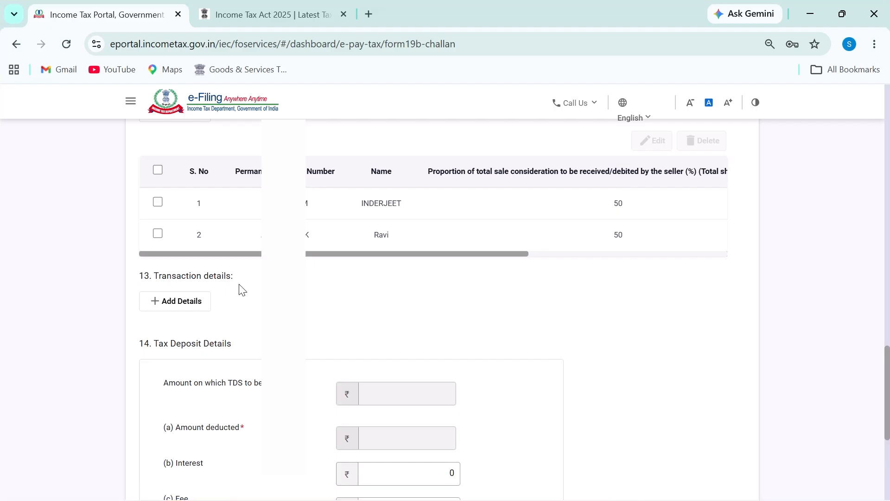
scroll(241, 290, down, 2)
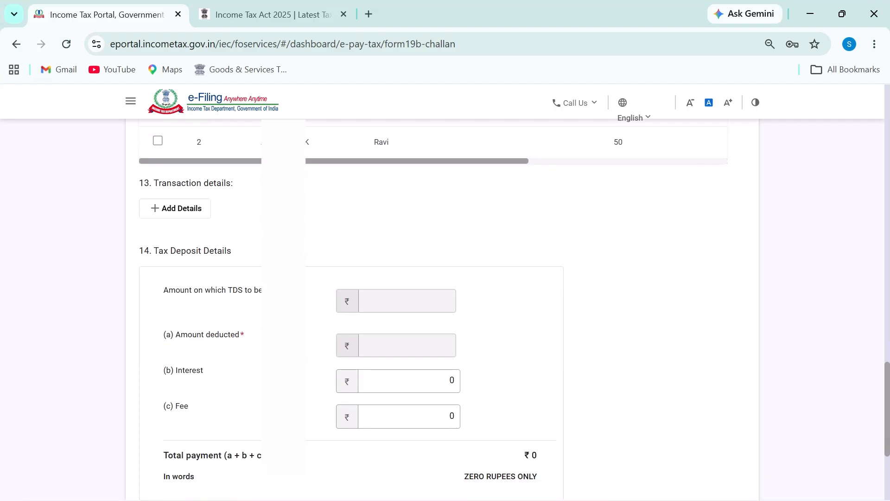
Open the transaction Add Details form and scroll through its fields
click(181, 214)
scroll(440, 361, down, 2)
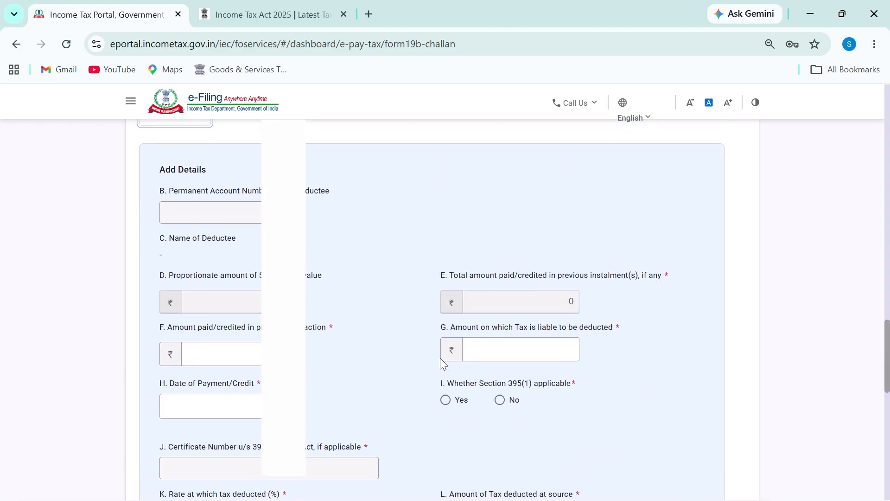
scroll(440, 358, down, 4)
scroll(192, 309, up, 5)
scroll(477, 367, down, 2)
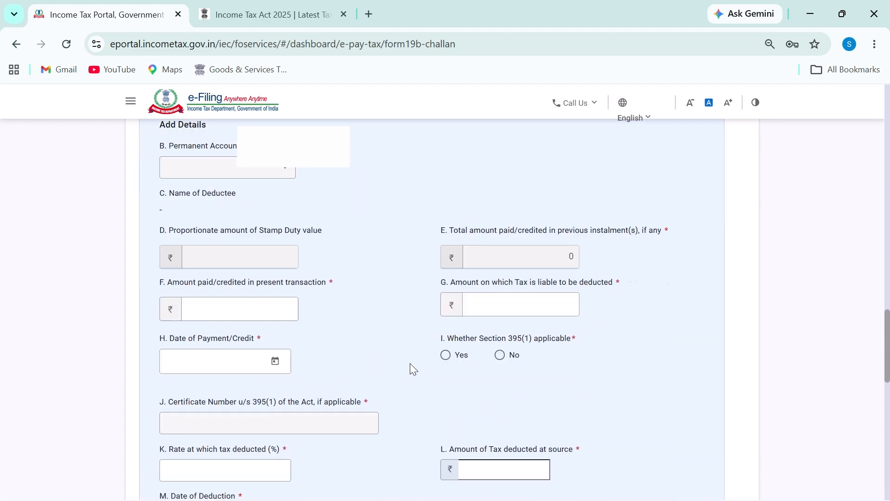
scroll(409, 368, down, 1)
scroll(410, 370, up, 2)
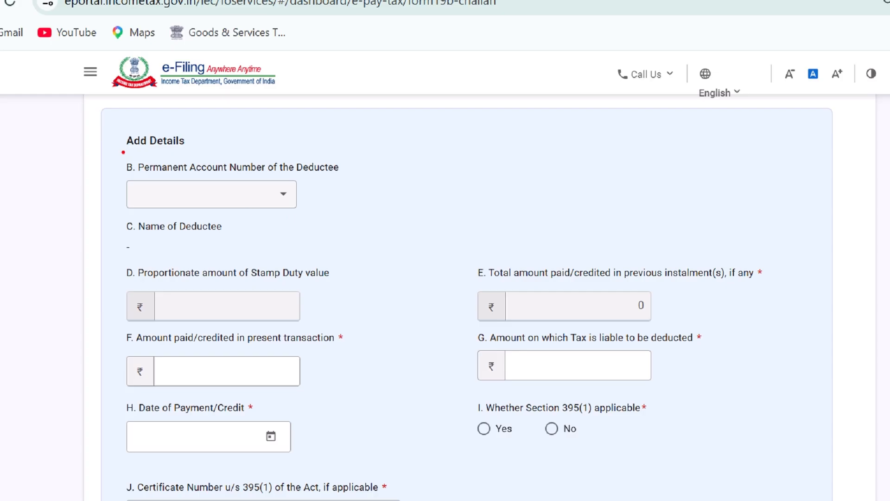
Underline the Add Details heading and the deductee PAN, deductee name and stamp duty labels
drag(126, 151, 223, 151)
drag(143, 178, 347, 178)
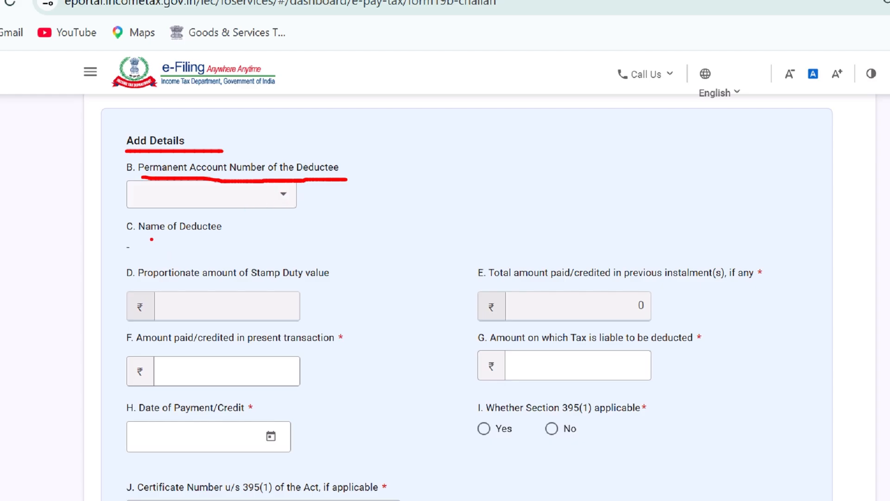
drag(142, 239, 266, 238)
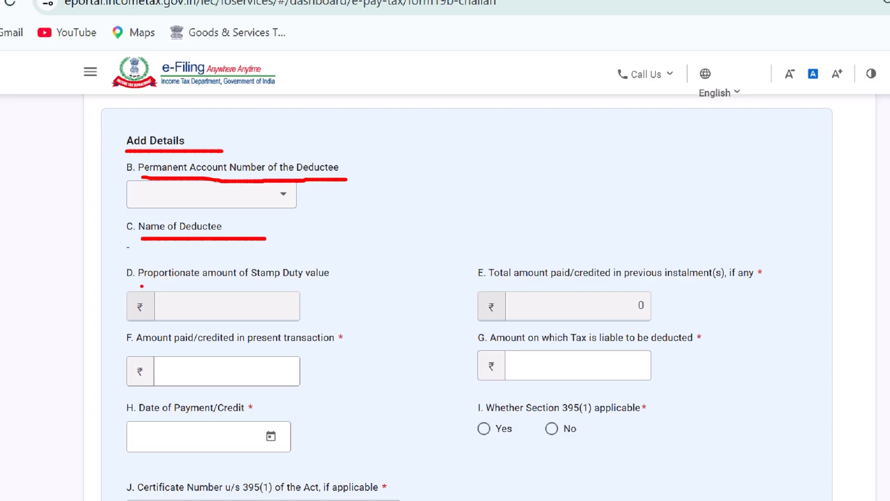
drag(139, 284, 333, 285)
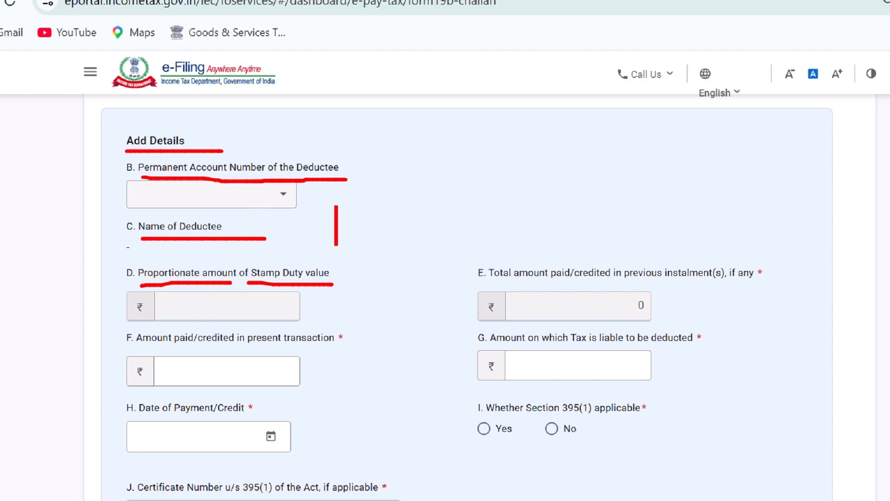
Write a 'final installment' note, point the stamp duty field at it, and box the amount labels
text(fi)
key(BackSpace)
key(BackSpace)
text(final )
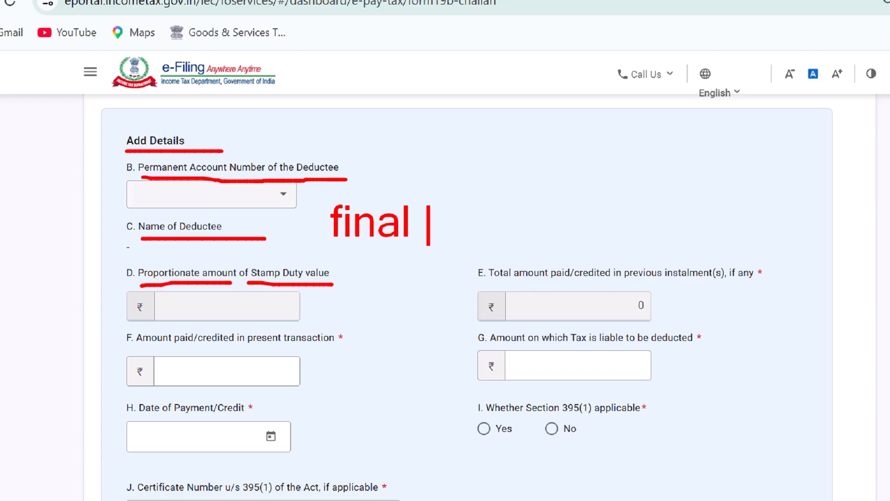
text(instal)
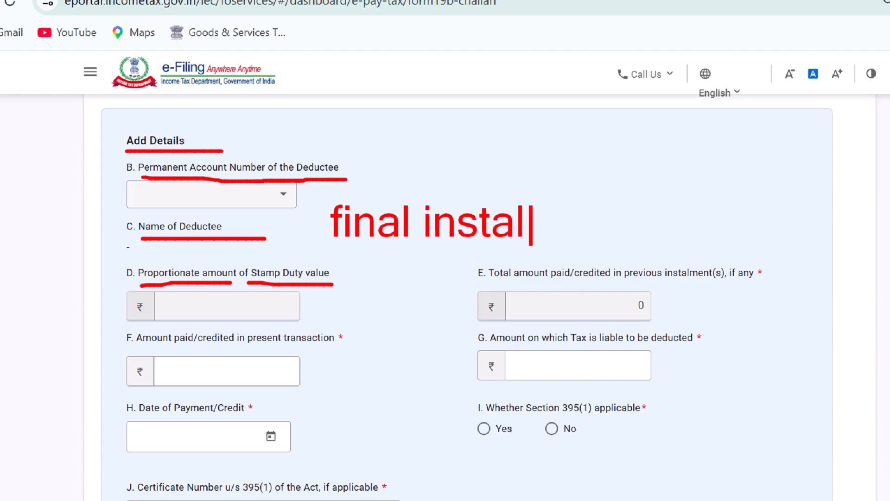
text(lment)
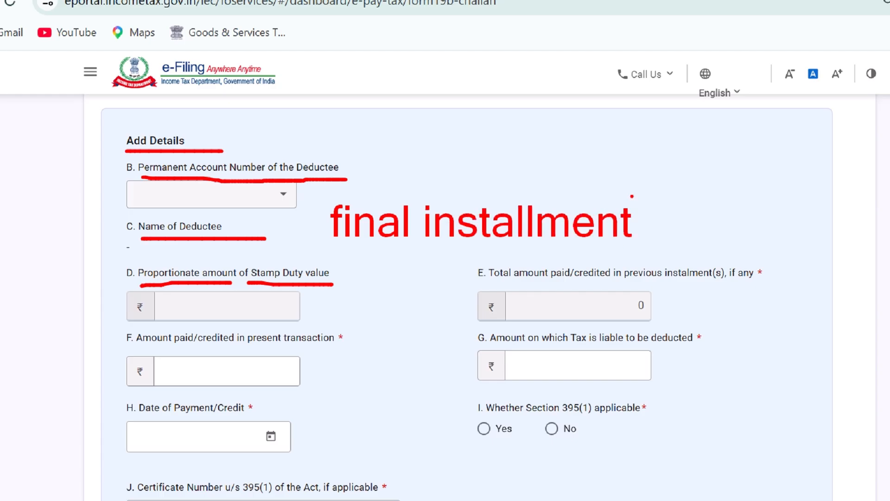
drag(263, 305, 373, 242)
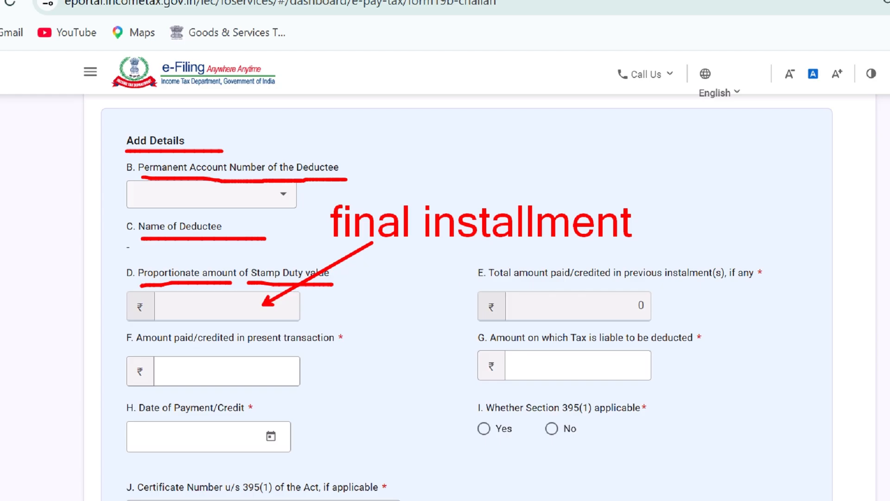
mouse_move(464, 255)
mouse_down()
mouse_move(592, 286)
mouse_move(834, 274)
mouse_move(803, 285)
mouse_up()
mouse_move(496, 280)
mouse_down()
mouse_move(701, 281)
mouse_move(732, 275)
mouse_move(723, 263)
mouse_up()
click(733, 280)
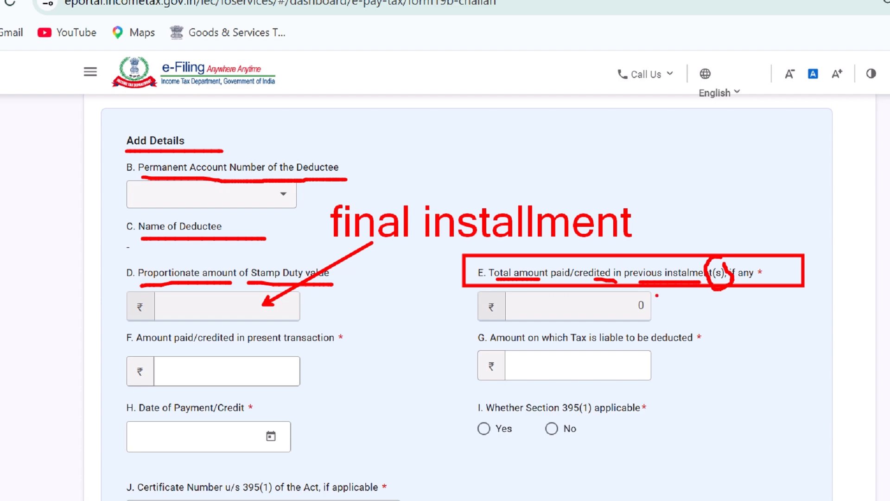
drag(133, 351, 320, 346)
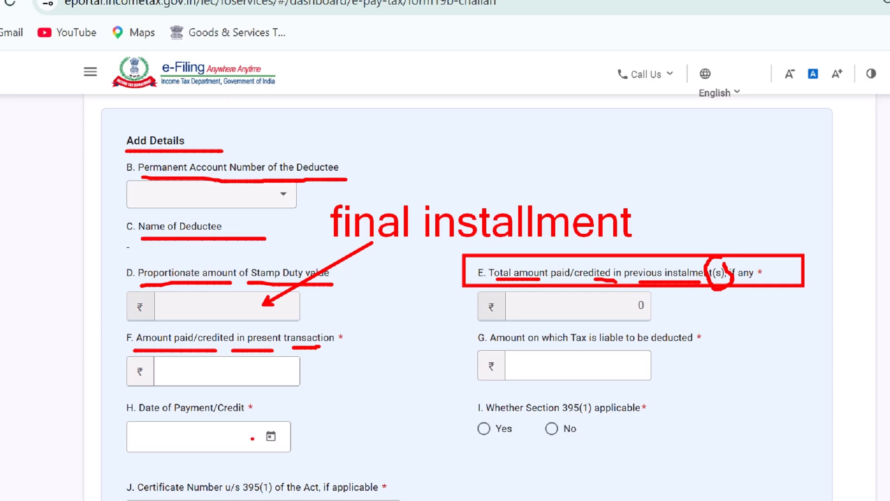
drag(194, 361, 218, 362)
drag(501, 343, 712, 348)
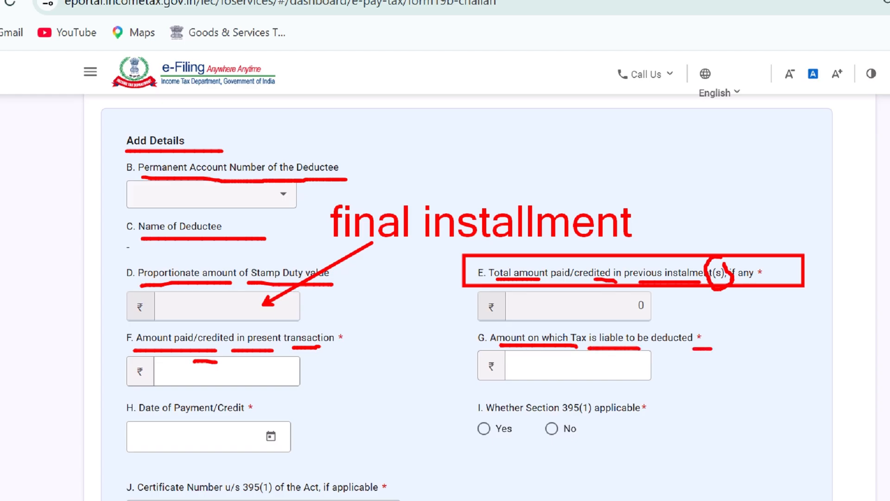
drag(234, 375, 276, 371)
drag(539, 377, 599, 369)
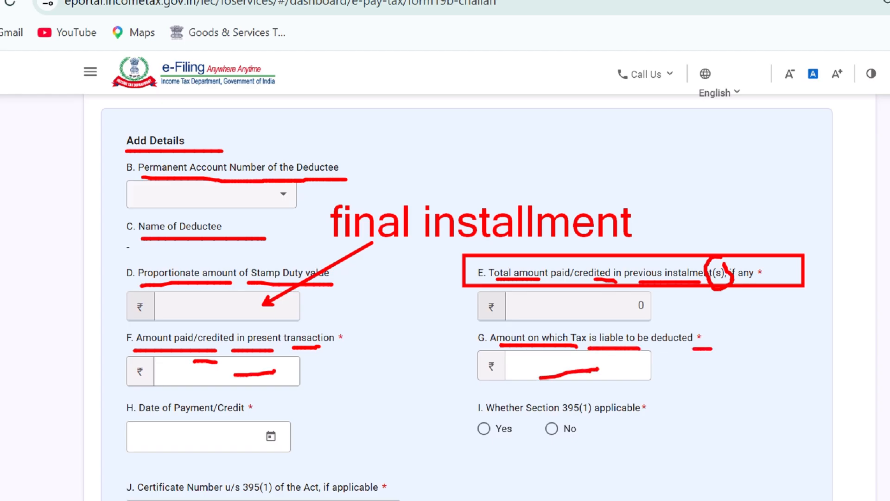
mouse_move(138, 416)
mouse_down()
mouse_move(249, 414)
mouse_move(295, 438)
mouse_move(273, 423)
mouse_up()
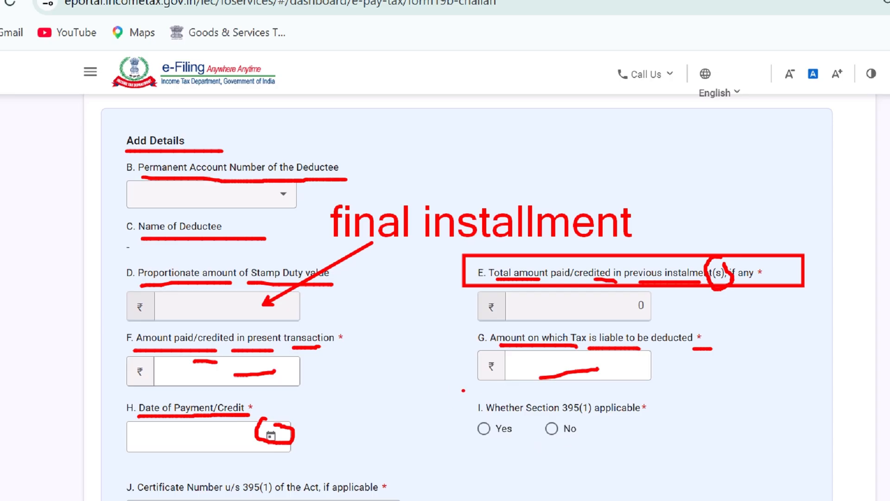
mouse_move(463, 390)
mouse_down()
mouse_move(573, 425)
mouse_move(685, 440)
mouse_move(672, 449)
mouse_up()
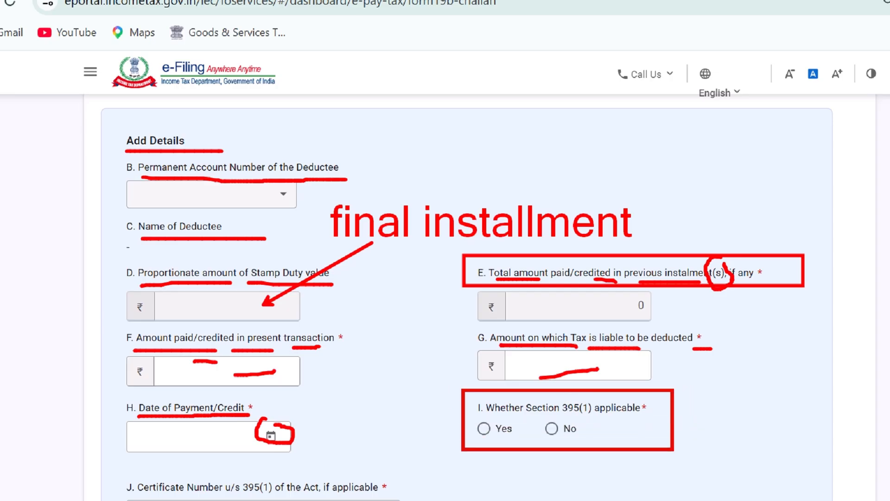
click(503, 417)
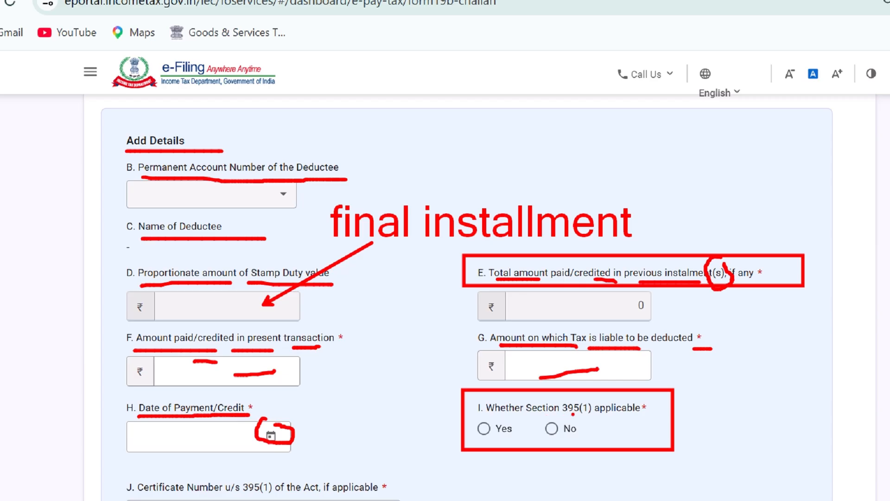
key(ctrl+z)
mouse_move(608, 407)
mouse_down()
mouse_move(634, 410)
mouse_move(638, 443)
mouse_move(680, 442)
mouse_move(681, 427)
mouse_up()
key(ctrl+z)
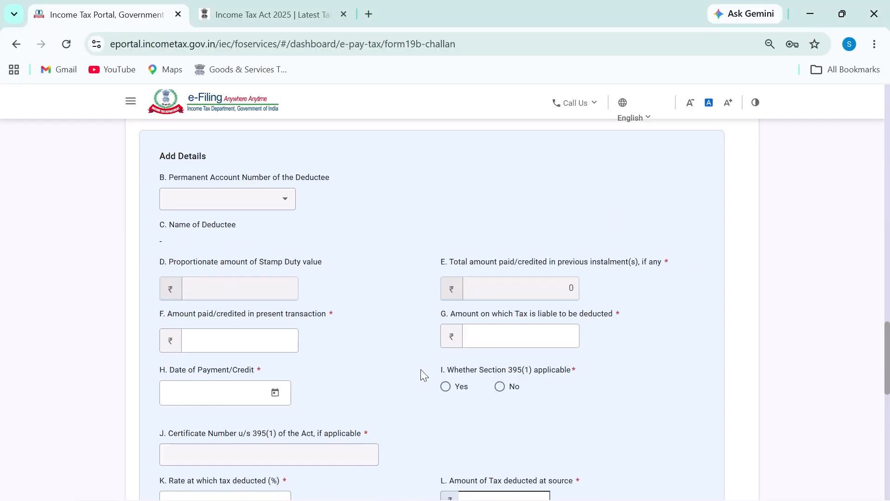
Circle the Section 395(1) answers and certificate field, underline the tax rate, and circle tax deducted
scroll(454, 412, down, 4)
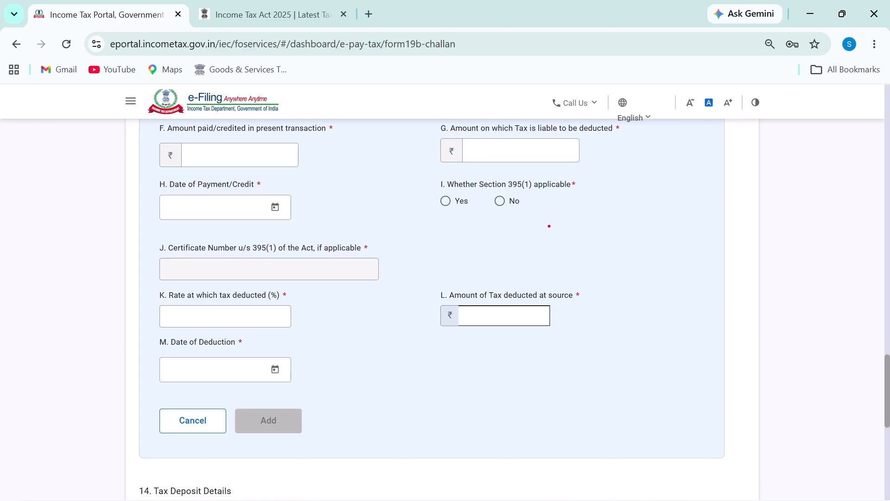
mouse_move(458, 191)
mouse_down()
mouse_move(429, 192)
mouse_move(473, 214)
mouse_move(454, 188)
mouse_up()
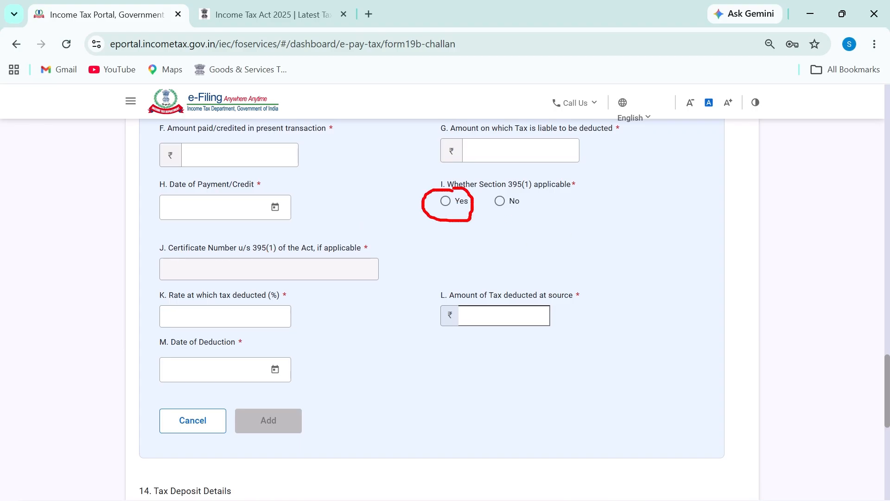
mouse_move(165, 232)
mouse_down()
mouse_move(200, 281)
mouse_move(380, 253)
mouse_move(260, 227)
mouse_move(160, 228)
mouse_up()
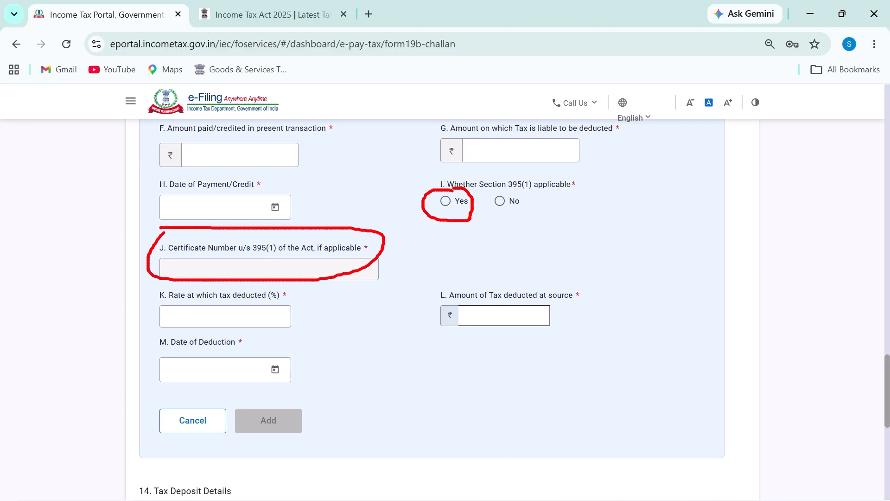
drag(491, 193, 515, 203)
drag(170, 304, 198, 301)
drag(204, 305, 285, 305)
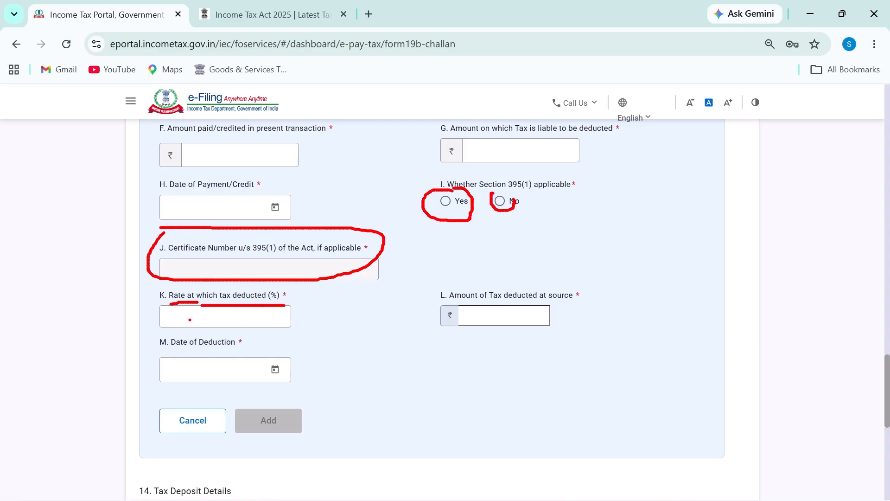
mouse_move(191, 312)
mouse_down()
mouse_move(227, 320)
mouse_move(206, 322)
mouse_up()
mouse_move(453, 282)
mouse_down()
mouse_move(616, 267)
mouse_move(350, 268)
mouse_up()
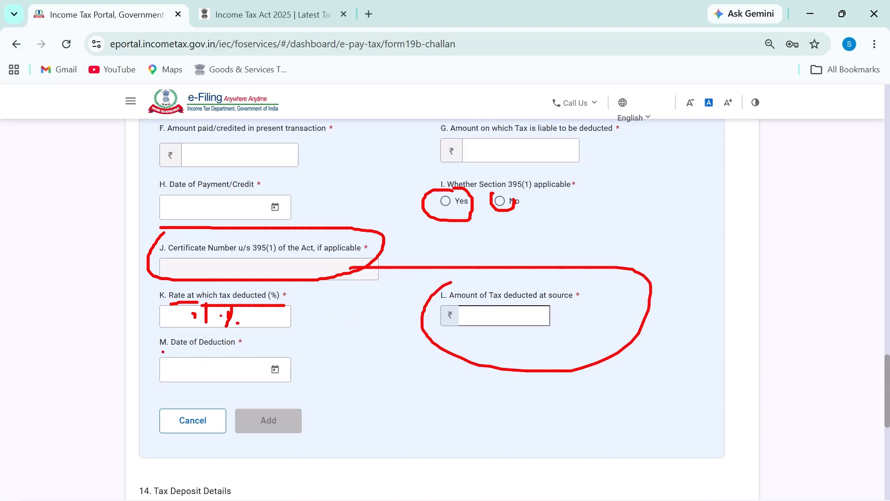
Draw a red arrow linking the payment and deduction date fields and underline both date labels
drag(163, 352, 242, 353)
mouse_move(277, 357)
mouse_down()
mouse_move(263, 362)
mouse_move(262, 376)
mouse_move(277, 385)
mouse_move(297, 370)
mouse_up()
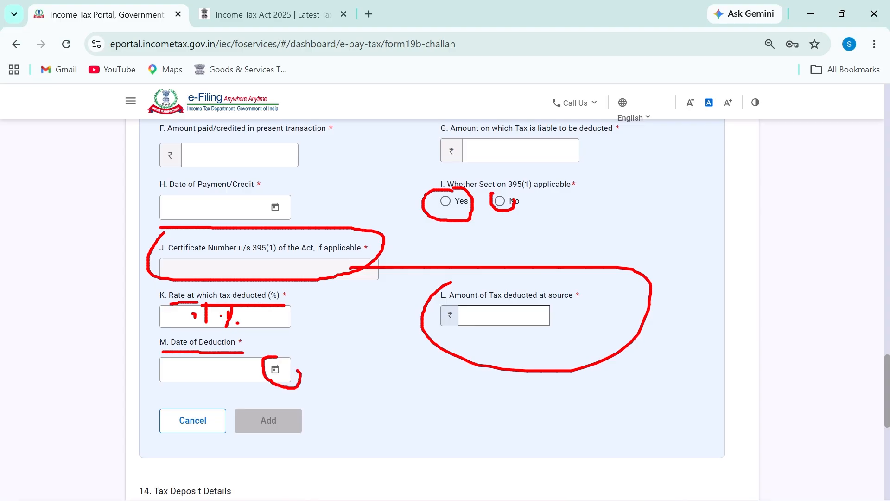
mouse_move(298, 204)
mouse_down()
mouse_move(319, 211)
mouse_move(342, 294)
mouse_move(315, 362)
mouse_move(296, 370)
mouse_up()
click(307, 358)
drag(297, 370, 326, 379)
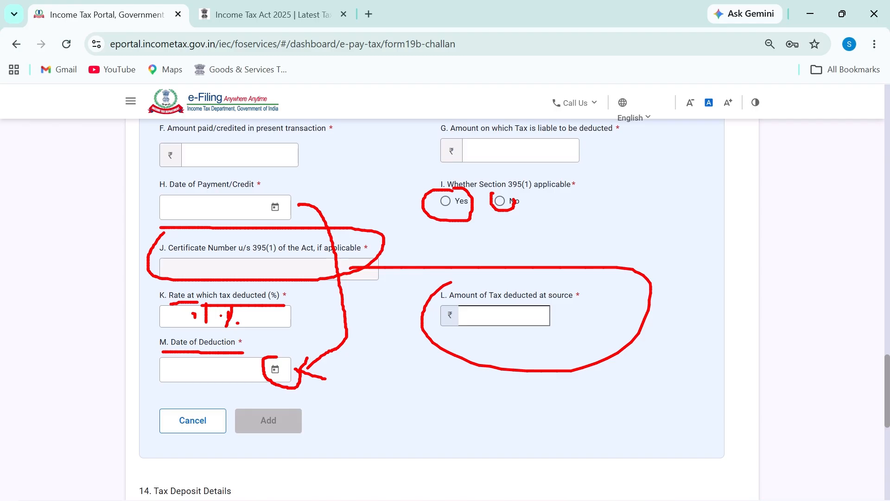
mouse_move(300, 199)
mouse_down()
mouse_move(291, 209)
mouse_move(299, 215)
mouse_up()
drag(203, 190, 246, 195)
drag(201, 348, 239, 352)
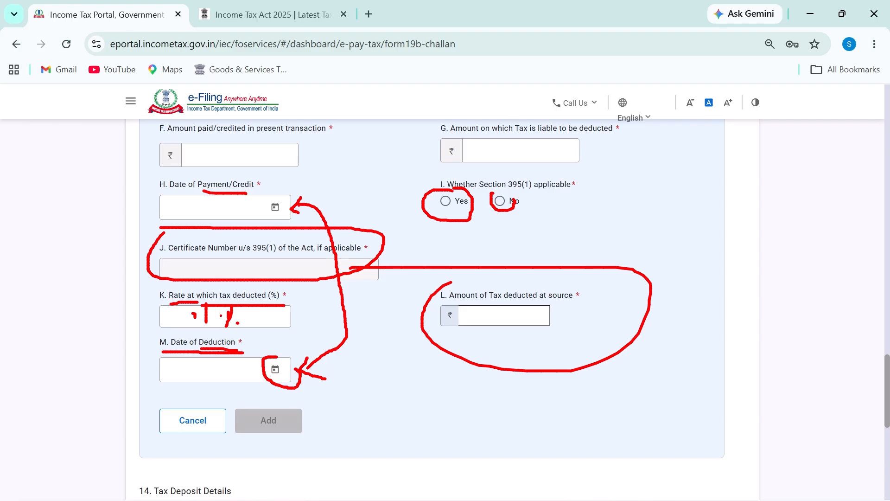
Trace a red outline from the Add Details heading down to field J, then clear all drawings
scroll(295, 354, up, 4)
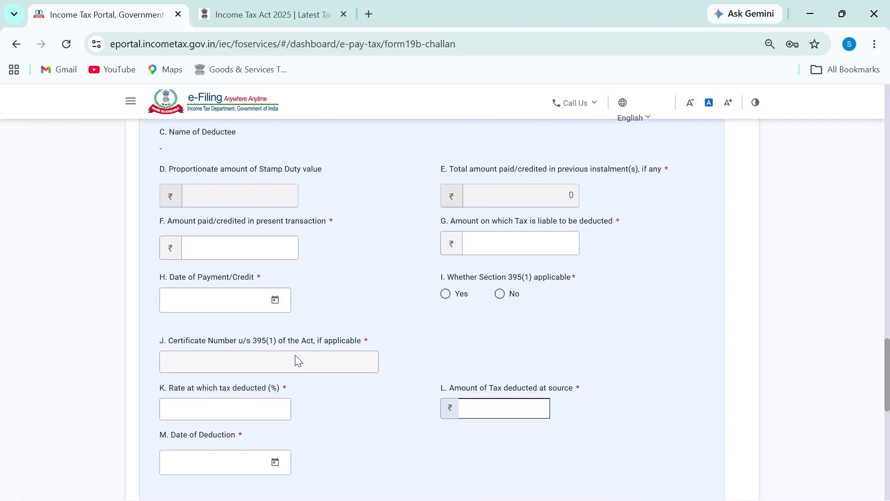
scroll(302, 344, down, 2)
scroll(888, 376, down, 1)
scroll(888, 373, up, 3)
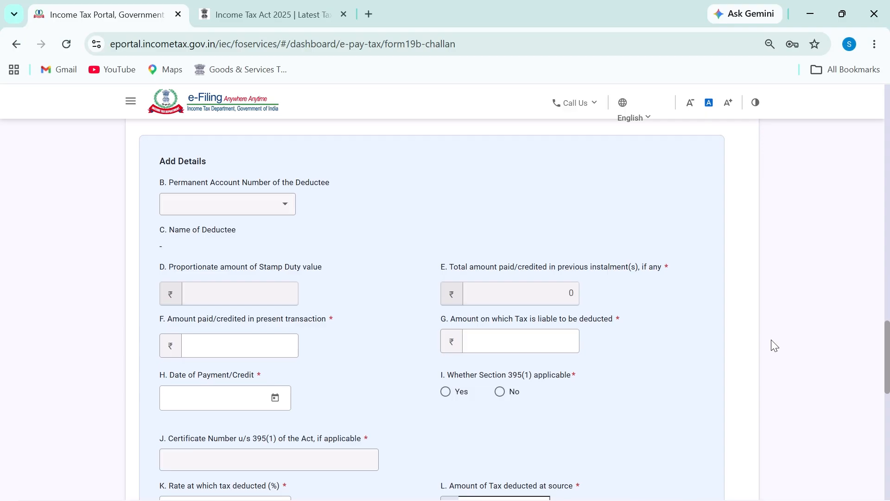
mouse_move(139, 153)
mouse_down()
mouse_move(145, 456)
mouse_move(176, 457)
mouse_up()
mouse_move(166, 145)
mouse_down()
mouse_move(96, 389)
mouse_move(96, 462)
mouse_move(135, 463)
mouse_move(135, 480)
mouse_up()
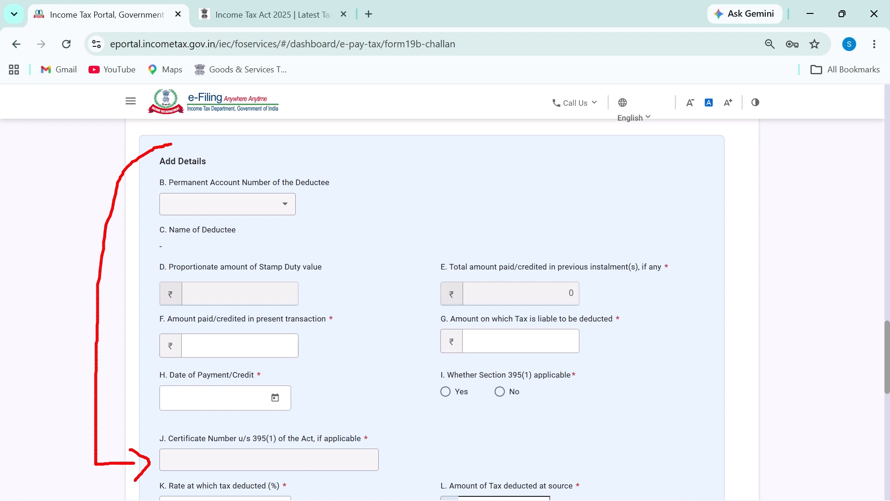
mouse_move(169, 145)
mouse_down()
mouse_move(433, 155)
mouse_move(686, 265)
mouse_move(670, 446)
mouse_move(626, 469)
mouse_up()
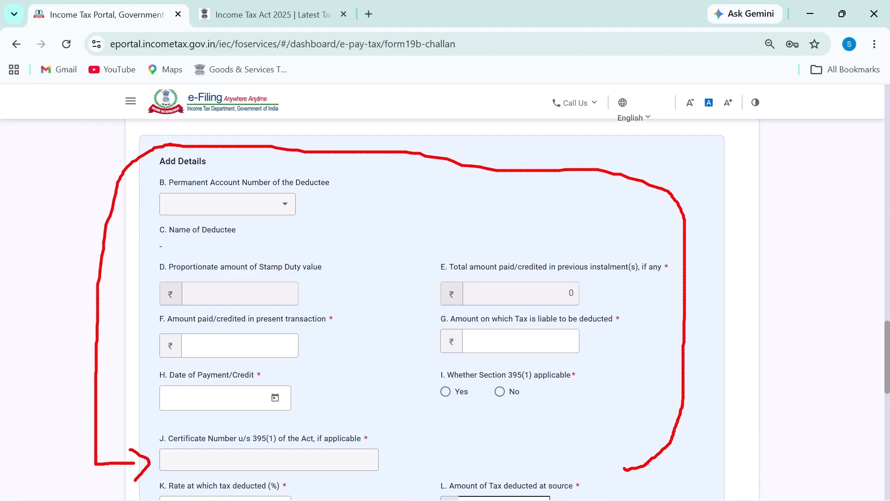
key(Escape)
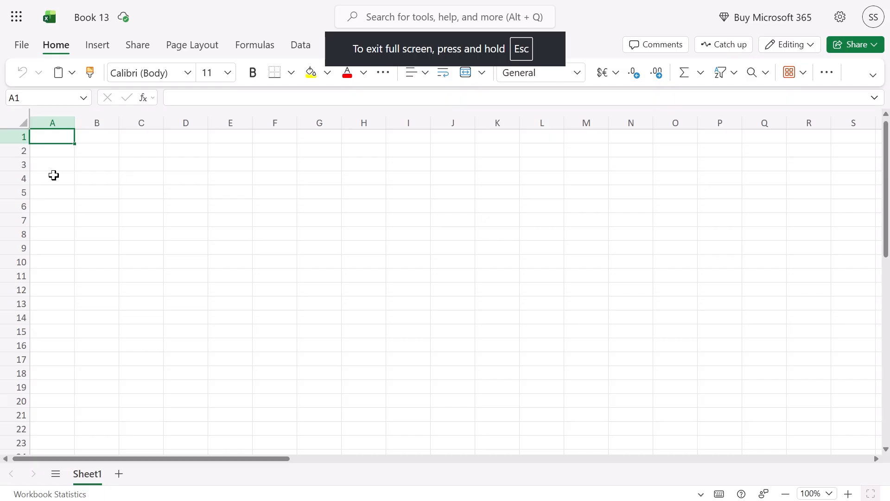
Merge B3:F3 and enter the title 'TDS on Property'
key(Right)
key(Right)
key(Right)
key(Right)
key(Down)
key(Down)
key(Down)
drag(100, 164, 211, 181)
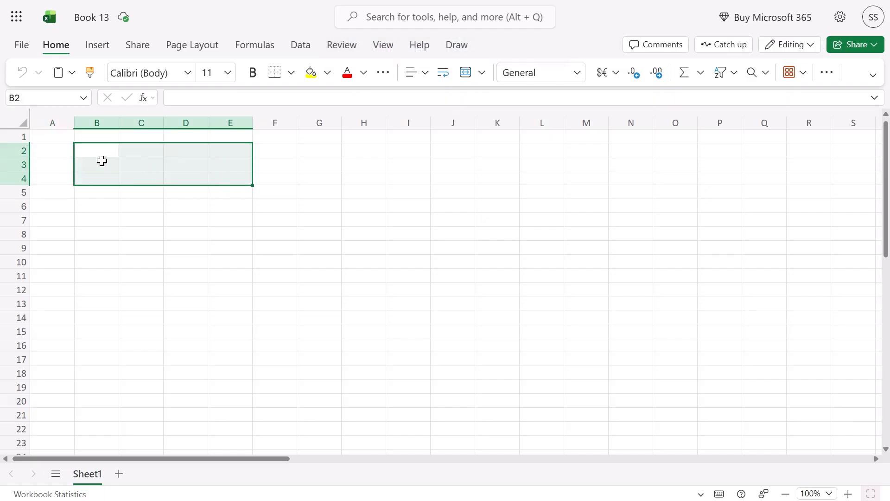
drag(100, 161, 289, 163)
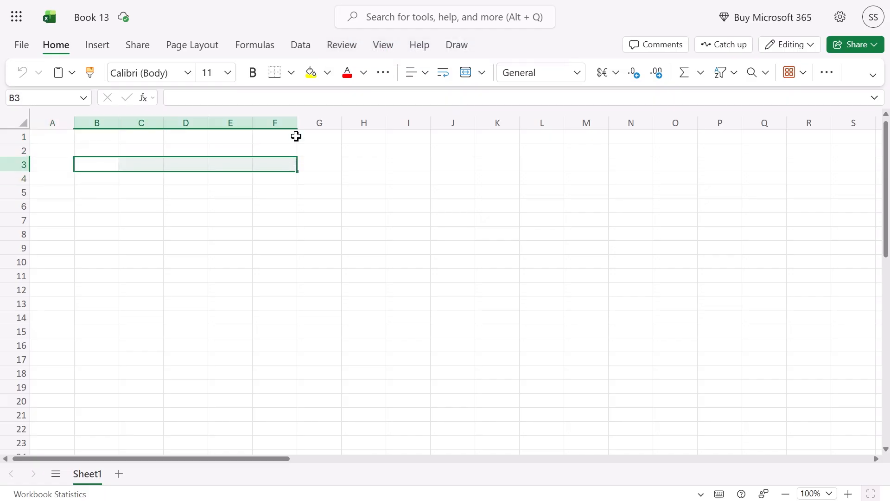
click(466, 73)
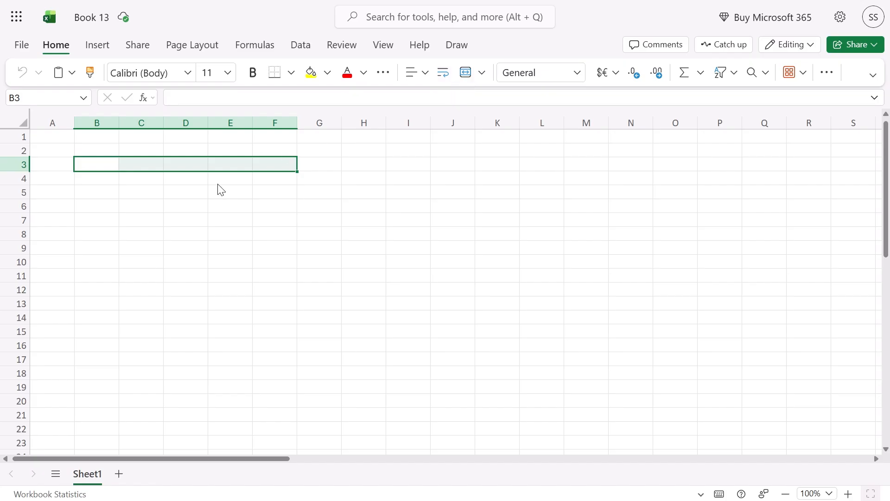
double_click(177, 166)
text(TD)
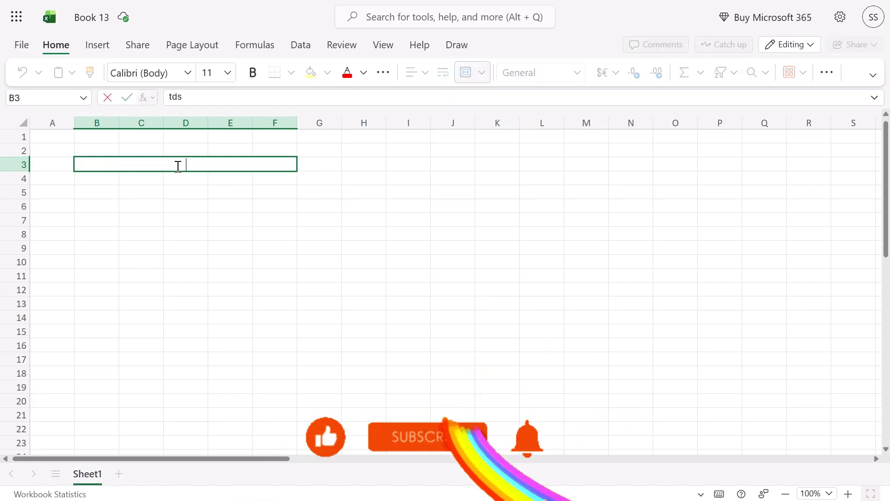
text(S on)
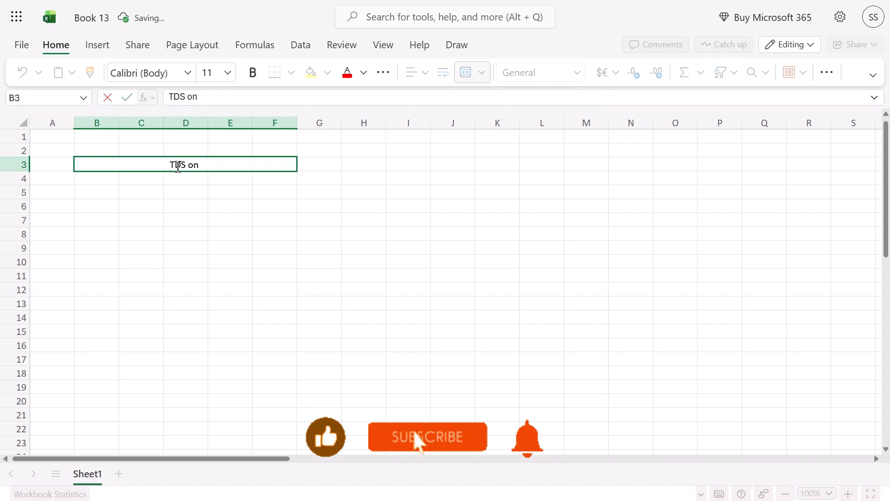
text( Property)
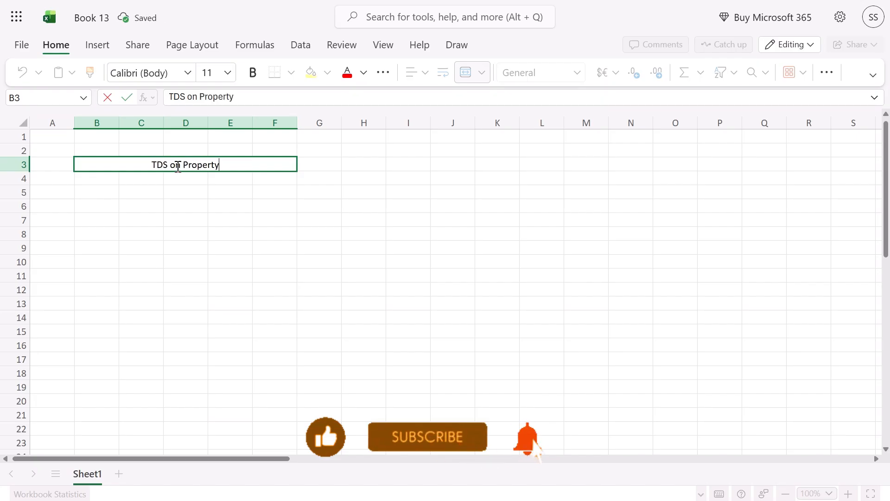
key(Return)
key(Return)
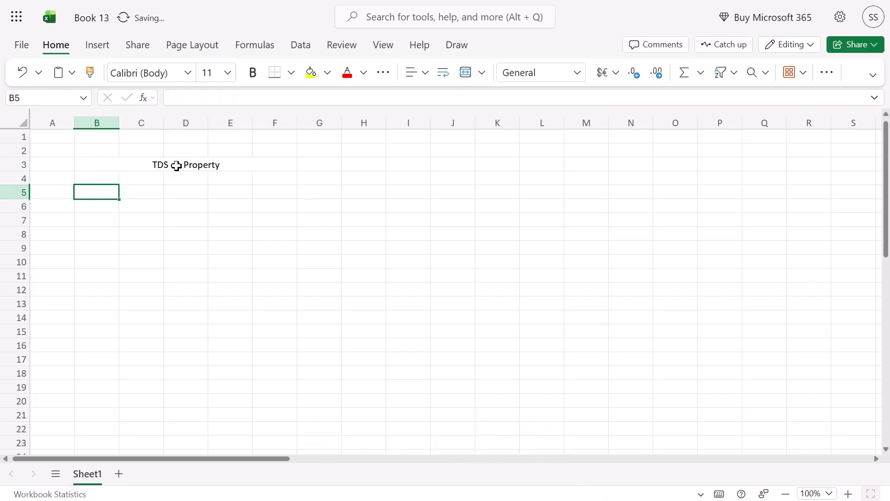
Enter 'Buyer Mr. A' in B4 and '141 form' in B6, then select C5:D5
key(Up)
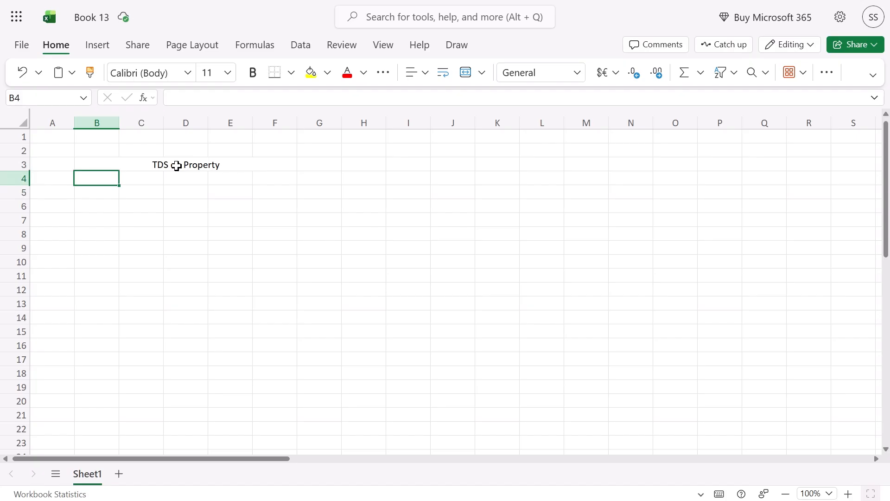
text(Buyer)
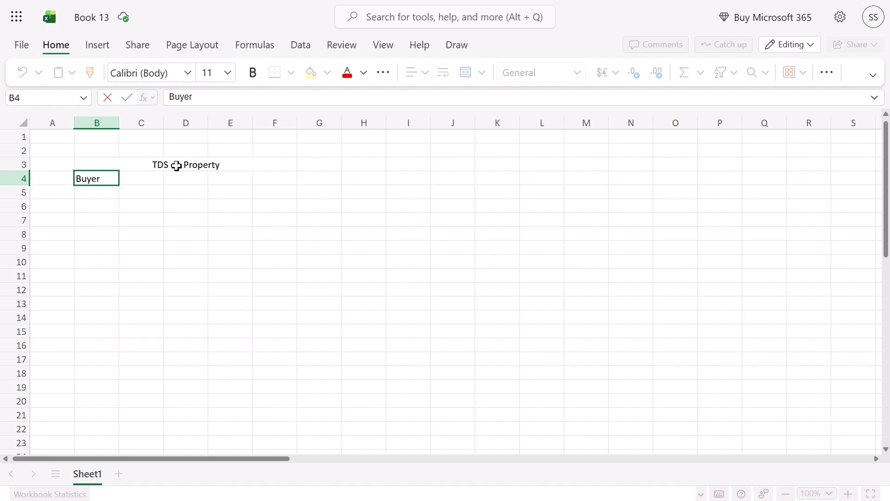
text( Mr. A)
key(Return)
key(Return)
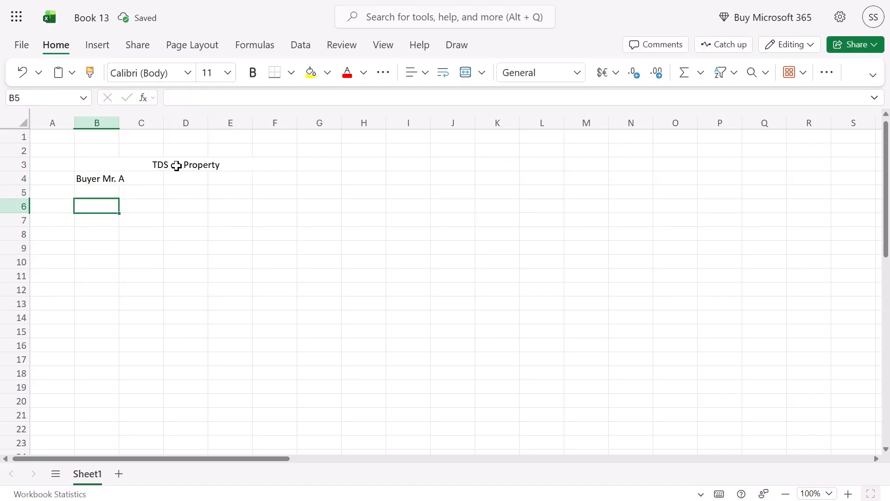
text(141 )
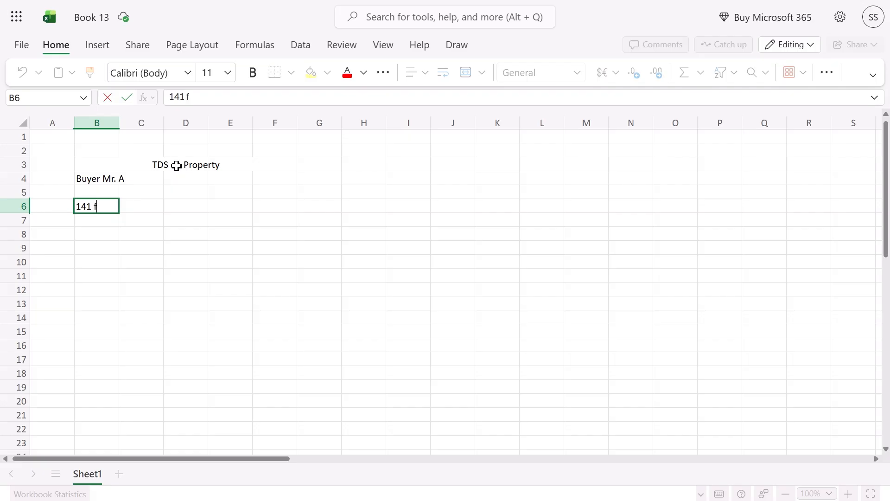
text(form)
key(Tab)
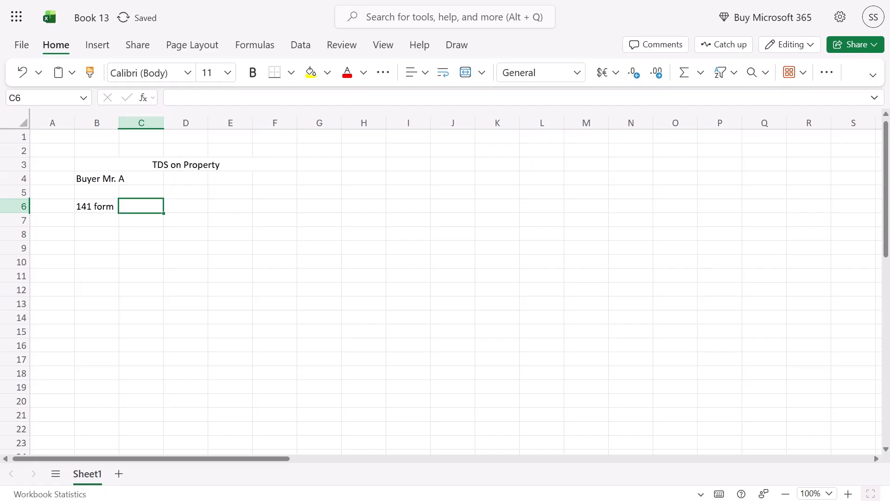
key(Up)
key(Up)
key(Down)
key(Right)
key(Left)
key(shift+Right)
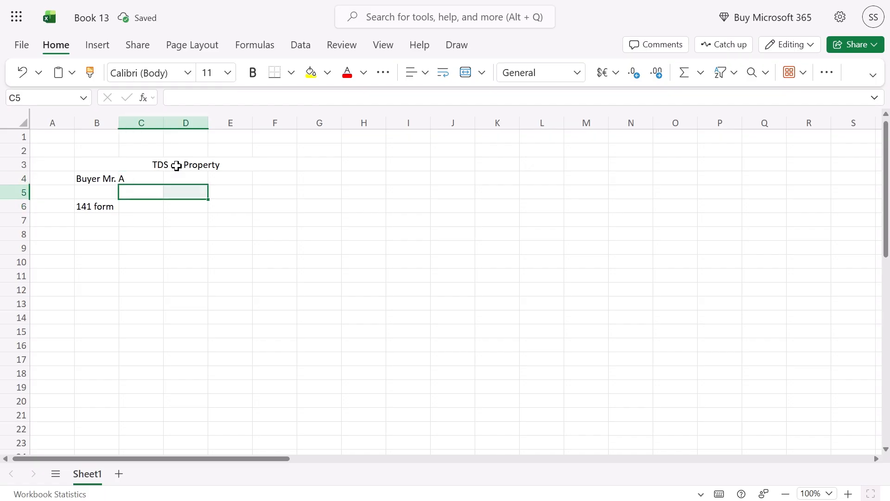
Merge C5:D5 and enter 'Share 100%' in it
click(465, 77)
text(1)
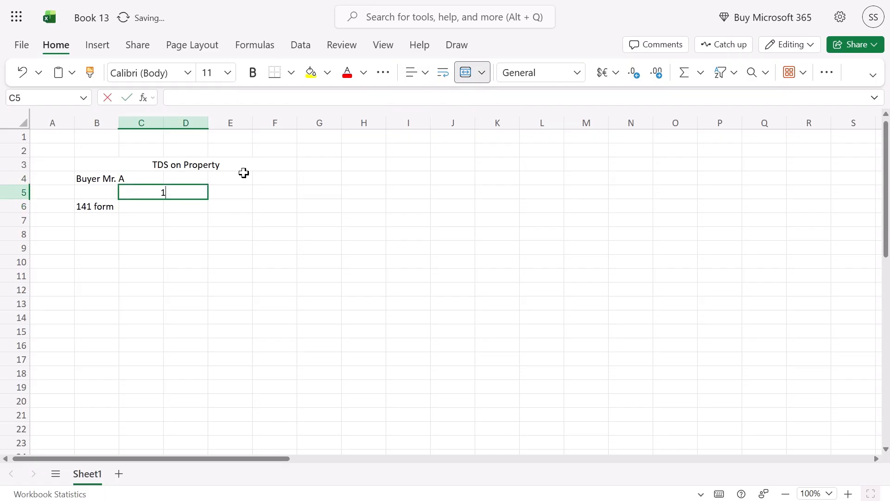
text(00% share)
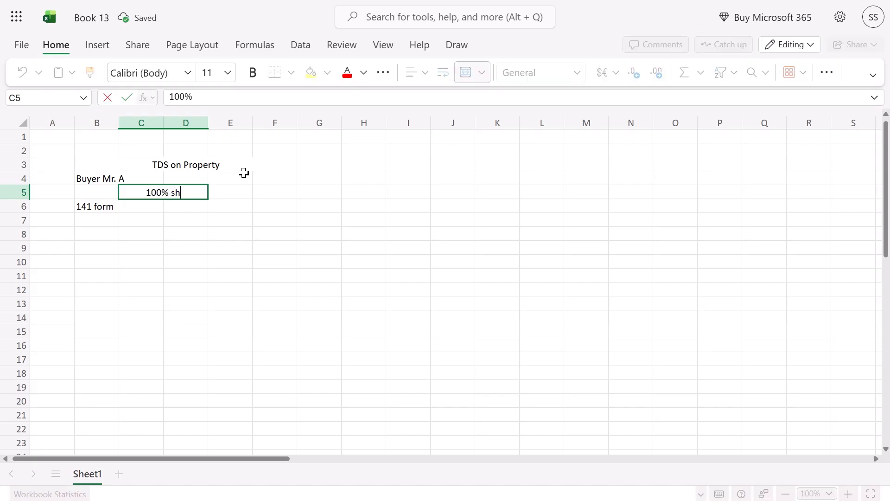
key(BackSpace)
key(BackSpace)
key(BackSpace)
key(BackSpace)
key(BackSpace)
key(BackSpace)
key(BackSpace)
key(BackSpace)
key(BackSpace)
key(BackSpace)
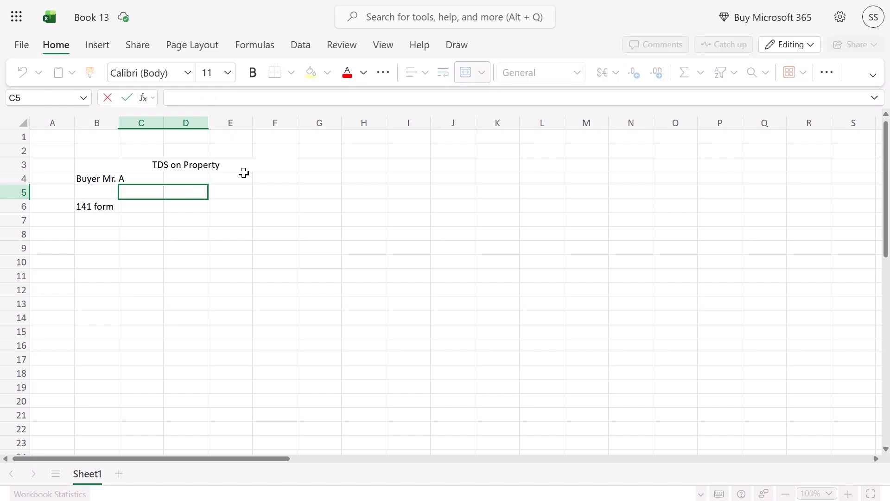
text(Share 100%)
key(Tab)
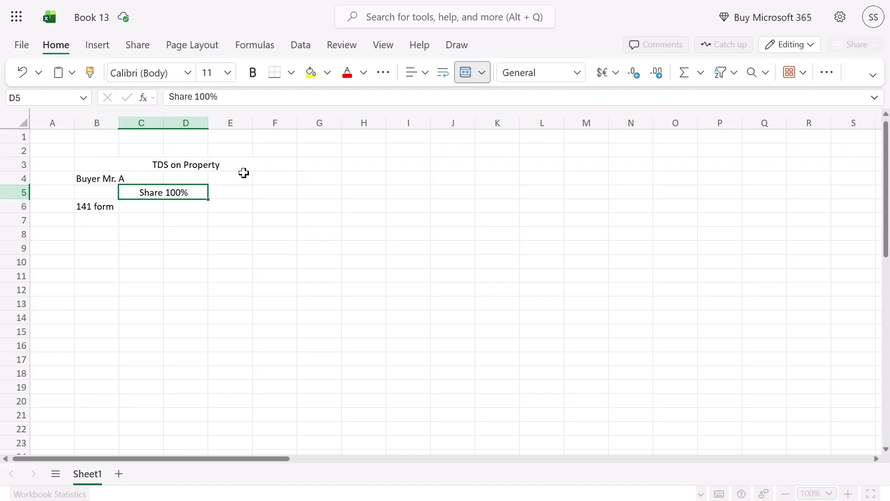
Make the 'Buyer Mr. A' label in B4 bold
click(244, 173)
key(Down)
key(Down)
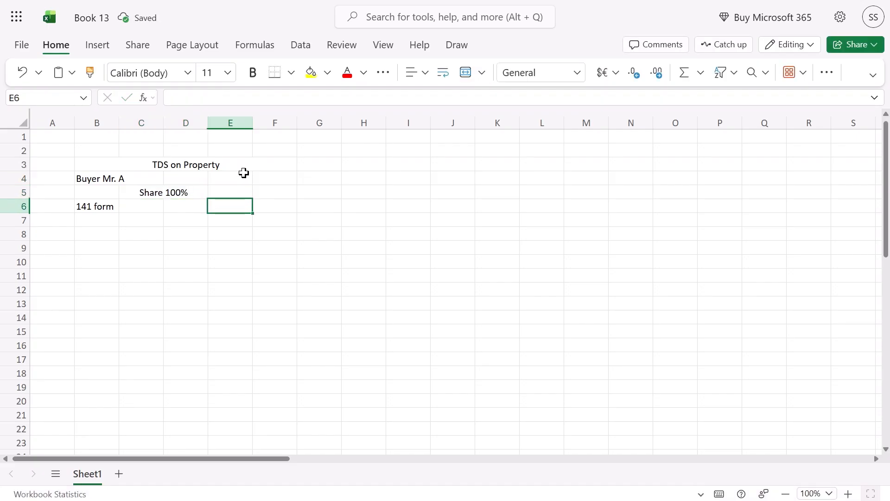
key(Up)
key(Right)
key(Right)
key(Left)
key(Up)
key(Down)
key(Up)
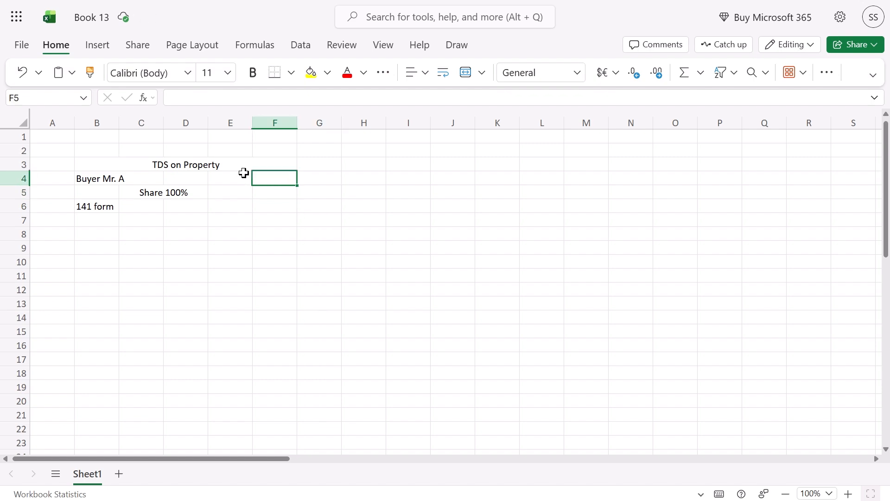
key(Left)
key(Left)
key(Left)
key(Left)
key(ctrl+b)
Make the 'Share 100%' label bold
key(Down)
key(Down)
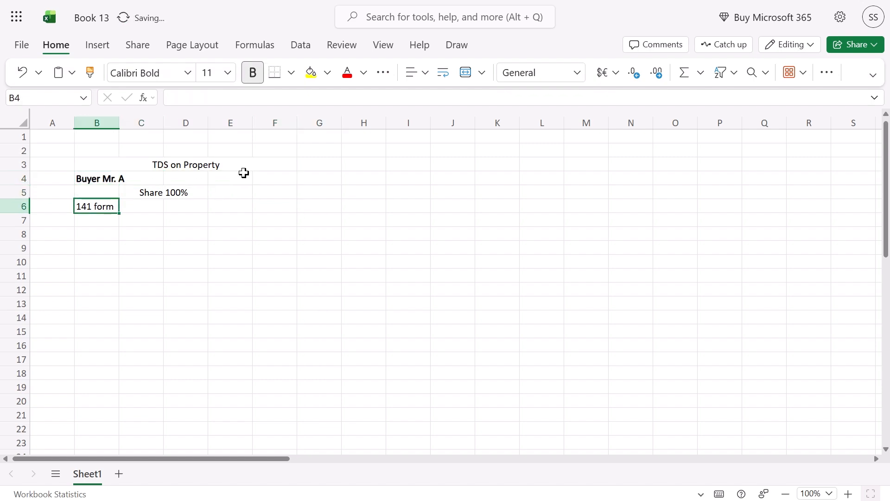
key(Right)
key(Up)
key(ctrl+b)
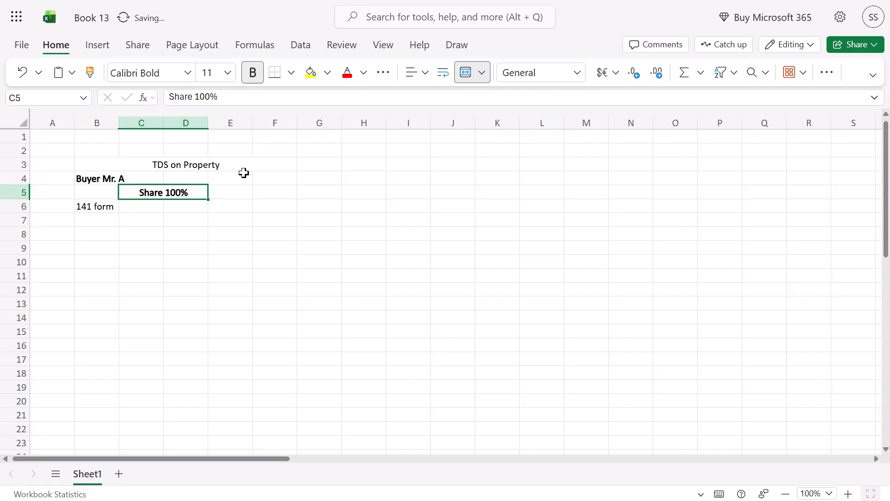
key(Right)
key(Right)
key(Right)
key(Left)
key(Right)
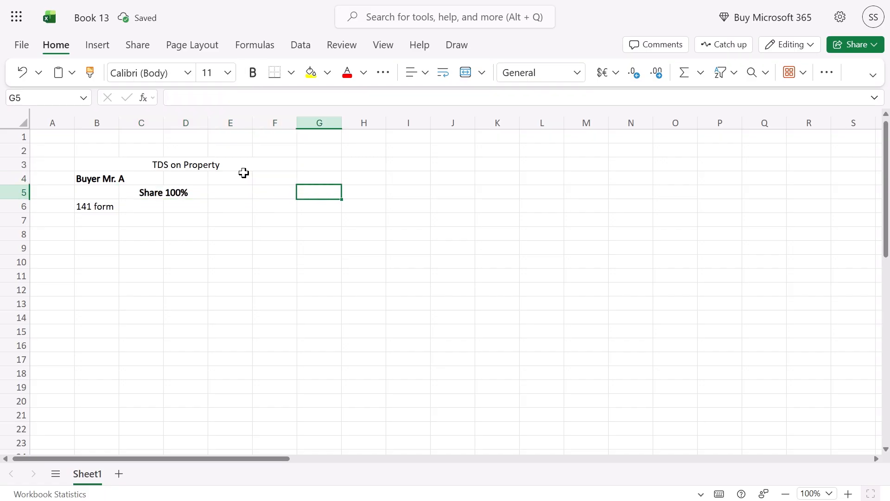
key(Left)
Enter sellers 'S- B' in F5 and 'S- C' in F6
text(S)
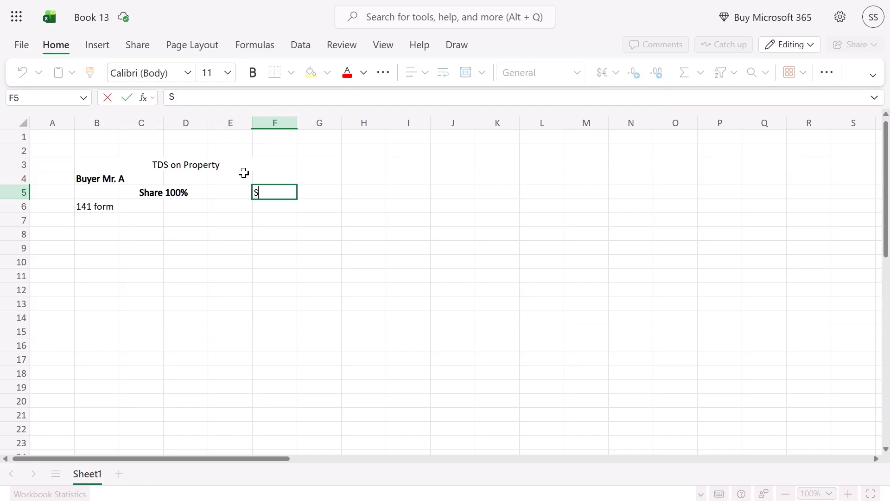
text(- B)
key(Return)
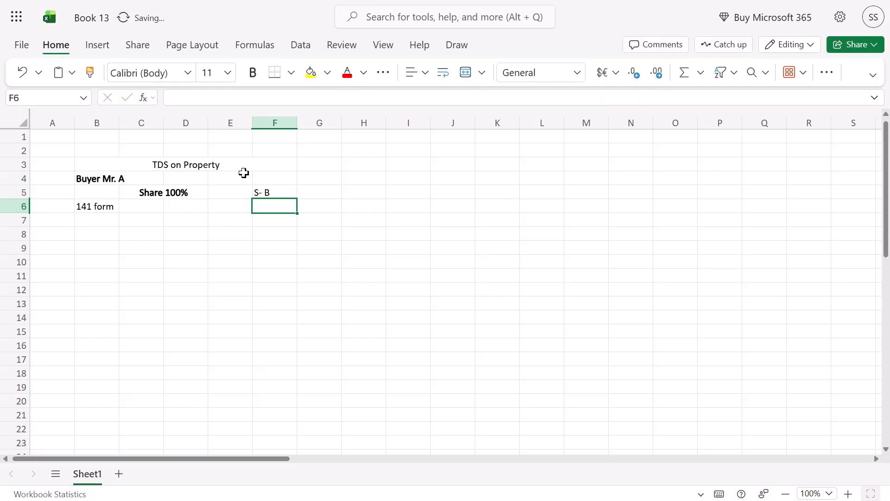
text(S- c)
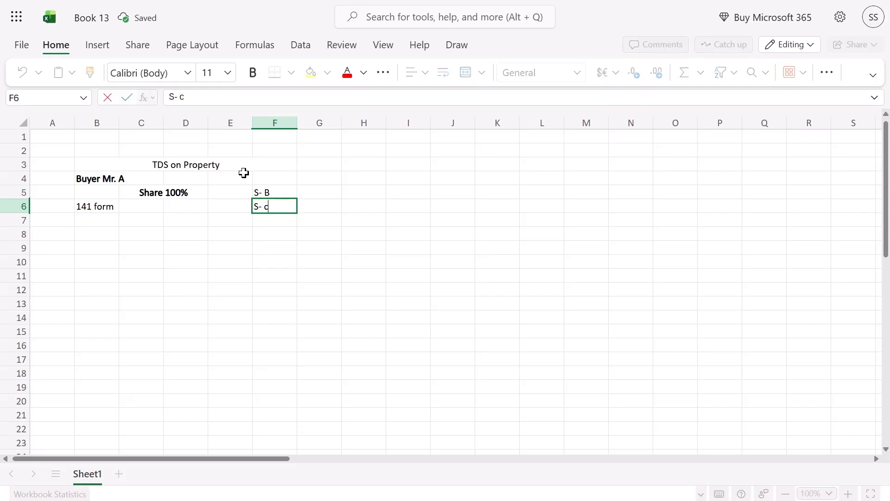
key(Return)
key(Up)
key(F2)
key(BackSpace)
key(Tab)
key(Up)
key(Left)
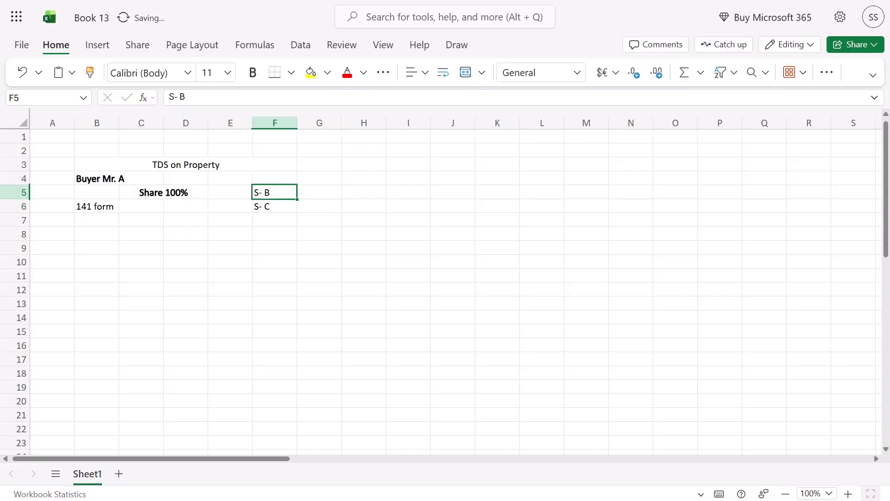
Put '50% Share' in G5, copy it to G6, and widen column G to fit
key(Right)
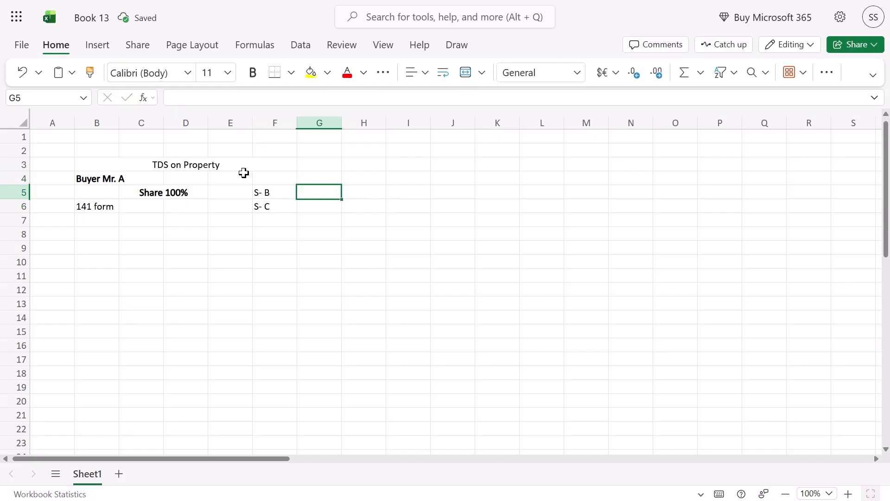
text(50&)
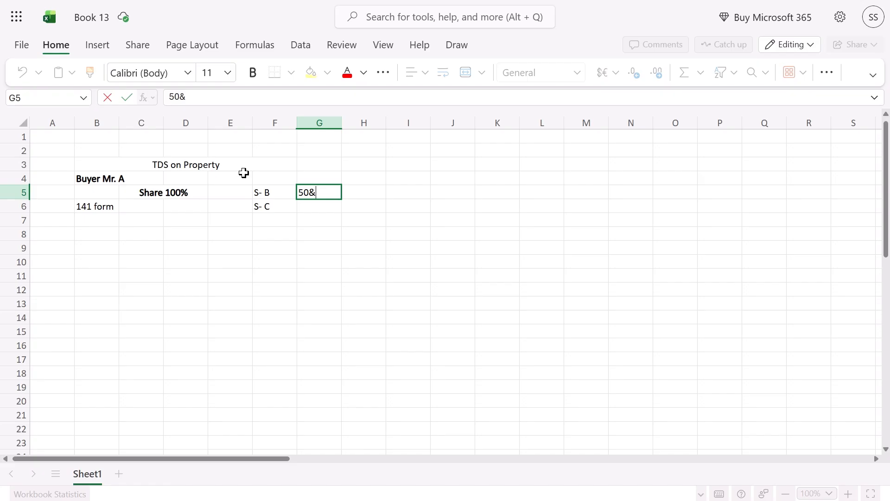
key(BackSpace)
text(%)
text( Sar)
text(hare)
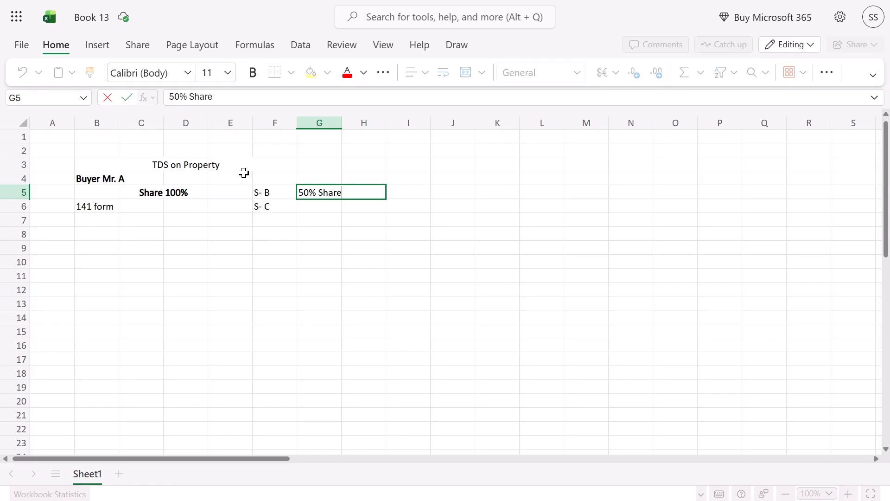
key(Return)
key(Up)
key(ctrl+c)
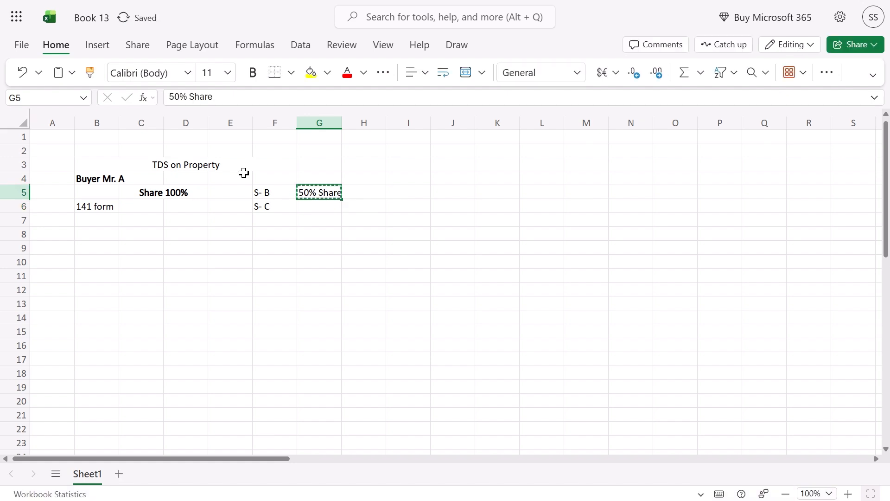
key(Down)
key(Down)
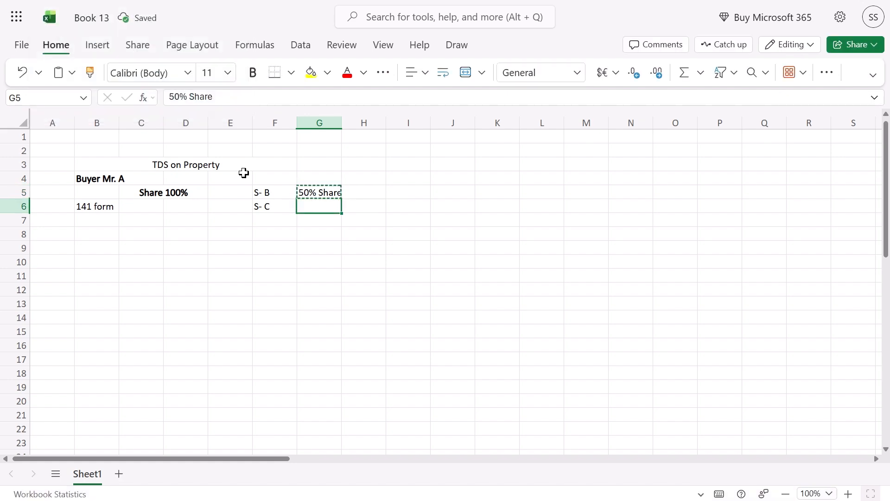
key(ctrl+v)
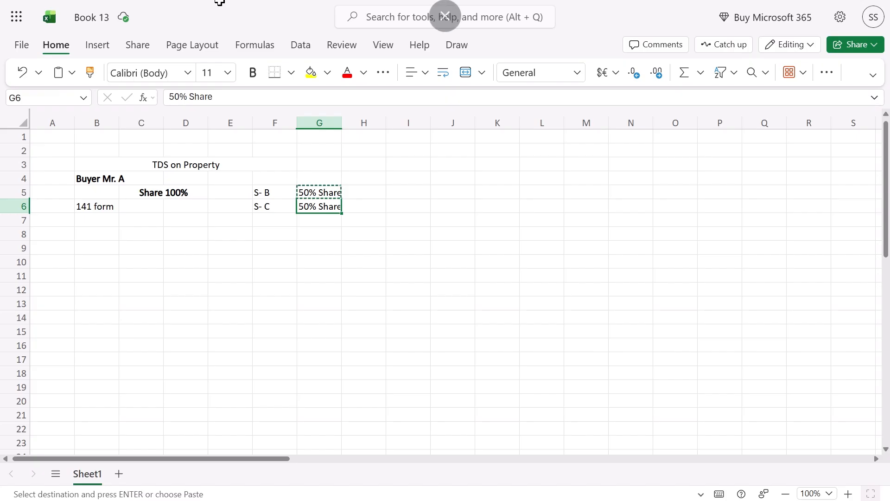
drag(341, 123, 366, 122)
key(Down)
Make the seller and share entries in F5:G6 bold
click(295, 202)
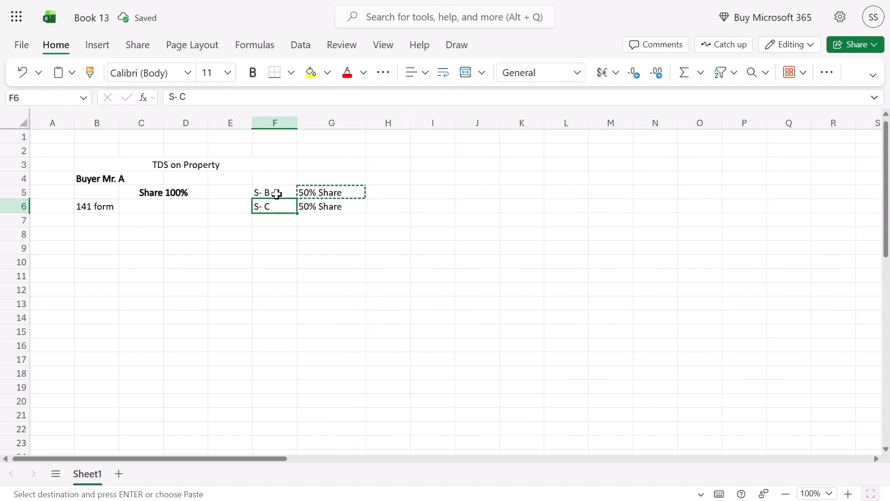
drag(274, 192, 320, 202)
key(ctrl+b)
key(Up)
key(Up)
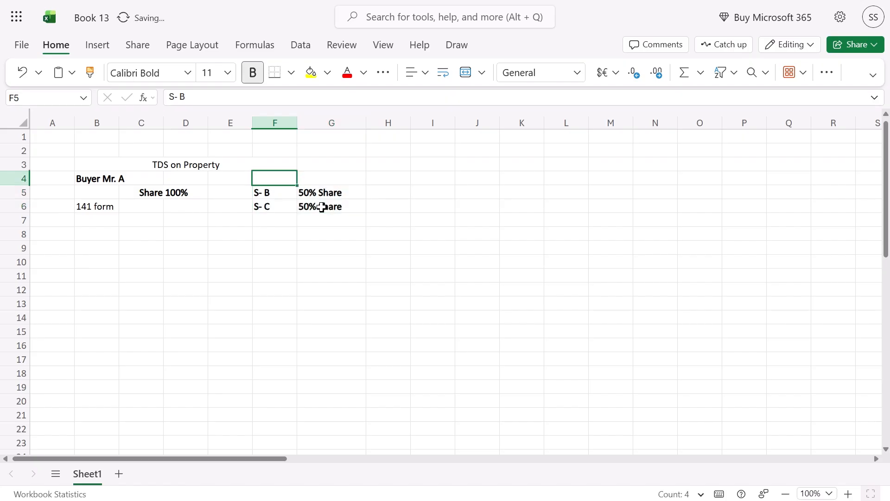
key(Left)
key(Down)
key(Down)
key(Down)
key(Down)
Make the 'TDS on Property' title bold at 16 pt
key(Up)
key(Up)
key(Up)
key(Up)
key(Up)
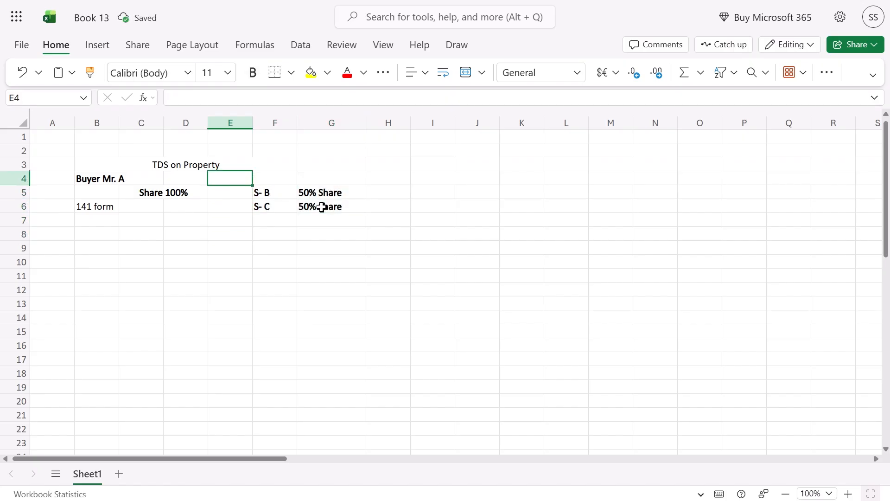
key(ctrl+b)
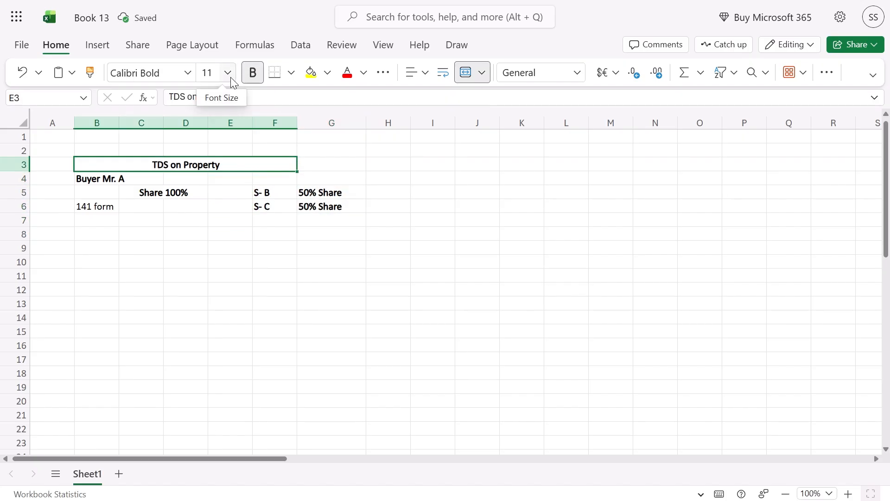
click(228, 72)
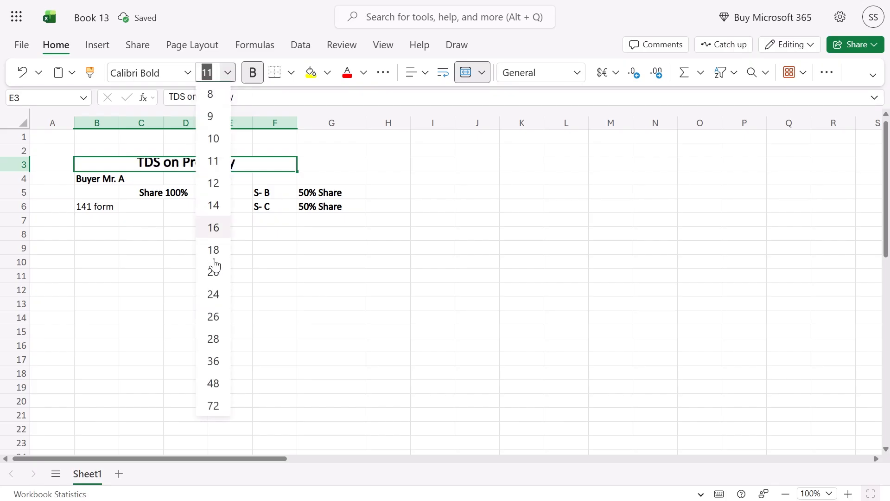
click(215, 227)
click(225, 211)
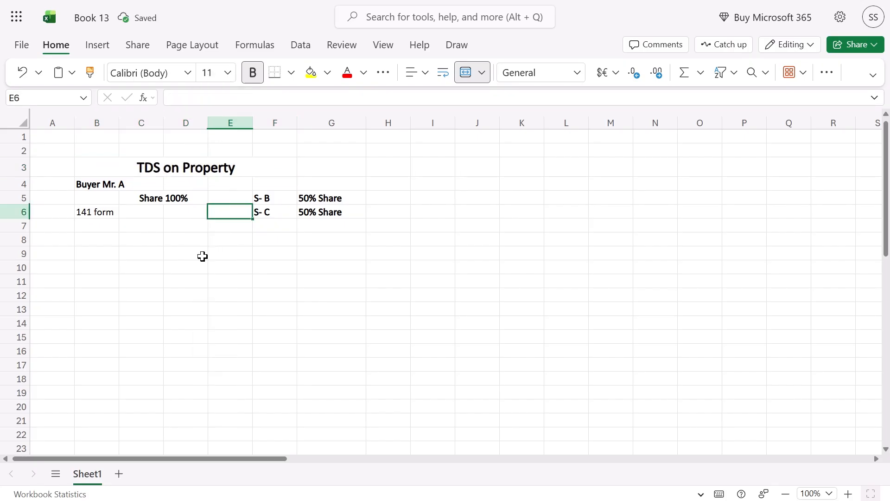
click(203, 255)
click(108, 213)
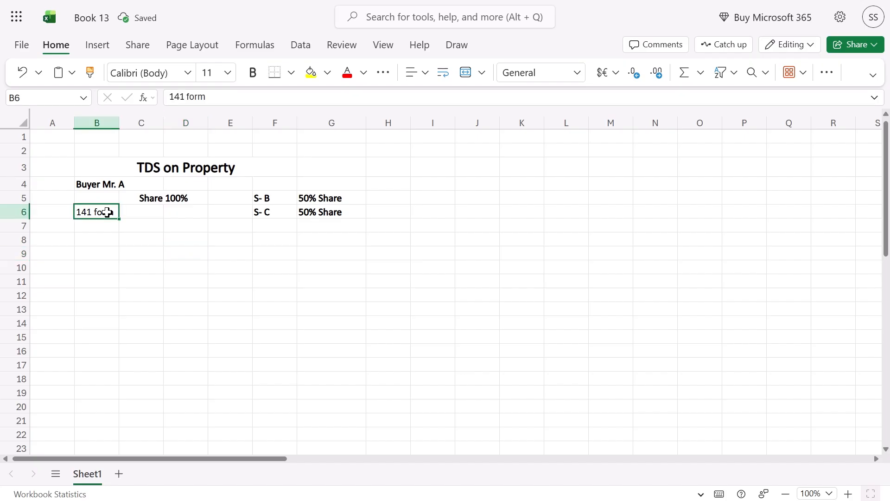
click(244, 248)
Type a '1st Installment' label in D8, shift it to E8, and clear the stray backslash
click(185, 242)
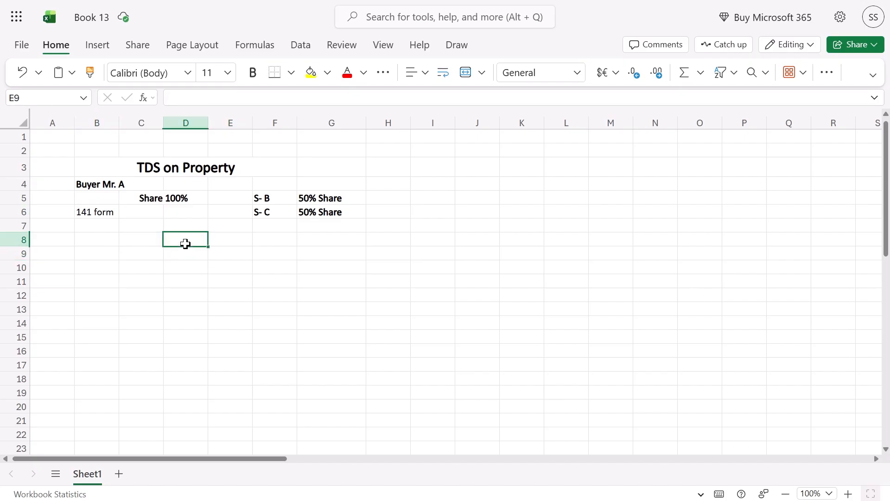
text(1st In)
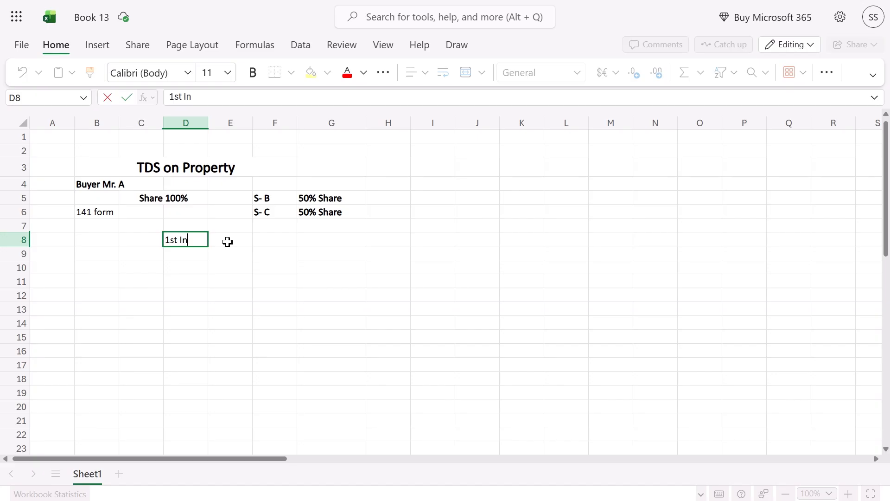
text(stallment)
key(Return)
text(\)
key(Up)
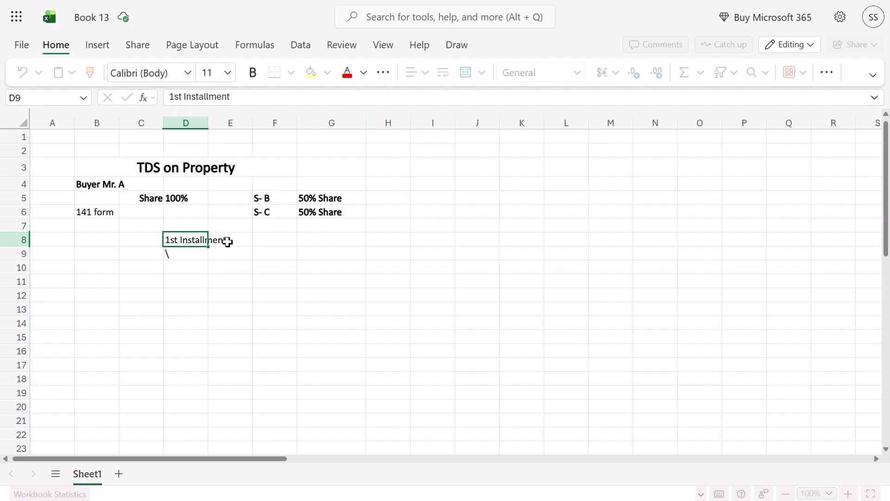
key(ctrl+x)
key(Right)
key(ctrl+v)
key(Left)
key(Down)
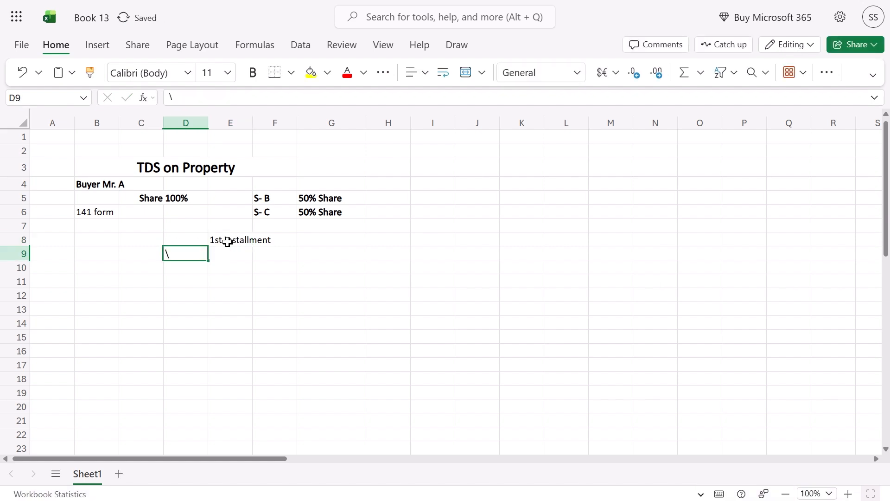
key(Delete)
Move the '1st Installment' label from E8 into F8
click(227, 241)
key(ctrl+x)
key(Right)
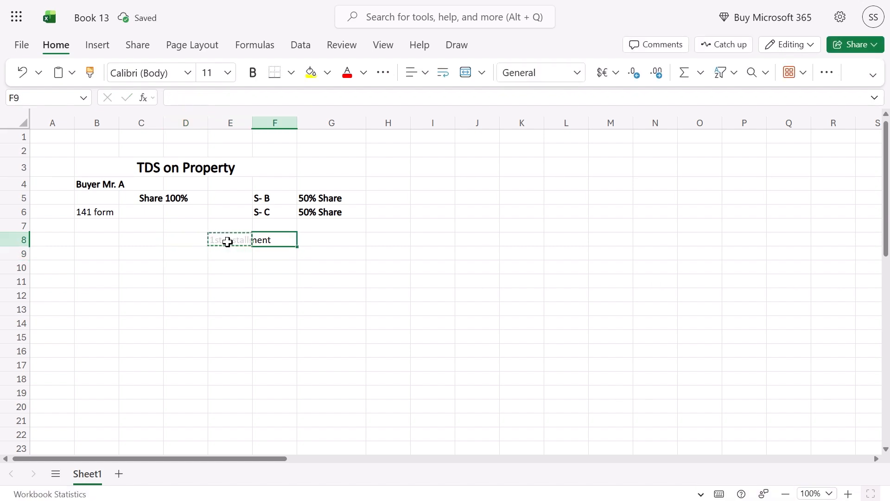
key(Down)
key(Up)
key(ctrl+v)
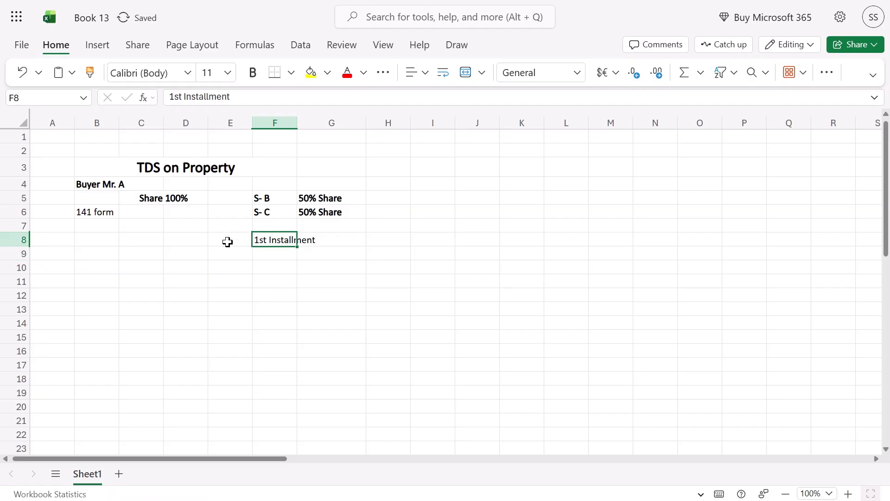
key(Down)
key(Down)
key(Down)
key(Up)
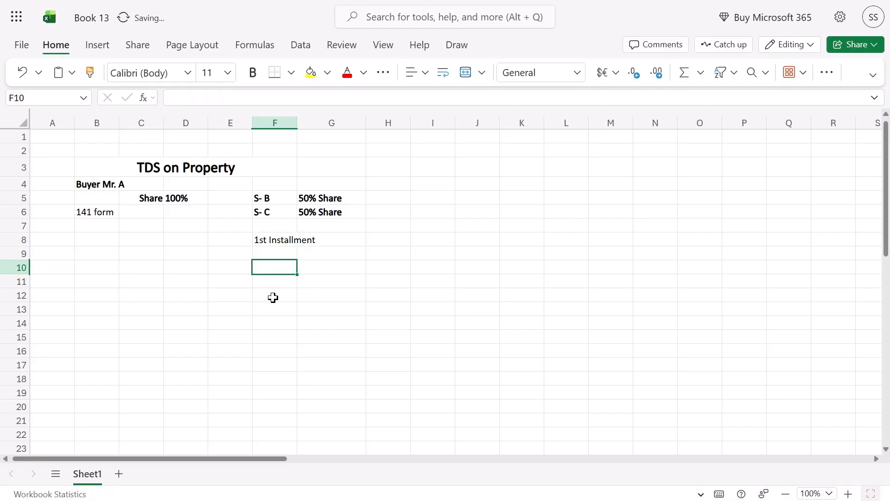
Enter the Seller Name and Share headers in F10 and G10
text(Seller)
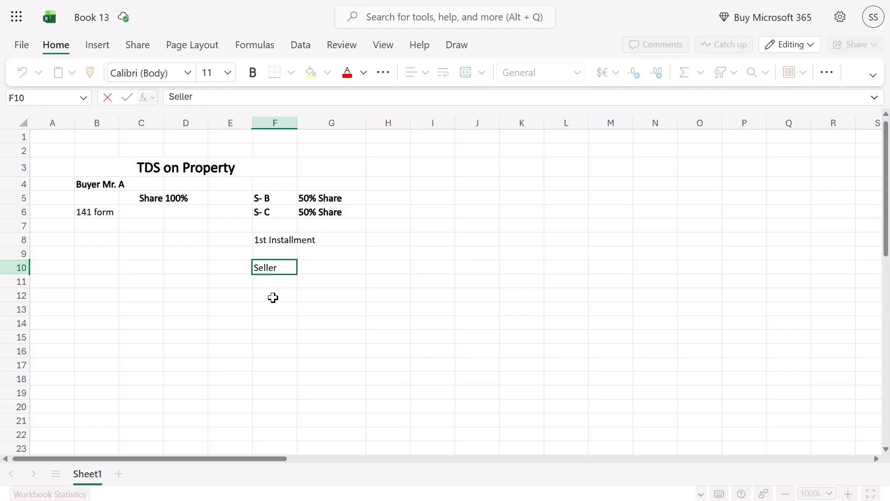
text( Name)
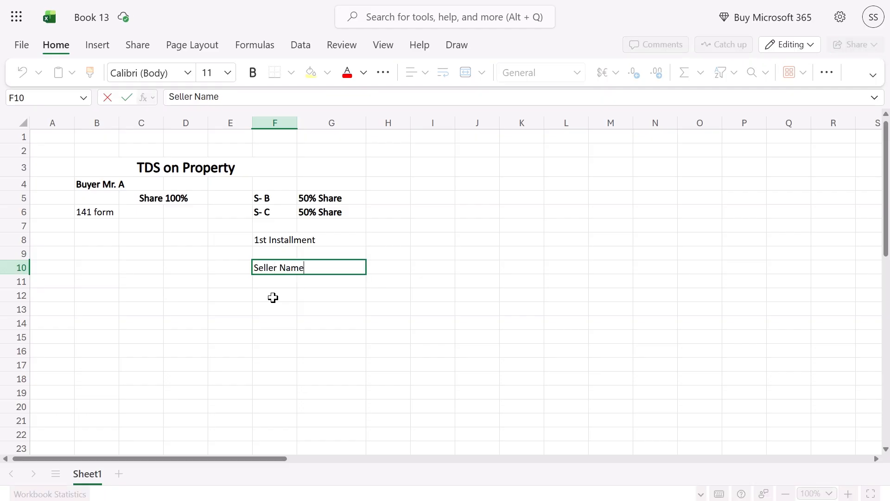
key(Return)
key(Up)
key(Right)
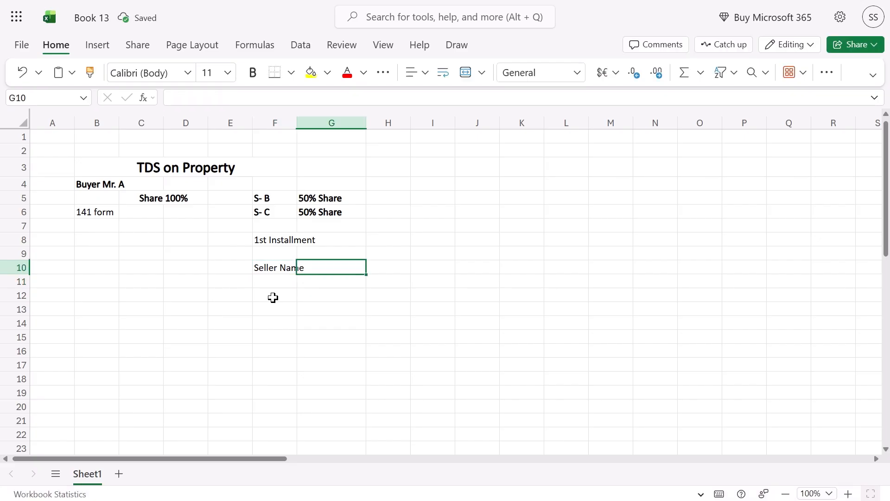
text(Share)
key(Tab)
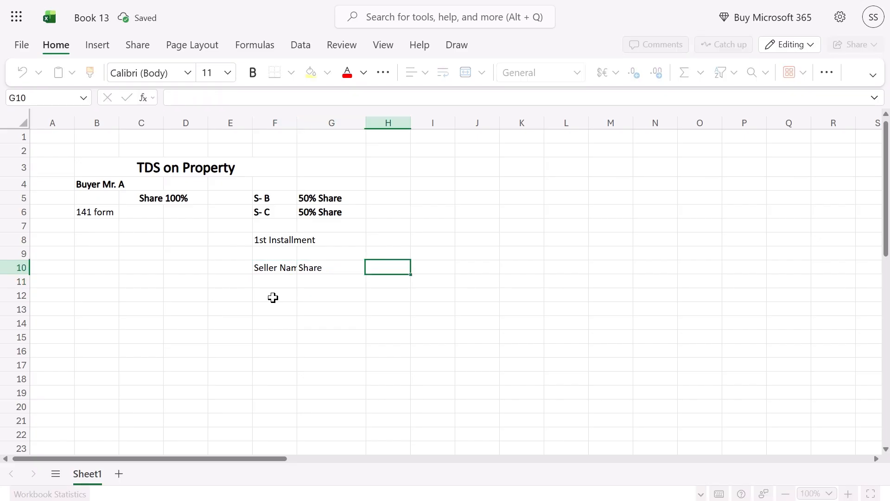
Add the Amount Paid and TDS Deducted headers in H10 and I10
text(Amount )
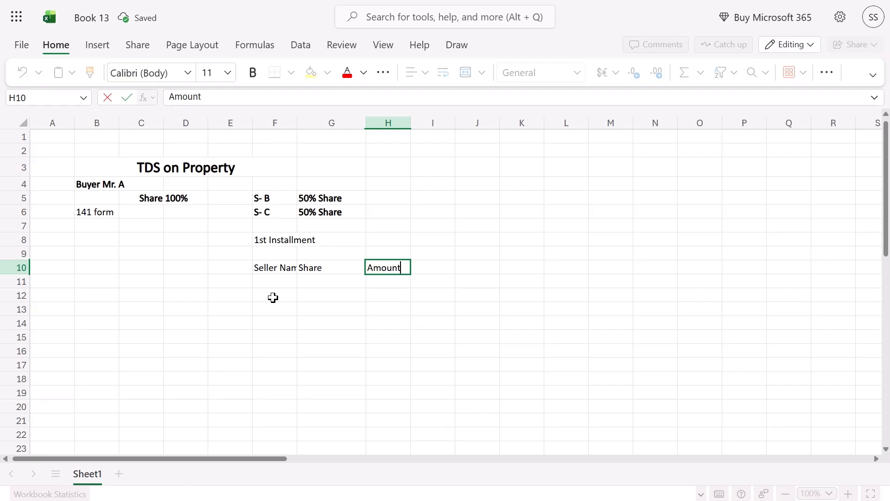
text(Pa)
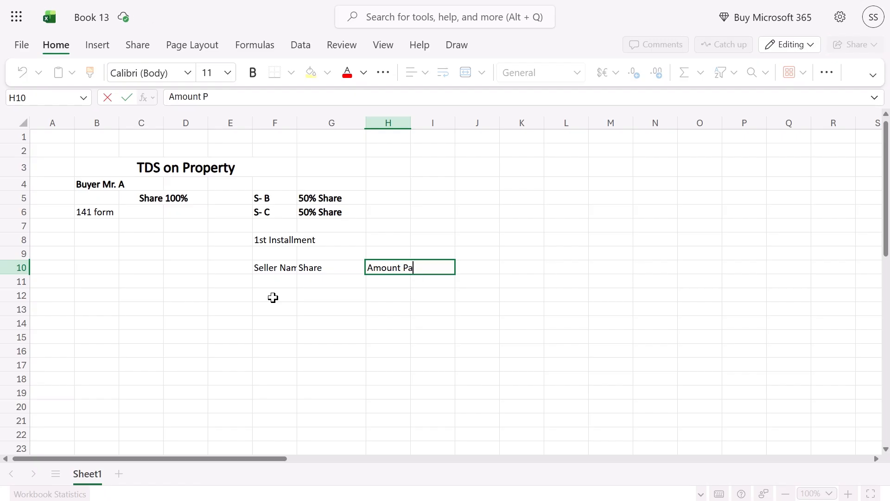
text(in)
key(Tab)
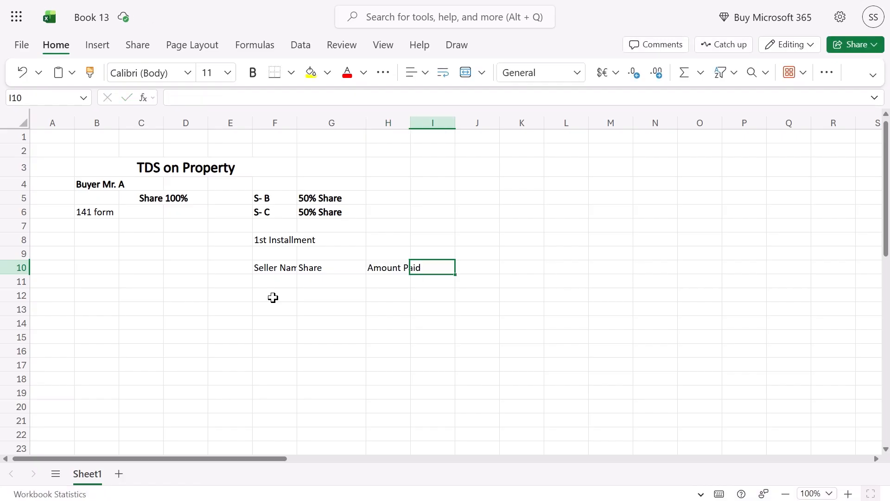
text(TDS De)
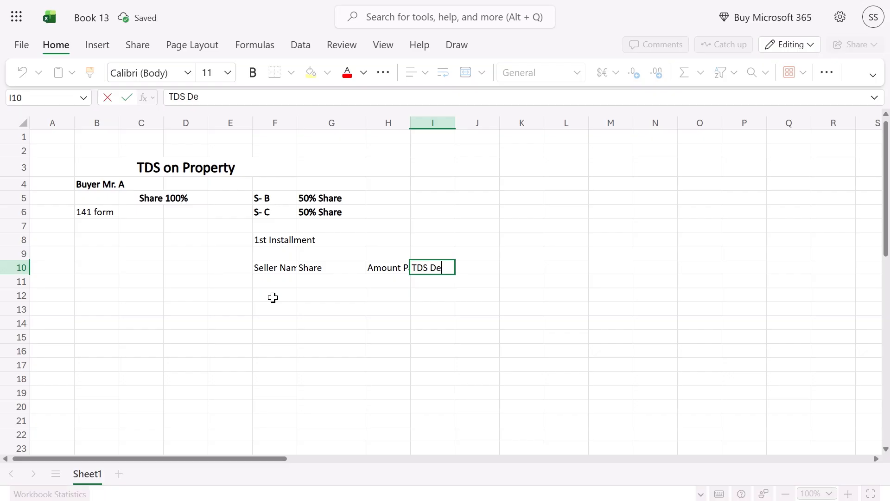
text(ducted)
key(Return)
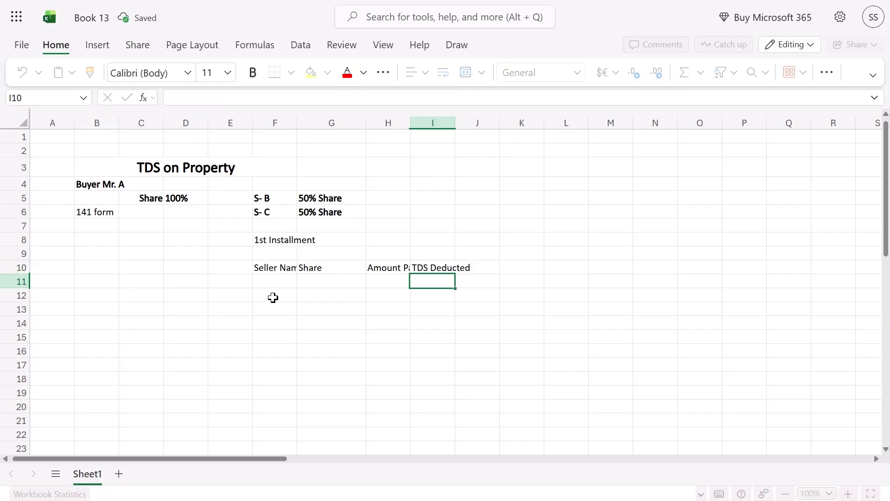
key(Up)
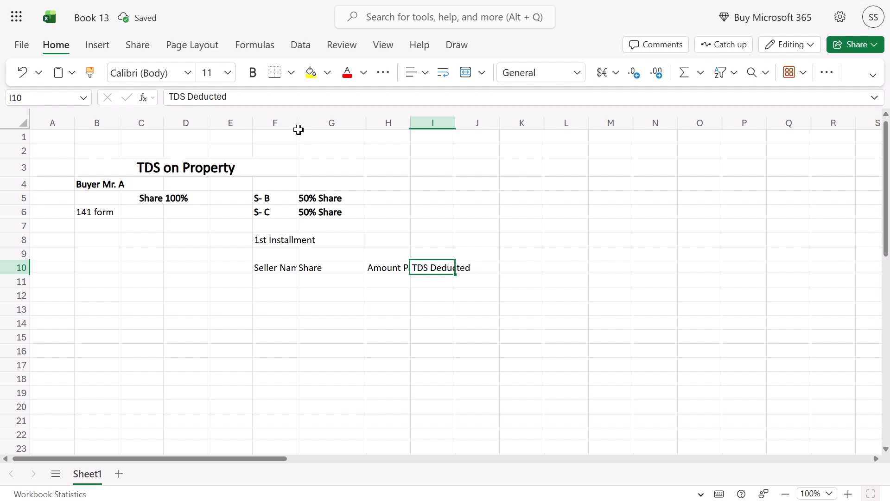
Widen columns F, H and I so each header fits
drag(297, 123, 321, 123)
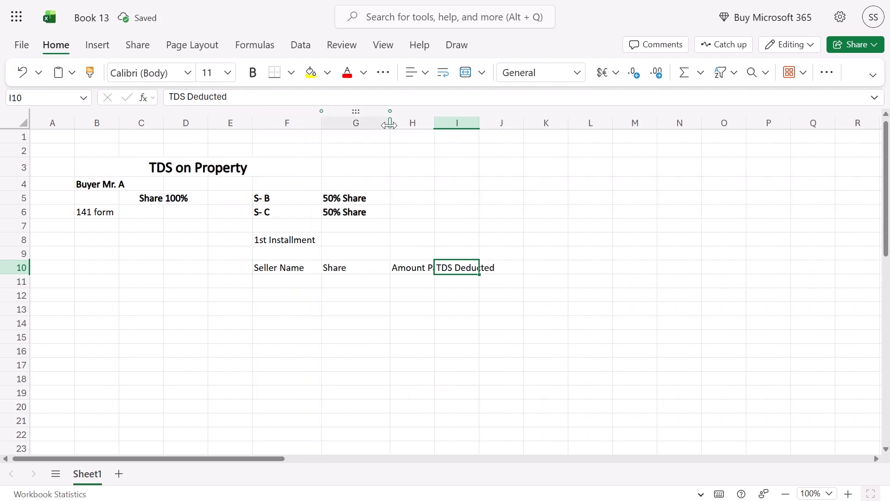
drag(390, 122, 523, 123)
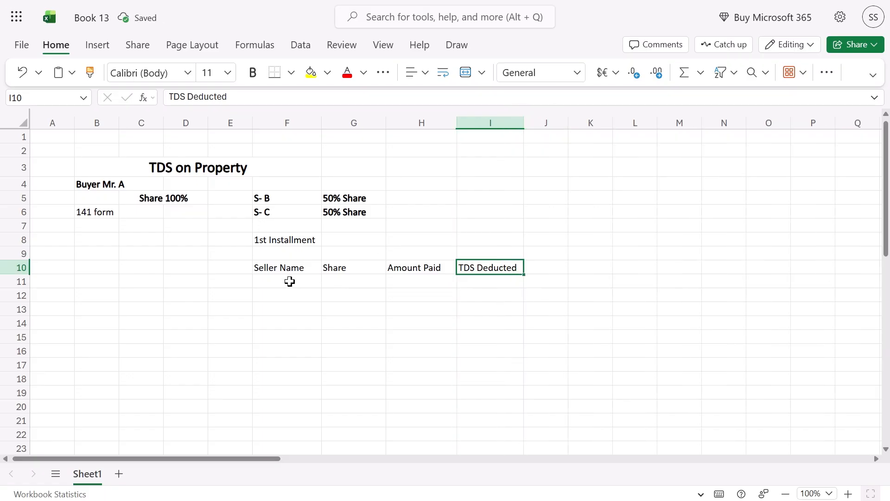
drag(278, 267, 478, 268)
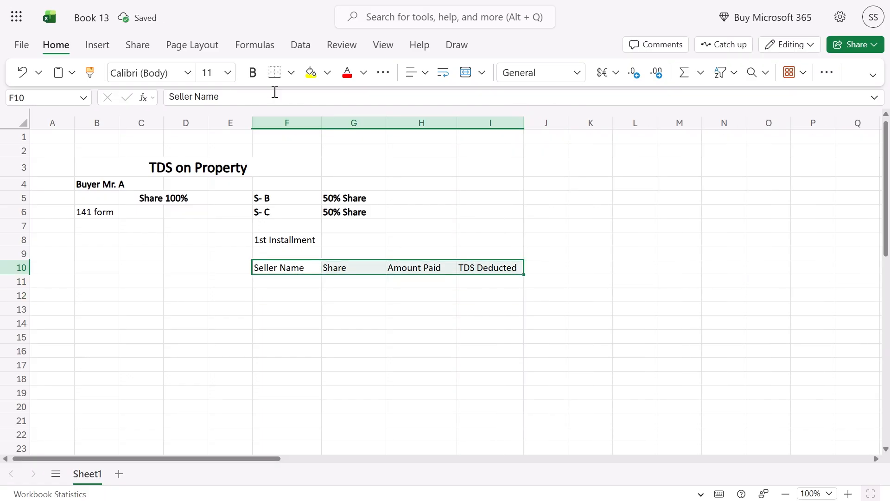
Make the row 10 headers bold at font size 12
click(253, 73)
click(227, 73)
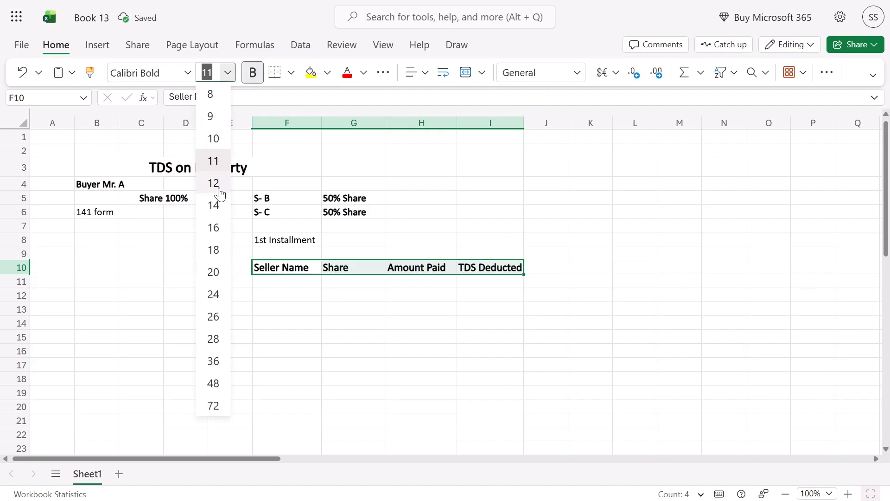
click(219, 192)
Copy sellers S- B and S- C with their 50% shares into F11:G12
click(265, 281)
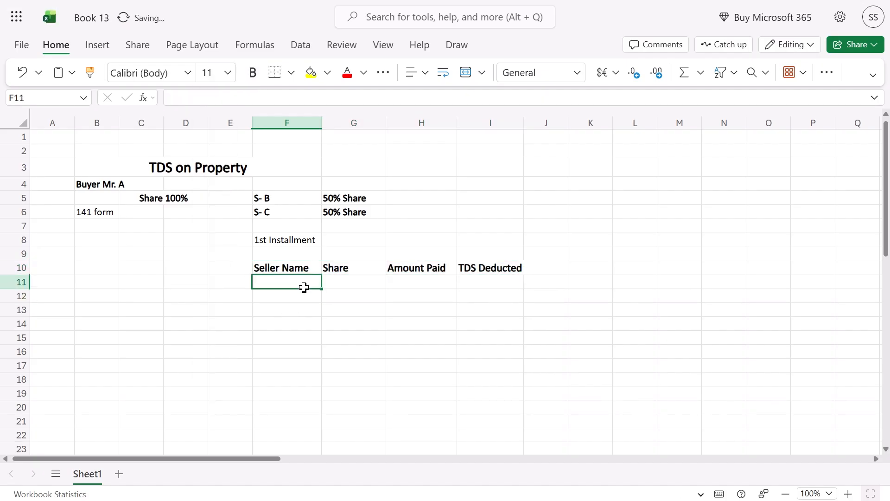
key(Up)
key(Up)
key(Up)
key(Up)
key(Up)
key(Up)
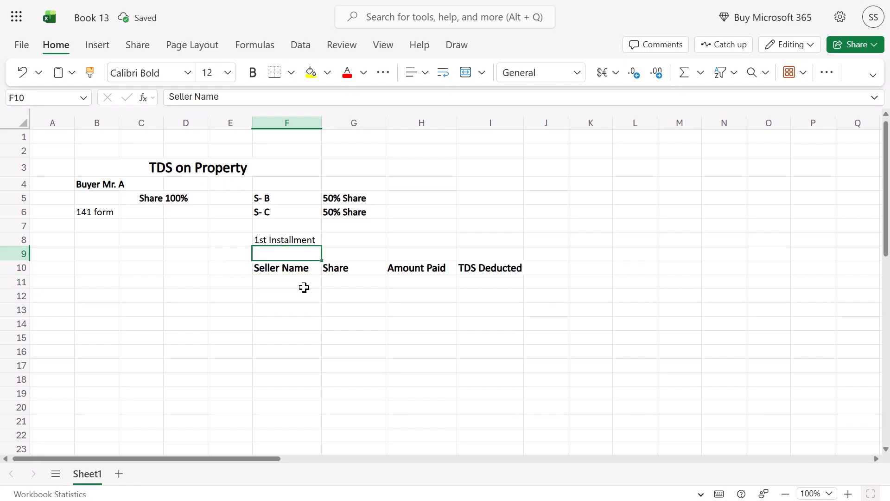
key(shift+Down)
key(shift+Right)
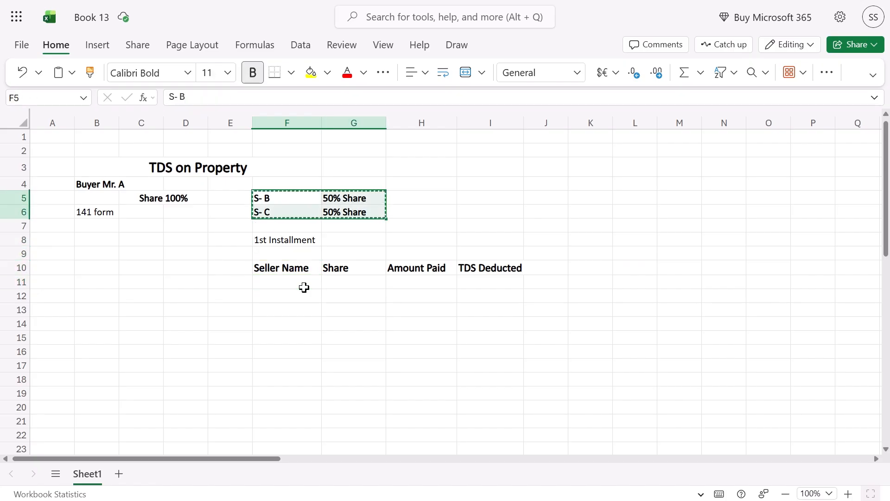
key(ctrl+c)
key(Down)
key(Down)
key(Down)
key(Down)
key(Down)
key(Down)
key(ctrl+v)
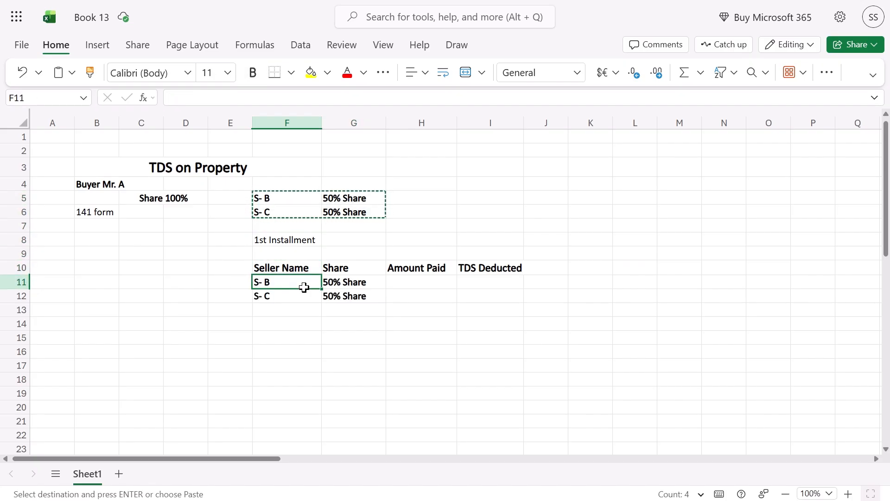
Check the pasted shares for S- B and S- C, ending on S- B's Amount Paid cell
key(Up)
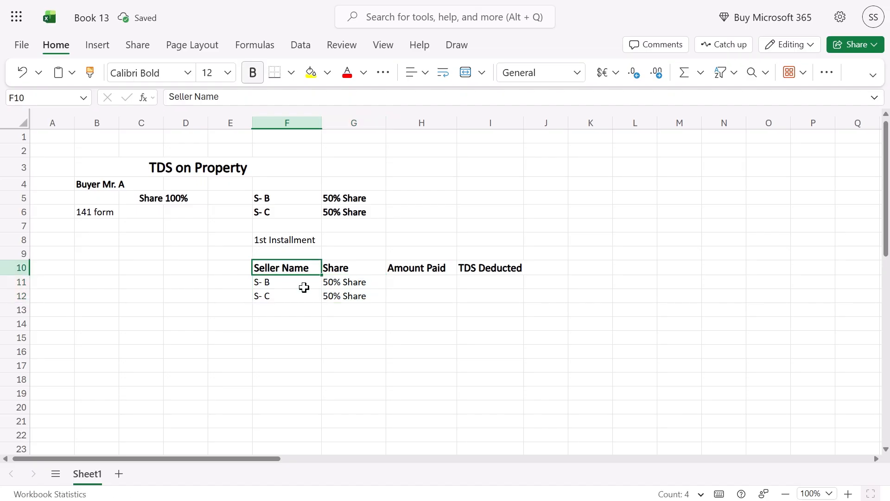
key(Down)
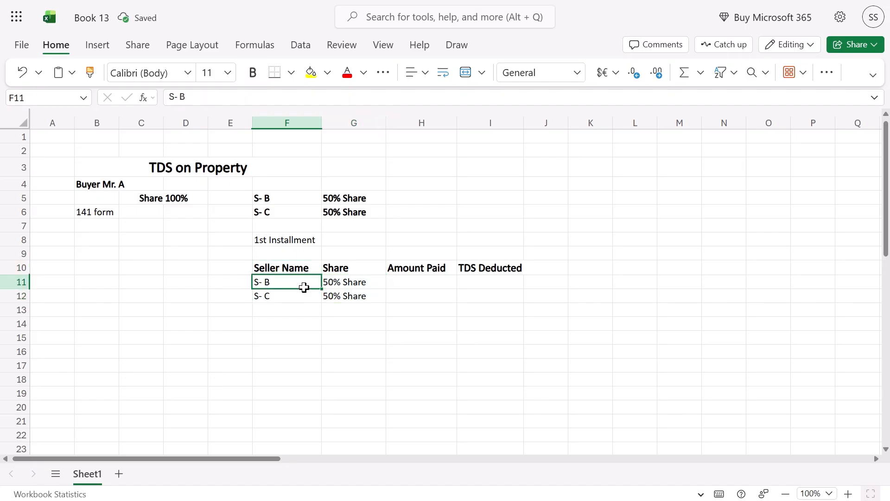
key(Right)
key(Left)
key(Down)
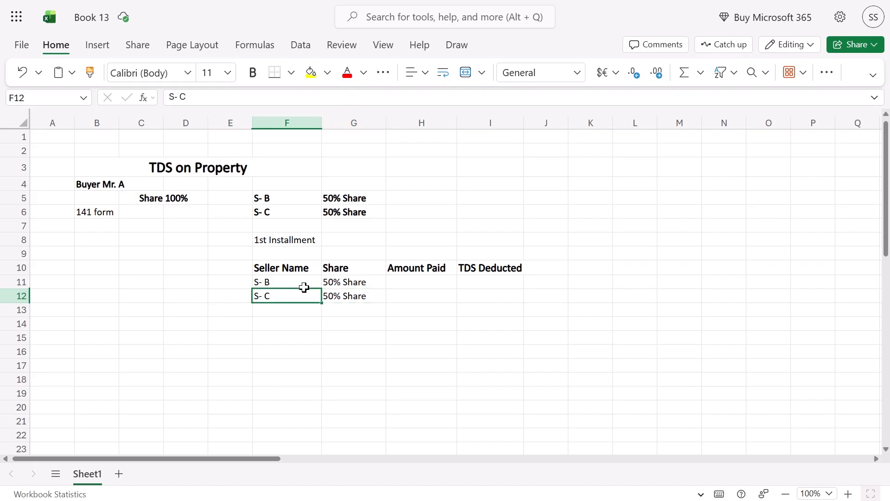
key(Right)
key(Up)
key(Right)
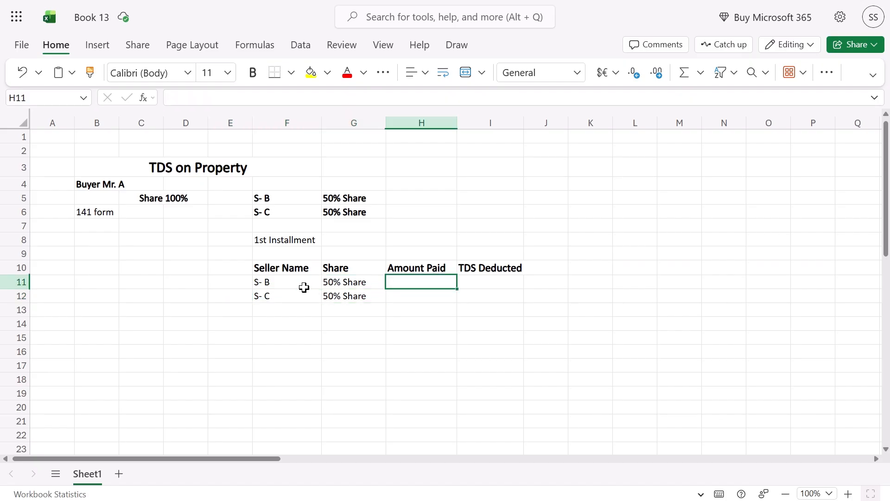
key(alt+Tab)
scroll(304, 287, up, 10)
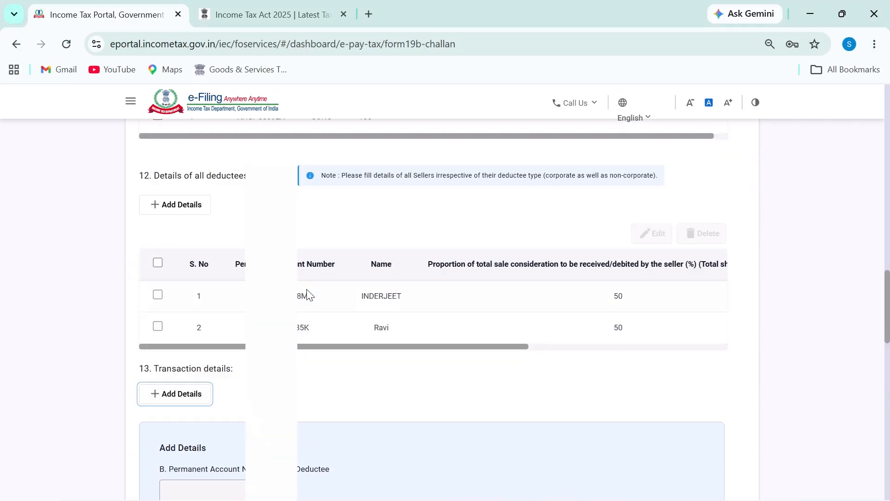
scroll(304, 287, up, 2)
double_click(232, 227)
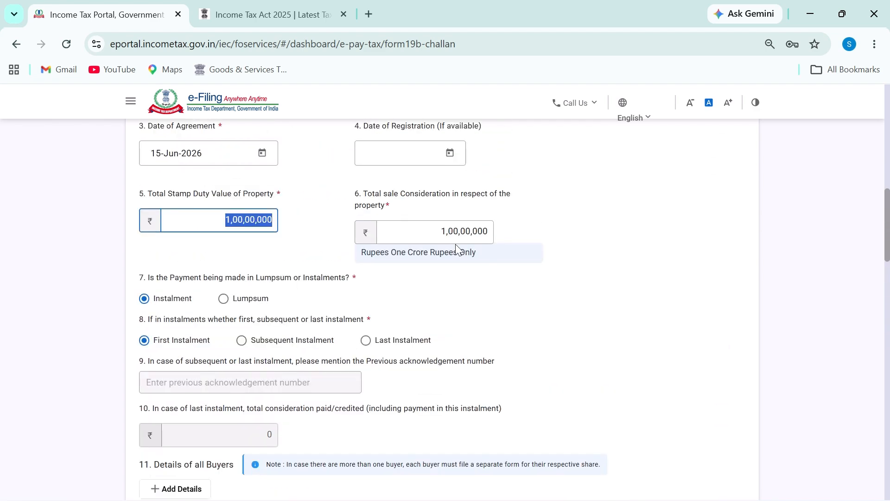
double_click(494, 234)
key(alt+Tab)
key(alt+Tab)
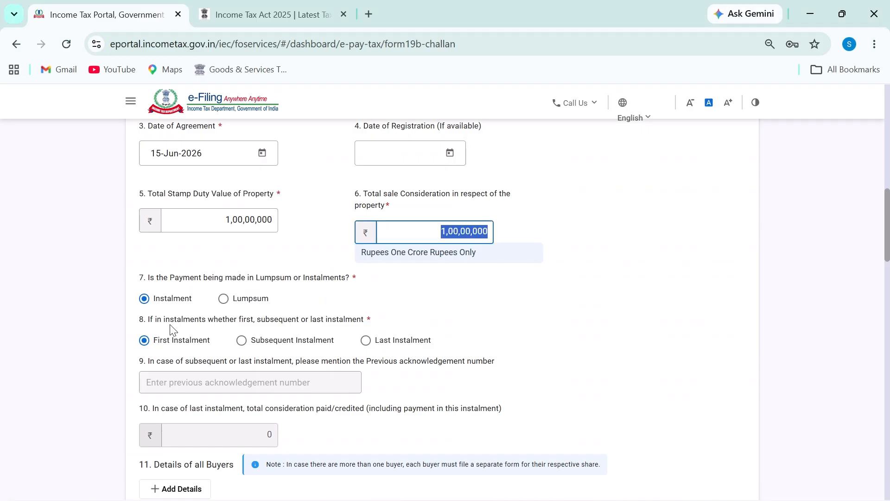
scroll(195, 282, down, 2)
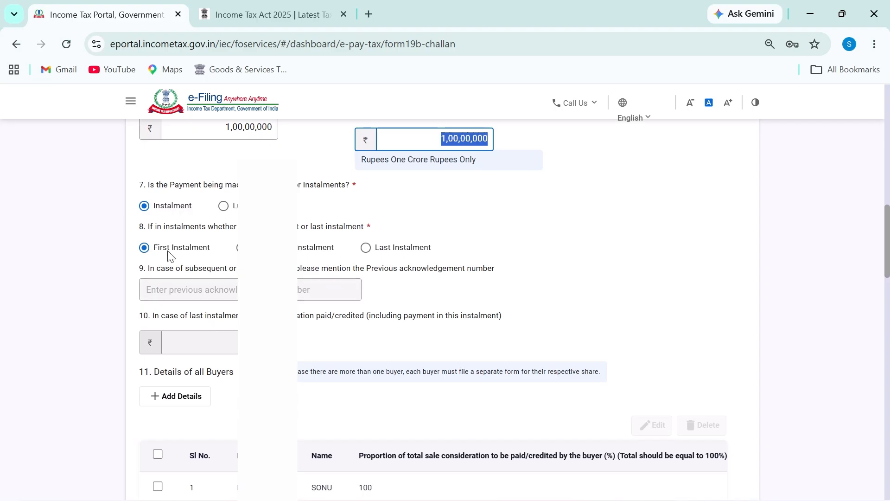
scroll(191, 254, down, 10)
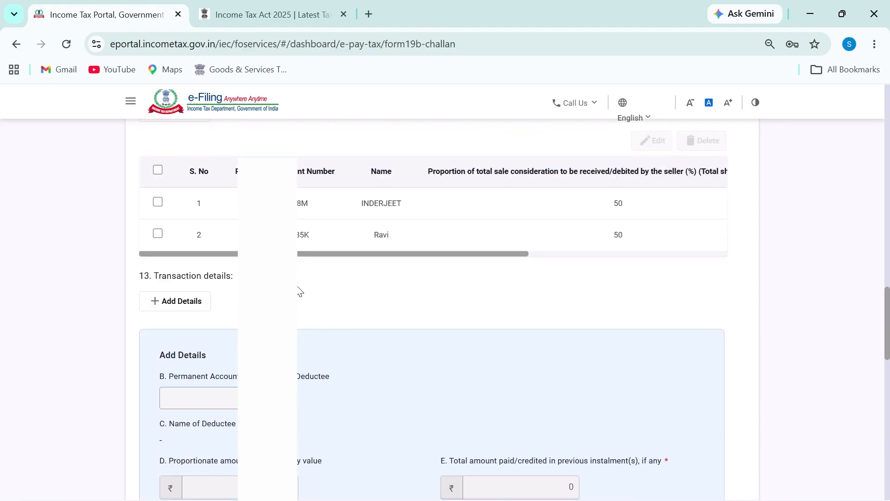
scroll(299, 291, down, 4)
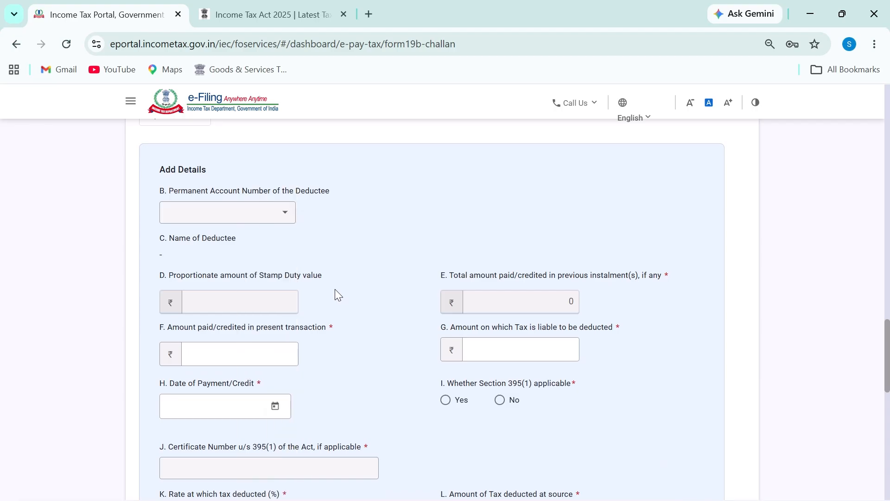
key(alt+Tab)
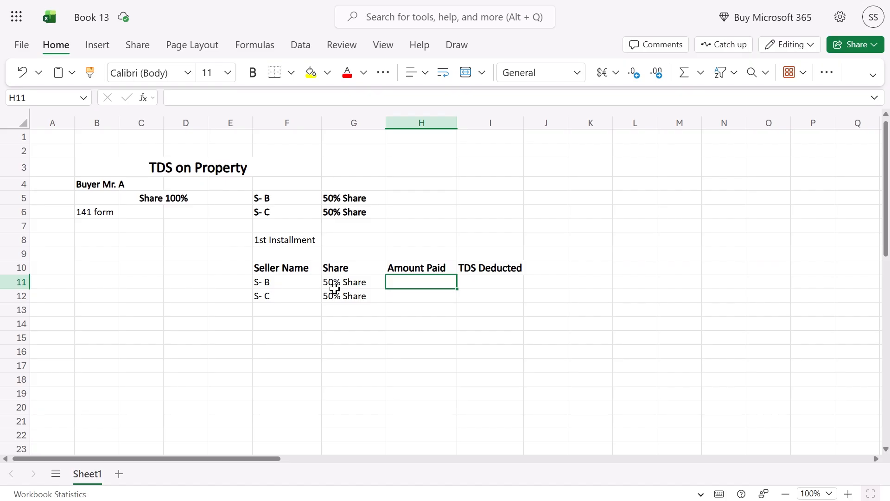
Select seller S- B's row, then pick an empty area near column K for the consideration note
drag(88, 185, 107, 199)
click(409, 281)
drag(288, 279, 332, 280)
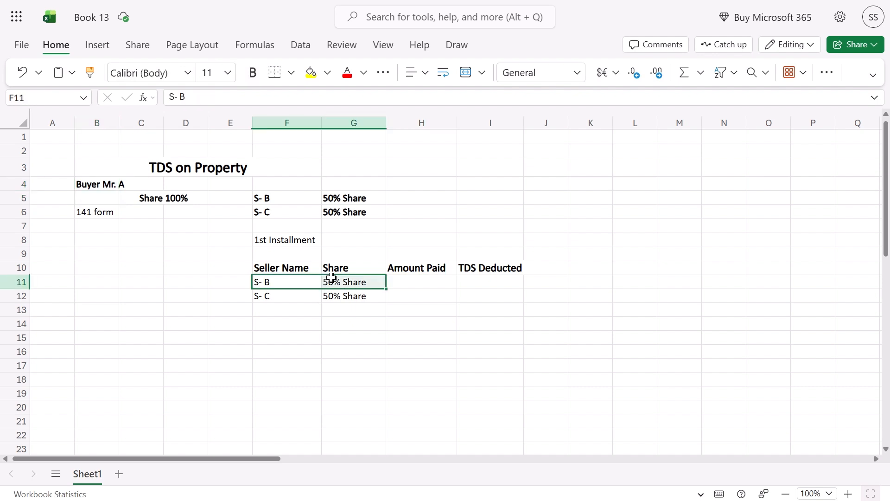
click(511, 179)
click(447, 168)
click(529, 165)
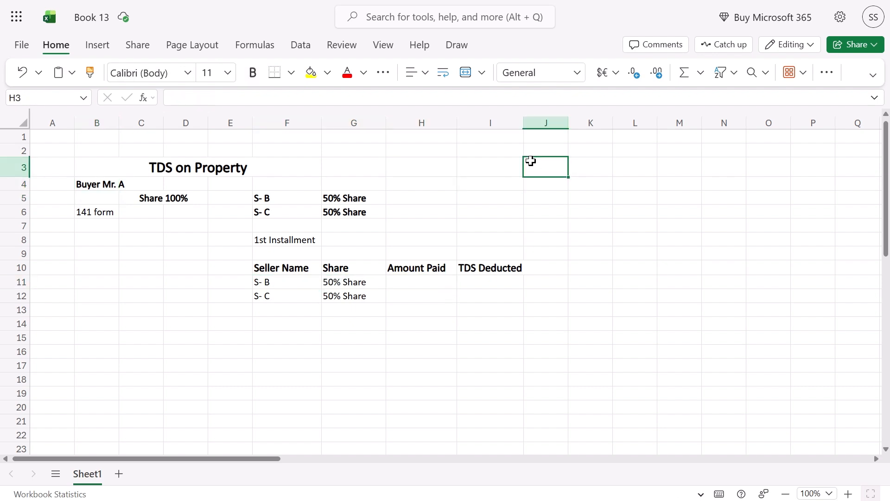
click(627, 171)
click(626, 187)
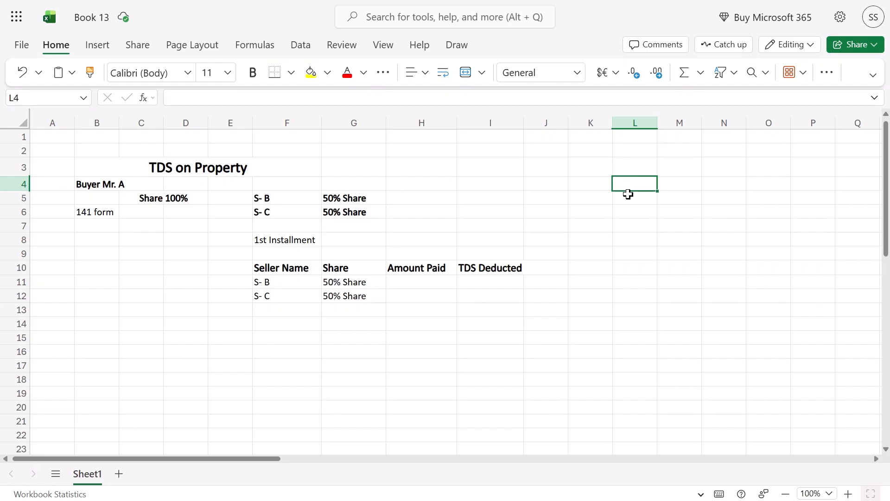
Label K4 'Consi.' and enter 1000000 as the consideration in M4
key(Left)
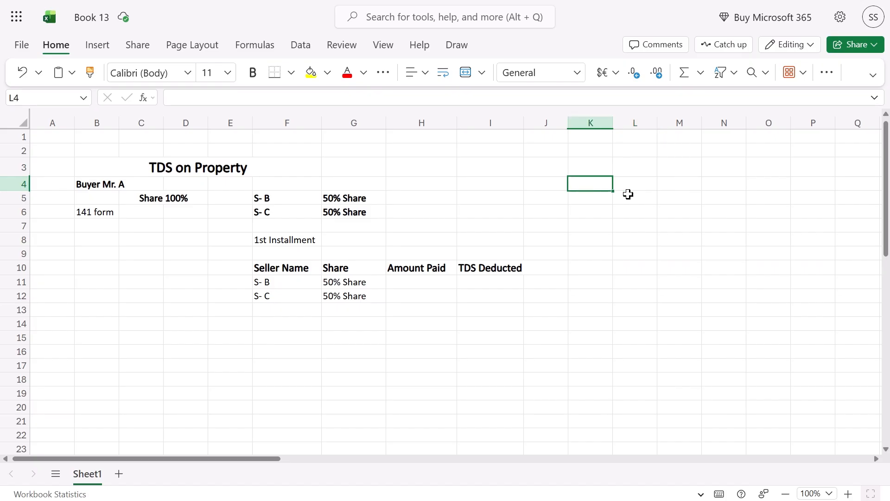
text(Co)
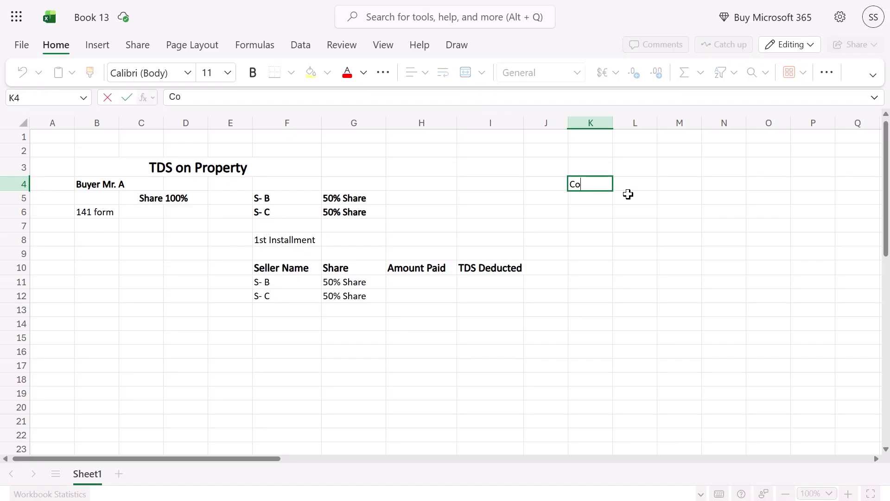
key(Tab)
key(Tab)
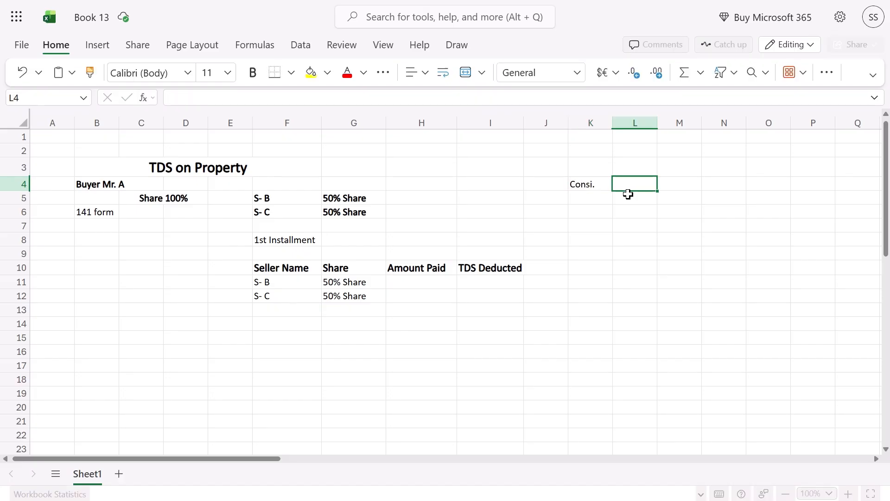
text(1000)
key(BackSpace)
key(BackSpace)
key(BackSpace)
key(BackSpace)
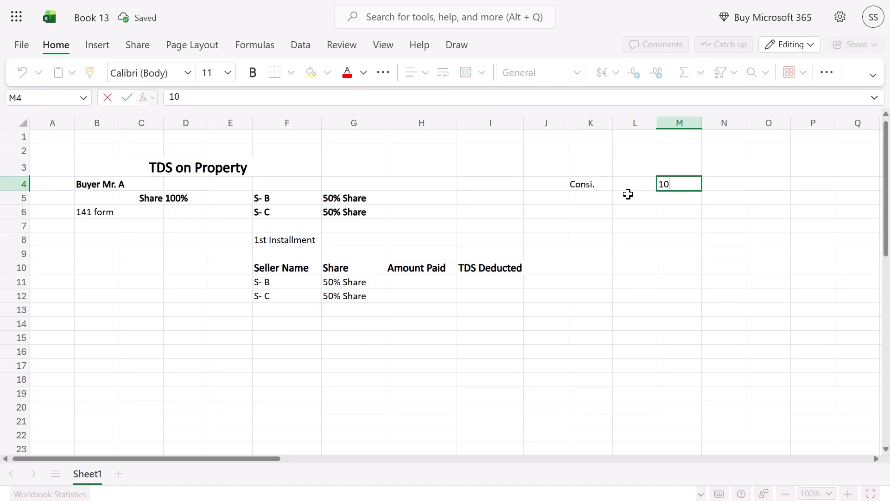
text(10000)
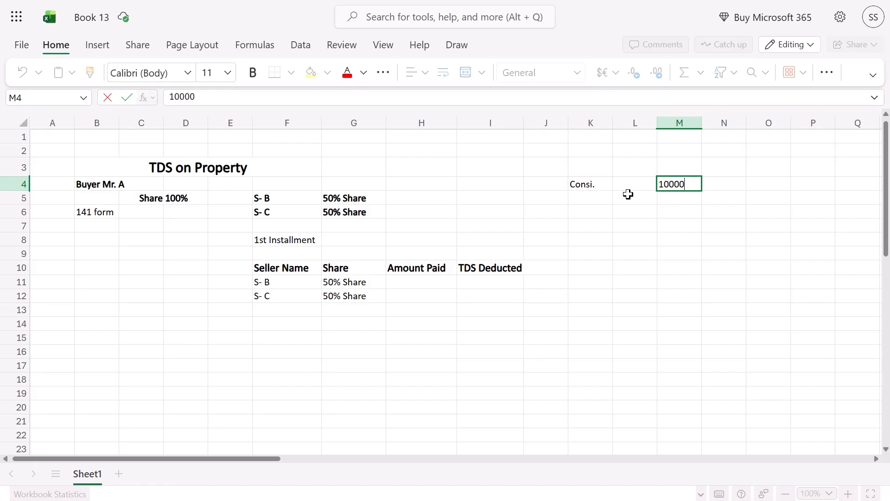
text(00)
key(Return)
Add the '1st instal' label in K5
key(Left)
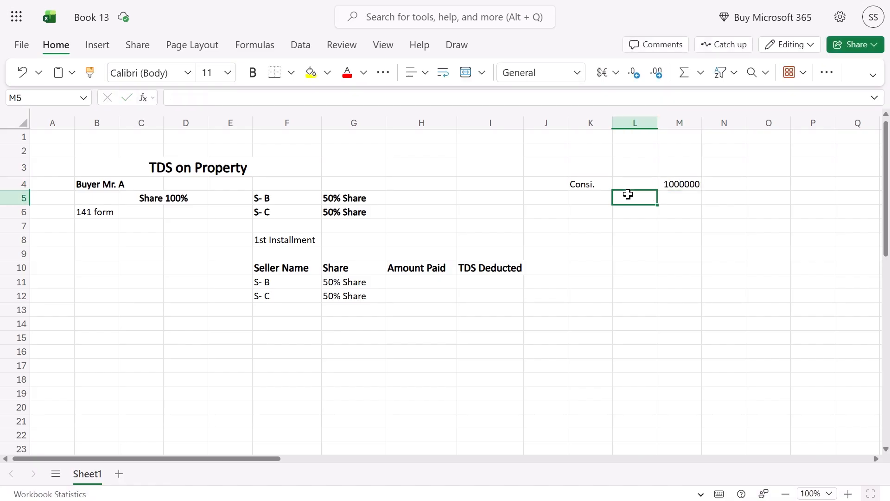
key(Left)
key(Right)
key(Left)
key(Right)
key(Left)
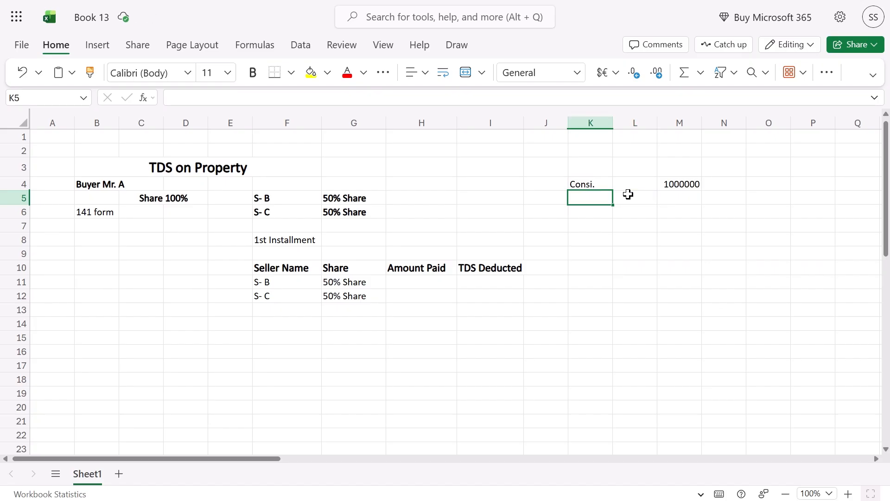
text(1st in)
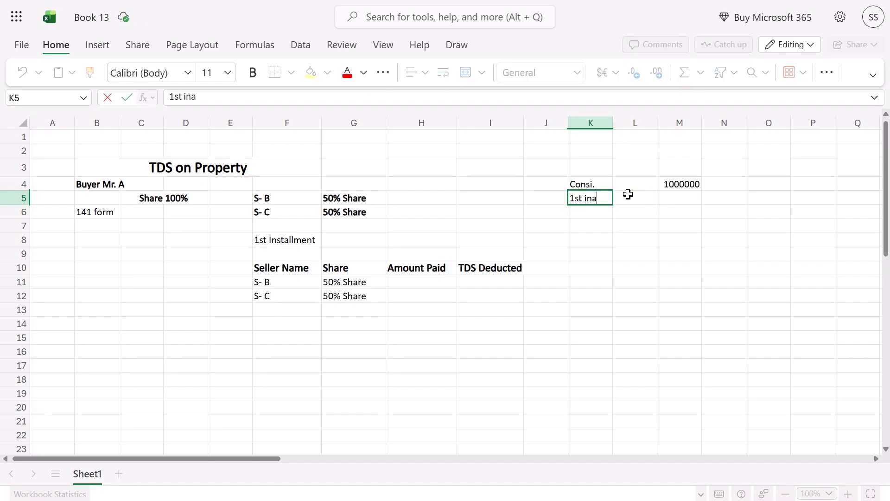
text(a)
key(BackSpace)
key(Return)
Enter 2000000 as the 1st instalment amount in M5
key(Up)
key(Right)
key(Left)
key(Down)
key(Left)
key(Right)
key(Up)
key(Right)
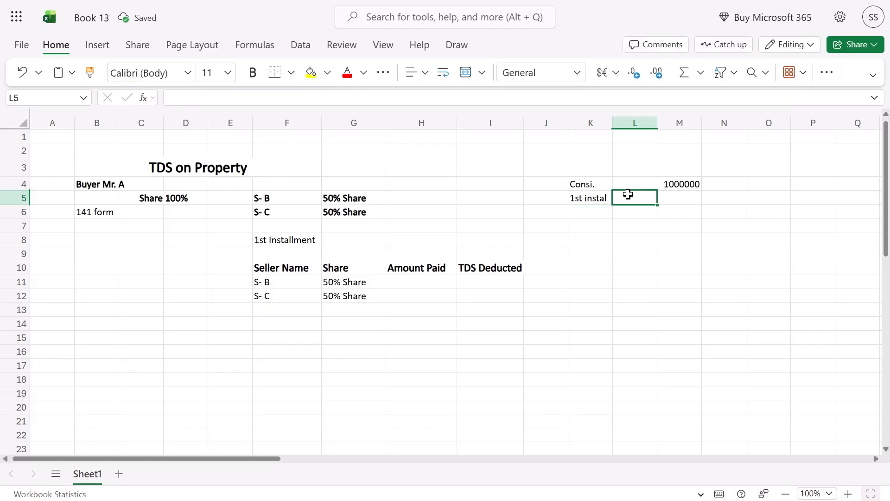
key(Right)
text(200)
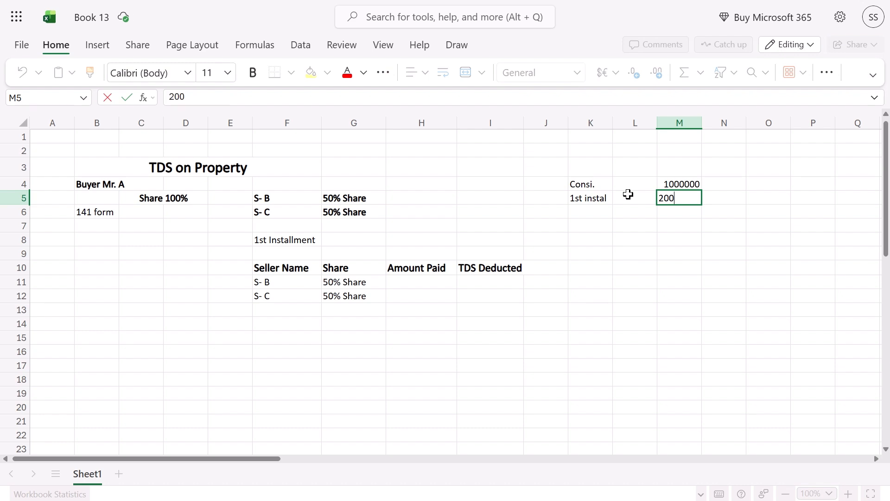
text(0000)
key(Return)
Check the 2000000 entry, then return to the Amount Paid heading
key(Up)
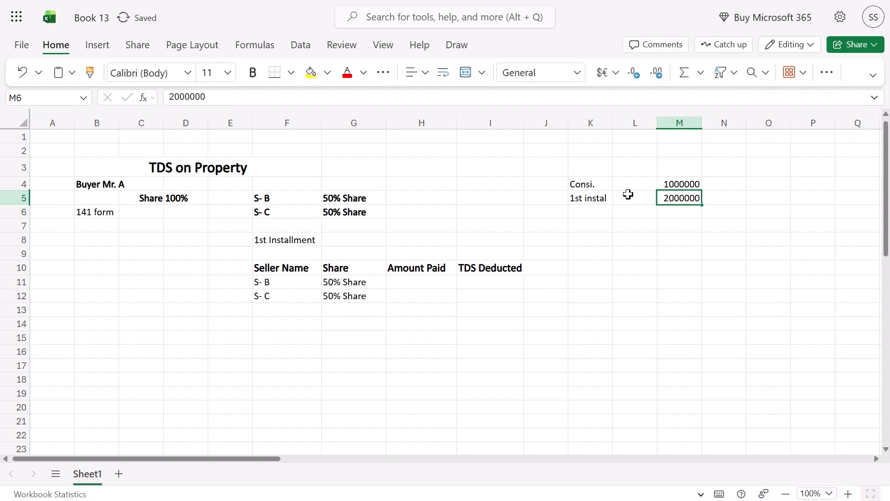
key(Left)
key(Left)
key(Left)
key(Down)
key(Down)
key(Down)
key(Left)
key(Left)
key(Down)
key(Down)
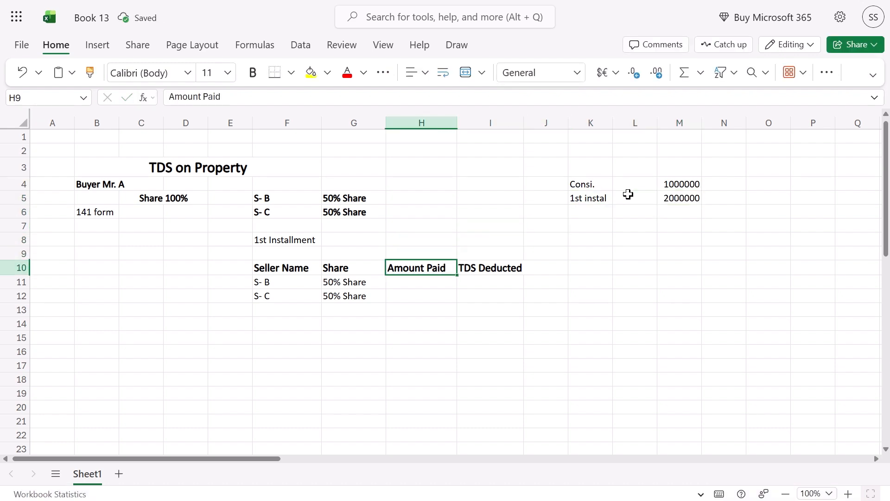
key(Down)
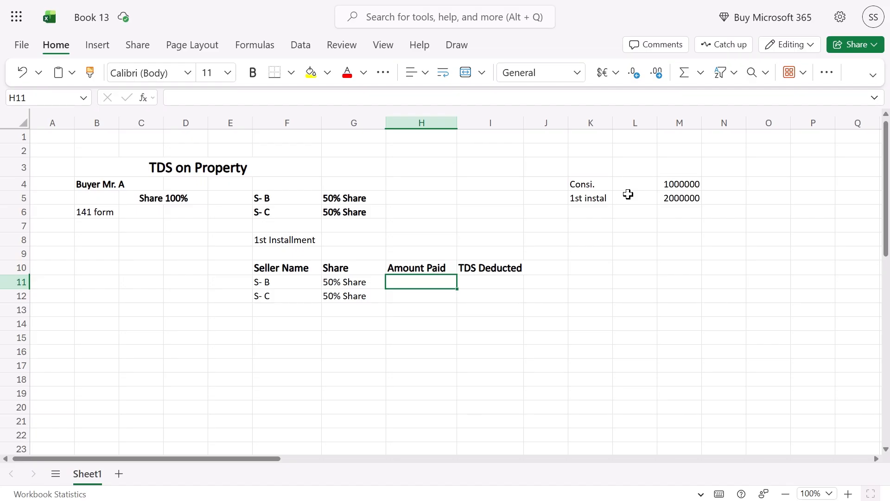
Enter 1000000 as the amount paid for both S- B and S- C in H11:H12
text(10)
key(BackSpace)
key(BackSpace)
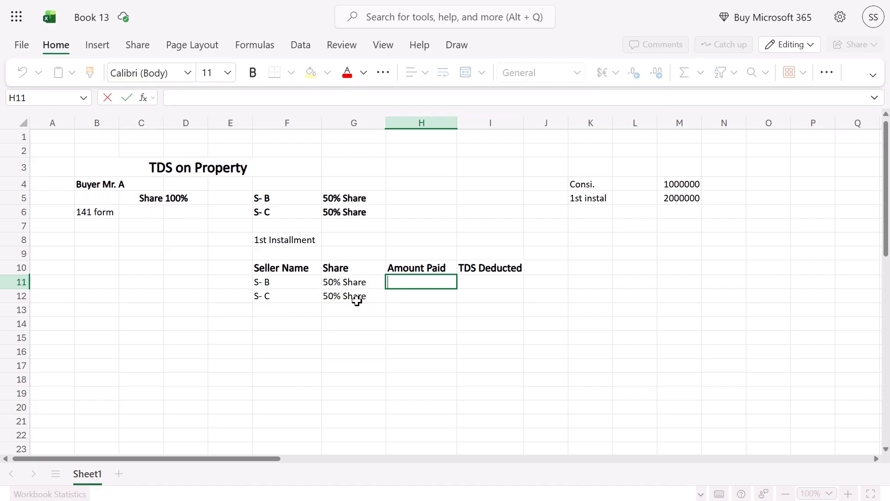
click(254, 284)
click(270, 300)
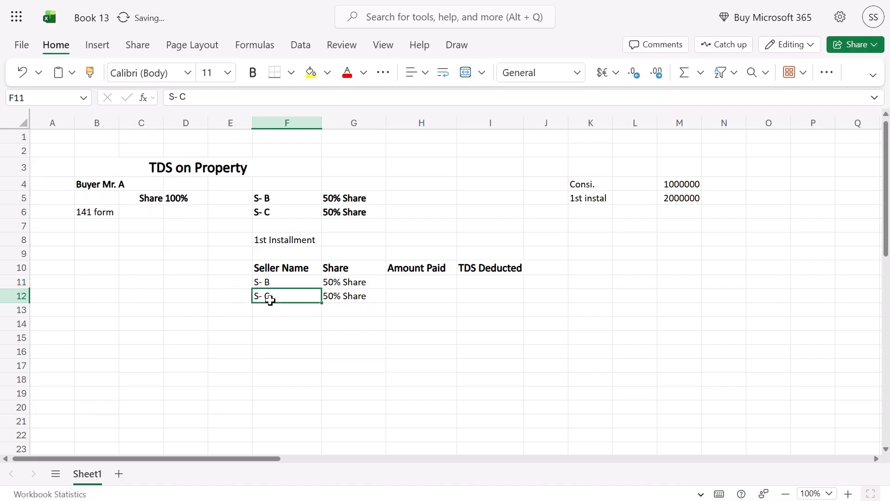
click(416, 283)
text(100)
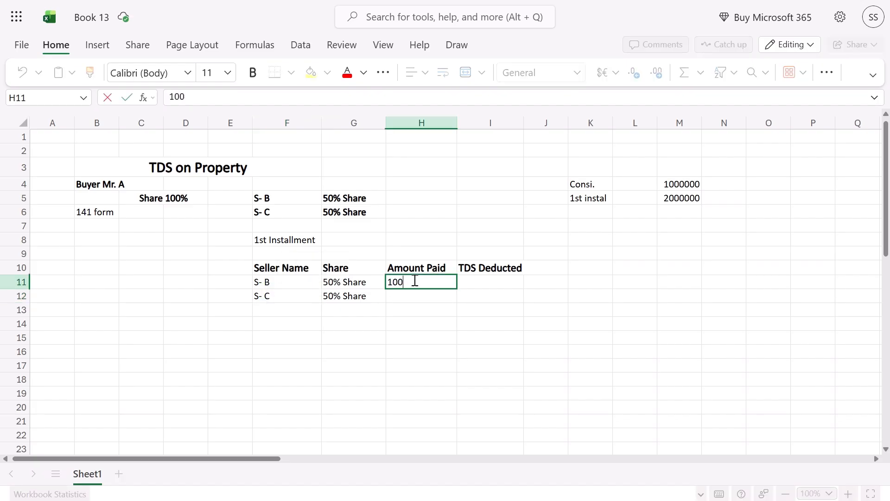
text(000)
key(Return)
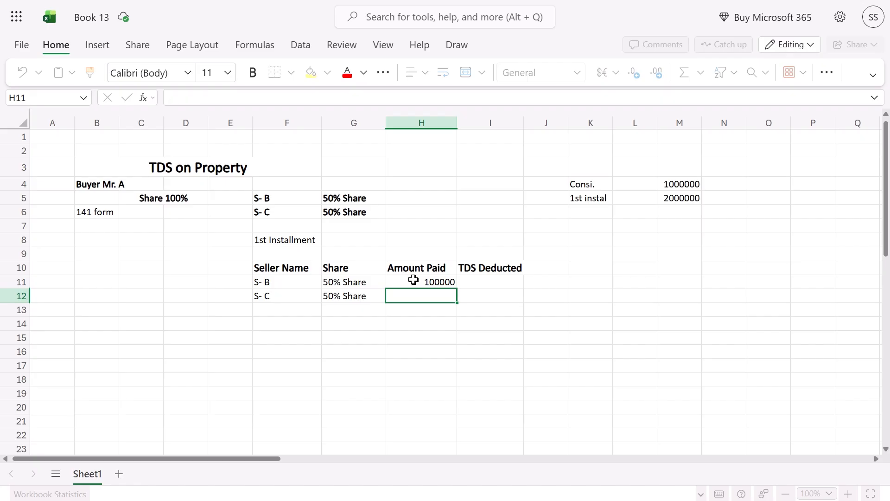
click(415, 281)
text(1000000)
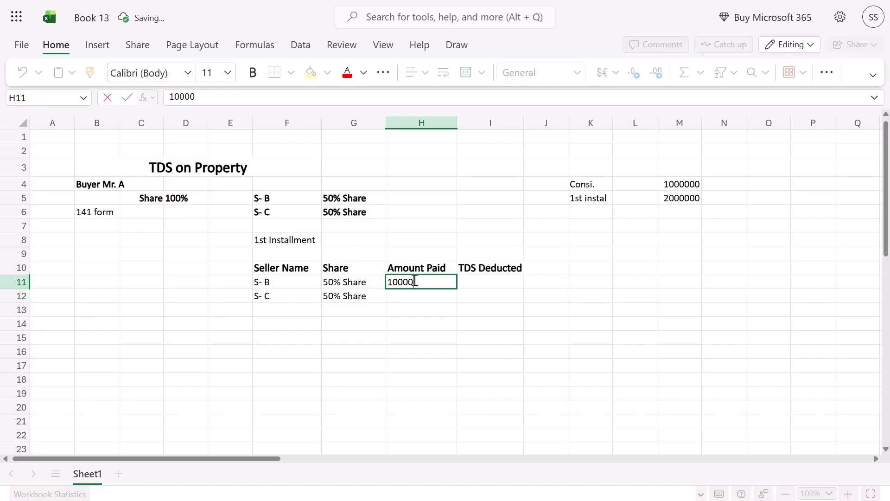
key(Return)
text(1000)
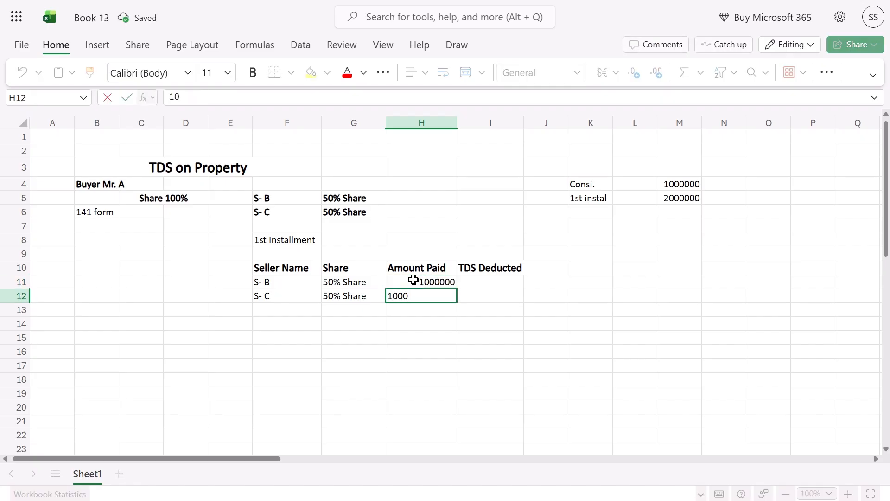
text(0000)
key(Return)
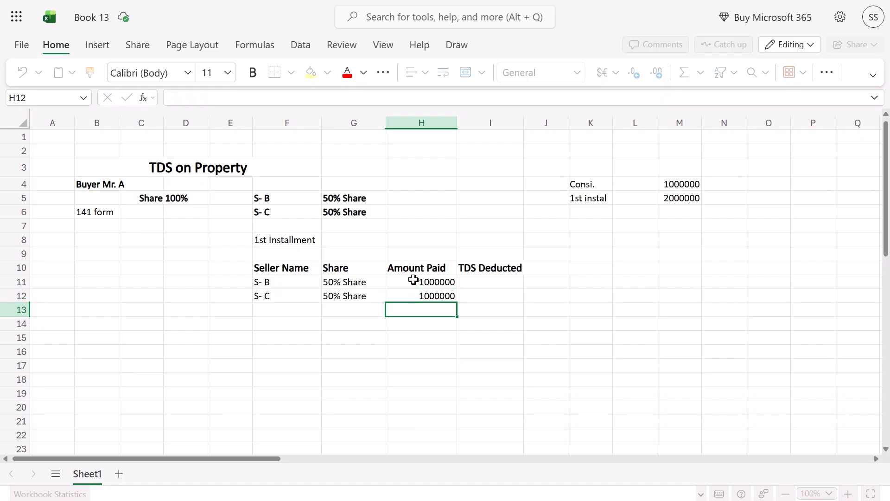
Add a 1% TDS formula on S- B's amount paid and copy it to S- C's row
click(413, 280)
key(Right)
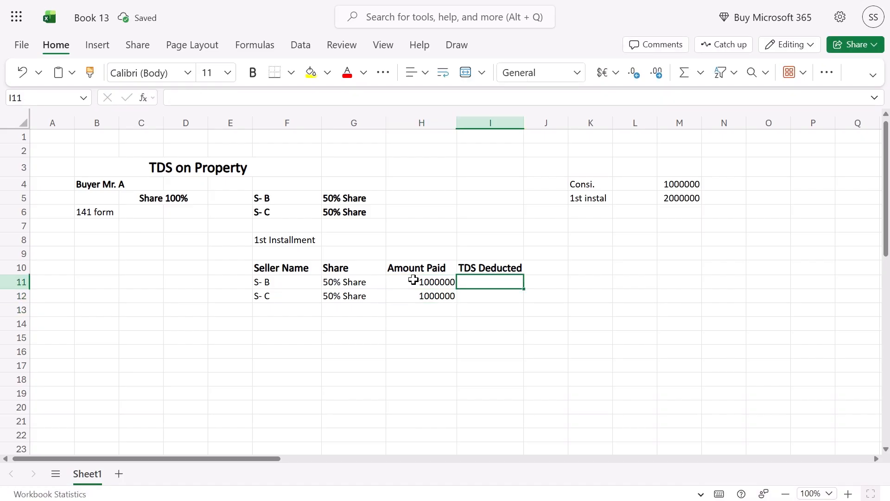
text(=)
click(404, 279)
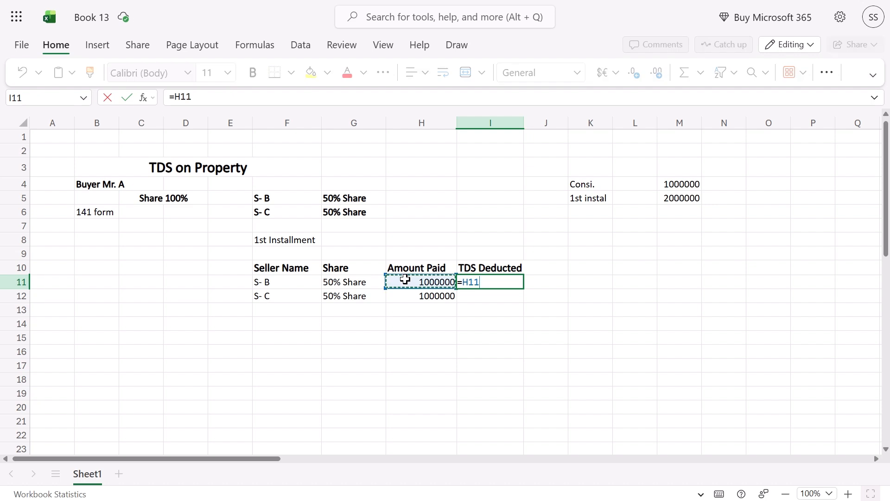
text(*)
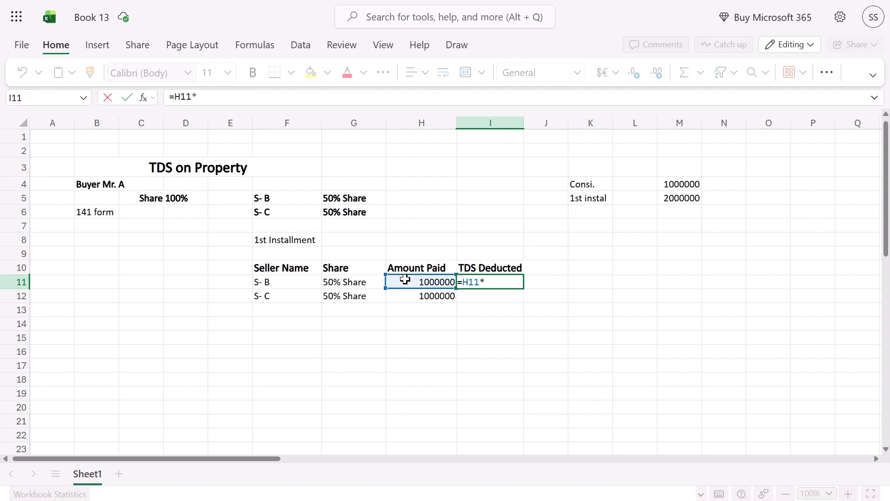
text(1)
key(Return)
key(Up)
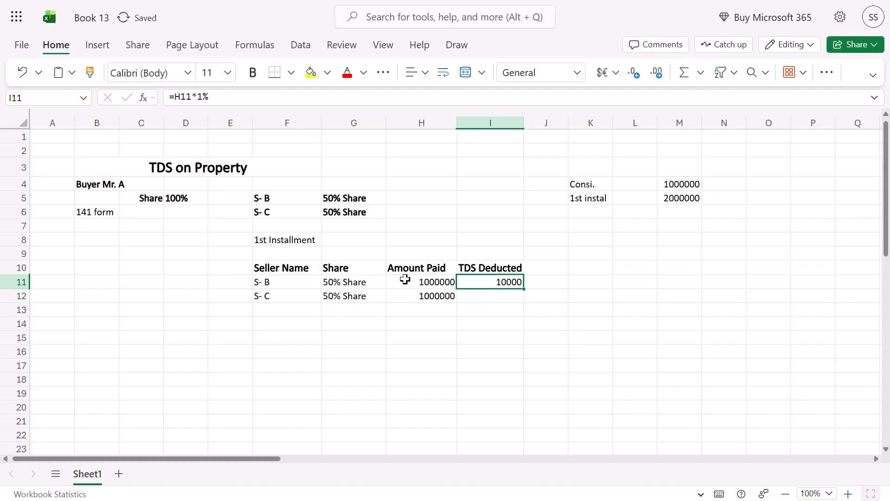
key(Left)
key(Right)
key(ctrl+c)
key(Down)
key(ctrl+v)
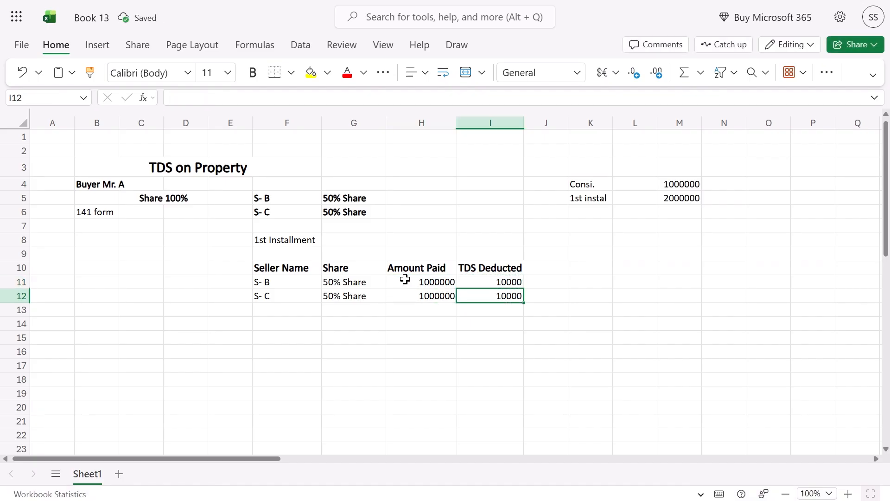
Make the 1st Installment heading bold and change its text colour
key(Up)
key(Left)
key(Down)
key(Up)
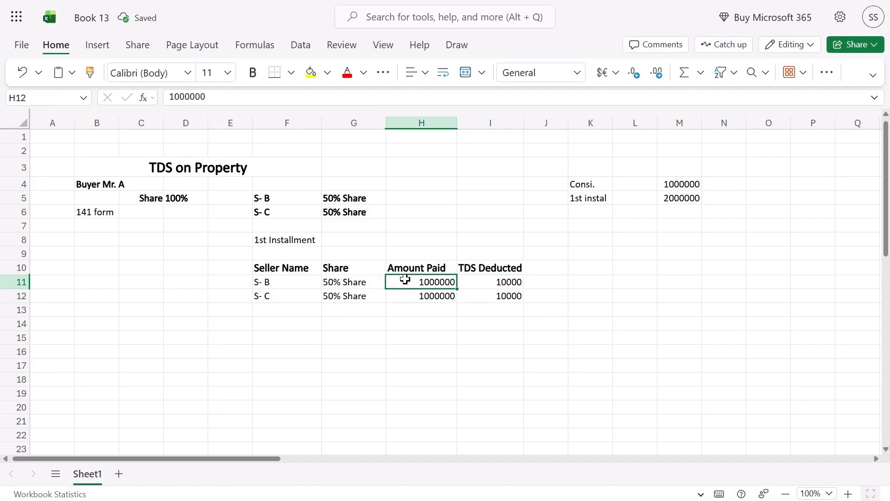
key(Left)
key(Left)
key(Up)
key(Up)
key(Up)
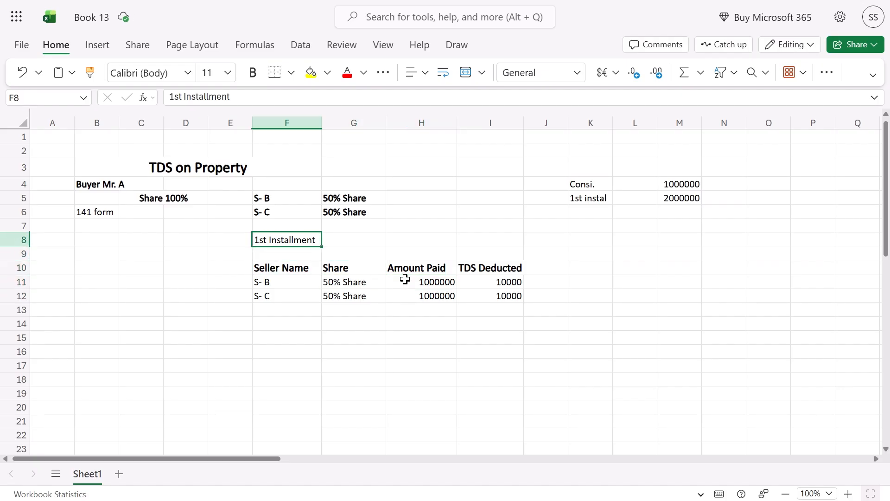
key(ctrl+b)
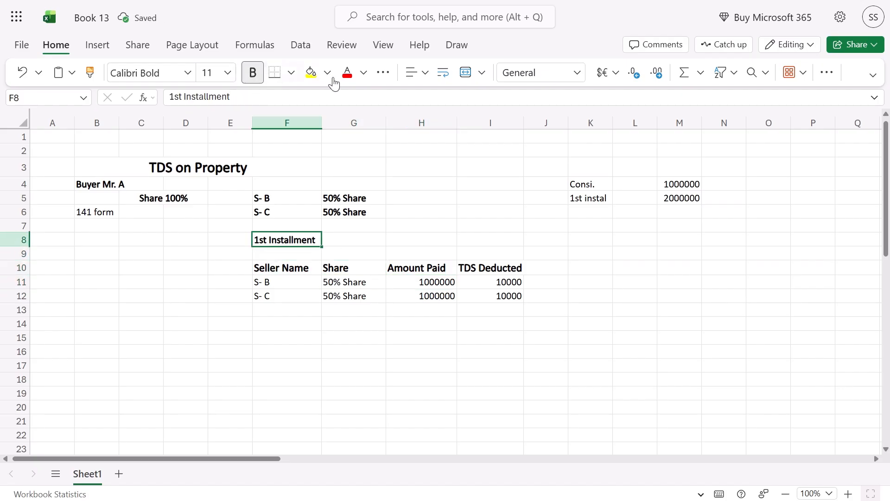
click(347, 73)
Highlight the 10000 TDS amounts, the summary block, buyer details and seller names for review
click(277, 286)
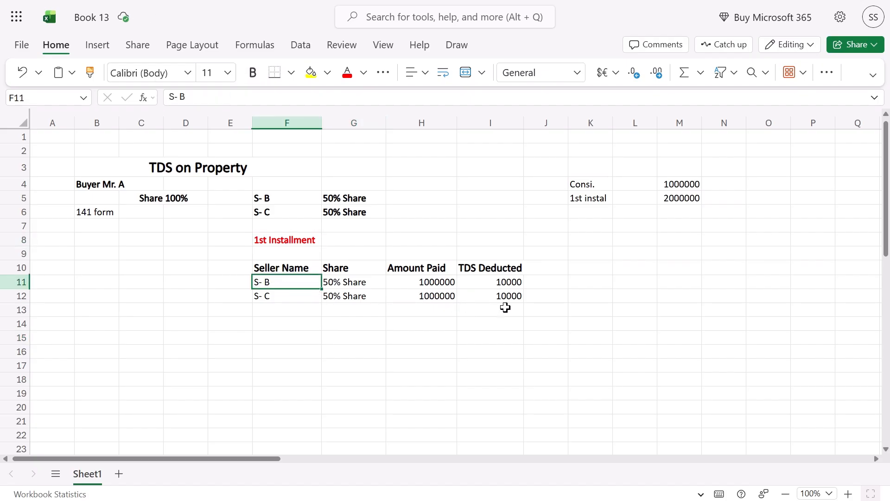
drag(494, 281, 501, 308)
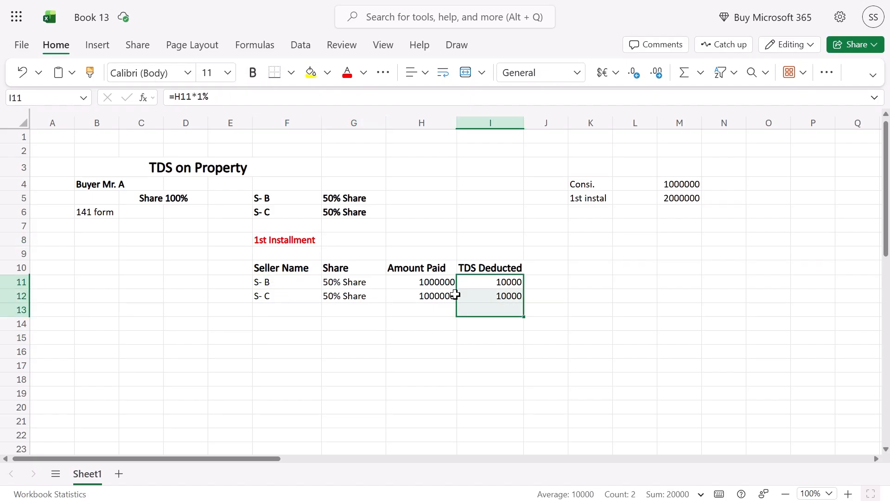
click(518, 306)
drag(494, 282, 495, 296)
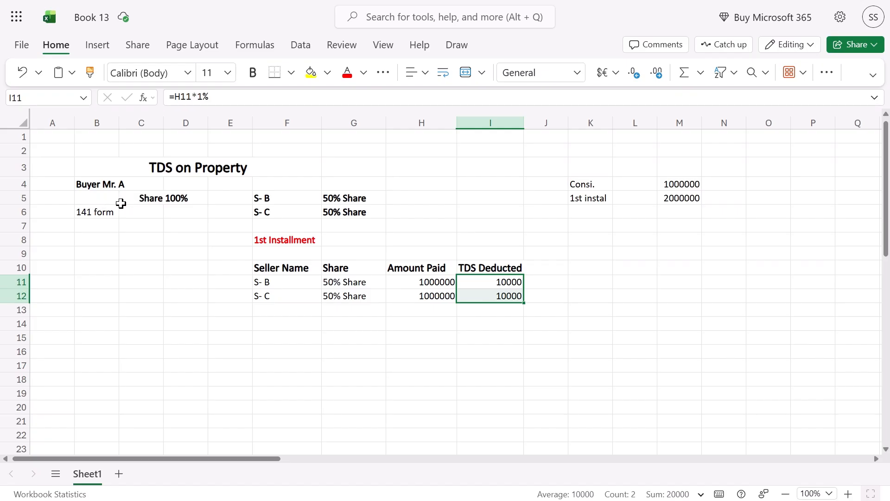
drag(86, 167, 150, 214)
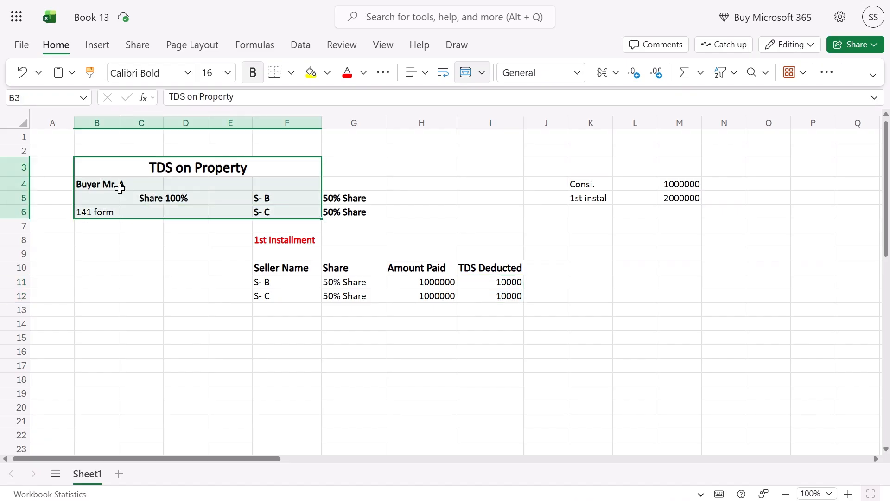
drag(120, 183, 185, 212)
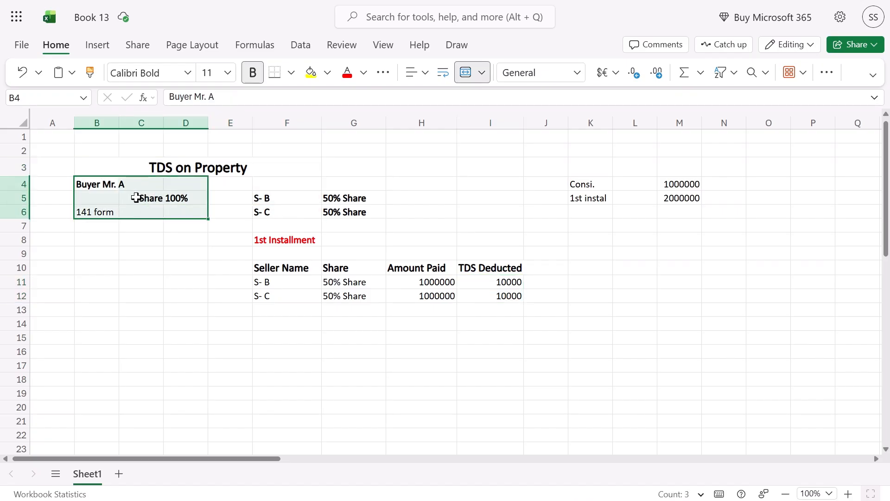
drag(262, 197, 261, 211)
drag(262, 282, 258, 294)
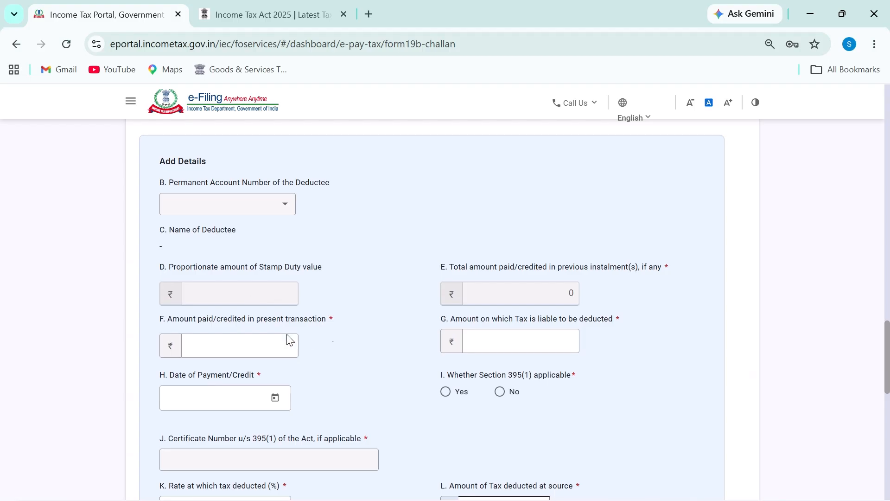
Enter 10,00,000 as the amount paid and mark Section 395(1) not applicable
scroll(300, 286, up, 2)
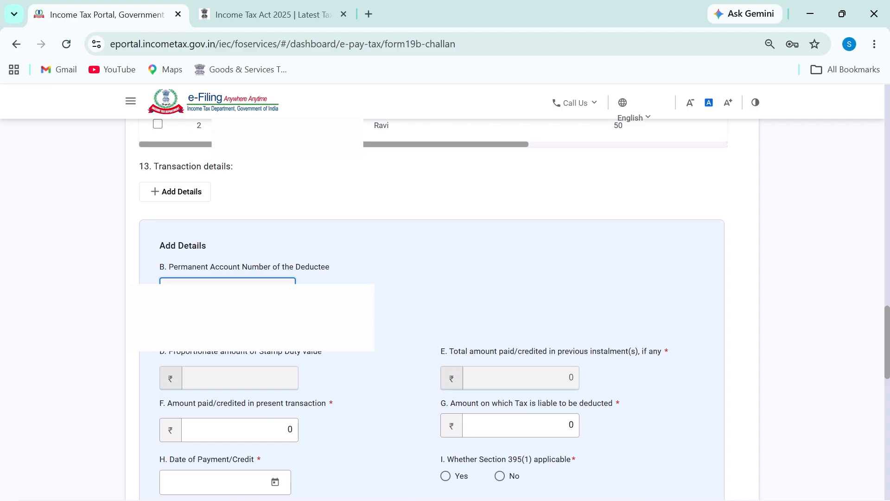
scroll(233, 304, down, 2)
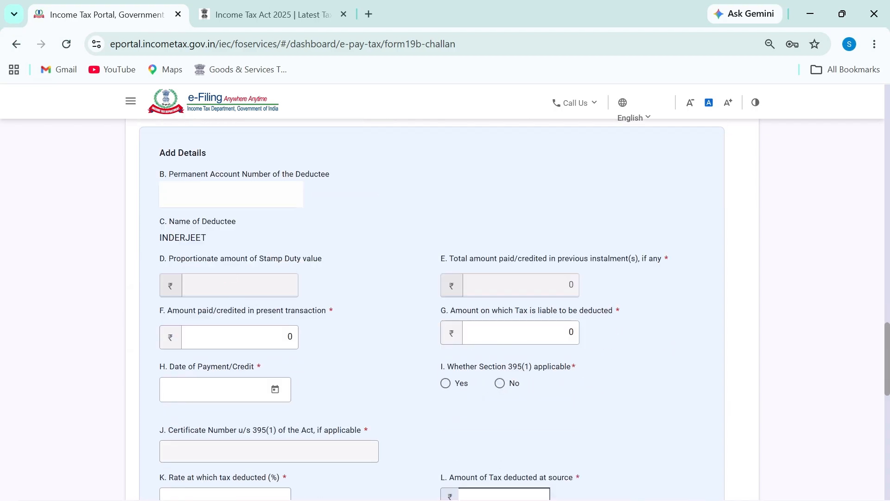
double_click(166, 239)
scroll(363, 310, down, 2)
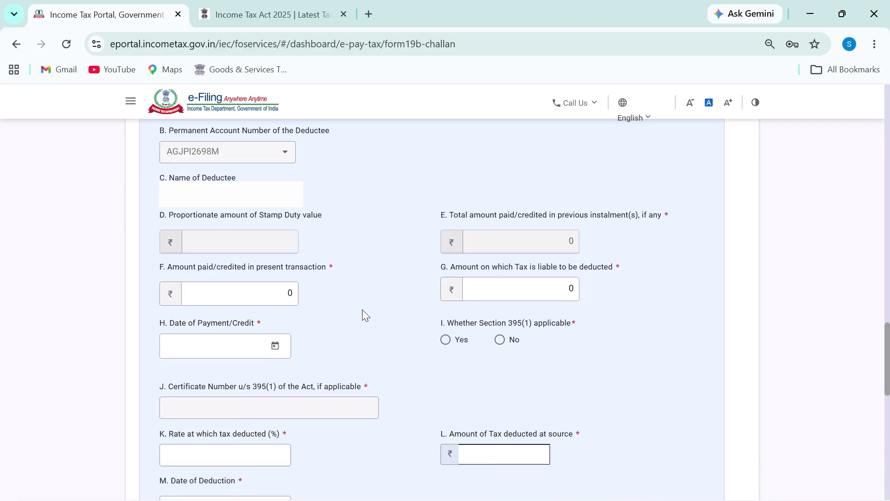
click(277, 244)
text(100000000)
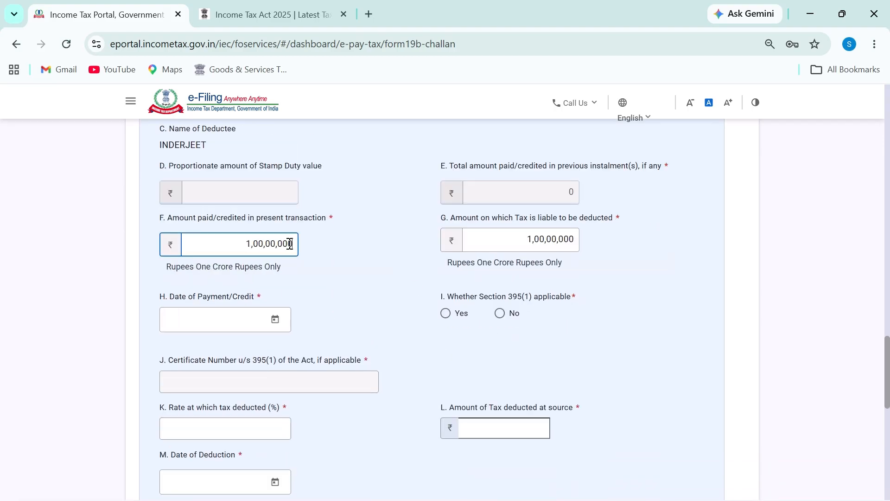
key(BackSpace)
key(BackSpace)
drag(252, 244, 312, 244)
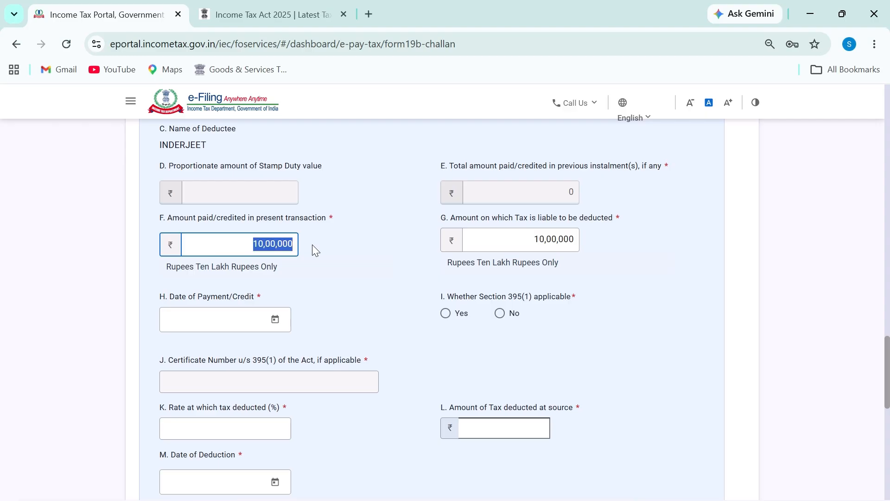
click(312, 244)
click(500, 314)
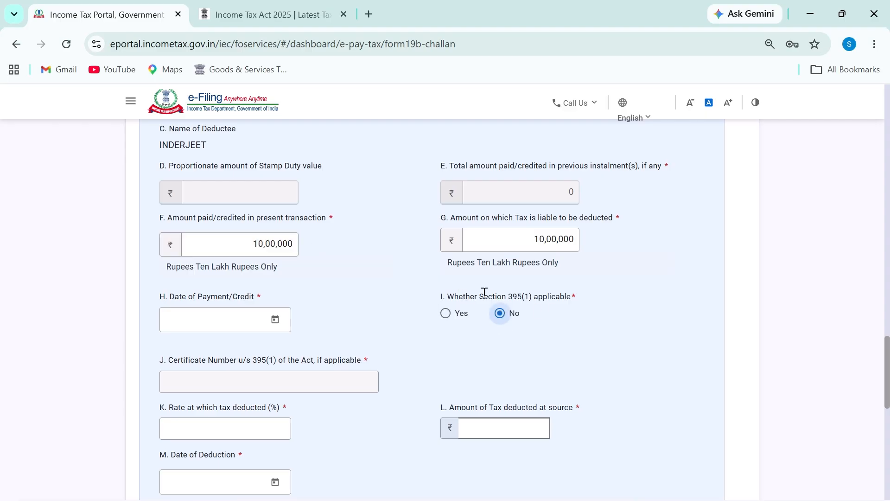
drag(497, 297, 606, 306)
Set the payment date to 16-Jun-2026 and confirm the 10,00,000 taxable amount
click(275, 319)
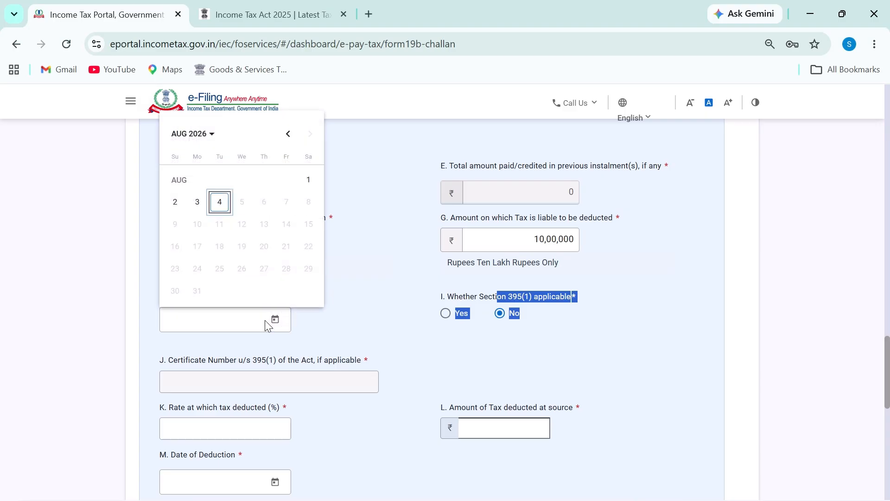
click(200, 136)
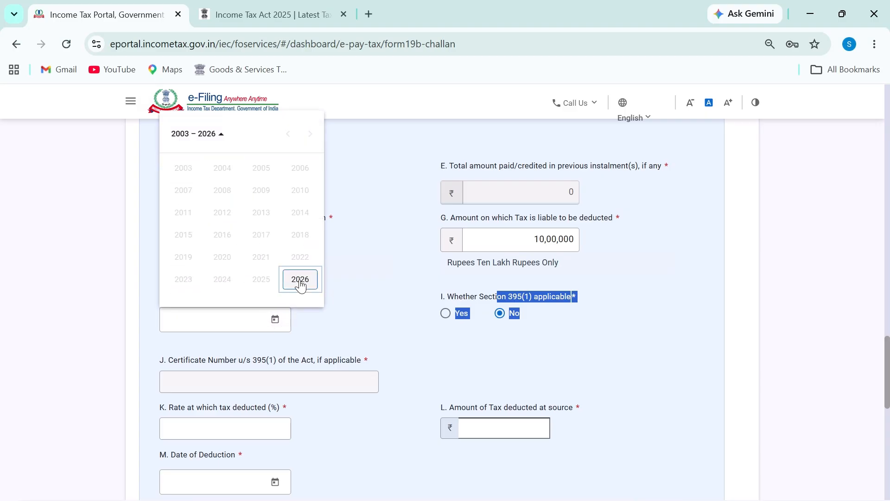
click(299, 281)
click(220, 213)
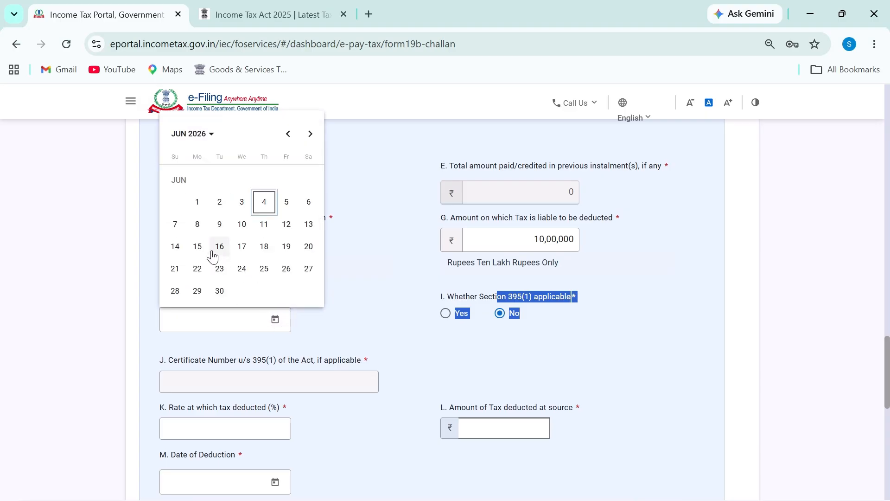
click(212, 255)
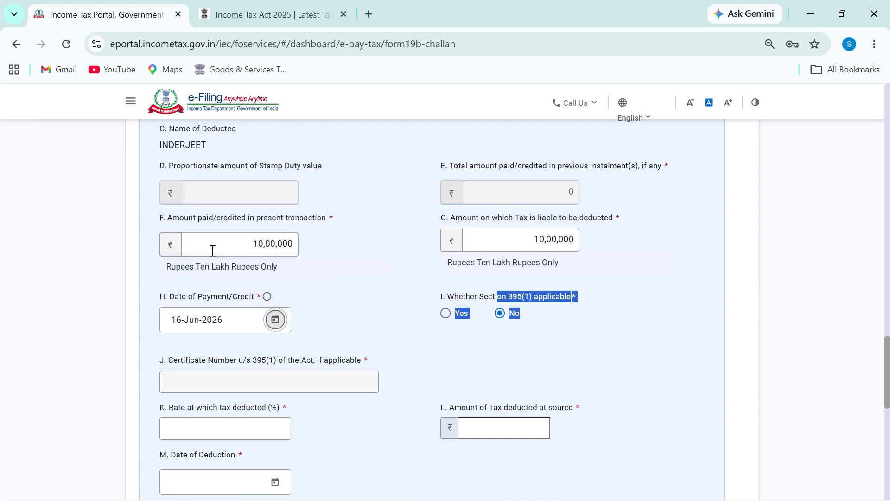
scroll(343, 334, down, 4)
scroll(347, 328, up, 2)
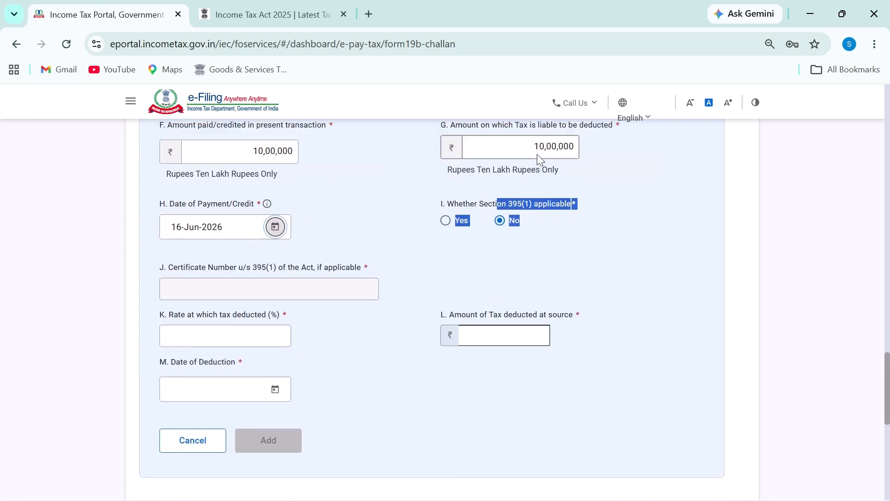
drag(535, 149, 565, 141)
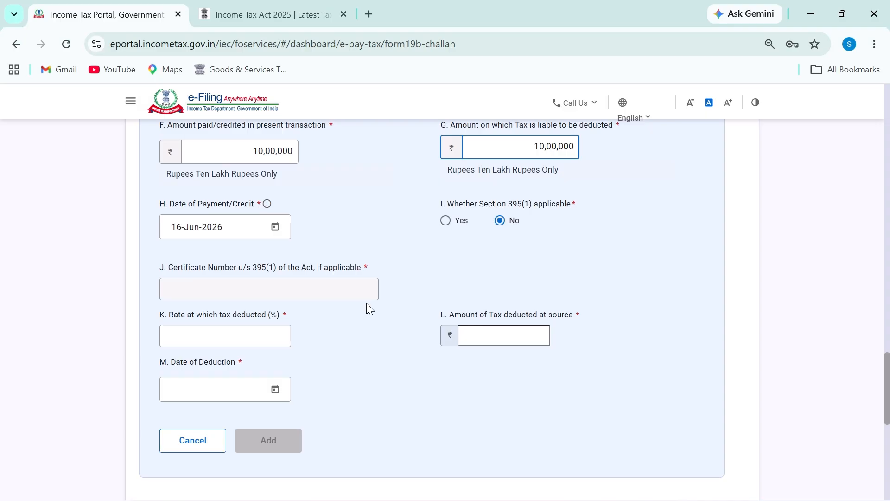
Enter a 1% TDS rate and a 16-Jun-2026 deduction date, then add the transaction
click(253, 333)
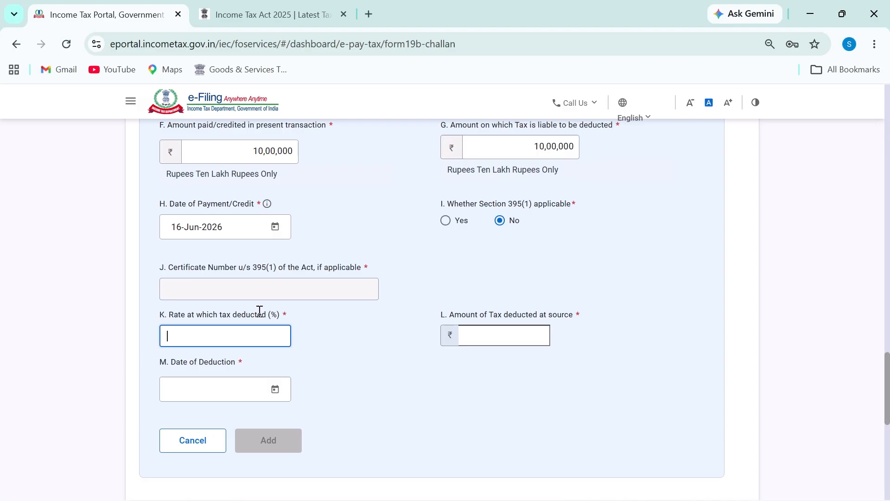
text(1)
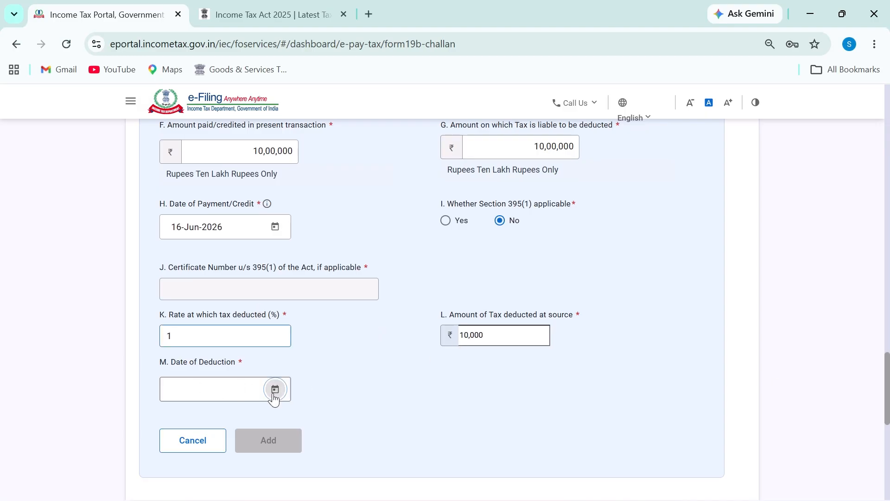
click(275, 388)
key(Return)
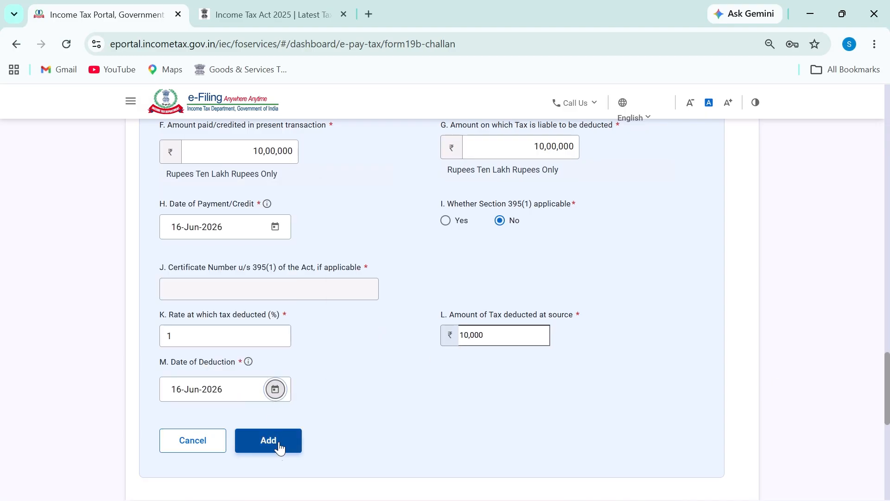
click(278, 444)
Verify the Tax Deposit Details show 10,00,000 taxable and 10,000 deducted
scroll(474, 401, down, 2)
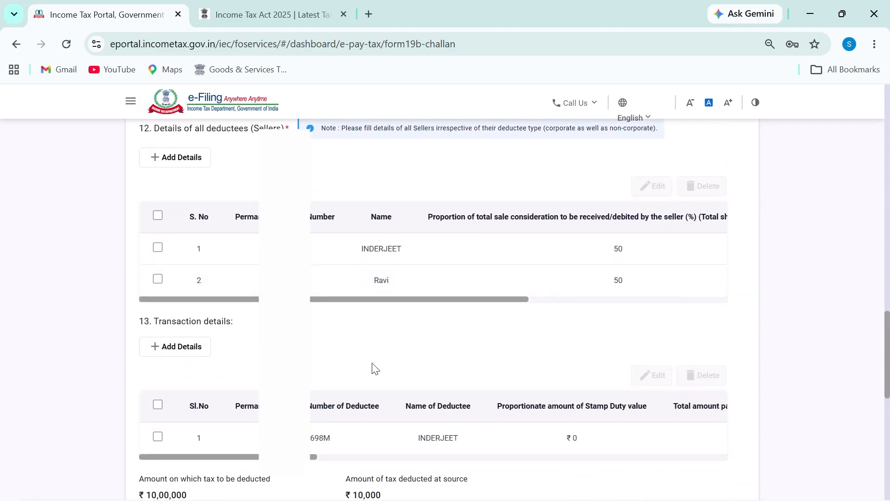
scroll(336, 424, down, 2)
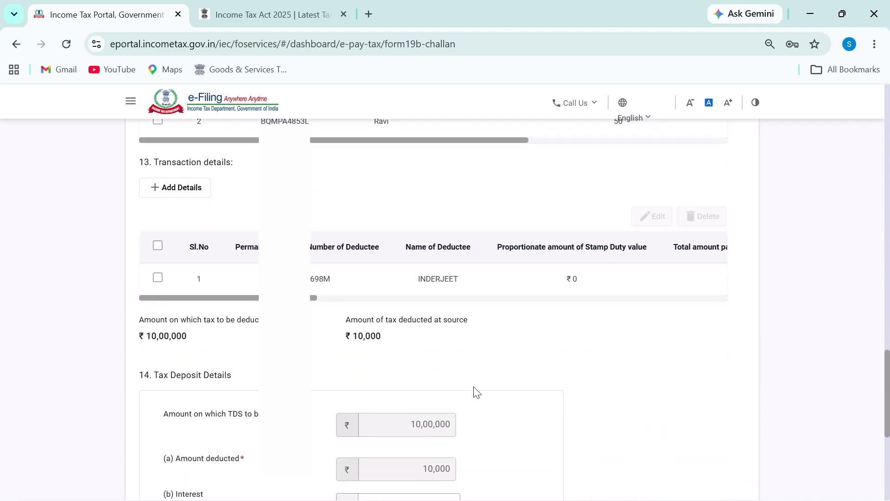
scroll(475, 391, down, 2)
drag(394, 299, 439, 301)
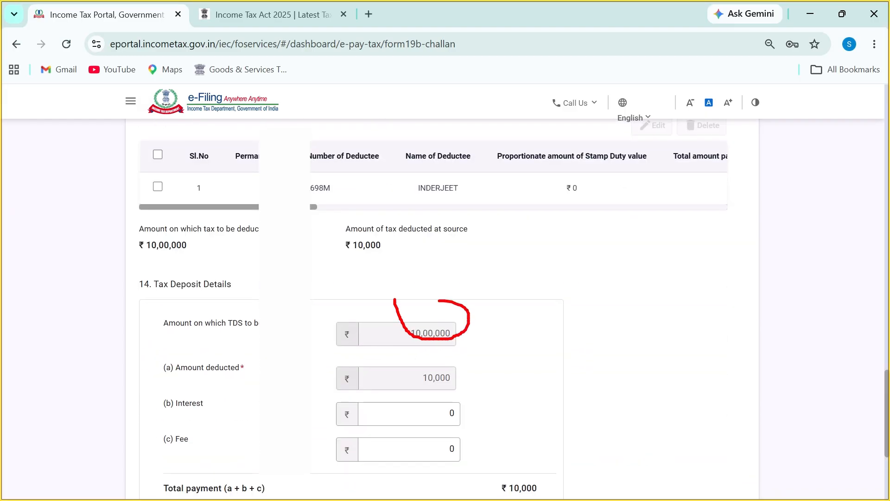
drag(425, 367, 457, 372)
key(Escape)
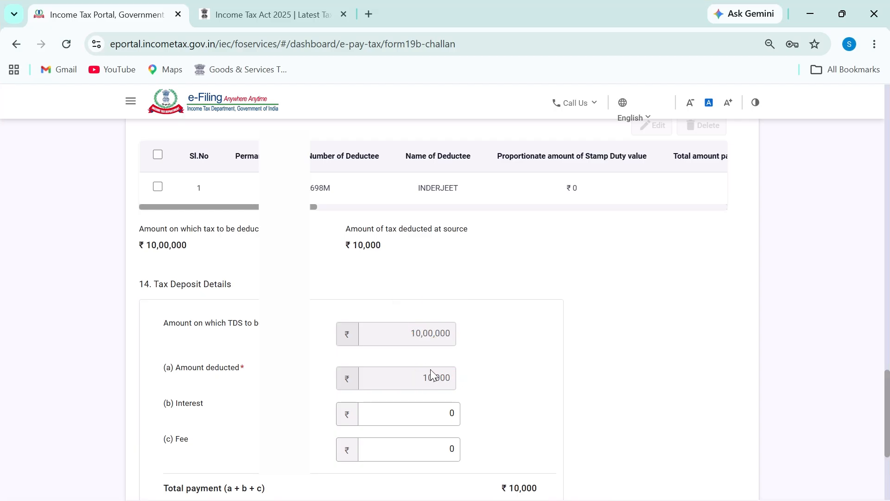
Compare against the second seller's TDS in Excel, then start a new transaction entry
key(alt+Tab)
click(512, 297)
drag(287, 297, 465, 294)
key(alt+Tab)
scroll(246, 301, up, 2)
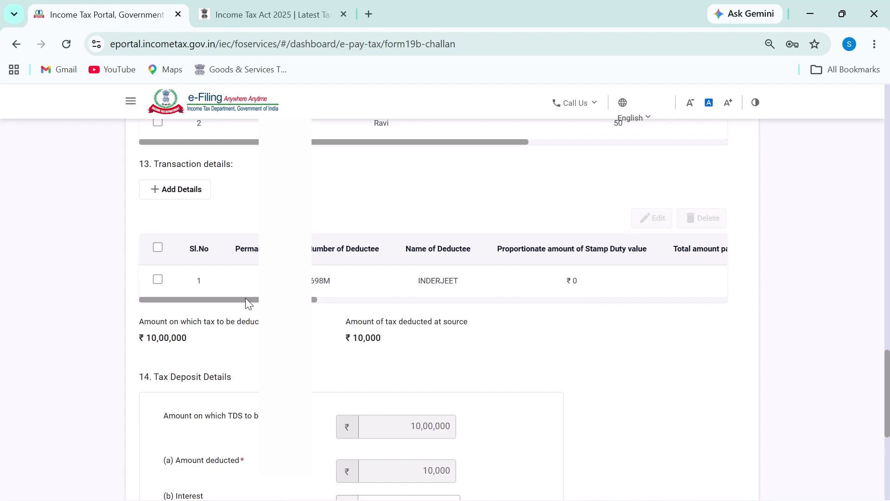
scroll(374, 374, up, 2)
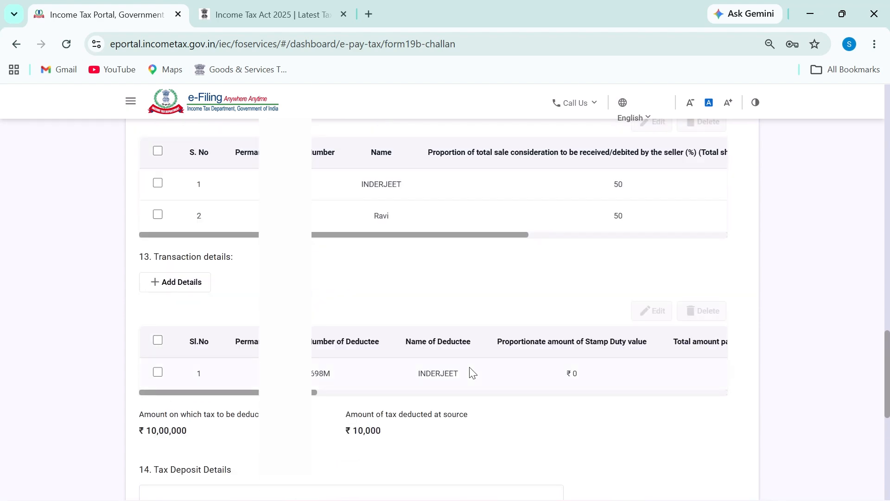
scroll(152, 293, down, 1)
click(182, 286)
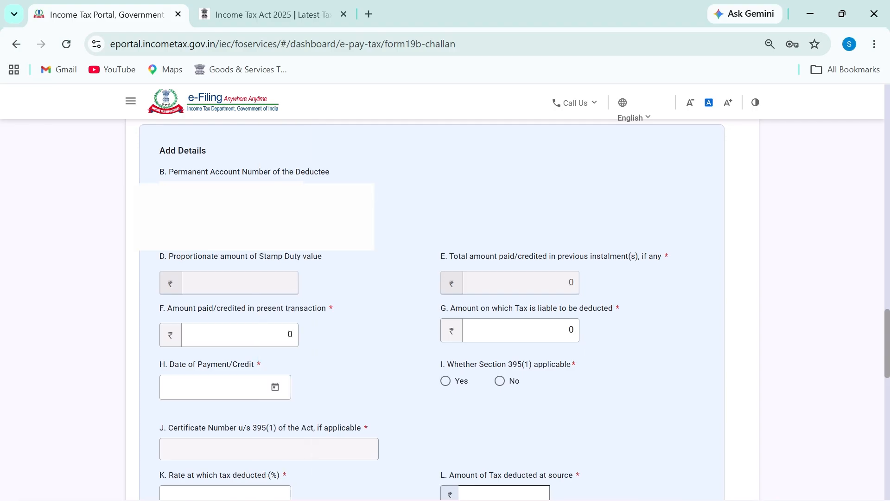
Enter 10,00,000 paid, Section 395(1) not applicable, and payment date 16-Jun-2026
scroll(278, 306, down, 2)
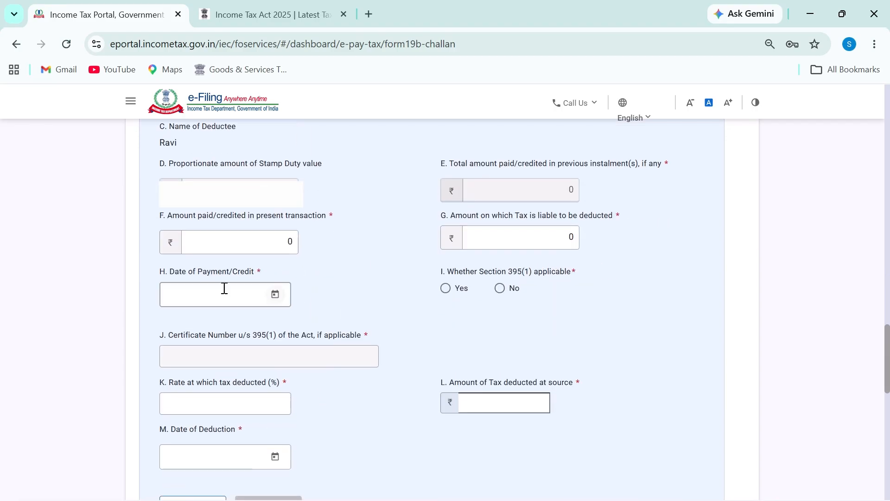
click(259, 242)
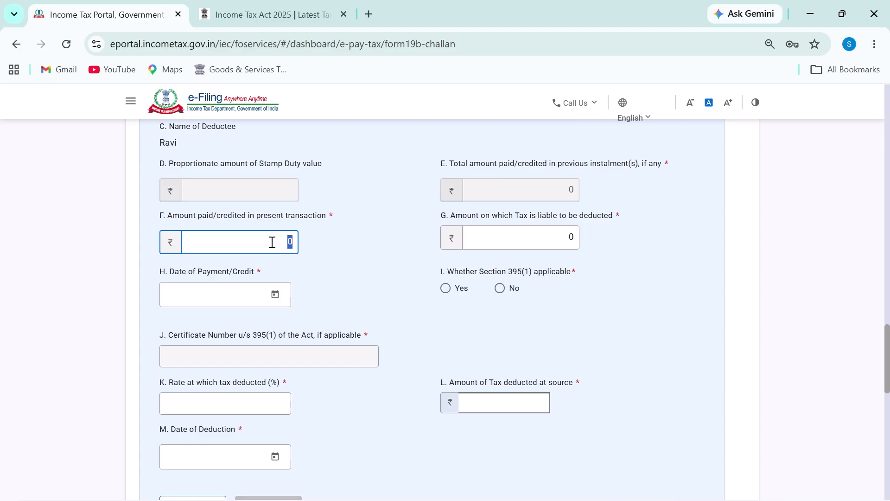
text(1000000)
text(00,00,000)
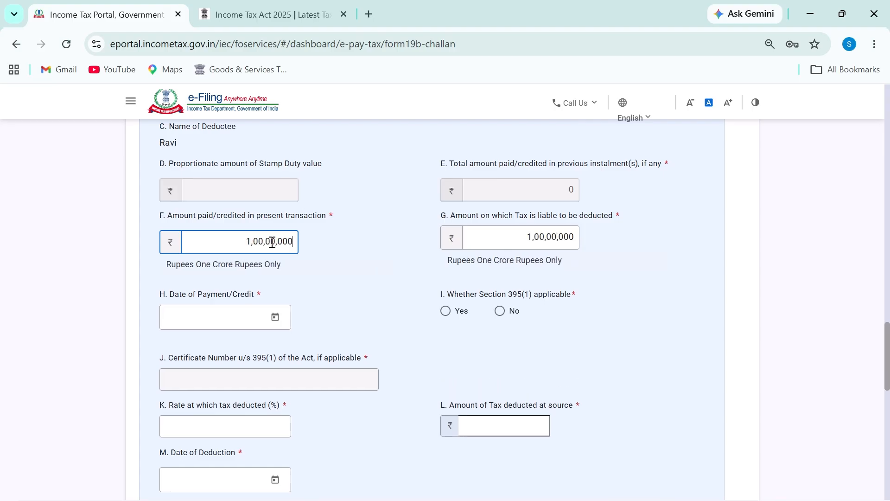
key(BackSpace)
click(515, 311)
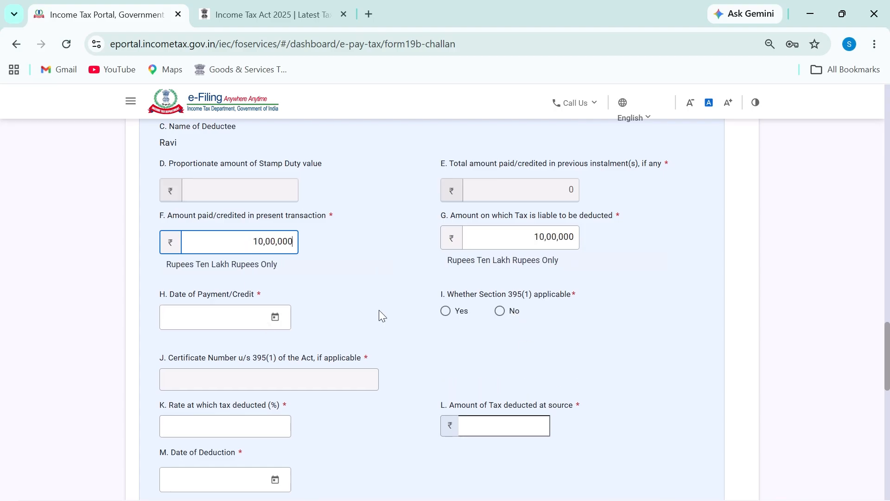
click(272, 317)
click(191, 131)
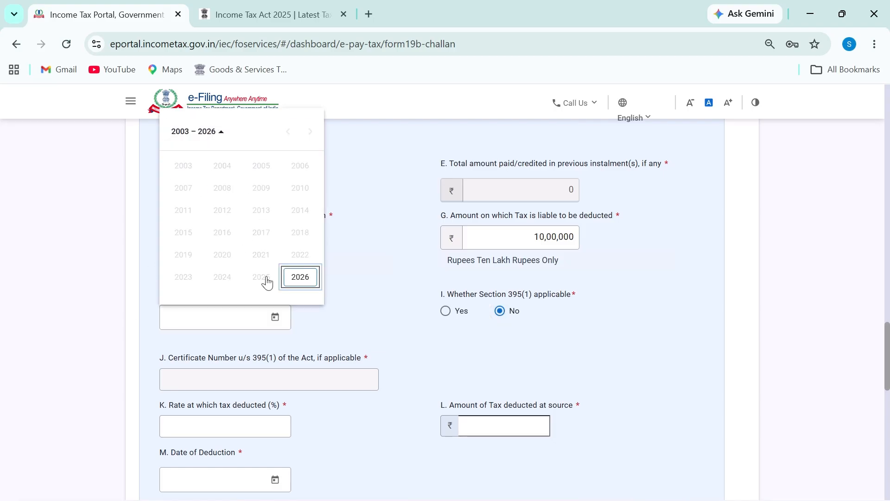
click(296, 276)
click(220, 213)
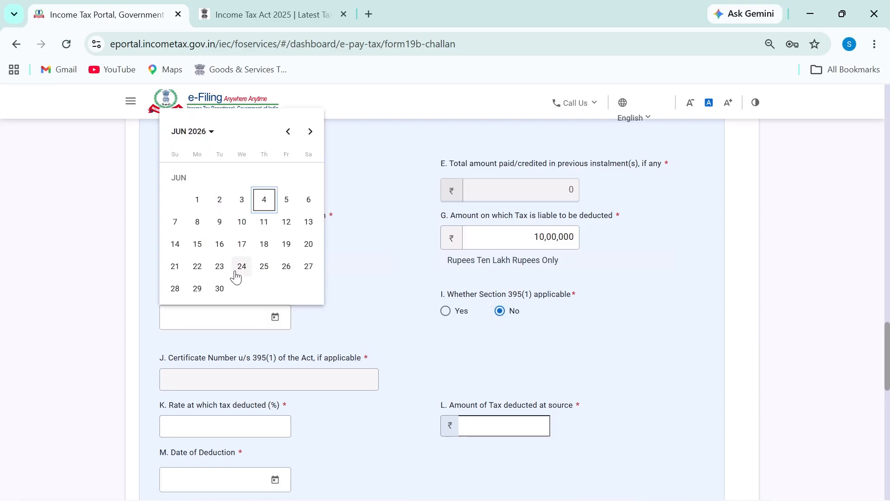
click(221, 244)
Set a 1% TDS rate and 16-Jun-2026 deduction date, then add the second transaction
scroll(454, 344, down, 4)
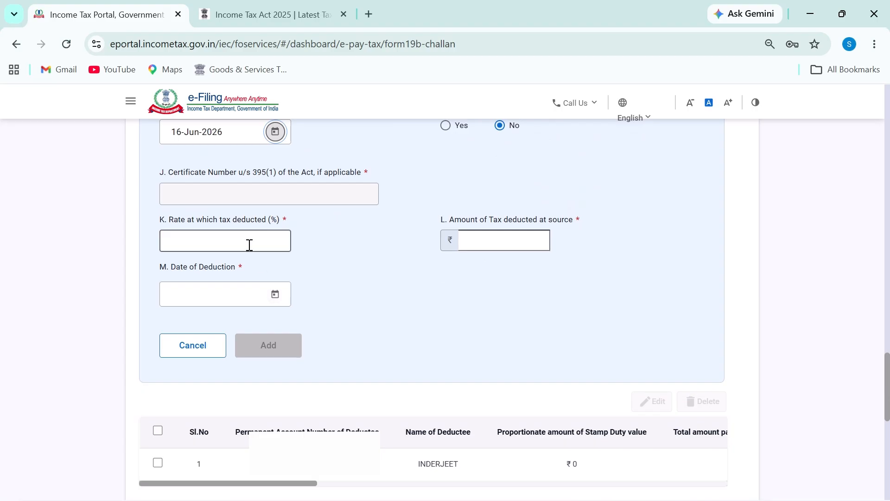
scroll(441, 276, up, 2)
click(228, 334)
text(1)
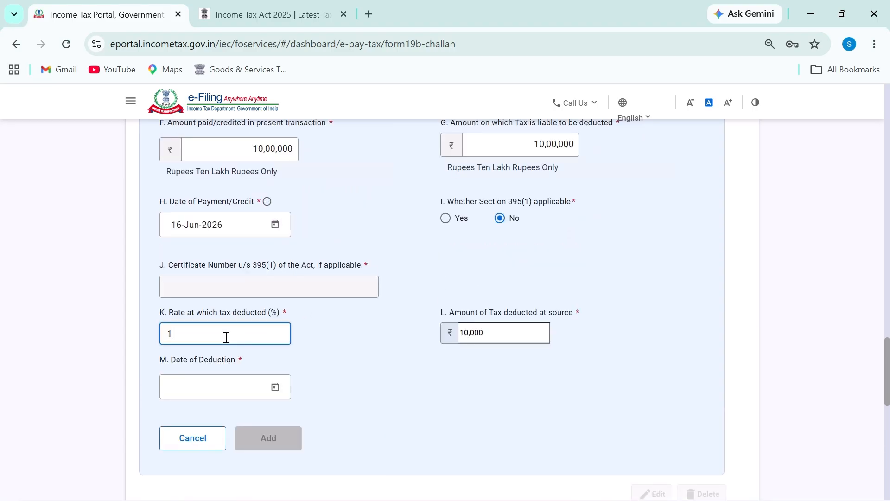
click(265, 394)
click(274, 387)
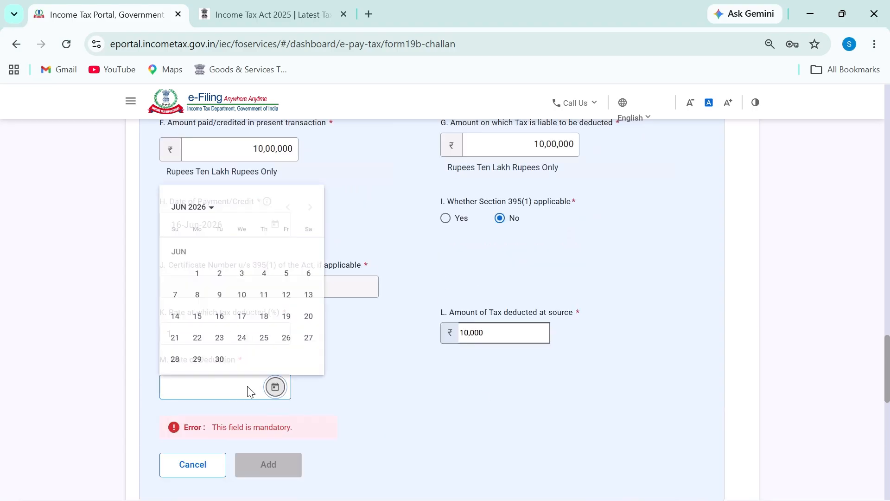
click(227, 315)
click(273, 439)
scroll(463, 346, down, 10)
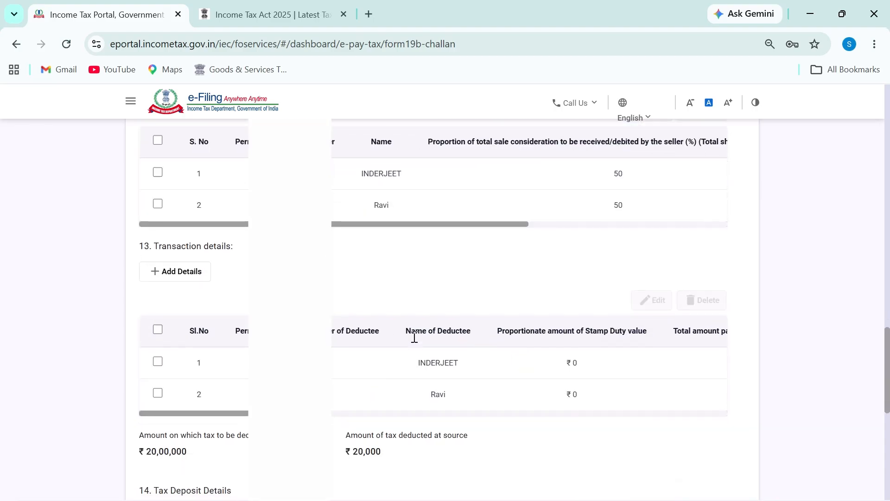
scroll(416, 341, up, 2)
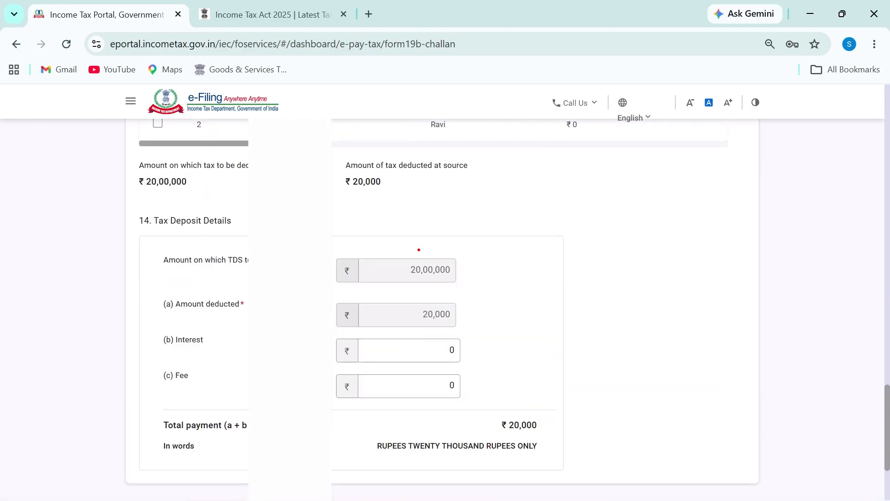
drag(418, 242, 461, 256)
mouse_move(423, 292)
mouse_down()
mouse_move(406, 297)
mouse_move(463, 301)
mouse_up()
scroll(228, 331, up, 13)
scroll(217, 307, up, 2)
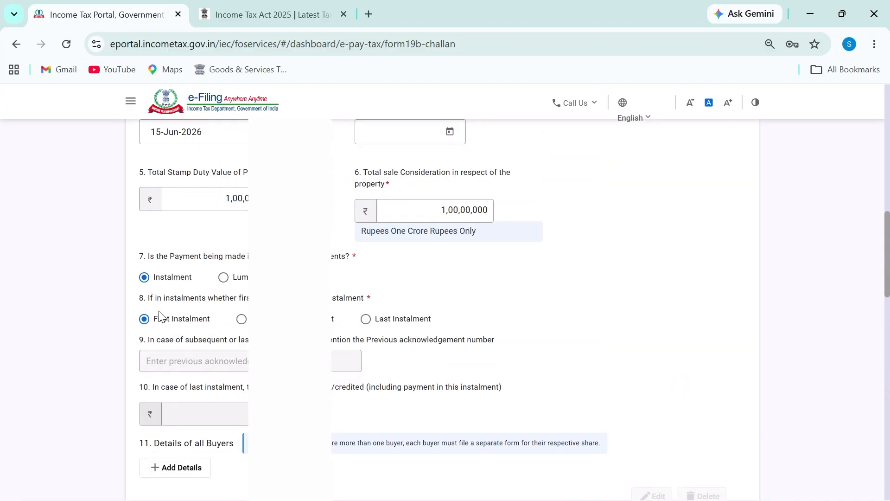
scroll(487, 381, down, 15)
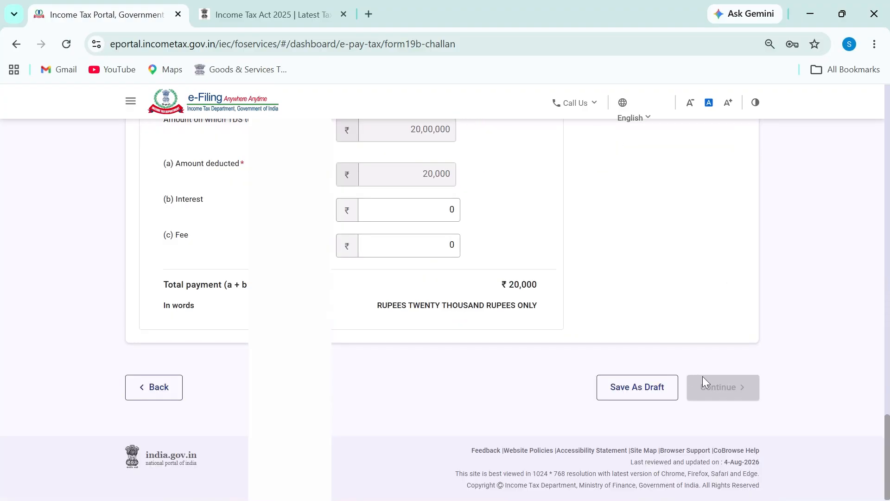
mouse_move(732, 353)
mouse_down()
mouse_move(714, 356)
mouse_move(676, 408)
mouse_move(775, 399)
mouse_move(740, 363)
mouse_up()
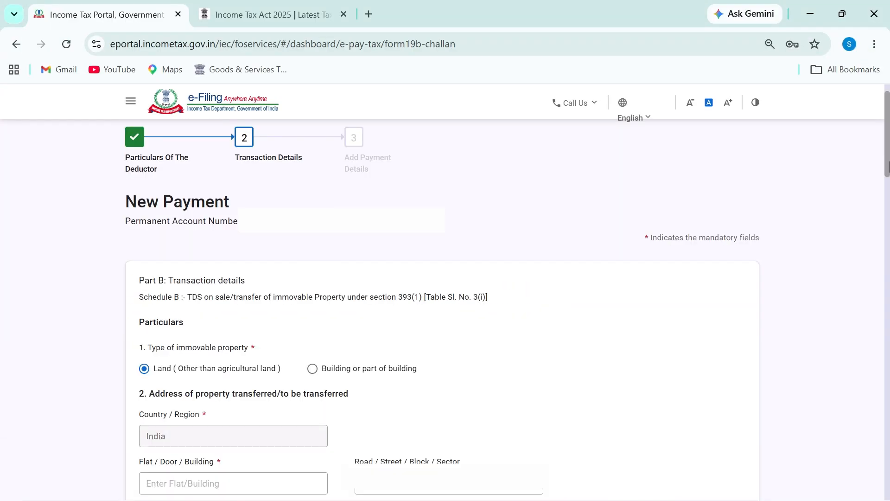
Scroll through the filled challan form's steps and sections to review them
mouse_move(333, 132)
mouse_down()
mouse_move(347, 184)
mouse_move(412, 138)
mouse_move(331, 120)
mouse_up()
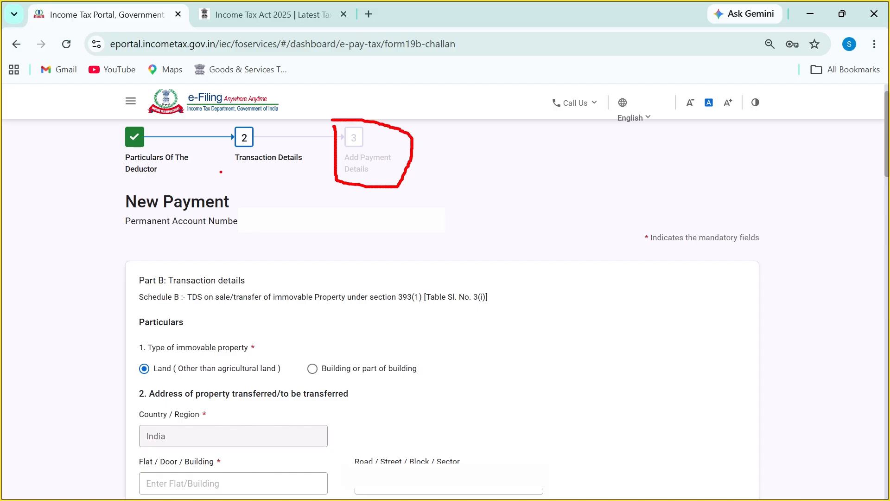
mouse_move(222, 123)
mouse_down()
mouse_move(283, 181)
mouse_move(306, 125)
mouse_move(271, 113)
mouse_up()
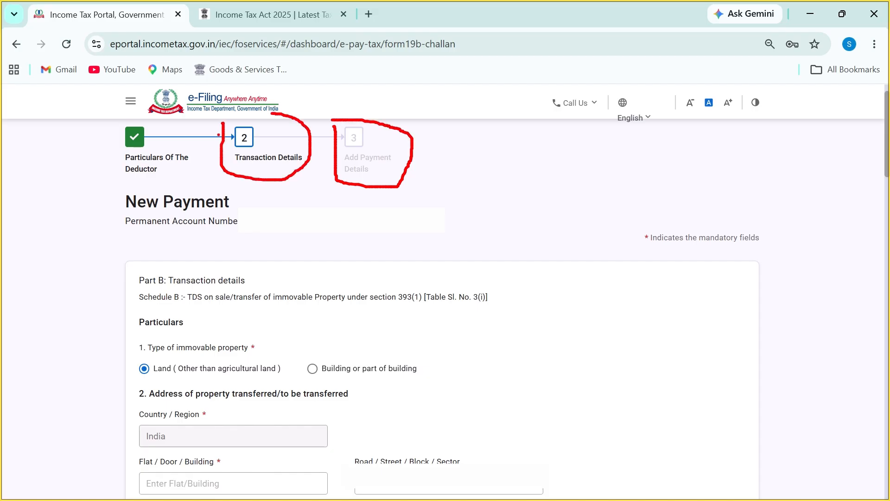
mouse_move(135, 128)
mouse_down()
mouse_move(134, 181)
mouse_move(192, 145)
mouse_move(146, 126)
mouse_up()
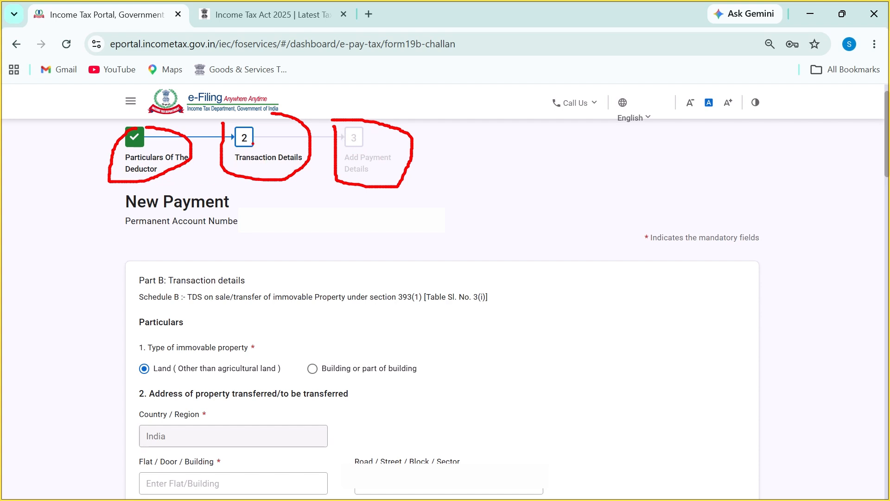
drag(251, 125, 253, 147)
drag(372, 161, 389, 163)
drag(350, 170, 363, 169)
scroll(403, 312, down, 16)
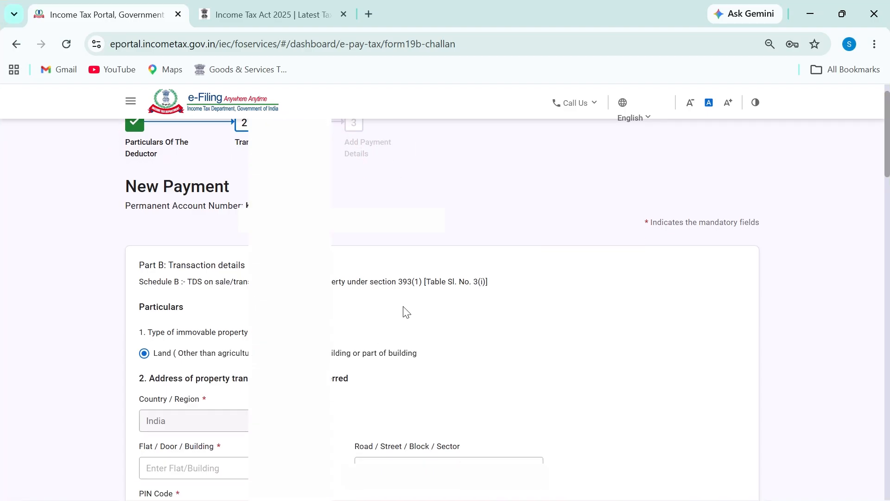
scroll(419, 310, up, 6)
scroll(421, 306, down, 9)
scroll(603, 338, down, 10)
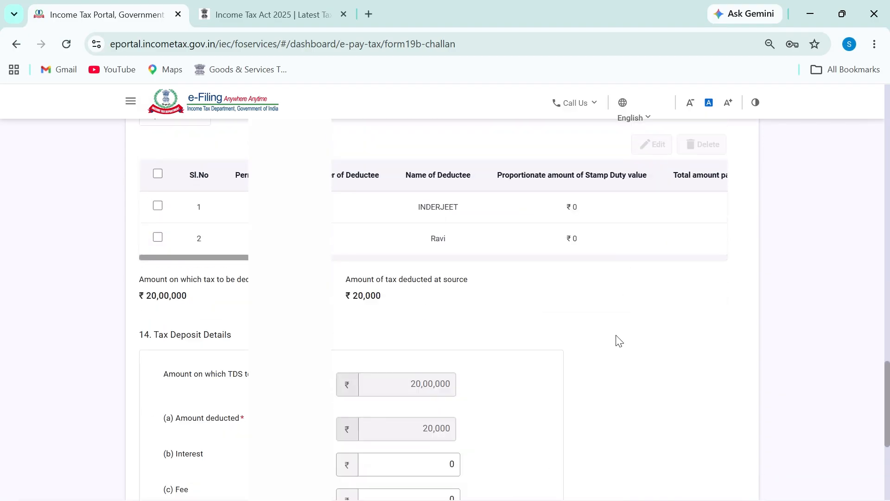
scroll(586, 338, up, 2)
Clear the total-payment selection, return to the top, and switch to the TDS on Property workbook
drag(519, 379, 729, 477)
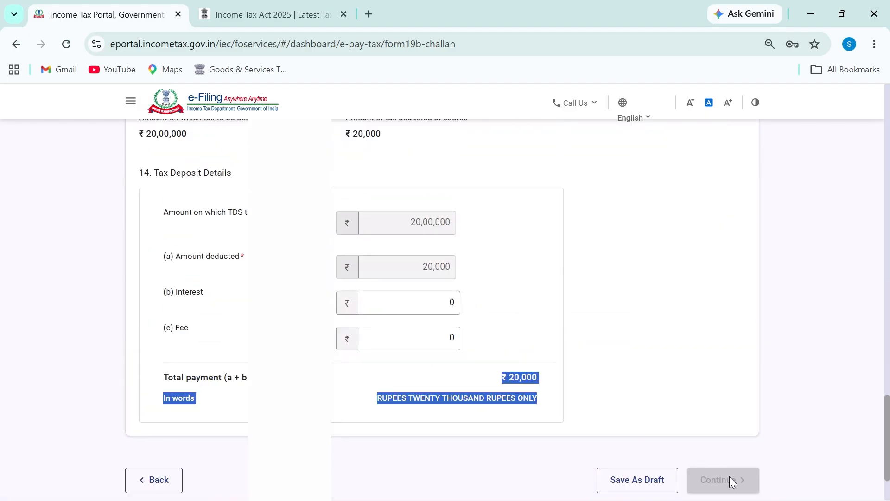
click(521, 386)
scroll(486, 387, up, 1)
scroll(487, 387, up, 3)
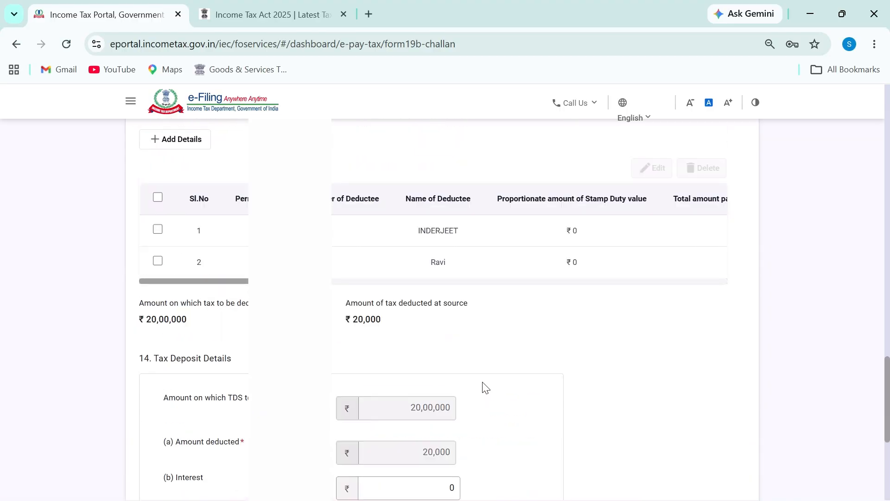
scroll(485, 387, up, 4)
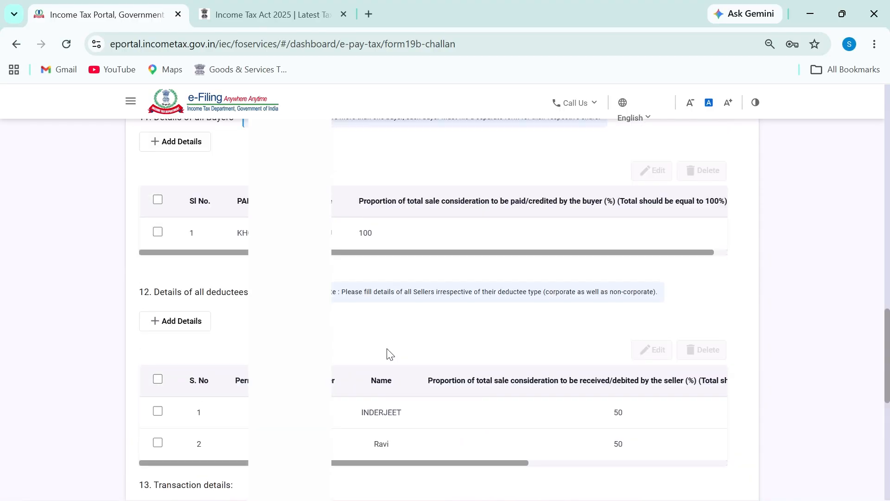
scroll(389, 354, up, 6)
scroll(370, 363, up, 4)
key(alt+Tab)
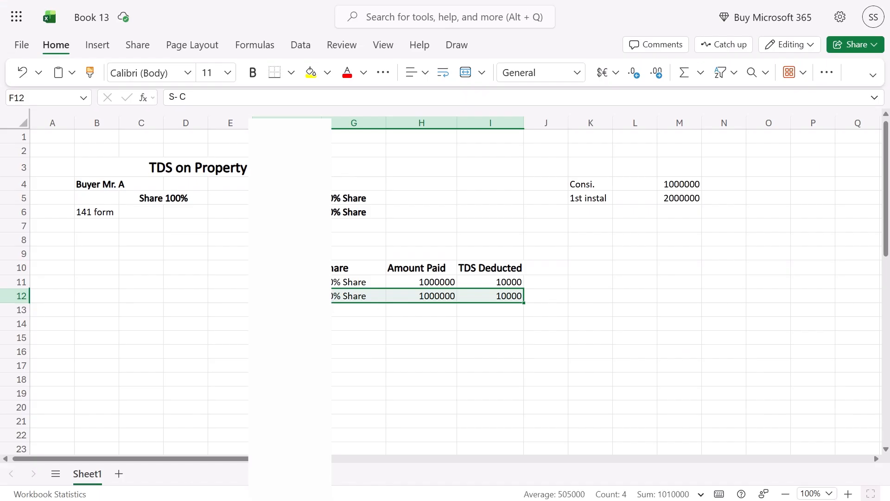
Copy the 1st Installment table and paste a duplicate below it at row 15
drag(271, 242, 477, 294)
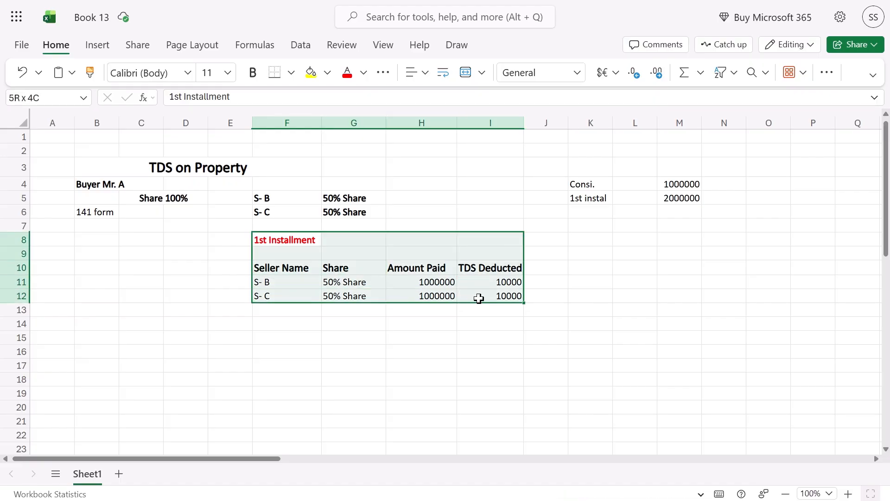
key(ctrl+c)
key(Down)
key(Down)
key(Down)
key(Down)
key(Down)
key(Down)
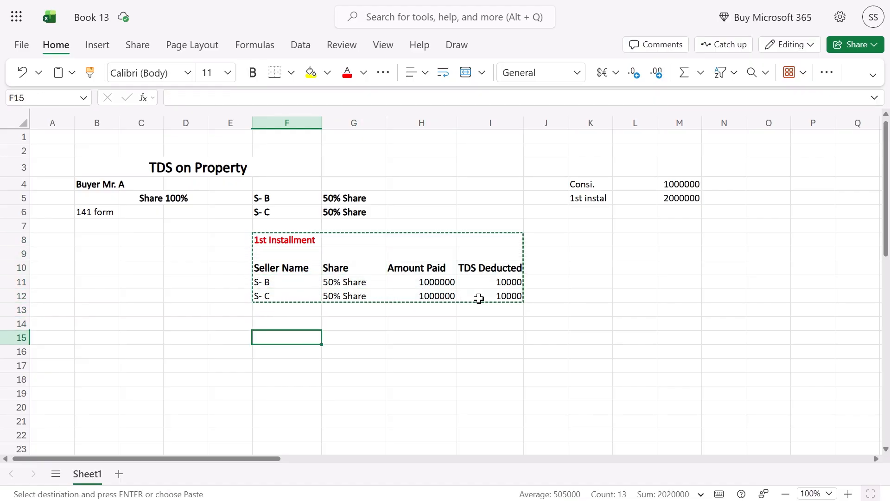
key(ctrl+v)
key(Down)
Retitle the pasted table from 1st to 2nd Installment
key(Up)
key(F2)
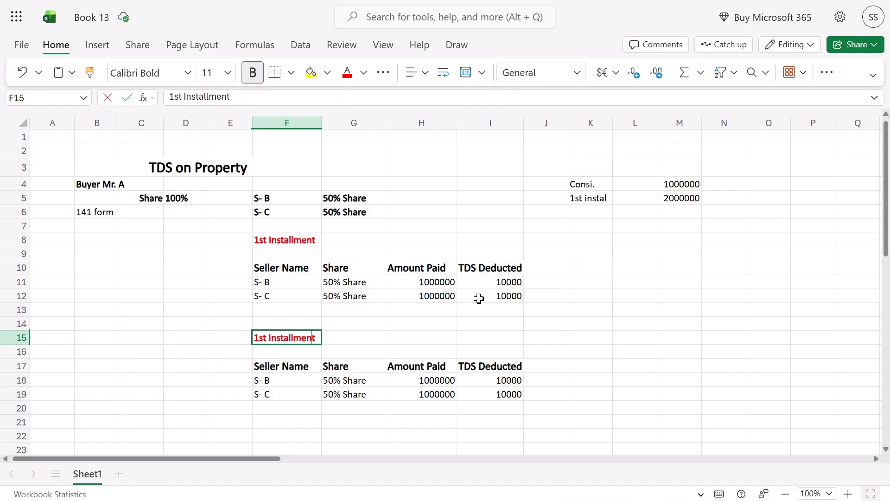
key(Home)
key(Delete)
text(2)
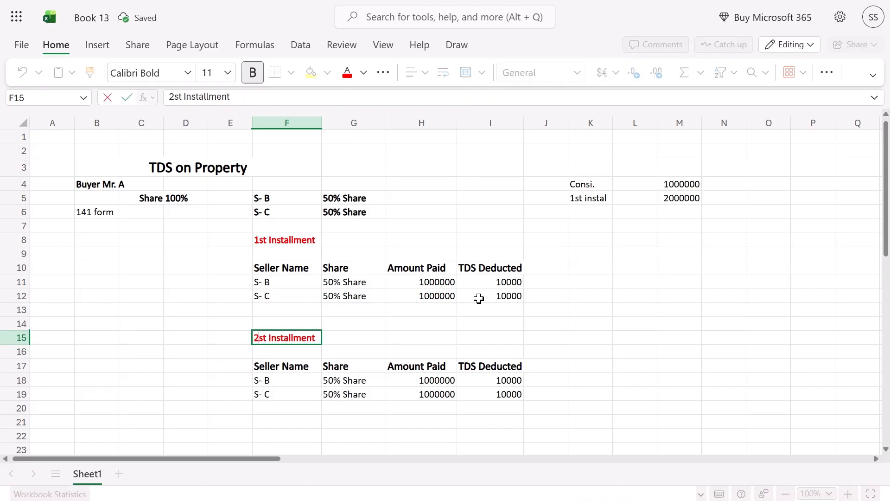
key(Return)
key(Up)
key(Right)
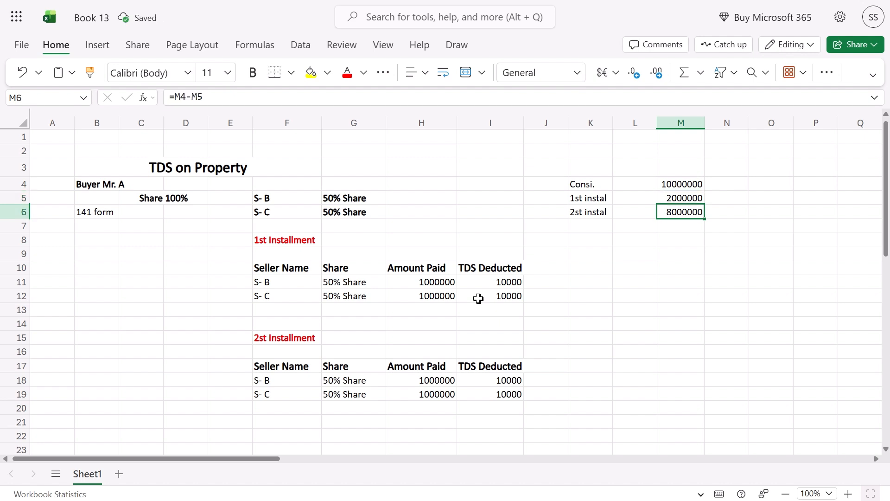
Clear the mistaken '2st instal' label in K6 and bold the 8000000 balance in M6
key(Left)
key(Left)
key(Delete)
key(Down)
key(Right)
key(Up)
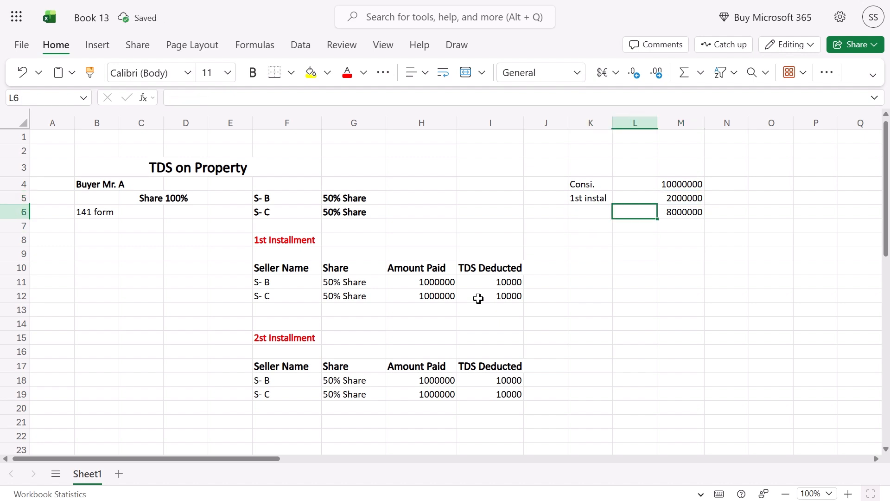
key(Right)
key(ctrl+b)
key(Left)
key(Right)
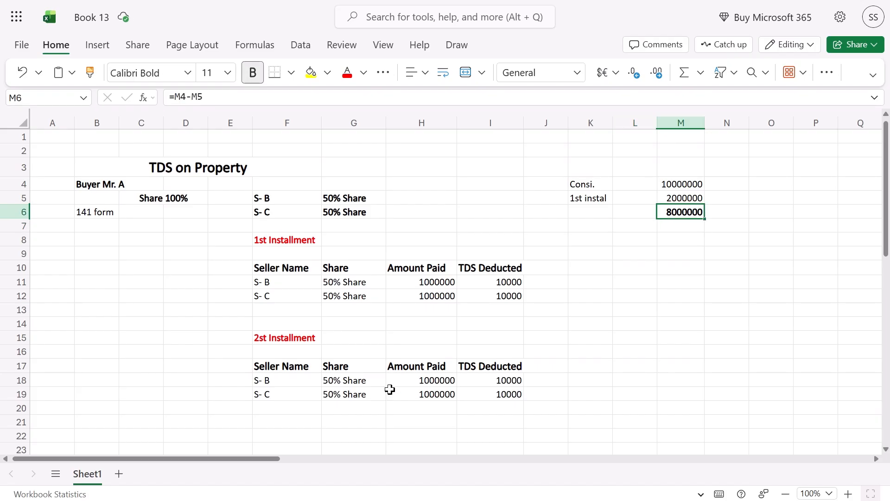
Label K7 '2nd instal' and put the 2000000 instalment amount in M7
drag(280, 335, 481, 392)
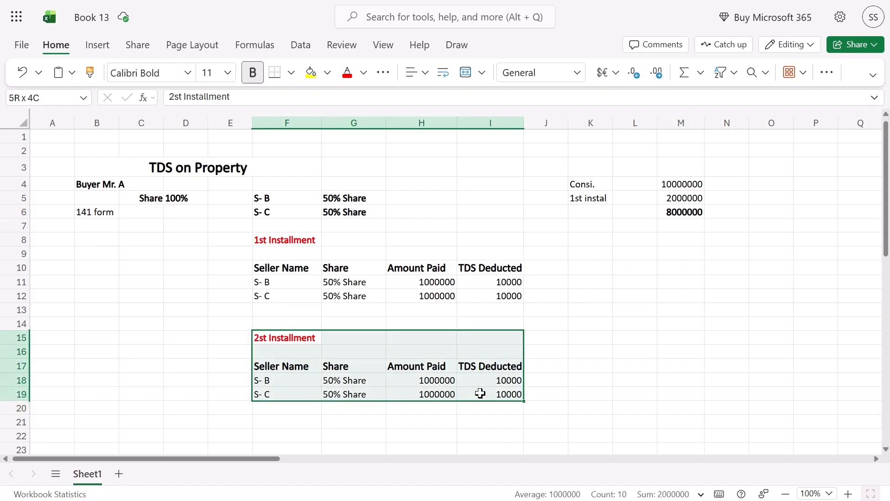
click(675, 227)
click(599, 227)
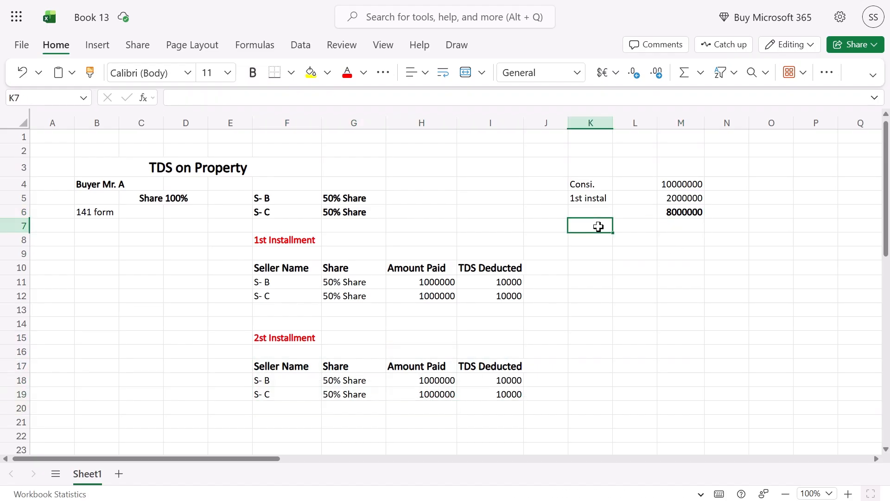
text(2)
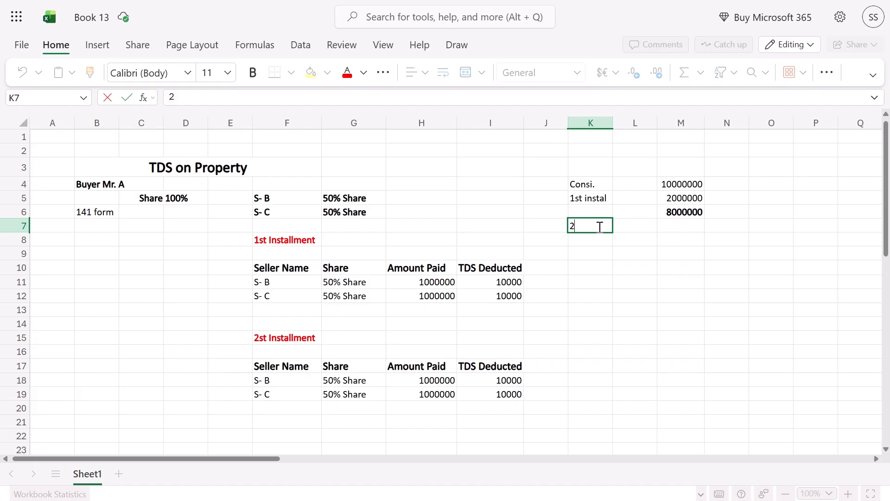
text(ne)
key(BackSpace)
text(instal)
key(Tab)
key(Right)
key(Up)
key(Up)
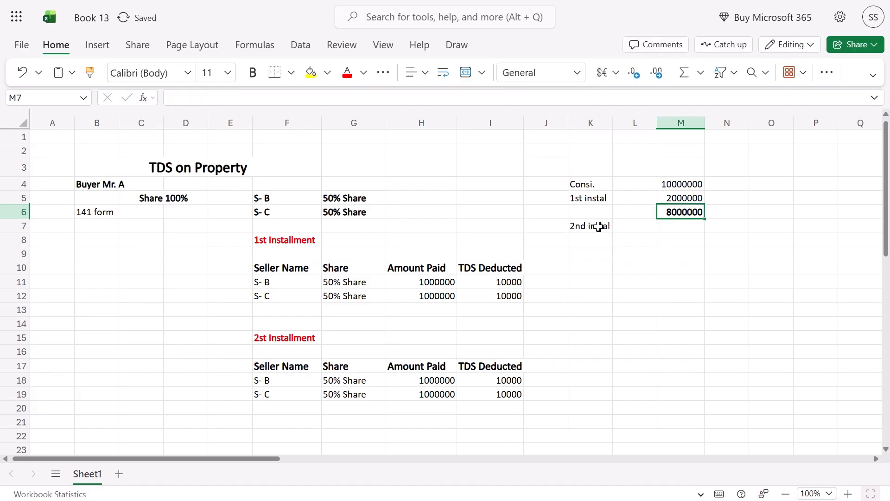
key(ctrl+c)
key(Down)
key(Down)
key(Return)
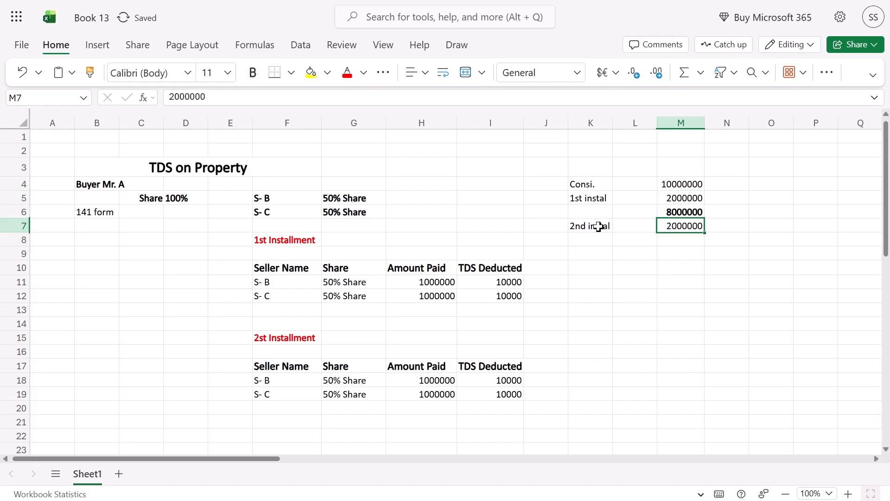
Review the sheet, then switch back to the Form 19B challan in Chrome
scroll(310, 339, down, 5)
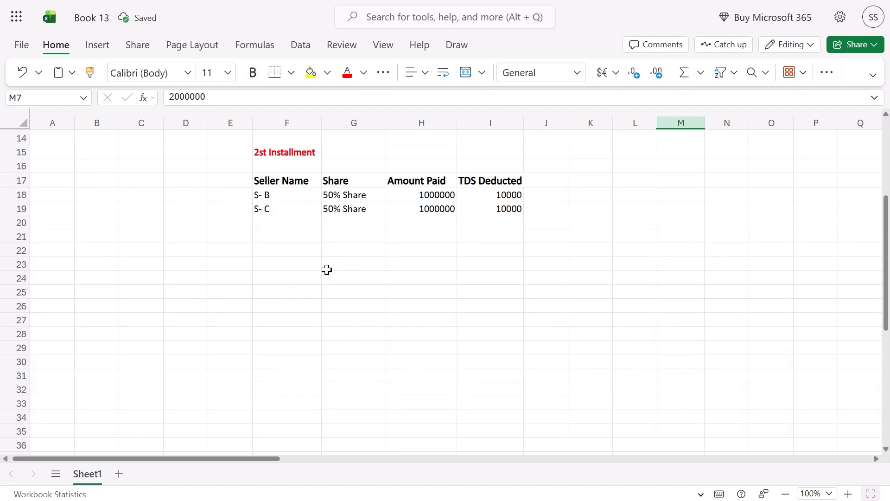
scroll(326, 268, up, 3)
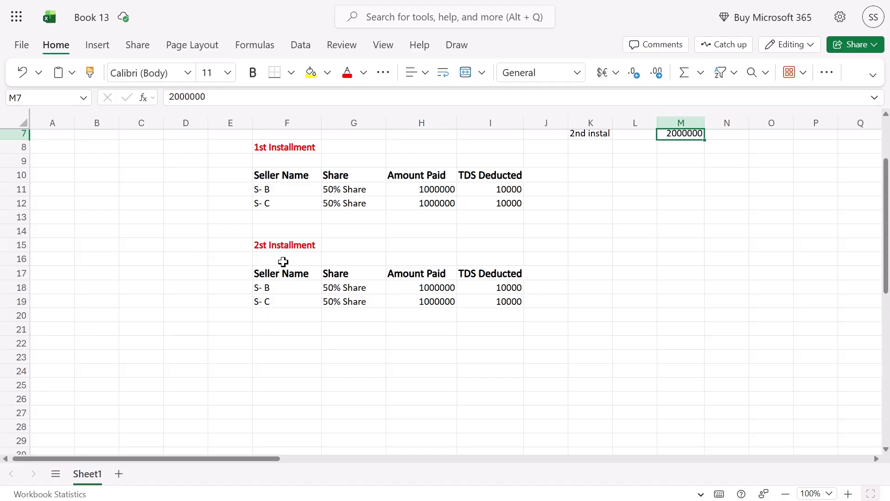
scroll(542, 310, up, 2)
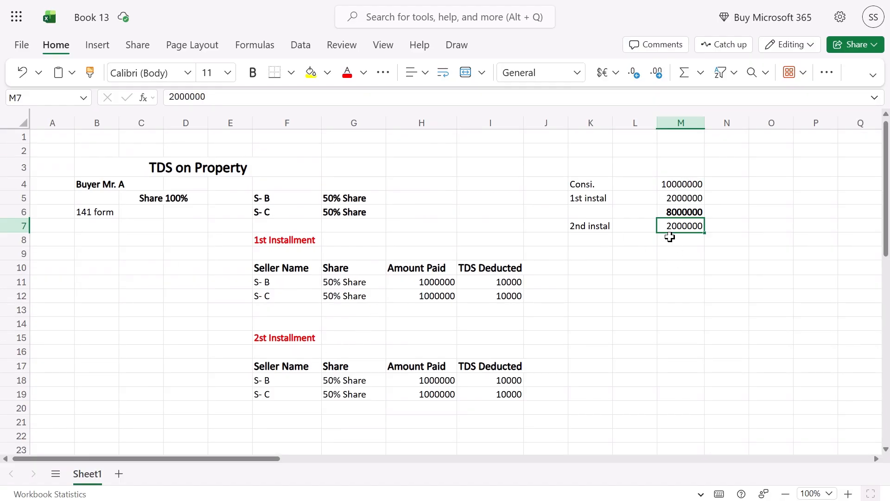
key(alt+Tab)
scroll(458, 320, up, 2)
scroll(458, 320, down, 5)
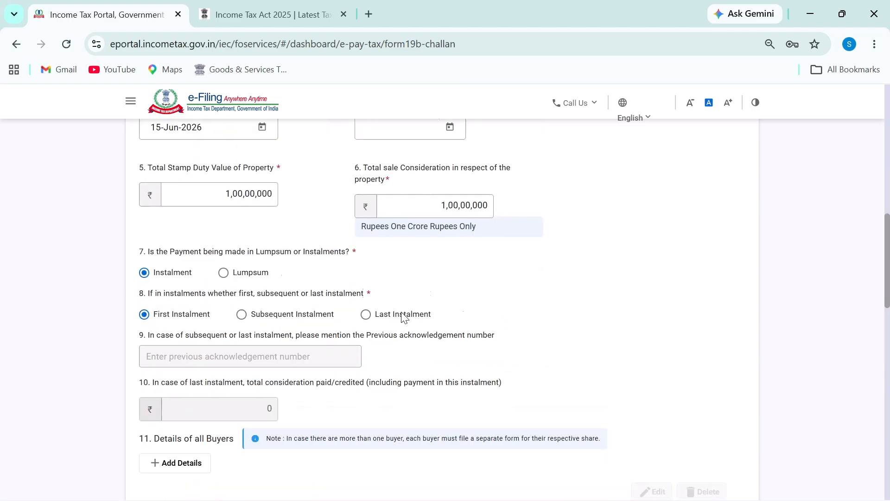
Select Subsequent Instalment, annotating a circled 5 and both instalment options
key(alt+Tab)
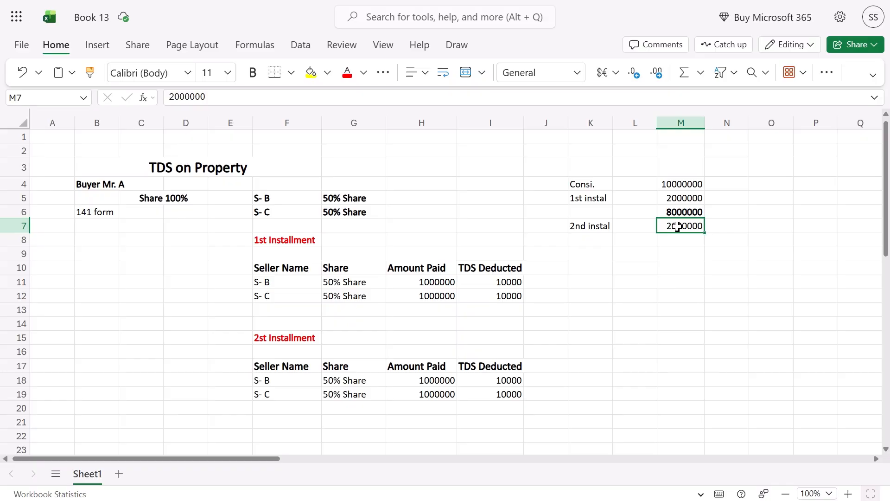
key(alt+Tab)
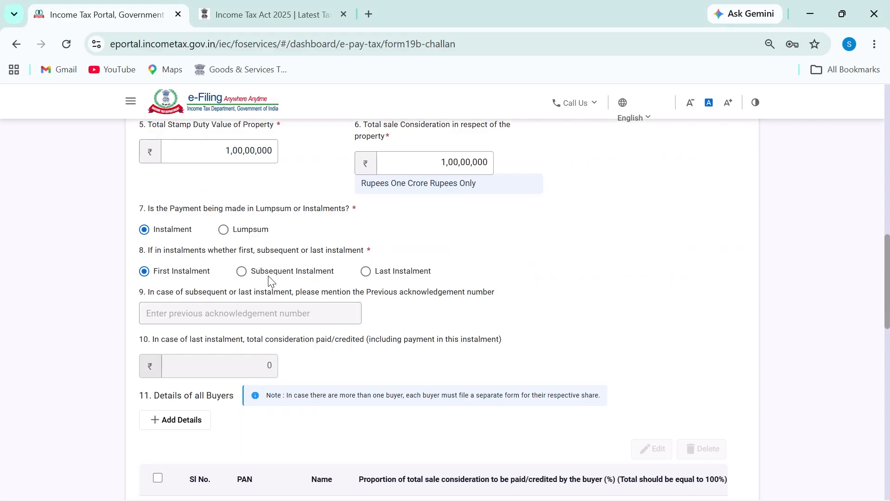
click(255, 273)
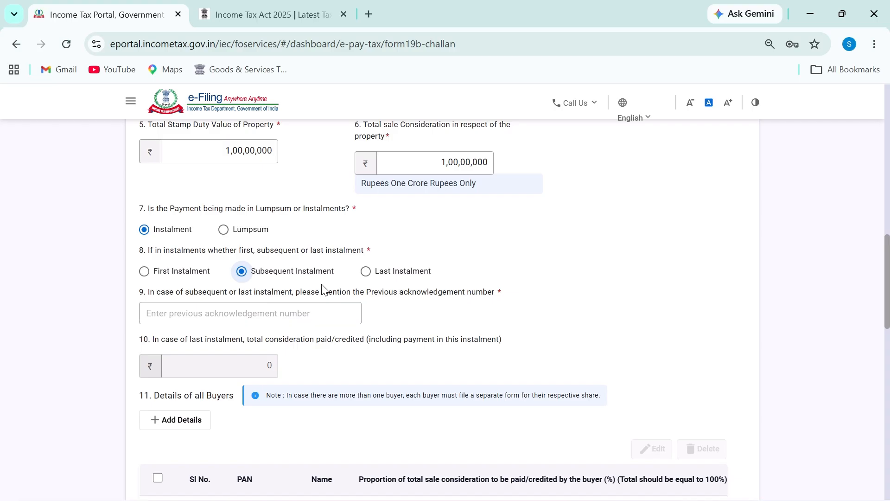
key(ctrl+2)
mouse_move(602, 205)
mouse_down()
mouse_move(650, 262)
mouse_move(629, 270)
mouse_move(650, 204)
mouse_up()
mouse_move(622, 172)
mouse_down()
mouse_move(684, 293)
mouse_move(631, 204)
mouse_up()
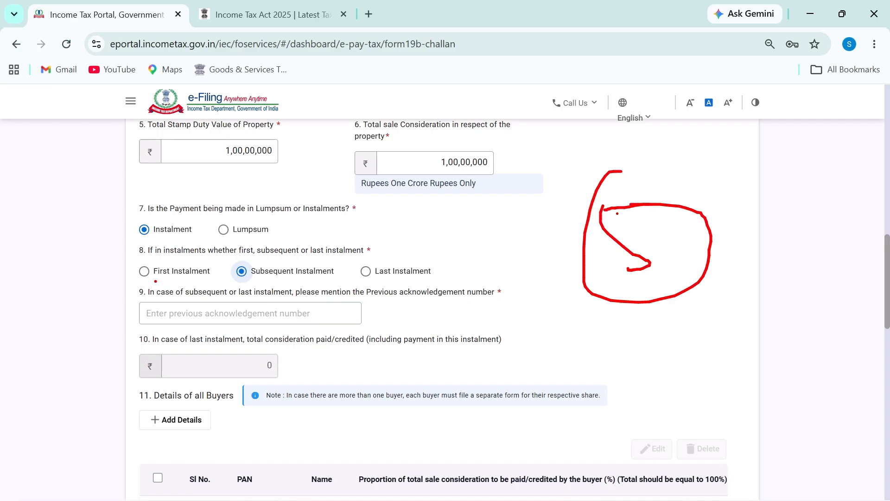
drag(155, 281, 193, 274)
drag(273, 278, 331, 278)
key(Escape)
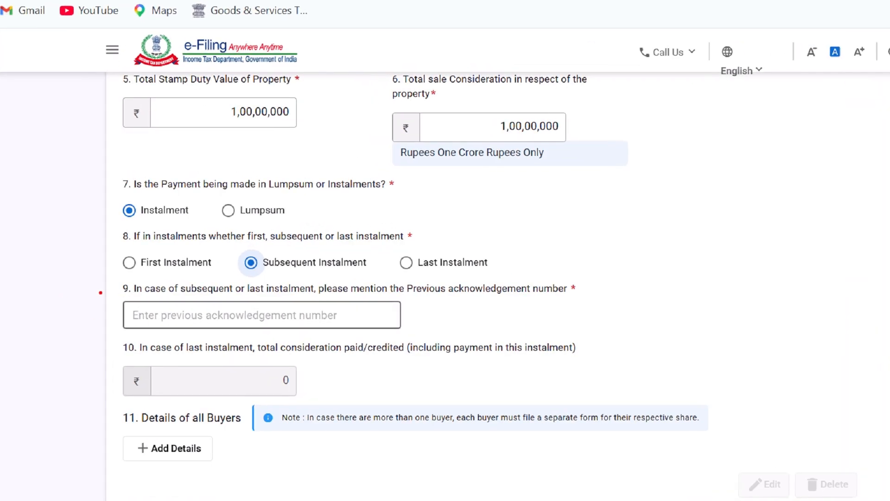
Underline question 9's condition and enter the previous instalment's acknowledgement number
drag(104, 296, 124, 281)
drag(145, 297, 584, 295)
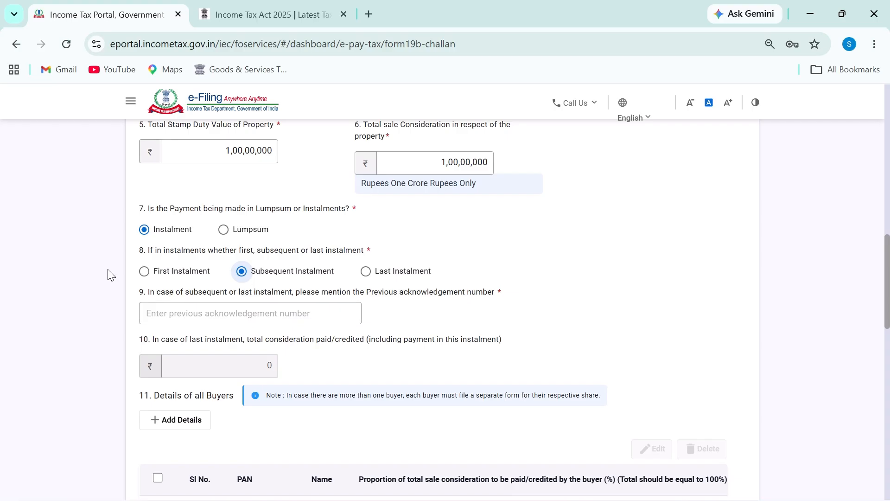
click(208, 315)
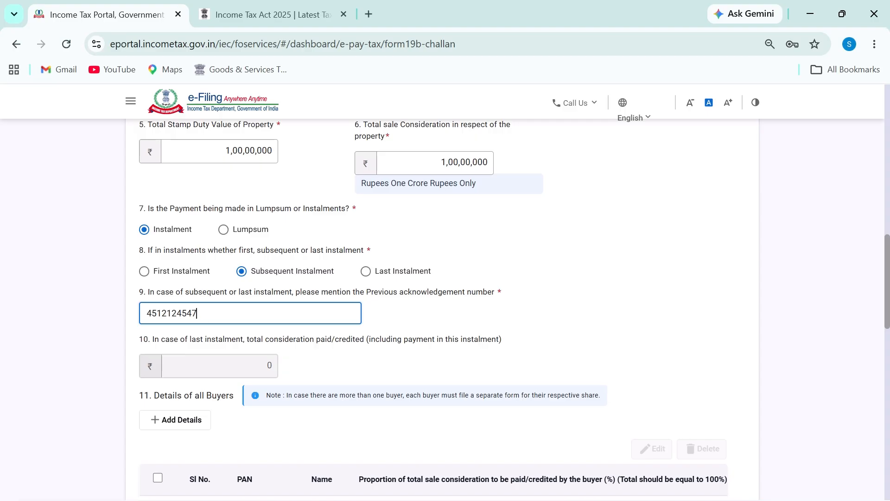
scroll(268, 314, down, 2)
click(183, 272)
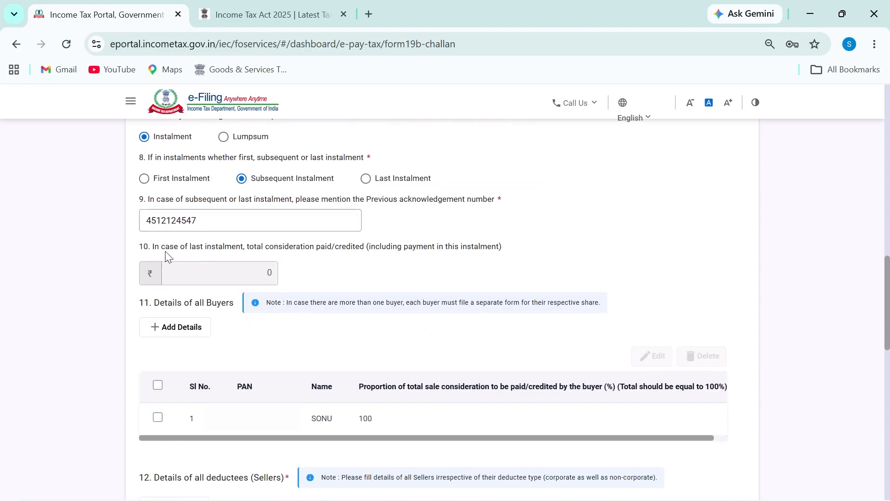
Highlight question 10's wording, including 'including', and scroll down to Transaction details
drag(166, 251, 398, 246)
double_click(396, 246)
scroll(352, 334, down, 7)
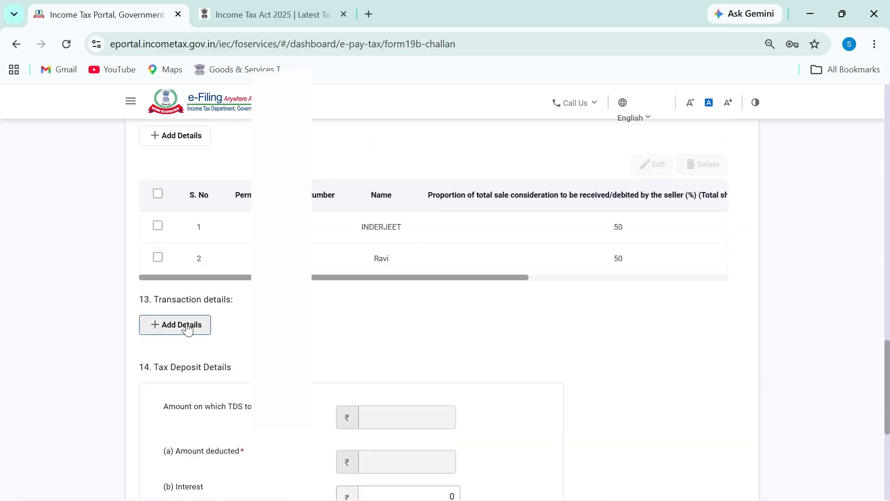
scroll(316, 310, up, 4)
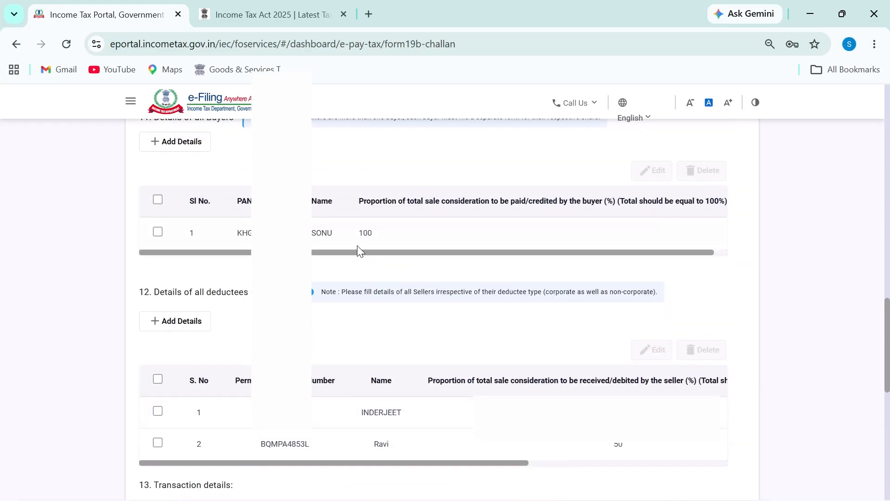
scroll(334, 374, down, 2)
scroll(322, 370, right, 4)
scroll(468, 310, left, 3)
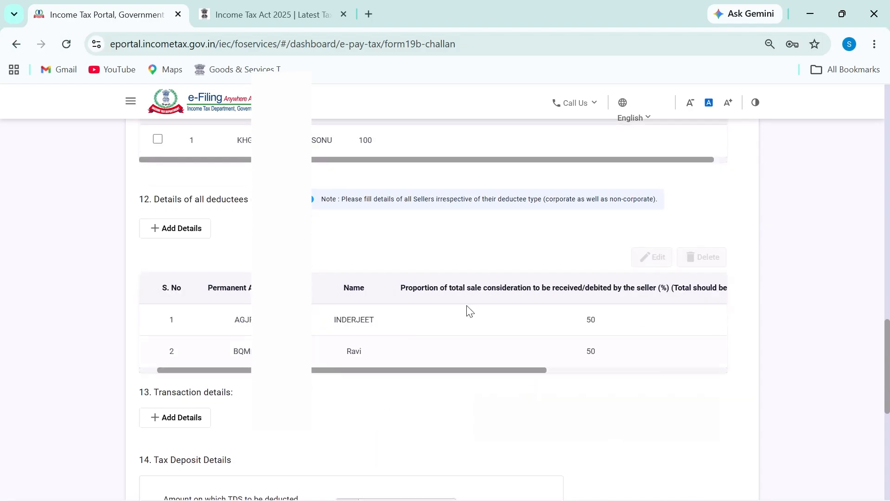
scroll(417, 313, down, 2)
scroll(358, 277, left, 1)
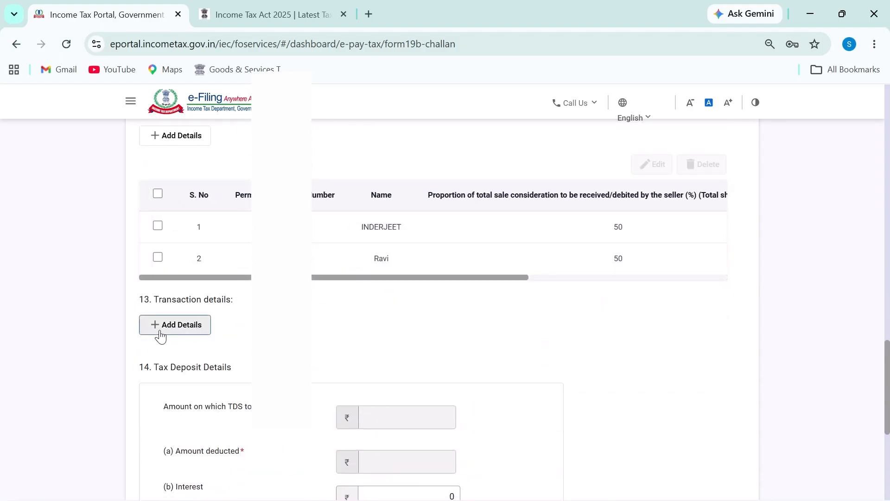
scroll(235, 369, down, 2)
Open a new transaction details entry and cross-check the instalment sheet
click(180, 237)
scroll(188, 373, down, 1)
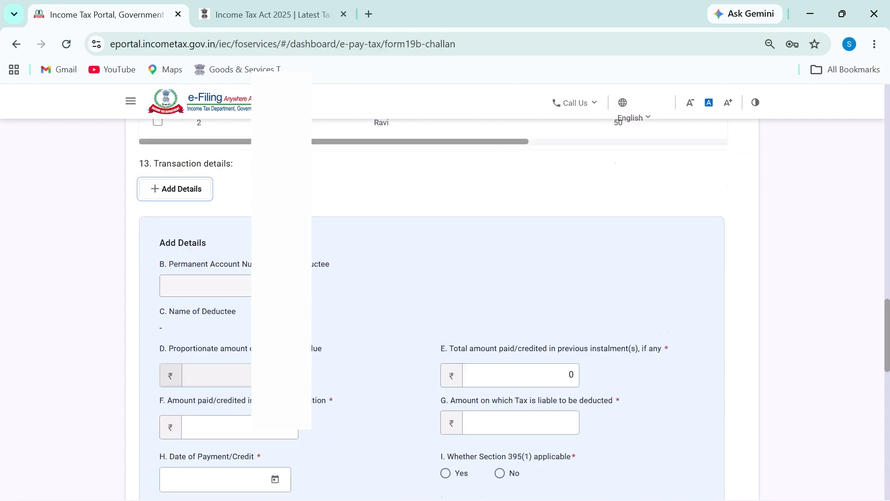
scroll(188, 374, down, 1)
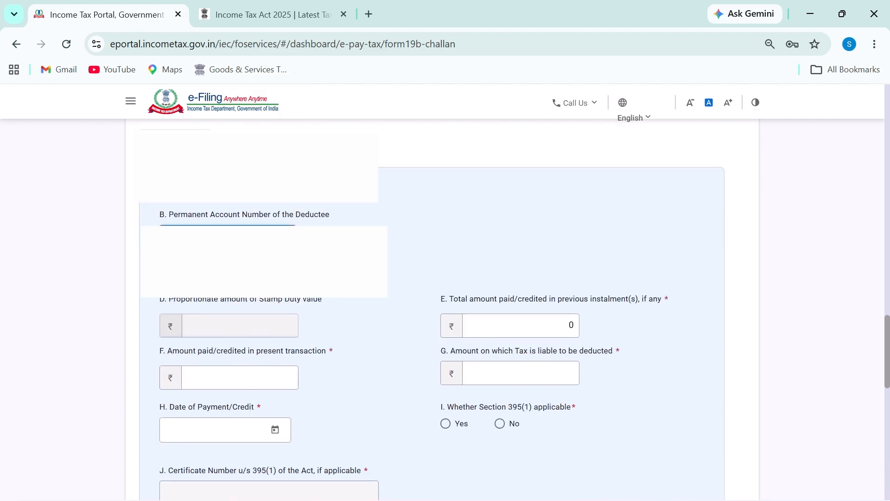
scroll(286, 309, down, 2)
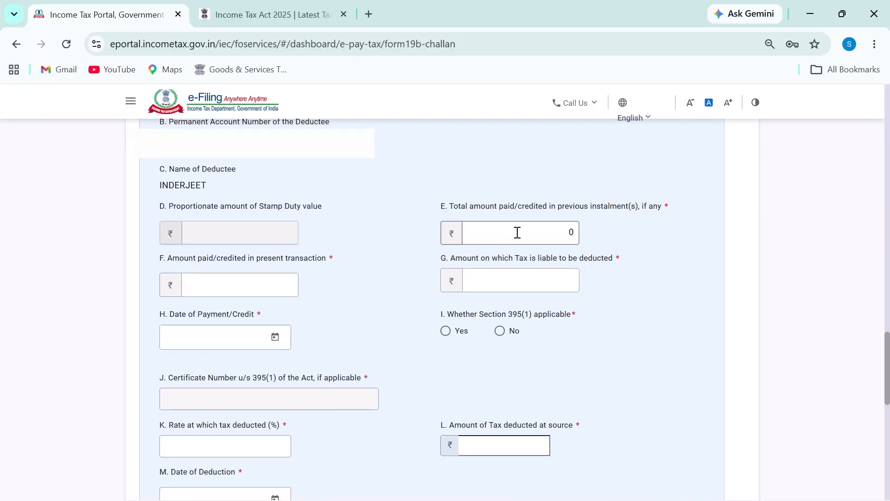
key(alt+Tab)
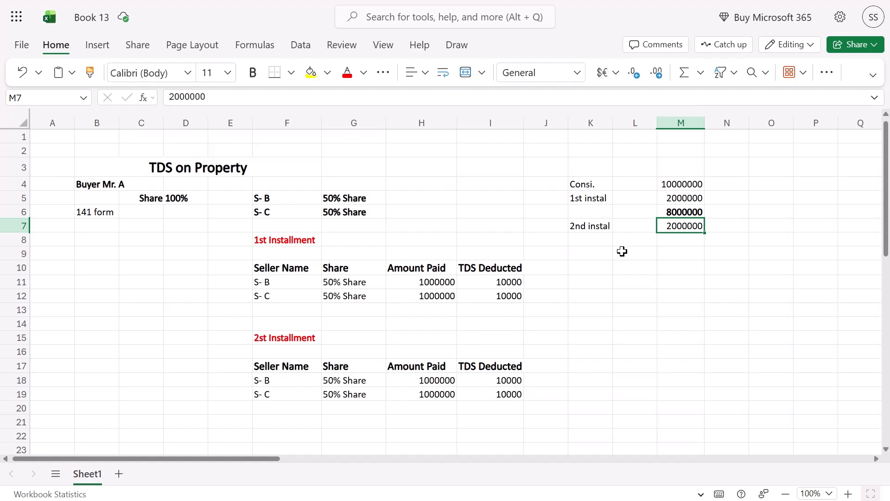
key(alt+Tab)
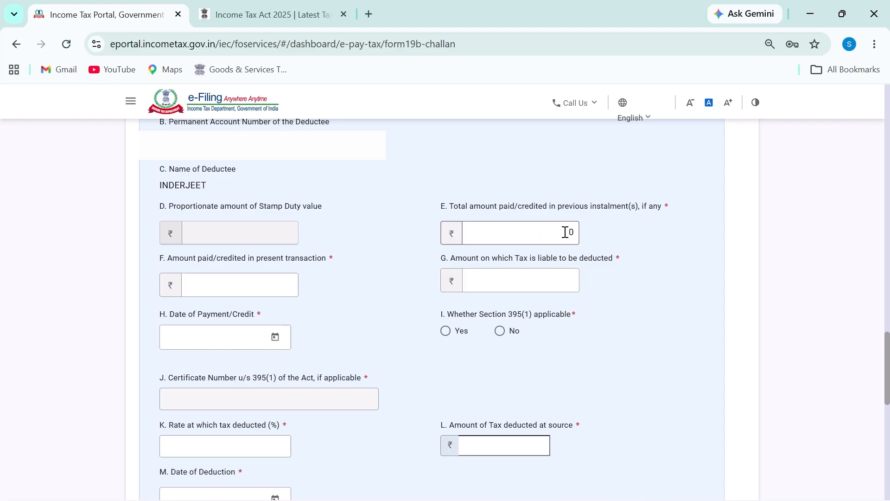
Enter 10,00,000 as the amount paid in previous instalments, annotating the field
drag(571, 232, 528, 232)
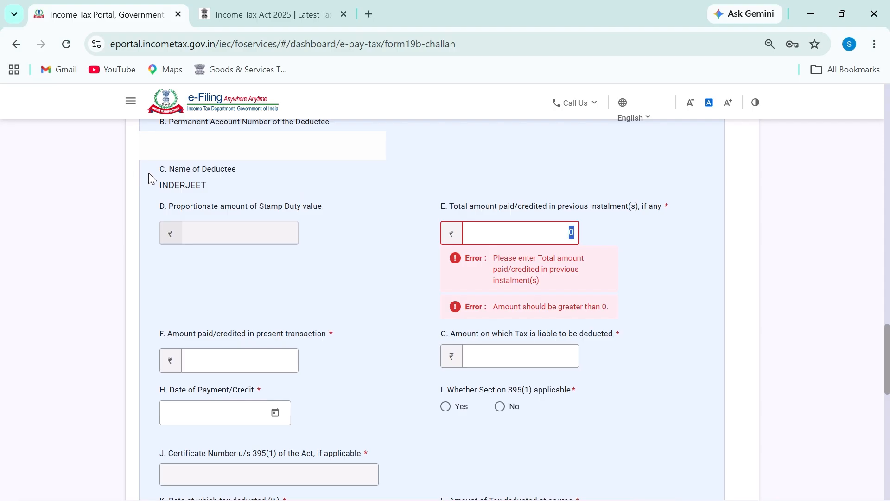
mouse_move(140, 186)
mouse_down()
mouse_move(214, 196)
mouse_move(190, 175)
mouse_move(145, 179)
mouse_up()
text(10000000)
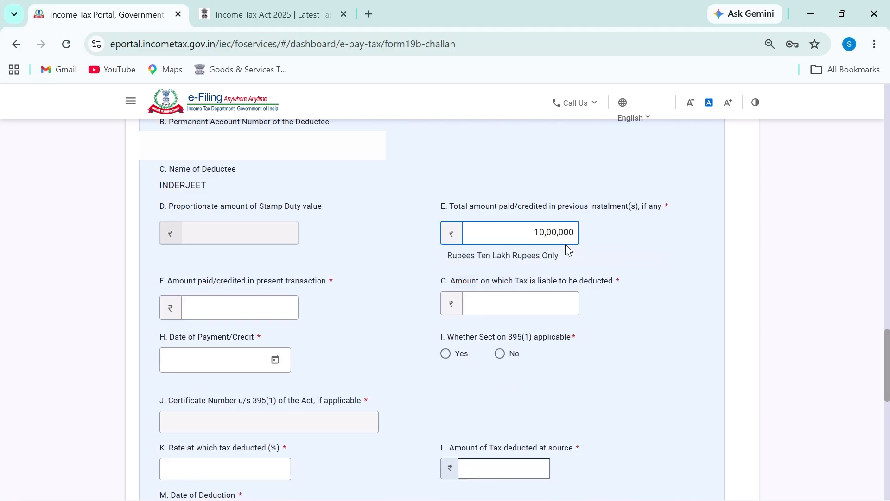
key(BackSpace)
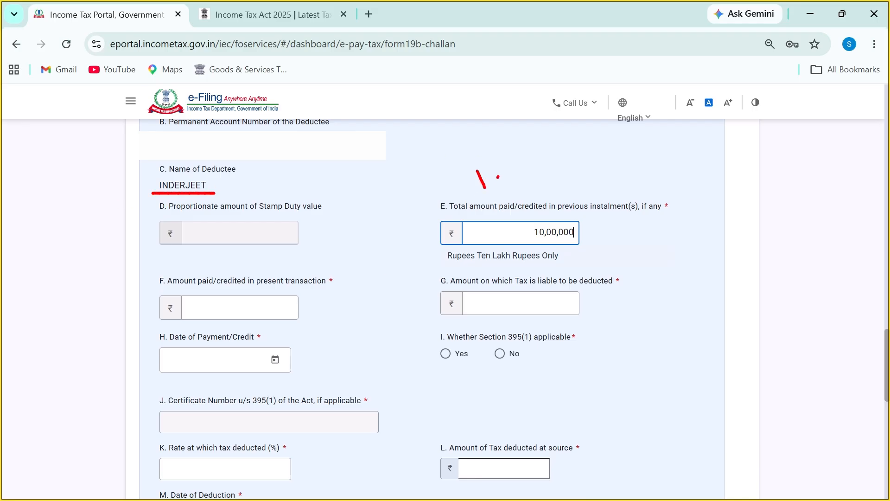
drag(498, 177, 525, 182)
drag(462, 215, 621, 214)
key(Escape)
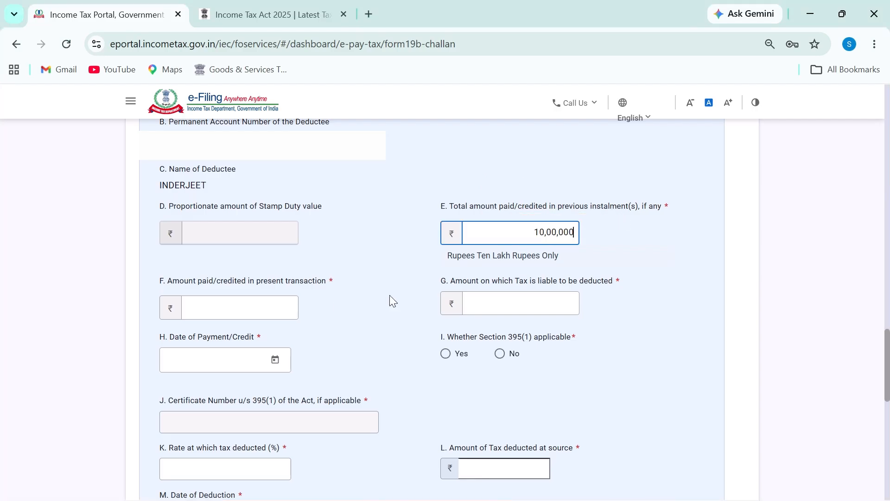
click(246, 307)
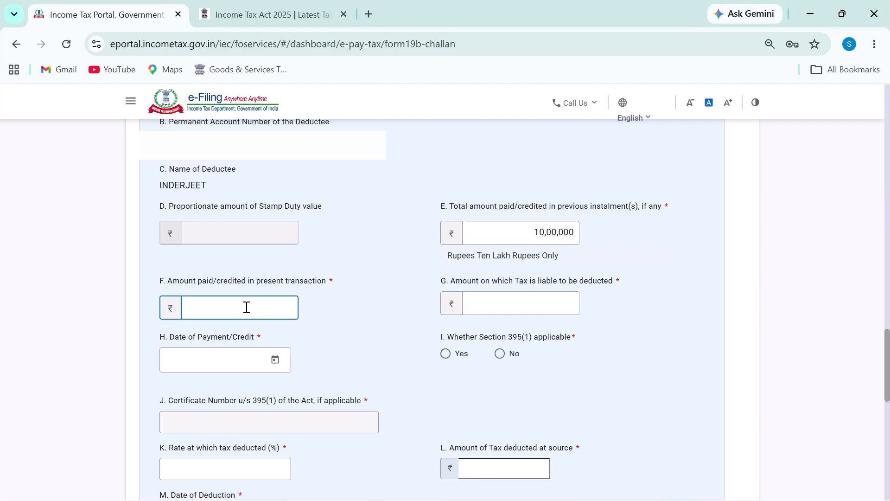
Enter 10,00,000 as the present transaction amount with payment date 17-Jun-2026
text(100000000)
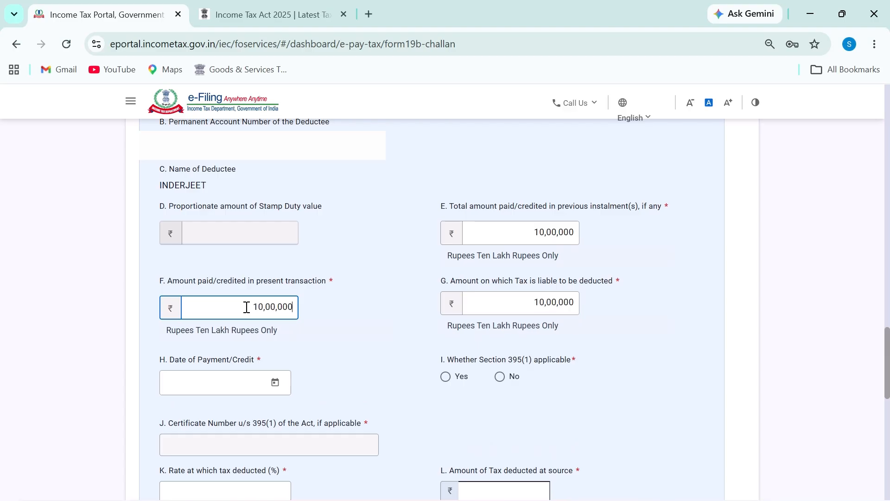
key(BackSpace)
key(BackSpace)
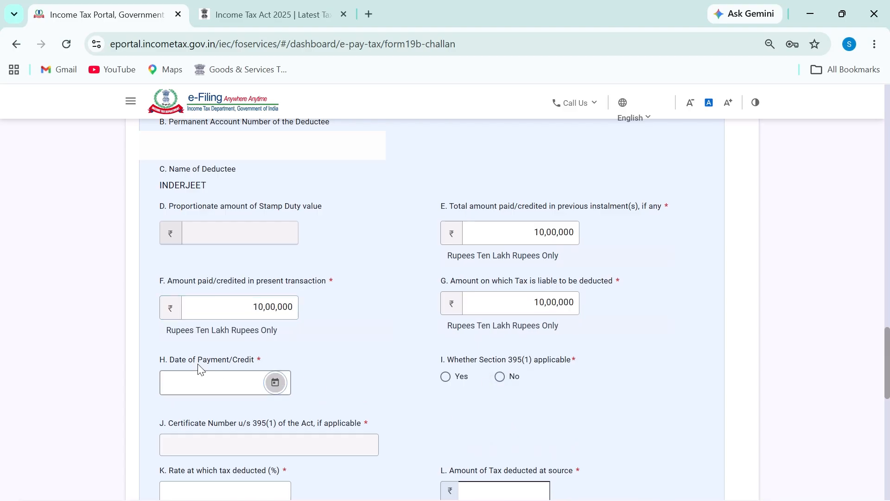
click(275, 382)
click(211, 198)
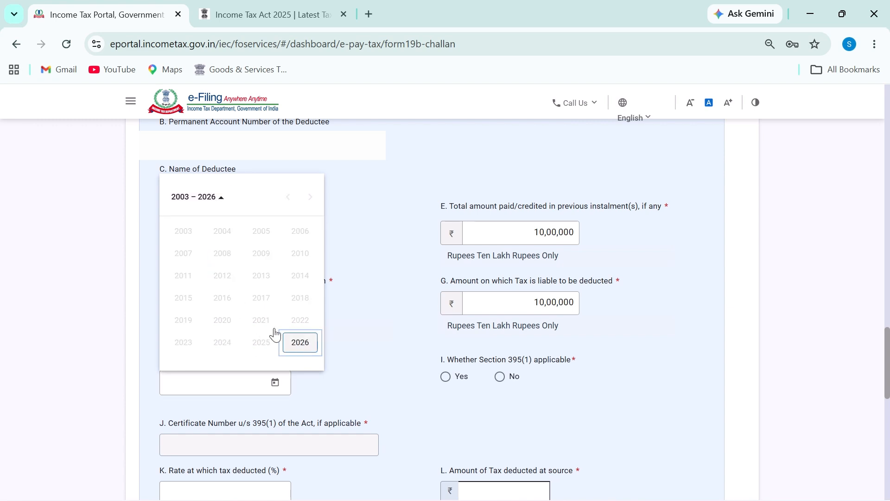
click(295, 342)
click(216, 280)
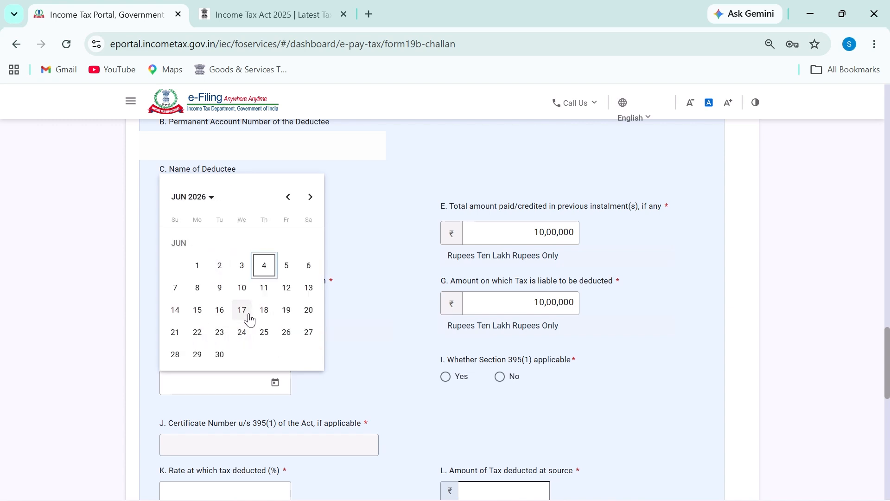
click(242, 309)
Mark Section 395(1) No, enter 1% rate, set deduction date 17-Jun-2026, and add the row
scroll(324, 378, down, 2)
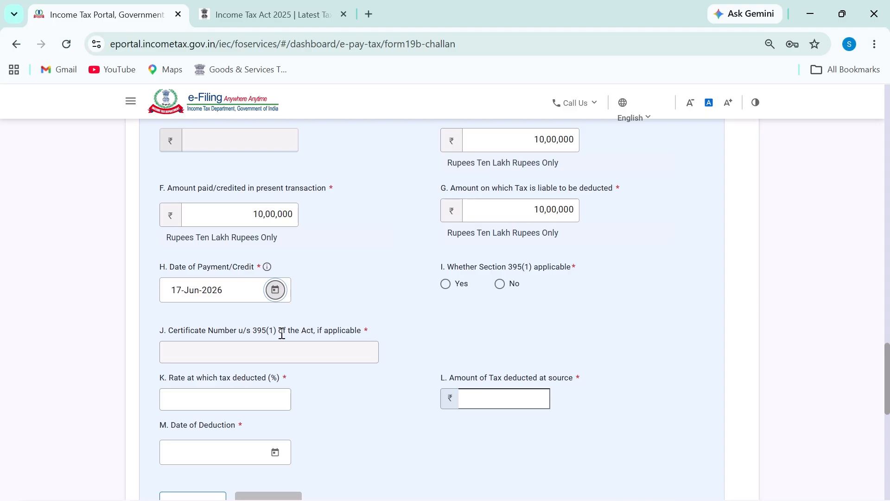
click(500, 284)
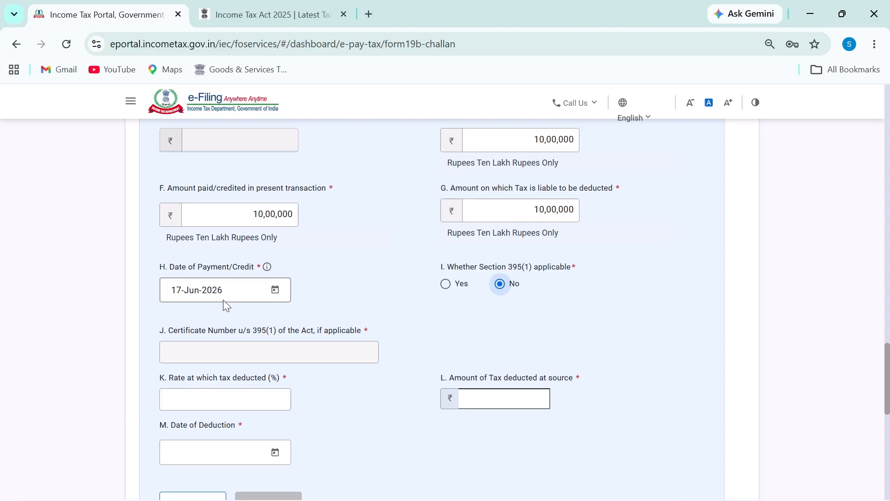
scroll(237, 241, down, 4)
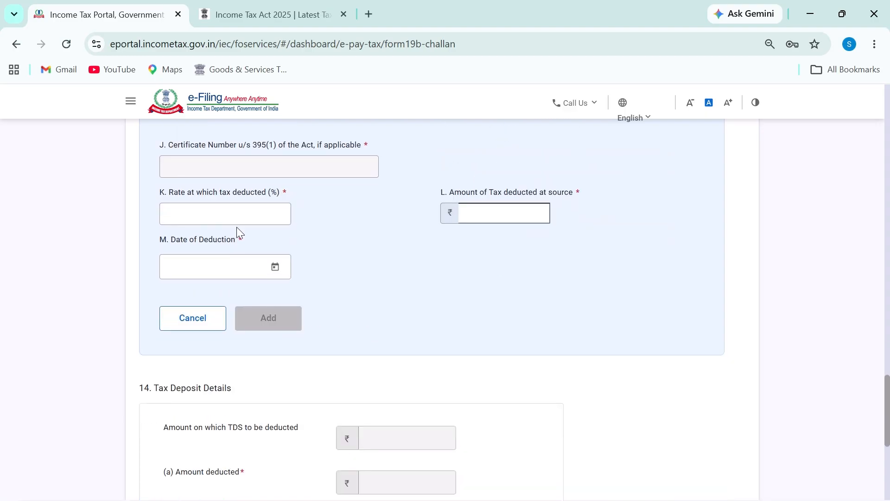
click(253, 221)
text(1)
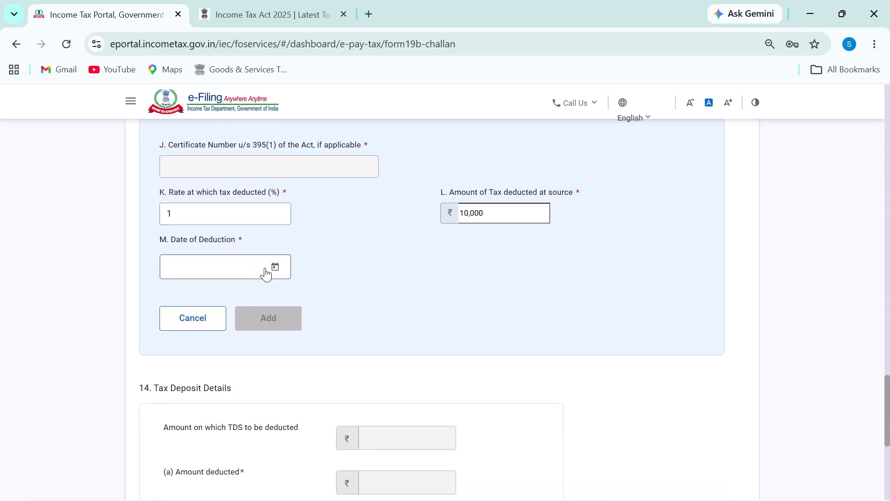
click(271, 268)
click(241, 412)
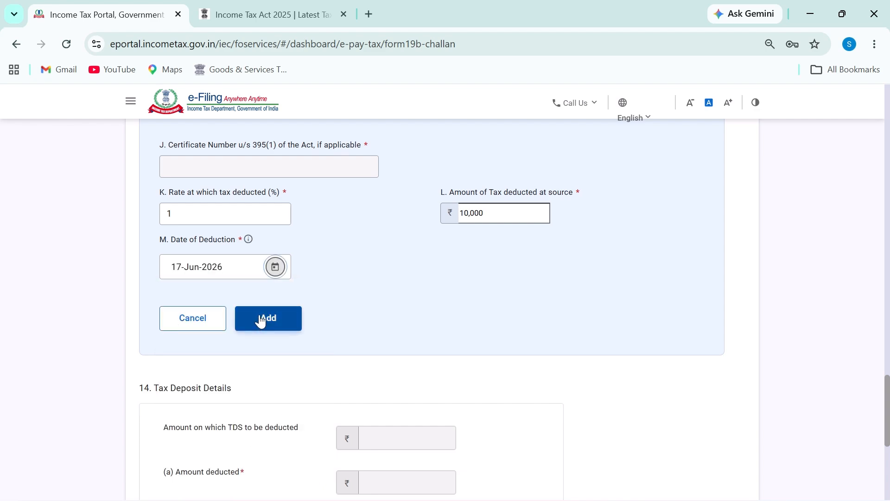
click(266, 318)
scroll(333, 361, down, 2)
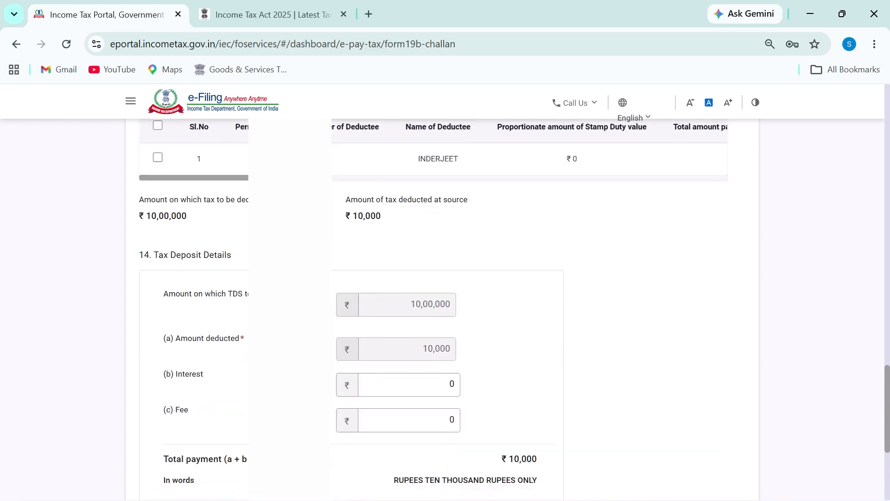
scroll(199, 268, up, 4)
scroll(193, 384, down, 2)
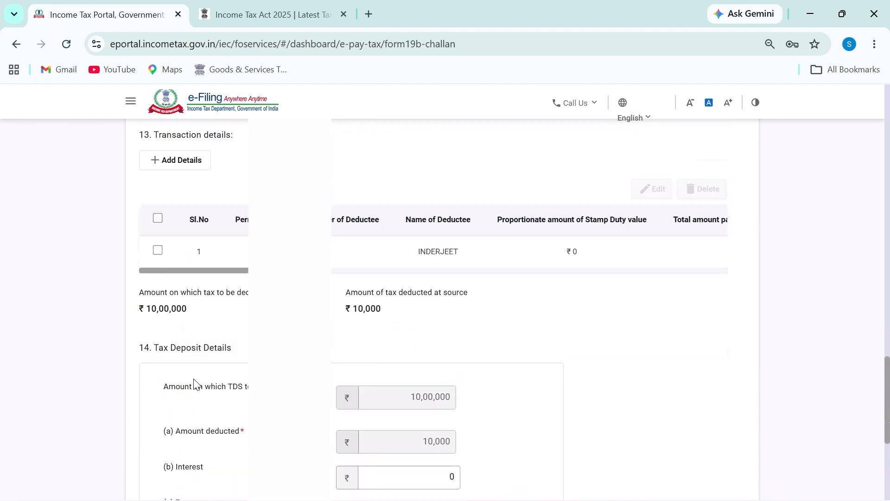
scroll(173, 314, up, 4)
Start a new entry for the second seller's PAN with 10,00,000 paid previously
click(171, 343)
scroll(278, 297, down, 2)
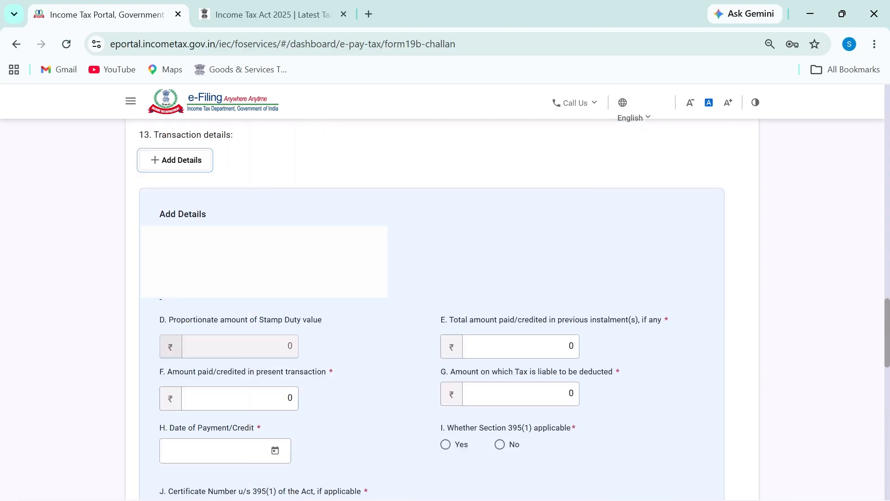
click(236, 256)
click(241, 299)
scroll(173, 221, down, 2)
drag(160, 191, 188, 205)
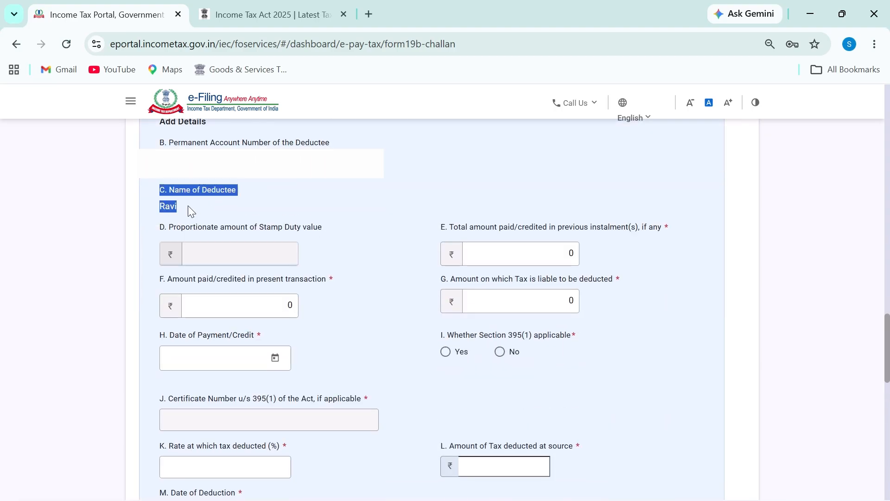
double_click(509, 253)
text(10000000)
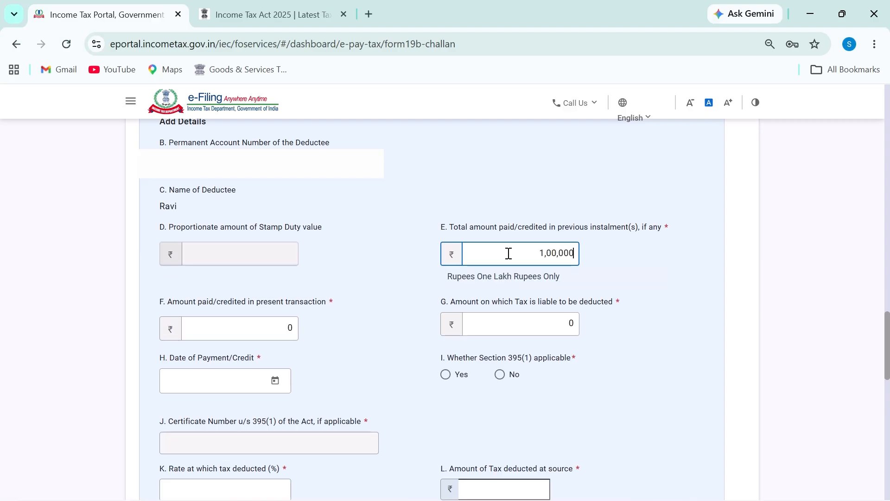
key(BackSpace)
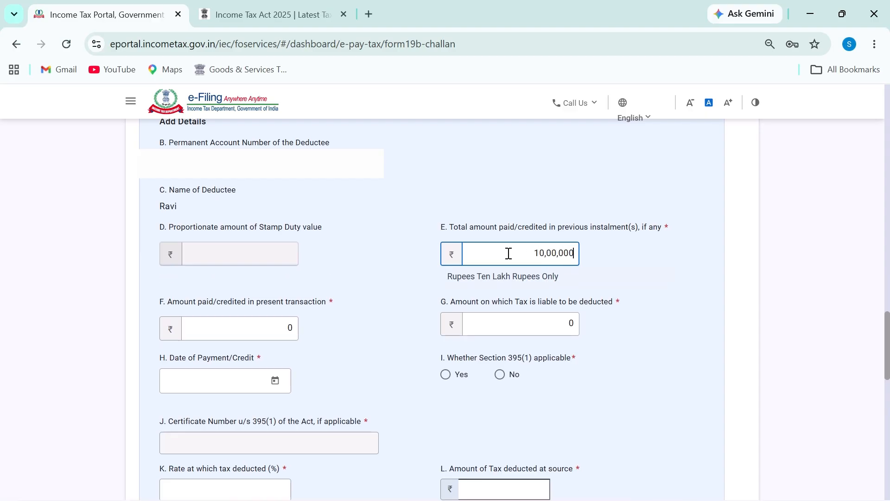
Enter 10,00,000 present amount, Section 395(1) No, and payment date 17-Jun-2026
double_click(292, 328)
text(10)
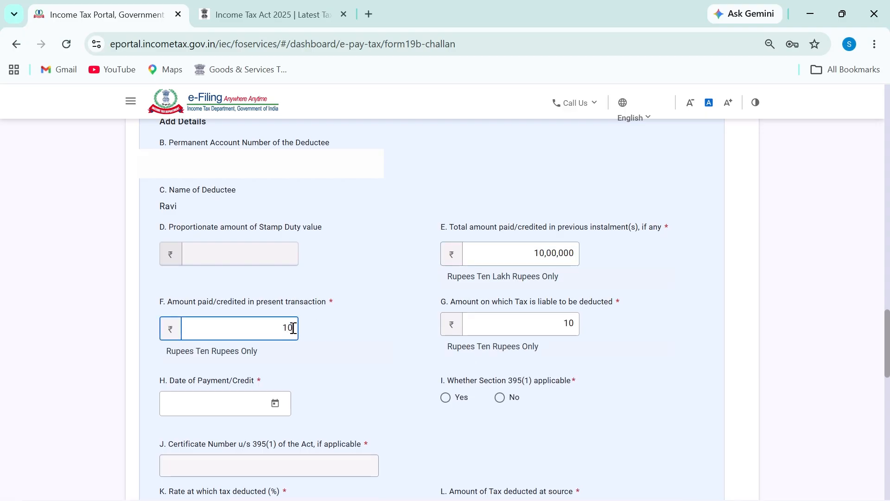
text(000000)
key(BackSpace)
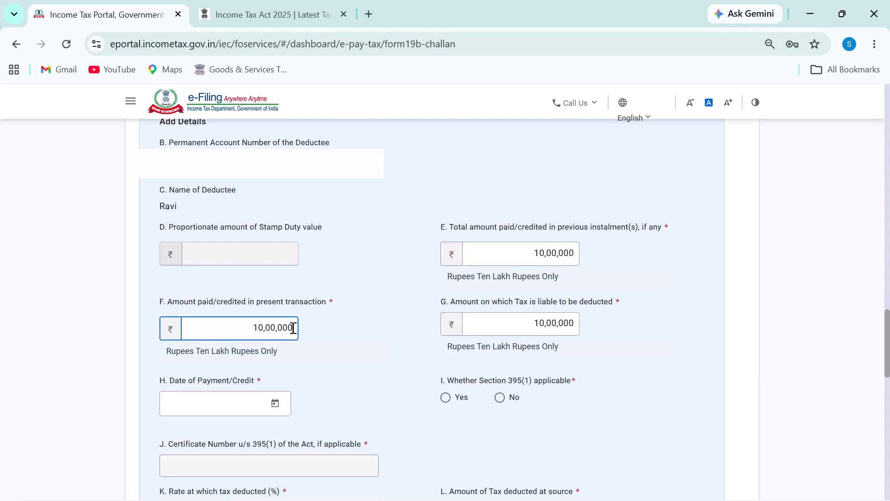
click(499, 398)
click(274, 403)
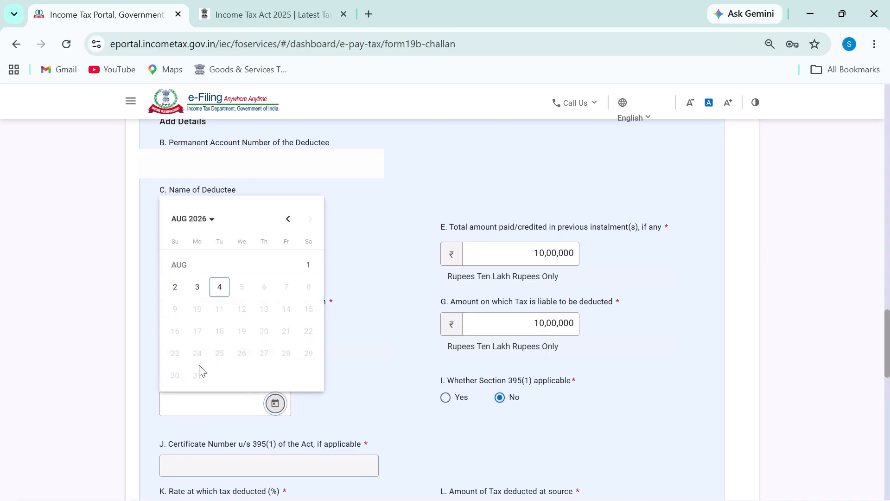
click(199, 218)
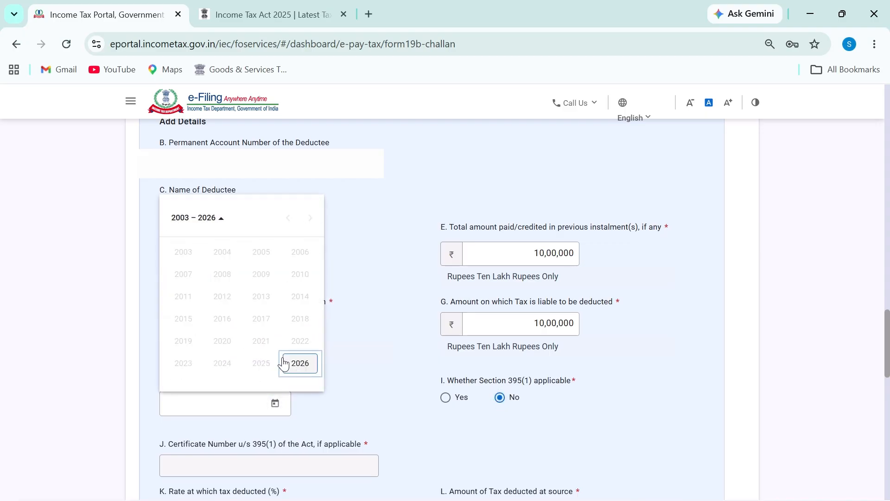
click(292, 364)
click(233, 301)
click(240, 330)
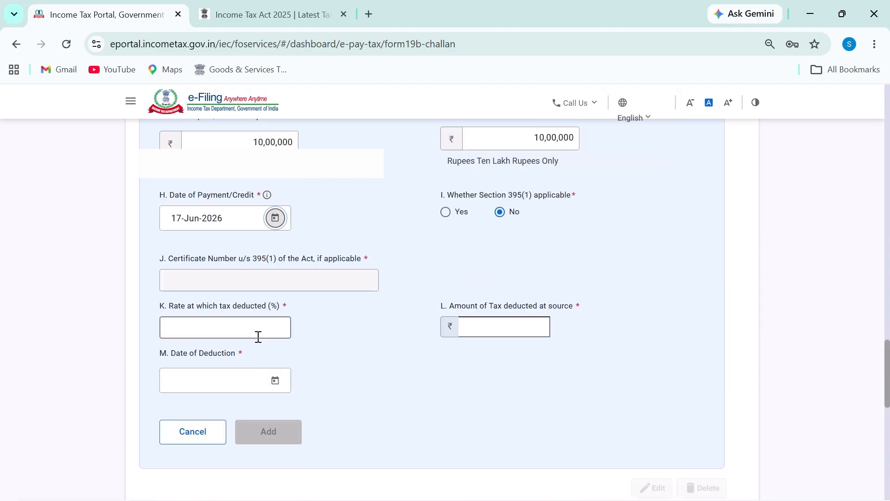
Set the deduction rate to 1% and the date of deduction to 17-Jun-2026
click(249, 337)
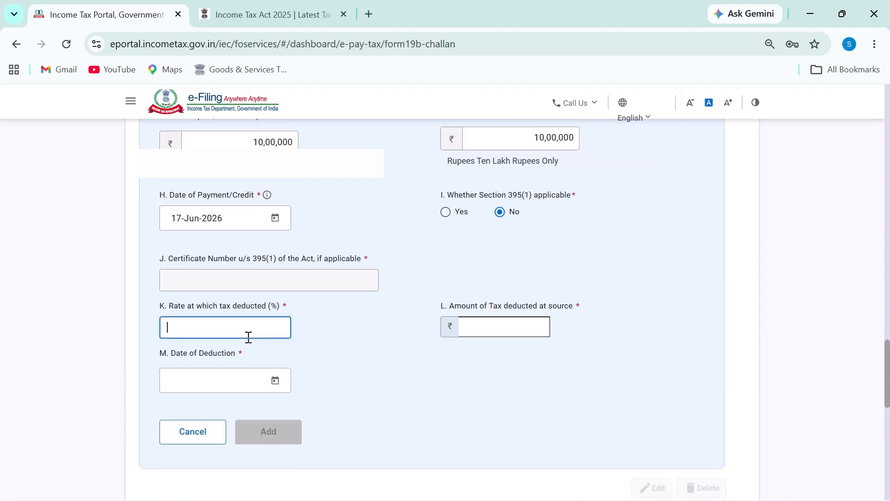
text(1)
click(274, 379)
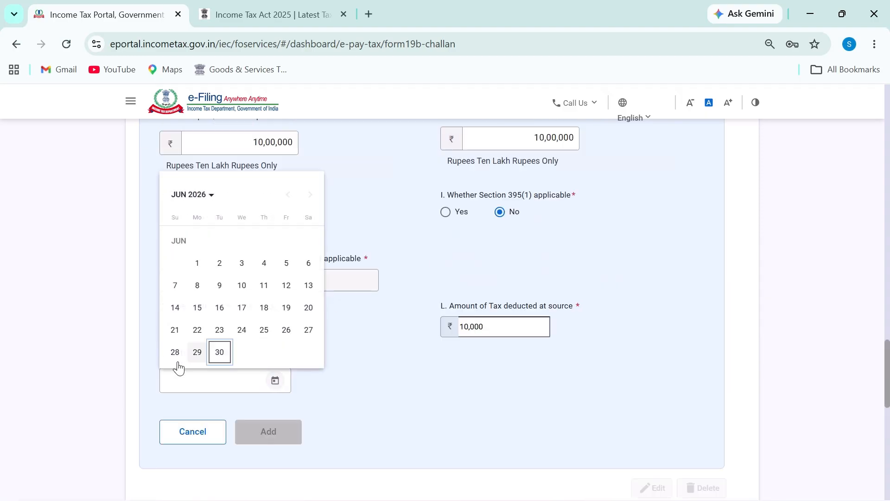
click(241, 308)
Add the second seller's row and confirm the Tax Deposit totals read ₹20,00,000 and ₹20,000
click(259, 431)
scroll(431, 384, down, 5)
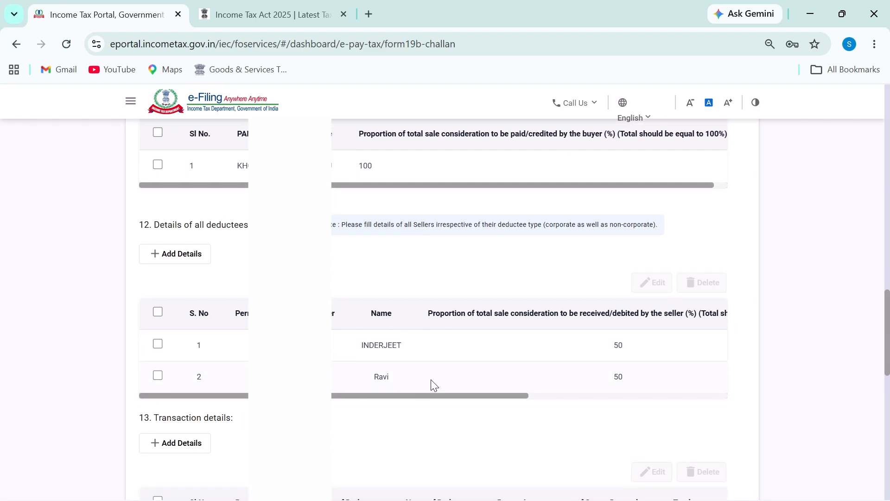
scroll(438, 358, down, 4)
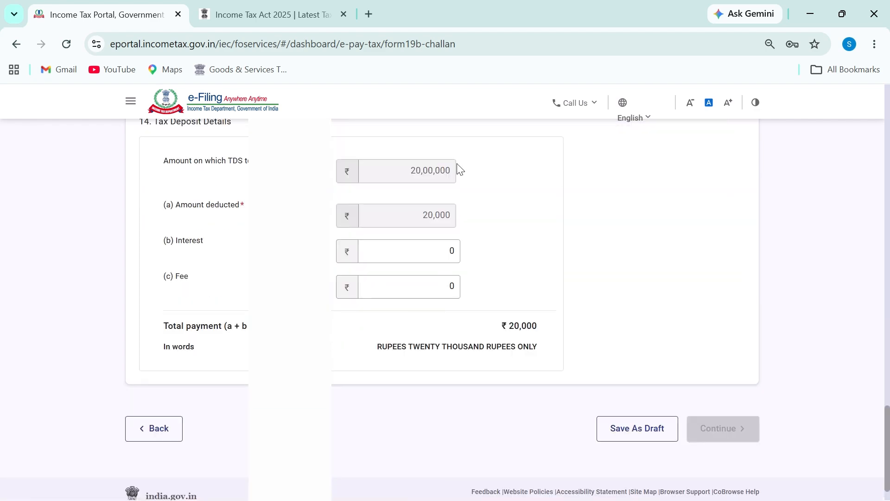
mouse_move(435, 139)
mouse_down()
mouse_move(426, 196)
mouse_move(424, 134)
mouse_up()
drag(430, 198, 423, 201)
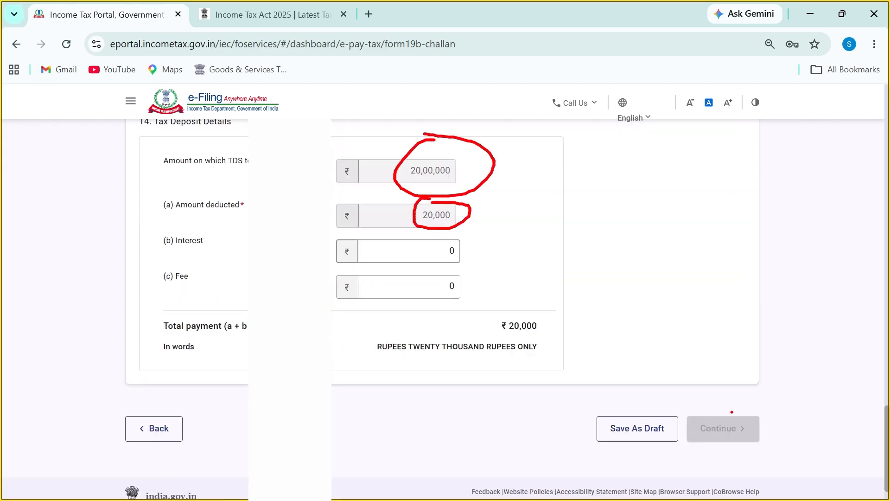
drag(690, 406, 723, 403)
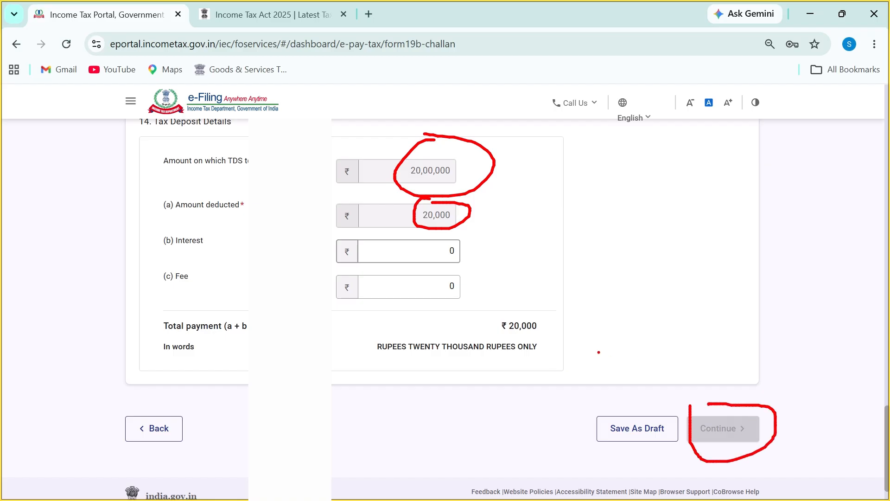
drag(504, 313, 533, 367)
scroll(473, 358, up, 8)
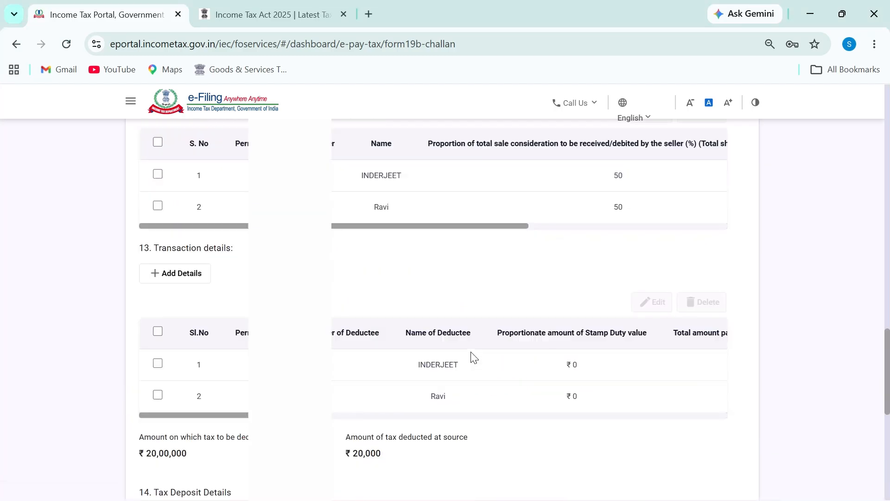
scroll(499, 387, down, 4)
drag(405, 267, 456, 269)
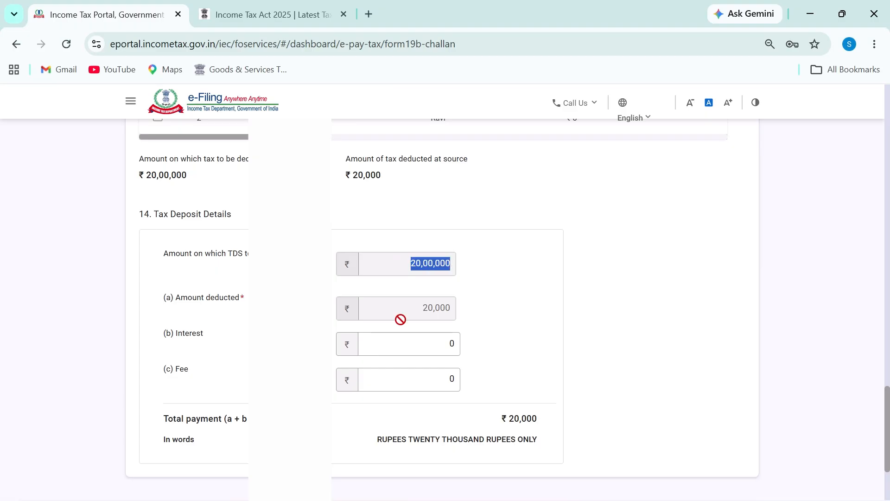
drag(401, 323, 509, 324)
key(alt+Tab)
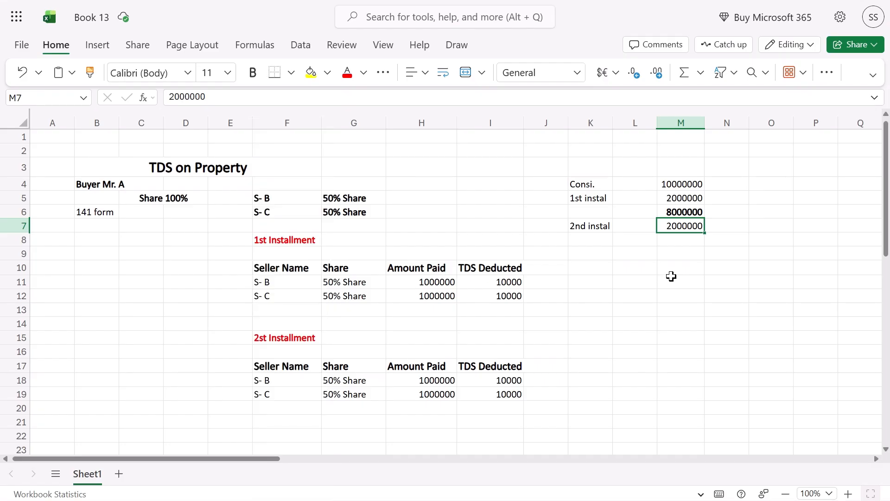
Label K9 '3rd instal' and copy the 2000000 instalment amount into M8
click(578, 223)
click(589, 250)
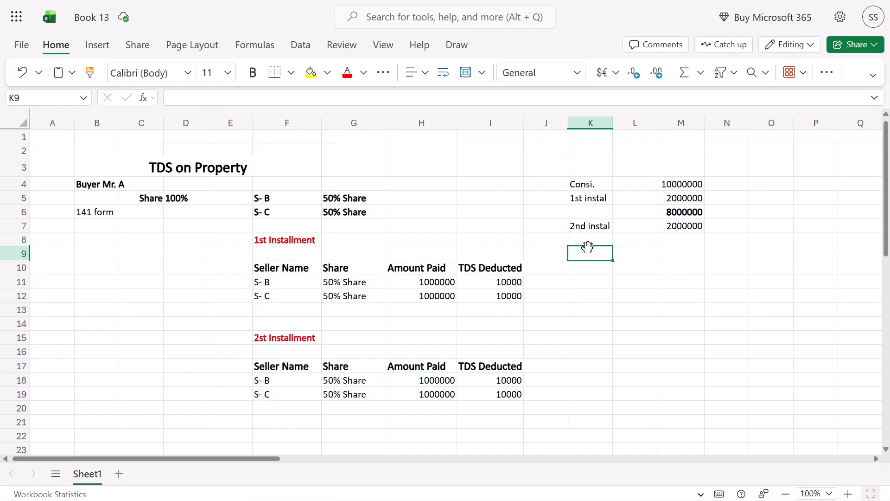
text(3rd ins)
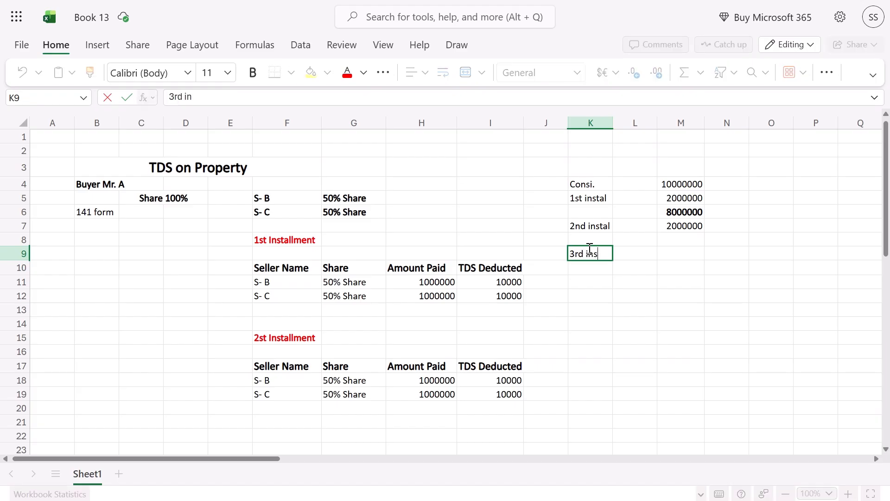
text(tal)
key(Return)
key(Up)
key(Right)
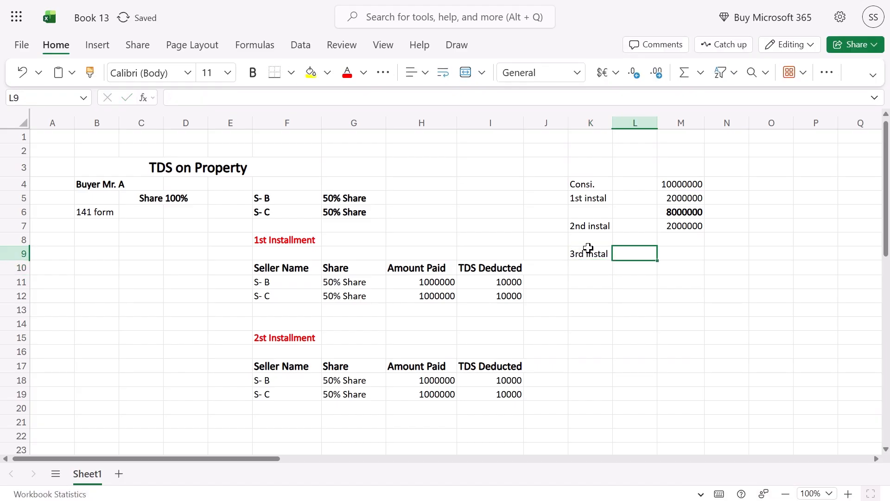
key(Up)
key(Right)
key(Up)
key(ctrl+c)
key(Down)
key(ctrl+v)
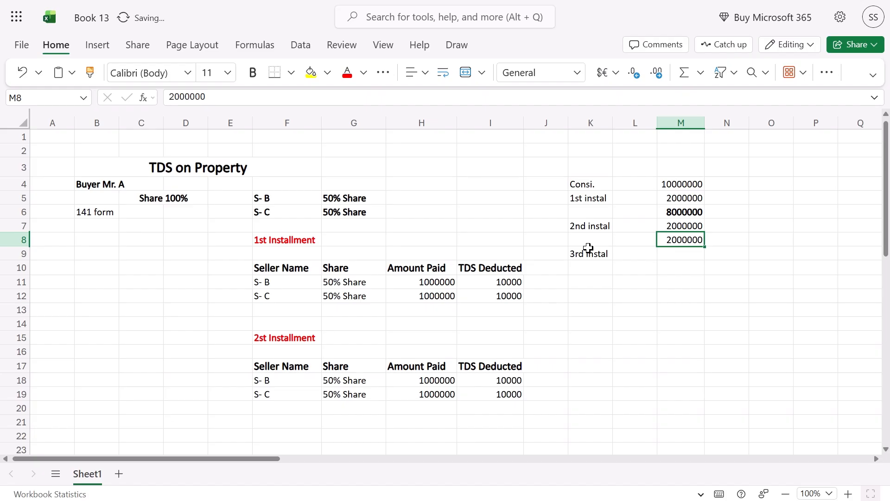
Move '3rd instal' to K8, relabel K9 '4th instal', and put 2000000 in M9
click(588, 248)
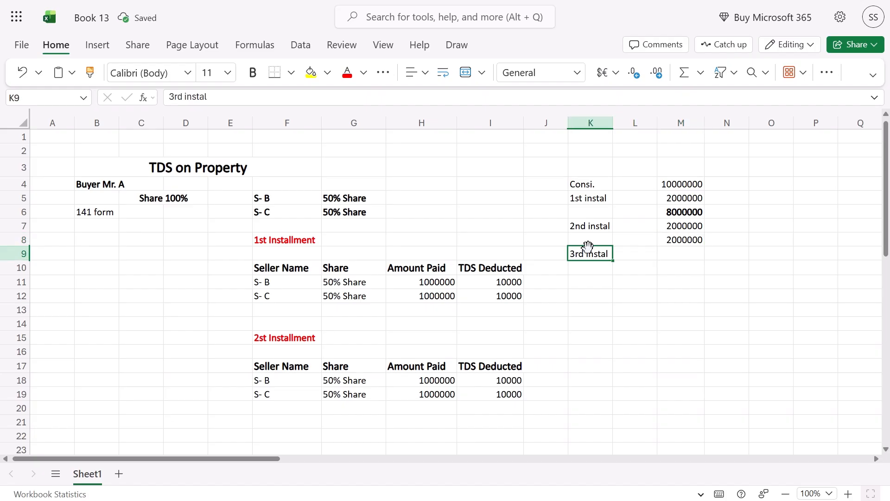
key(ctrl+c)
key(Up)
key(ctrl+v)
key(Down)
key(F2)
key(Left)
key(Left)
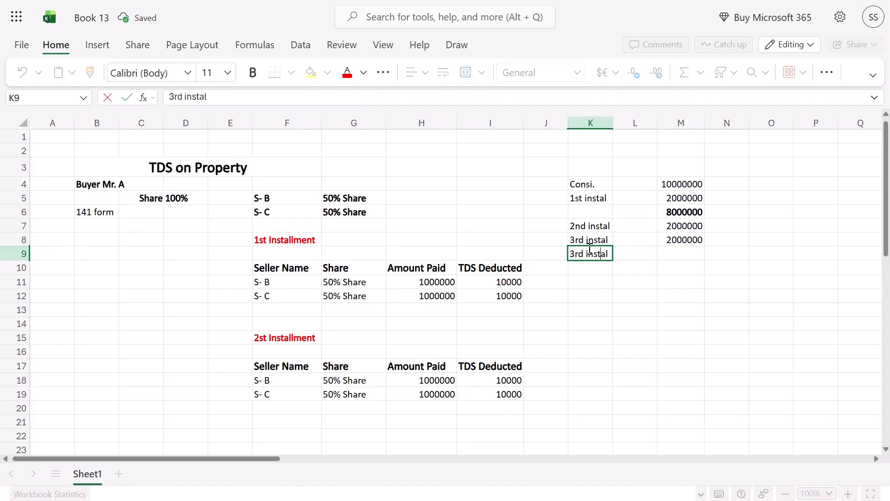
key(BackSpace)
key(BackSpace)
key(BackSpace)
key(BackSpace)
key(BackSpace)
key(BackSpace)
key(BackSpace)
key(BackSpace)
key(BackSpace)
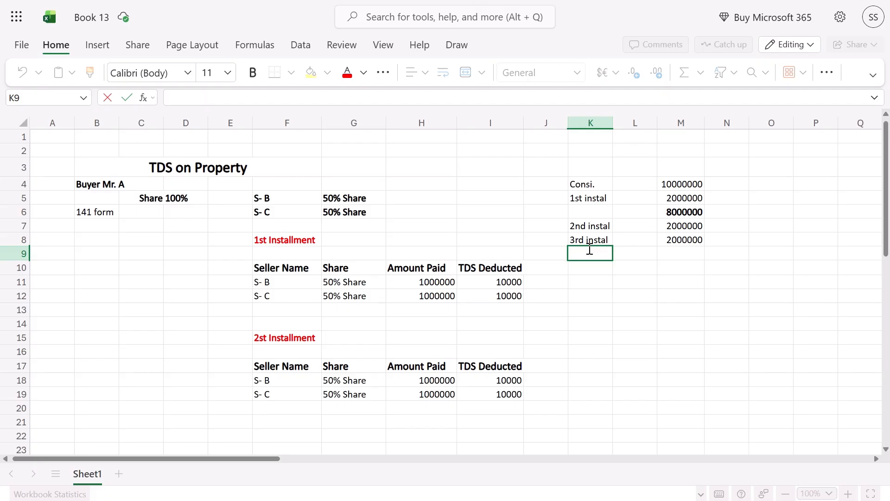
text(4th instal)
key(Return)
key(Up)
key(Right)
key(Right)
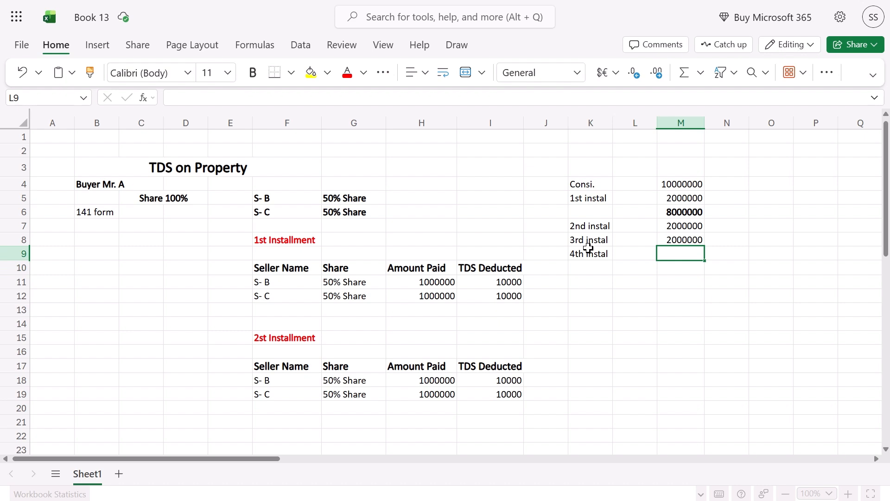
key(Up)
key(ctrl+c)
key(Down)
key(ctrl+v)
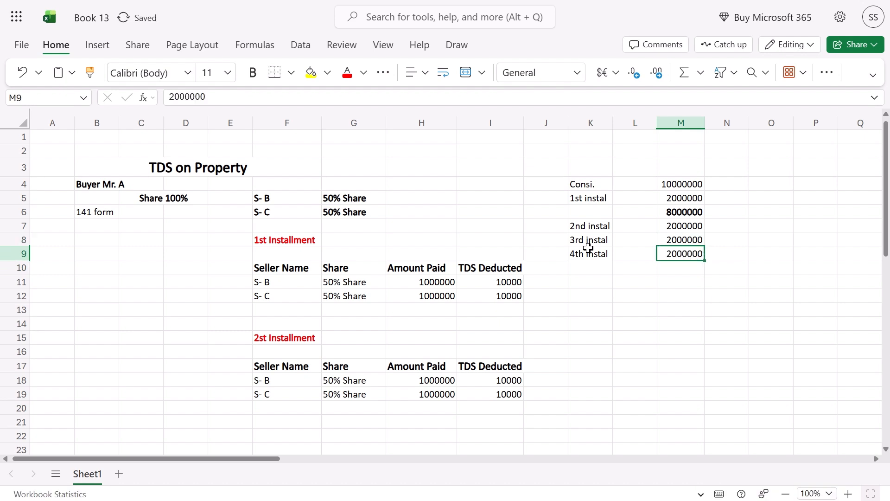
Enter =M6-M7-M8-M9 in M10 to compute the final instalment of 2000000
key(Up)
key(Up)
key(Up)
key(Down)
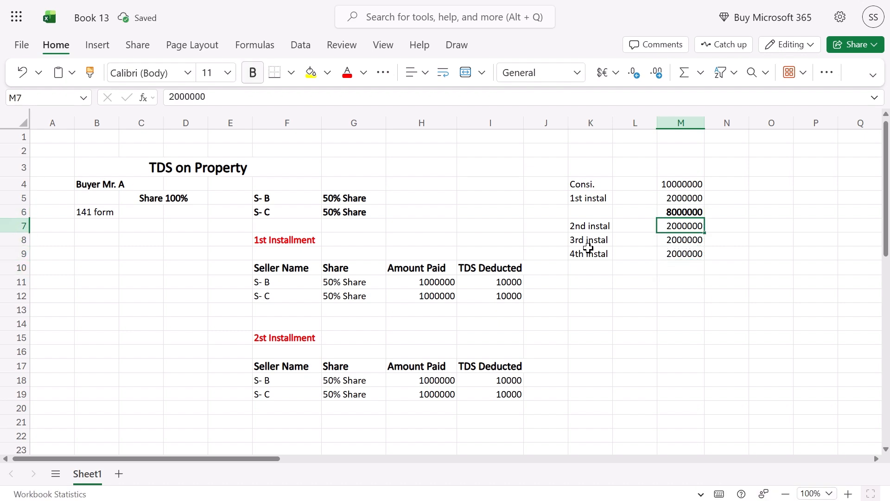
key(Down)
key(Down)
key(Down)
text(=)
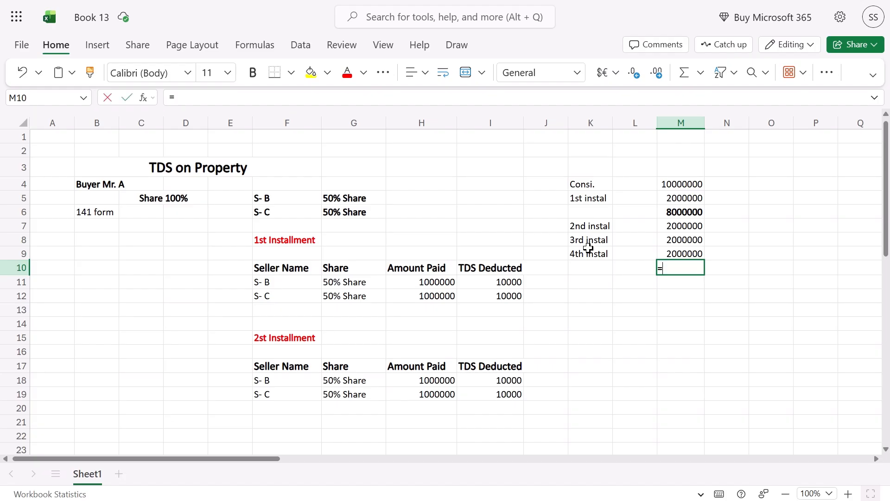
key(Up)
key(Up)
key(Up)
key(Up)
text(-)
key(Up)
key(Up)
key(Up)
text(-)
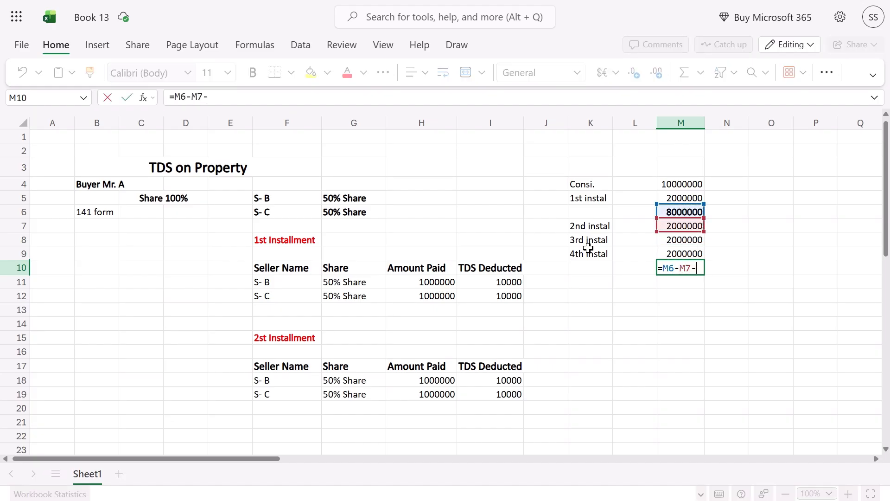
key(Up)
key(Up)
text(-)
key(Up)
key(Return)
key(Left)
Label K10 'final intals' and bold the M10 result
key(Up)
key(Up)
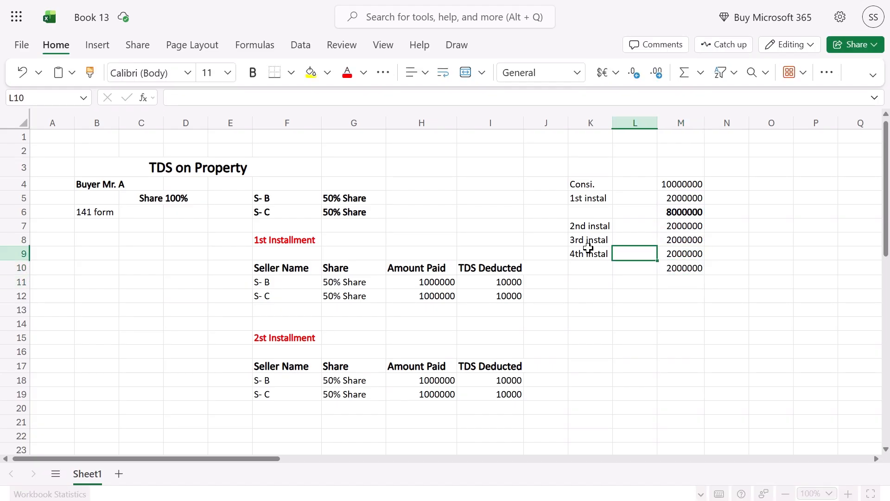
key(Left)
key(Down)
text(f)
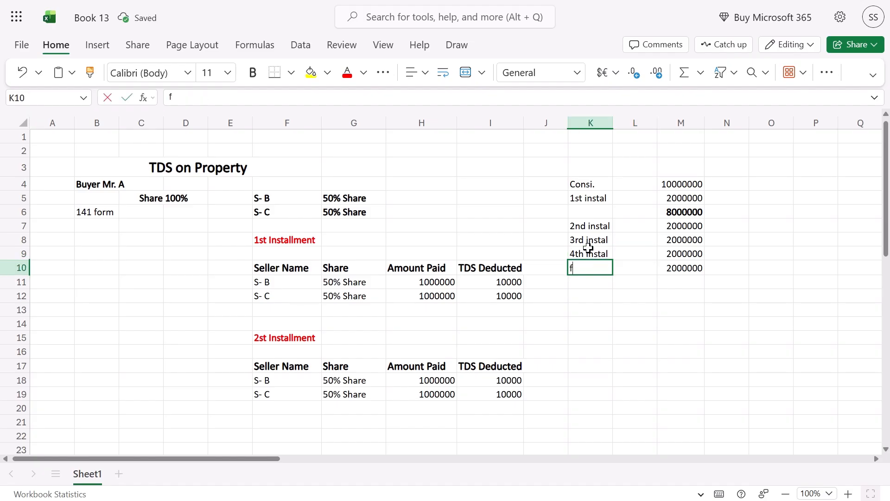
text(inal intals)
key(Return)
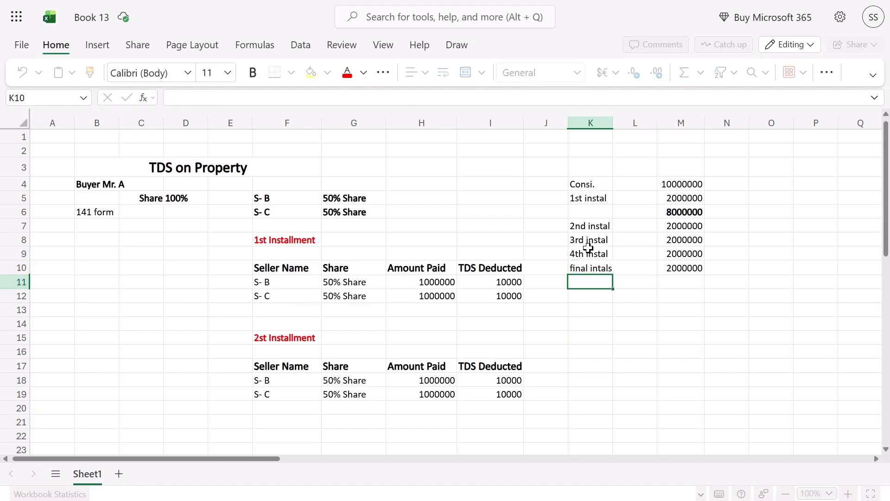
key(Up)
key(Right)
key(Right)
key(ctrl+b)
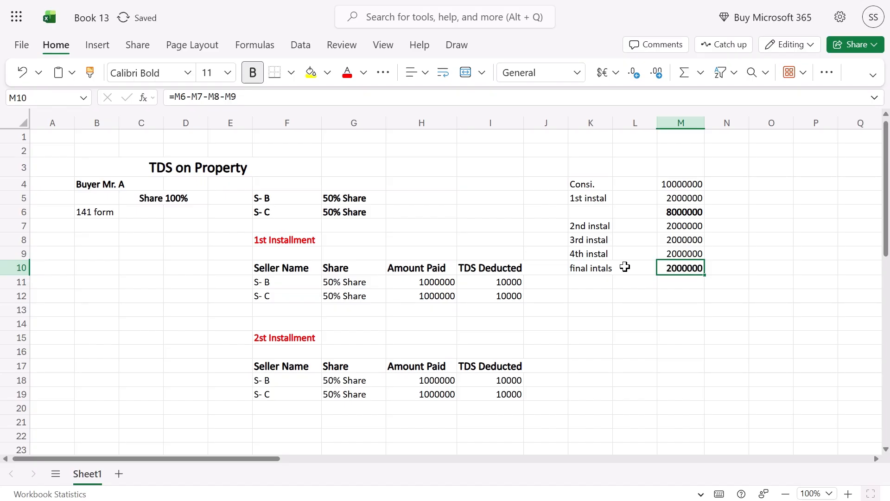
Copy the 2nd Installment table and paste it below at F22
click(603, 305)
scroll(346, 309, down, 2)
drag(272, 245, 489, 299)
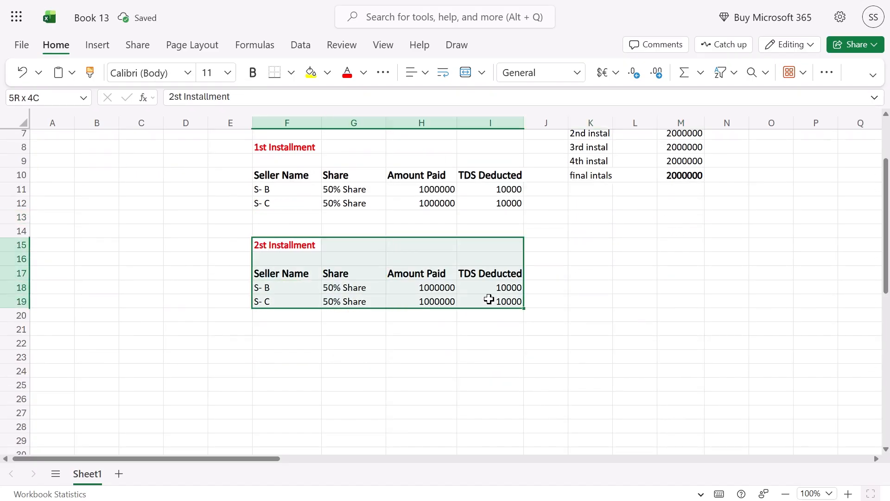
key(ctrl+c)
key(Down)
key(Down)
key(Down)
key(Down)
key(Down)
key(Down)
key(Down)
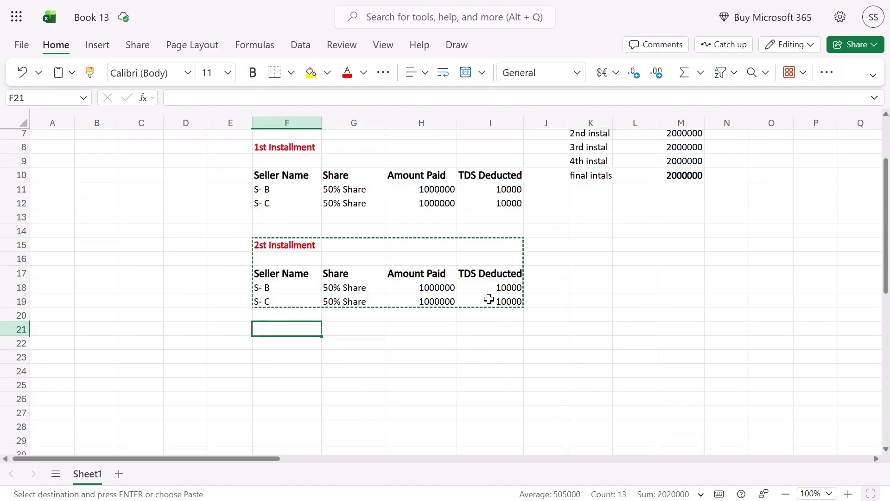
key(Return)
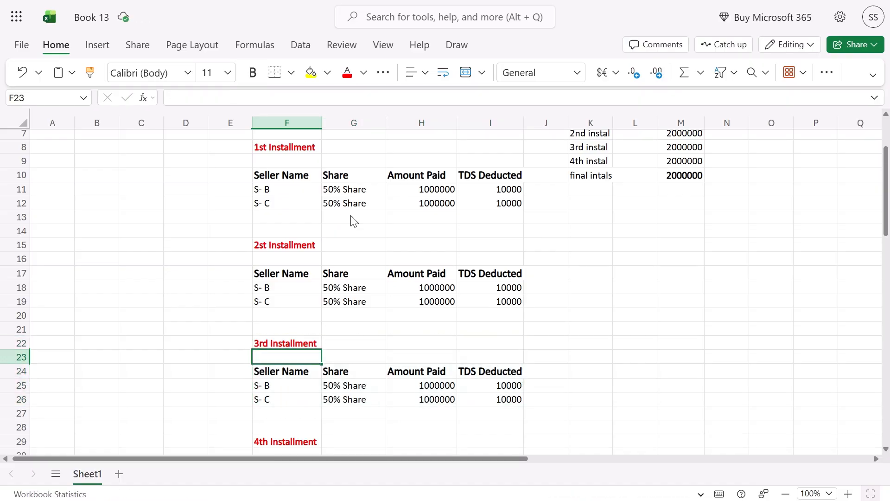
Highlight the 1st through 4th Installment table headings on screen
drag(238, 167, 375, 144)
drag(261, 257, 346, 239)
drag(262, 351, 351, 335)
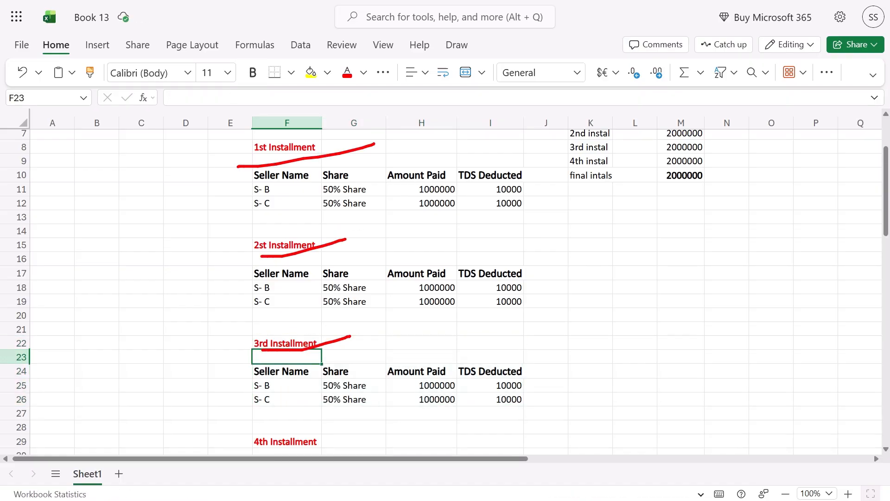
scroll(274, 427, down, 5)
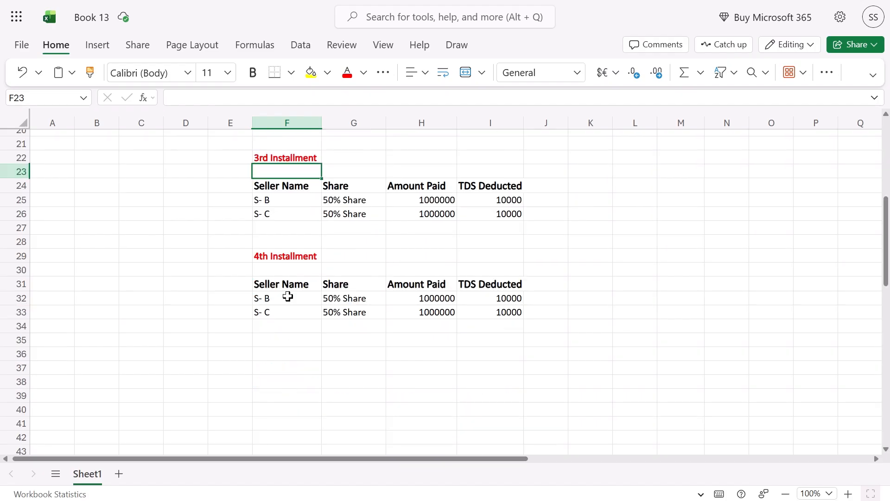
drag(251, 268, 427, 240)
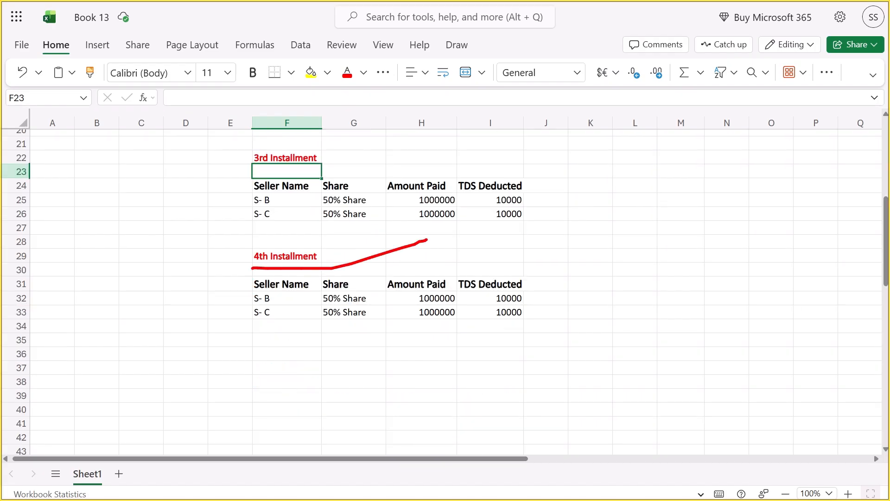
scroll(374, 298, up, 5)
scroll(405, 302, down, 5)
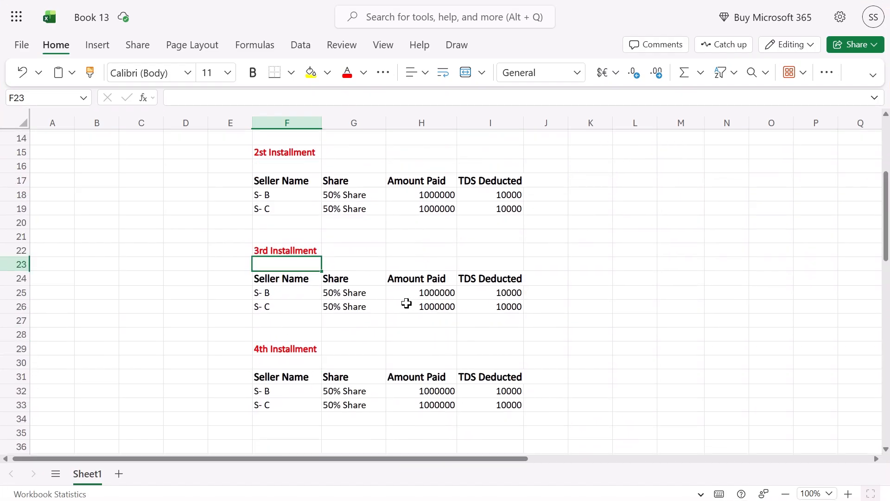
Copy the 4th Installment table and paste it at L15
click(279, 265)
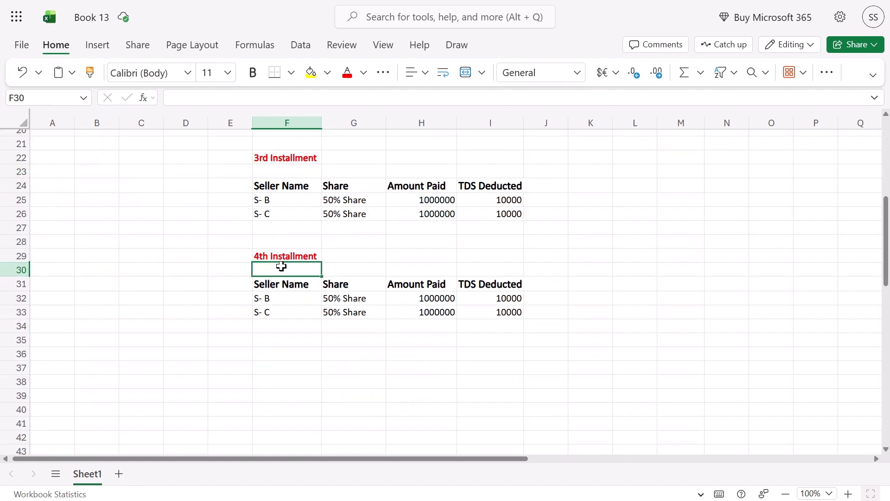
key(Right)
key(Right)
drag(255, 255, 468, 309)
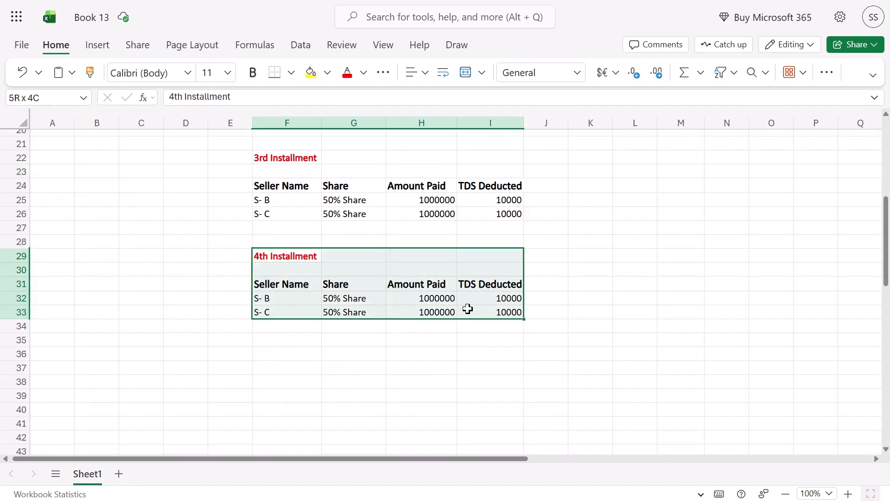
key(ctrl+c)
scroll(677, 286, up, 7)
click(644, 312)
click(633, 341)
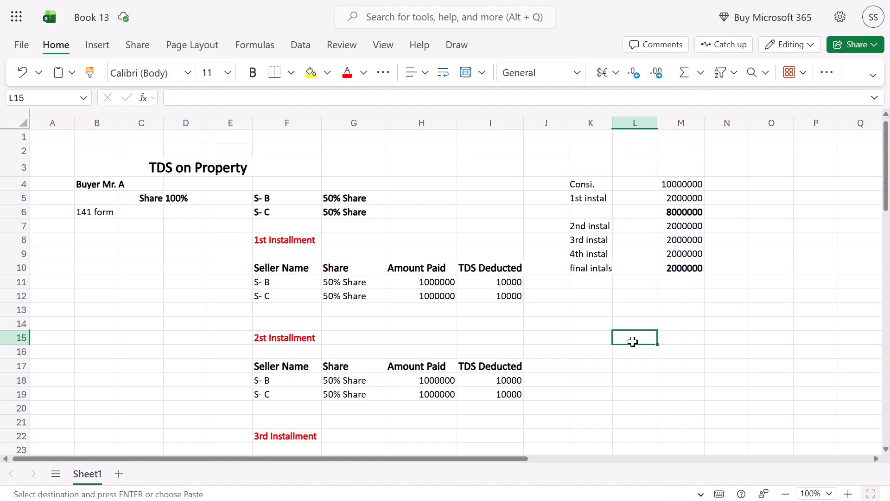
key(ctrl+v)
Change the pasted table's heading to 5th Installment
double_click(631, 341)
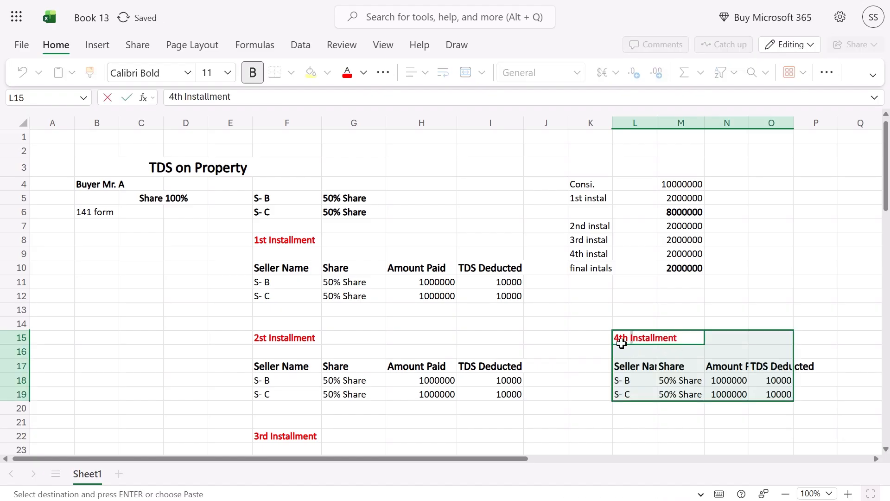
click(621, 342)
key(BackSpace)
text(5)
key(Return)
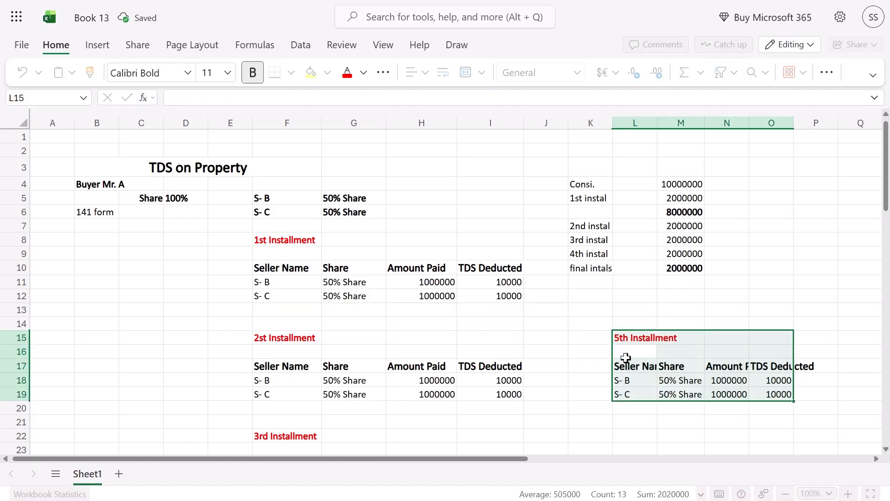
Autofit column K to its labels and bold the 'final intals' label in K10
click(670, 268)
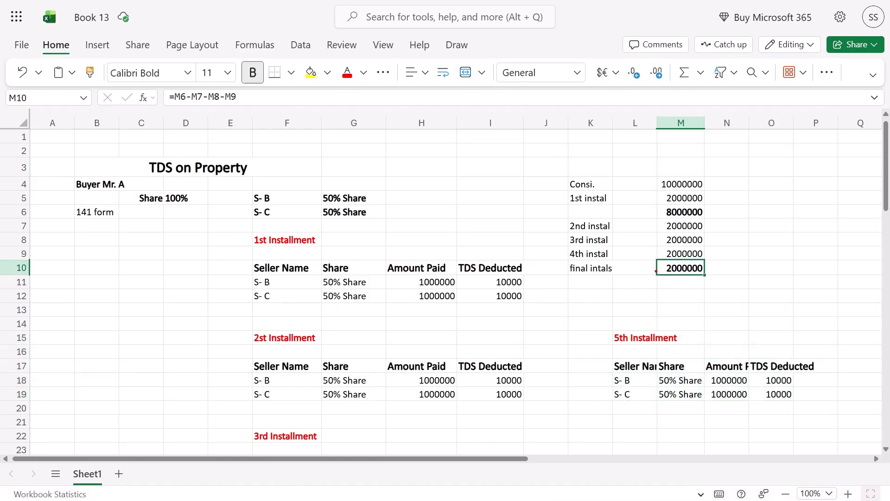
mouse_move(653, 260)
mouse_down()
mouse_move(662, 287)
mouse_move(658, 258)
mouse_up()
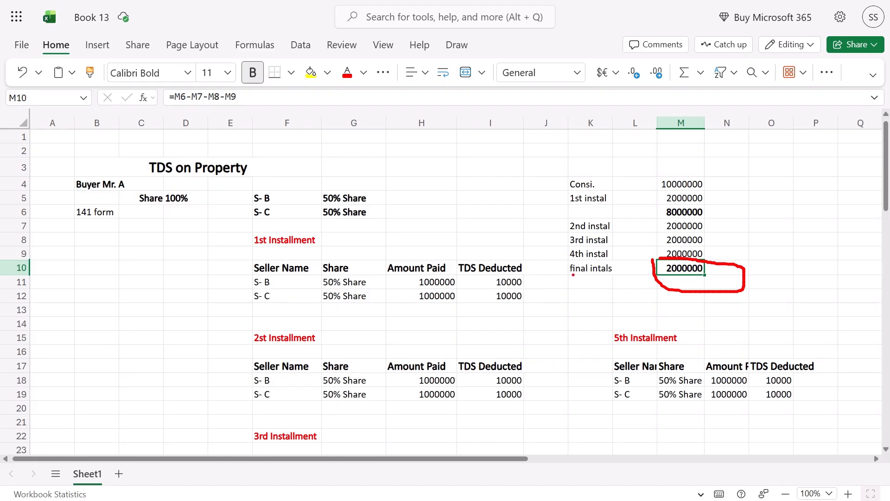
drag(573, 275, 606, 273)
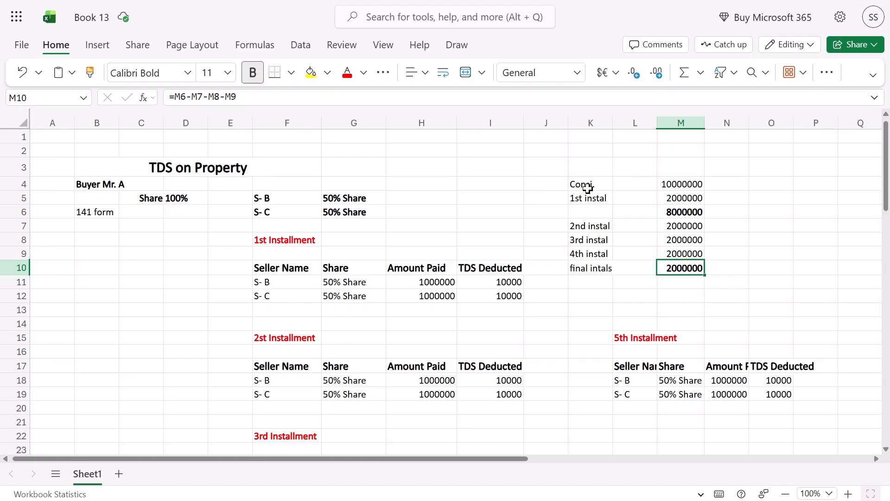
drag(588, 188, 583, 268)
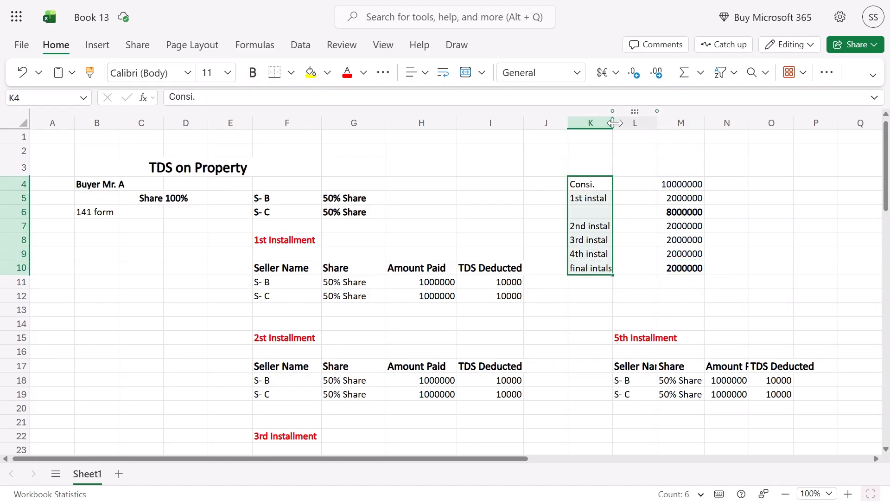
double_click(614, 123)
click(592, 265)
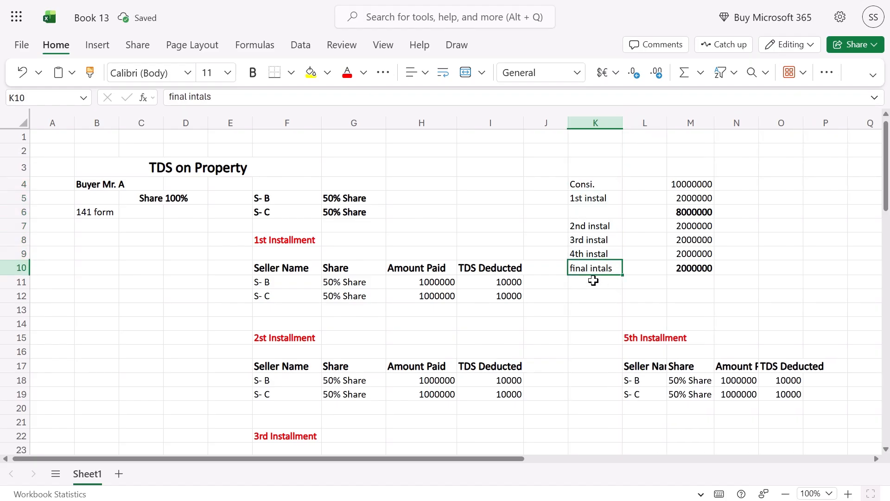
key(ctrl+b)
click(593, 280)
drag(603, 253, 686, 251)
key(alt+Tab)
scroll(445, 306, up, 8)
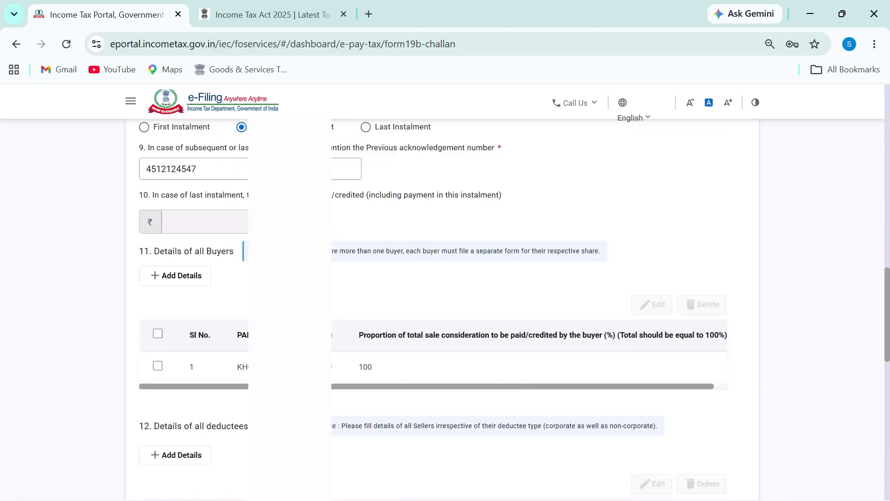
scroll(285, 320, up, 4)
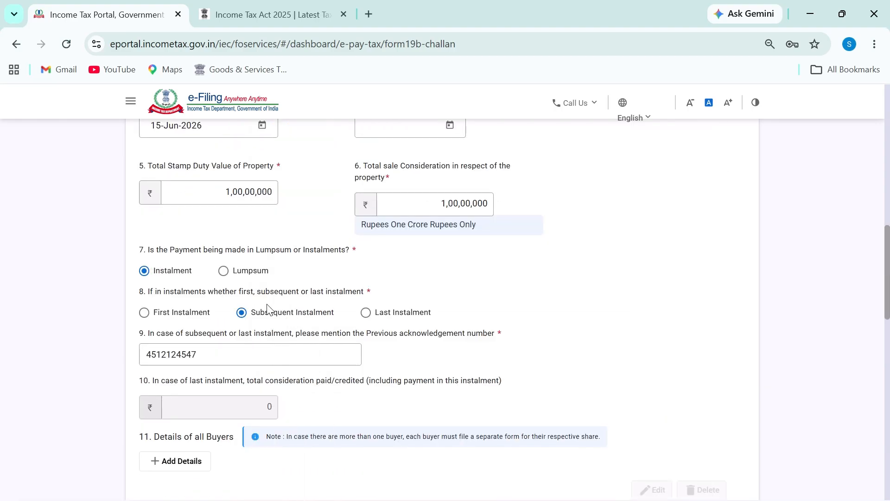
drag(142, 321, 177, 323)
mouse_move(484, 266)
mouse_down()
mouse_move(528, 279)
mouse_move(569, 246)
mouse_up()
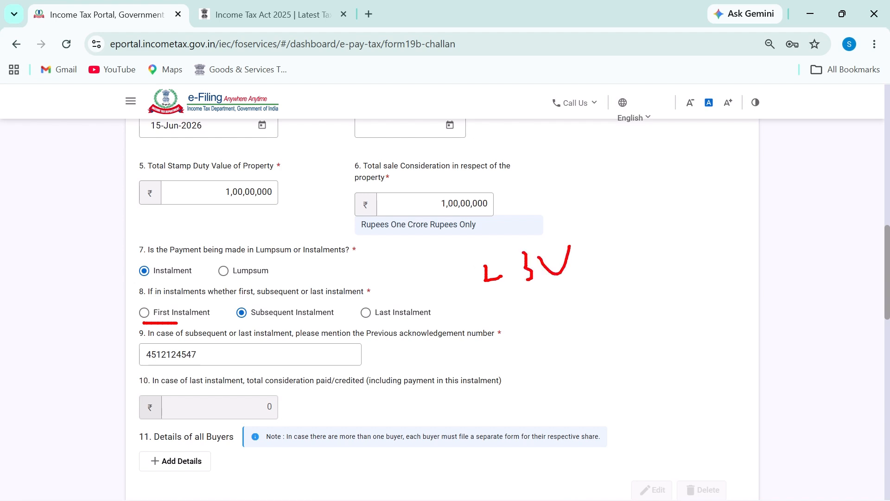
mouse_move(237, 304)
mouse_down()
mouse_move(272, 340)
mouse_move(350, 304)
mouse_move(232, 294)
mouse_up()
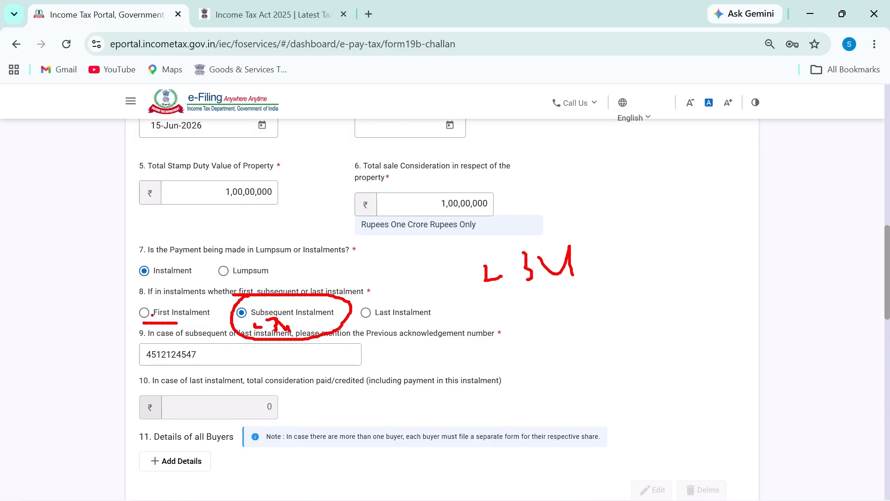
mouse_move(168, 340)
mouse_down()
mouse_move(135, 358)
mouse_move(188, 369)
mouse_up()
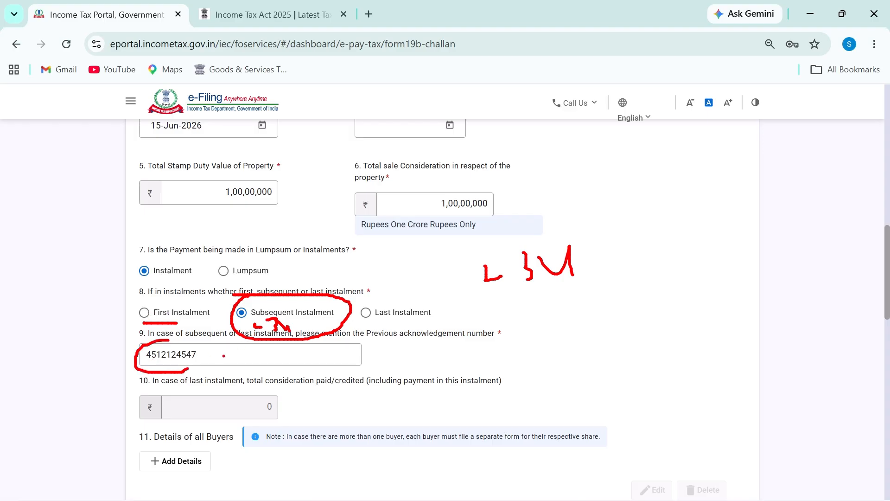
drag(152, 336, 171, 384)
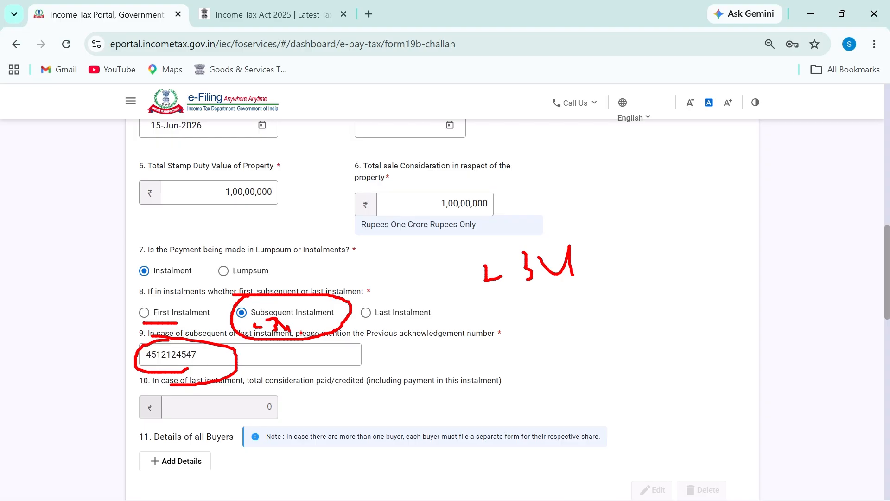
mouse_move(195, 342)
mouse_down()
mouse_move(224, 376)
mouse_move(173, 344)
mouse_up()
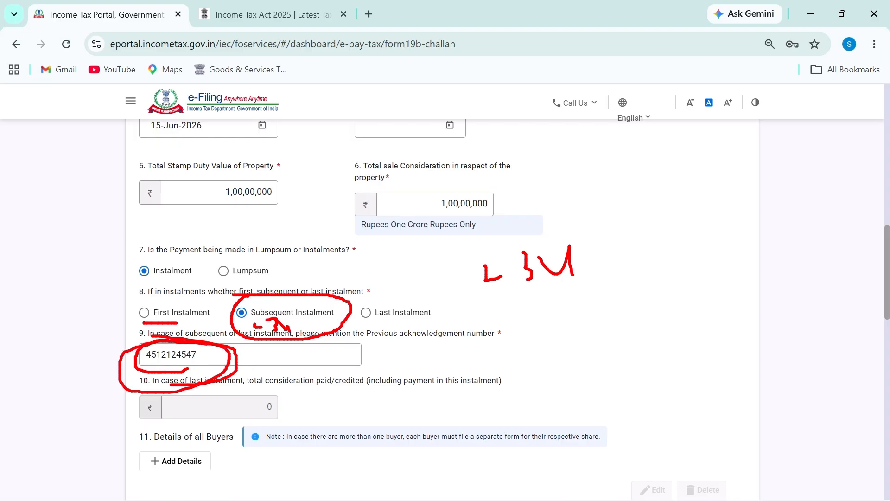
key(Escape)
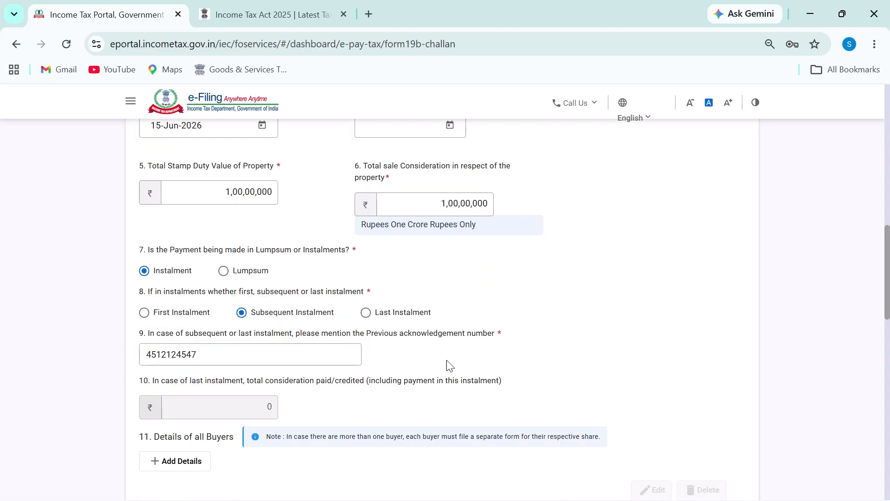
Choose Last Instalment and delete the old number from field 9
click(399, 316)
drag(264, 362, 70, 362)
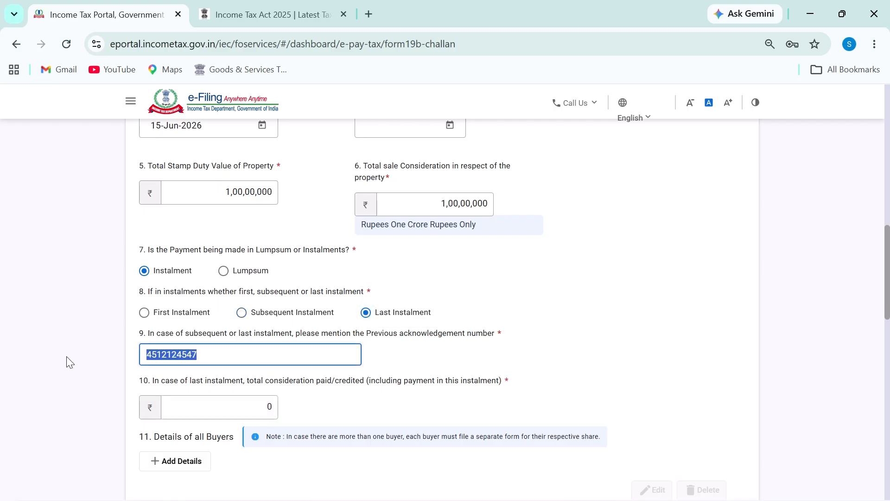
key(BackSpace)
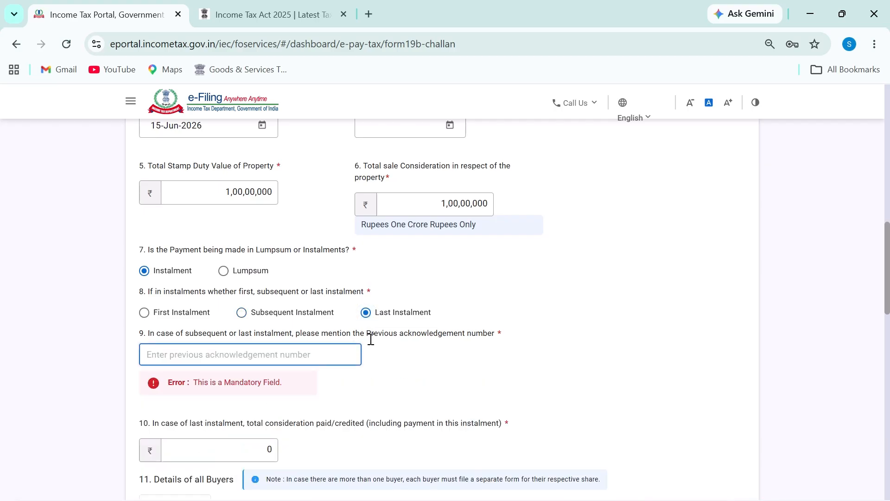
Draw annotation marks over the challan form on screen, then erase them
key(ctrl+2)
mouse_move(236, 345)
mouse_down()
mouse_move(127, 347)
mouse_move(396, 379)
mouse_move(279, 333)
mouse_up()
drag(620, 247, 621, 301)
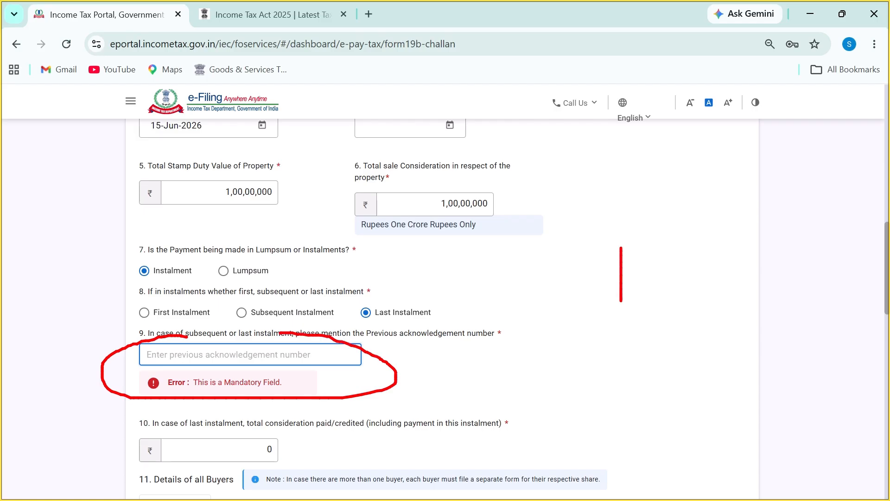
drag(648, 256, 677, 288)
drag(709, 253, 706, 285)
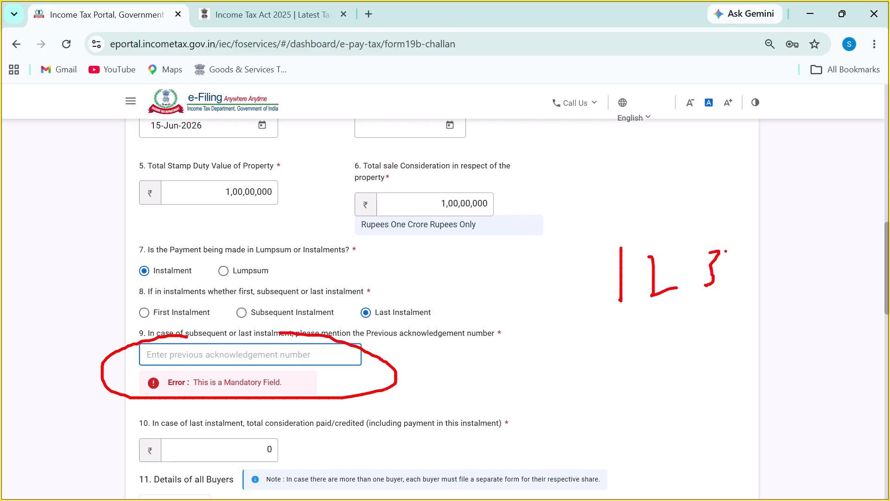
mouse_move(726, 251)
mouse_down()
mouse_move(738, 261)
mouse_move(743, 296)
mouse_up()
click(681, 301)
key(e)
drag(637, 240, 634, 293)
drag(651, 255, 692, 279)
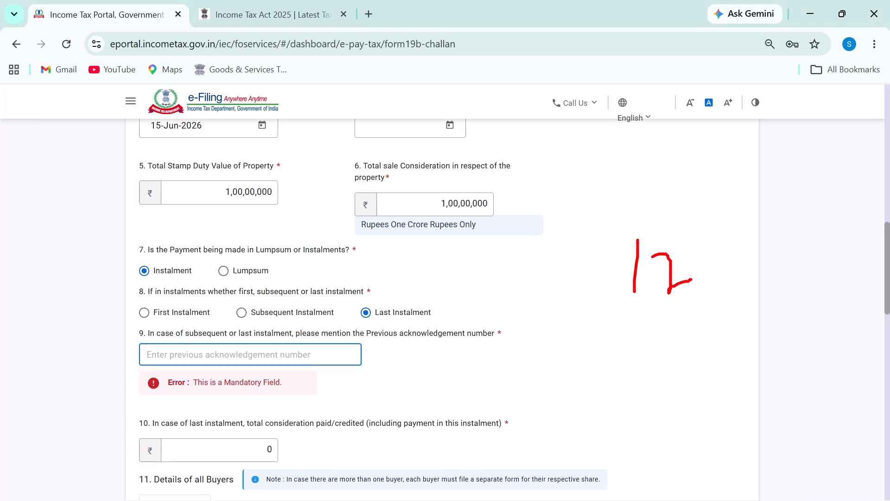
drag(713, 244, 716, 282)
drag(735, 240, 754, 269)
mouse_move(757, 223)
mouse_down()
mouse_move(805, 306)
mouse_move(694, 218)
mouse_up()
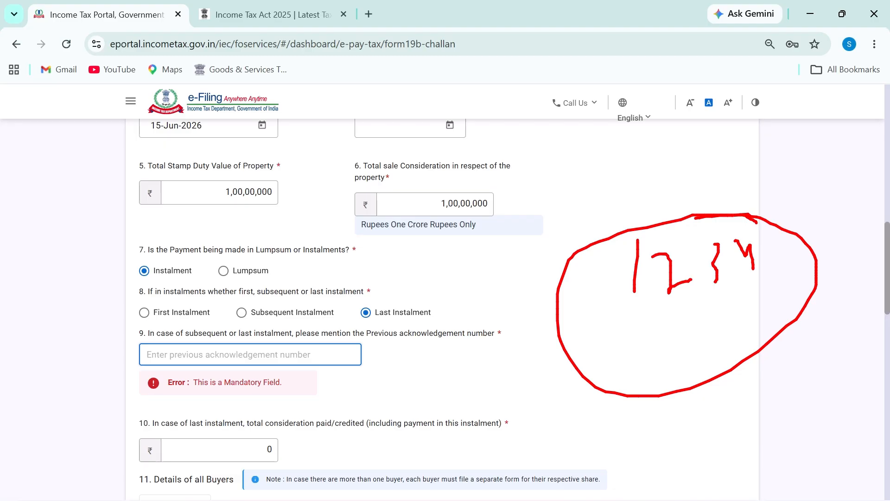
mouse_move(791, 168)
mouse_down()
mouse_move(800, 213)
mouse_move(843, 161)
mouse_up()
key(Escape)
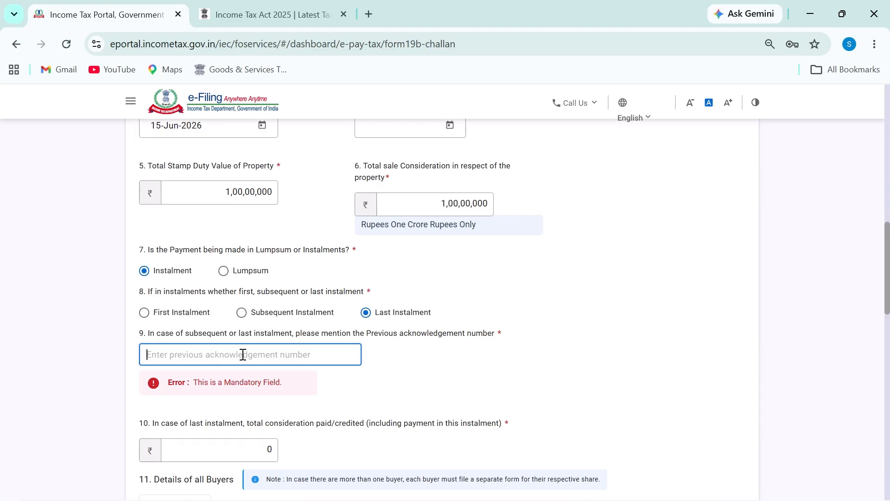
key(alt+Tab)
scroll(559, 333, down, 2)
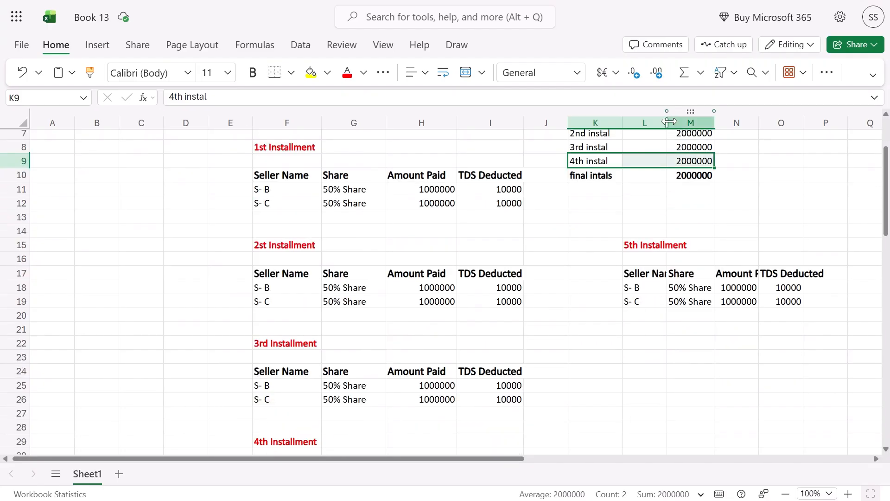
Widen column L so the 5th Installment seller names fit
drag(669, 121, 682, 122)
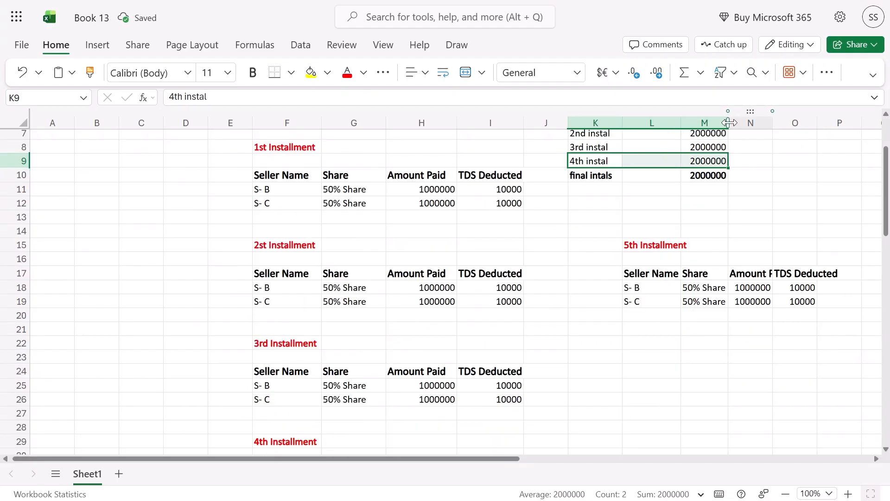
key(alt+Tab)
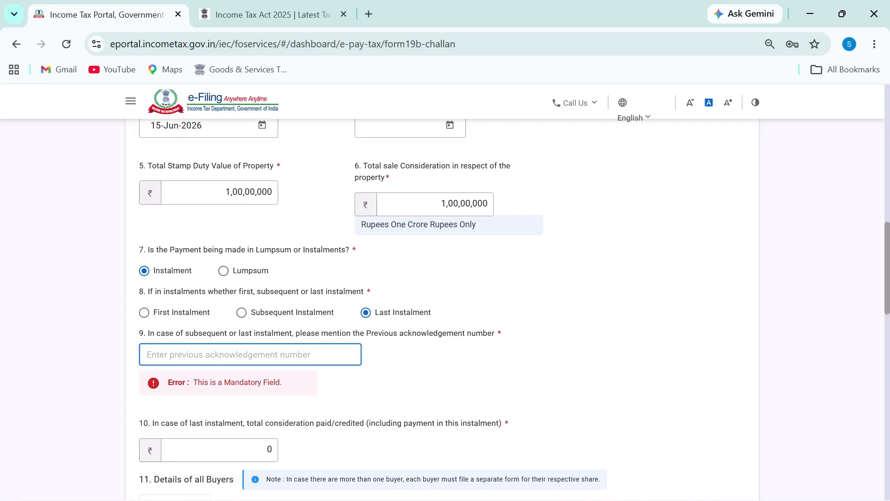
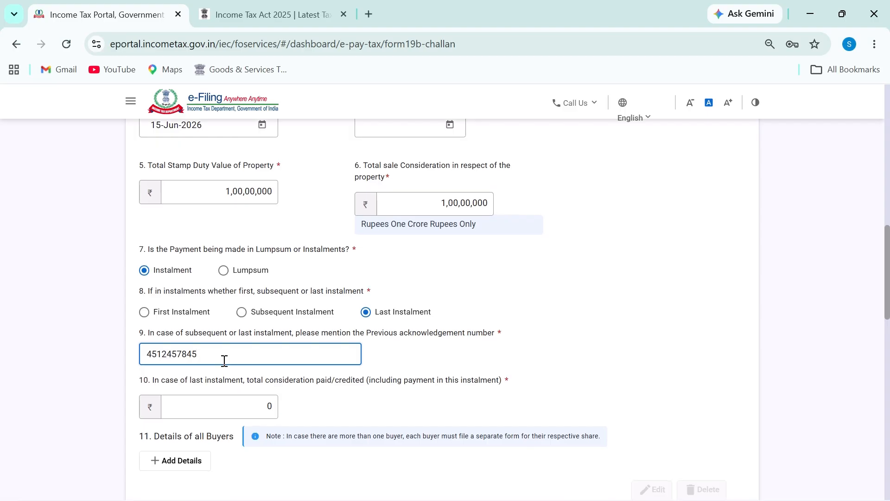
Type the previous instalment's acknowledgement number into field 9 and annotate the form
scroll(223, 355, down, 2)
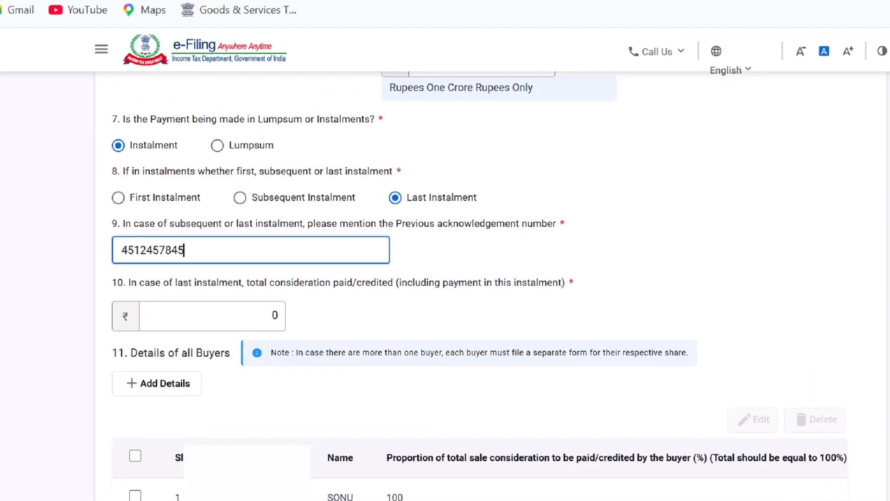
key(ctrl+2)
drag(104, 292, 118, 281)
drag(128, 291, 360, 290)
drag(385, 291, 566, 293)
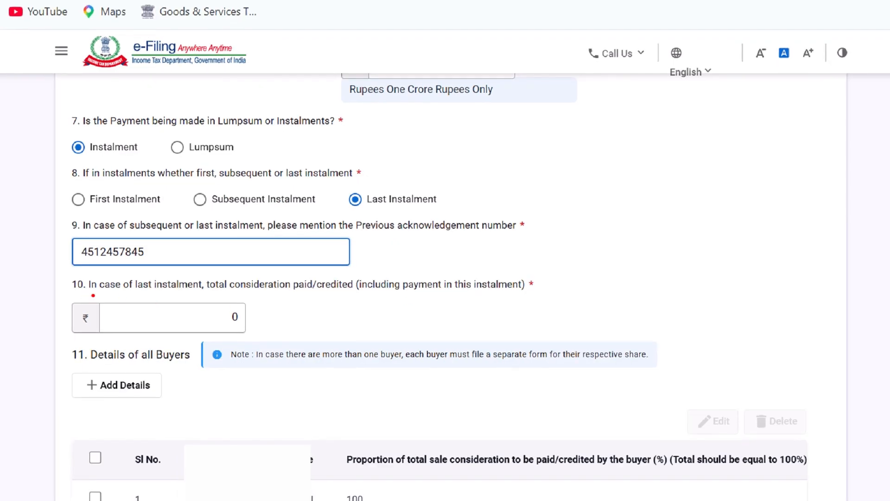
drag(86, 293, 187, 299)
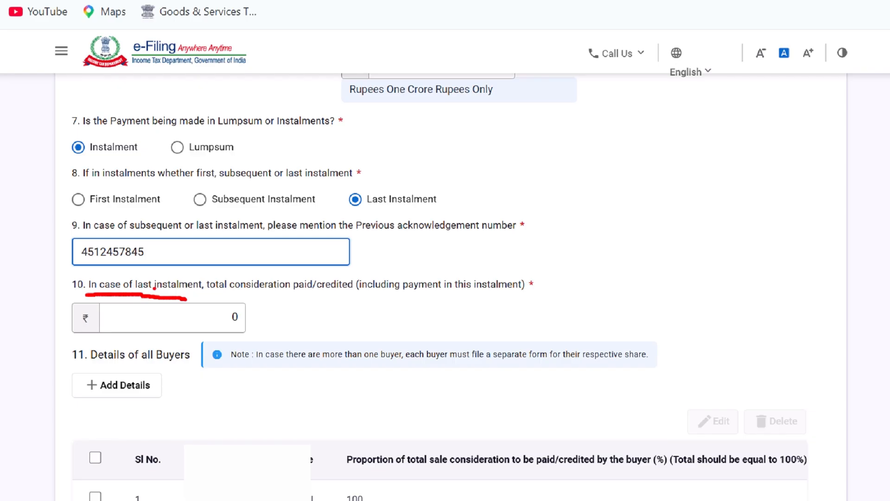
drag(214, 292, 307, 293)
drag(361, 295, 537, 293)
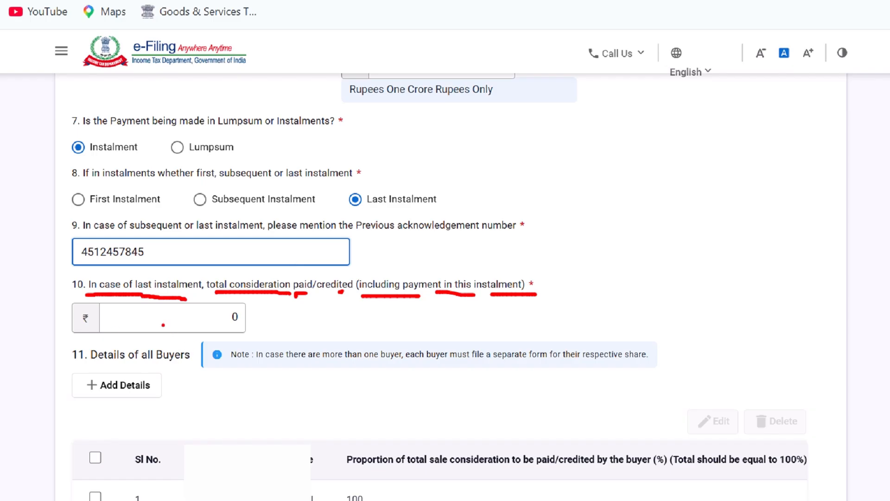
drag(163, 325, 213, 326)
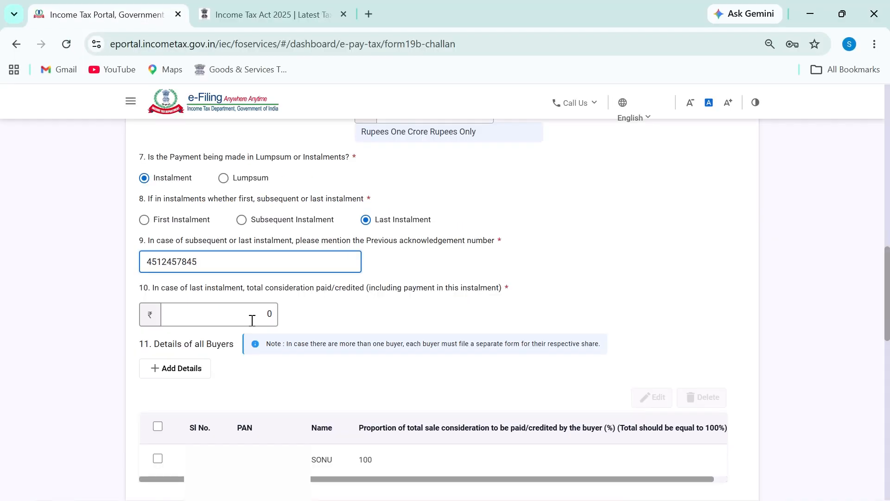
Check the property's stamp duty value of 1,00,00,000 before filling field 10
click(251, 320)
scroll(208, 325, up, 10)
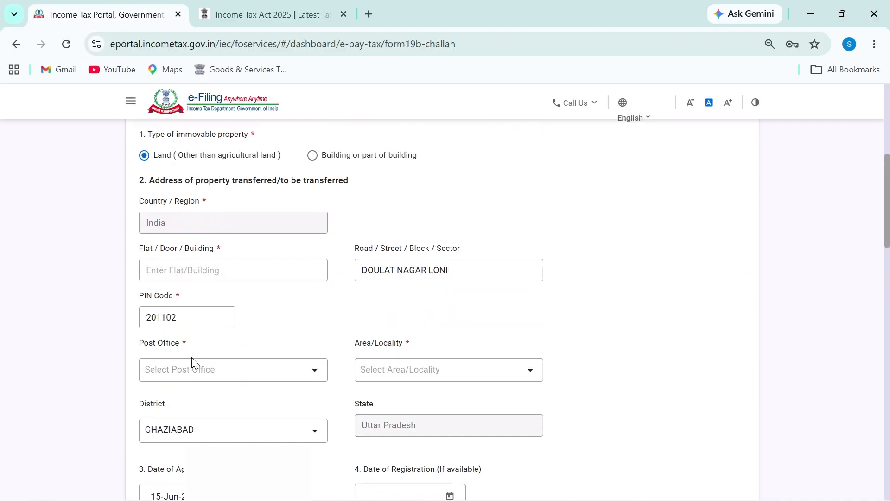
scroll(195, 364, down, 6)
click(223, 293)
key(ctrl+a)
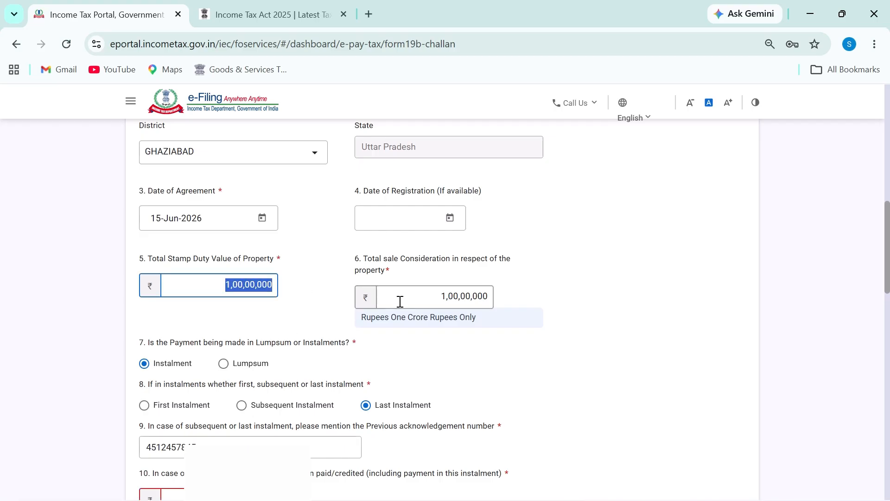
drag(400, 301, 526, 304)
scroll(328, 314, down, 10)
scroll(218, 307, up, 6)
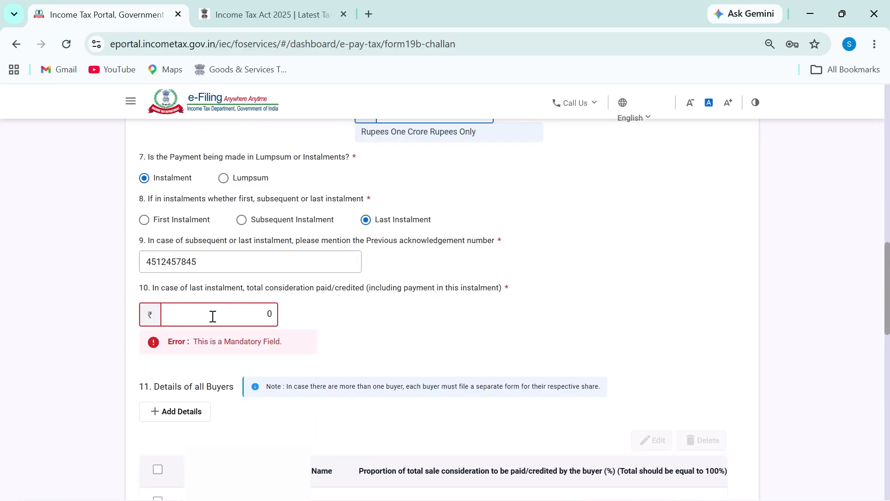
Enter 1,00,00,000 as total consideration in field 10, shown as Rupees One Crore Rupees Only
click(235, 314)
text(100000000)
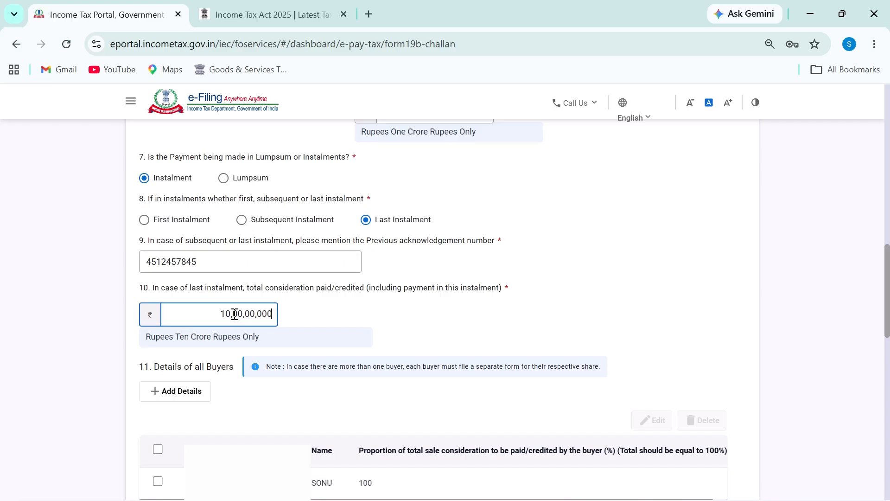
click(235, 314)
key(BackSpace)
drag(171, 332, 250, 335)
click(234, 335)
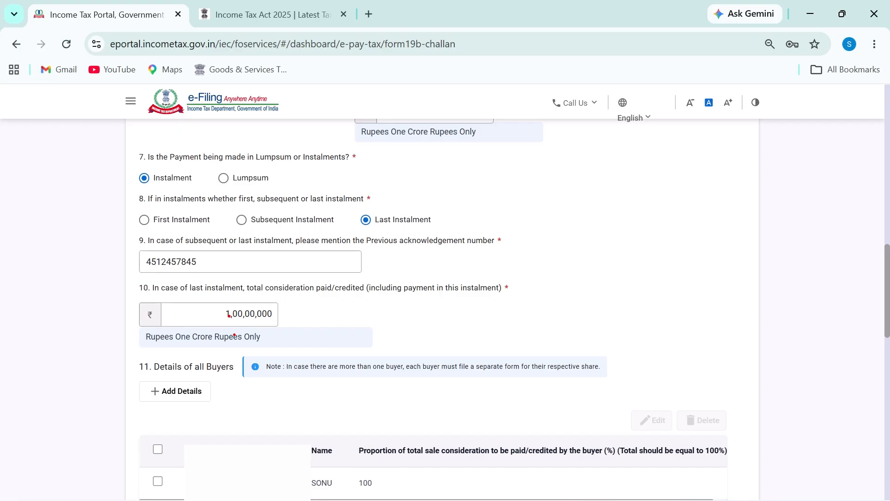
Compare the field 10 amount with the stamp duty value on the form
mouse_move(224, 301)
mouse_down()
mouse_move(279, 342)
mouse_move(269, 300)
mouse_up()
drag(377, 293, 499, 294)
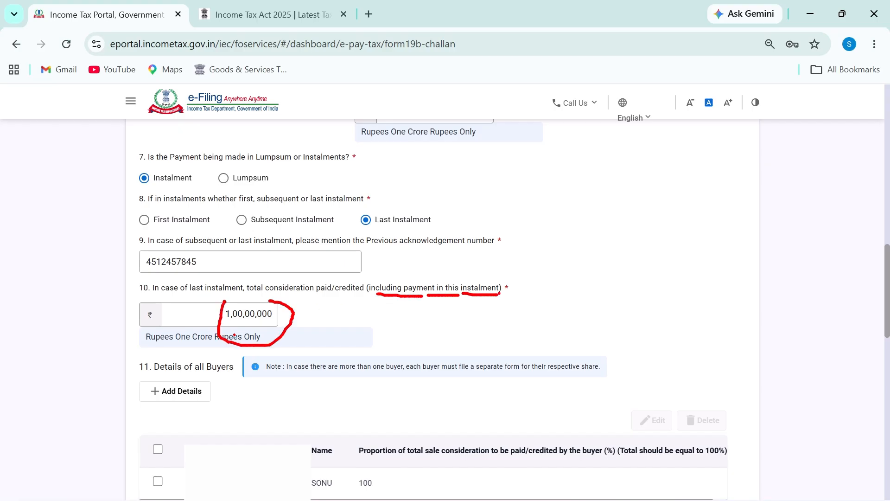
mouse_move(601, 230)
mouse_down()
mouse_move(605, 259)
mouse_move(622, 228)
mouse_move(611, 305)
mouse_move(599, 197)
mouse_up()
mouse_move(381, 320)
mouse_down()
mouse_move(409, 324)
mouse_move(410, 314)
mouse_up()
drag(223, 301, 281, 295)
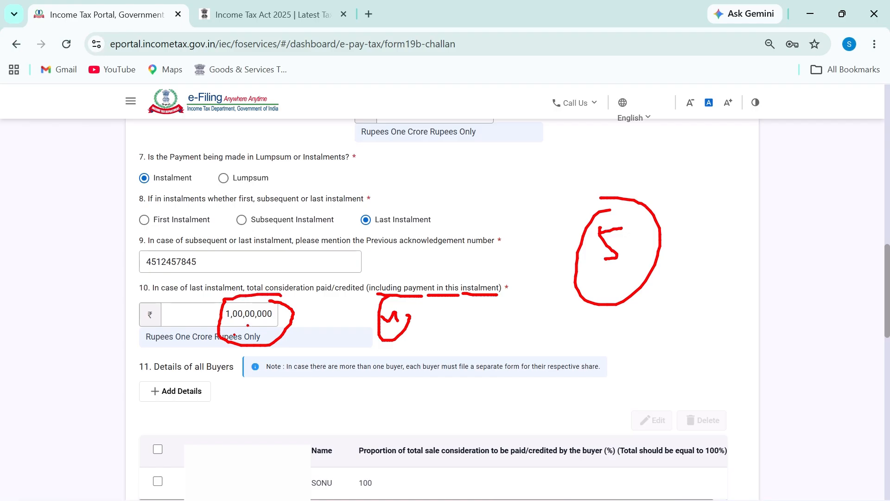
key(Escape)
scroll(342, 352, down, 8)
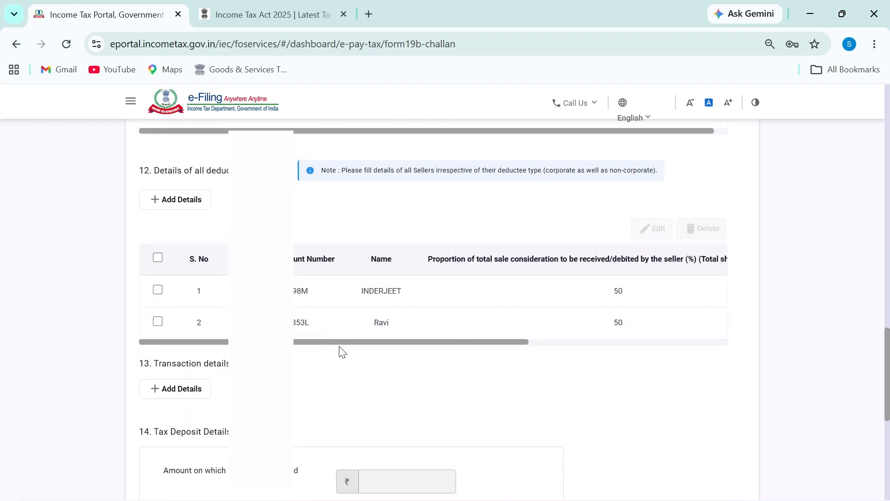
Review both deductees' names, then start a new Add Details entry under section 13 Transaction details
scroll(304, 352, down, 4)
scroll(182, 338, up, 2)
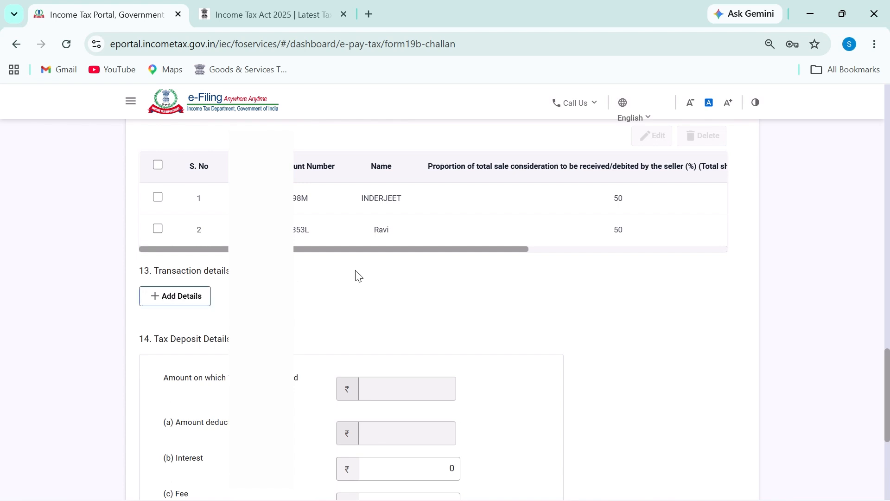
drag(363, 199, 432, 204)
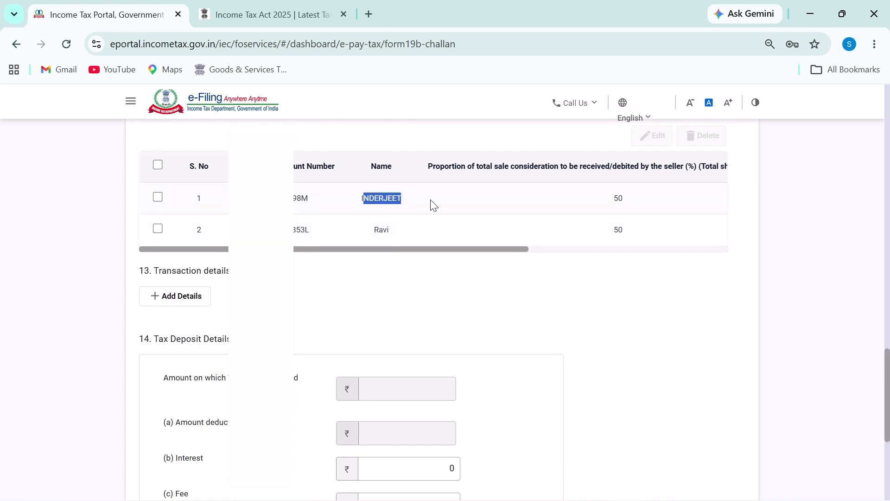
drag(369, 229, 429, 230)
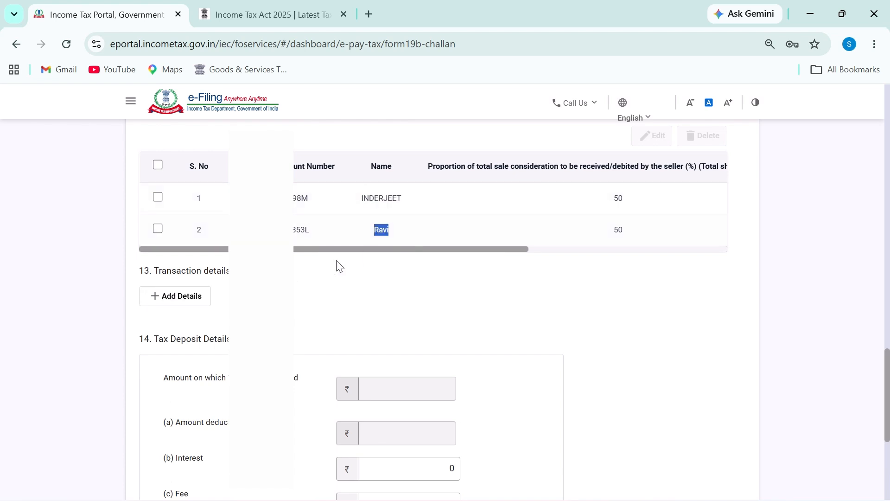
click(163, 301)
scroll(328, 278, down, 4)
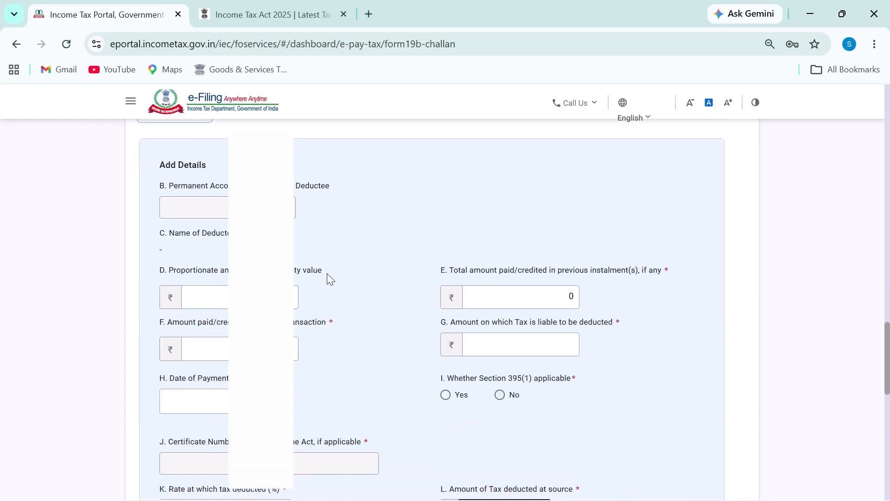
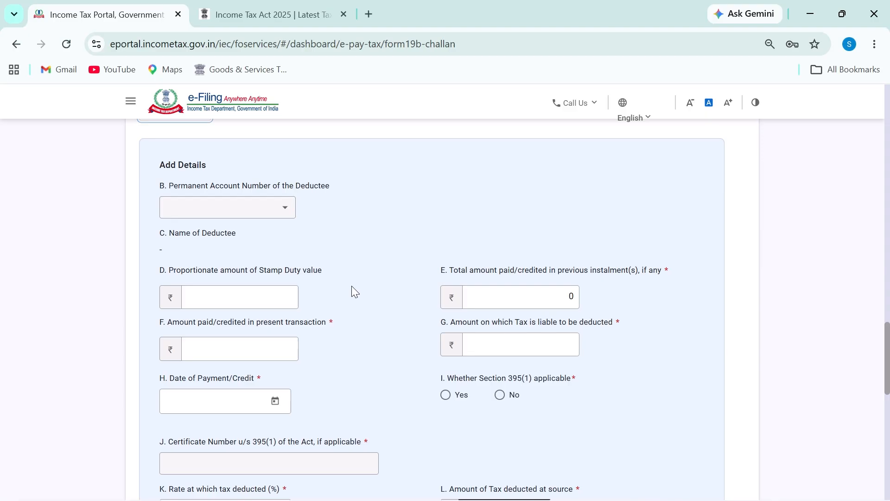
Select the first seller's PAN, auto-filling their name and the 50,00,000 stamp duty share
click(246, 208)
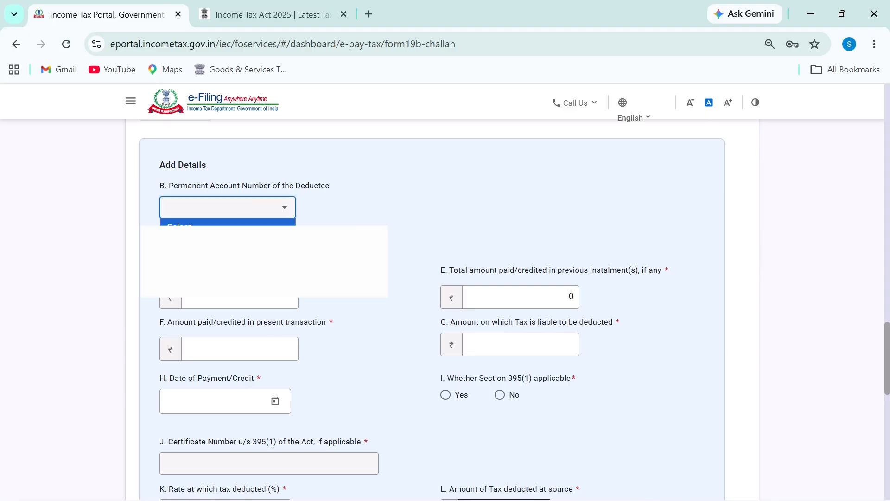
click(241, 238)
drag(163, 250, 245, 249)
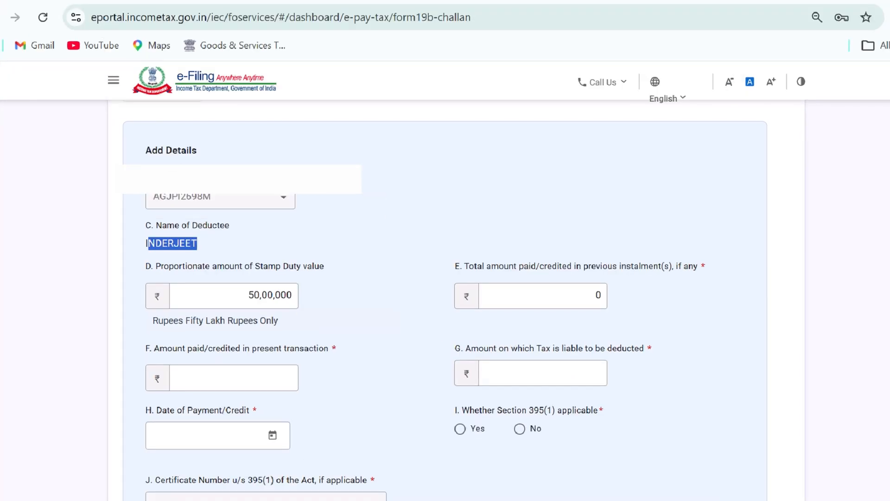
mouse_move(247, 274)
mouse_down()
mouse_move(234, 297)
mouse_move(287, 308)
mouse_move(282, 266)
mouse_move(237, 273)
mouse_up()
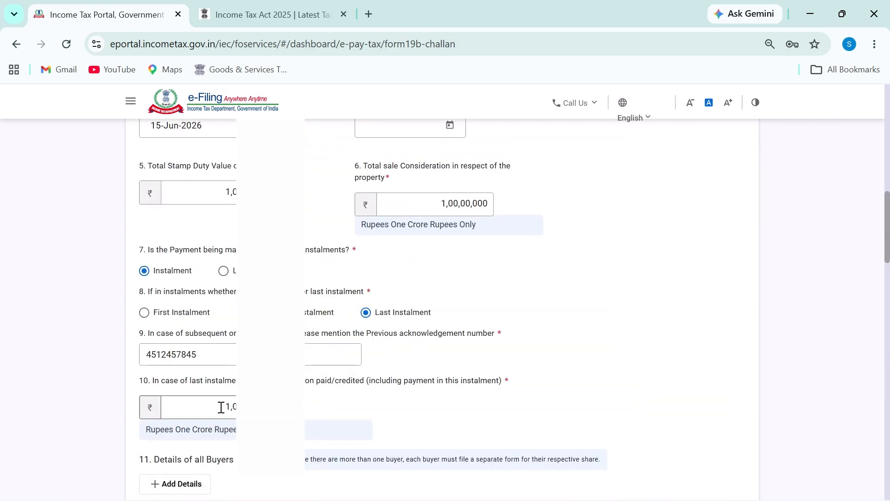
drag(221, 406, 312, 411)
Compare both sellers' names and field D's 50,00,000 with field E's previous instalments, then go to the workbook
double_click(375, 384)
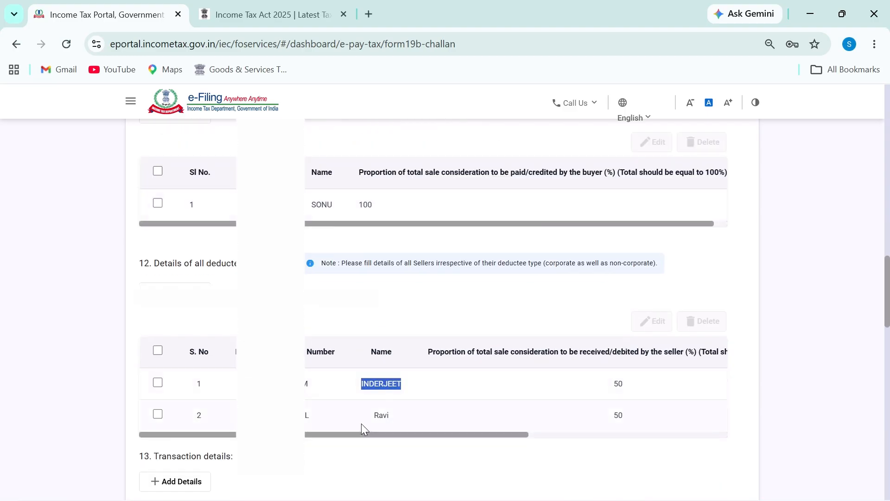
double_click(379, 415)
scroll(377, 395, down, 5)
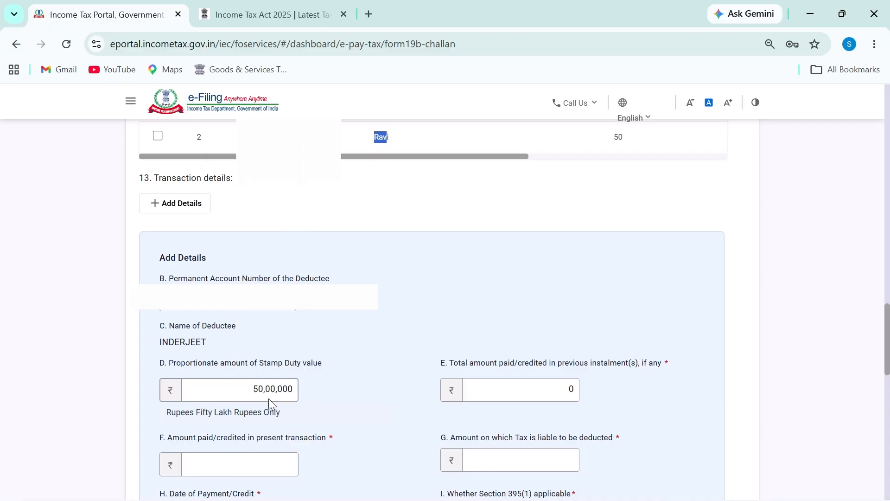
drag(252, 391, 324, 385)
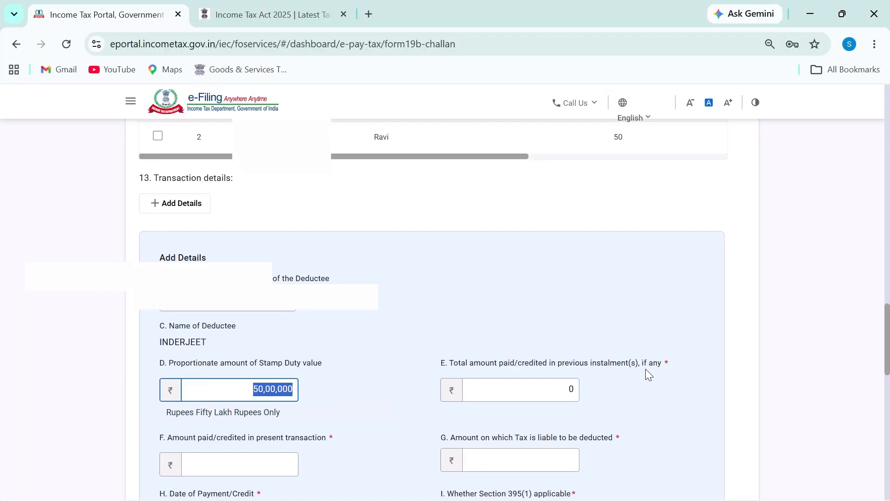
click(549, 387)
drag(499, 362, 629, 363)
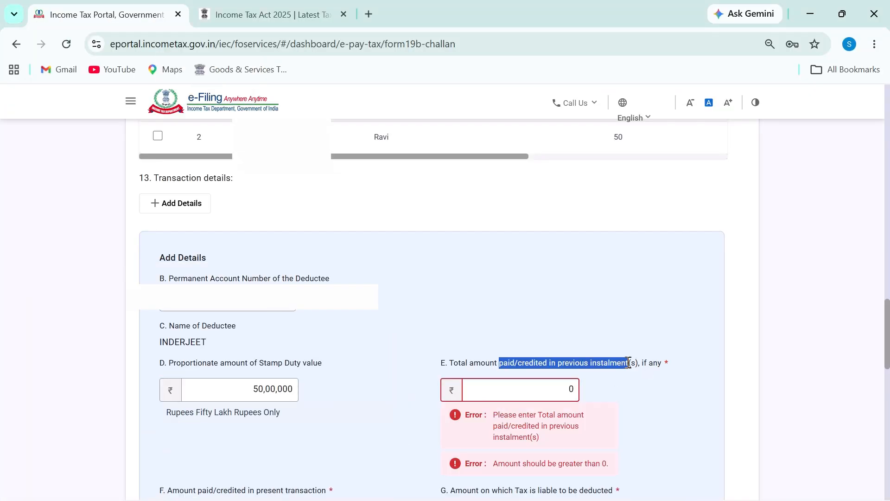
key(alt+Tab)
scroll(583, 361, up, 3)
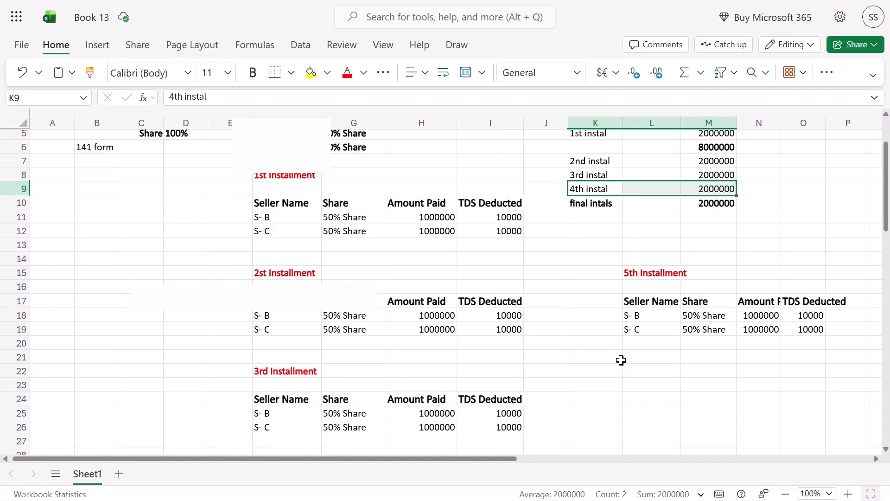
Check the final instalment row and the 10000000 total consideration in the schedule
key(Down)
key(Down)
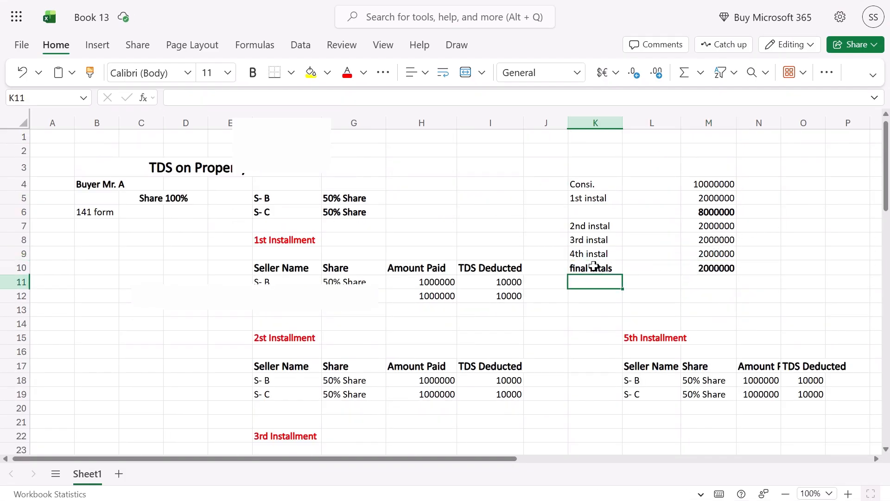
drag(583, 268, 685, 269)
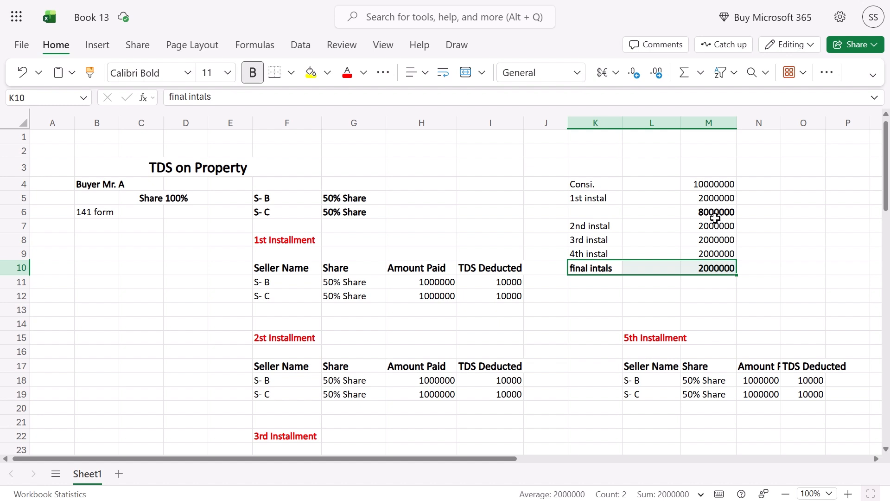
click(701, 186)
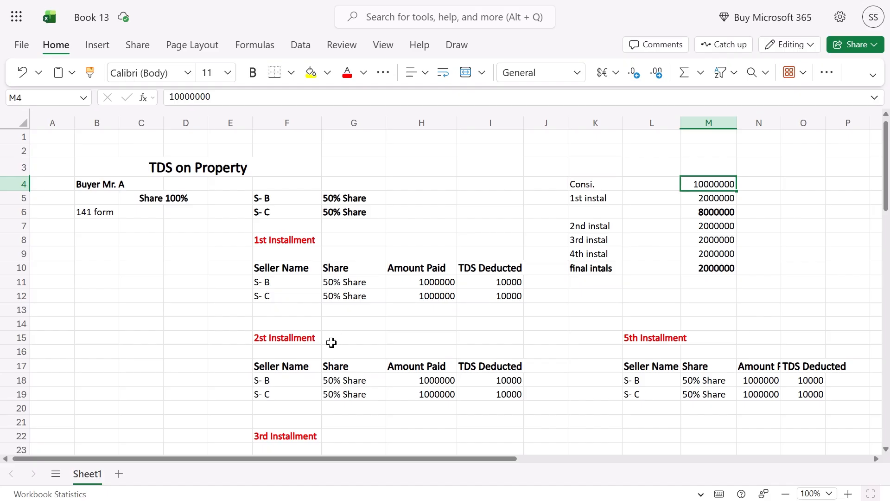
scroll(380, 332, down, 5)
scroll(385, 327, up, 3)
scroll(385, 326, up, 2)
Step through the 1st to 4th instalment labels and their 2000000 amounts, then return to the challan
drag(700, 227, 708, 249)
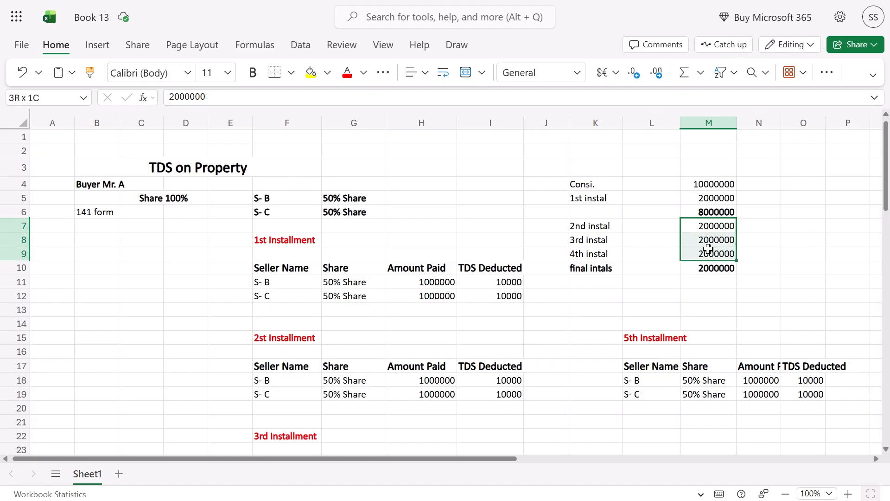
click(578, 226)
click(583, 199)
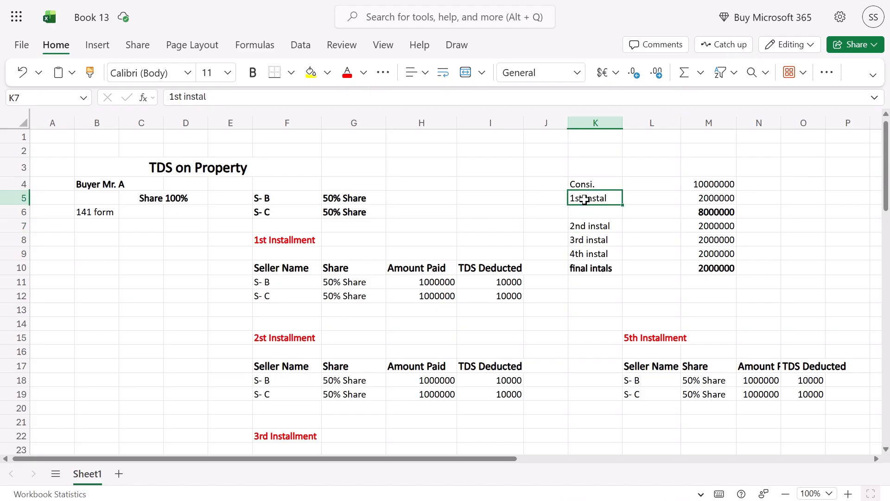
click(729, 195)
click(598, 225)
click(704, 223)
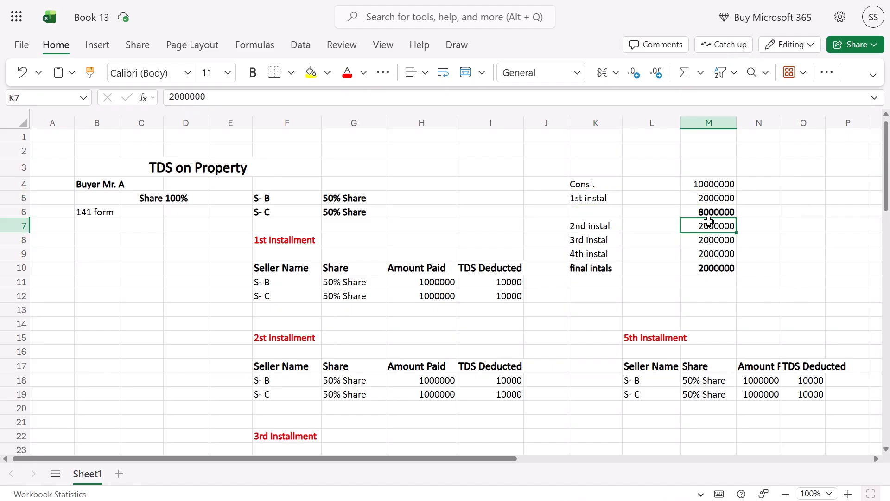
click(603, 240)
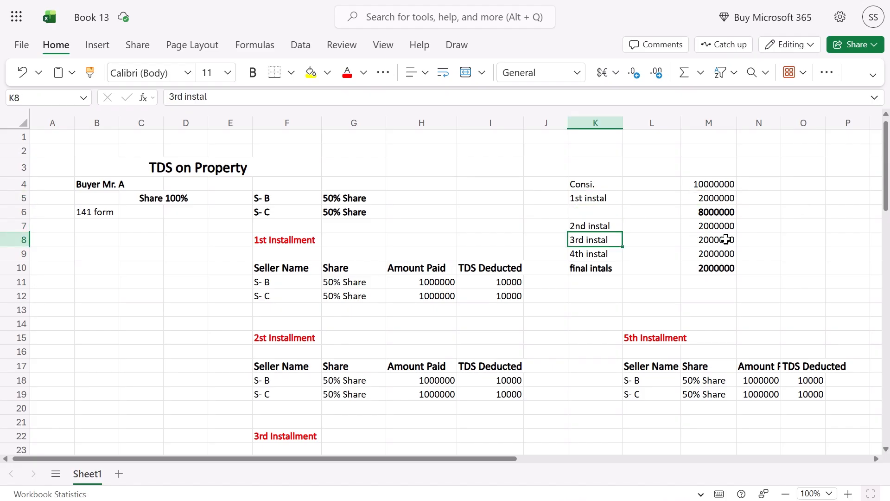
click(724, 239)
click(601, 254)
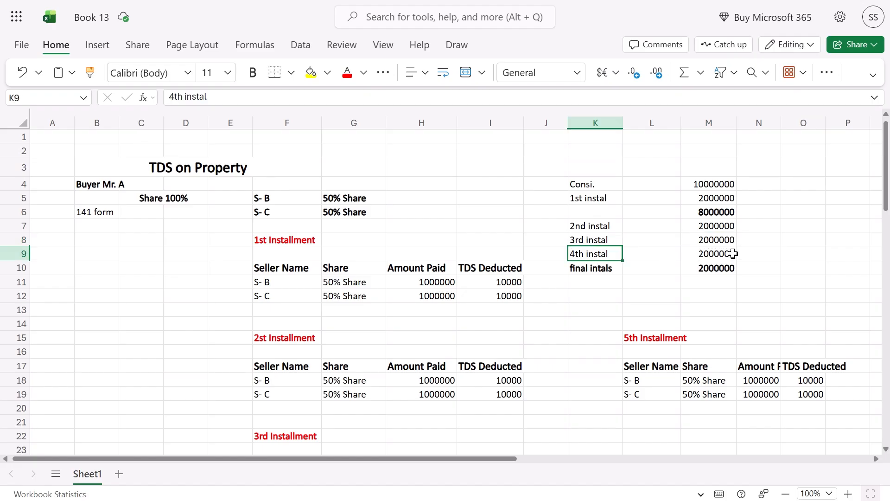
click(732, 253)
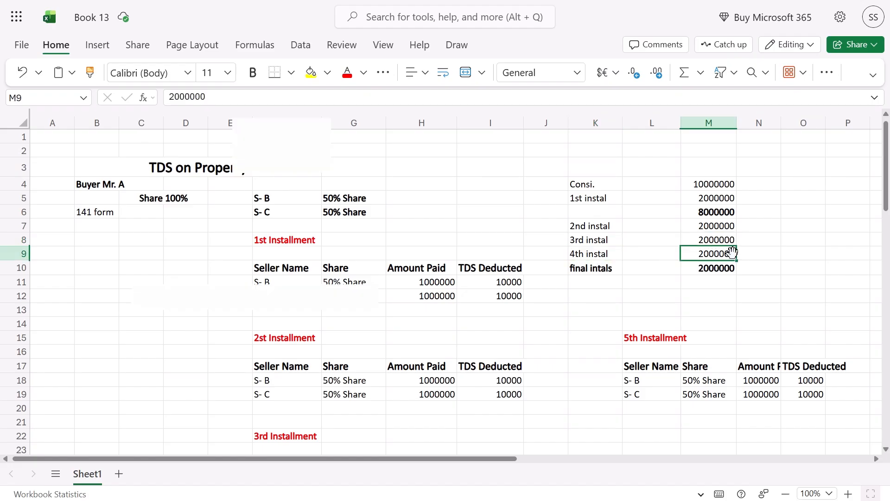
key(alt+Tab)
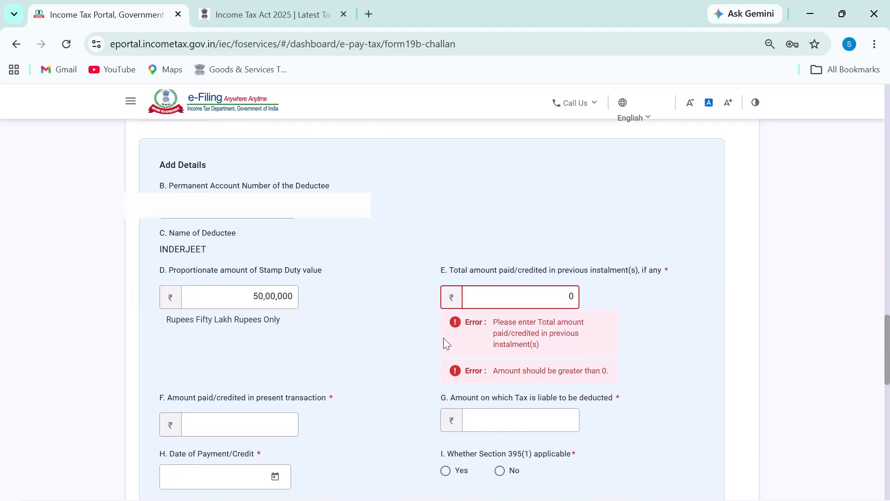
Enter 40,00,000 as the previous instalments amount in field E
drag(552, 295, 597, 302)
mouse_move(245, 282)
mouse_down()
mouse_move(233, 305)
mouse_move(326, 297)
mouse_move(218, 283)
mouse_up()
key(Escape)
text(4000000)
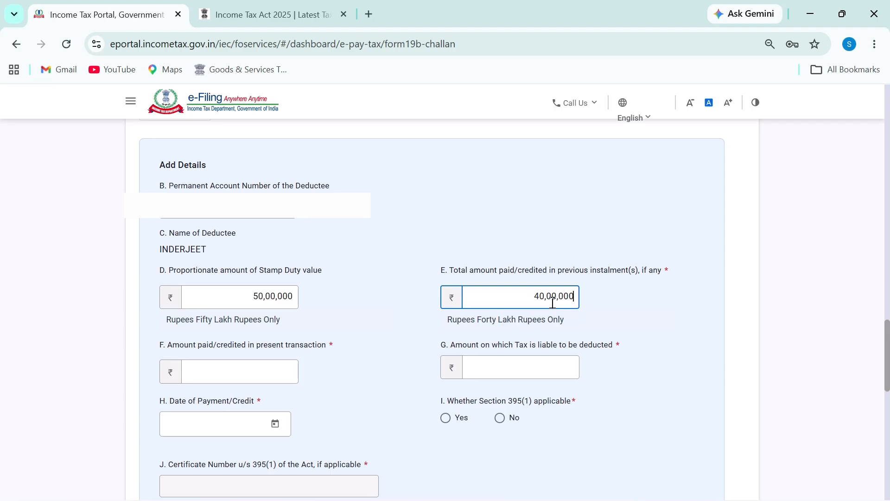
drag(576, 301, 517, 292)
Enter 10,00,000 as the present payment in field F, checking it against the 50,00,000 share
click(241, 369)
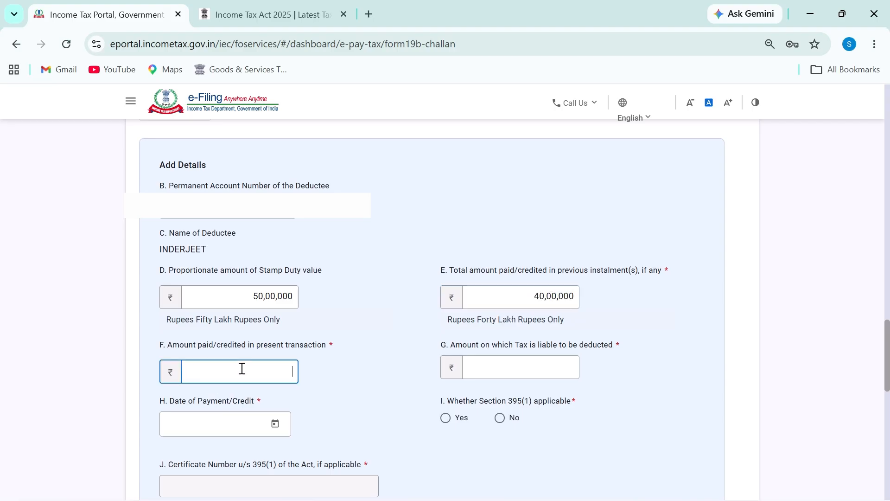
key(ctrl+2)
drag(152, 257, 209, 254)
key(Escape)
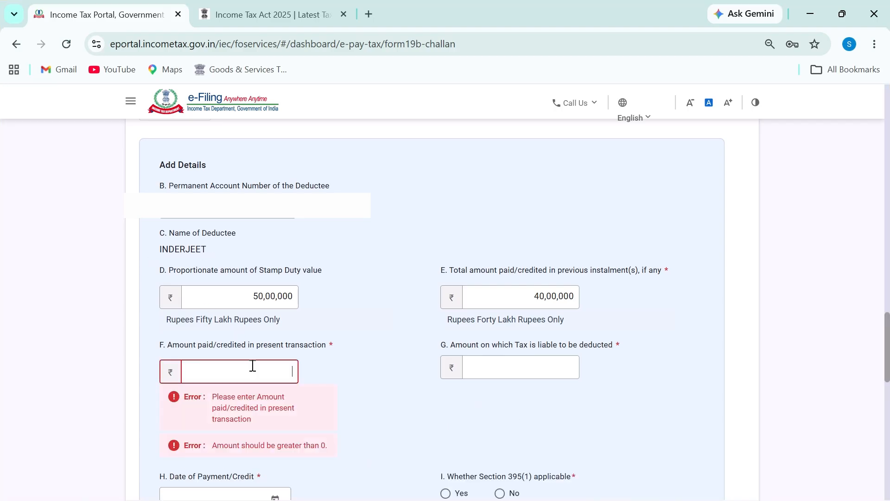
text(1000000)
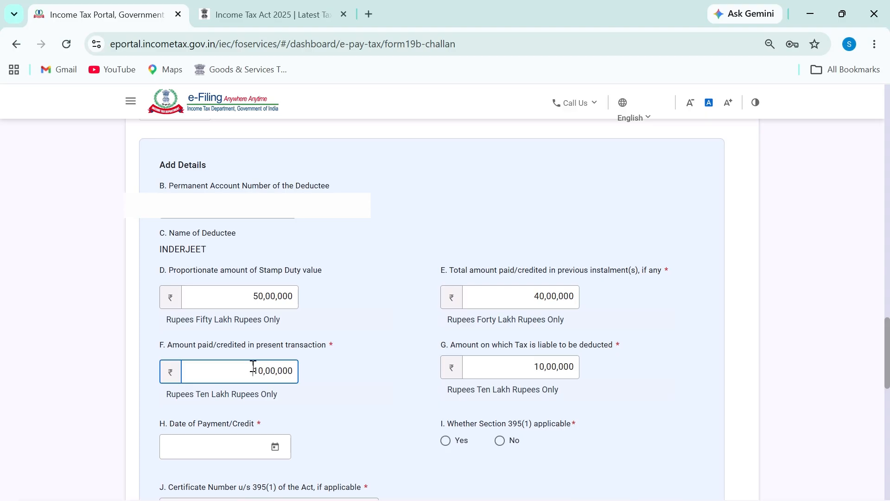
drag(531, 297, 575, 296)
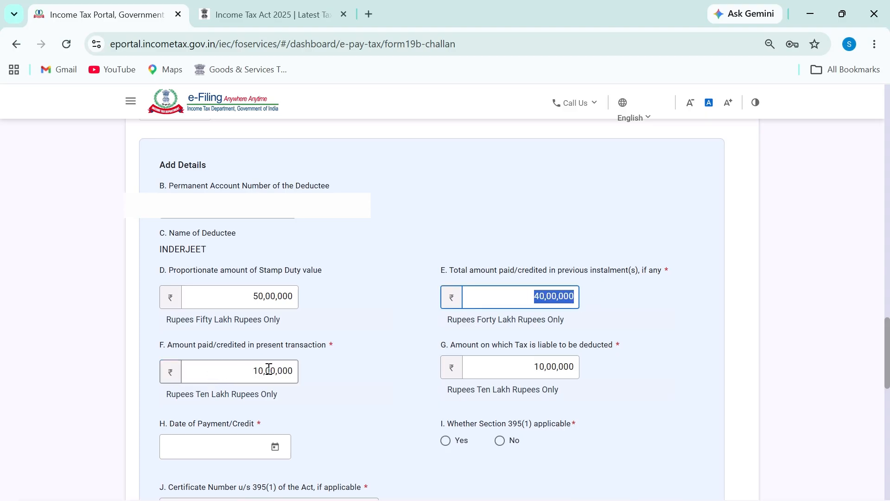
drag(270, 369, 309, 291)
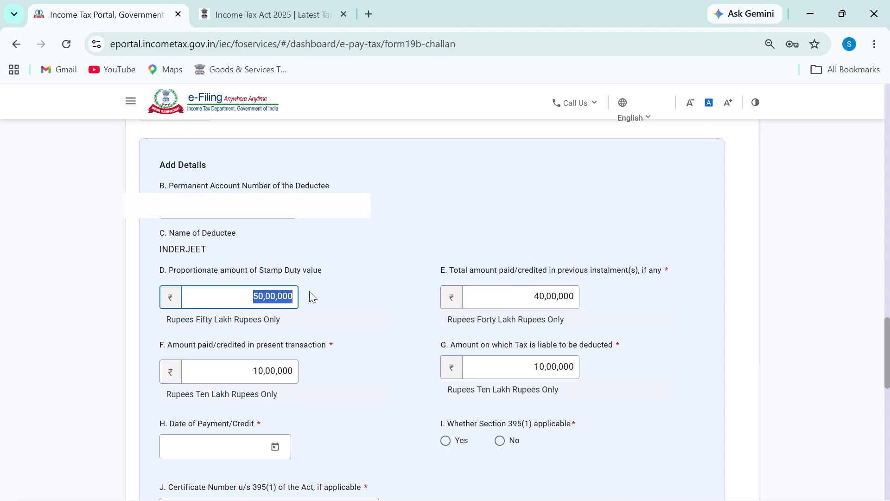
click(354, 330)
Mark Section 395(1) as not applicable and set the payment date to 20 June 2026
scroll(495, 358, down, 4)
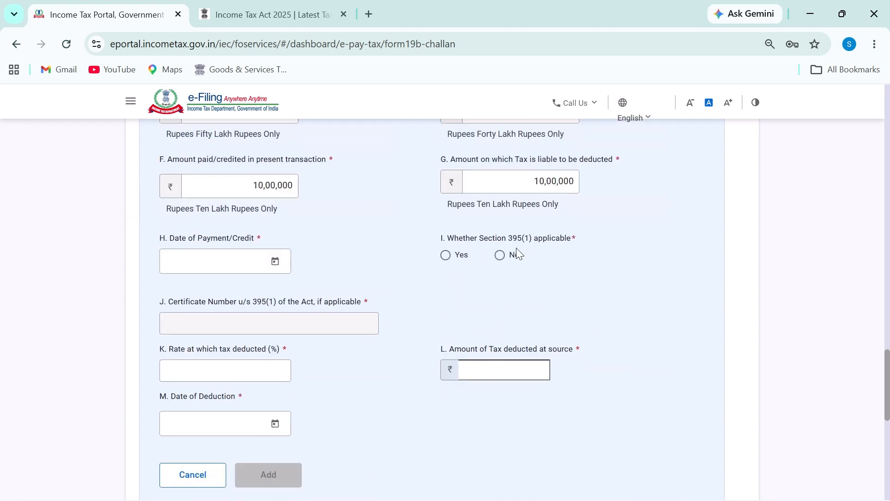
click(500, 255)
click(275, 261)
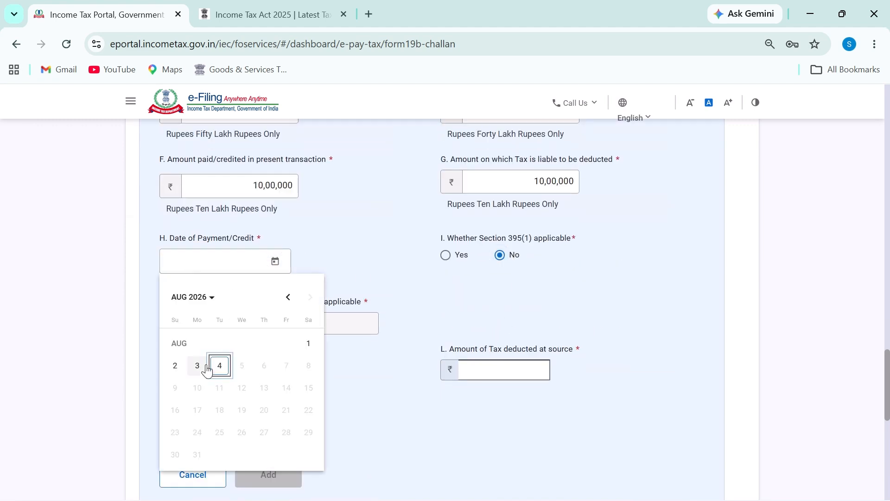
click(194, 302)
click(295, 444)
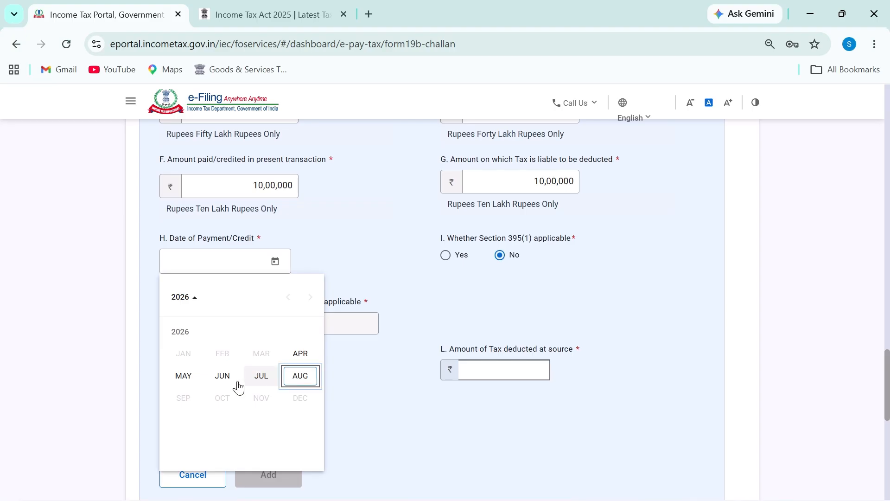
click(213, 383)
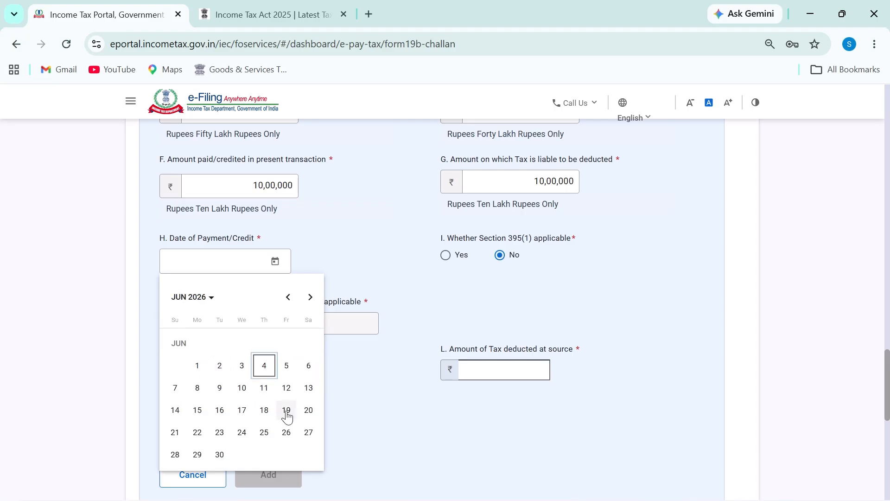
click(308, 411)
Set the deduction rate to 1%, pick the date of deduction and add the transaction
click(259, 370)
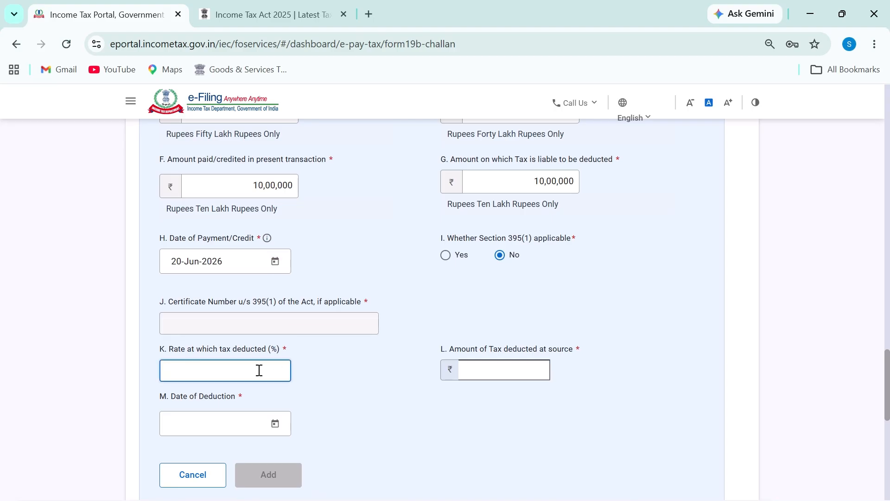
text(1)
click(464, 391)
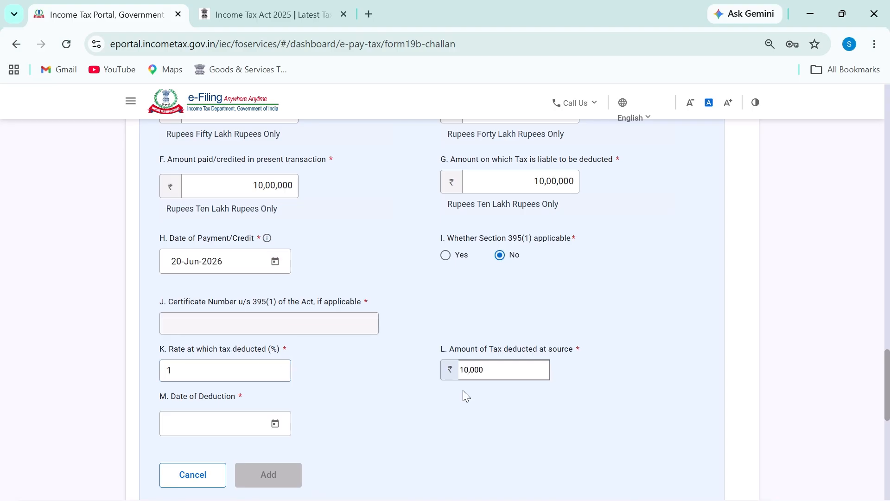
click(275, 423)
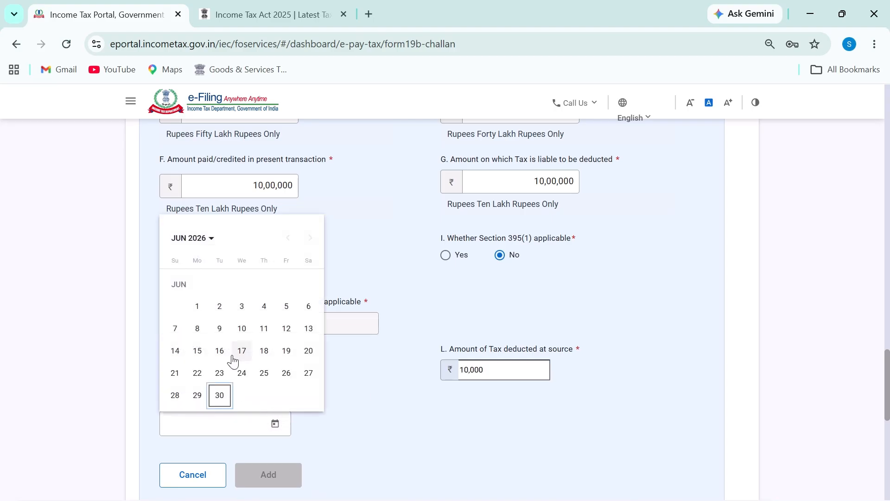
click(308, 351)
click(290, 473)
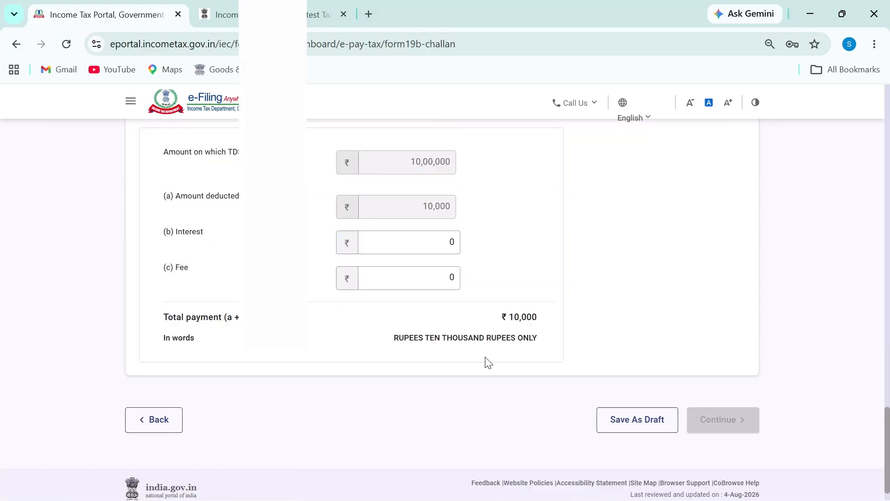
Start another Add Details entry in the transaction details
scroll(428, 292, up, 5)
scroll(154, 307, up, 2)
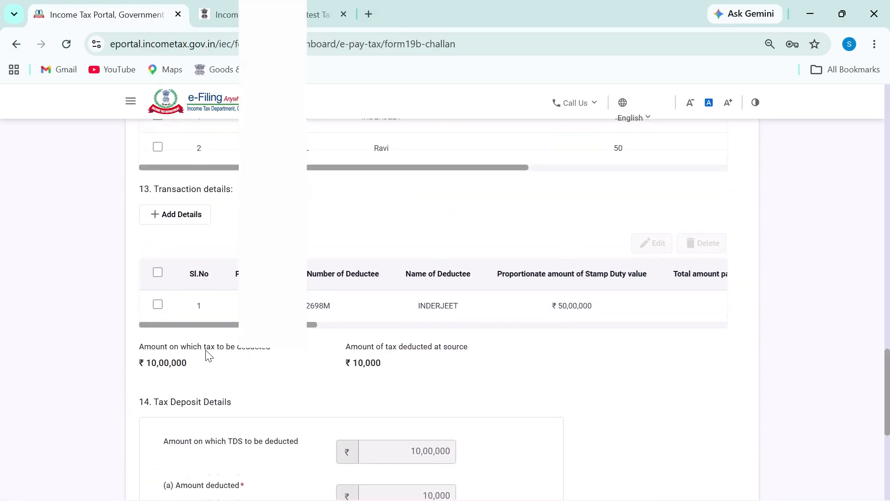
click(181, 295)
scroll(314, 343, down, 4)
scroll(314, 343, up, 1)
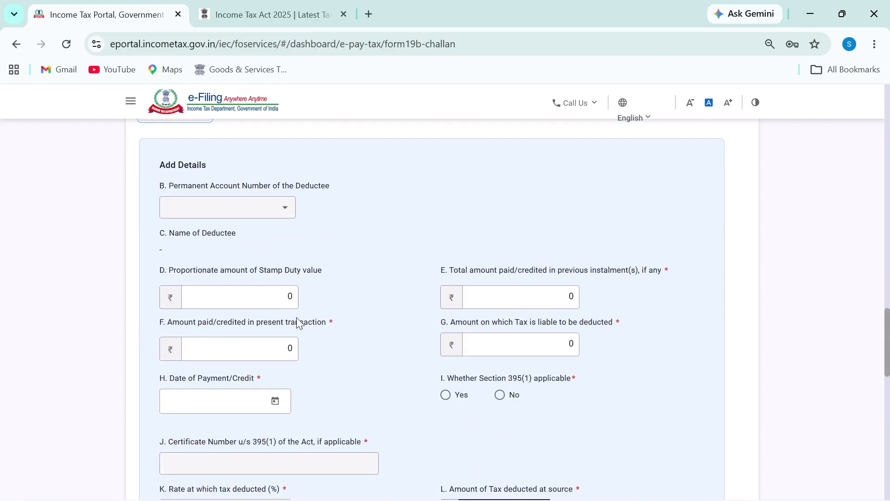
click(347, 299)
drag(258, 299, 319, 305)
click(319, 305)
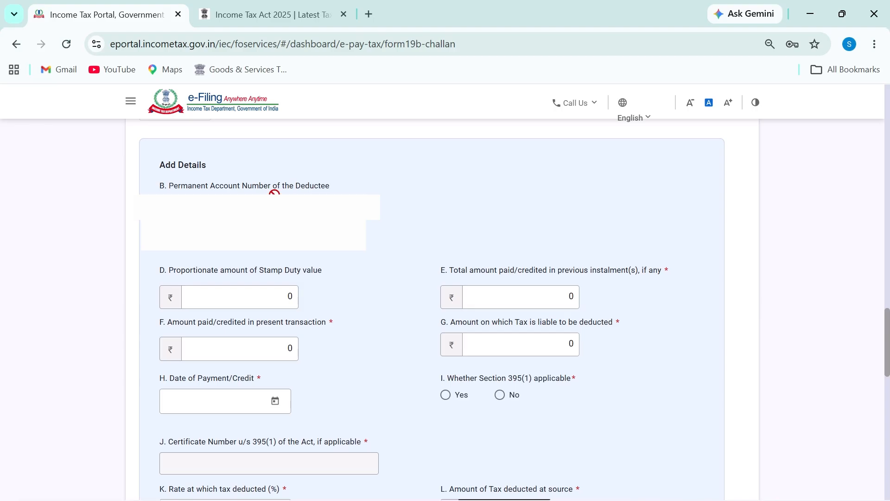
Select the second deductee's PAN and review the stamp duty and taxable amounts
click(250, 210)
click(249, 249)
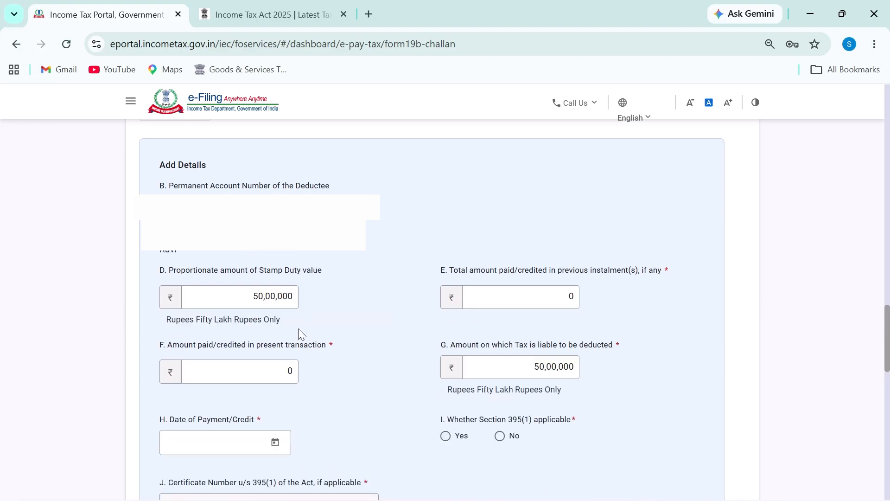
drag(260, 299, 310, 301)
click(311, 302)
drag(533, 367, 592, 366)
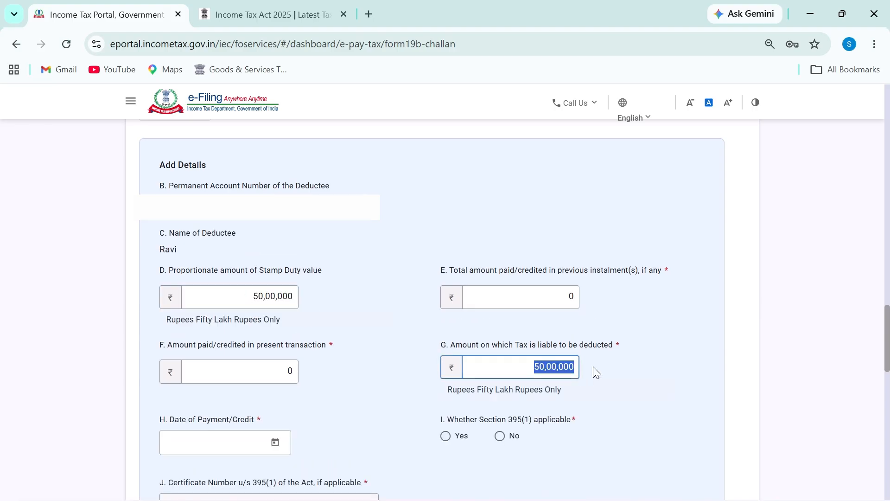
Set the previous instalments amount to 40,00,000
double_click(541, 293)
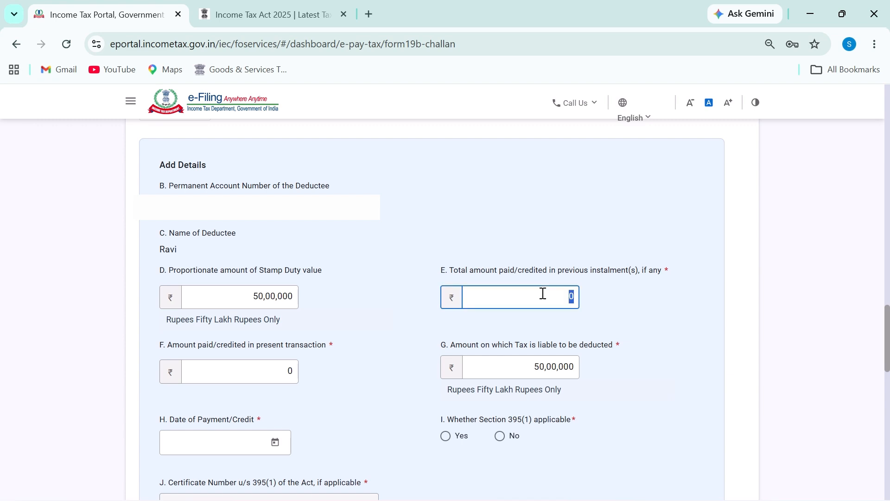
text(40000000)
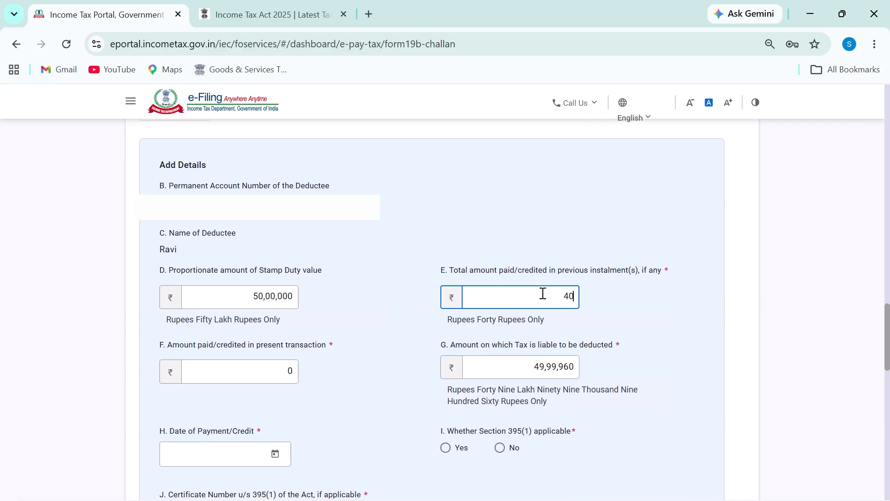
key(BackSpace)
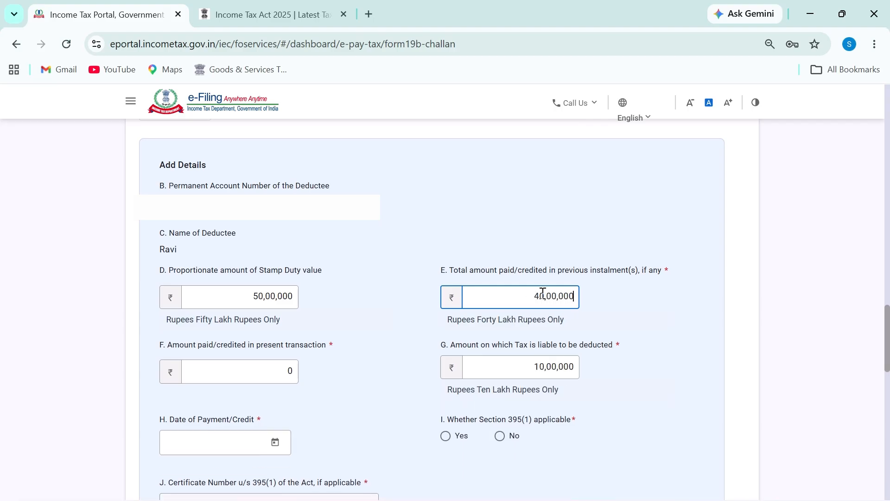
drag(501, 297, 610, 290)
click(610, 290)
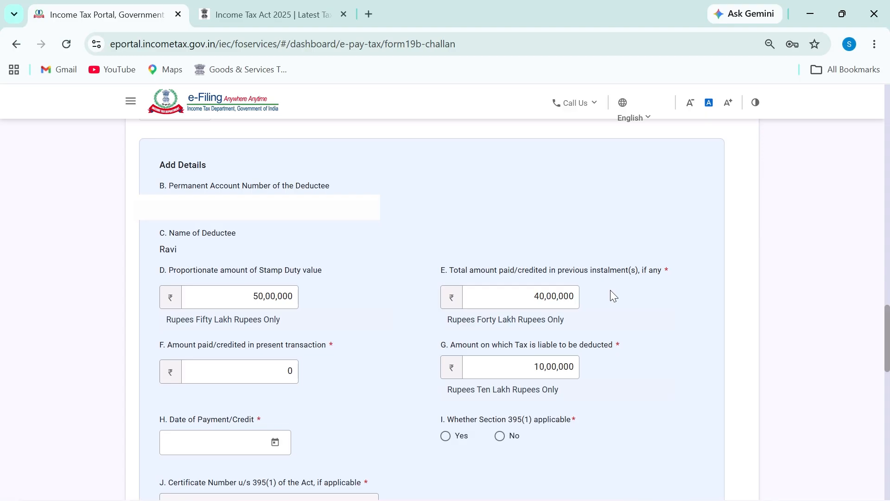
Set the present payment amount to 10,00,000
click(241, 372)
text(10000000)
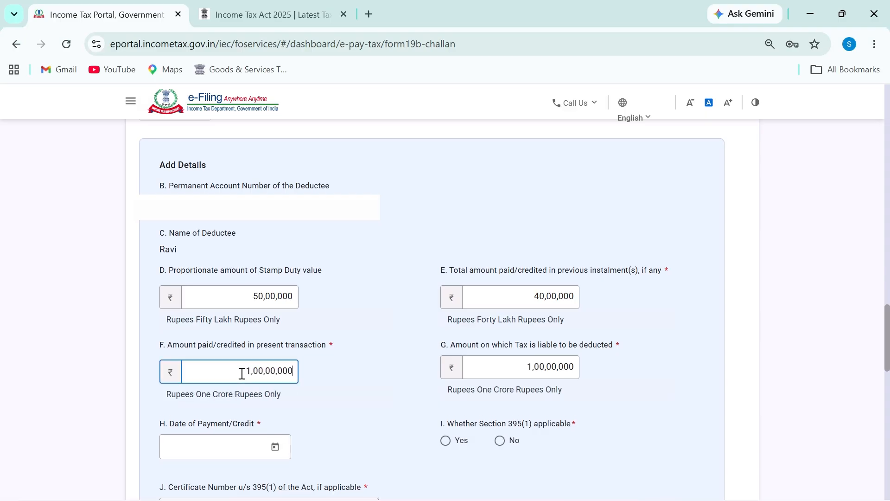
key(BackSpace)
drag(241, 374, 287, 372)
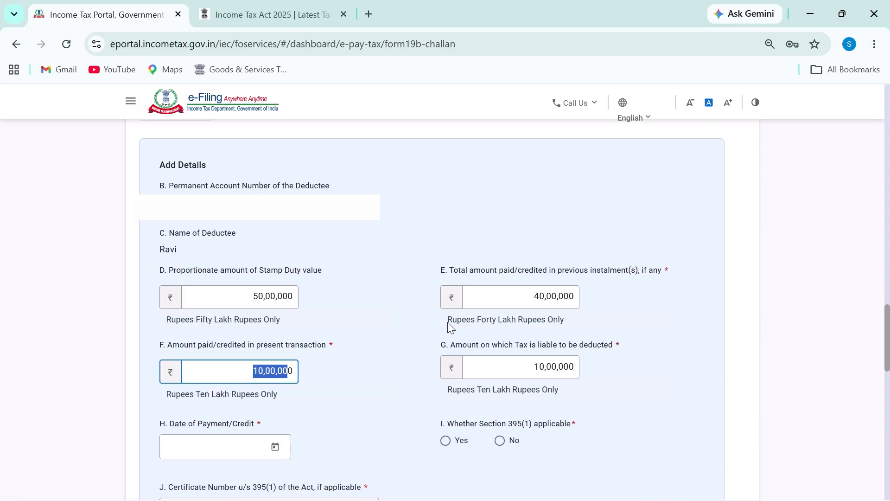
drag(565, 298, 321, 298)
key(shift+Tab)
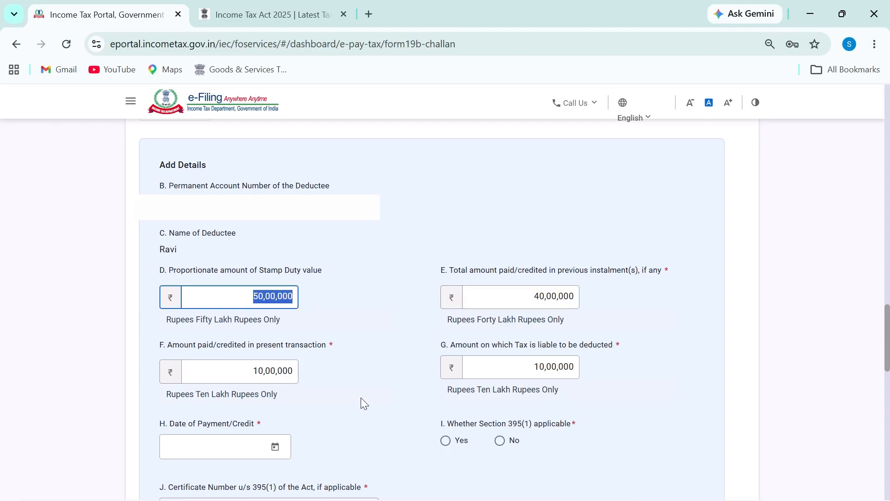
Mark Section 395(1) as not applicable and set the payment date to 20 June 2026
scroll(325, 390, down, 4)
click(500, 255)
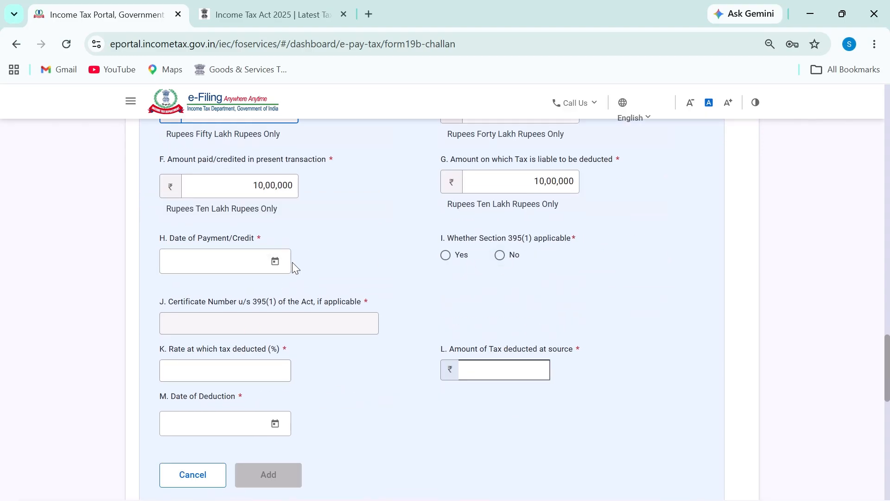
click(275, 260)
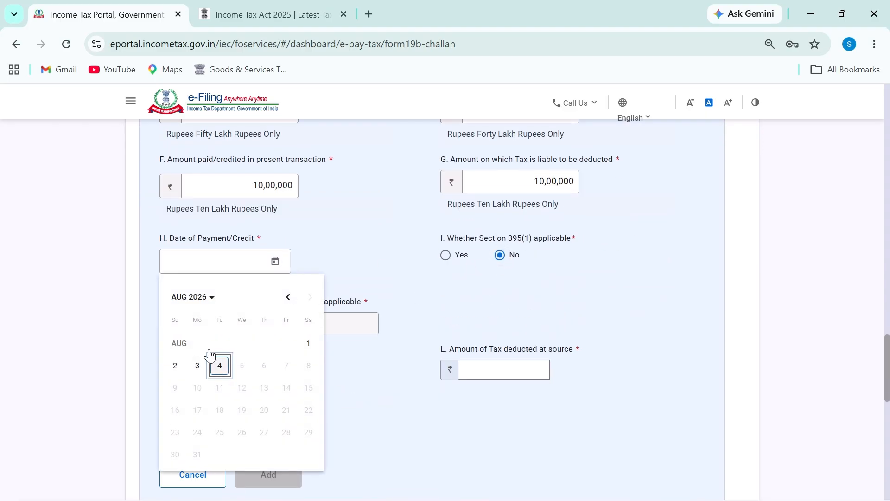
click(195, 297)
click(291, 437)
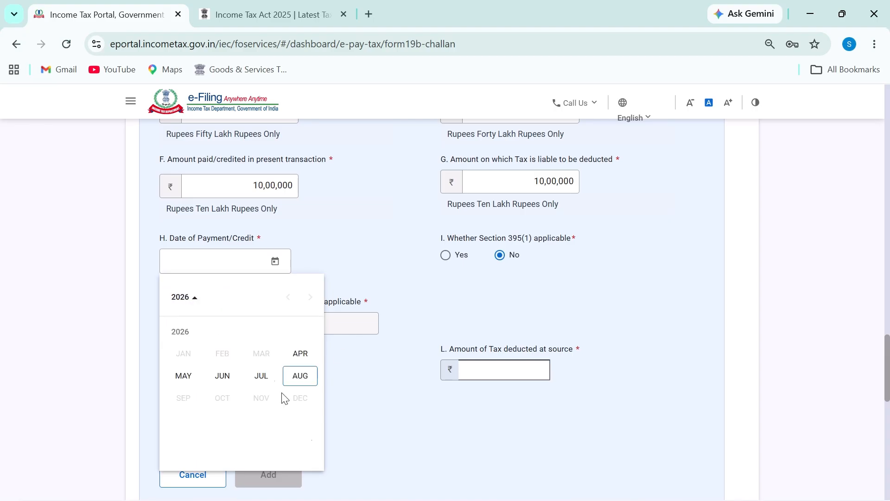
click(227, 373)
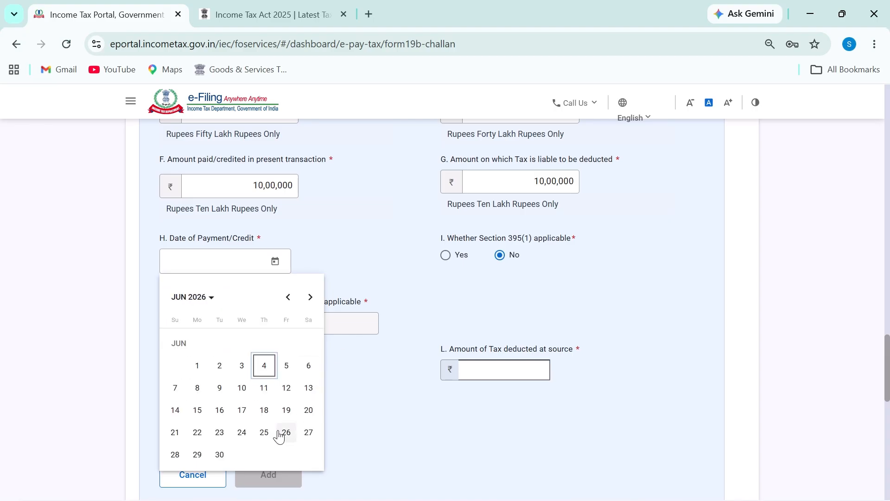
click(308, 409)
Enter a 1% rate, set the deduction date to 20 June 2026 and add the transaction
click(270, 369)
text(1)
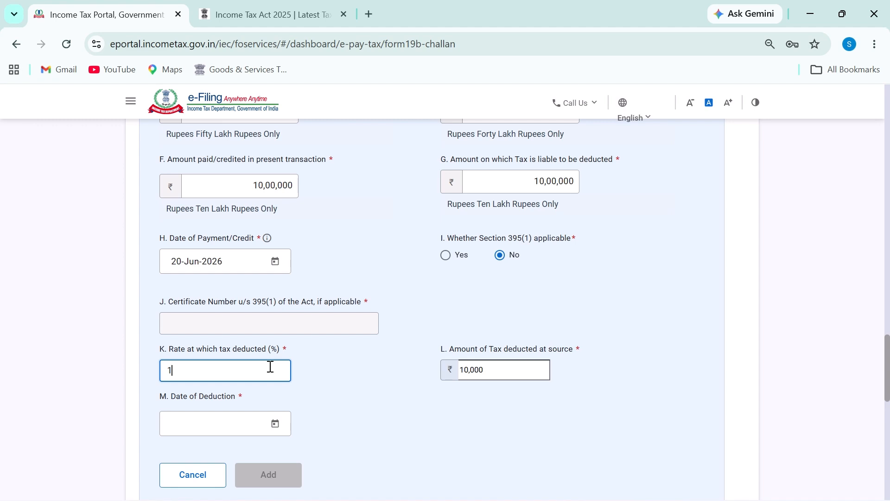
click(270, 426)
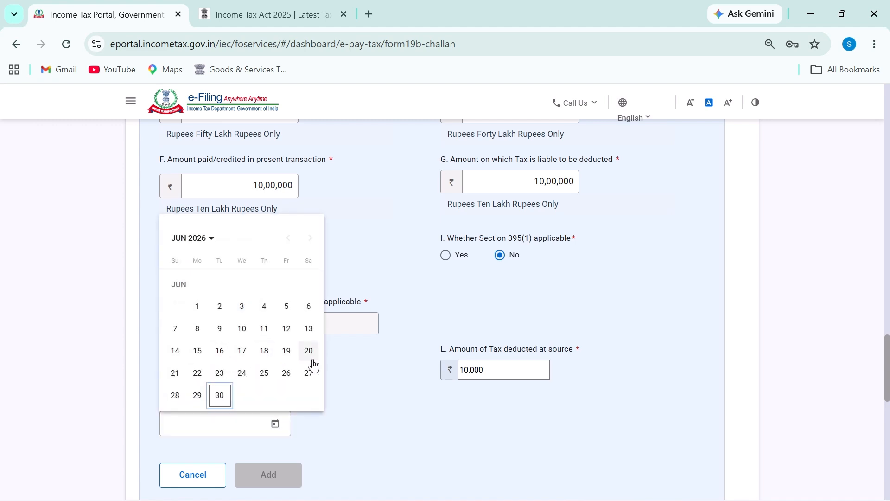
click(308, 351)
click(285, 474)
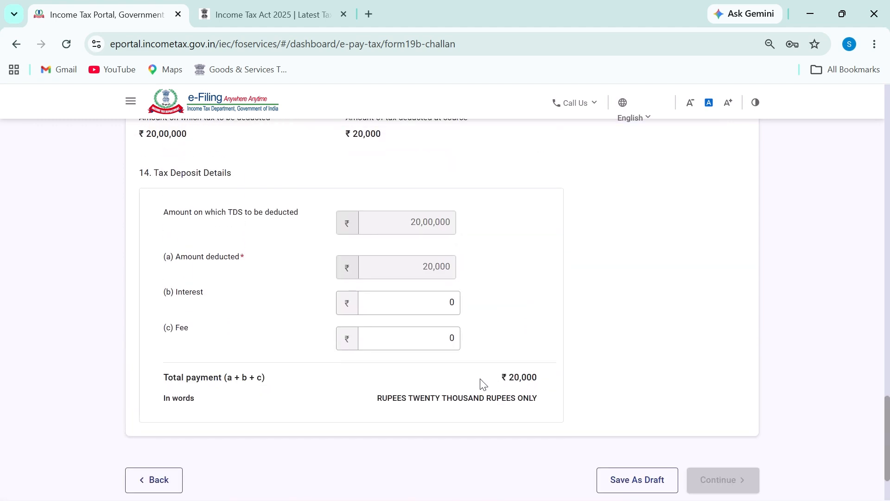
Verify the ₹20,000 total and both deductee rows, then return to the TDS on Property workbook
drag(482, 384, 565, 384)
scroll(524, 409, up, 1)
scroll(527, 414, up, 4)
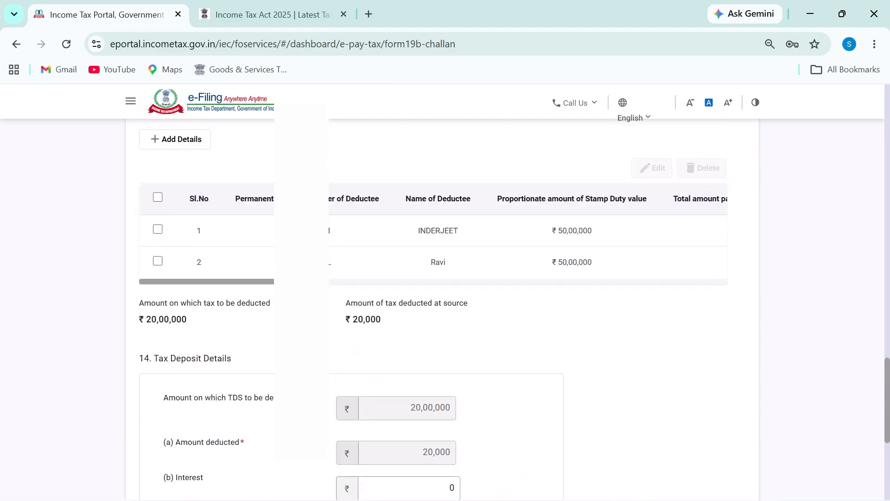
scroll(427, 375, down, 2)
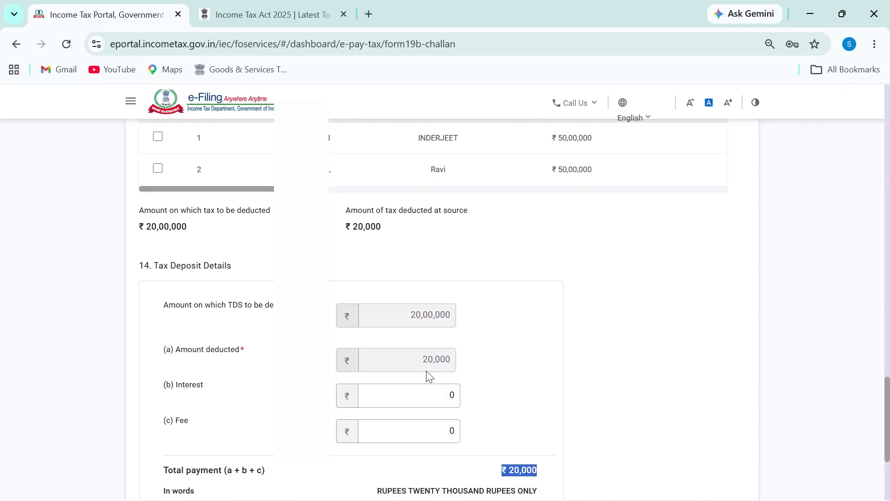
key(alt+Tab)
click(677, 241)
drag(428, 240, 700, 378)
click(705, 257)
click(735, 280)
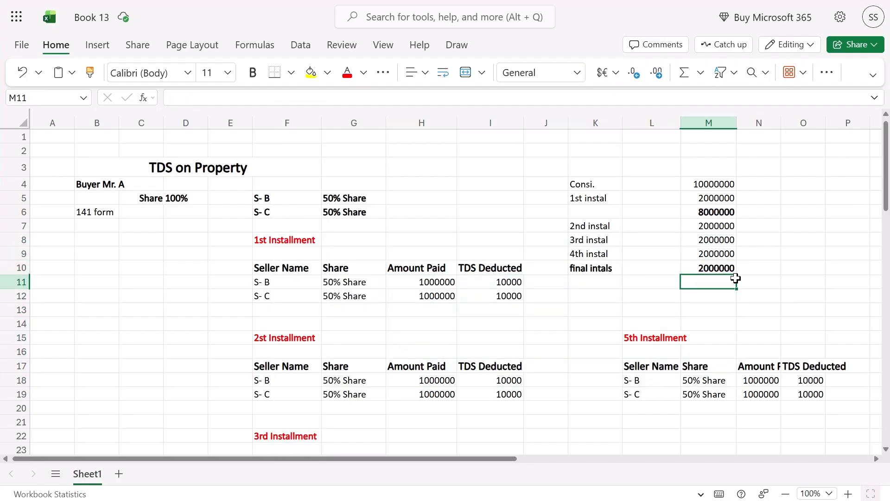
drag(722, 197, 707, 269)
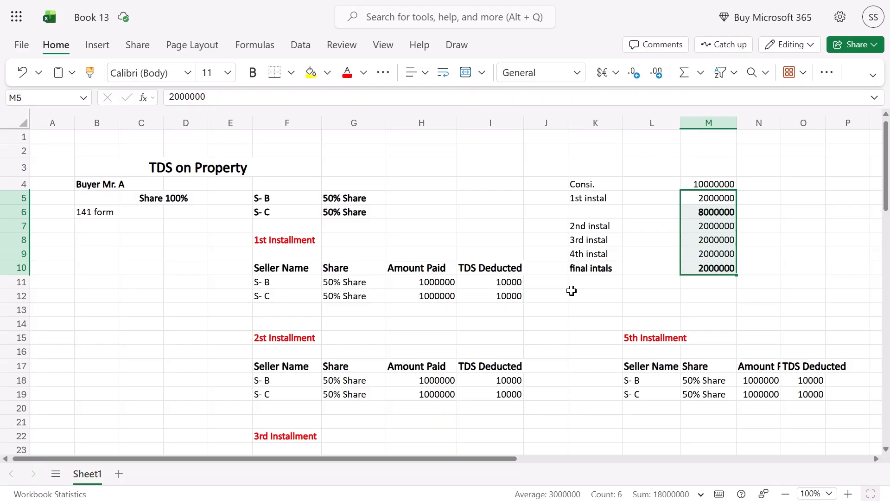
key(alt+Tab)
scroll(454, 377, up, 2)
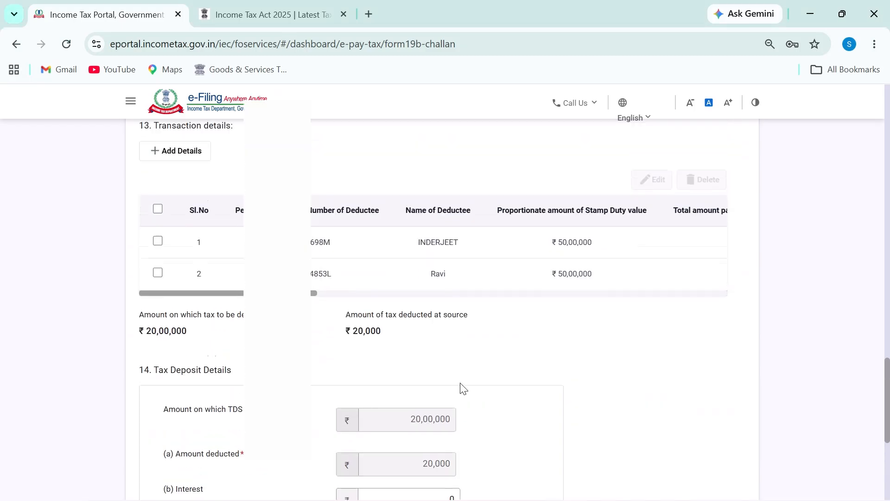
scroll(464, 388, down, 2)
scroll(440, 390, up, 4)
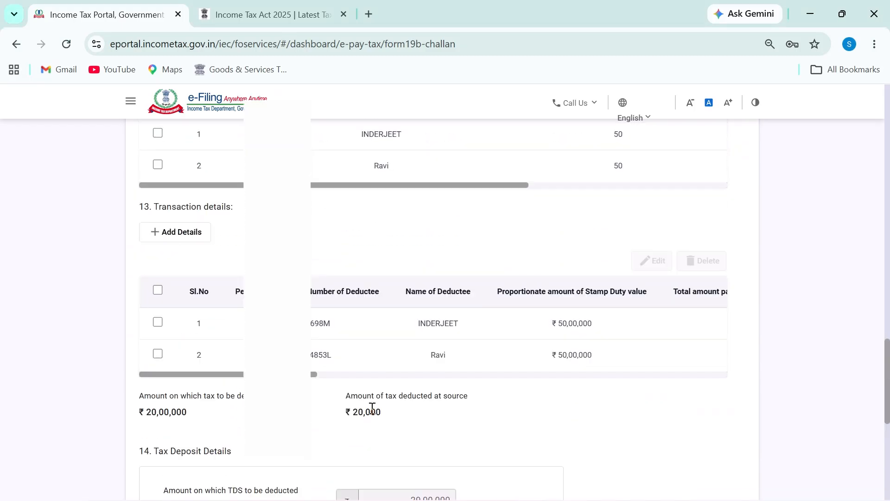
scroll(379, 407, down, 4)
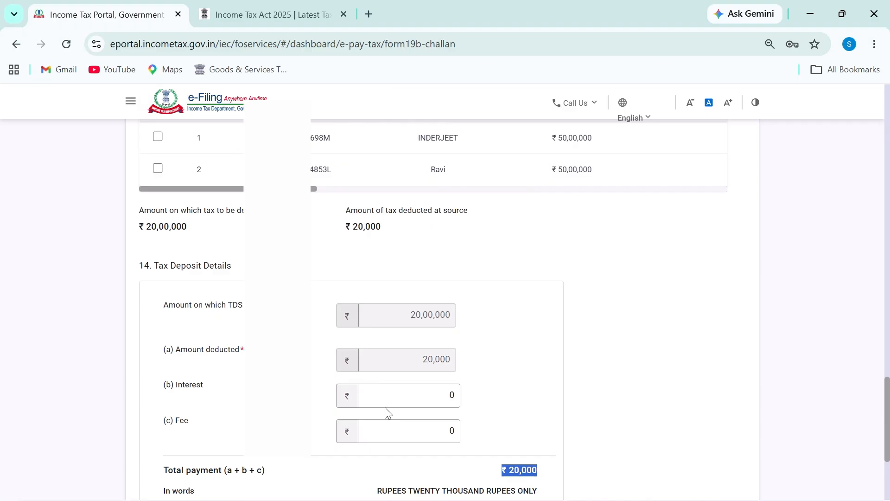
scroll(361, 398, up, 4)
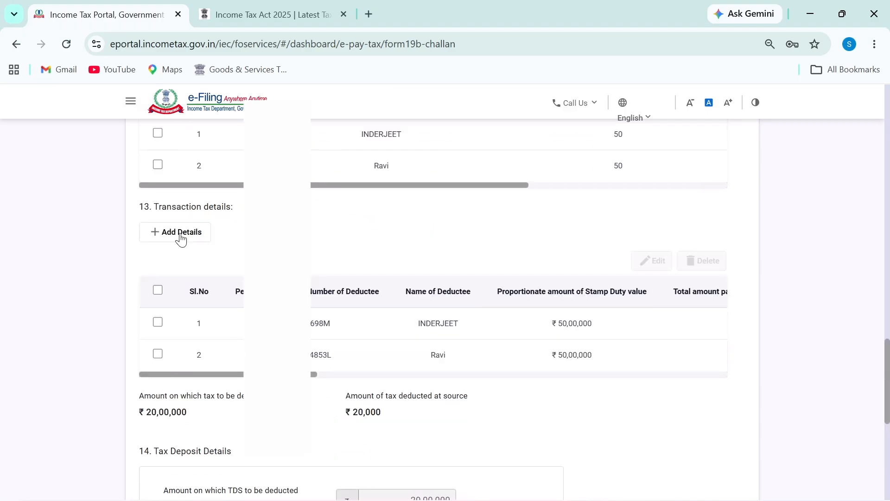
scroll(231, 295, up, 4)
scroll(222, 290, up, 2)
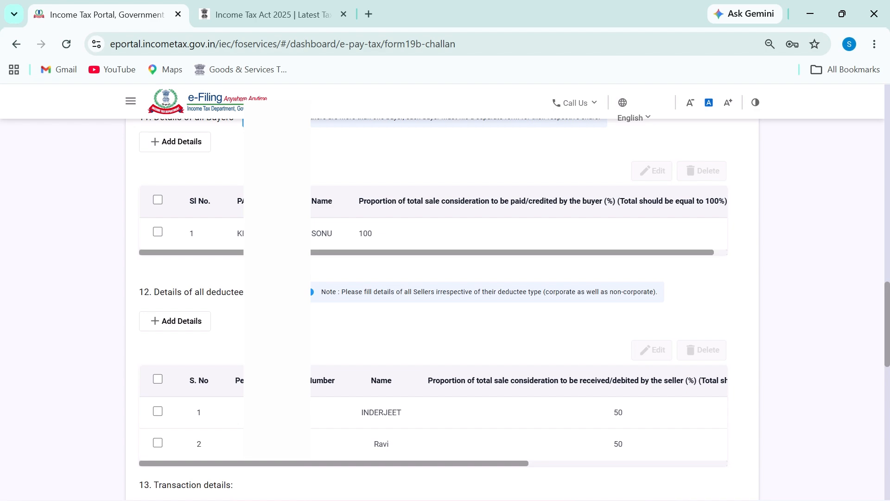
scroll(328, 381, up, 2)
key(alt+Tab)
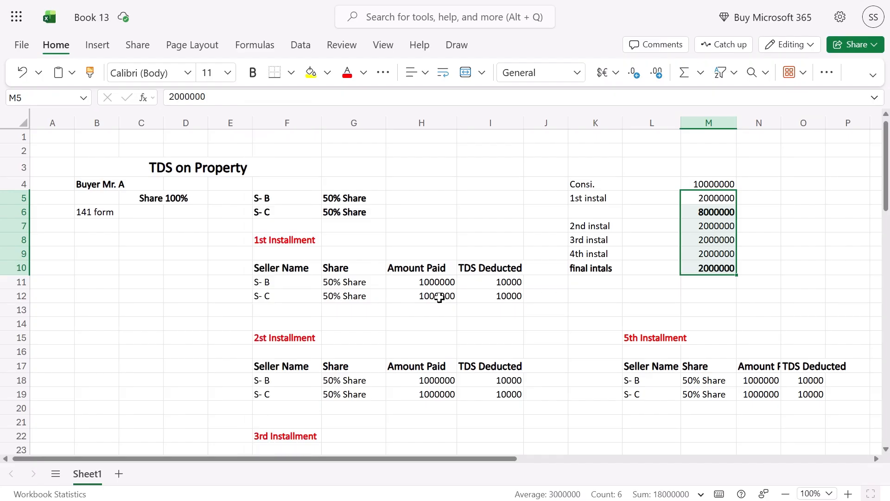
Review sellers S- B and S- C, the first seller's amount paid and the =H11*1% TDS formula
click(432, 284)
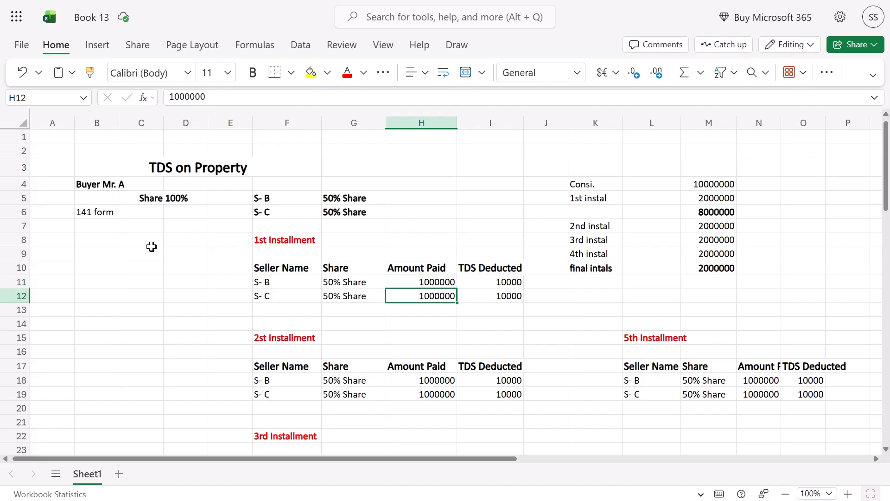
drag(125, 268, 203, 258)
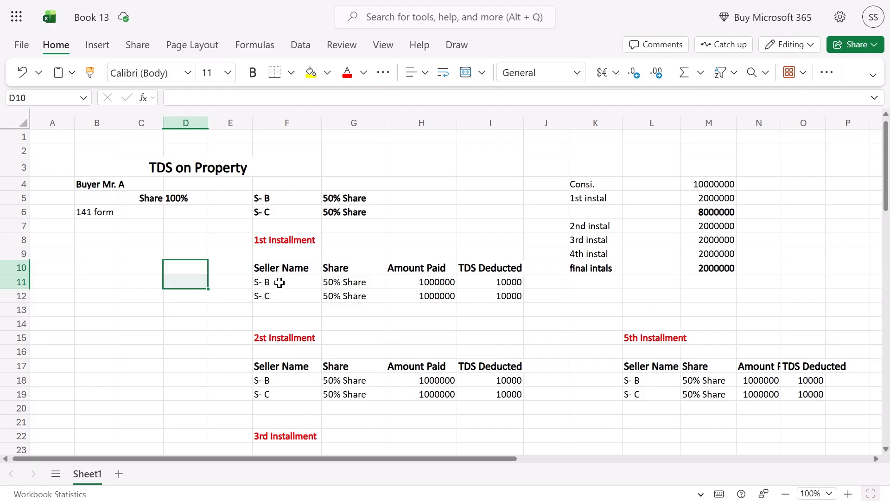
click(435, 279)
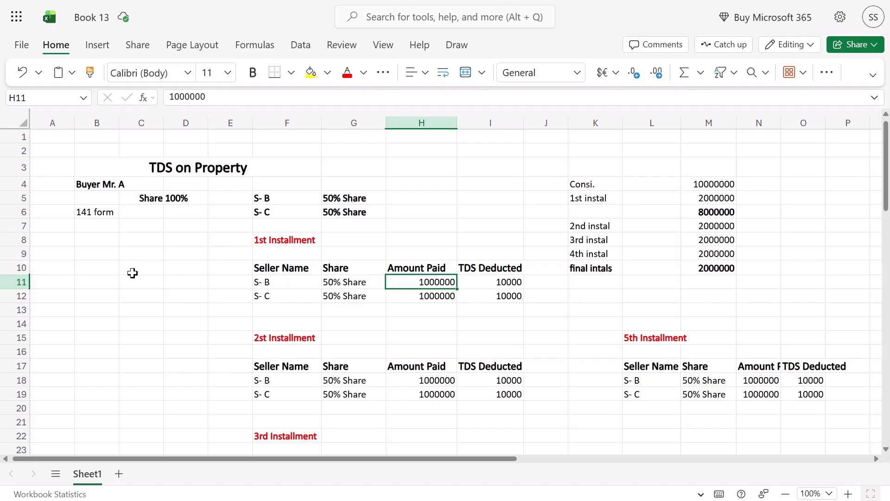
click(278, 285)
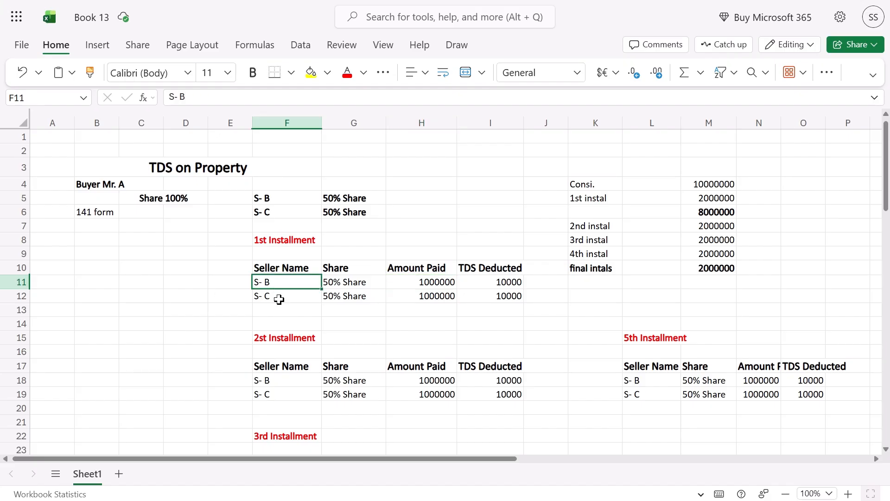
click(283, 300)
click(427, 280)
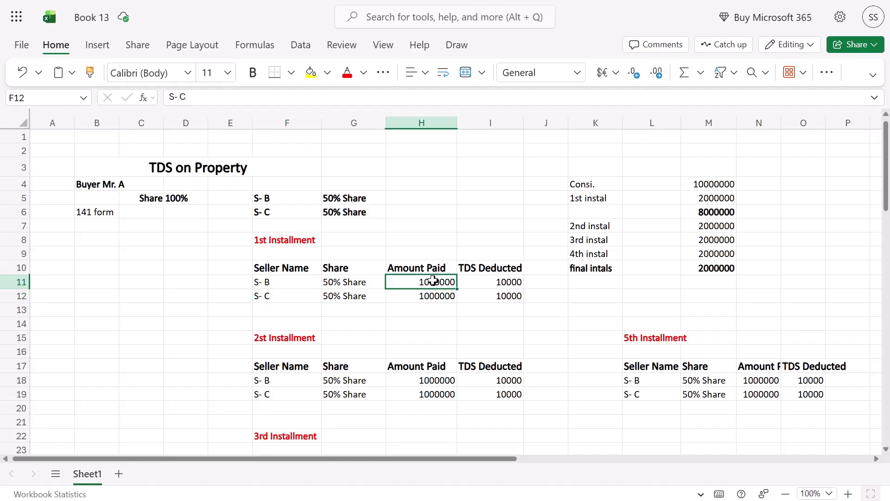
click(507, 281)
shift+click(509, 297)
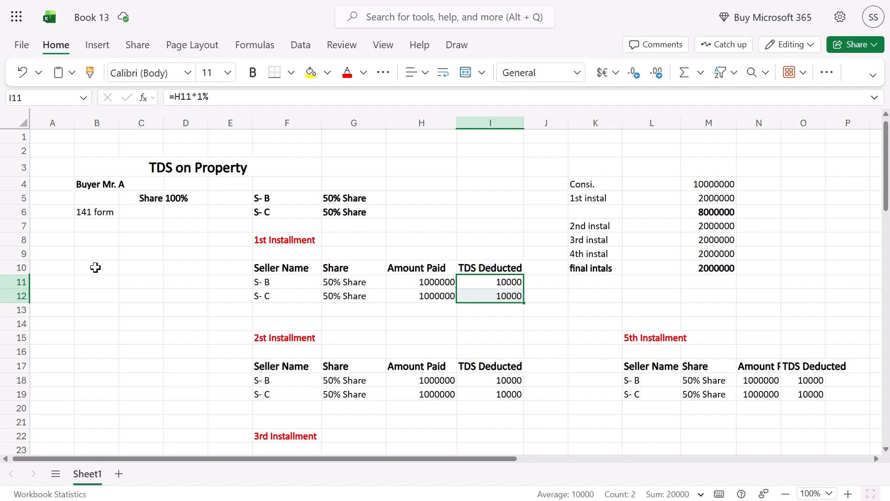
Select both sellers' amounts paid in the first instalment table to check their total
click(277, 292)
click(422, 281)
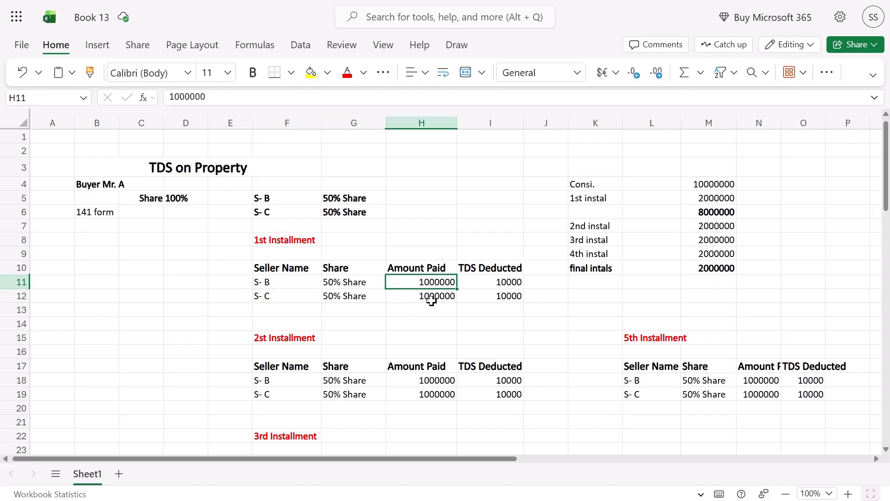
click(429, 298)
drag(439, 283, 437, 292)
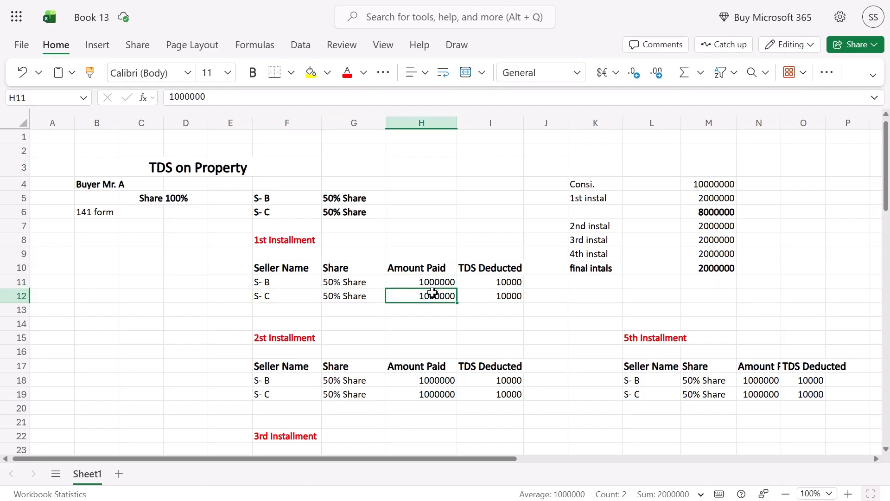
click(437, 293)
click(515, 281)
click(414, 295)
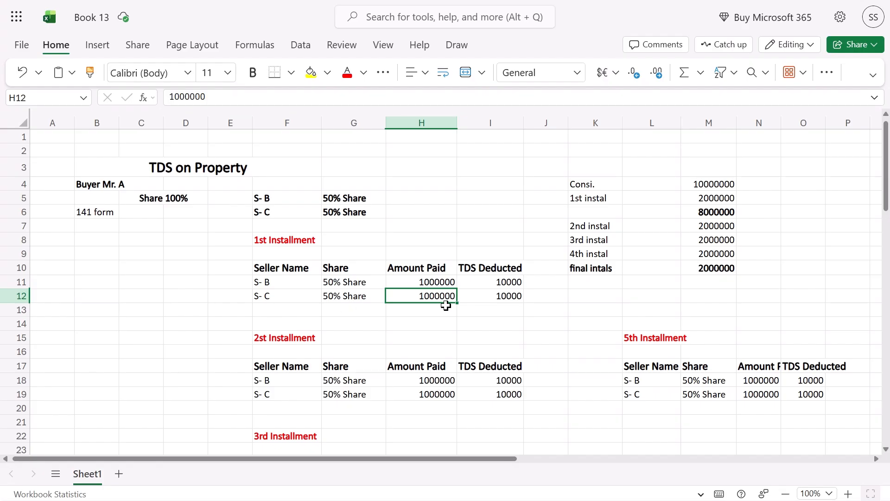
drag(279, 259, 388, 292)
click(386, 291)
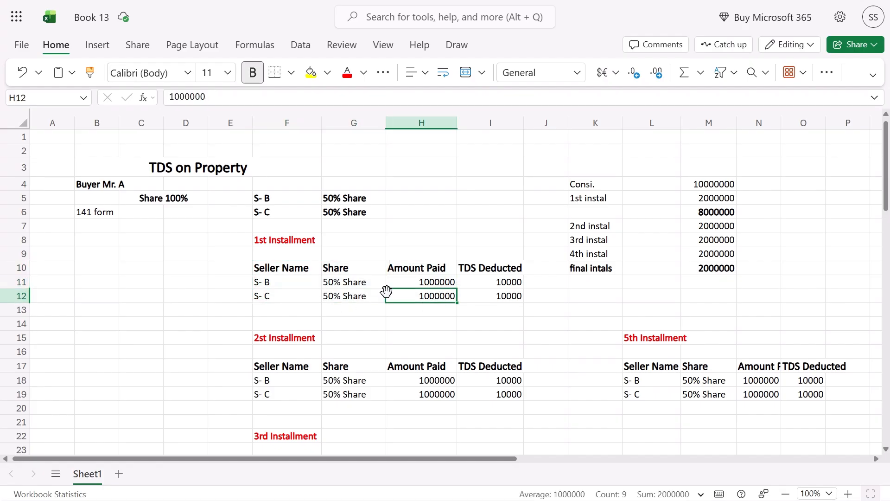
drag(139, 255, 291, 294)
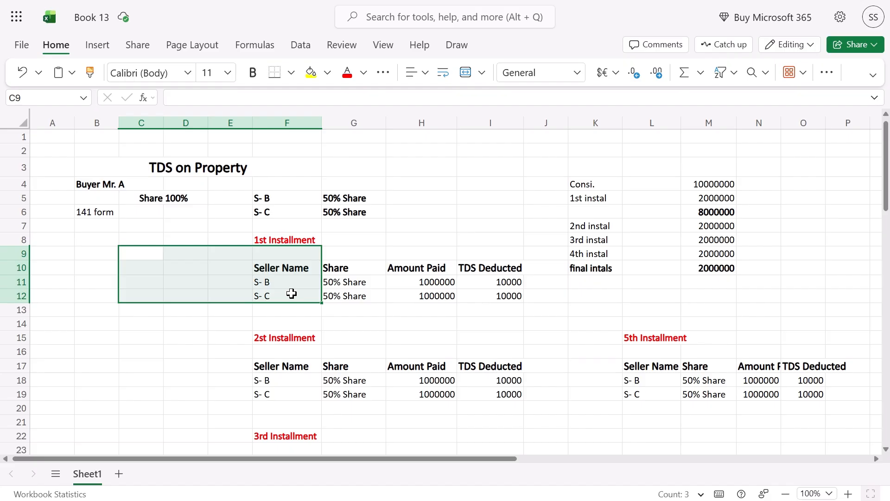
drag(438, 284, 408, 296)
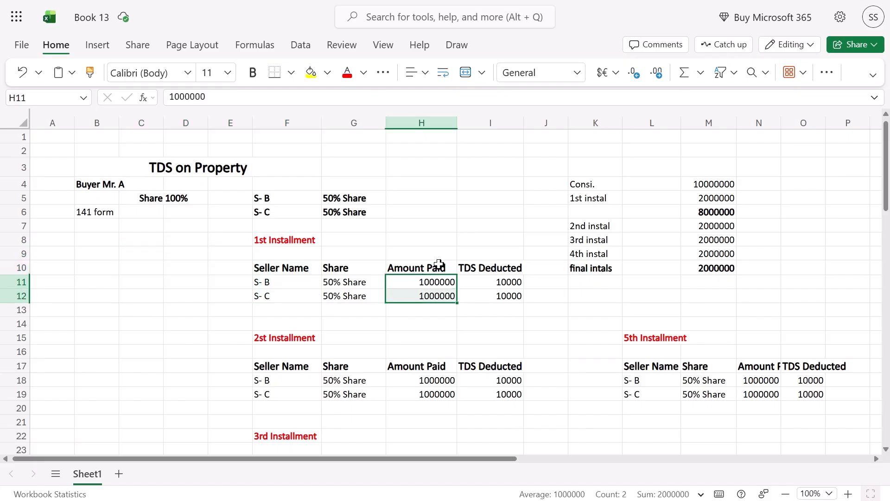
Select the Amount Paid column and seller names S- B and S- C, then return to the challan
drag(433, 266, 280, 269)
drag(95, 253, 93, 286)
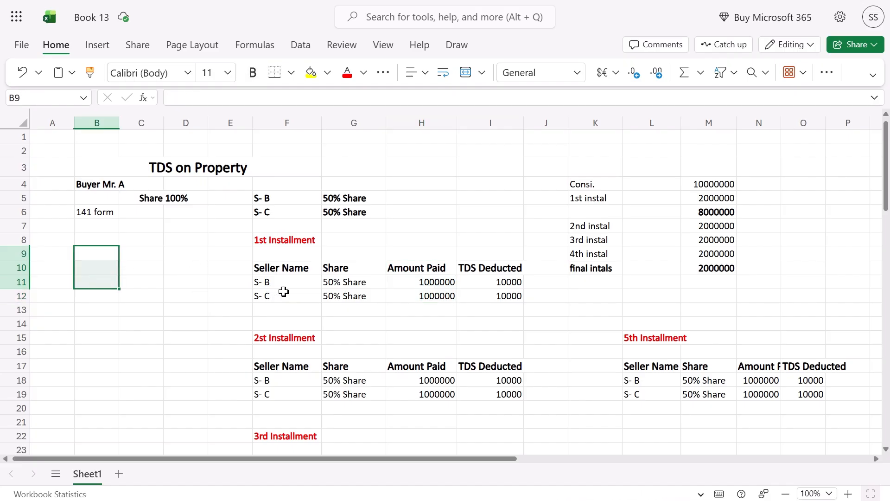
drag(284, 281, 285, 296)
drag(173, 278, 188, 289)
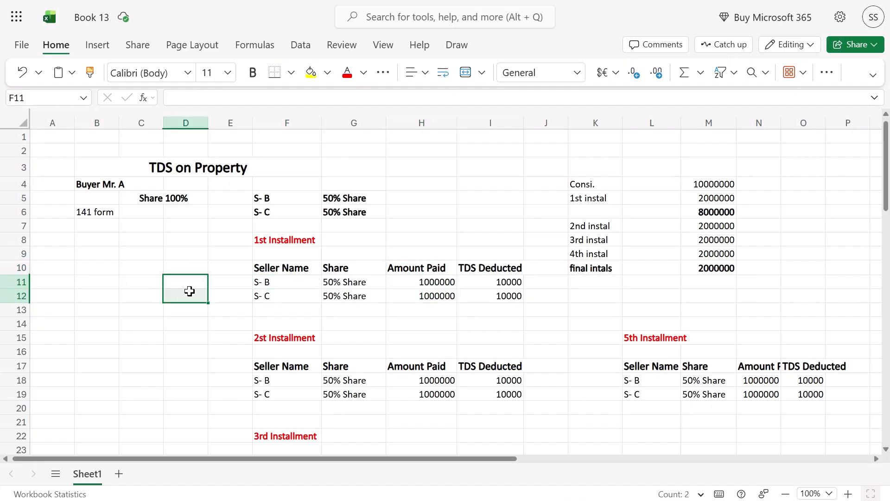
click(275, 287)
click(273, 294)
click(113, 280)
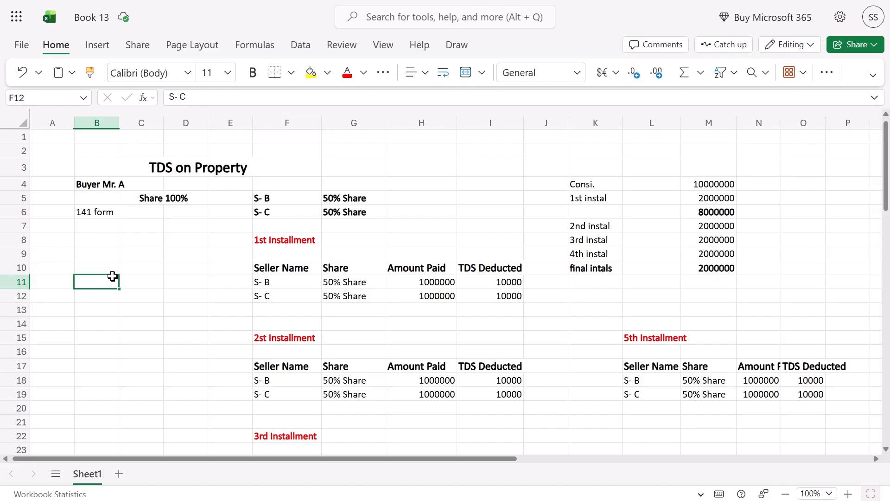
click(91, 270)
click(95, 281)
click(135, 267)
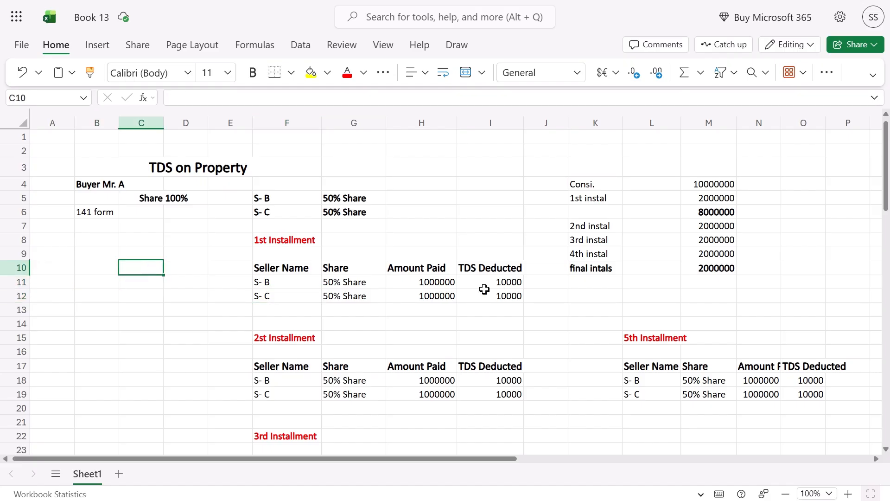
drag(140, 277, 140, 297)
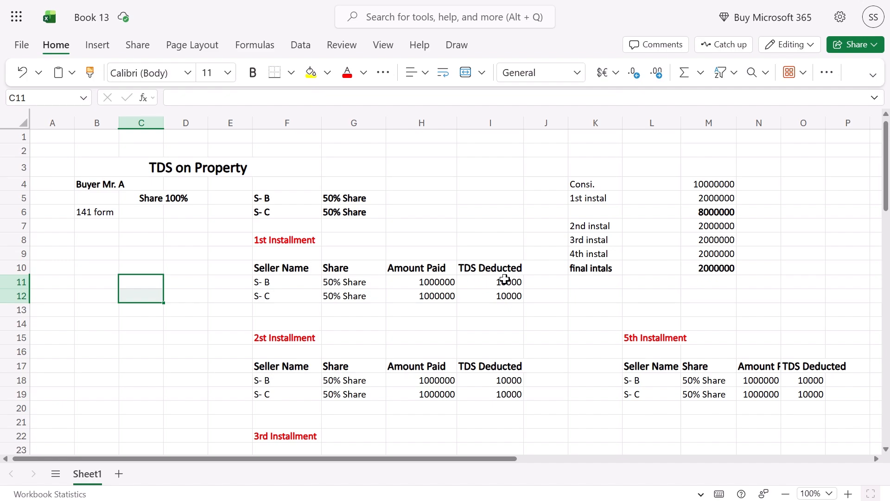
key(alt+Tab)
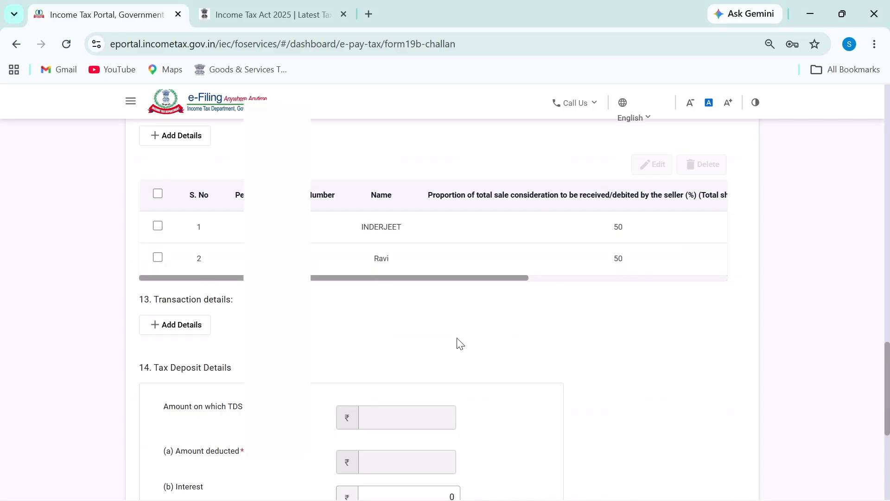
scroll(457, 342, down, 4)
scroll(402, 342, up, 12)
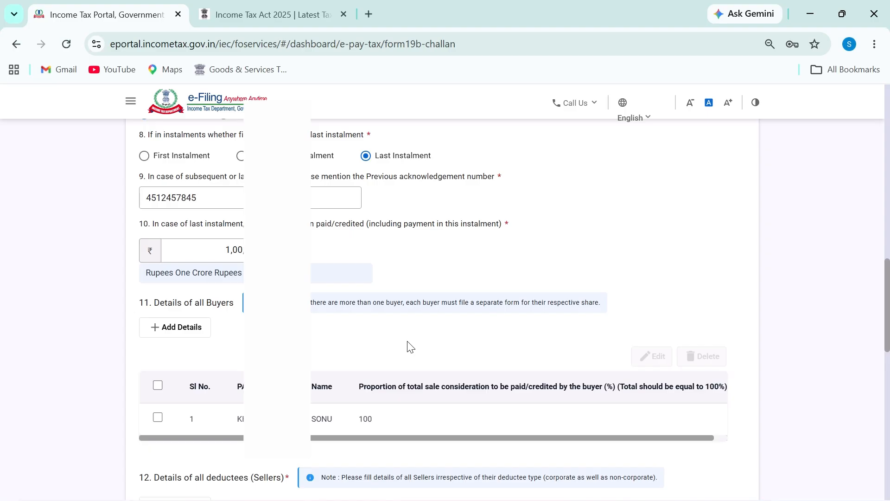
scroll(411, 346, up, 2)
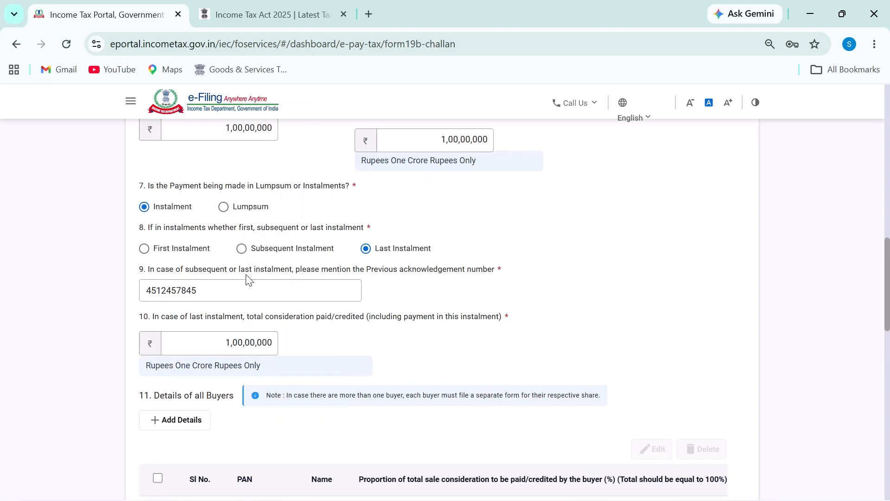
scroll(246, 277, up, 2)
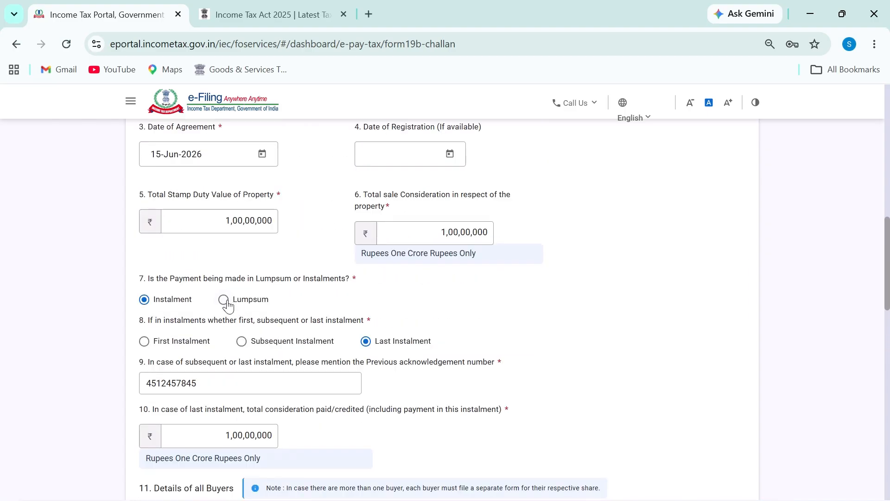
click(223, 300)
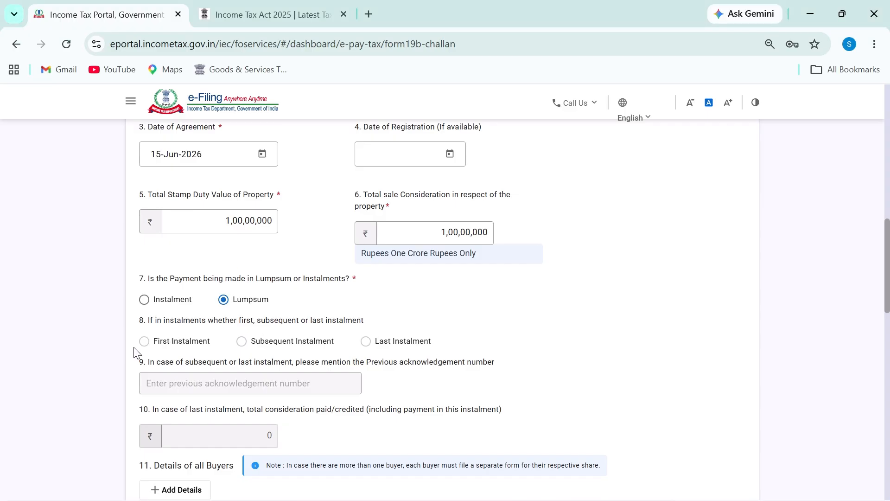
scroll(274, 348, down, 2)
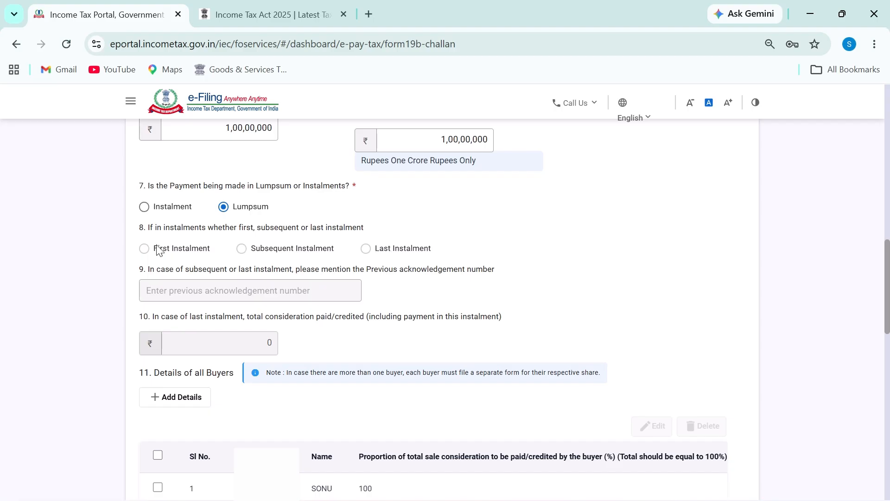
drag(137, 235, 151, 234)
drag(131, 275, 161, 273)
drag(131, 324, 182, 318)
scroll(292, 341, down, 2)
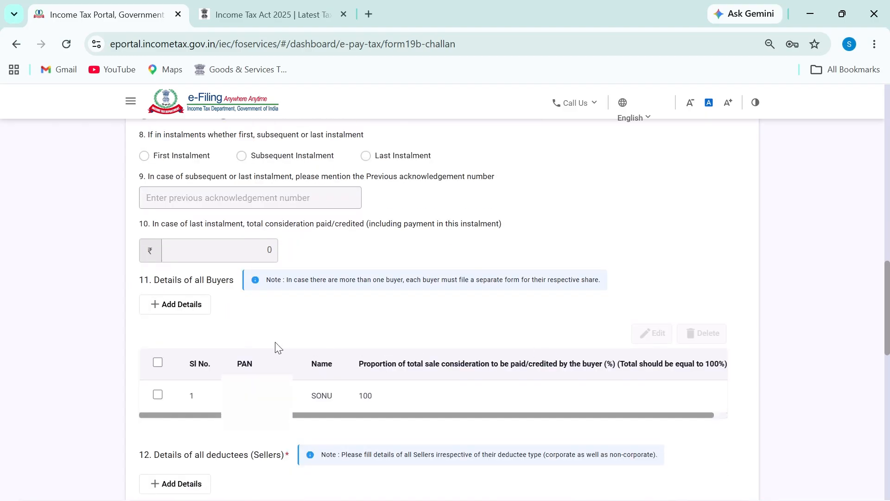
Change the first buyer's share from 100% to 50% and save it
click(157, 363)
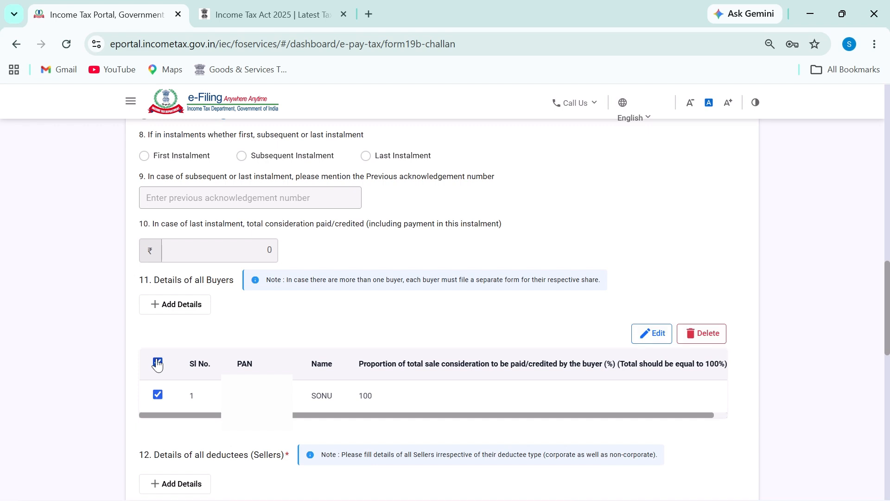
click(659, 336)
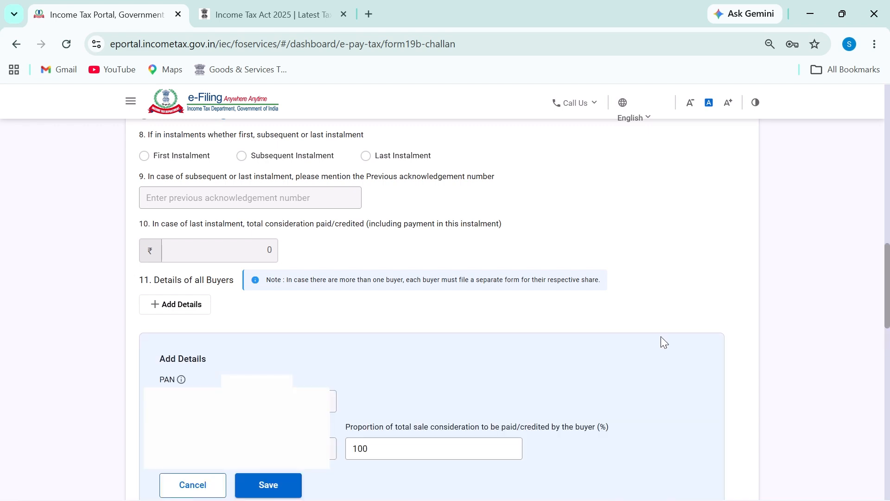
scroll(354, 349, down, 5)
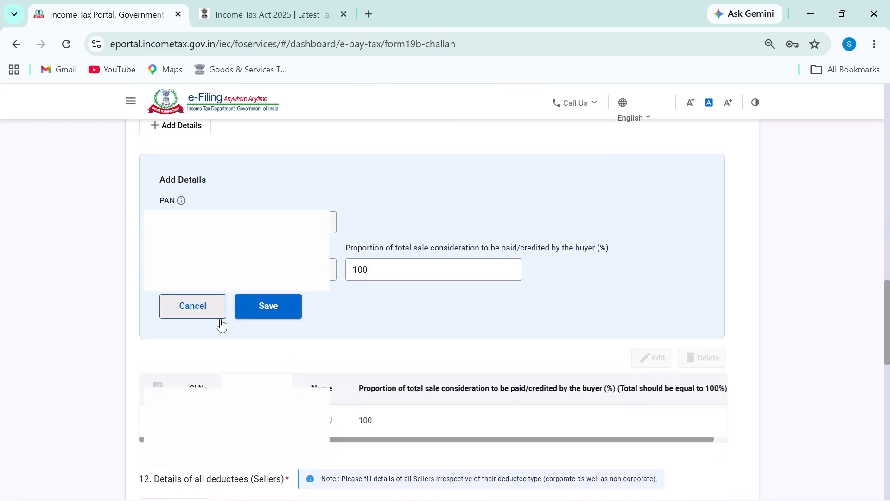
double_click(398, 272)
text(50)
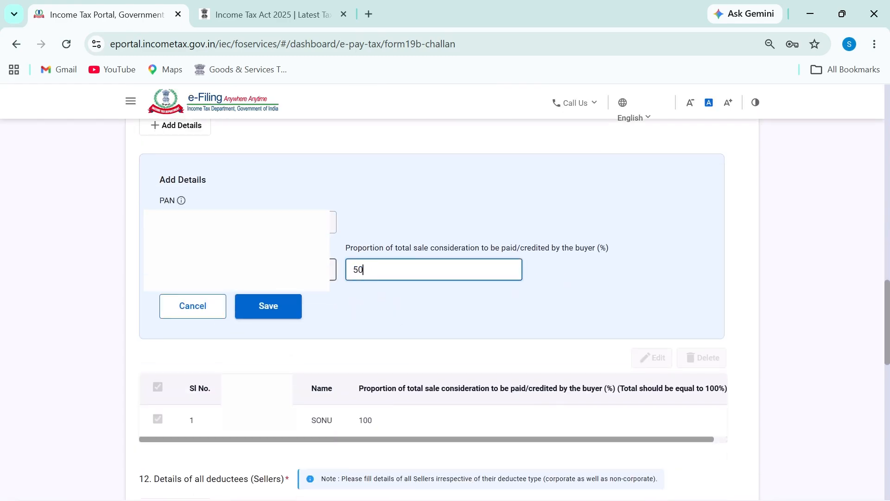
click(278, 307)
scroll(366, 330, up, 4)
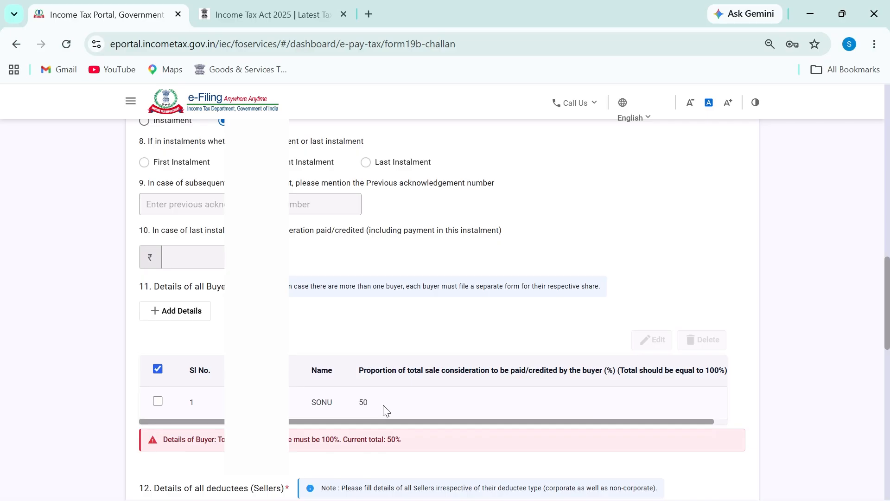
Add a second buyer to the buyers table with a 50% share
click(175, 311)
scroll(176, 311, down, 2)
click(417, 362)
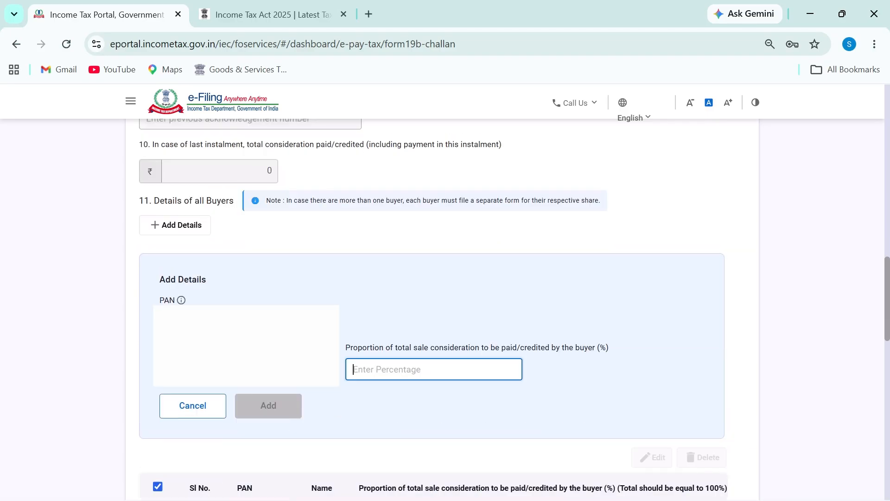
text(50)
click(275, 408)
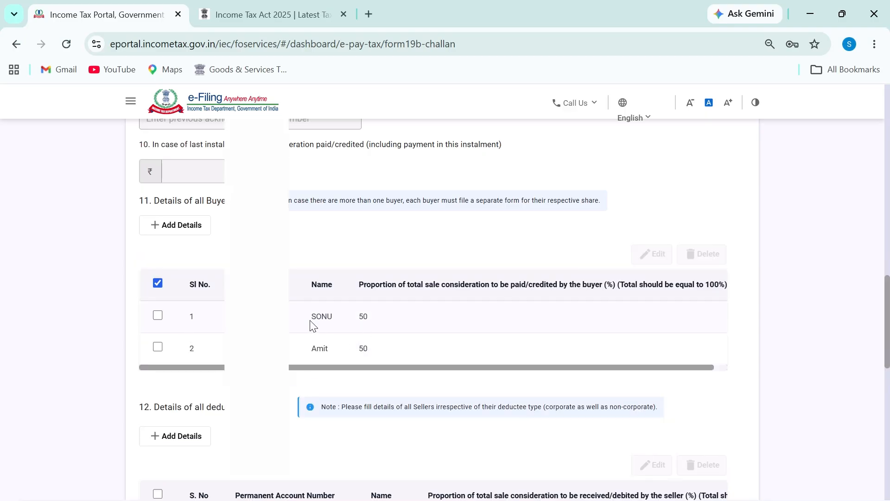
Highlight both buyers' names and 50% shares in the table, circling the second buyer's share
drag(309, 321, 372, 335)
click(324, 348)
drag(324, 349, 385, 351)
drag(312, 349, 393, 352)
drag(322, 315, 374, 318)
drag(324, 347, 446, 350)
drag(327, 317, 389, 318)
mouse_move(304, 352)
mouse_down()
mouse_move(378, 353)
mouse_move(343, 336)
mouse_move(305, 341)
mouse_move(310, 326)
mouse_move(381, 310)
mouse_move(319, 301)
mouse_up()
key(Escape)
scroll(316, 354, down, 3)
scroll(314, 315, up, 1)
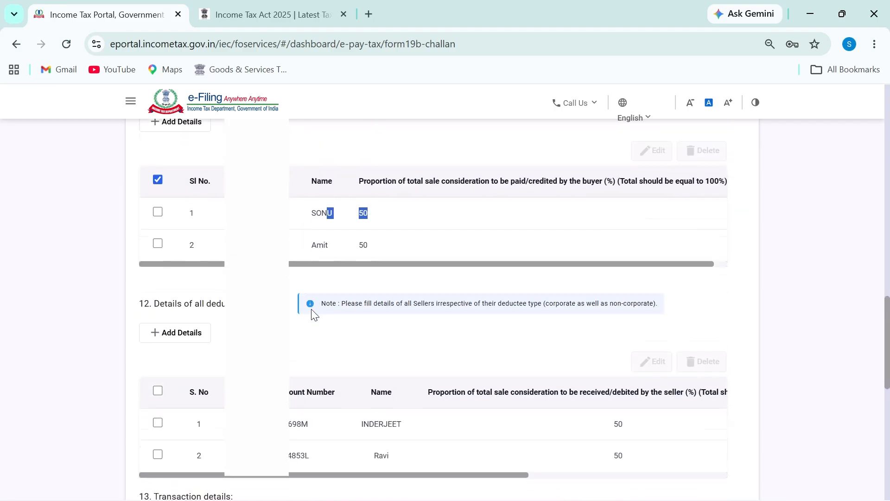
scroll(313, 315, down, 2)
drag(393, 318, 345, 379)
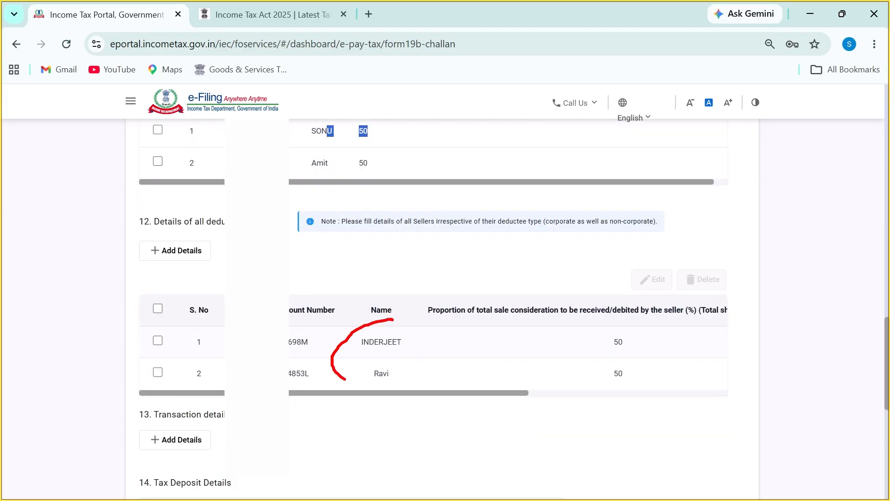
key(Escape)
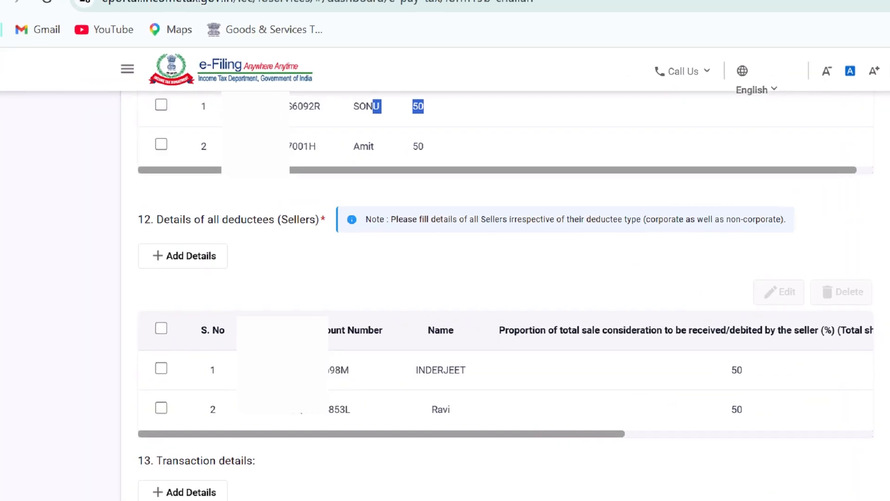
drag(161, 232, 338, 231)
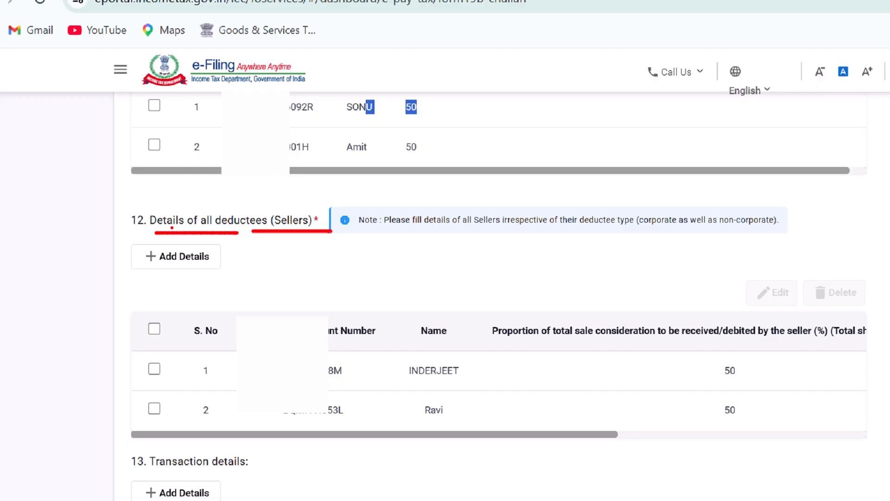
scroll(328, 241, up, 4)
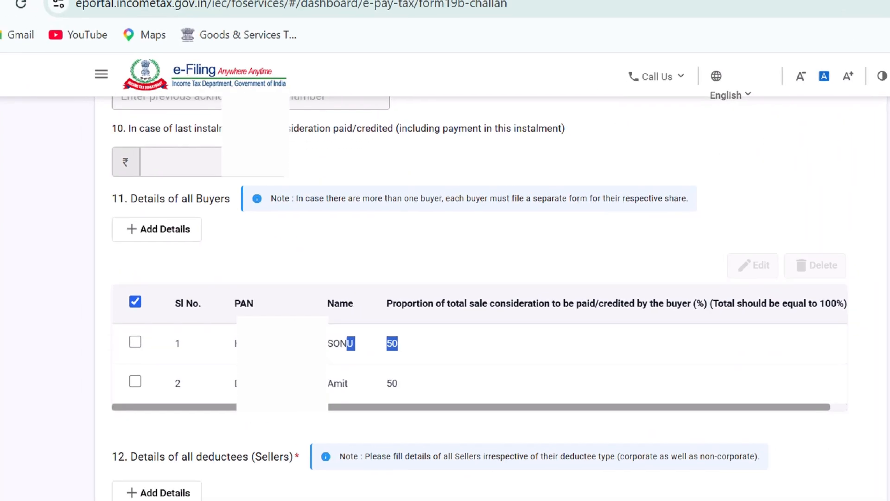
drag(139, 206, 221, 206)
drag(308, 208, 637, 208)
drag(650, 207, 676, 207)
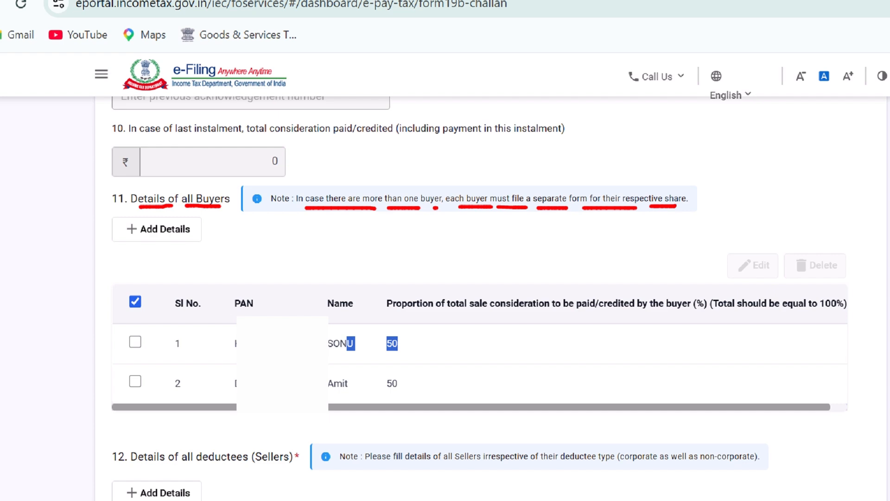
key(Escape)
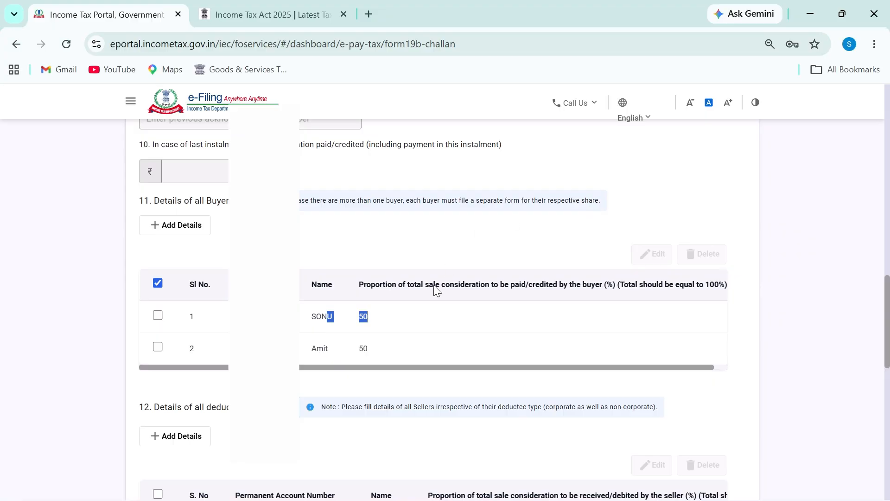
click(330, 351)
scroll(404, 349, down, 4)
scroll(403, 350, up, 2)
scroll(329, 315, up, 2)
drag(329, 313, 363, 316)
click(331, 342)
drag(316, 313, 370, 318)
drag(315, 349, 374, 350)
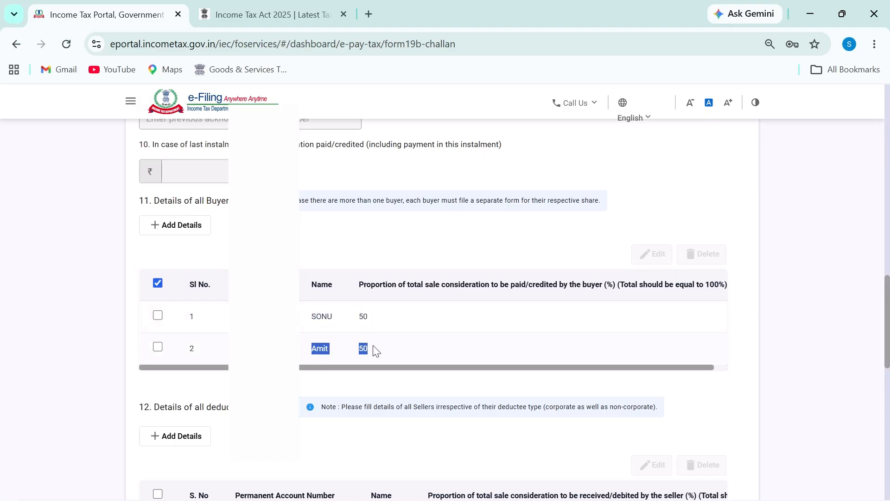
scroll(373, 350, down, 4)
scroll(423, 308, down, 2)
drag(364, 250, 421, 253)
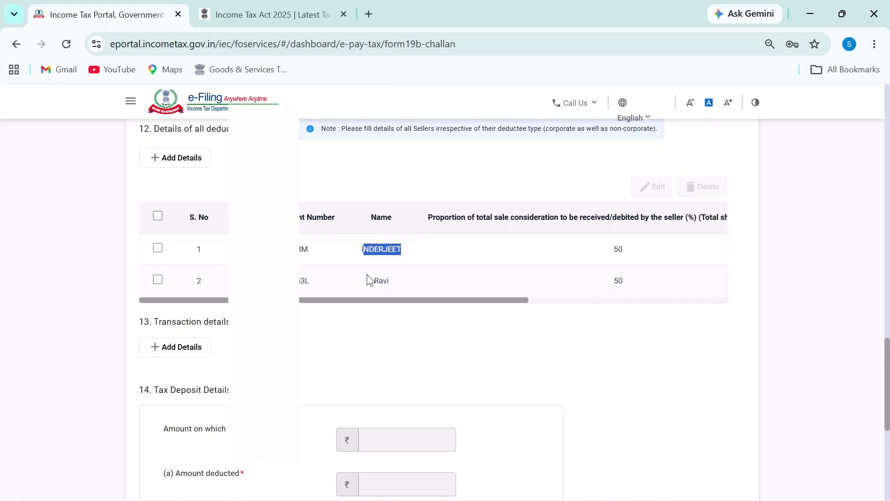
drag(368, 280, 424, 282)
scroll(338, 330, down, 4)
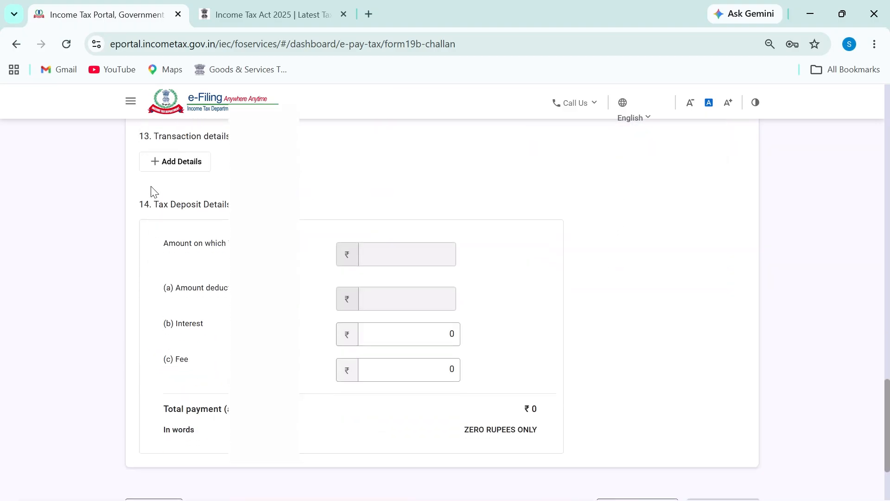
Start a new transaction entry with the first seller as the deductee
click(171, 170)
click(280, 166)
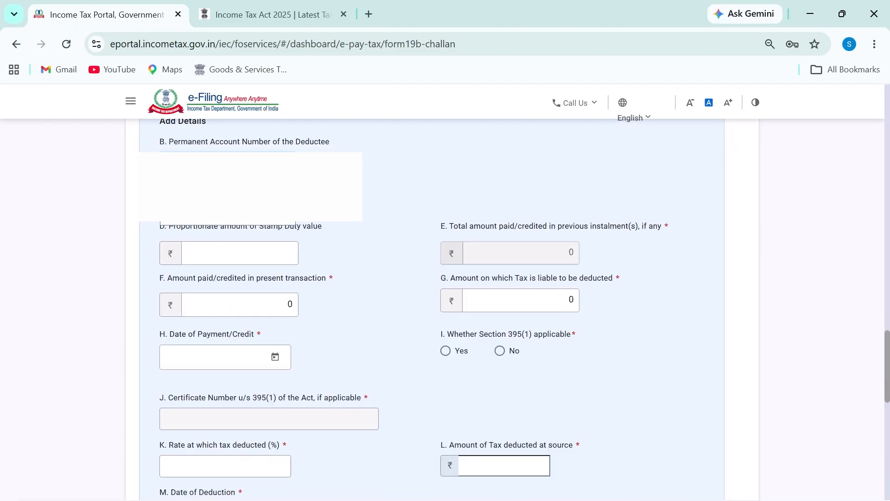
click(223, 191)
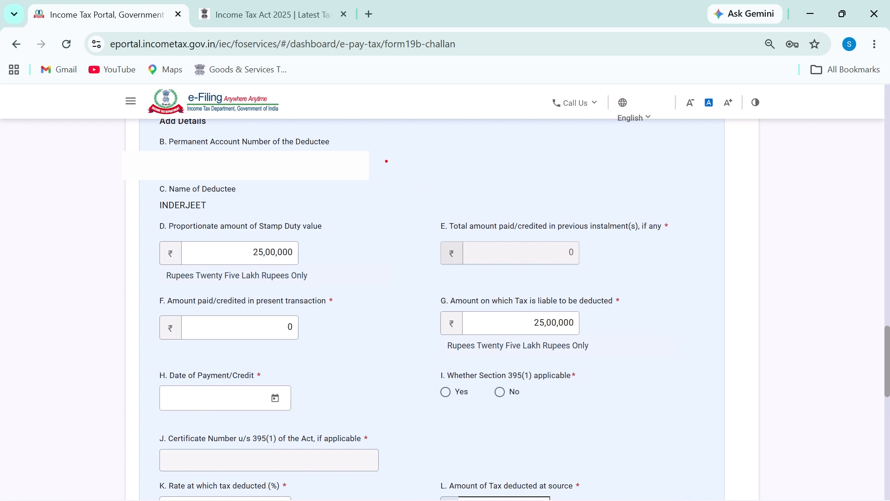
Mark the previous-instalments amount and write a handwritten note beside the form
drag(400, 151, 398, 182)
drag(418, 150, 432, 192)
drag(438, 174, 443, 214)
mouse_move(470, 188)
mouse_down()
mouse_move(497, 178)
mouse_move(501, 191)
mouse_up()
key(Escape)
key(ctrl+2)
key(t)
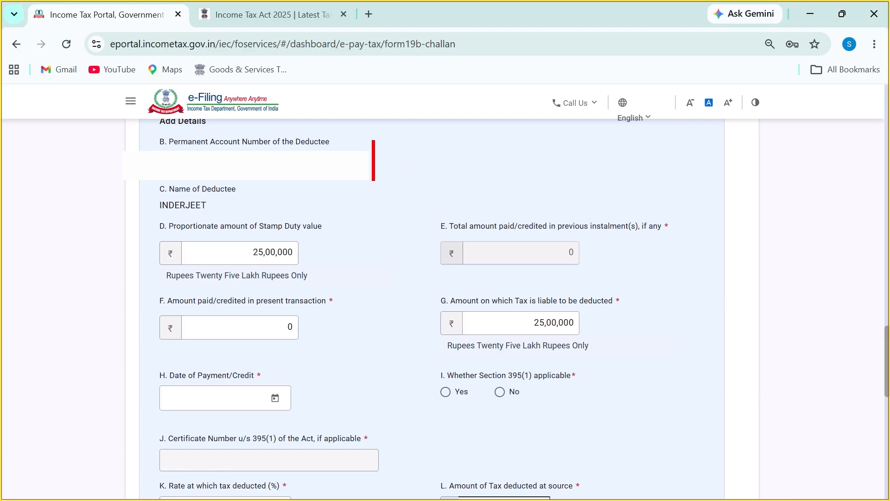
text(1 buyer)
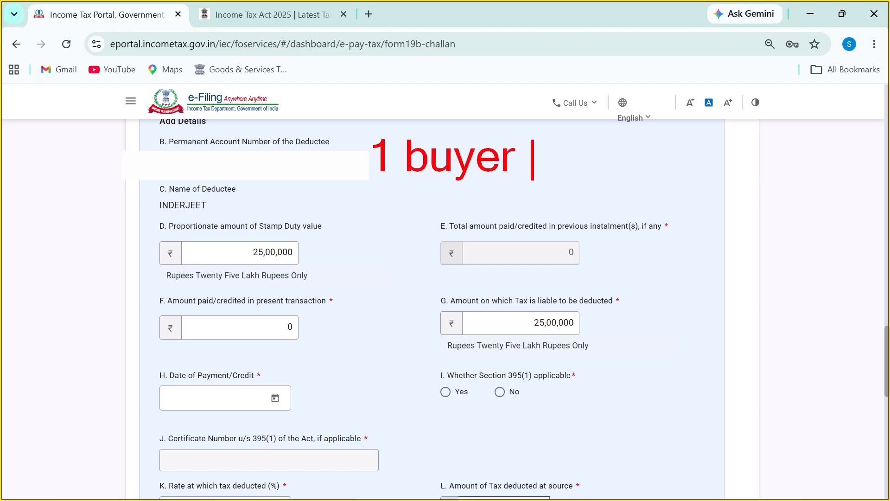
text( 5000)
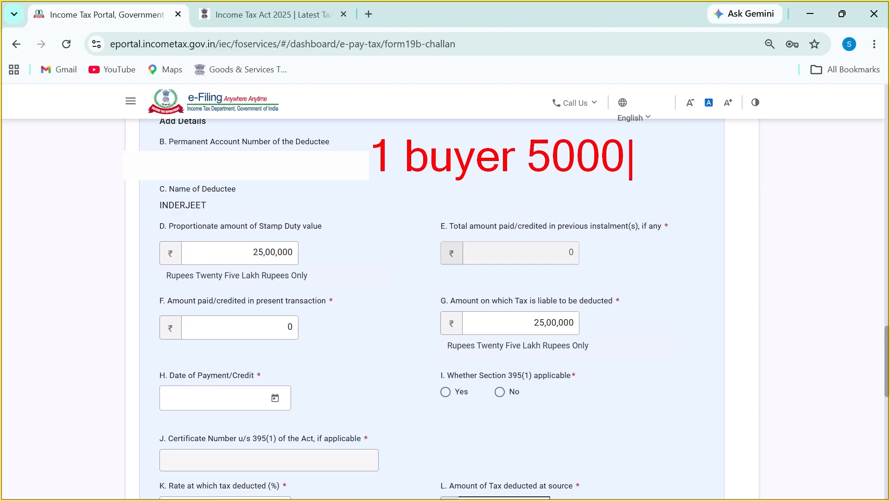
key(BackSpace)
key(BackSpace)
text(,0)
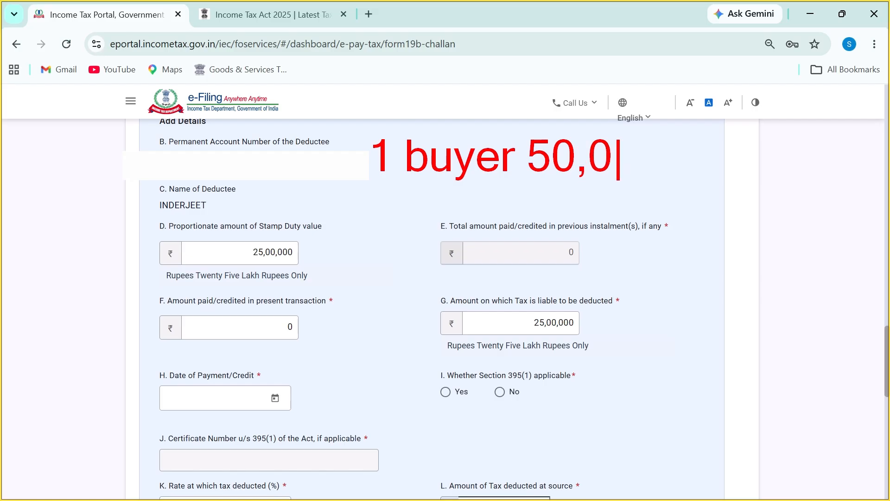
text(0,000)
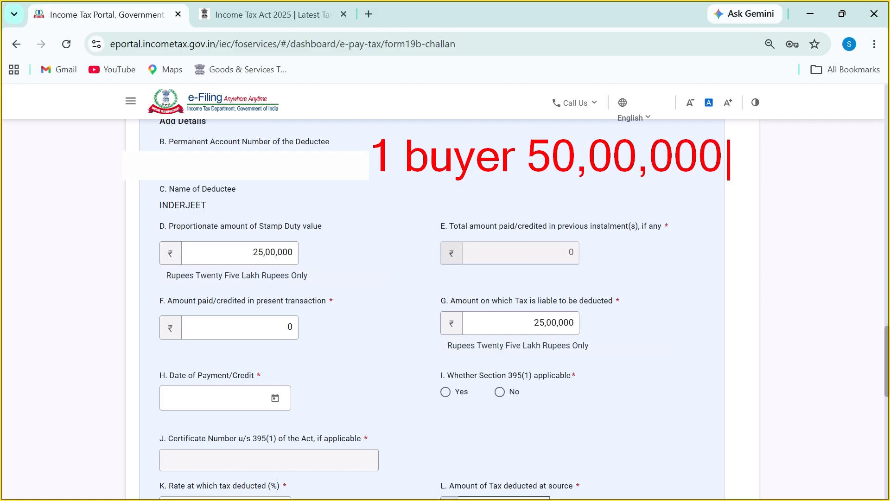
drag(535, 181, 687, 176)
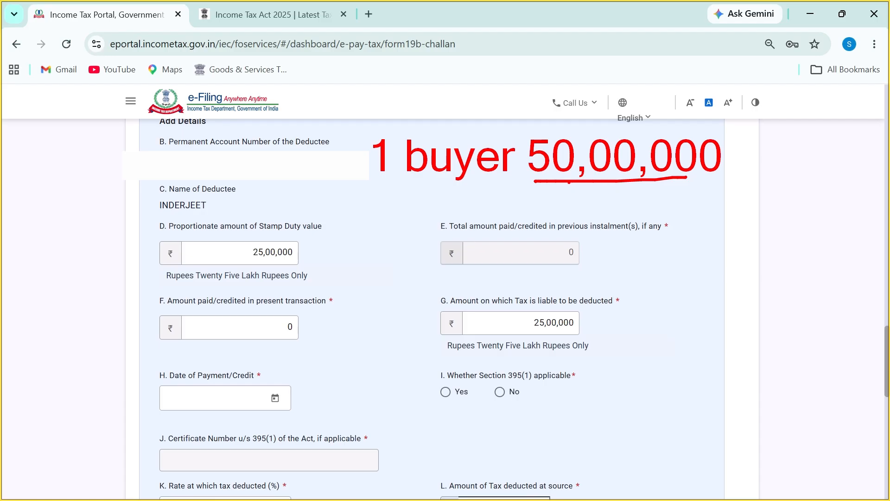
drag(569, 182, 640, 185)
drag(686, 212, 707, 250)
drag(715, 217, 732, 209)
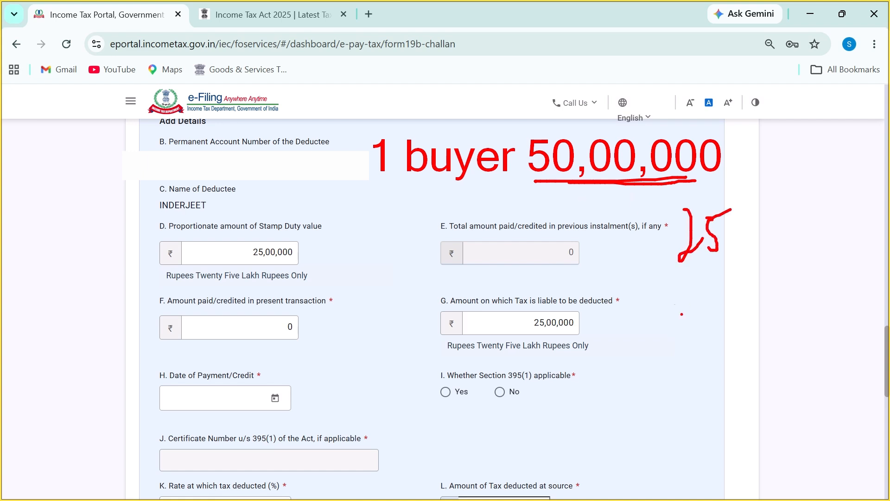
mouse_move(682, 289)
mouse_down()
mouse_move(719, 316)
mouse_move(747, 282)
mouse_up()
drag(684, 269, 748, 278)
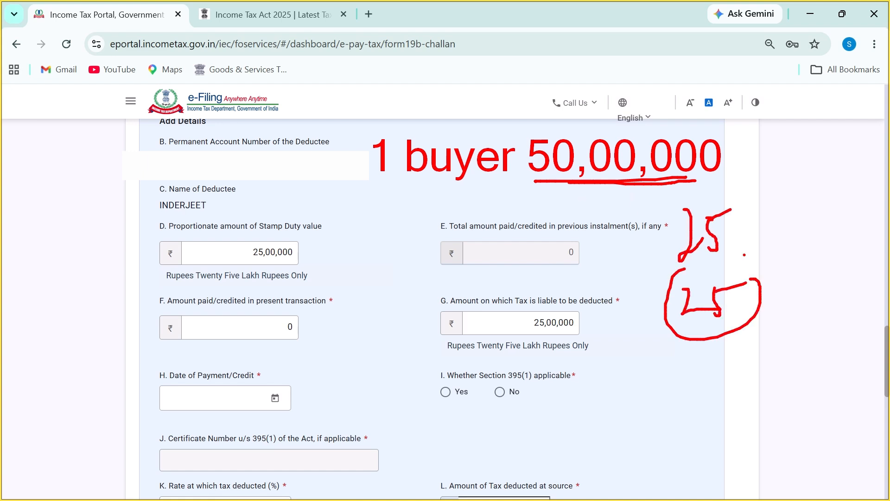
mouse_move(686, 196)
mouse_down()
mouse_move(708, 189)
mouse_move(725, 201)
mouse_up()
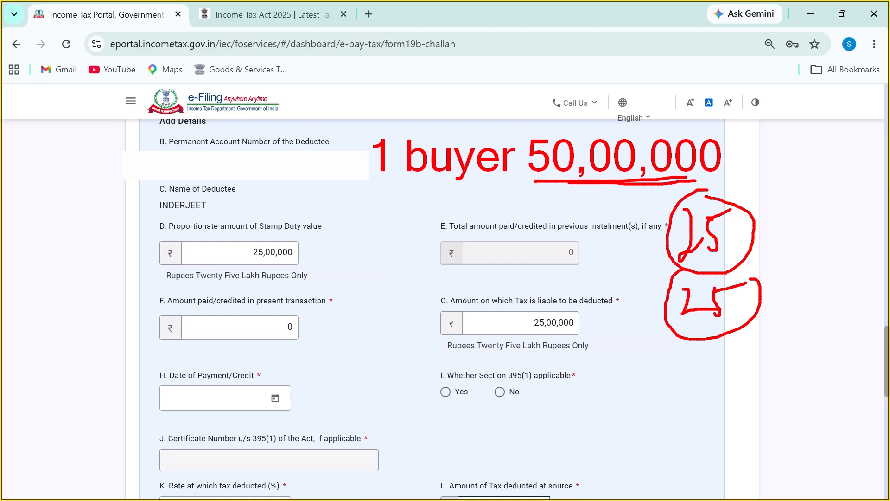
drag(735, 239, 761, 226)
drag(740, 302, 767, 295)
drag(369, 176, 486, 168)
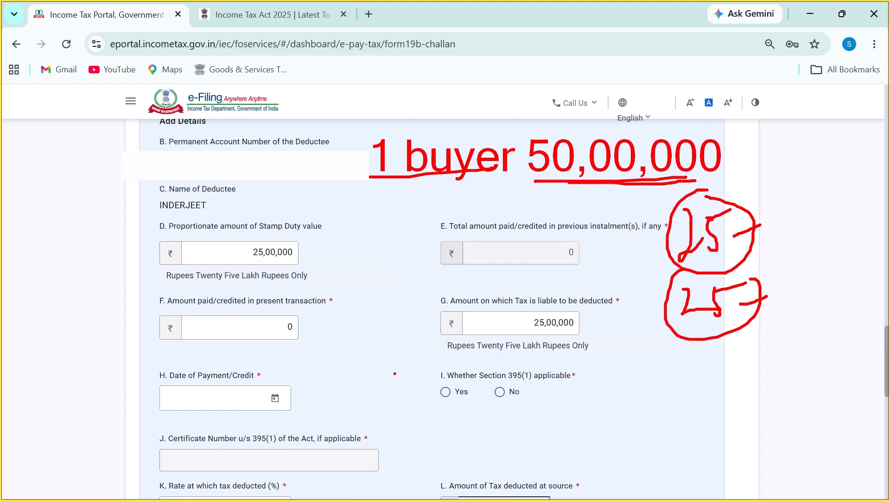
click(337, 355)
text(2 )
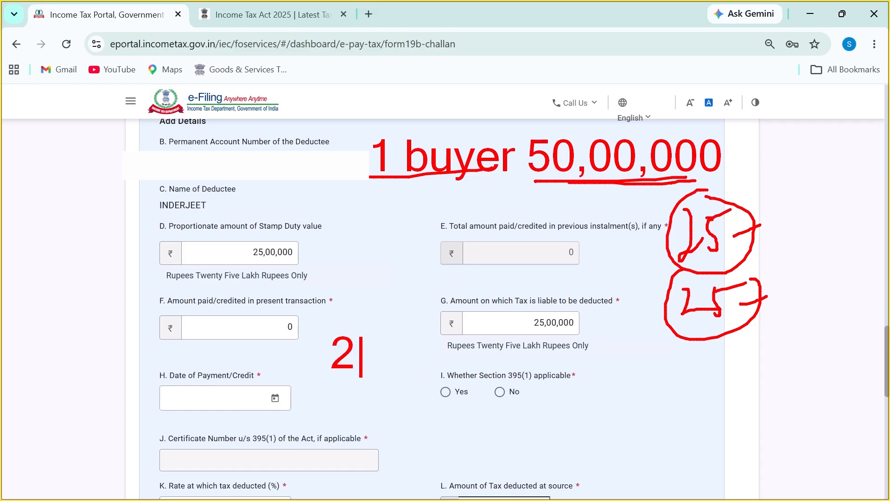
text(buyer )
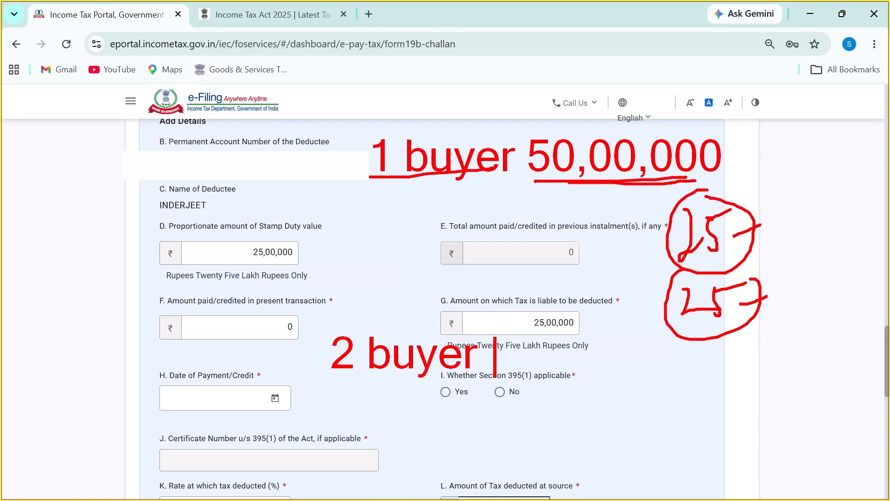
text(141)
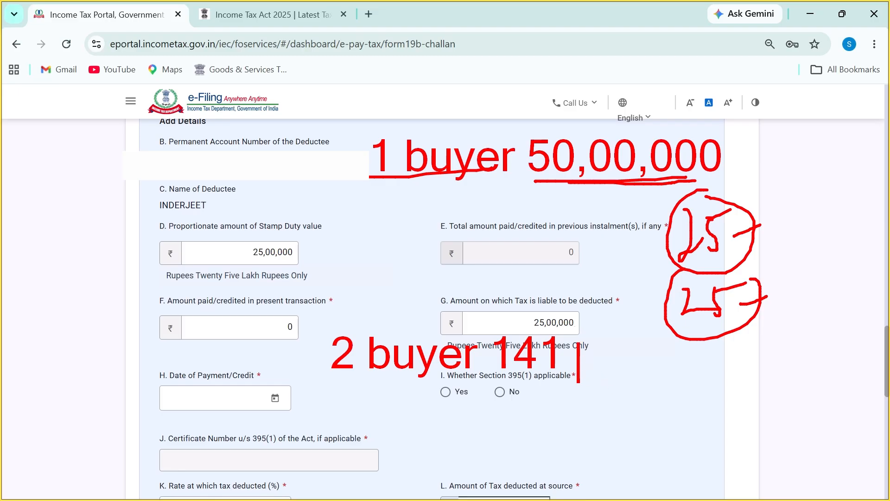
text( 50,)
text(00,000)
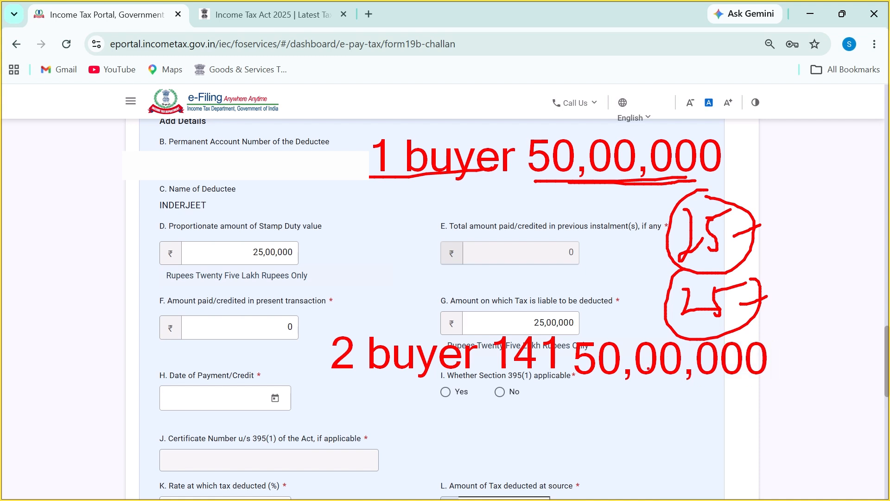
drag(572, 382, 748, 385)
drag(610, 407, 649, 437)
drag(650, 414, 691, 405)
drag(636, 457, 659, 473)
mouse_move(663, 459)
mouse_down()
mouse_move(694, 469)
mouse_move(737, 465)
mouse_up()
drag(664, 420, 675, 440)
drag(676, 434, 742, 421)
key(Escape)
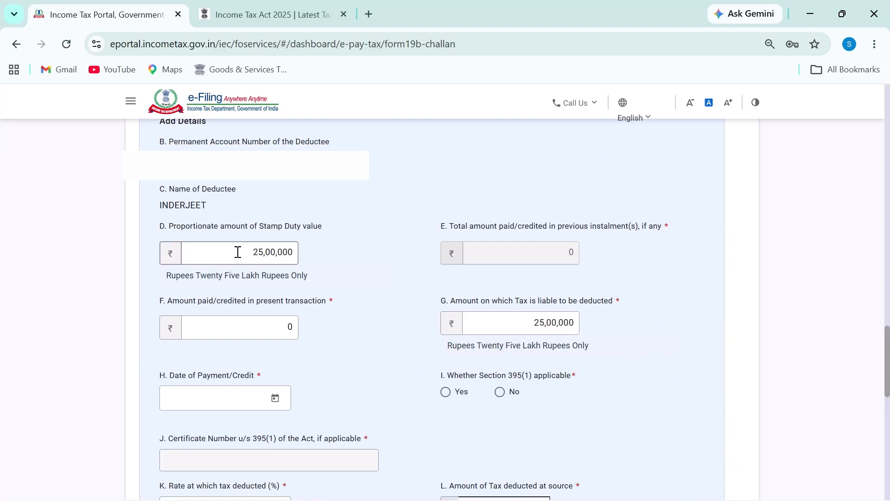
Tick the previous-instalments amount as checked, then clear the on-screen annotation
drag(238, 252, 276, 252)
click(520, 244)
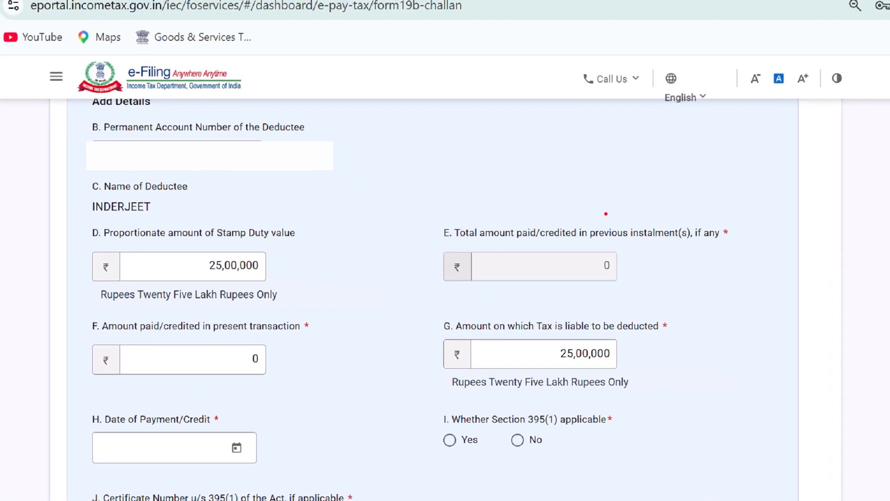
mouse_move(429, 223)
mouse_down()
mouse_move(485, 218)
mouse_move(618, 236)
mouse_up()
key(Escape)
click(620, 239)
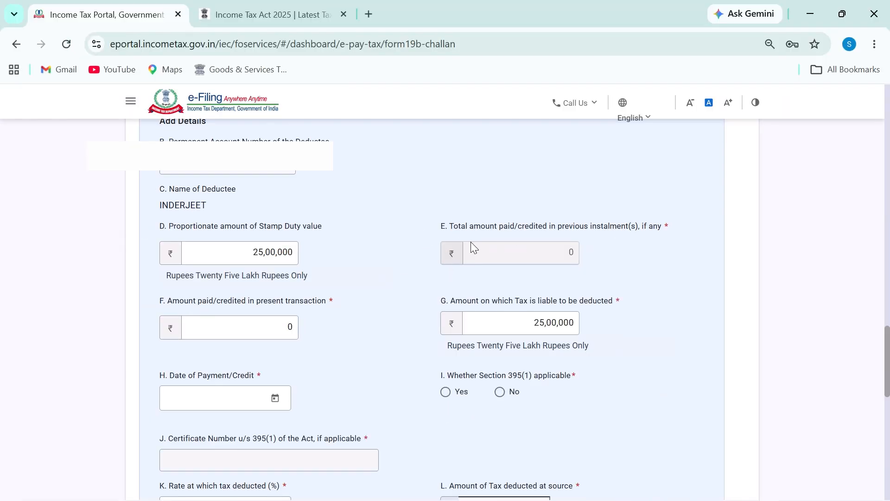
Enter 25,00,000 as the amount paid and answer No for Section 395(1)
click(250, 331)
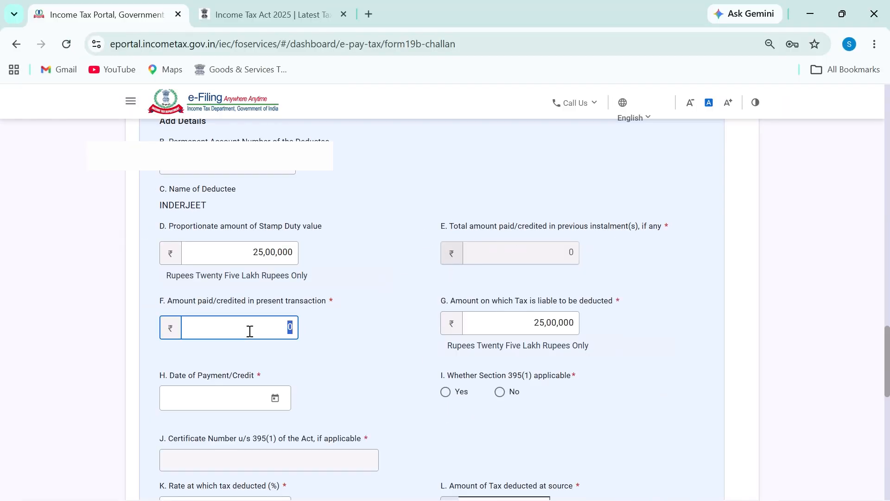
text(2,50,00,)
text(00)
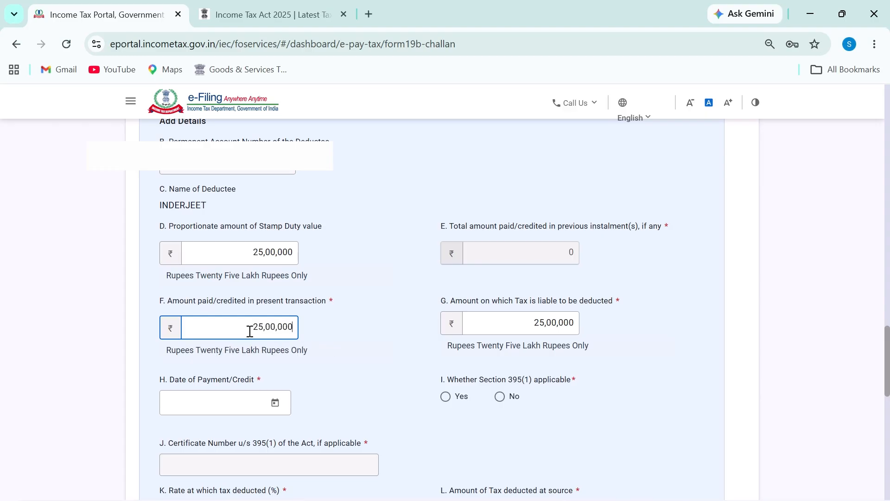
text(0)
key(BackSpace)
click(250, 331)
click(499, 397)
Set the date of payment to 18-Jun-2026
scroll(498, 397, down, 2)
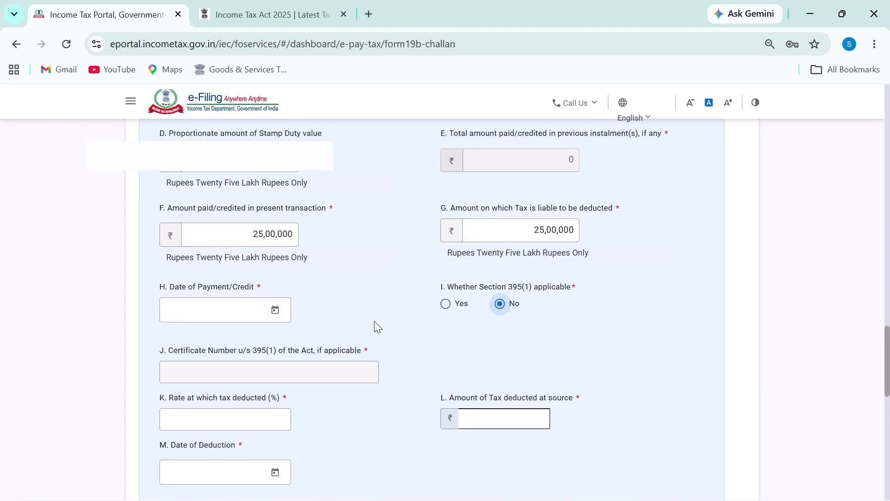
click(263, 314)
click(207, 124)
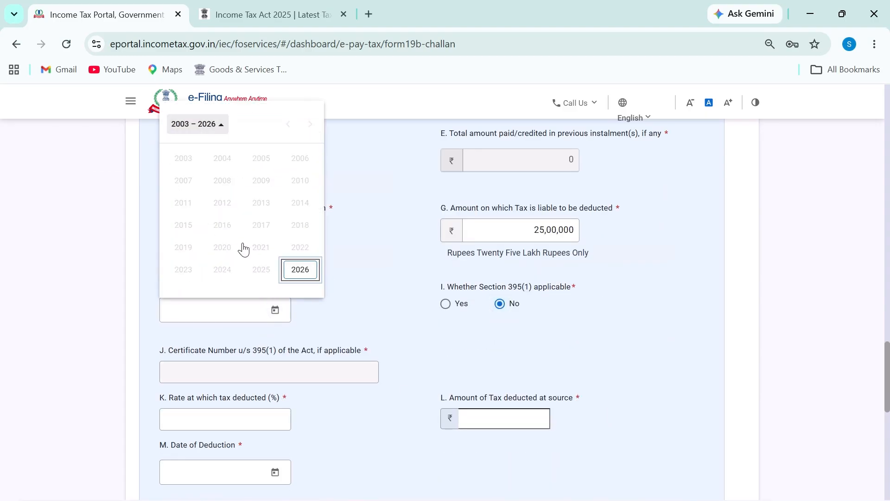
click(302, 277)
click(222, 203)
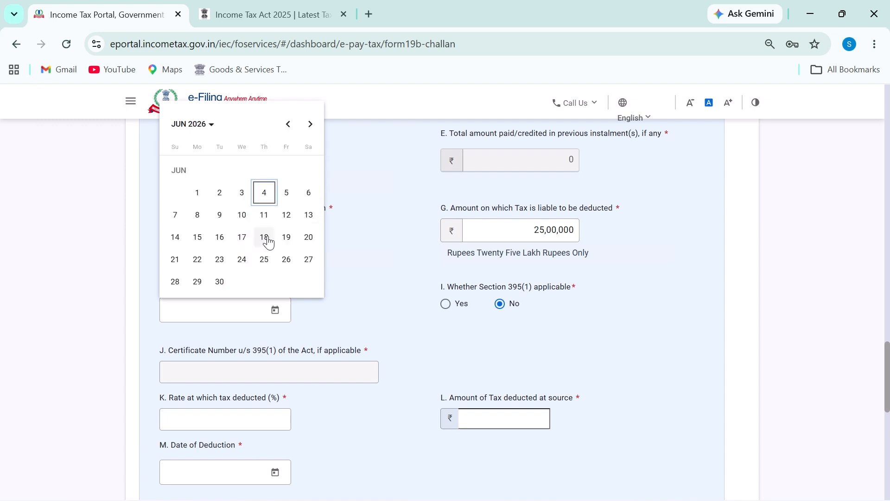
click(264, 237)
Enter a 1% rate of tax deducted and check the auto-filled TDS amount
scroll(324, 357, down, 2)
click(217, 322)
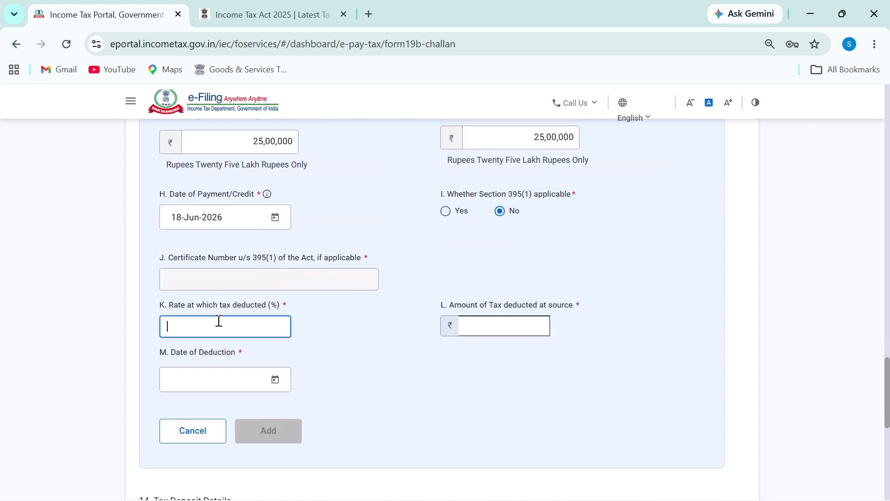
text(1)
click(496, 333)
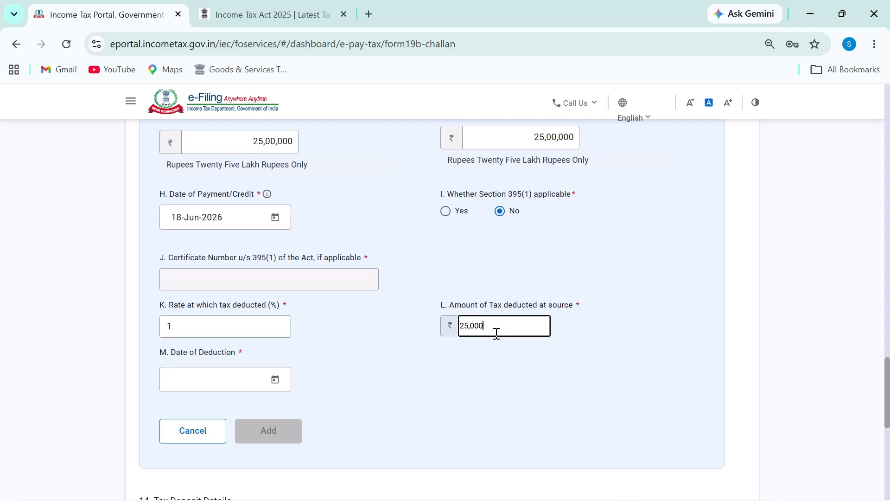
Set the date of deduction to 18-Jun-2026 and add the transaction
click(275, 379)
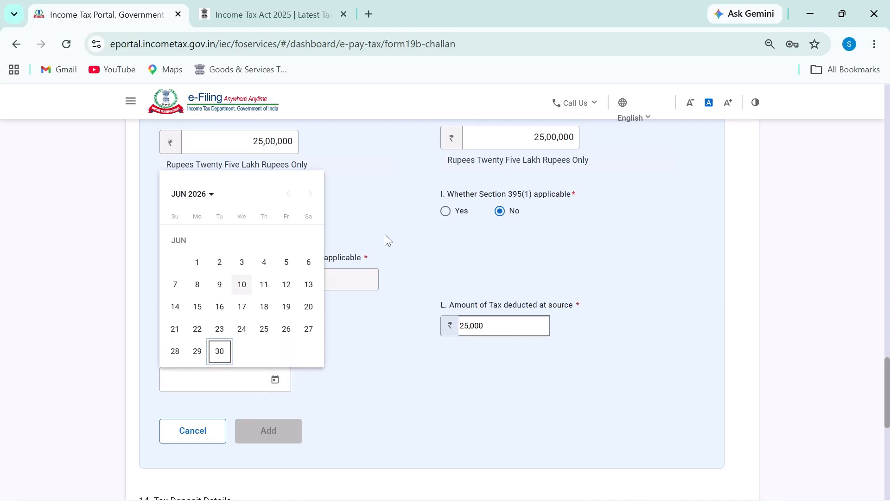
click(441, 238)
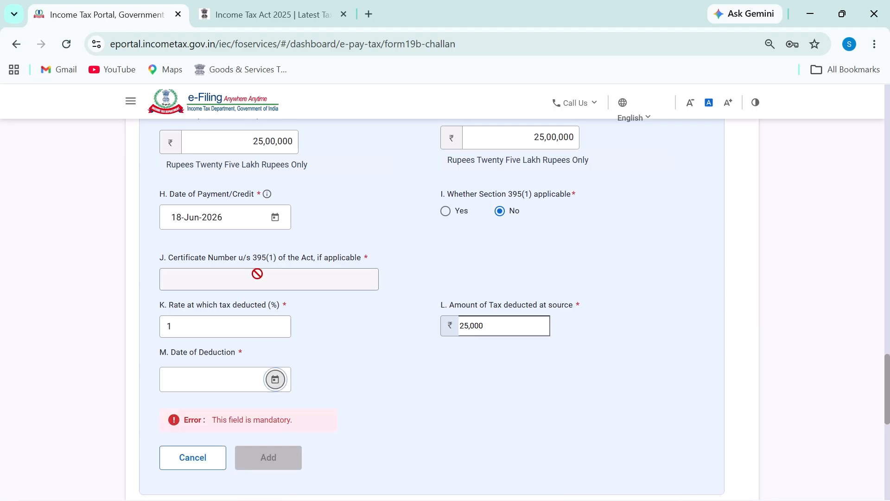
click(275, 380)
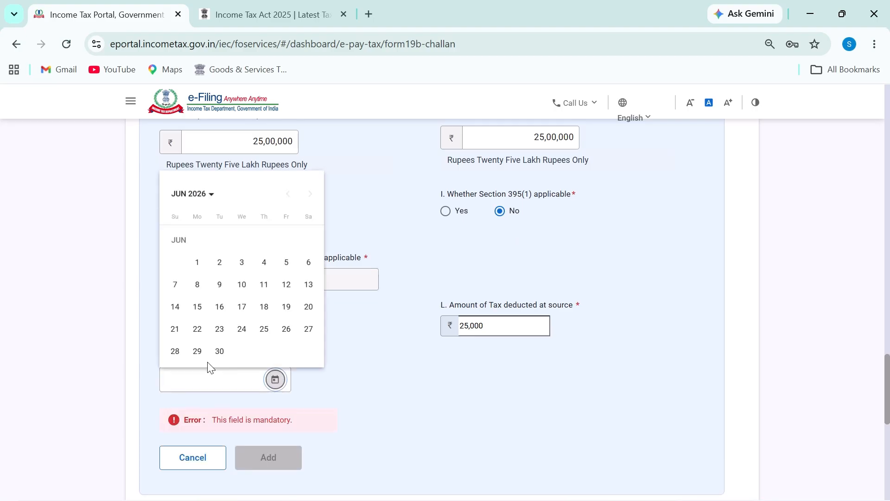
click(264, 307)
click(284, 421)
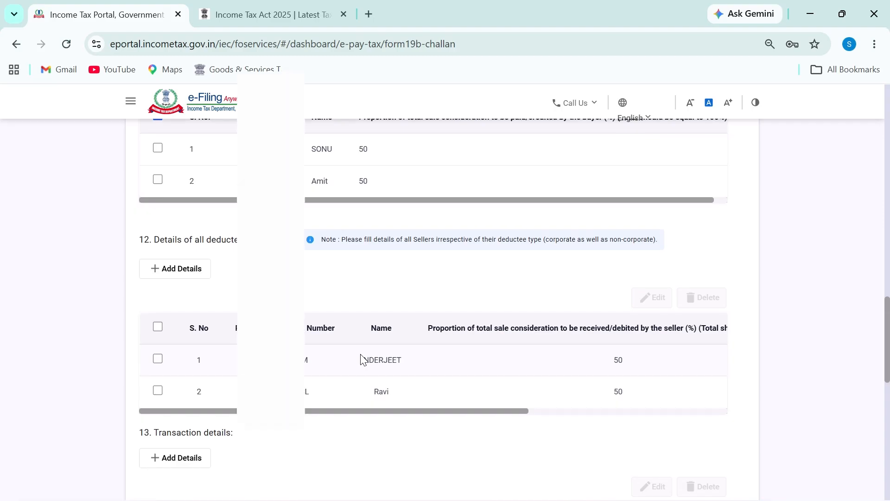
Circle the amount on which TDS is deducted in the transaction table
scroll(369, 353, down, 5)
scroll(370, 353, down, 4)
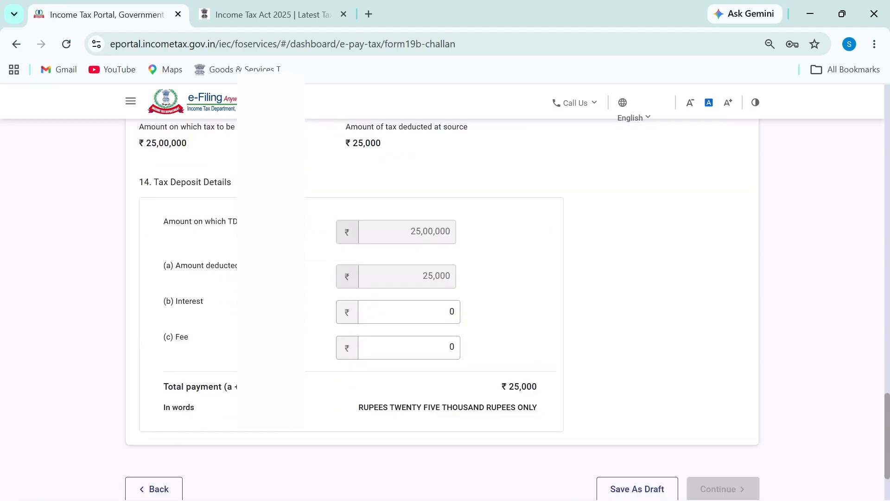
mouse_move(389, 232)
mouse_down()
mouse_move(427, 204)
mouse_move(397, 204)
mouse_up()
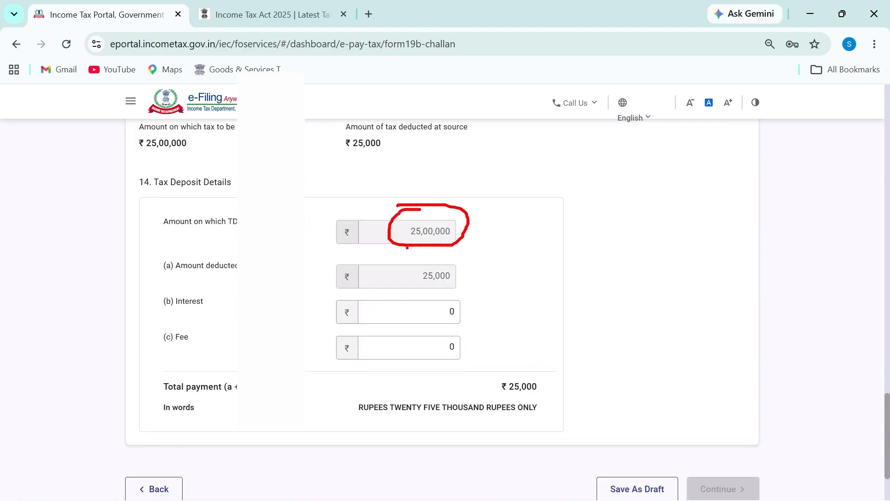
scroll(304, 354, up, 4)
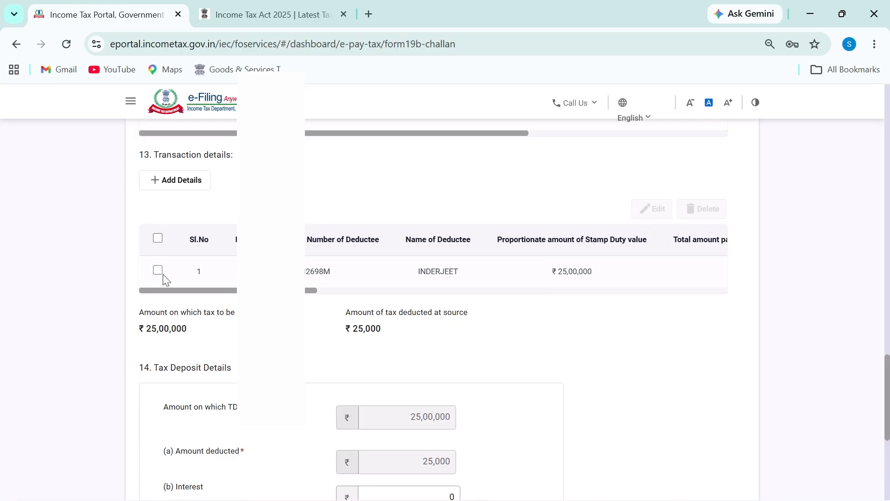
Start a new transaction for the second seller's PAN with 25,00,000 paid
click(181, 182)
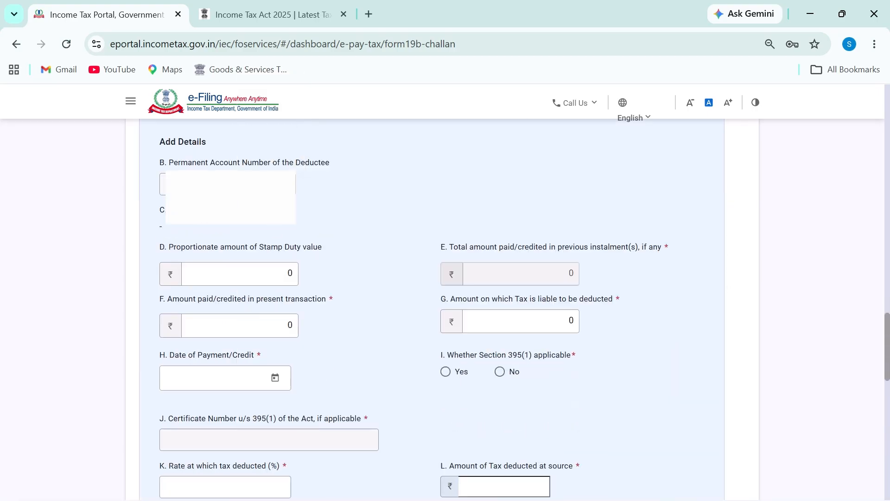
click(234, 185)
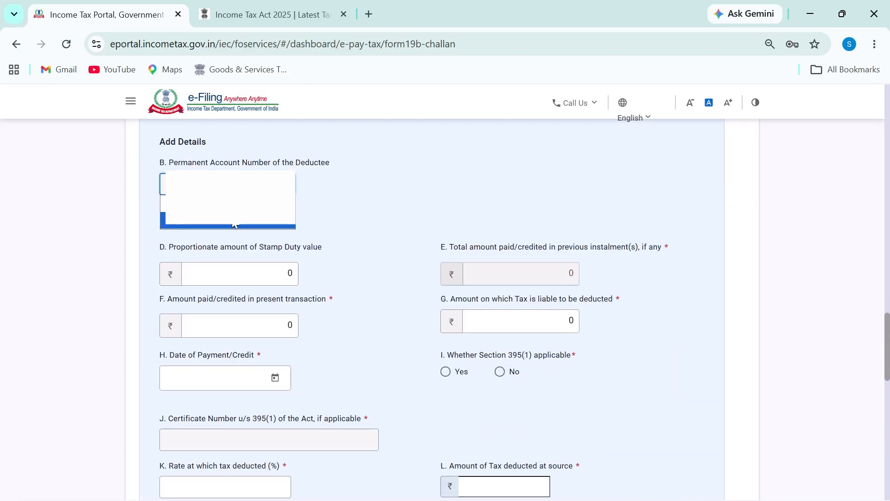
click(235, 222)
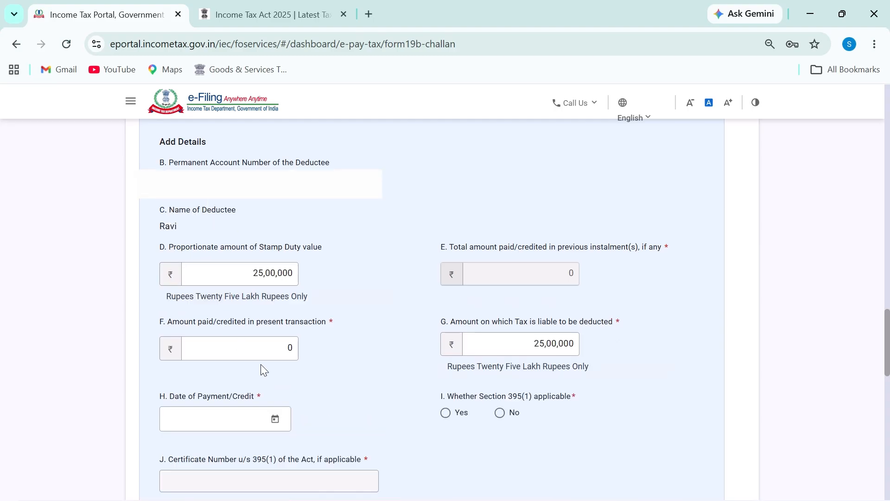
click(272, 350)
text(2500000)
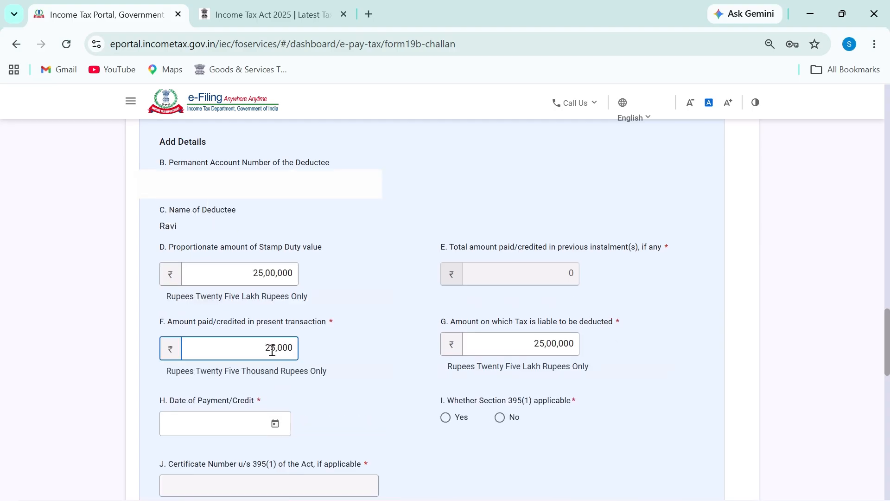
text(0)
key(BackSpace)
Answer No for Section 395(1) and set the payment date to 18-Jun-2026
click(500, 417)
scroll(260, 378, down, 2)
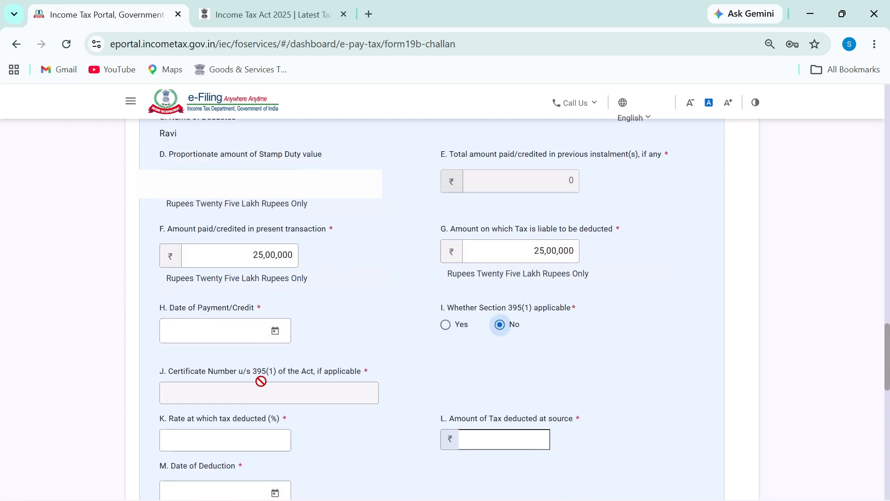
click(275, 330)
click(192, 146)
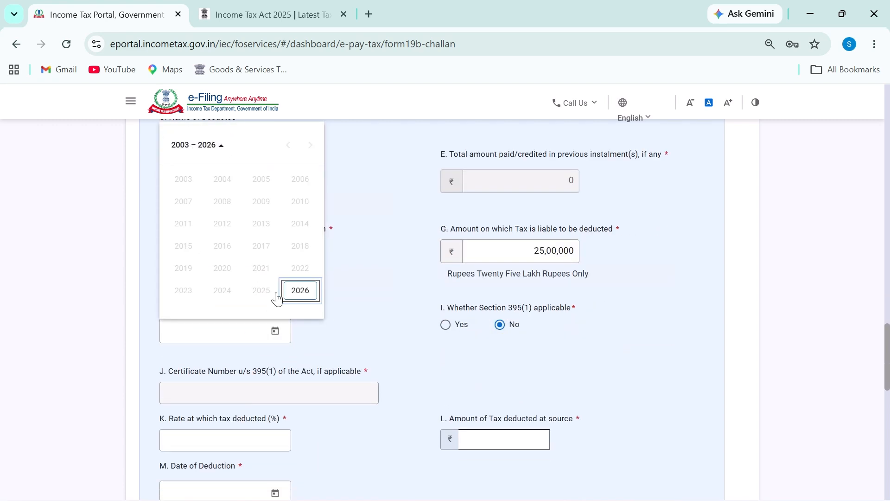
click(296, 292)
click(221, 224)
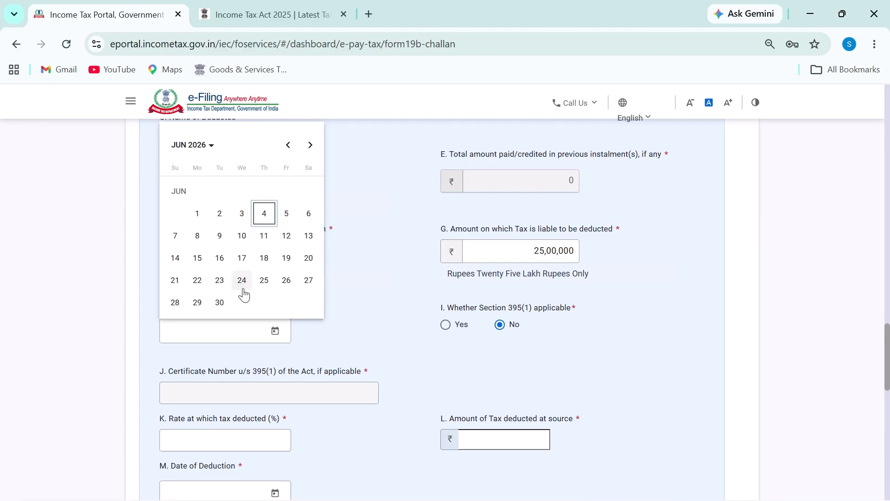
click(264, 258)
Enter a 1% tax rate, set deduction date 18-Jun-2026, and add the transaction
scroll(258, 330, down, 4)
click(258, 255)
text(1)
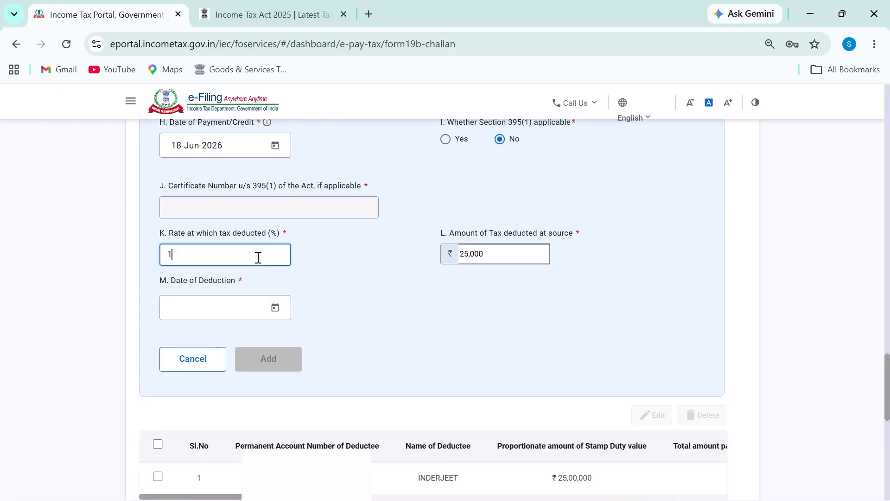
click(275, 308)
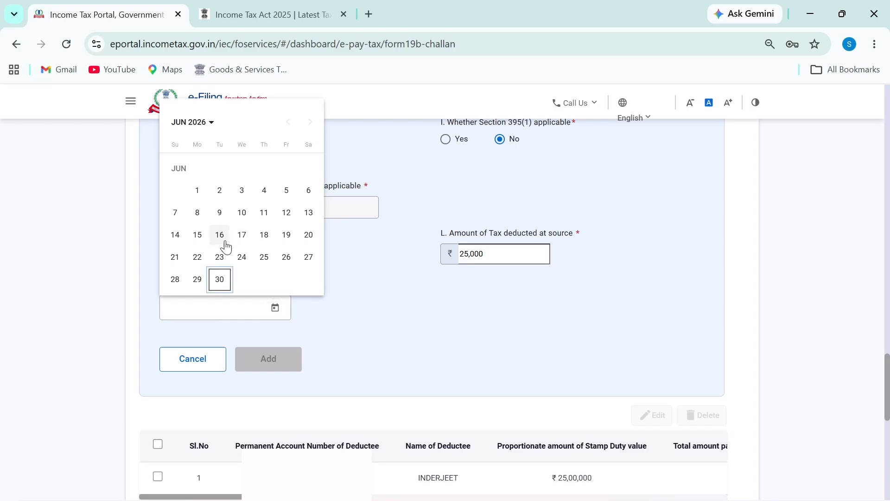
click(264, 236)
click(268, 358)
scroll(427, 347, down, 10)
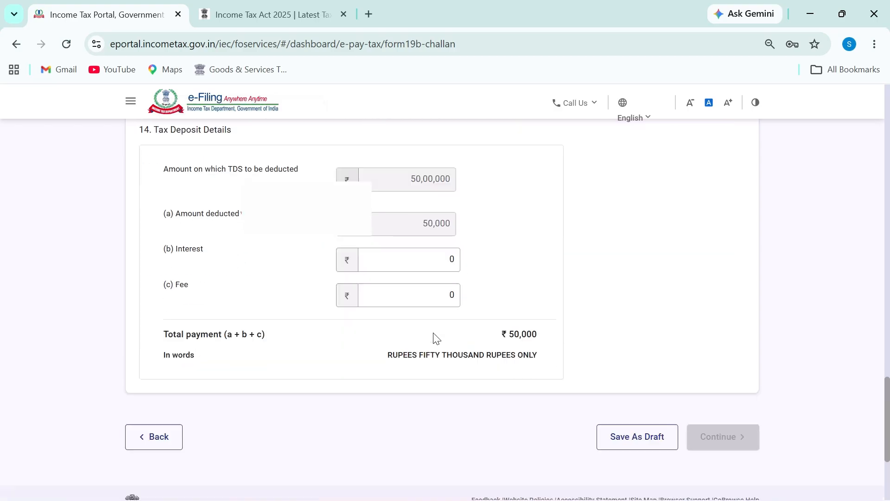
Draw on-screen review annotations over the challan's details
scroll(435, 338, up, 1)
key(ctrl+2)
mouse_move(417, 203)
mouse_down()
mouse_move(439, 234)
mouse_move(431, 197)
mouse_up()
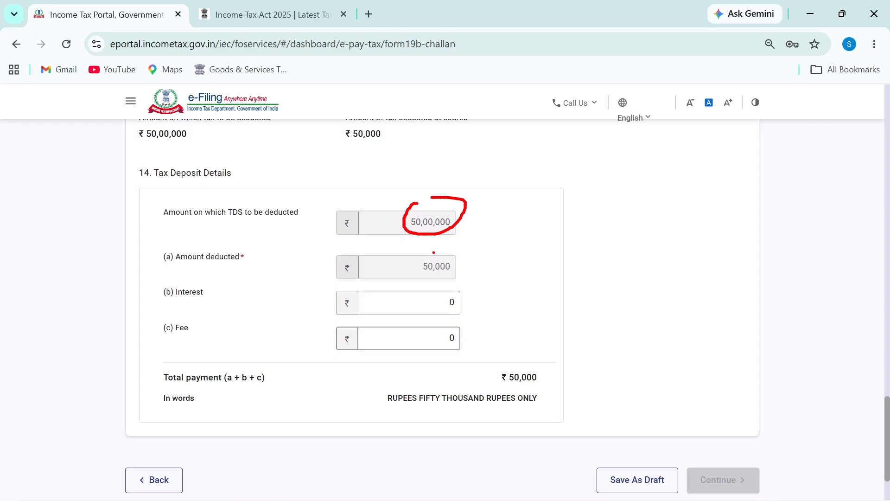
drag(434, 252, 436, 281)
key(ctrl+z)
mouse_move(436, 242)
mouse_down()
mouse_move(399, 288)
mouse_move(442, 255)
mouse_up()
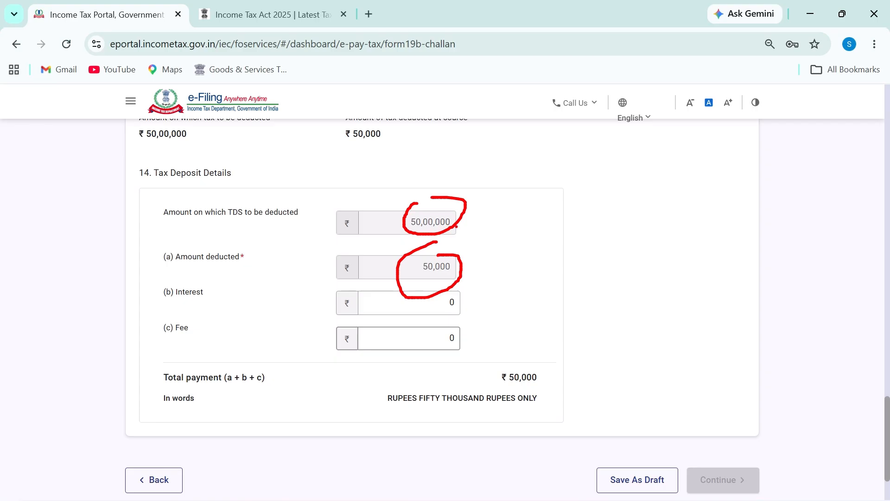
mouse_move(448, 211)
mouse_down()
mouse_move(463, 224)
mouse_move(464, 253)
mouse_up()
drag(424, 277, 456, 272)
mouse_move(705, 445)
mouse_down()
mouse_move(693, 484)
mouse_move(755, 480)
mouse_move(712, 459)
mouse_up()
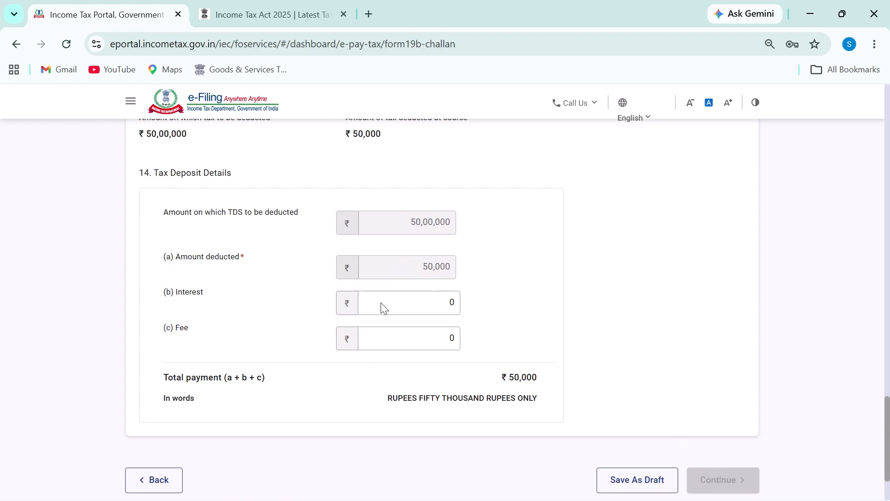
scroll(381, 308, up, 8)
drag(369, 263, 413, 260)
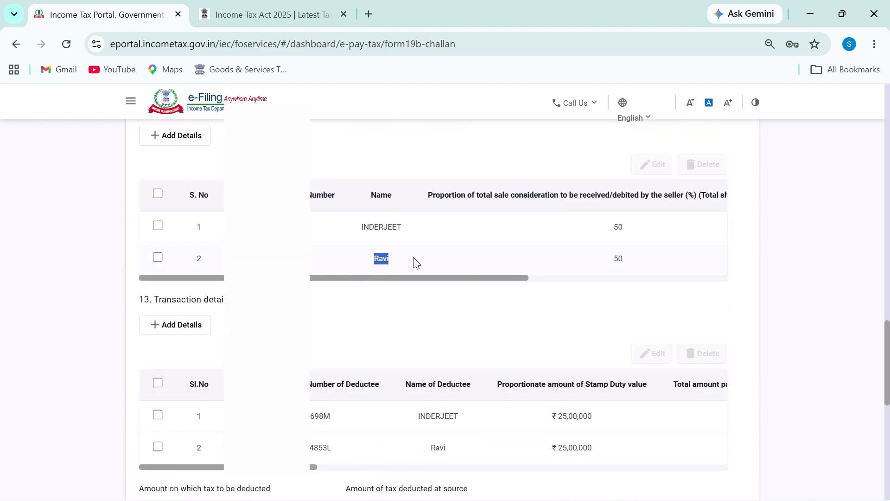
scroll(389, 311, up, 4)
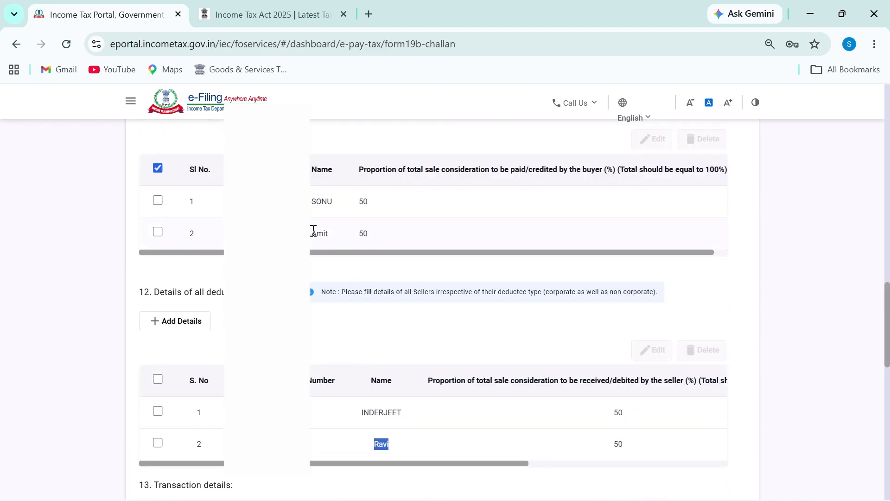
Mark the second buyer's name and review the buyer and seller tables
drag(314, 230, 357, 235)
scroll(392, 362, down, 6)
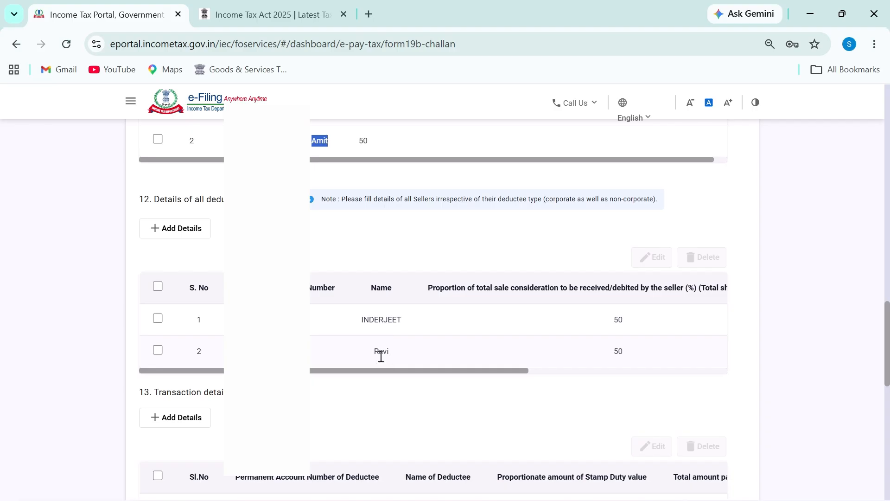
scroll(461, 355, down, 8)
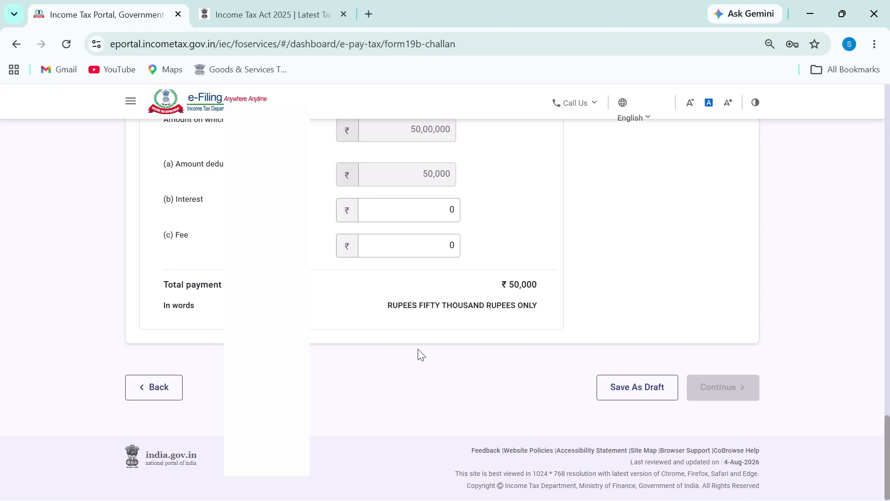
scroll(408, 348, up, 4)
drag(394, 323, 457, 319)
scroll(457, 320, up, 4)
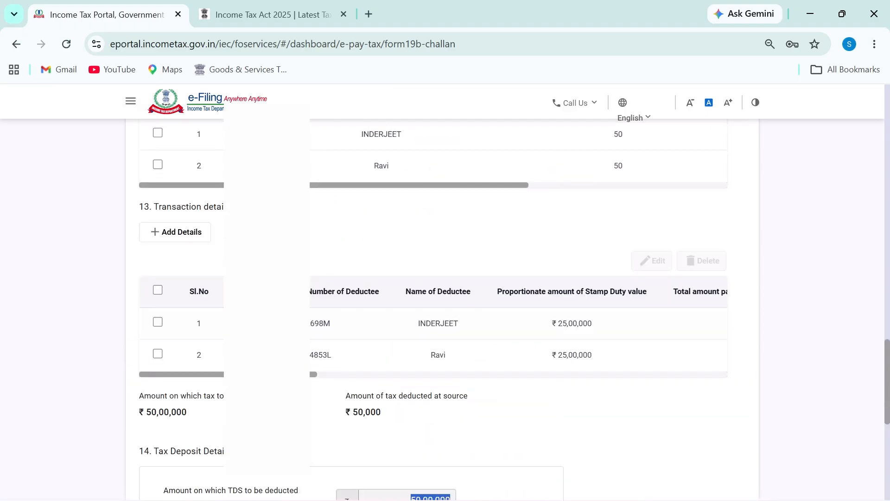
scroll(481, 391, right, 10)
scroll(431, 357, up, 6)
scroll(449, 372, down, 5)
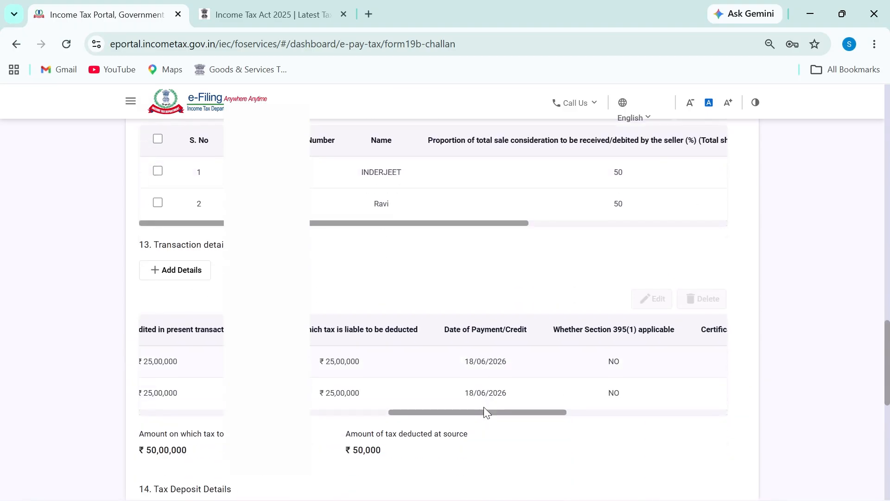
scroll(484, 408, down, 3)
drag(497, 262, 266, 262)
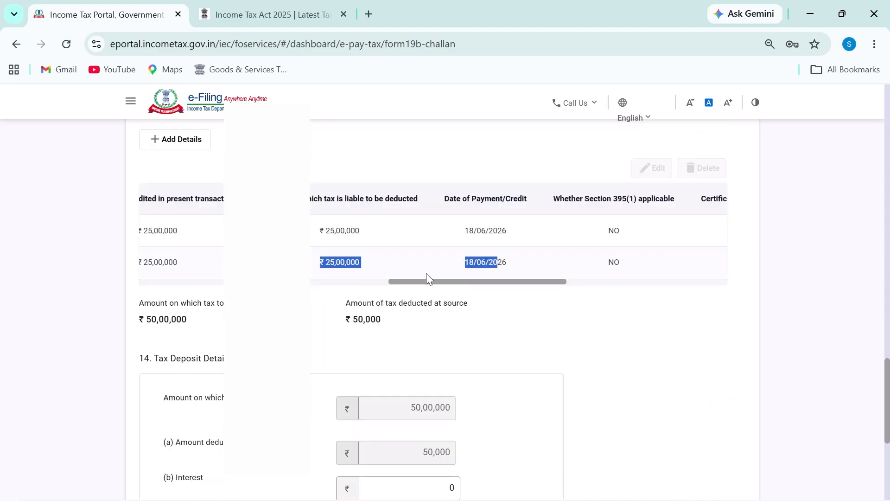
Scroll through the transaction and Tax Deposit sections to check the ₹50,000 total
scroll(452, 280, left, 10)
scroll(328, 278, up, 4)
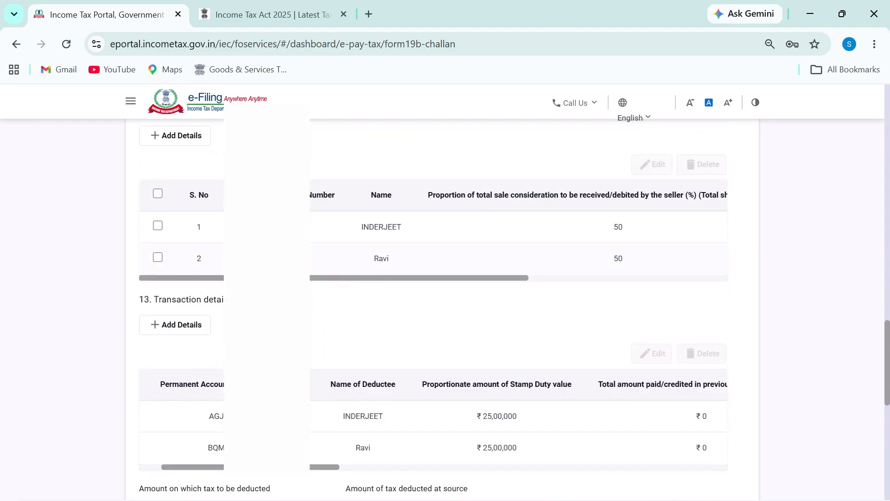
scroll(341, 342, up, 1)
scroll(341, 343, up, 13)
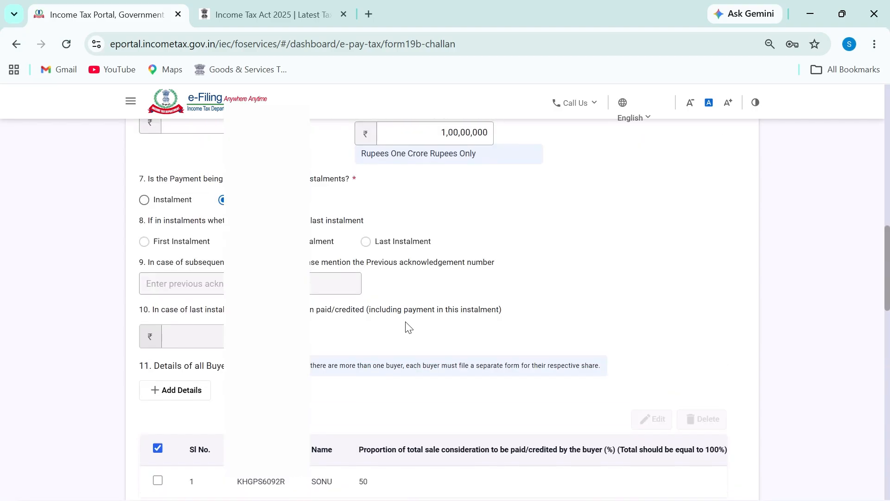
scroll(392, 376, up, 4)
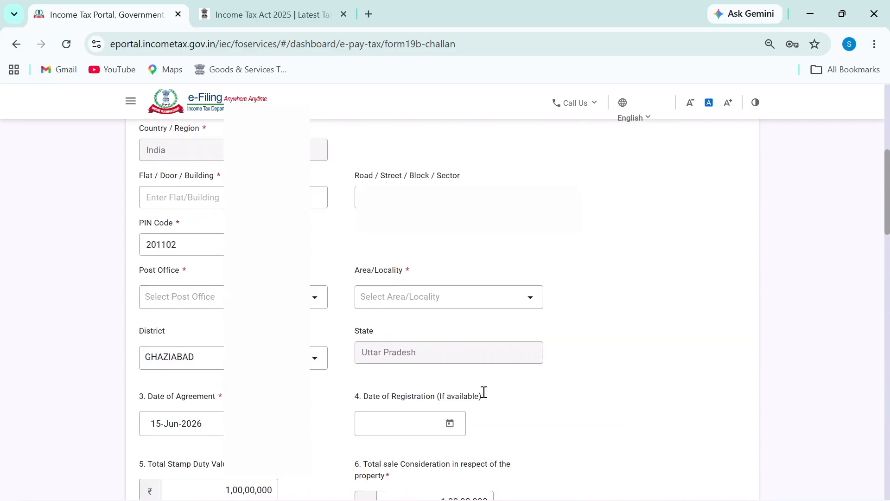
scroll(421, 376, down, 17)
scroll(421, 376, down, 12)
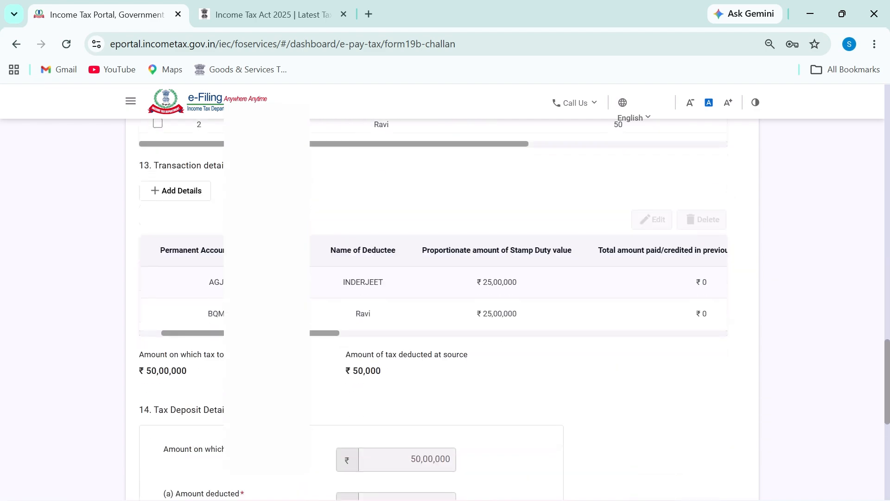
scroll(421, 376, up, 20)
scroll(194, 392, down, 6)
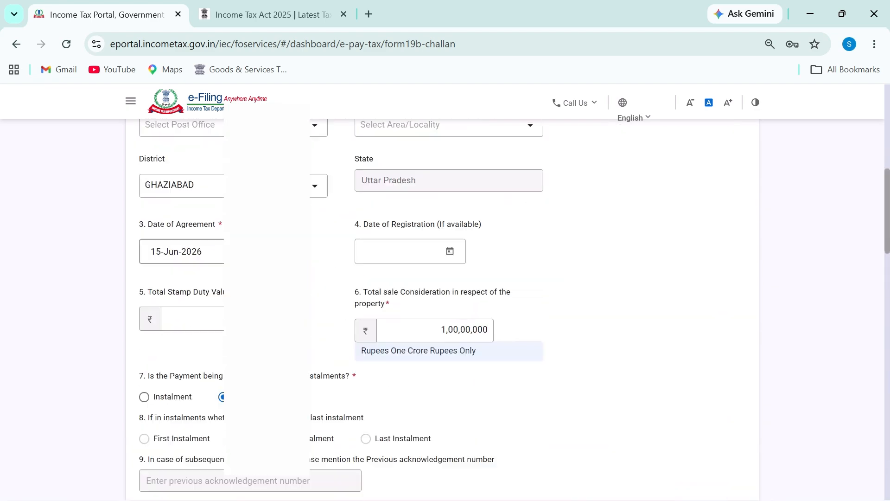
Select Instalment under question 7, review the rest of the form, and open a new browser tab
click(168, 296)
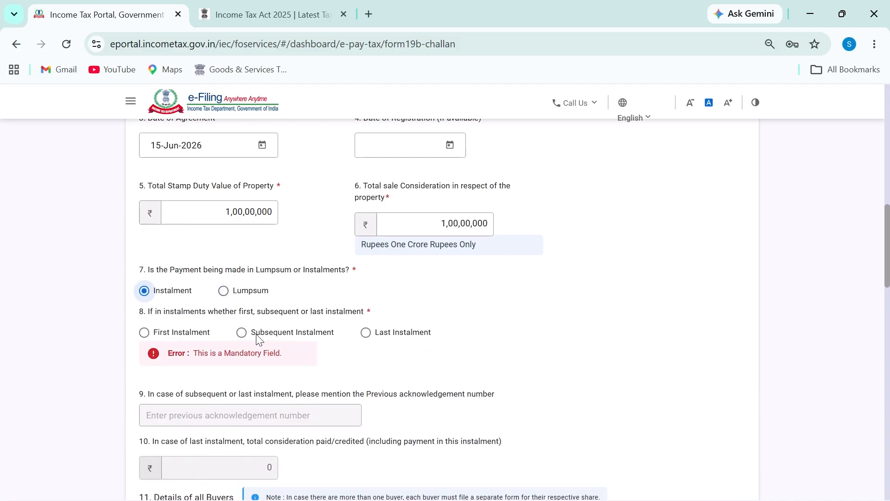
scroll(258, 339, down, 4)
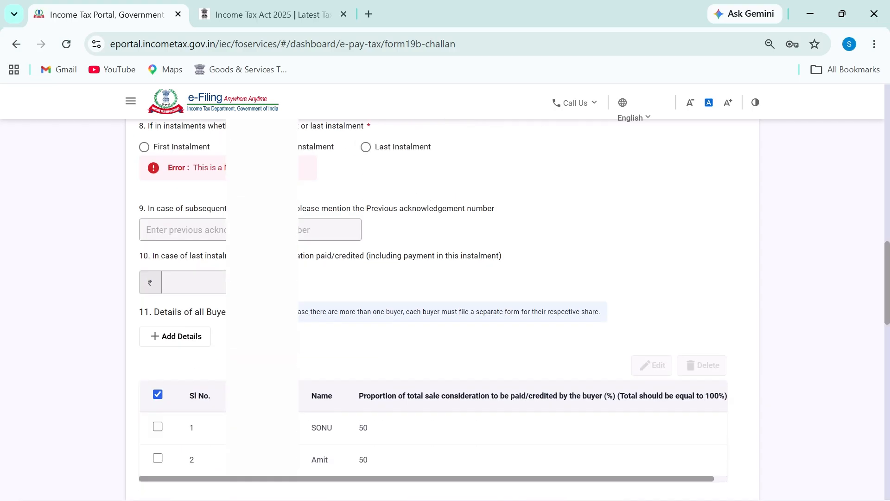
scroll(445, 306, down, 2)
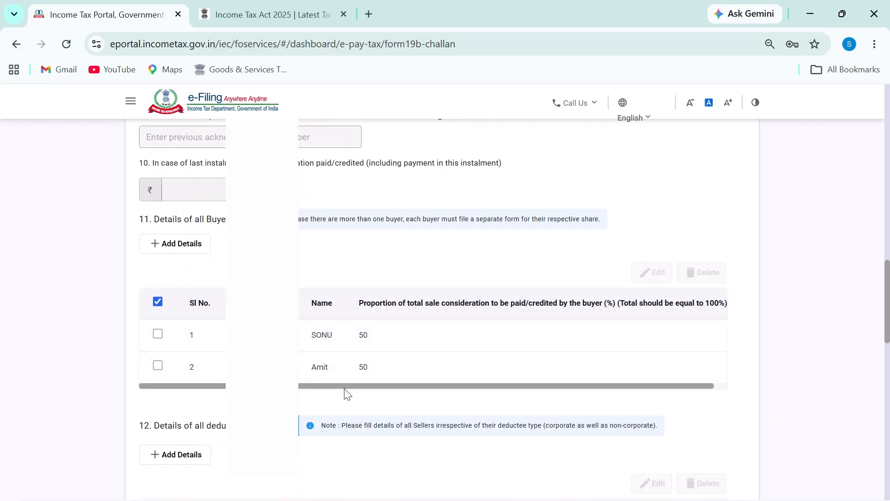
scroll(329, 438, down, 6)
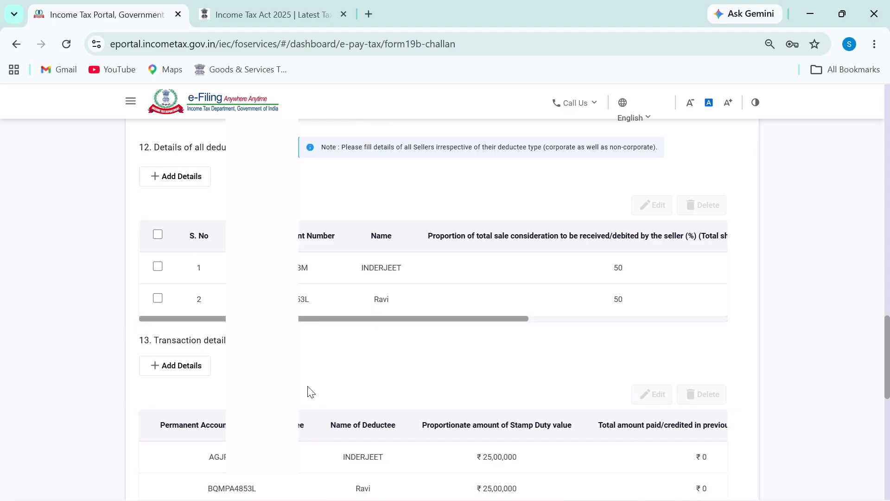
scroll(310, 392, down, 4)
scroll(328, 410, down, 6)
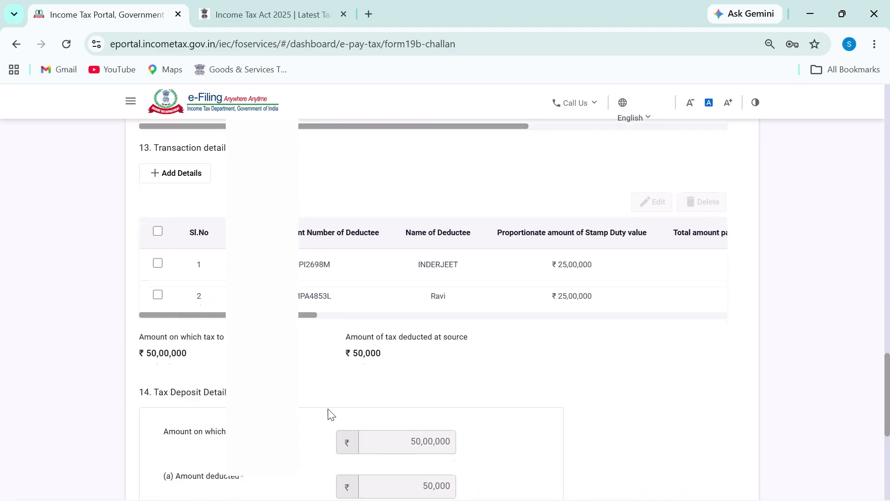
scroll(328, 408, up, 12)
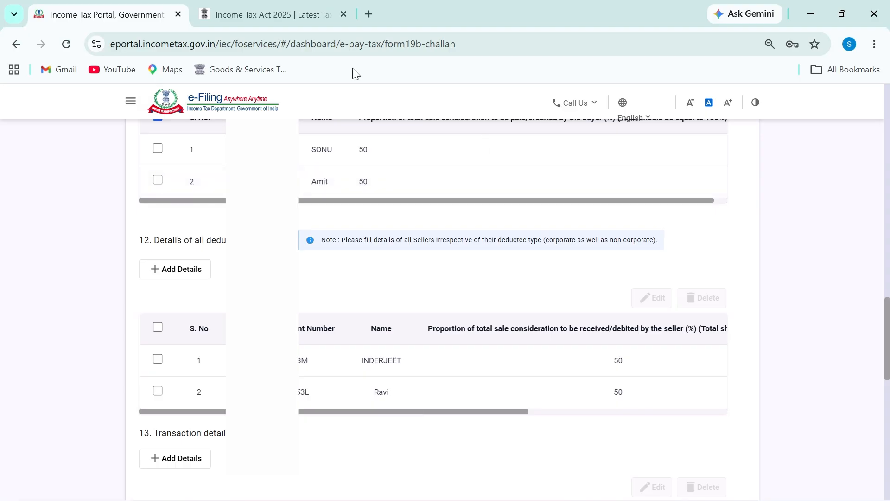
click(374, 14)
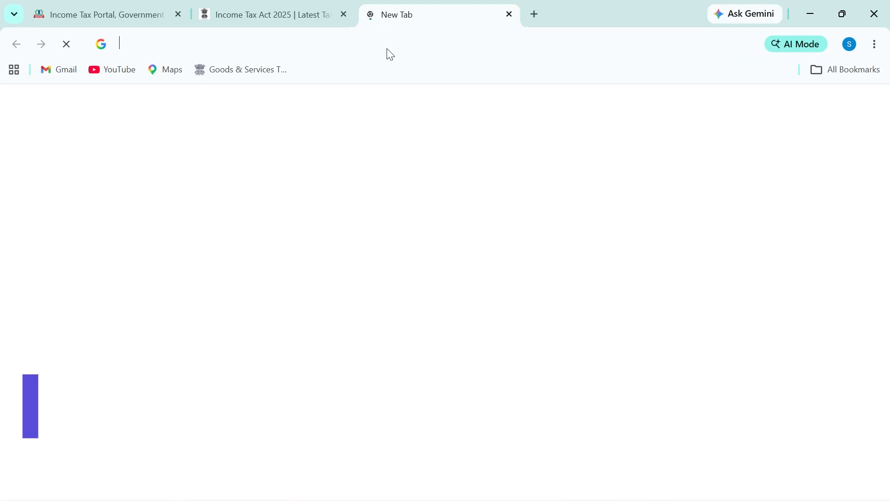
Go to the TRACES website and circle its title
click(389, 54)
text(traces.tdscpc.gov.in)
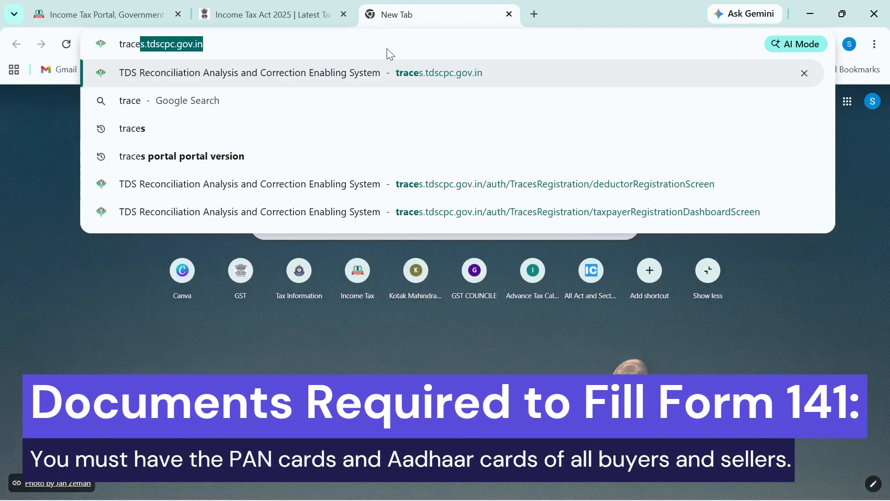
key(Return)
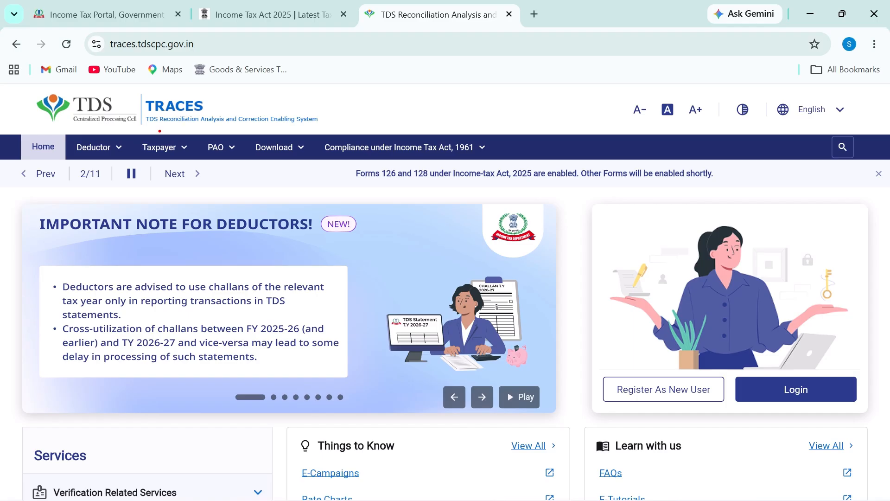
mouse_move(160, 131)
mouse_down()
mouse_move(334, 123)
mouse_move(125, 126)
mouse_move(180, 131)
mouse_up()
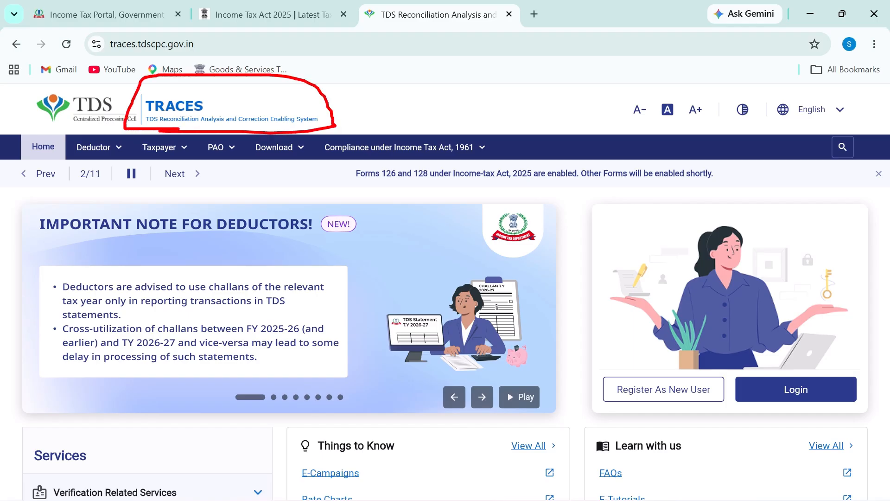
scroll(408, 323, down, 1)
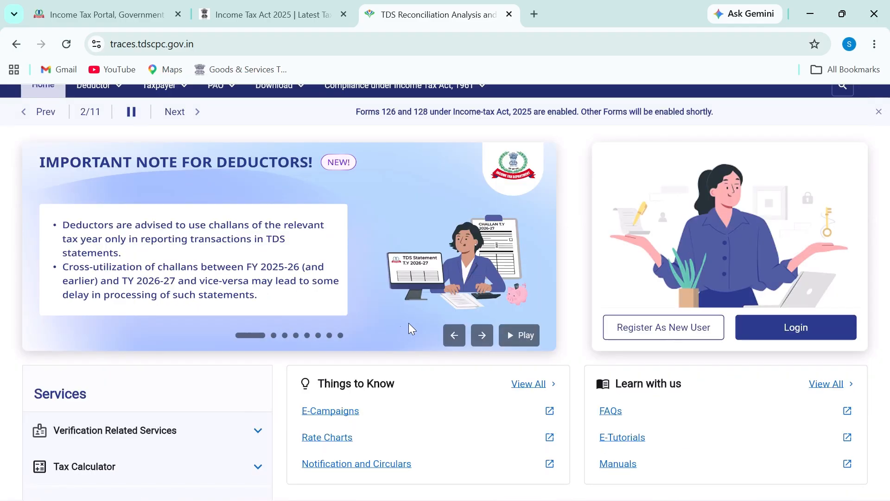
Choose Register As New User and circle the Deductor and Taxpayer roles
click(664, 340)
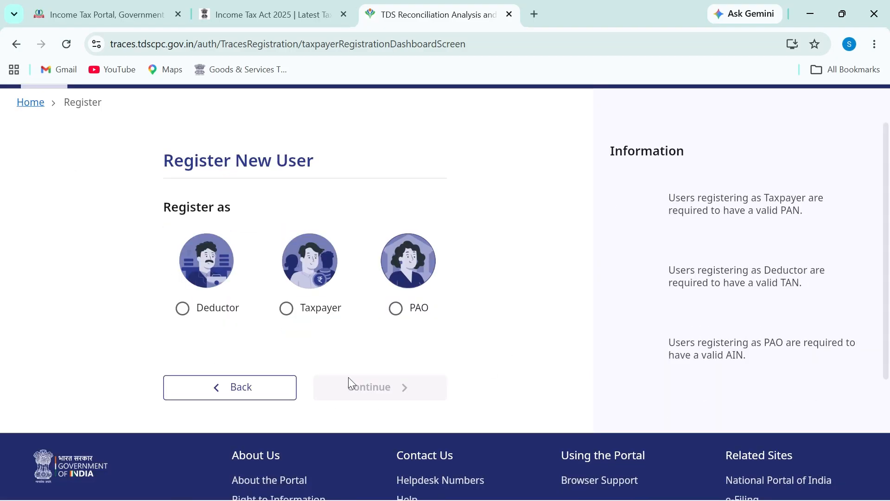
scroll(357, 385, down, 1)
mouse_move(158, 310)
mouse_down()
mouse_move(212, 281)
mouse_move(197, 280)
mouse_up()
key(Escape)
key(ctrl+2)
mouse_move(318, 295)
mouse_down()
mouse_move(274, 324)
mouse_move(326, 304)
mouse_up()
key(Escape)
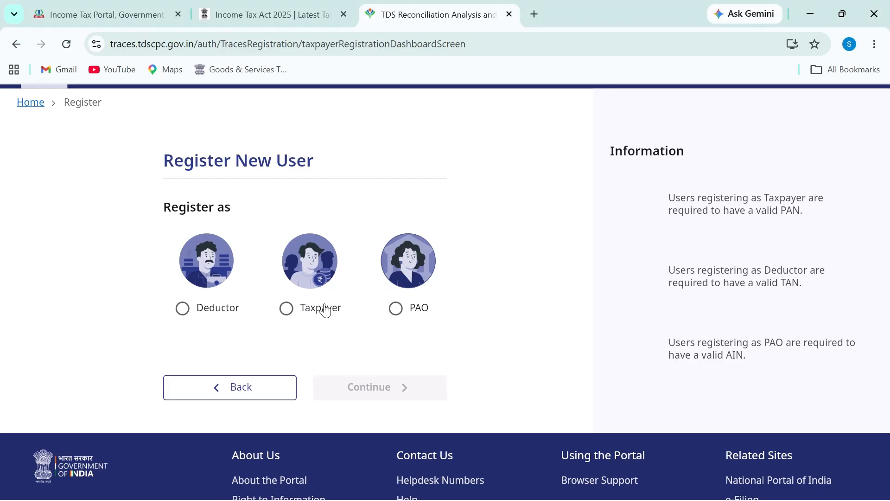
Register as a Taxpayer and go to the Enter PAN of Taxpayer field
click(311, 314)
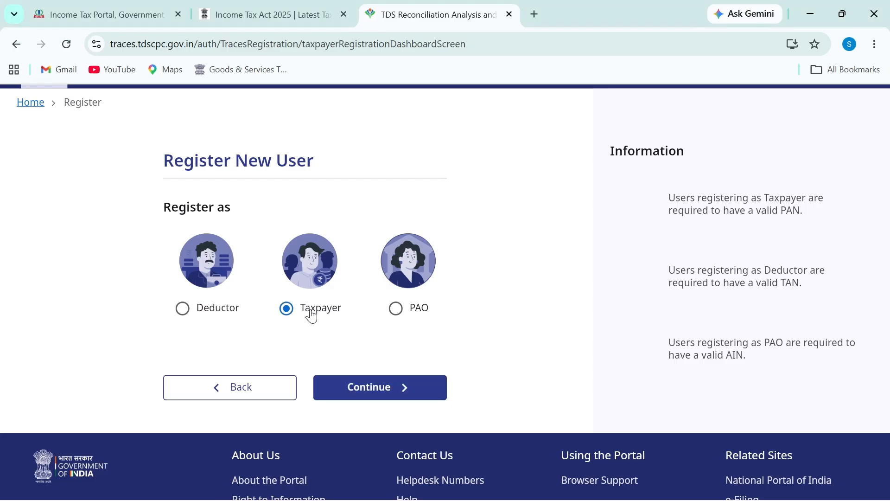
click(390, 394)
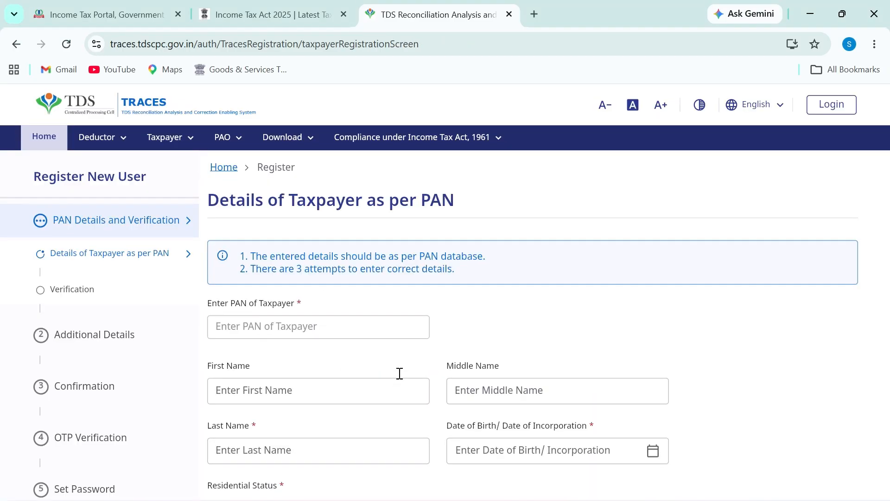
scroll(394, 366, down, 3)
click(274, 197)
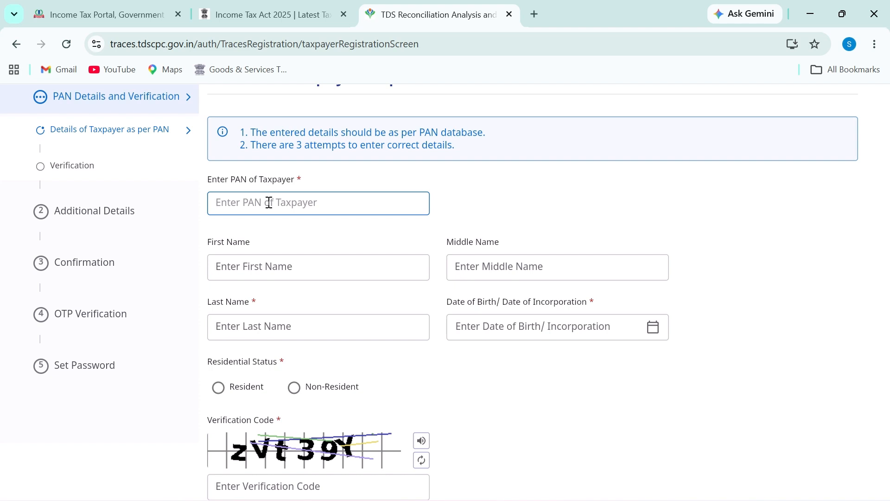
Write an on-screen note reading '1 buyer' on two lines
text(t)
text(2)
key(BackSpace)
text(1 buyer)
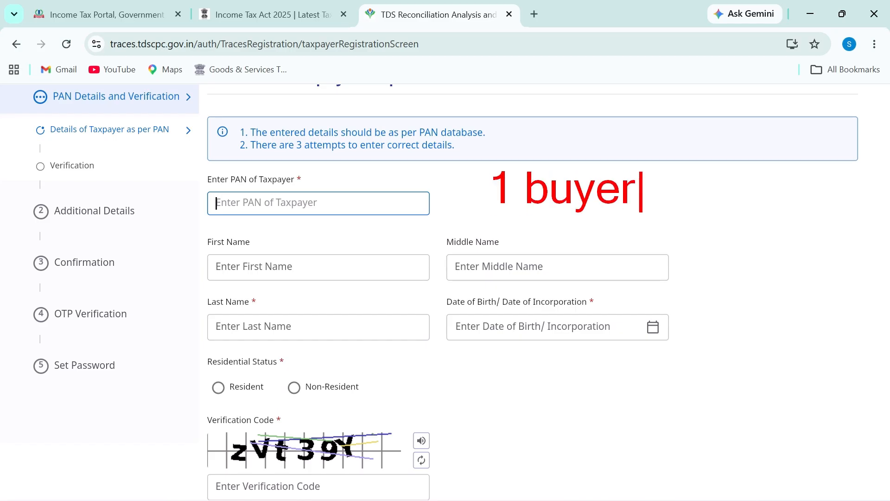
key(Return)
text(2)
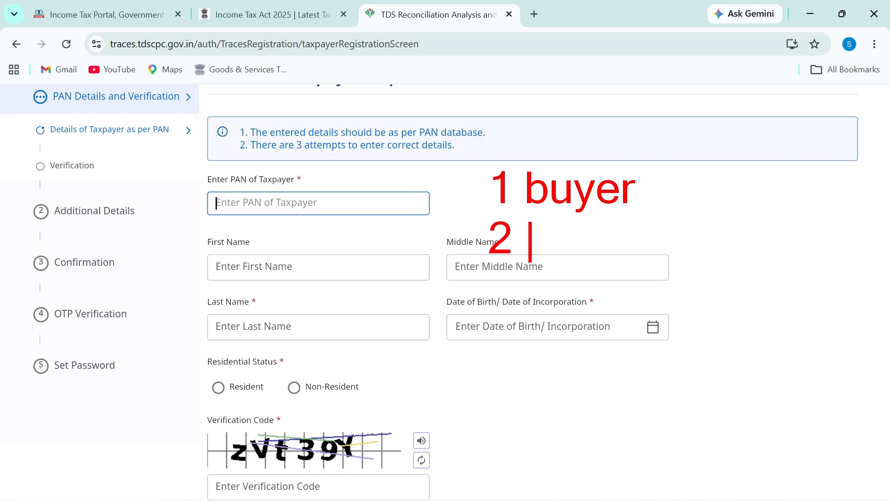
key(BackSpace)
key(BackSpace)
text(1 buyer)
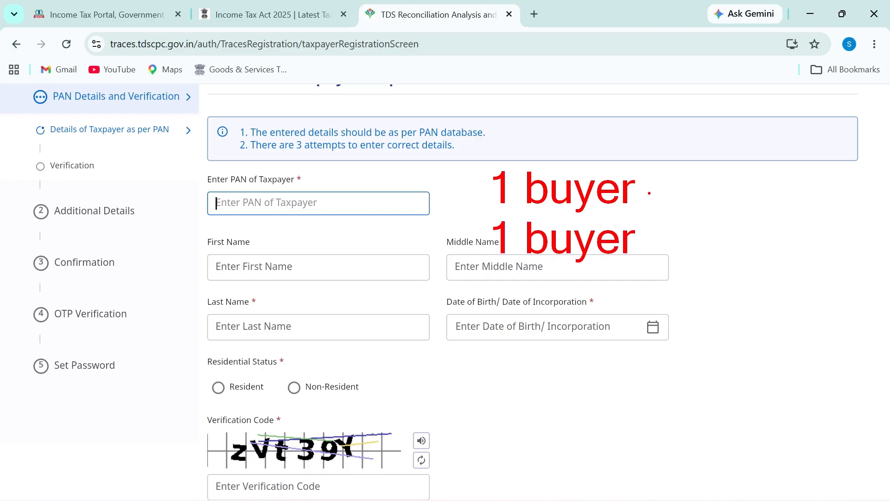
Circle the '1 buyer' notes and underline the PAN of Taxpayer field in red, then clear the annotations
drag(648, 194, 686, 182)
drag(636, 254, 698, 237)
mouse_move(500, 155)
mouse_down()
mouse_move(490, 166)
mouse_move(732, 209)
mouse_move(634, 181)
mouse_up()
drag(216, 213, 325, 214)
drag(223, 218, 360, 222)
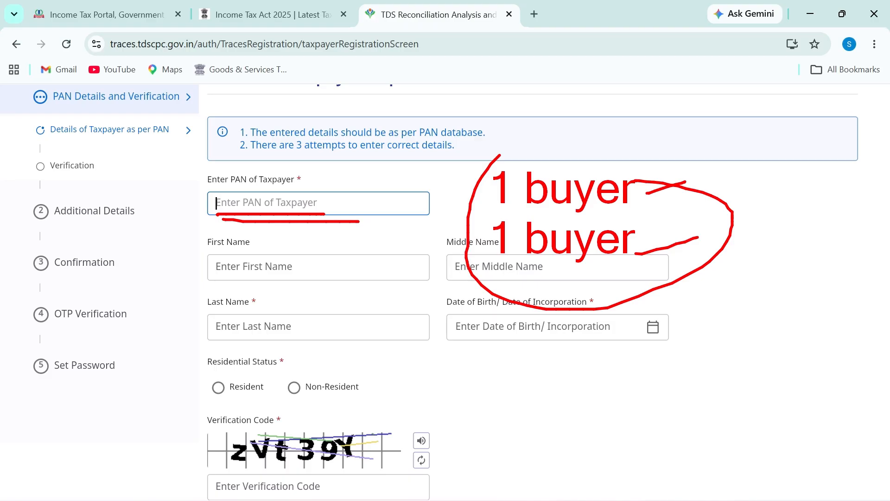
key(Escape)
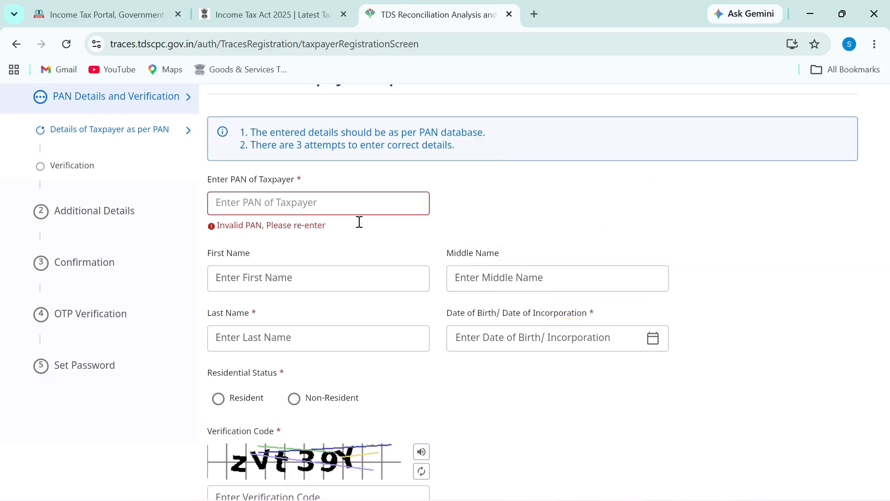
scroll(453, 277, down, 1)
scroll(339, 328, down, 3)
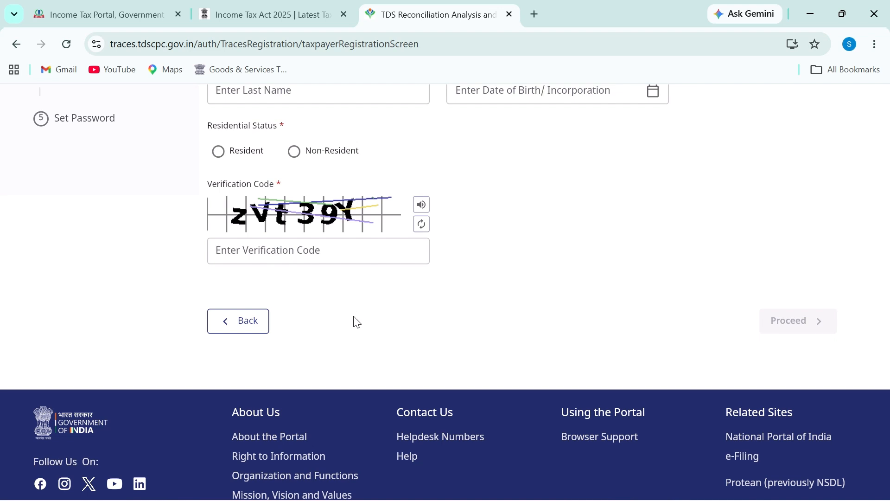
scroll(354, 320, up, 2)
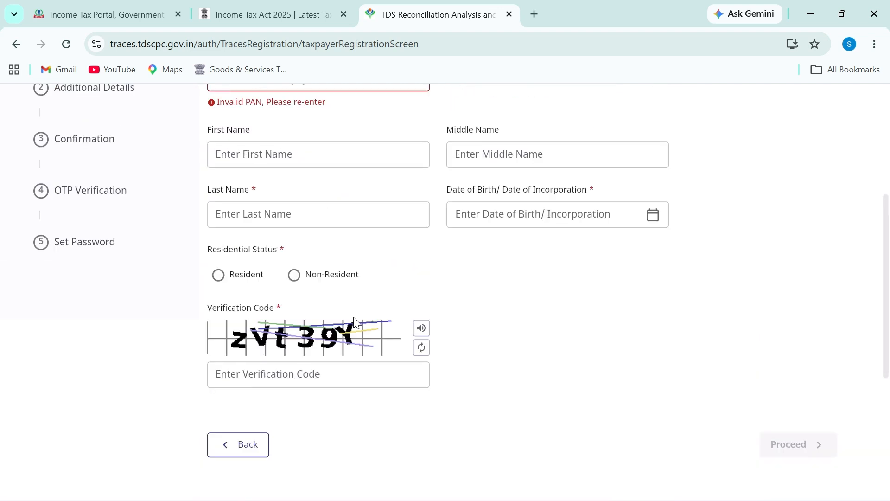
Mark Resident as the residential status and scroll back to the top of the form
click(263, 276)
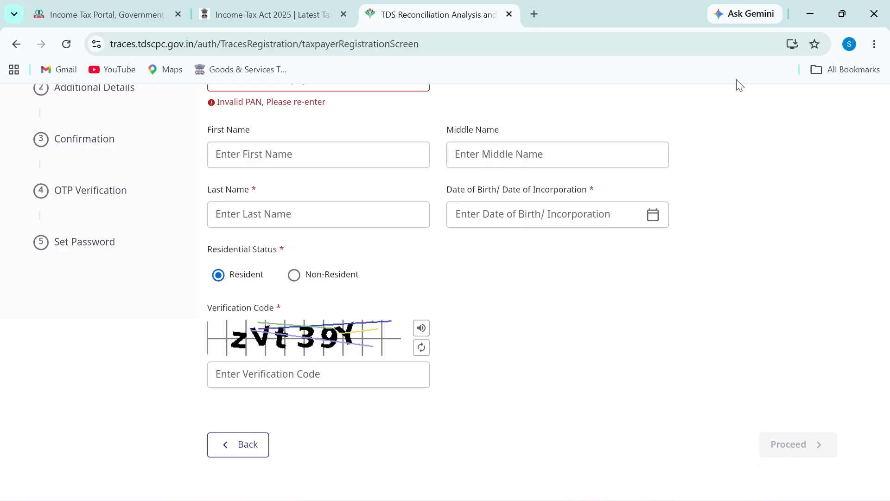
mouse_move(740, 86)
mouse_down()
mouse_move(802, 92)
mouse_move(732, 69)
mouse_up()
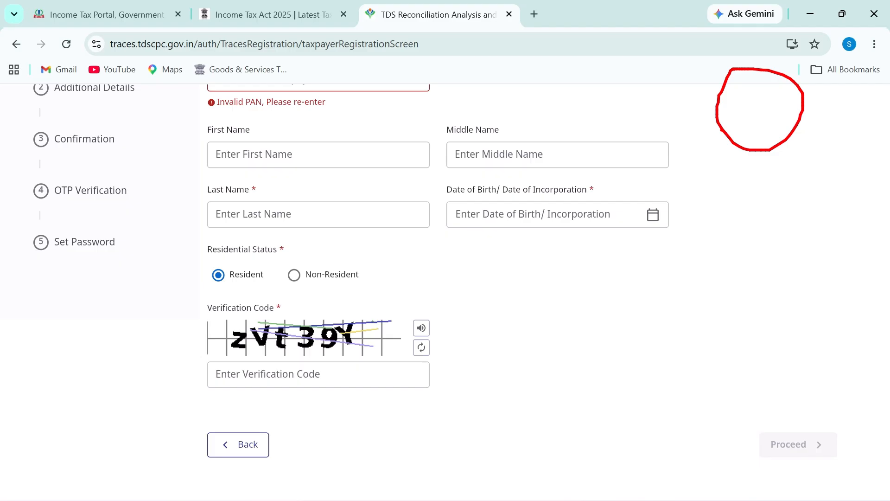
scroll(558, 277, up, 1)
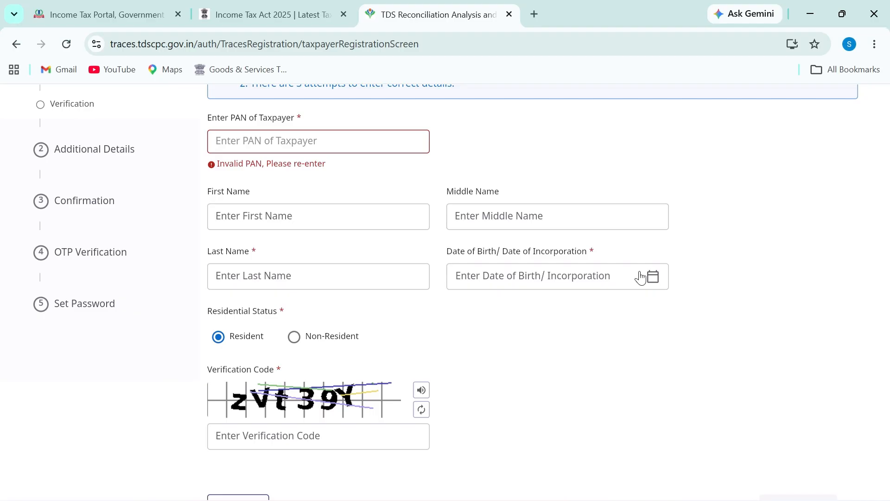
scroll(635, 277, up, 4)
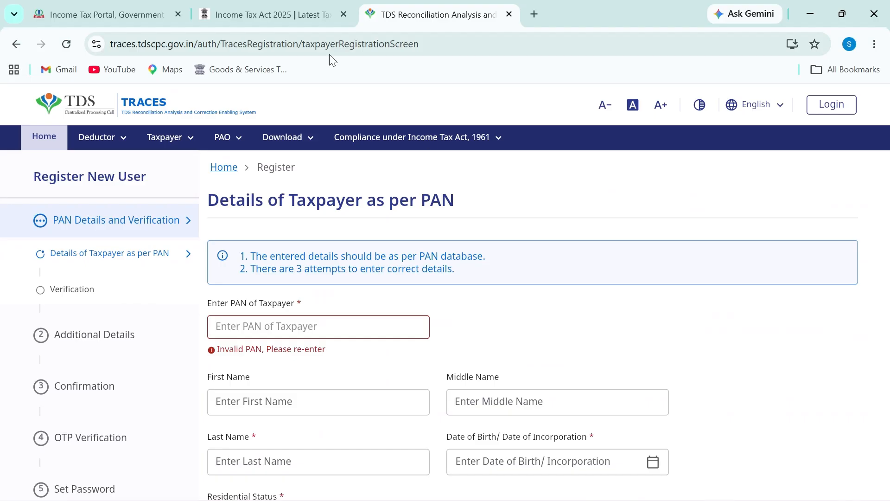
Flip between the Income Tax Act 2025 page and the e-Filing challan form tabs
click(250, 14)
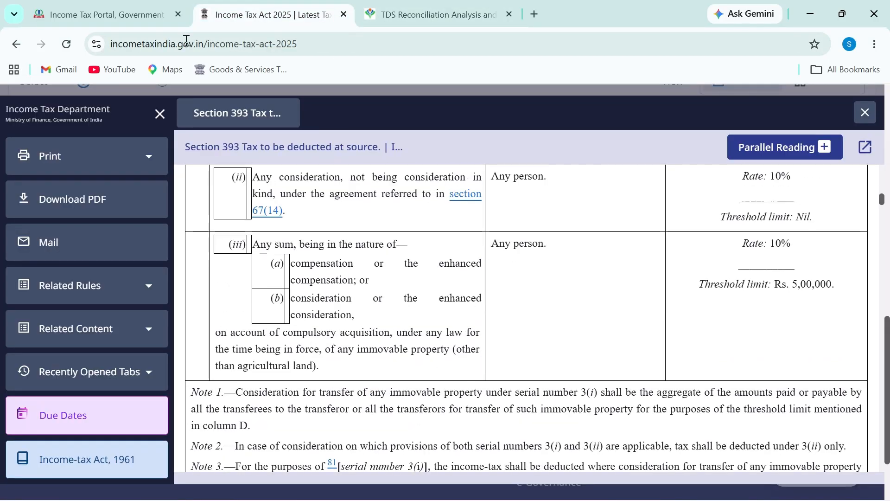
click(139, 14)
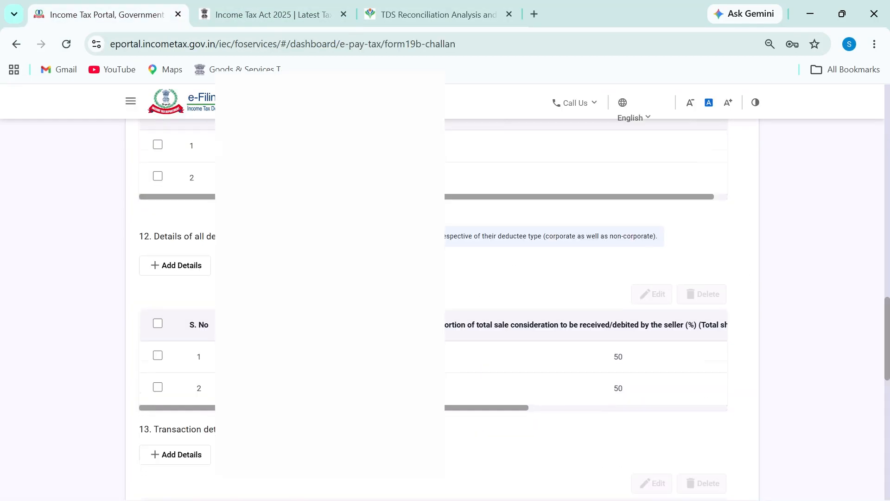
scroll(427, 284, down, 4)
scroll(370, 232, up, 4)
click(188, 6)
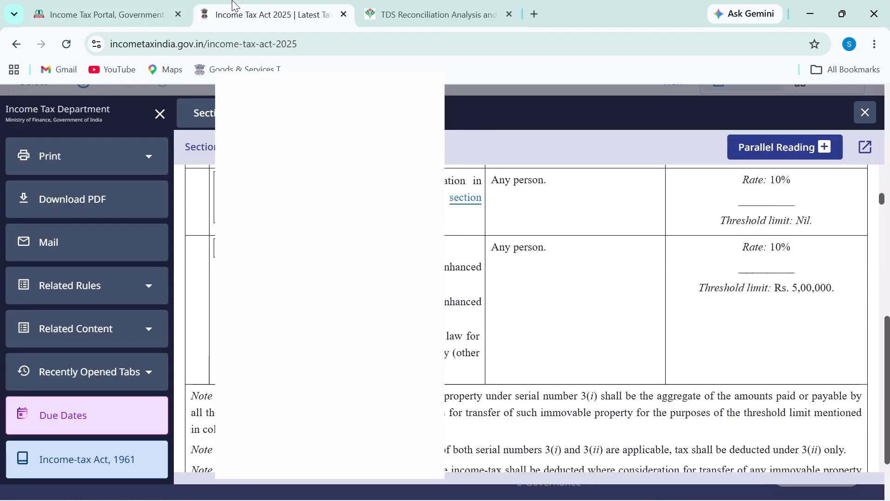
Switch windows to the TDS on Property PDF in iLovePDF
key(alt+Tab)
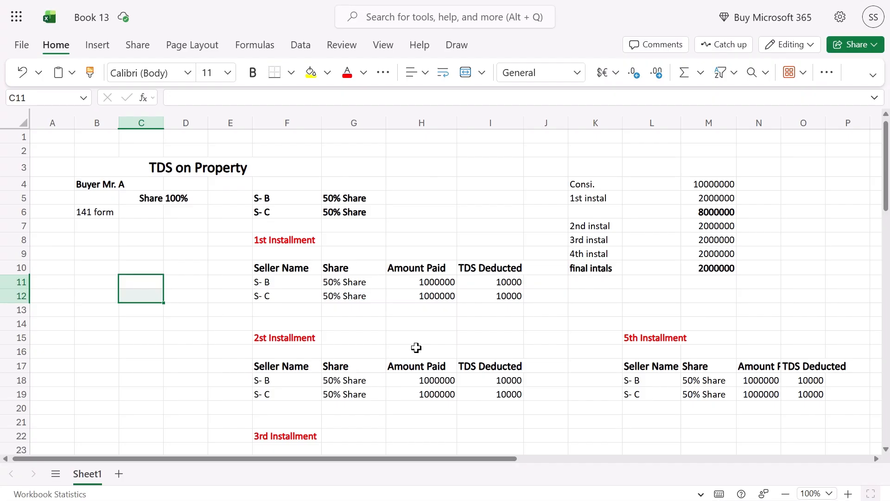
key(alt+Tab)
key(Tab)
scroll(408, 352, up, 5)
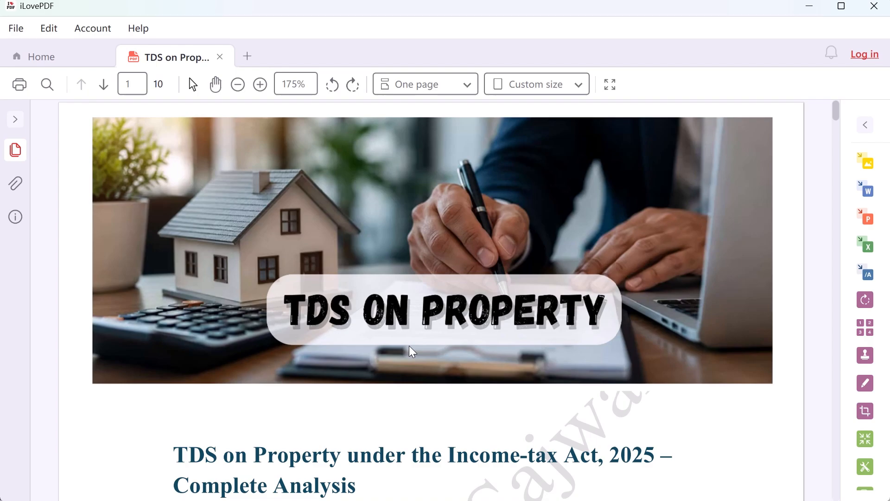